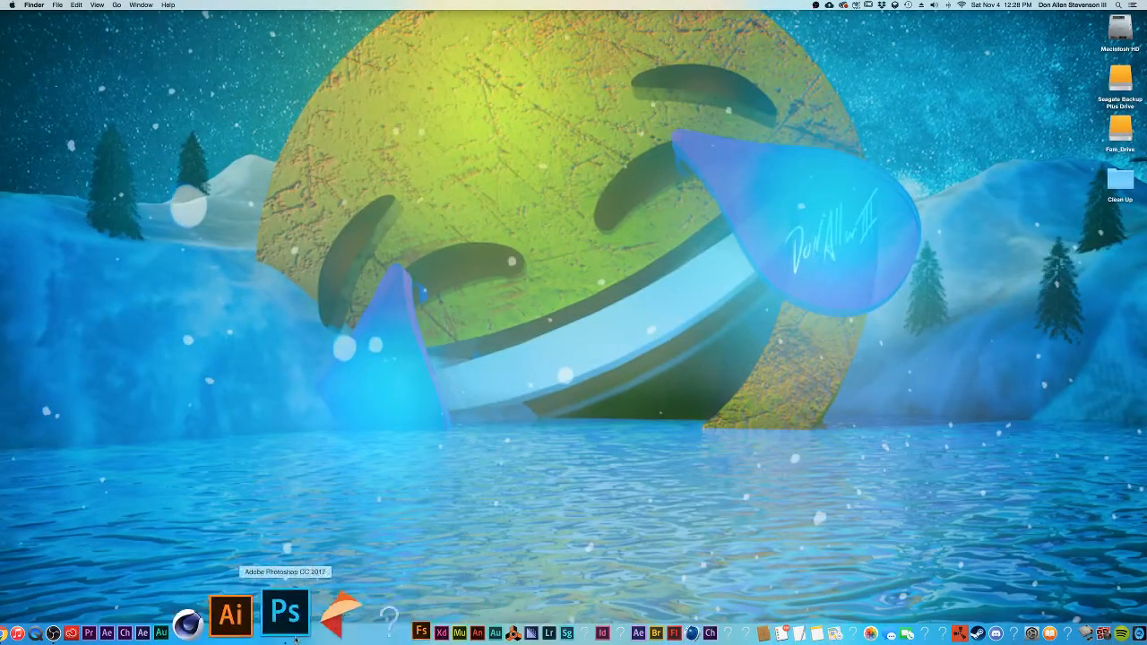
# - Launch Illustrator, create a new 1080 × 1080 px RGB web document, and bring the whole artboard into view
pyautogui.click(276, 633)
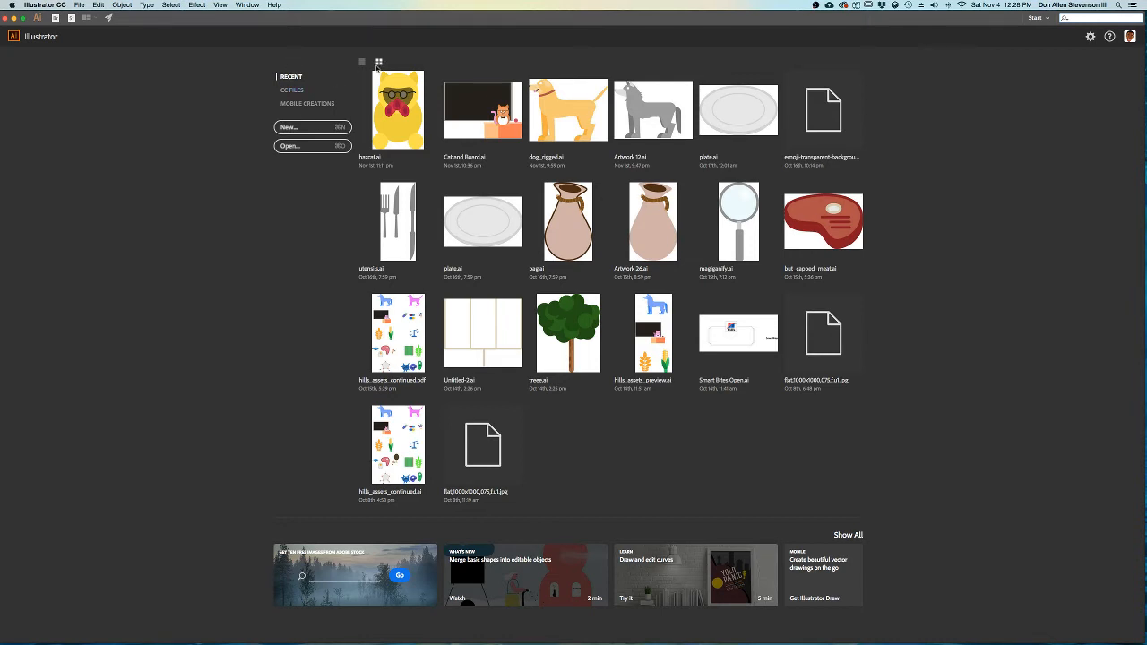
pyautogui.click(321, 133)
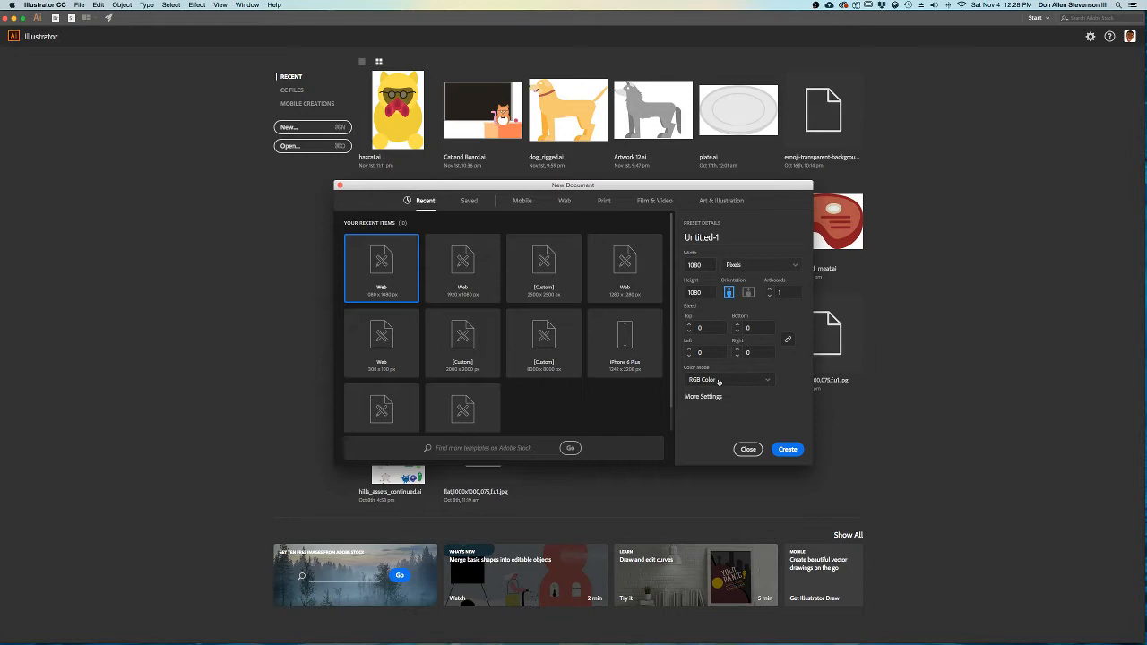
pyautogui.click(787, 450)
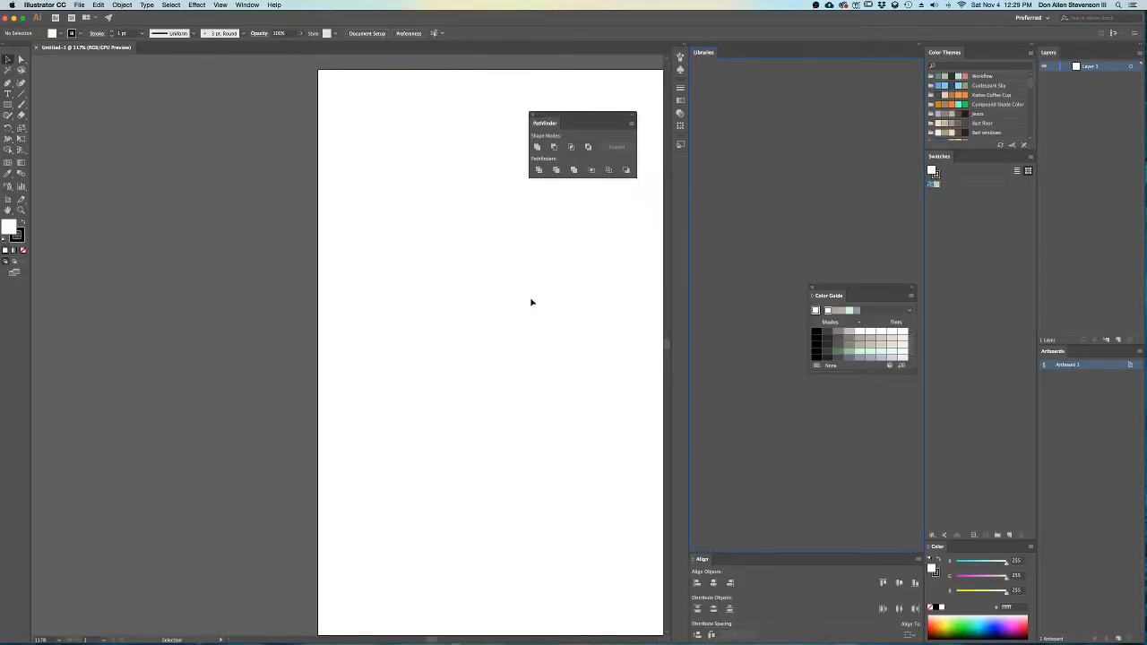
pyautogui.scroll(-2, 493, 286)
pyautogui.moveTo(494, 287); pyautogui.dragTo(380, 295)
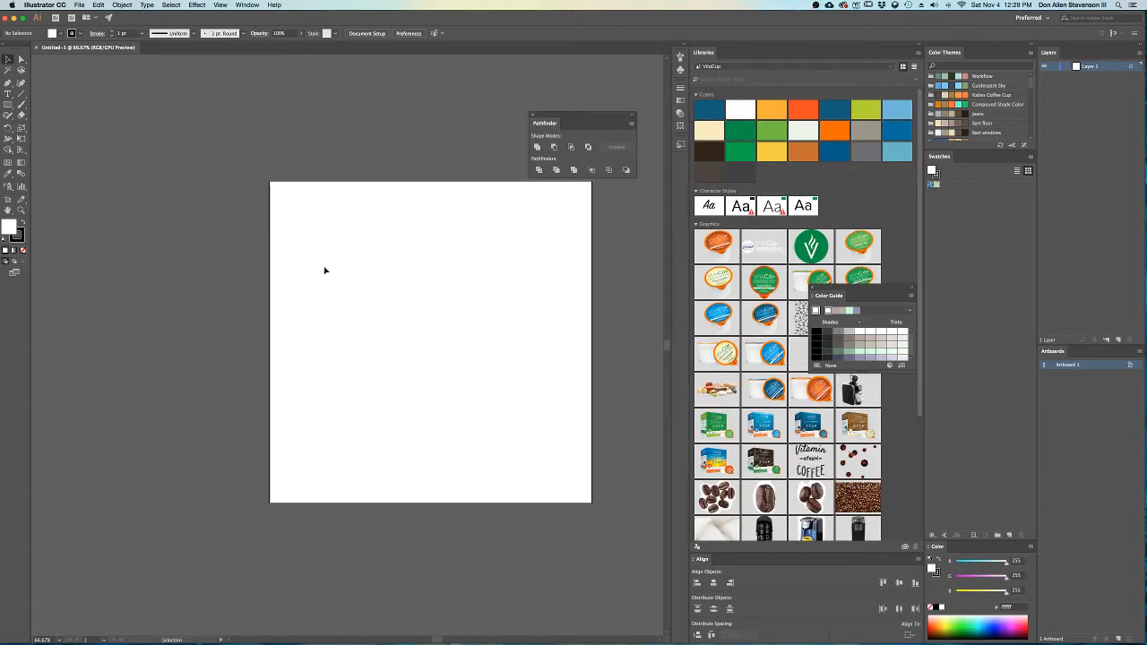
# - Switch to the second desktop, and widen and reposition the browser window with the YouTube live dashboard
pyautogui.hotkey('ctrl', 'Up')
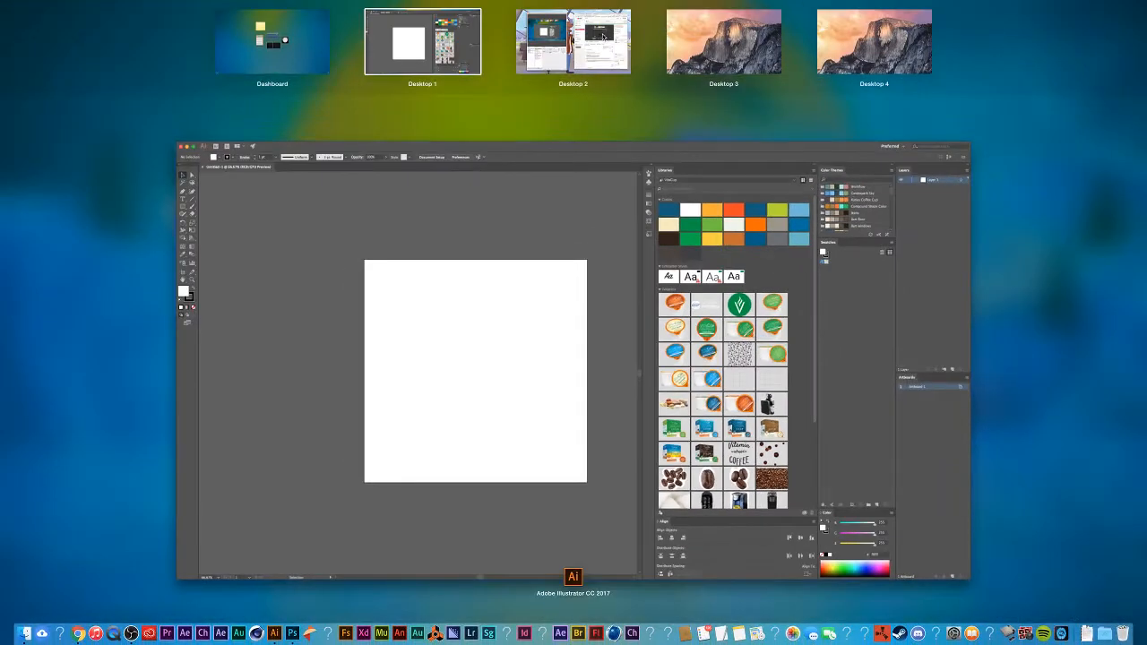
pyautogui.click(602, 38)
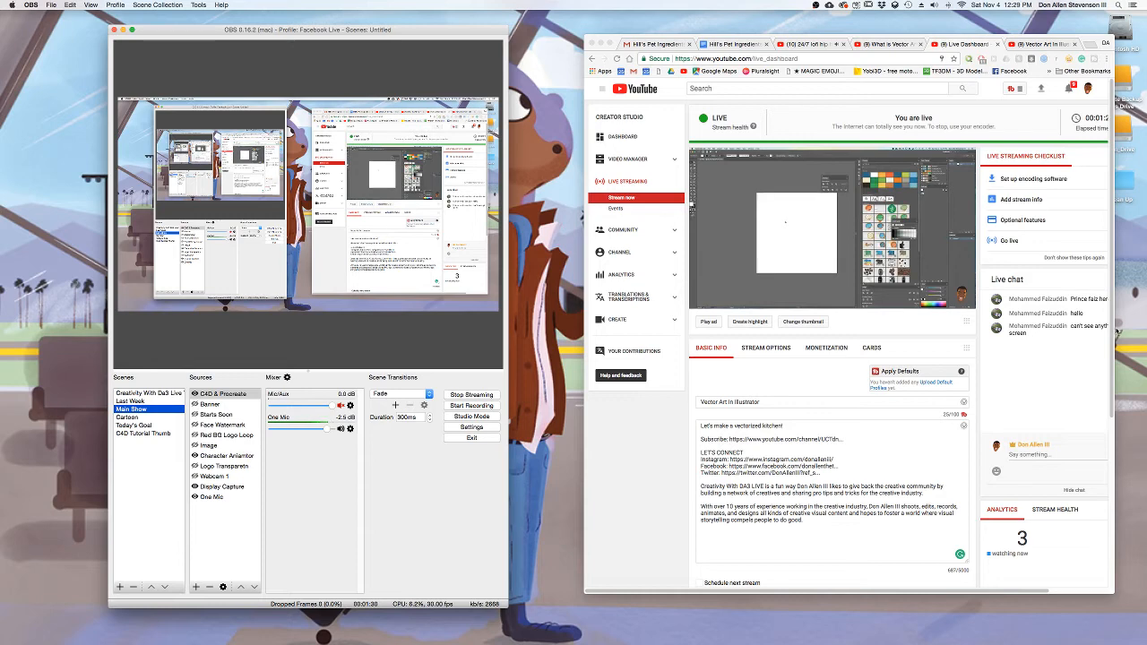
pyautogui.moveTo(1116, 332); pyautogui.dragTo(1144, 330)
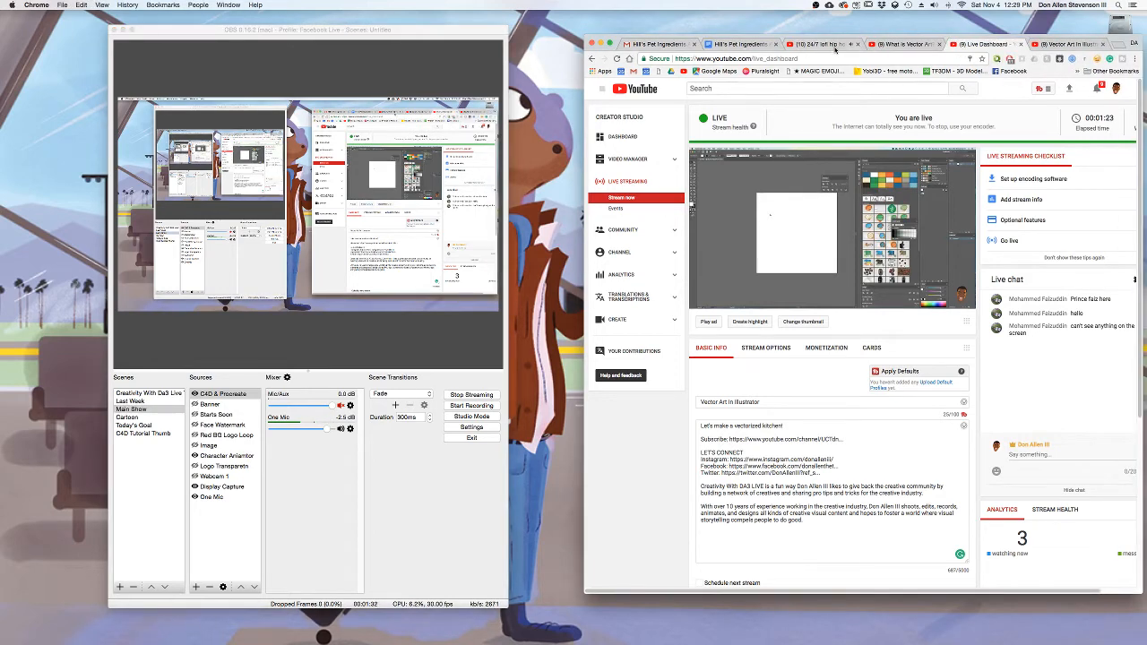
pyautogui.moveTo(831, 38); pyautogui.dragTo(798, 33)
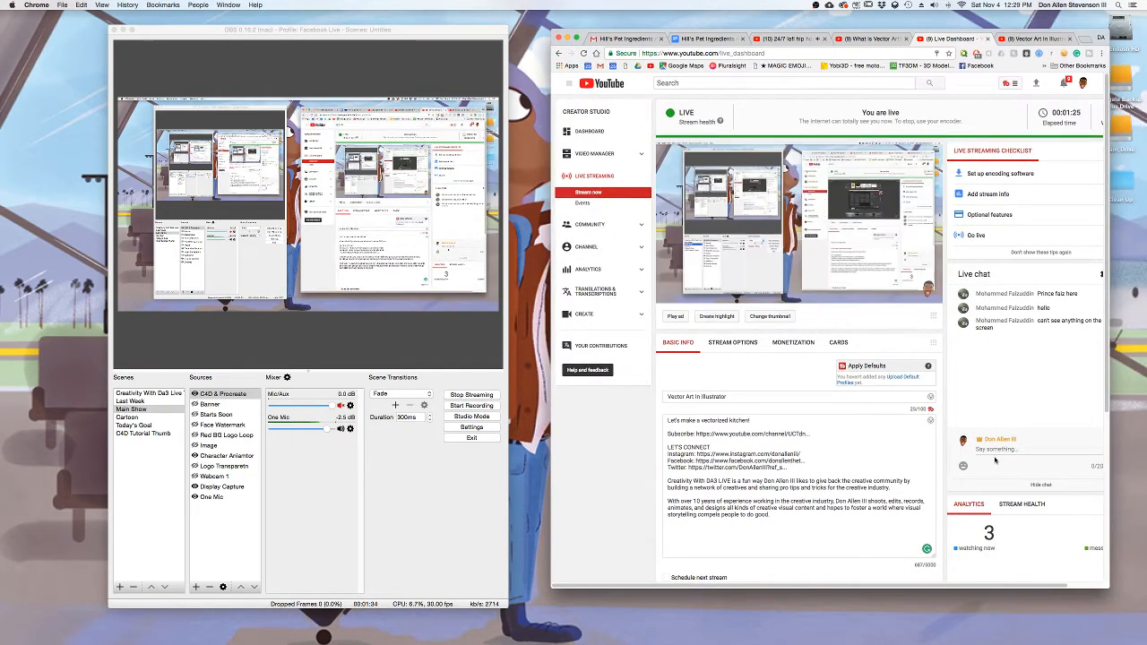
# - Send "can you see it now?" in the stream's live chat
pyautogui.click(992, 461)
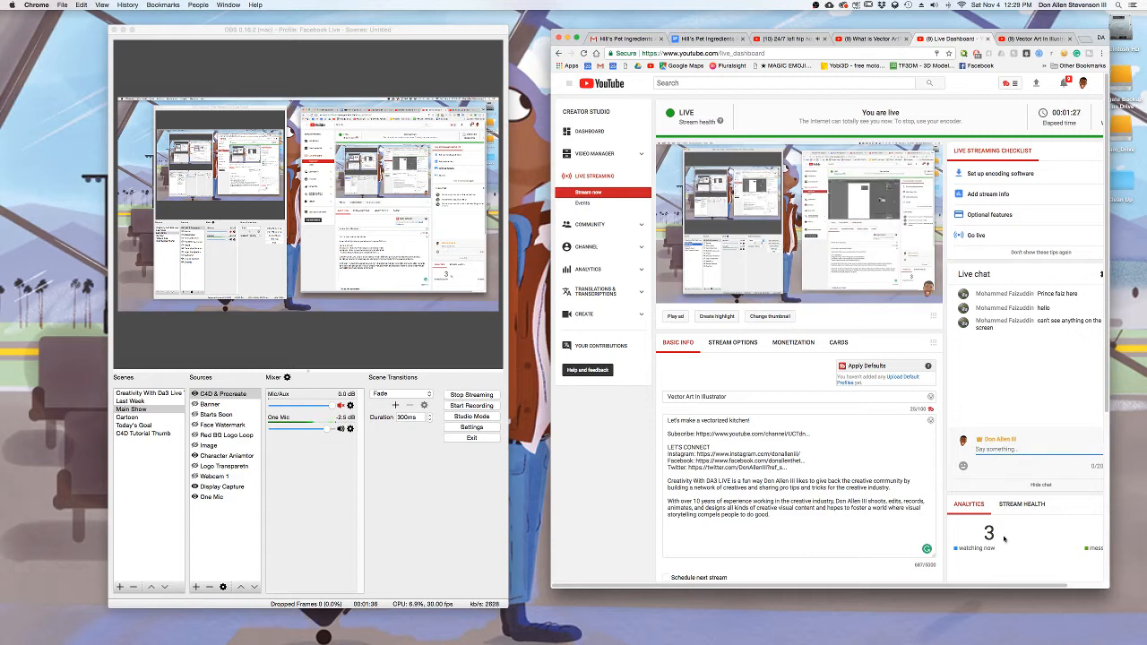
pyautogui.write('can you')
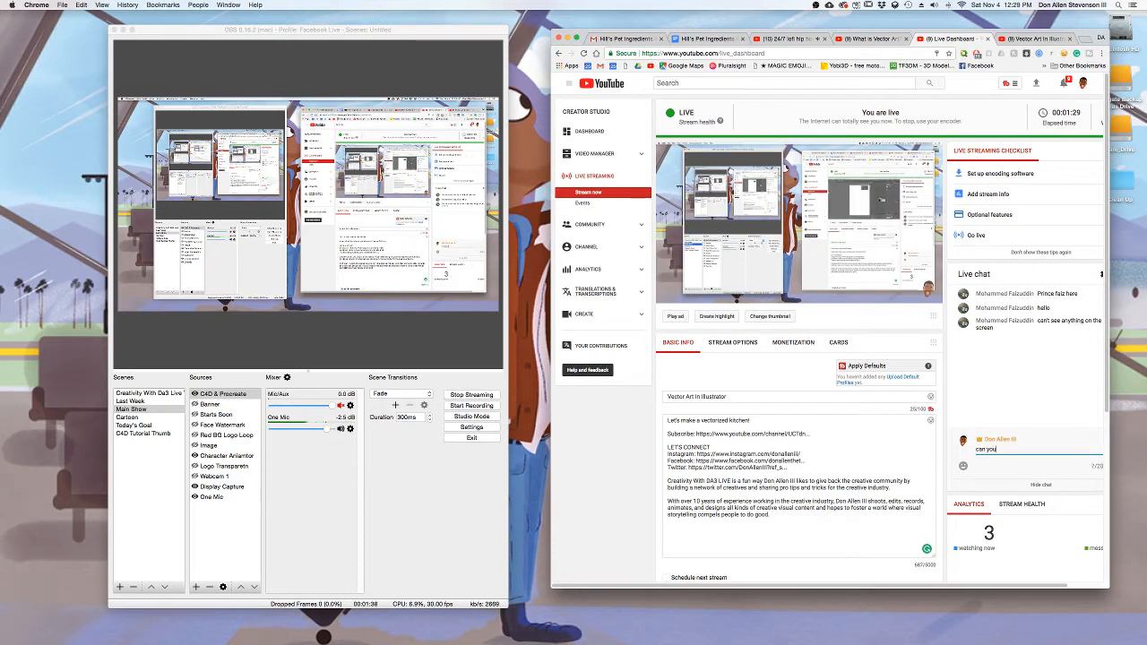
pyautogui.write(' see it now?')
pyautogui.press('Return')
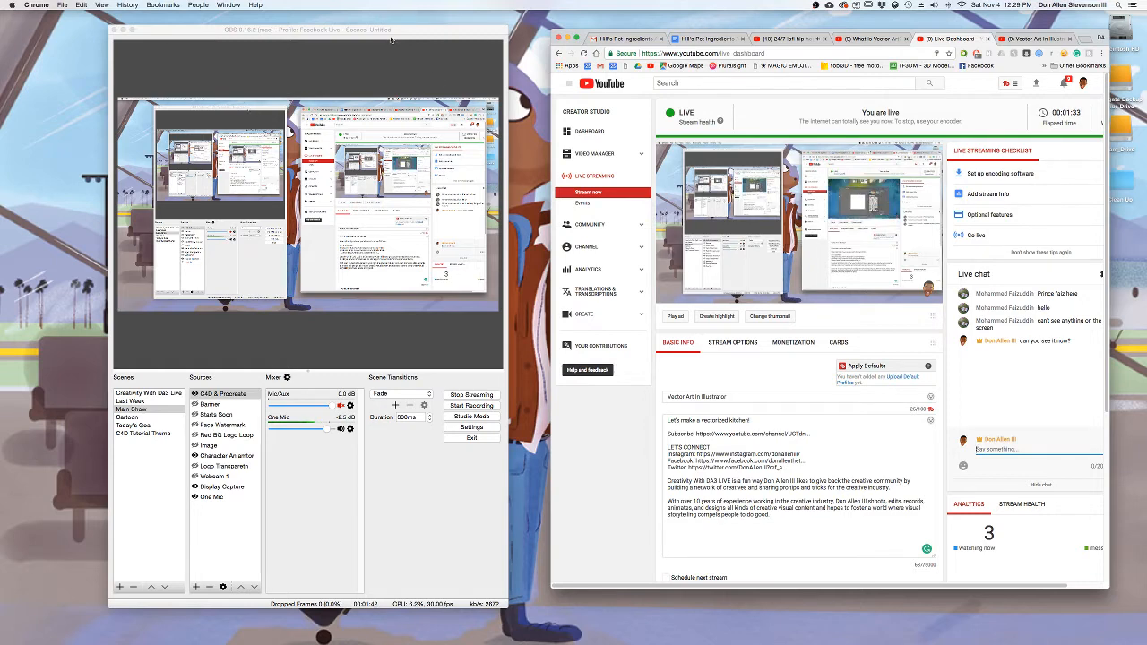
# - Arrange the OBS and live dashboard windows side by side and toggle the stream preview's sound
pyautogui.moveTo(492, 29); pyautogui.dragTo(419, 32)
pyautogui.moveTo(660, 31); pyautogui.dragTo(678, 40)
pyautogui.moveTo(584, 46)
pyautogui.mouseDown()
pyautogui.moveTo(564, 45)
pyautogui.moveTo(594, 50)
pyautogui.mouseUp()
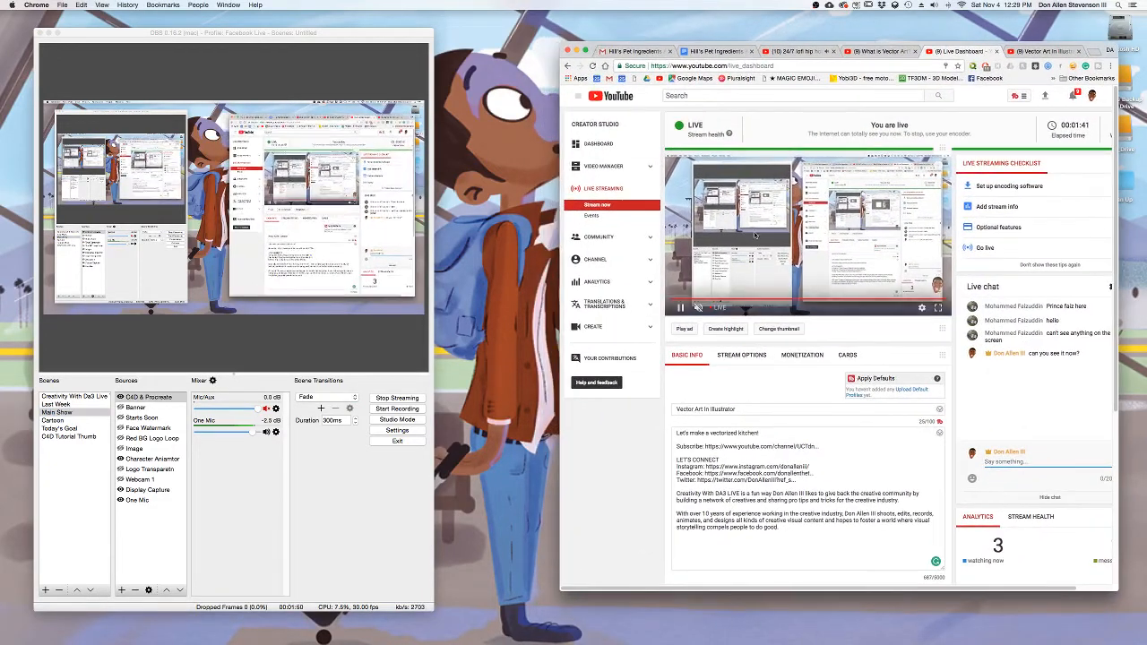
pyautogui.click(698, 308)
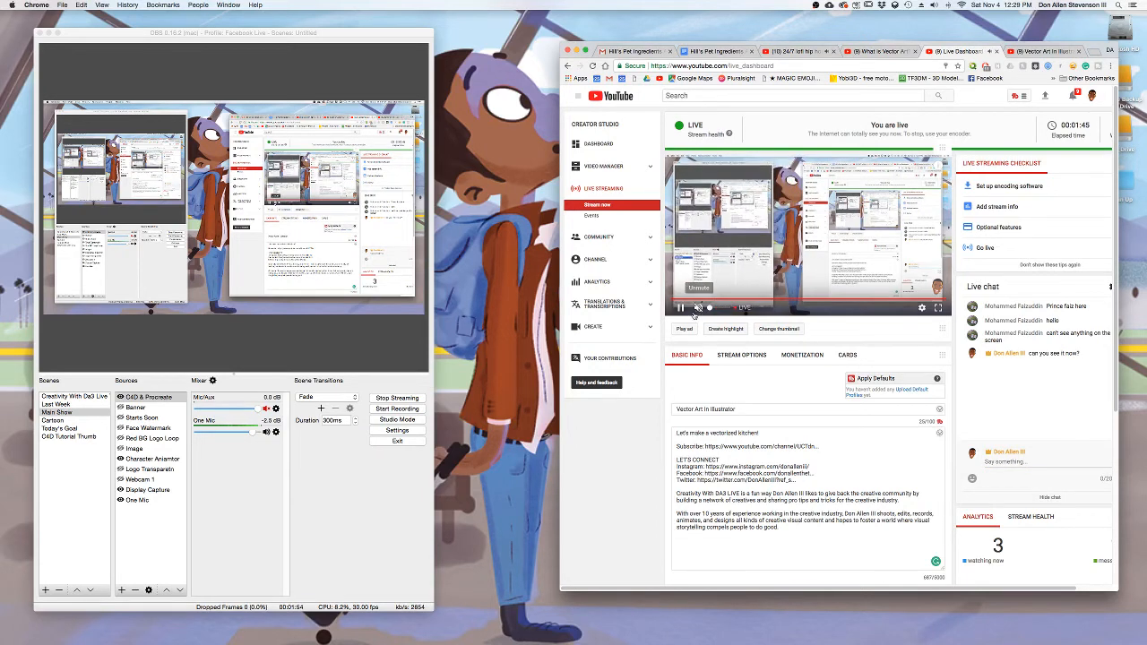
pyautogui.moveTo(602, 47); pyautogui.dragTo(533, 41)
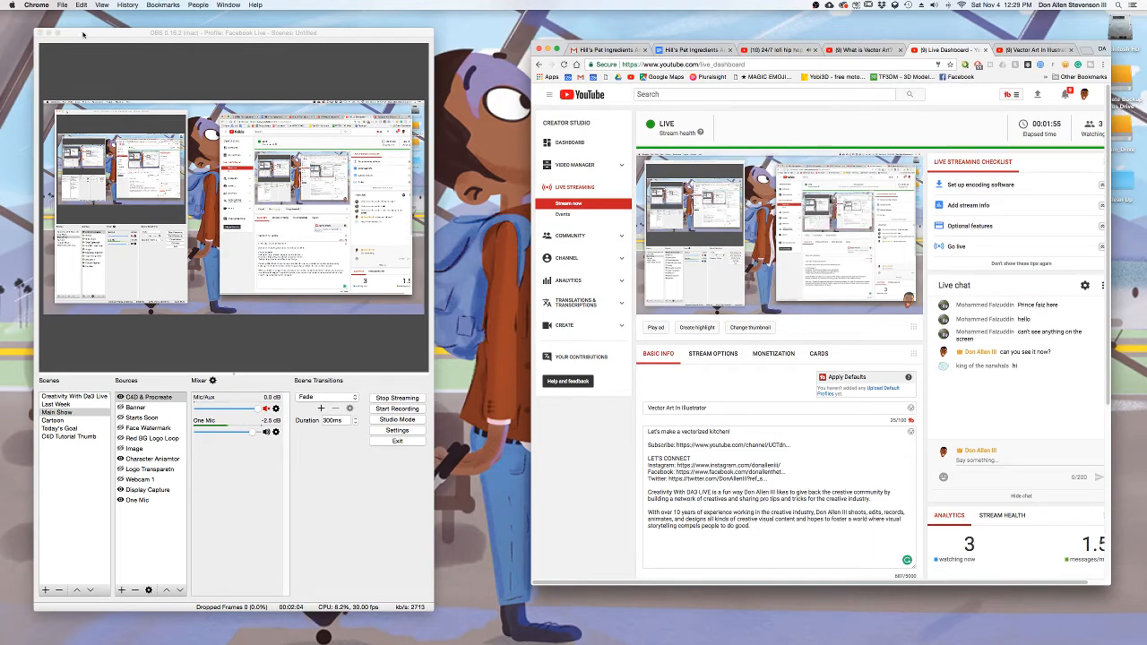
pyautogui.moveTo(89, 34); pyautogui.dragTo(107, 48)
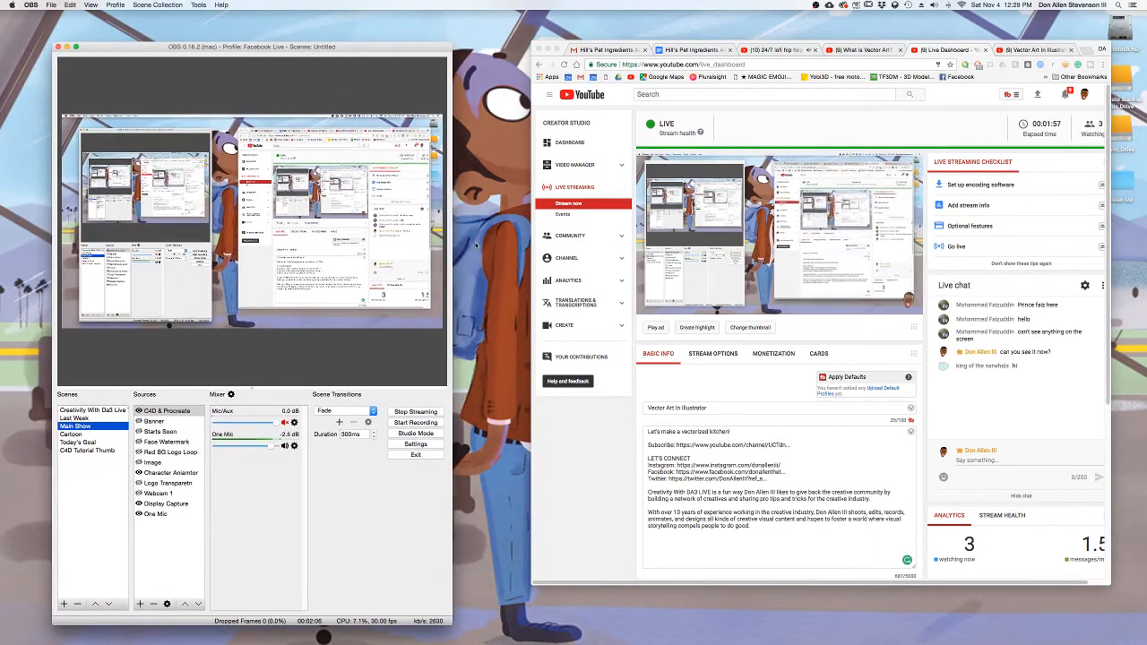
pyautogui.moveTo(564, 41); pyautogui.dragTo(580, 71)
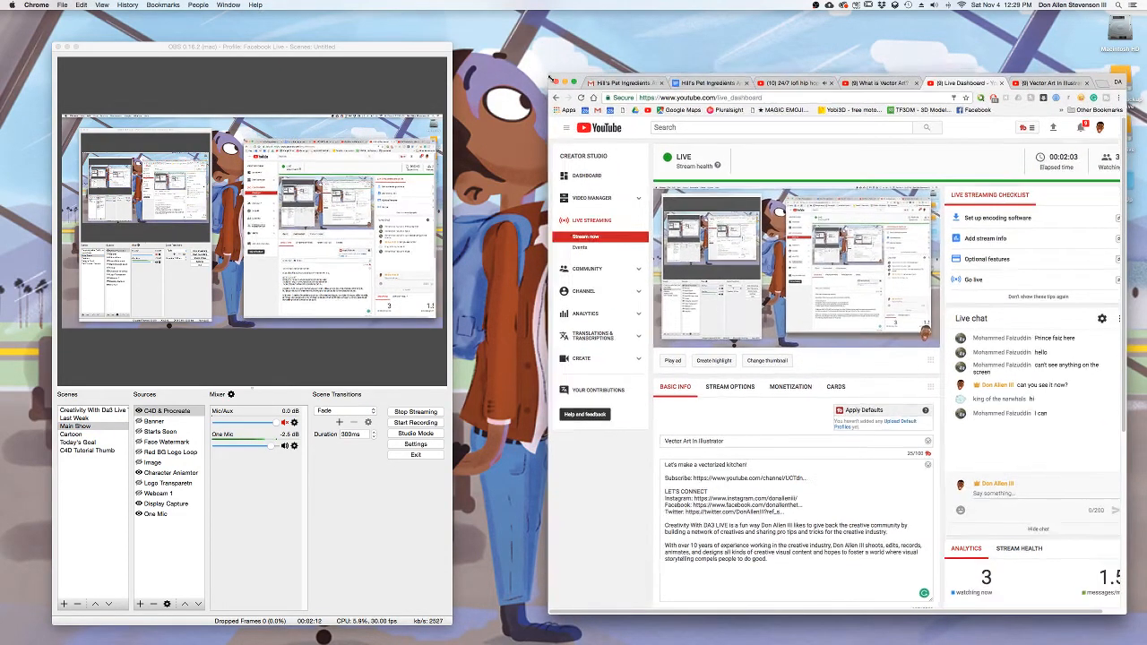
pyautogui.moveTo(548, 71); pyautogui.dragTo(513, 60)
# - Return to the Illustrator desktop and display the DA3 Brand library in place of VitaCup
pyautogui.hotkey('ctrl', 'Up')
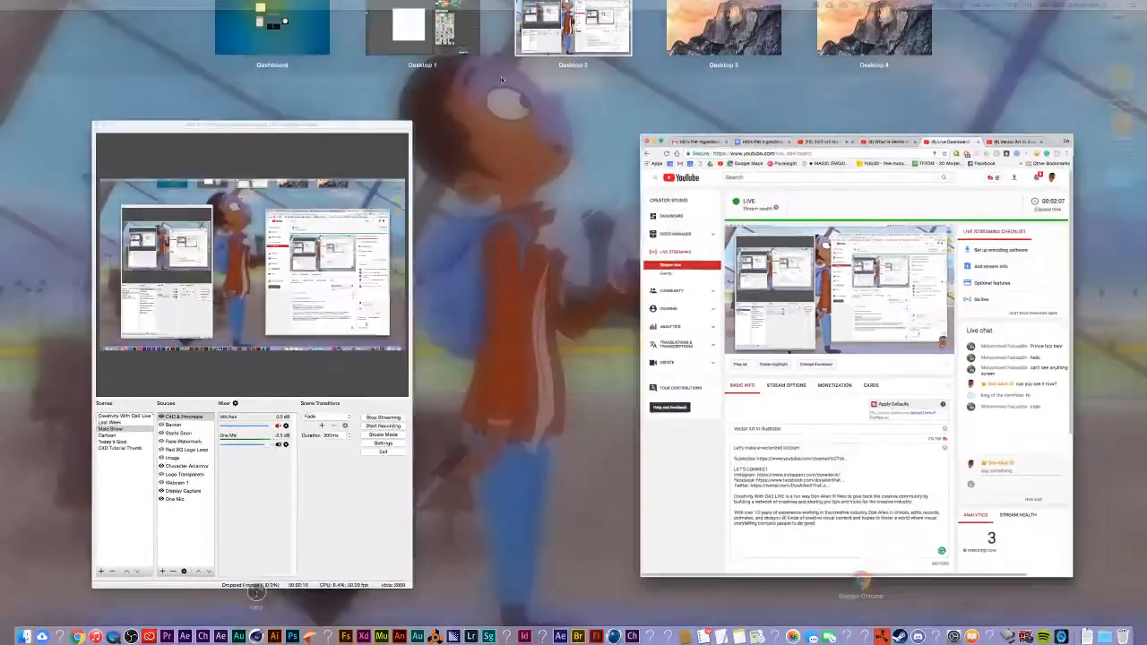
pyautogui.click(422, 38)
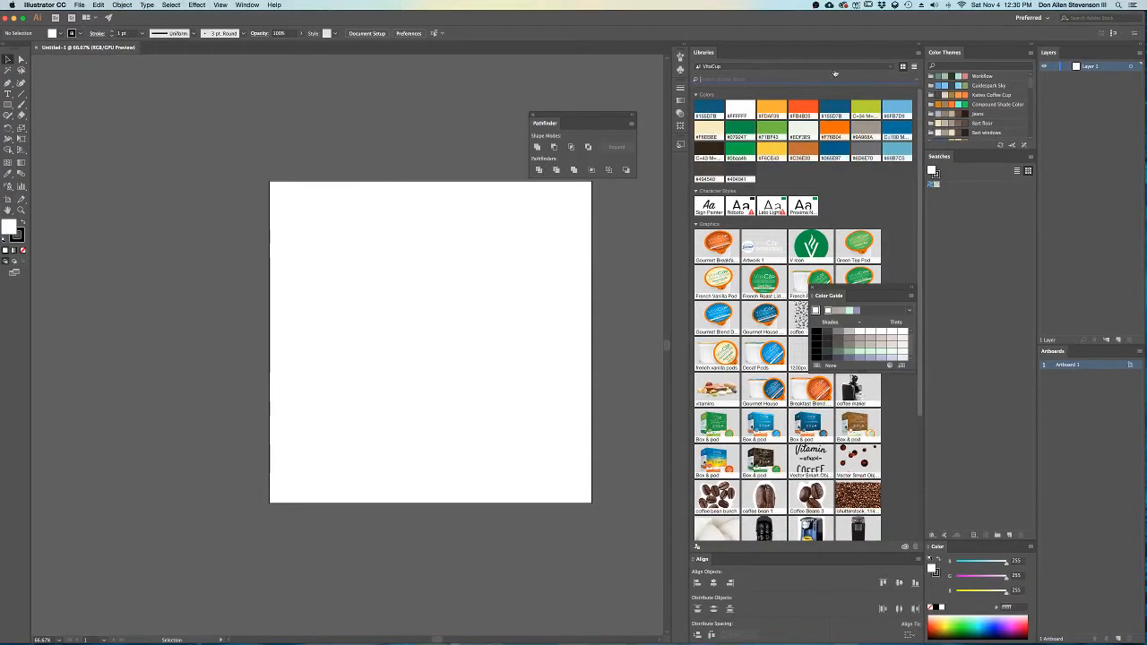
pyautogui.click(835, 70)
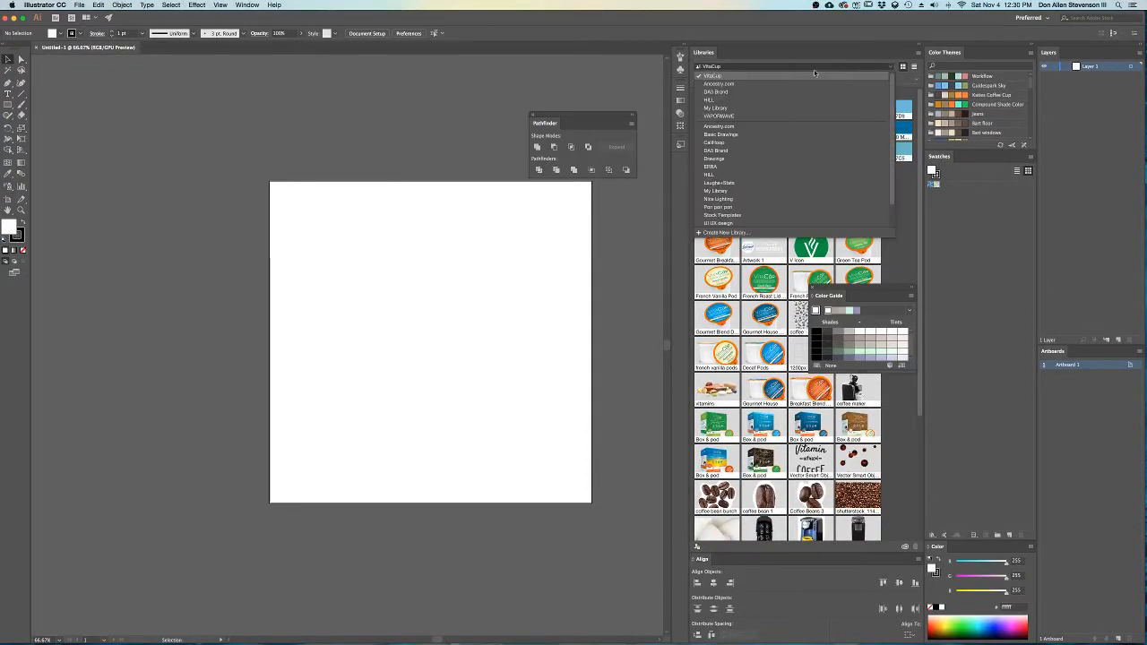
pyautogui.click(730, 92)
# - Switch the workspace from Preferred to Essentials
pyautogui.click(247, 4)
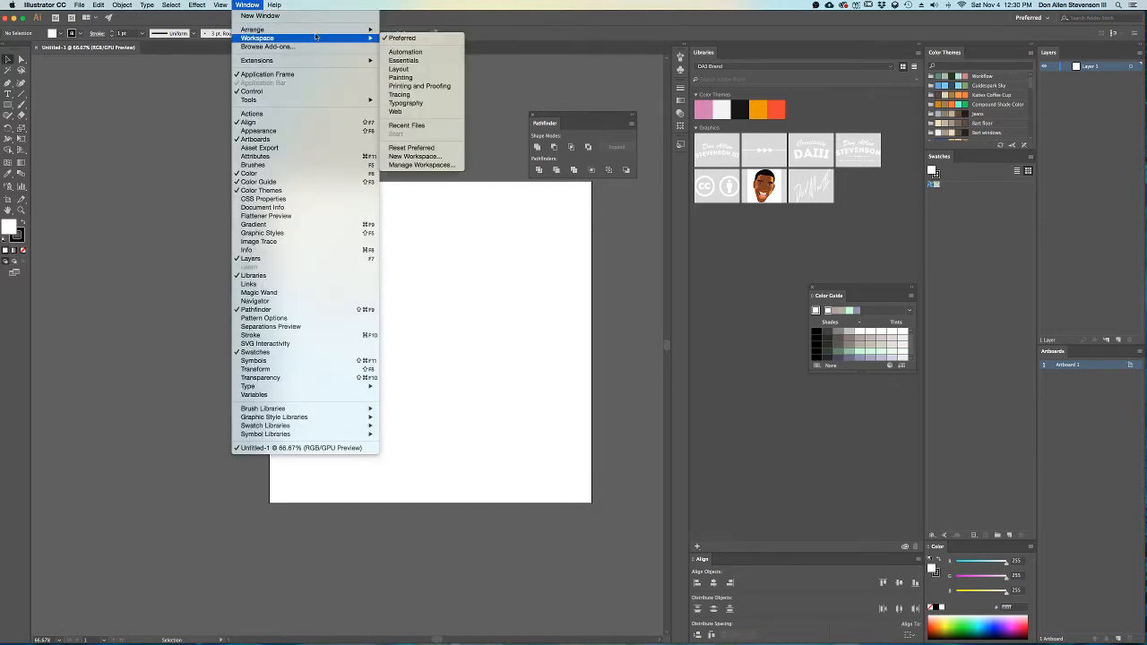
pyautogui.moveTo(323, 34)
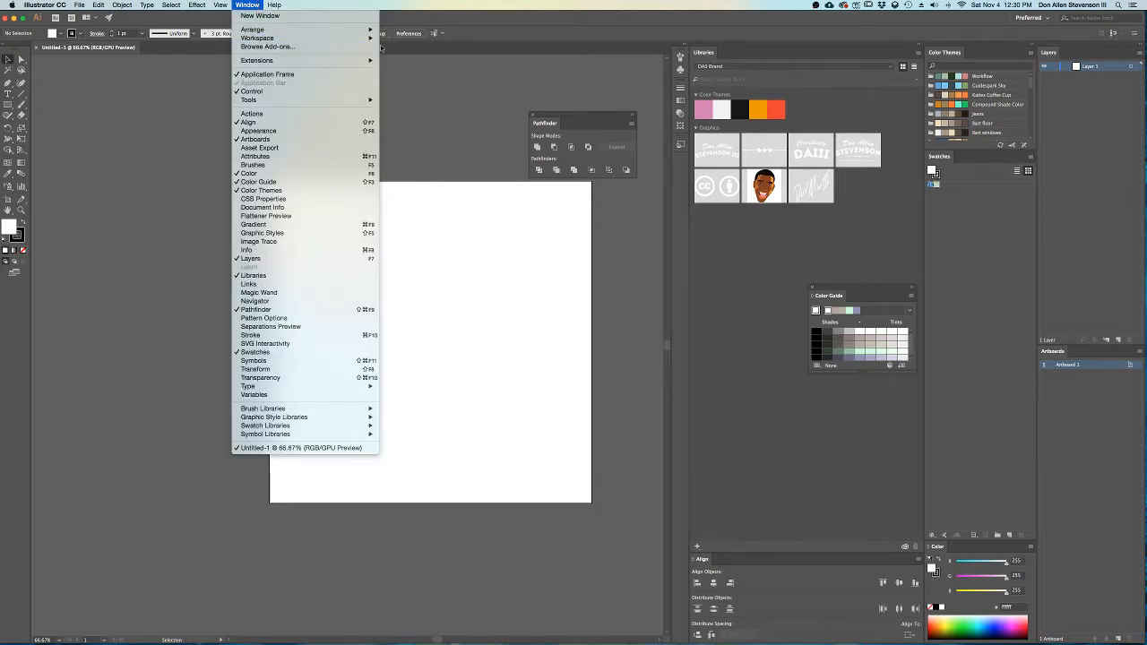
pyautogui.moveTo(370, 40)
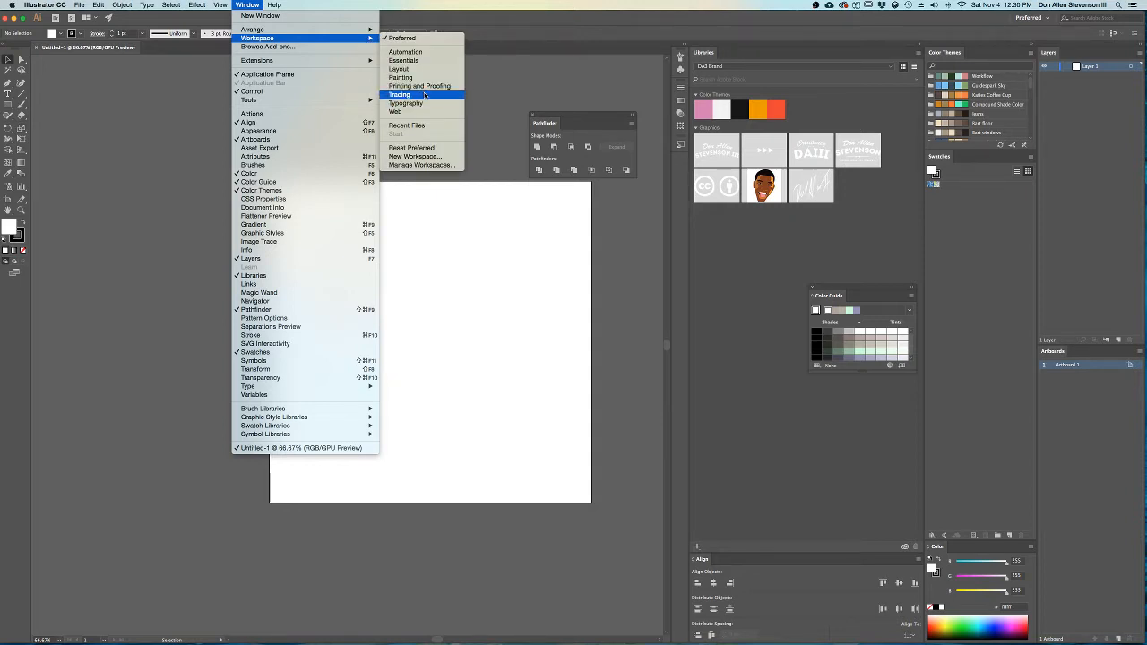
pyautogui.click(404, 60)
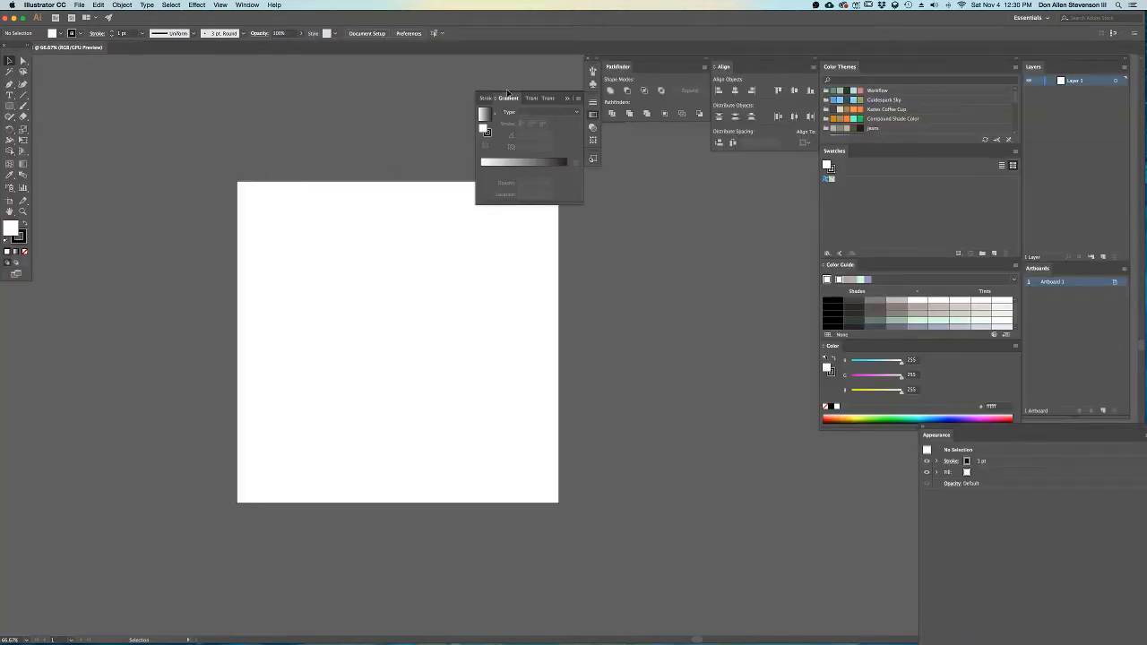
# - Detach the Gradient panel, place Align beneath Pathfinder, and close the floating panel group
pyautogui.moveTo(498, 91); pyautogui.dragTo(727, 157)
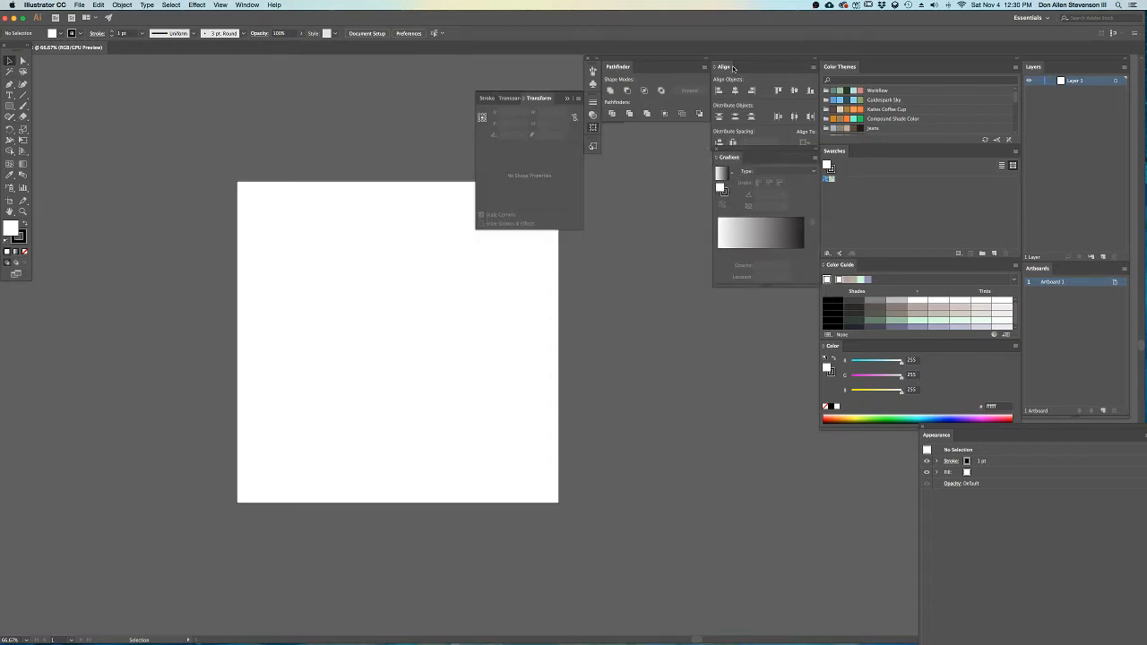
pyautogui.moveTo(728, 68); pyautogui.dragTo(628, 120)
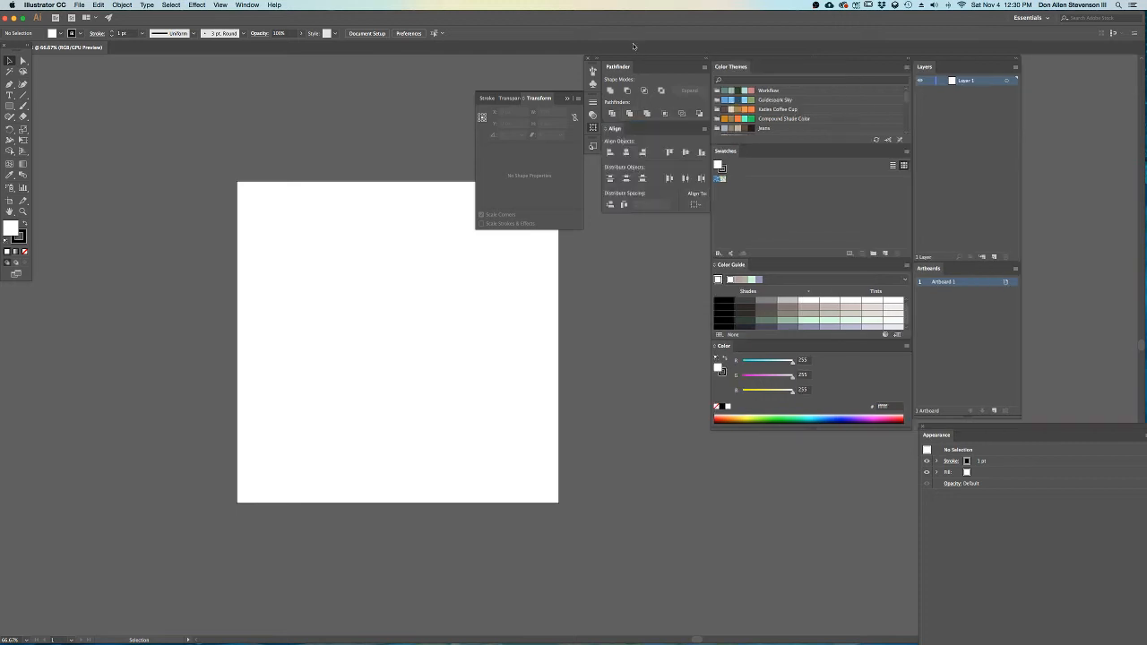
pyautogui.click(589, 60)
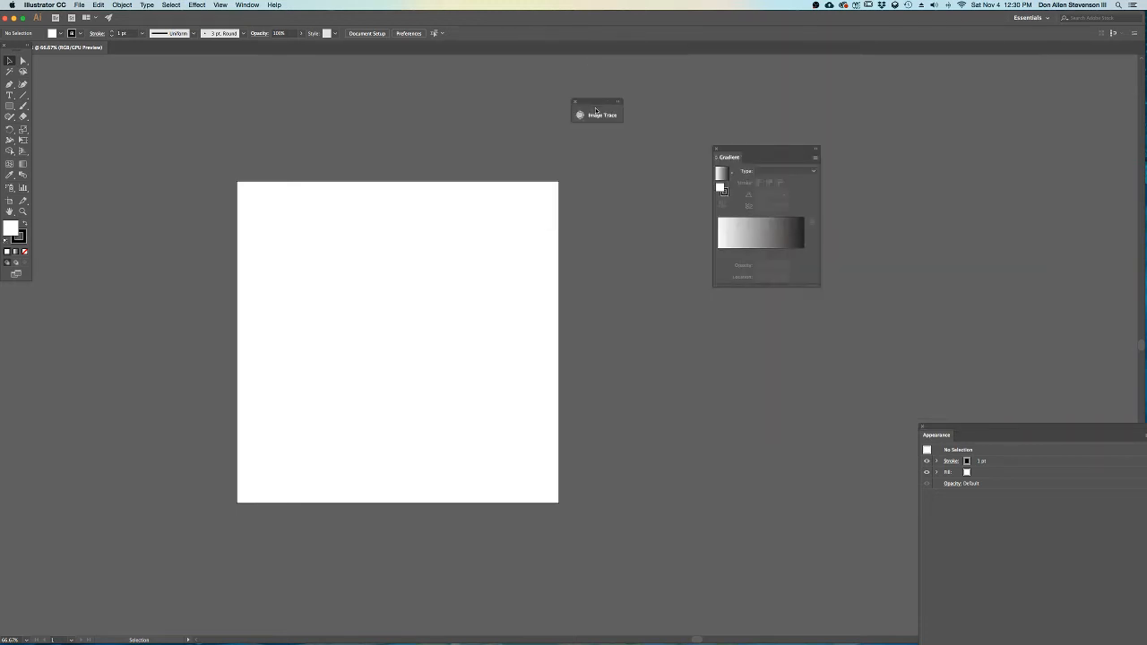
# - Switch to the Automation workspace and return to Essentials
pyautogui.click(248, 4)
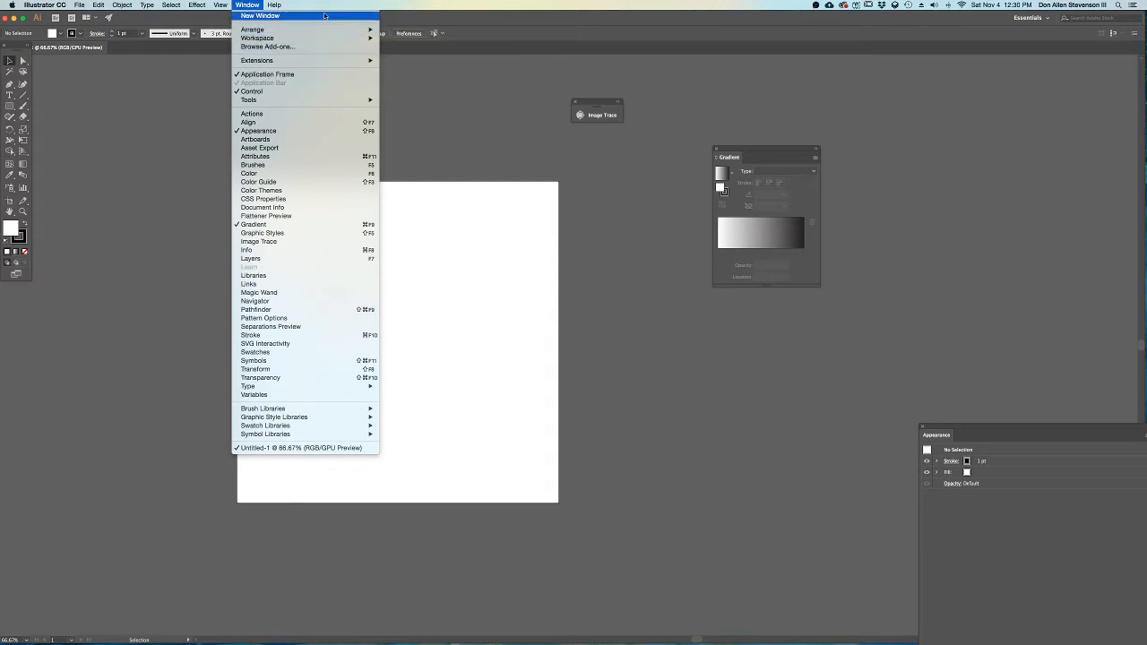
pyautogui.moveTo(337, 42)
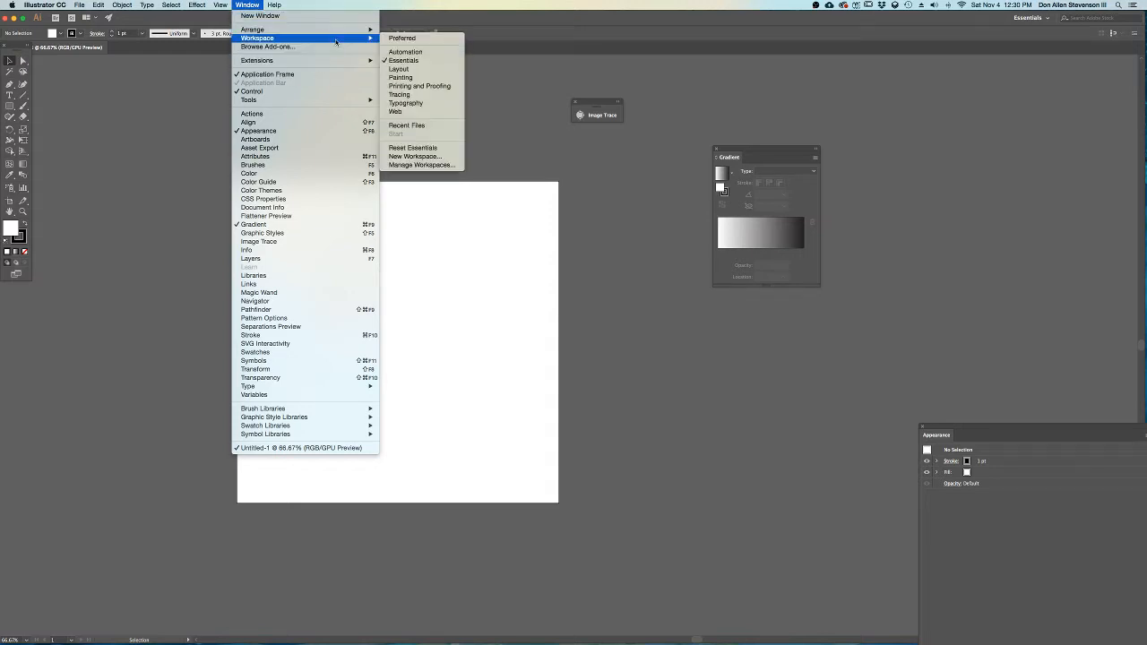
pyautogui.click(405, 52)
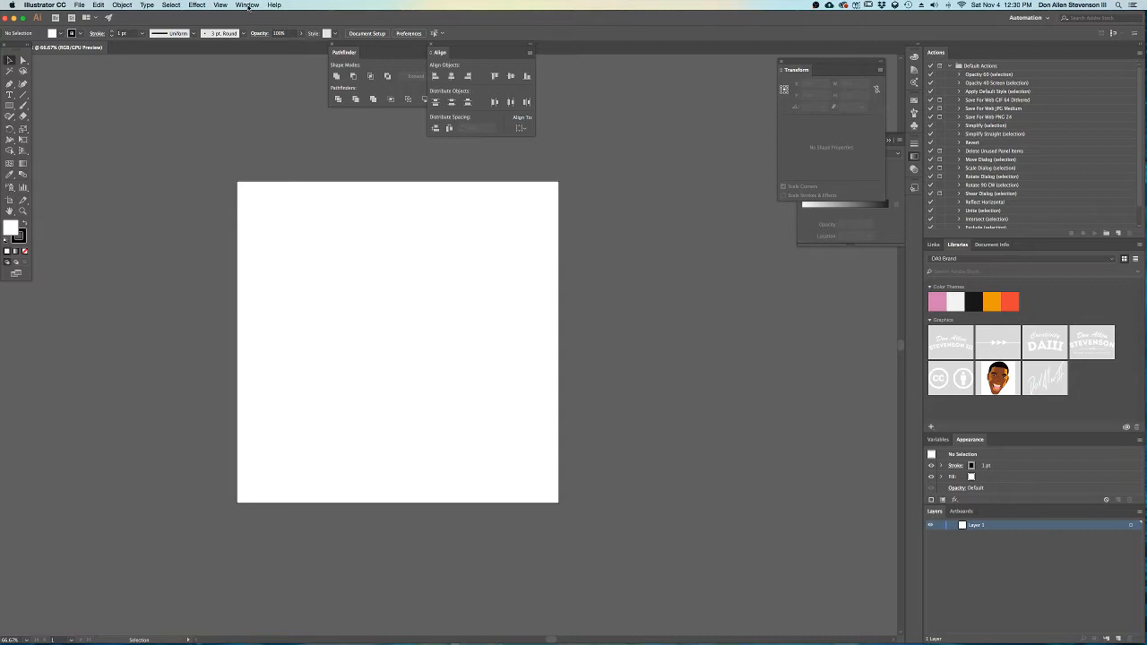
pyautogui.click(247, 5)
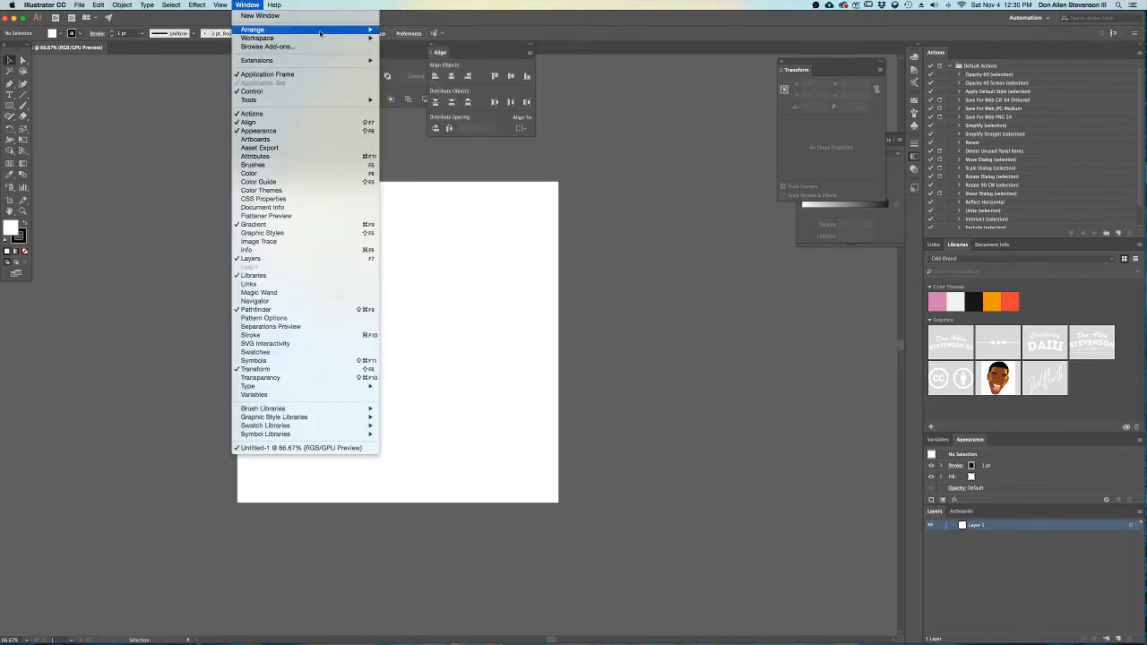
pyautogui.moveTo(323, 38)
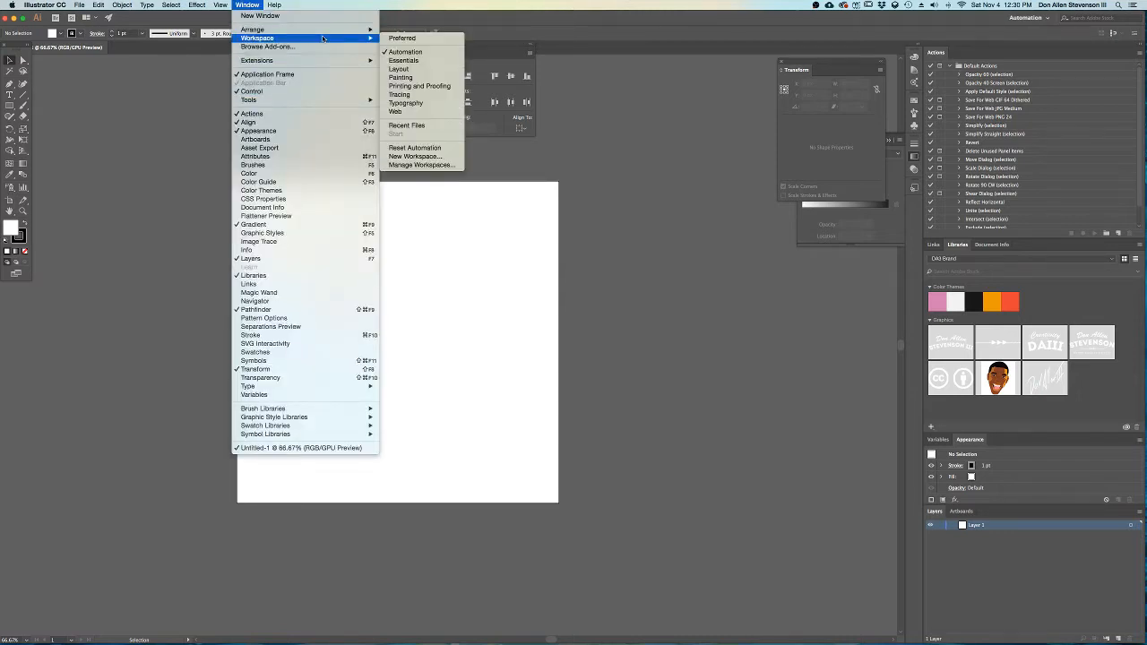
pyautogui.click(404, 60)
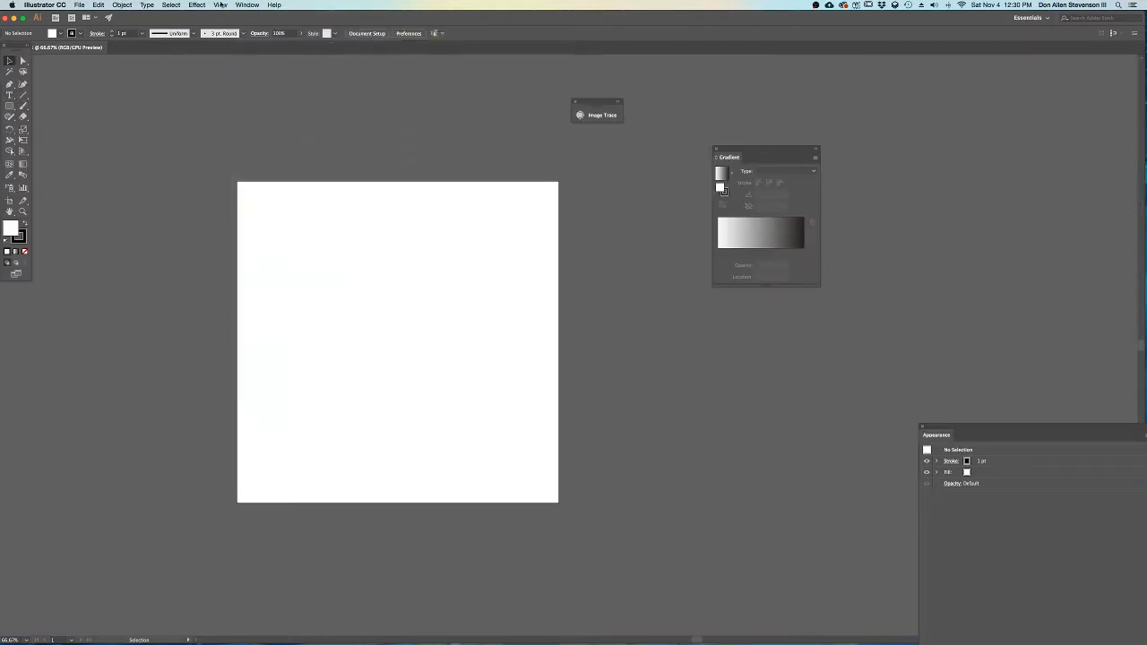
# - Change the workspace to the Painting layout
pyautogui.click(247, 5)
pyautogui.moveTo(289, 40)
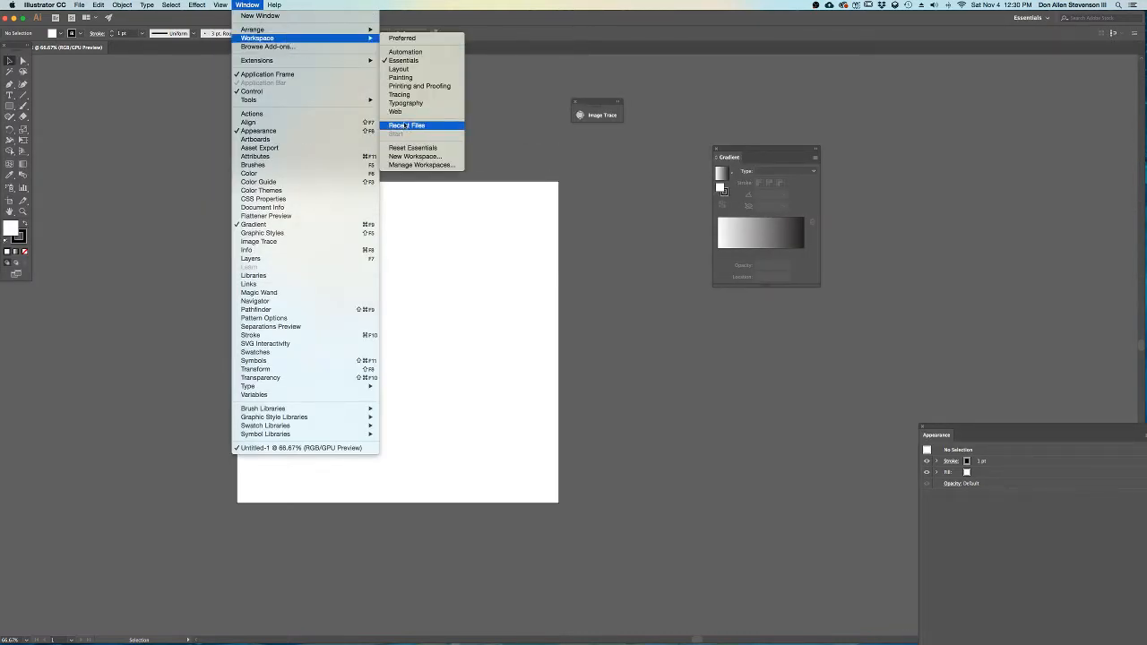
pyautogui.click(416, 78)
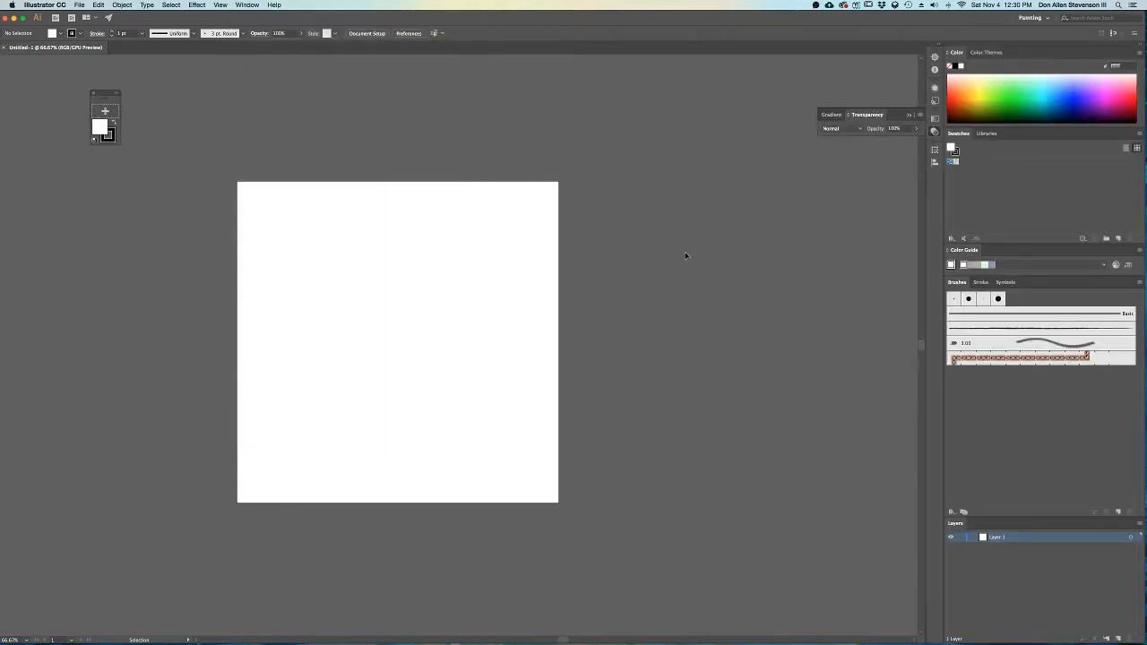
pyautogui.click(247, 4)
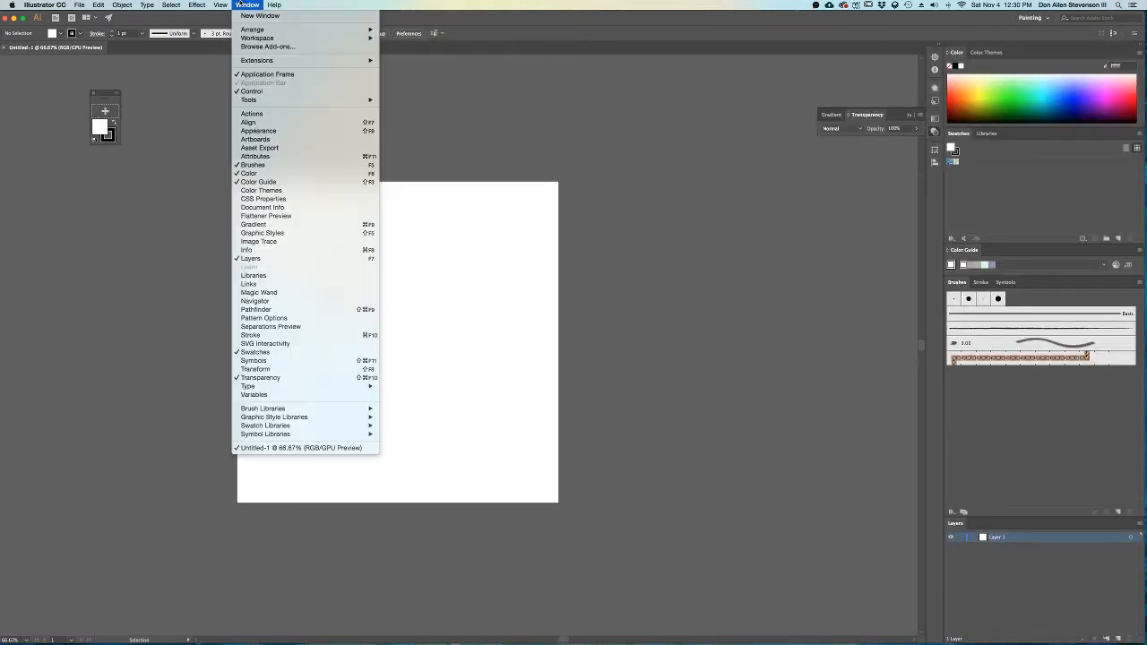
pyautogui.moveTo(283, 41)
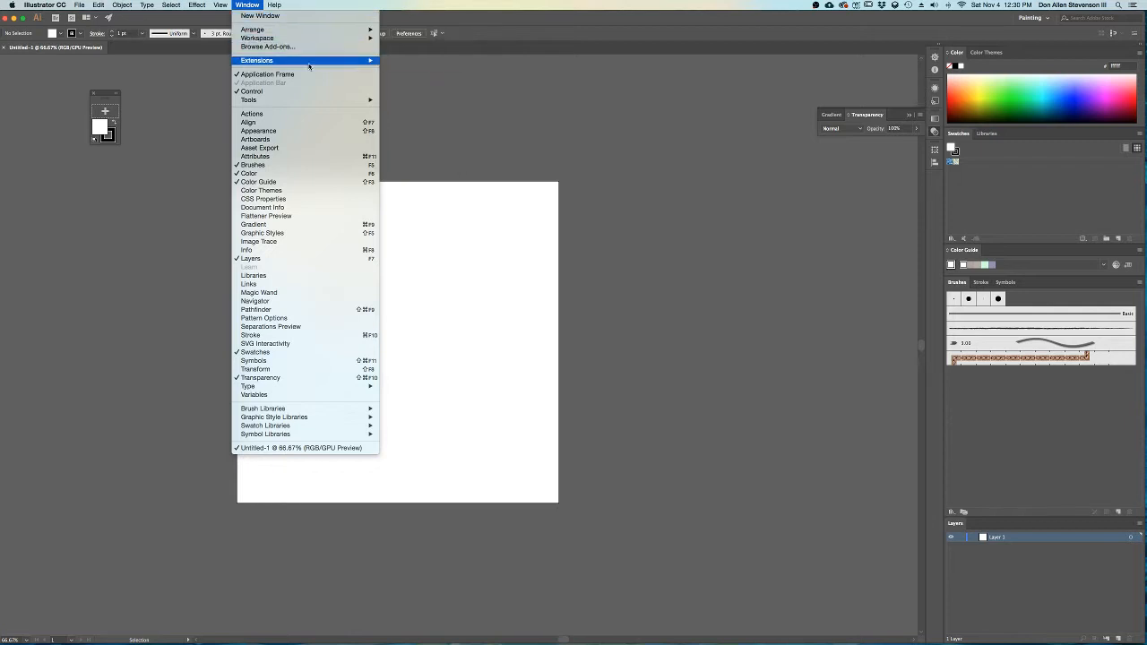
pyautogui.moveTo(341, 33)
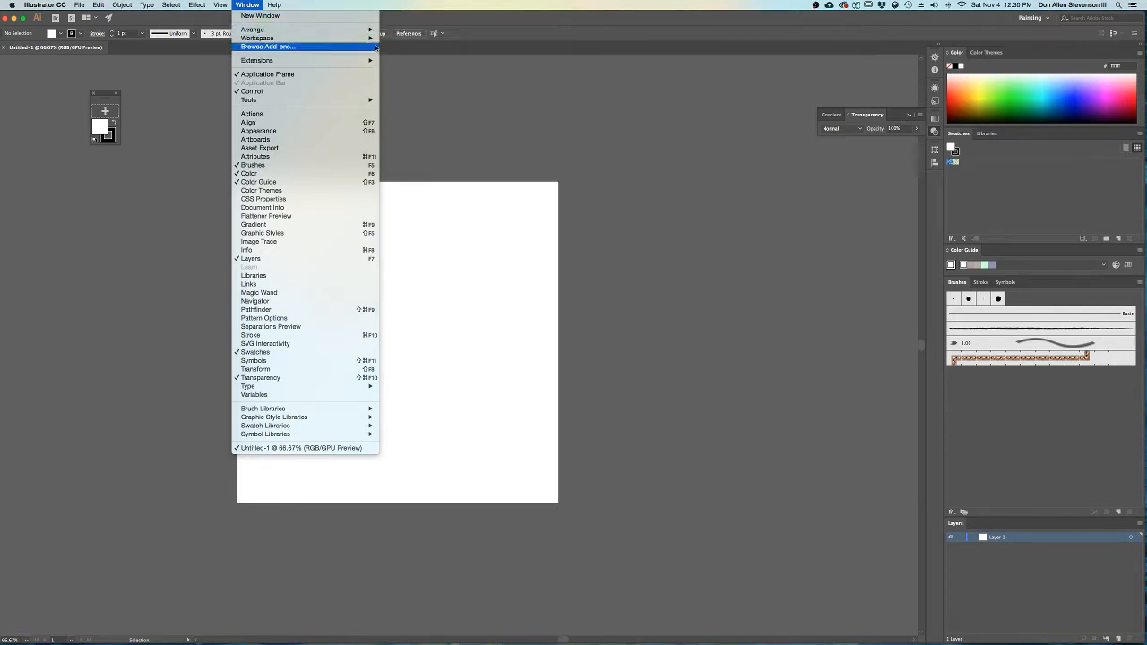
pyautogui.click(435, 3)
pyautogui.hotkey('ctrl', 'Up')
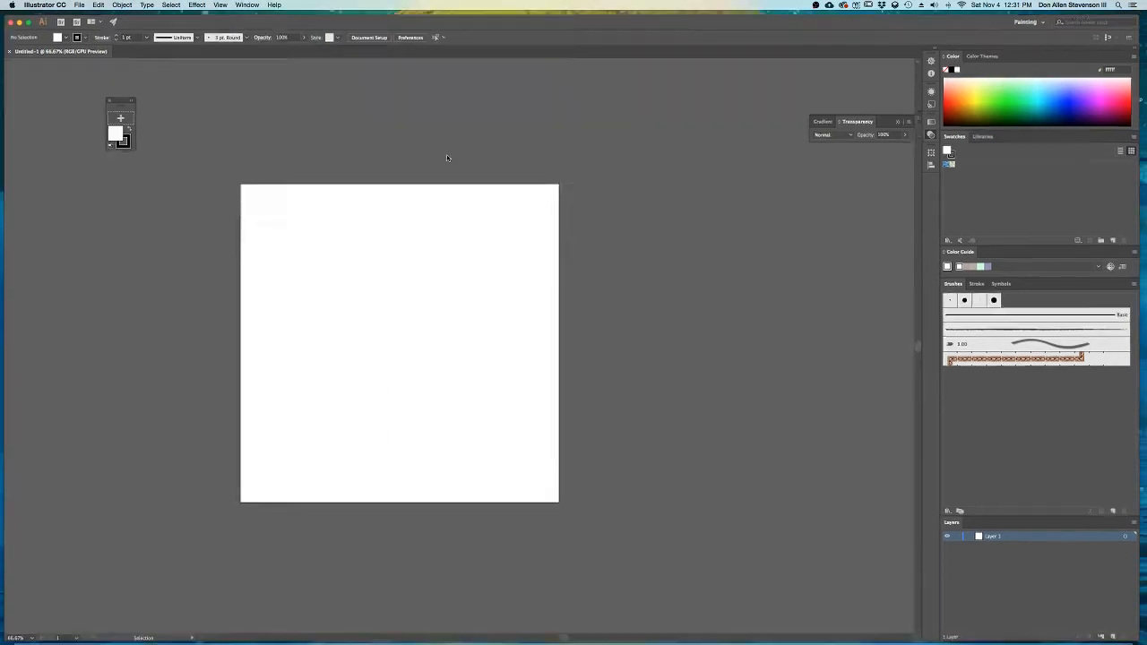
pyautogui.click(352, 311)
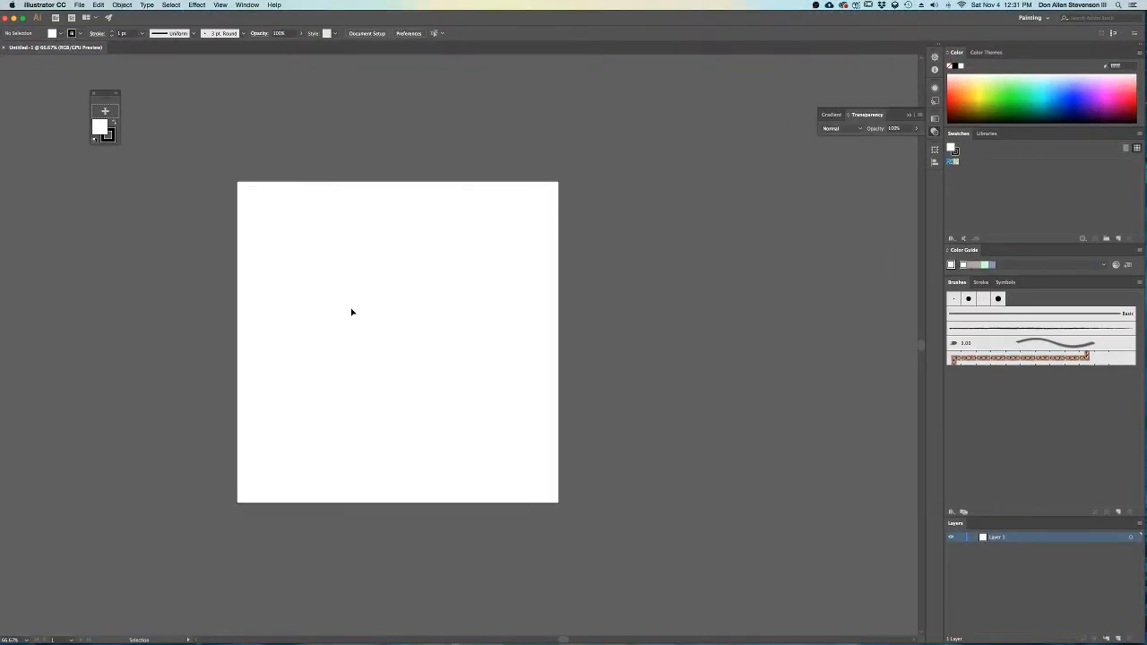
pyautogui.scroll(-1, 368, 410)
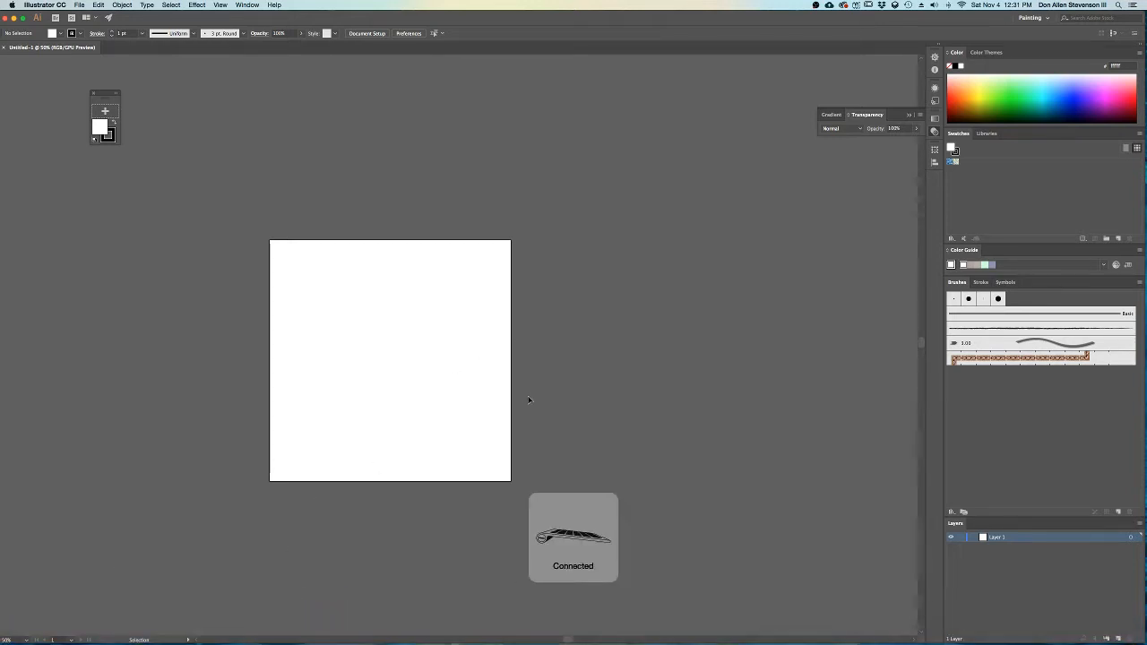
# - Launch Adobe After Effects CC 2017
pyautogui.moveTo(119, 632)
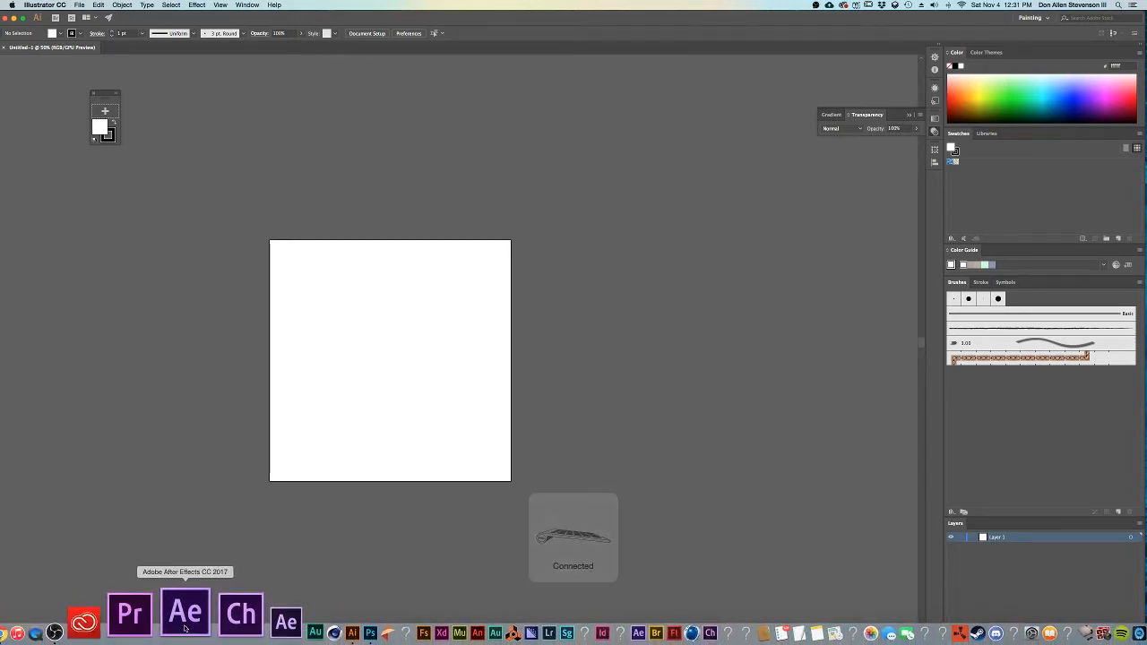
pyautogui.hotkey('ctrl', 'Up')
pyautogui.click(185, 632)
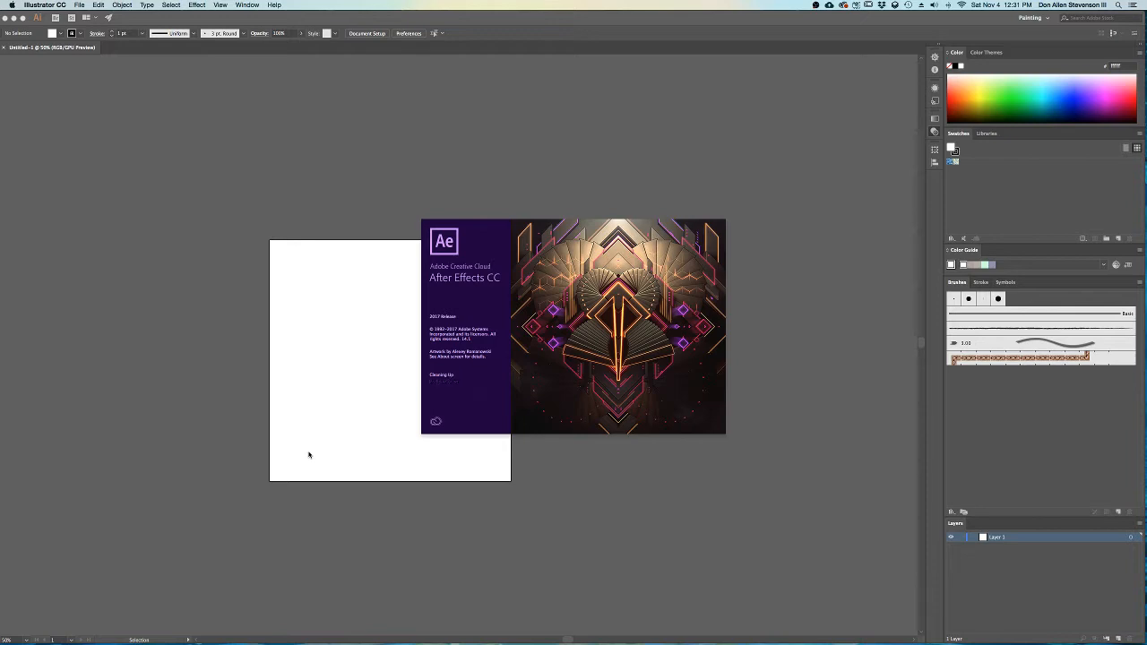
# - Switch to the YouTube Live Dashboard in Chrome on Desktop 2 and send "yay!!" in the live chat
pyautogui.hotkey('ctrl', 'Up')
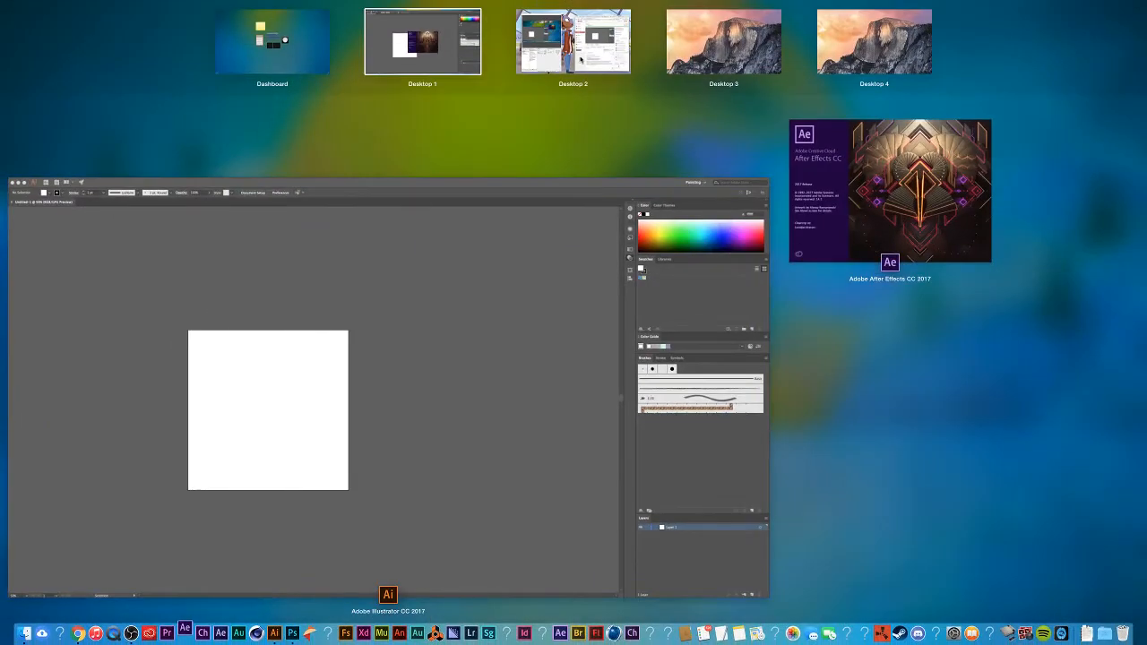
pyautogui.click(578, 54)
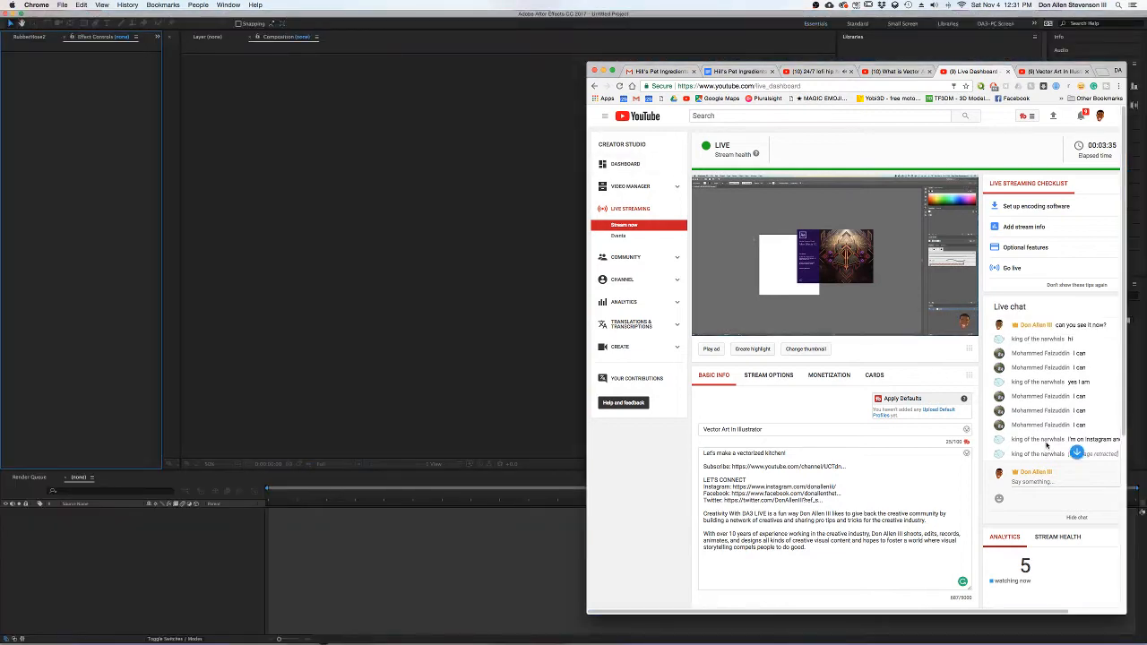
pyautogui.scroll(-1, 1049, 437)
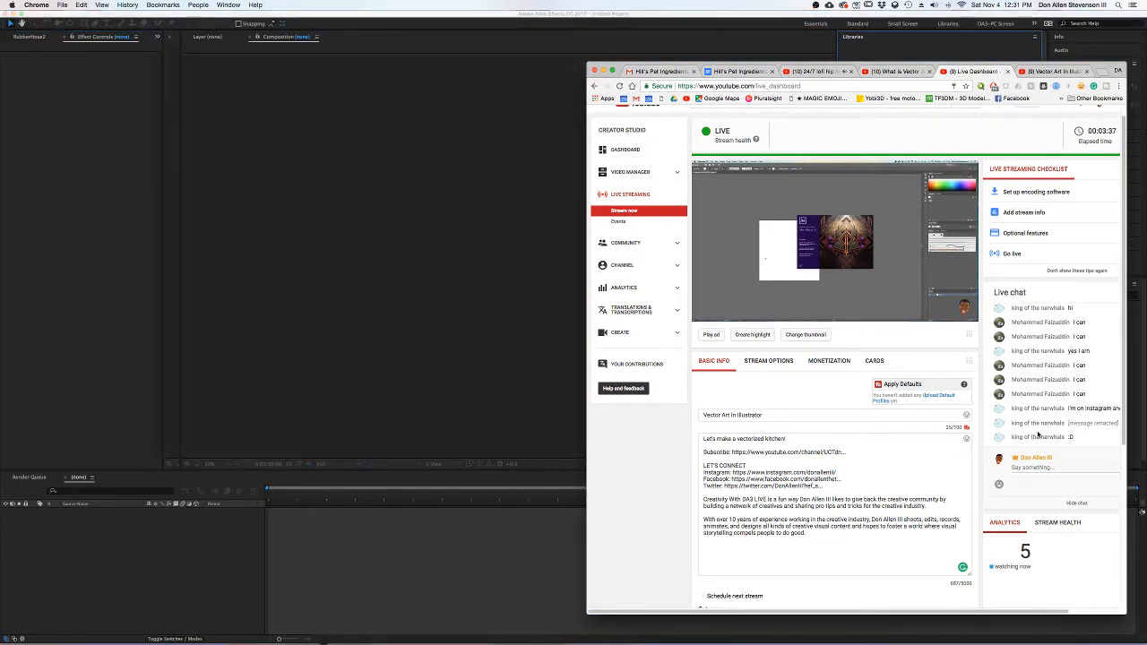
pyautogui.click(1038, 479)
pyautogui.write('yay!!')
pyautogui.press('Return')
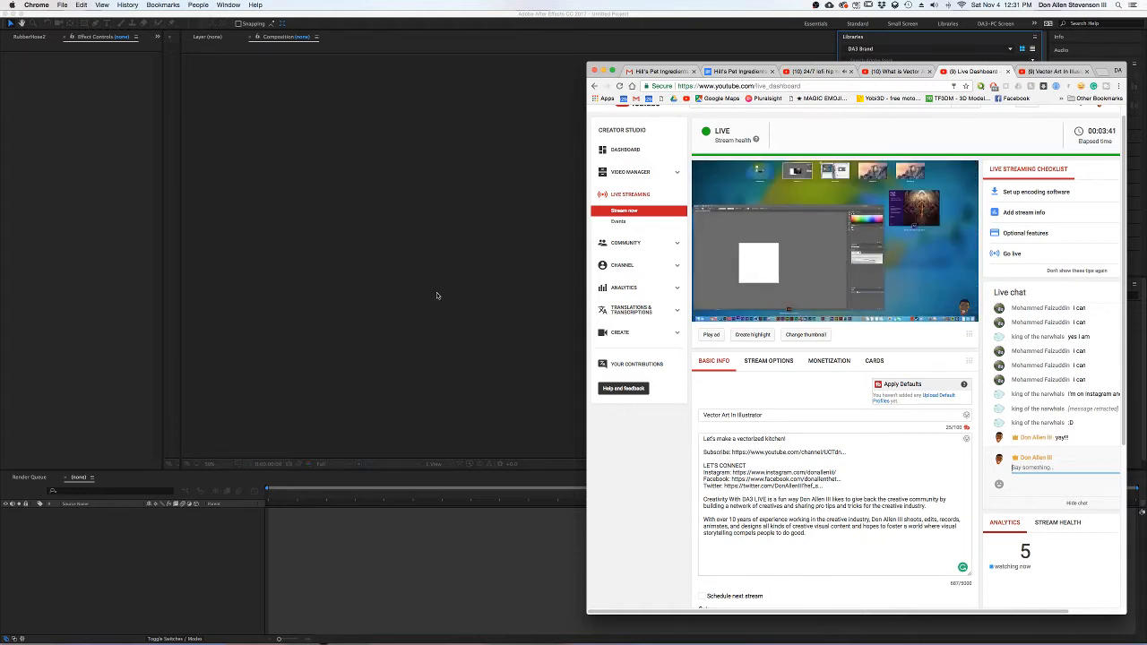
# - Switch to After Effects, open the recent HazCatCrash2 project, and scrub forward through the Raw_Meat composition
pyautogui.click(437, 292)
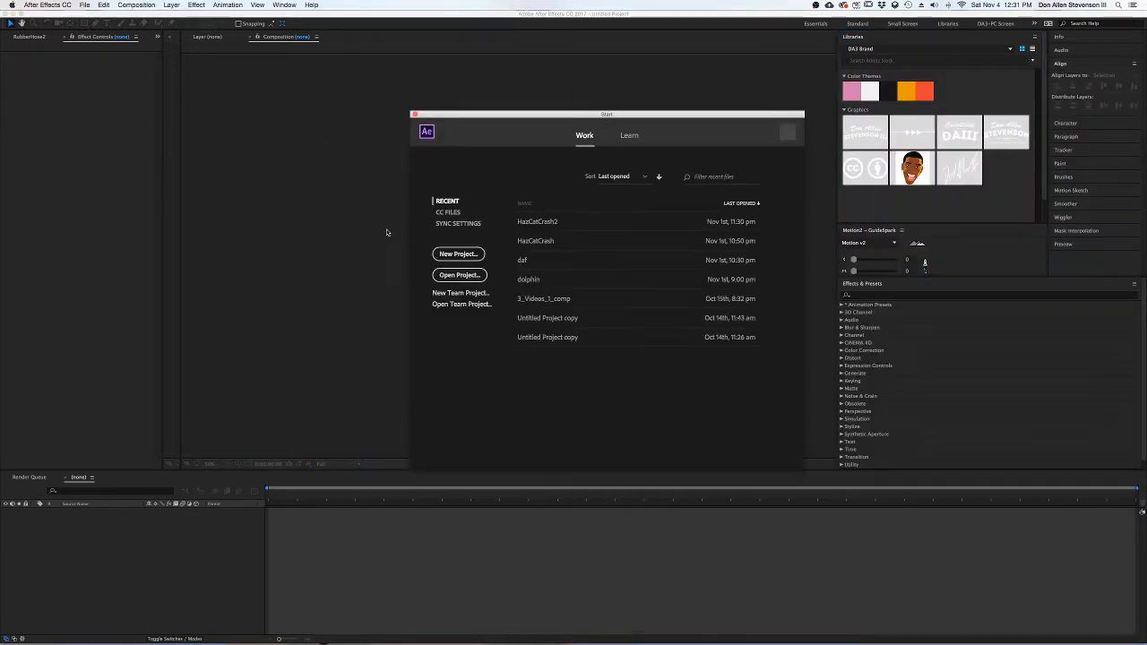
pyautogui.click(532, 226)
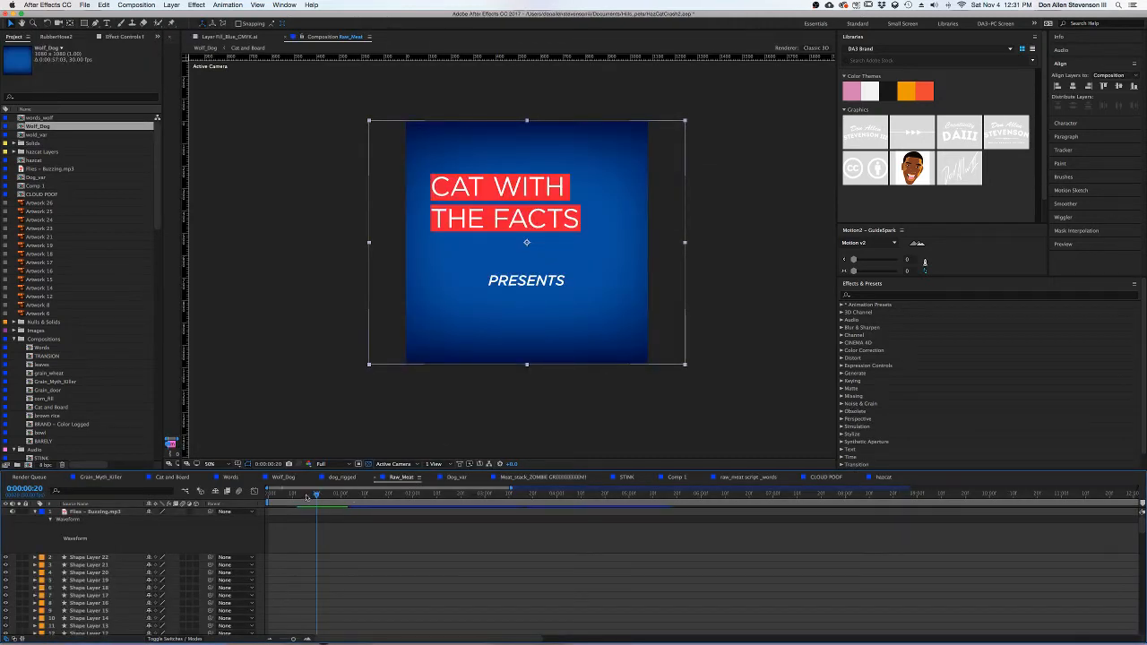
pyautogui.moveTo(308, 496); pyautogui.dragTo(1105, 499)
pyautogui.scroll(2, 511, 258)
pyautogui.scroll(-2, 635, 328)
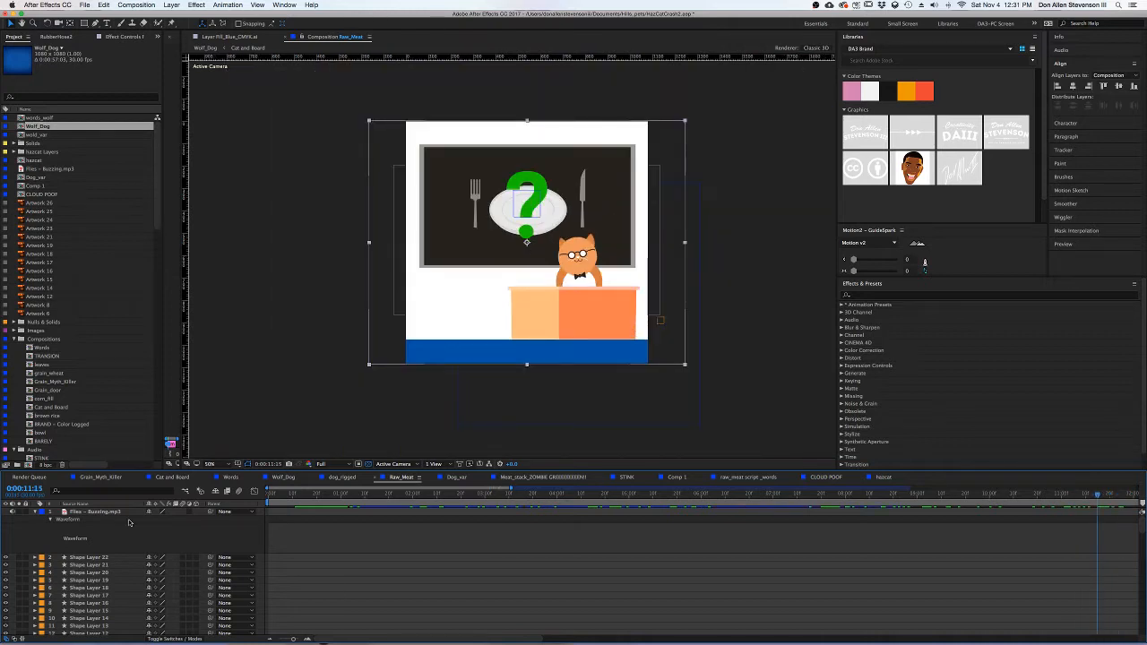
# - Look through the Wolf_Dog, Cat and Board, and raw_meat script_words compositions, and scrub back along the Wolf_Dog timeline
pyautogui.click(206, 48)
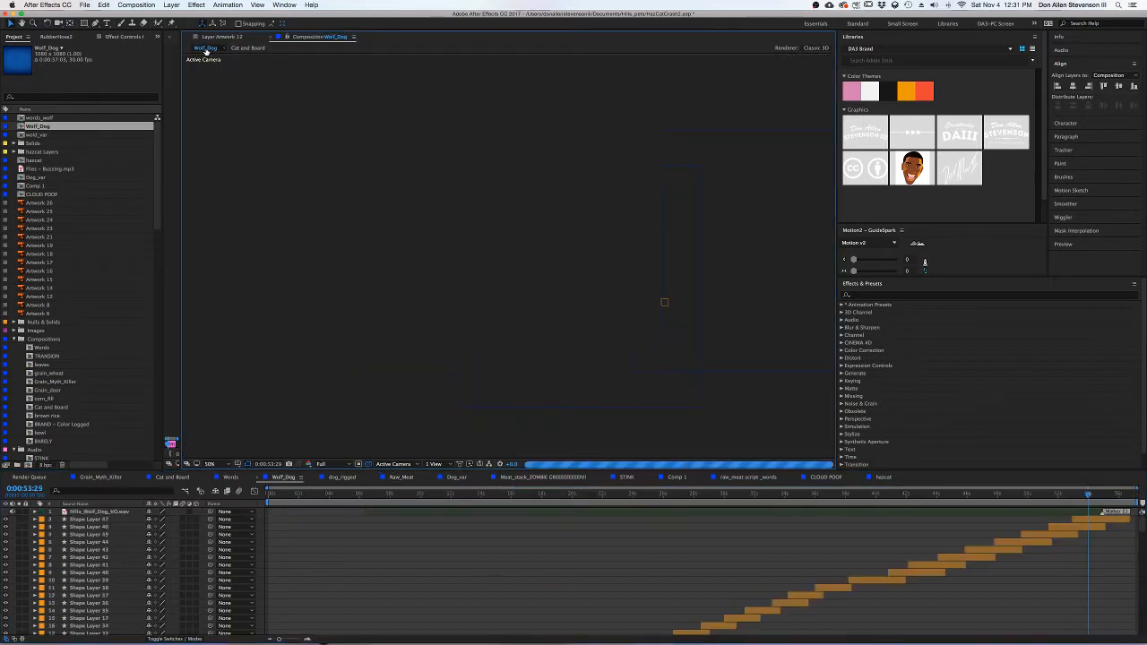
pyautogui.click(241, 48)
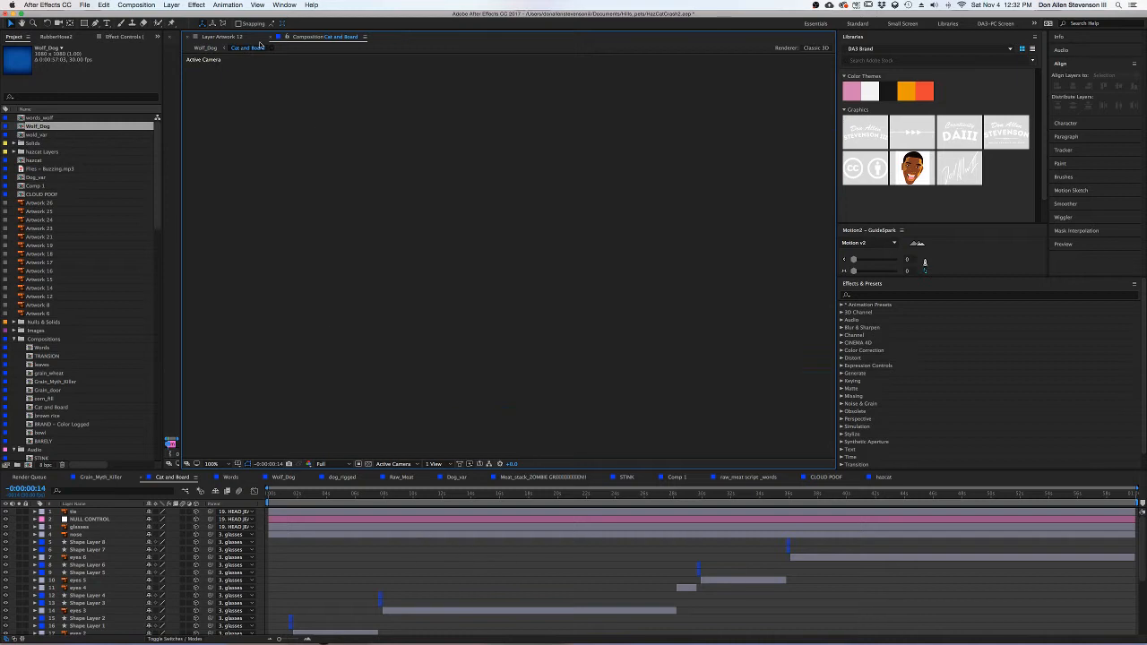
pyautogui.click(205, 49)
pyautogui.click(529, 476)
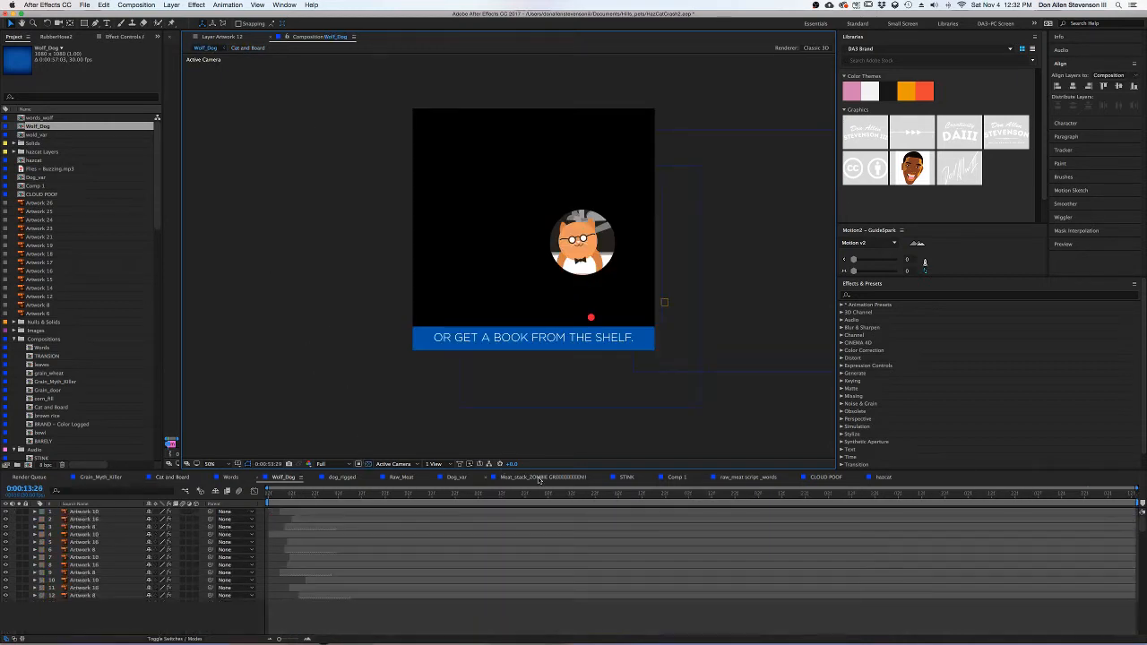
pyautogui.click(728, 479)
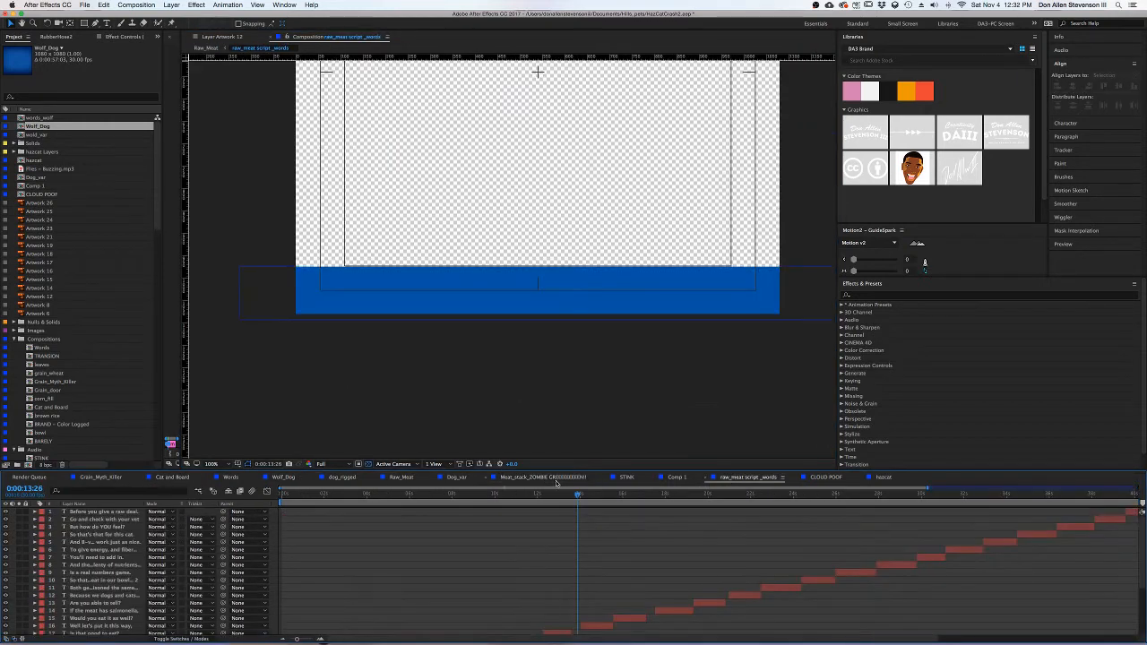
pyautogui.click(285, 476)
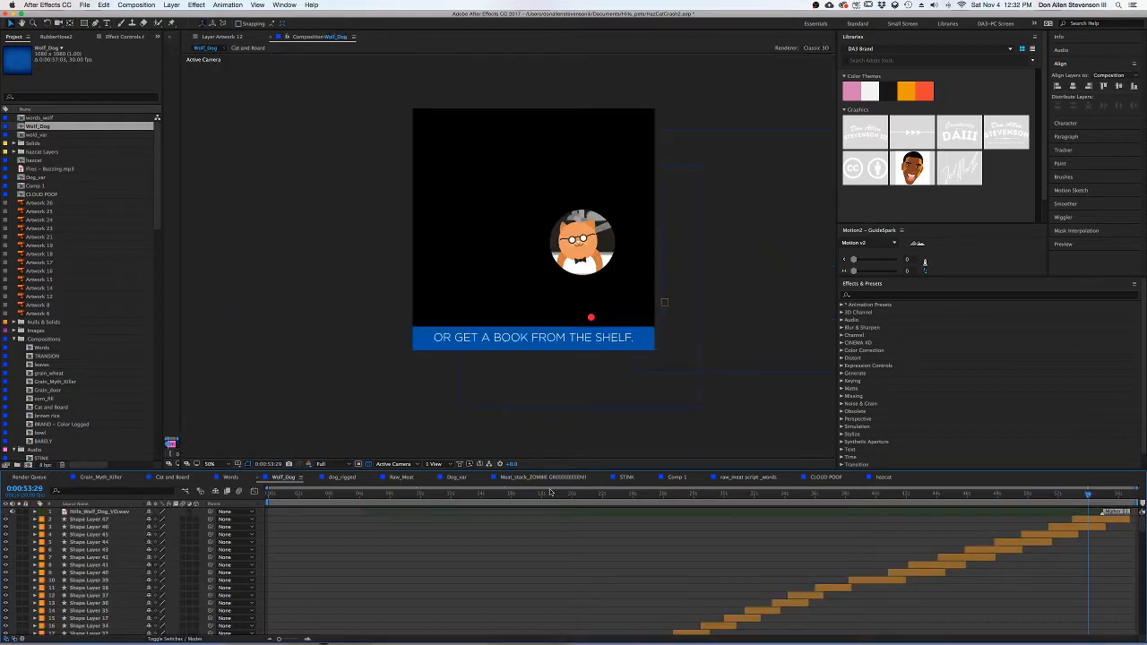
pyautogui.moveTo(719, 499); pyautogui.dragTo(592, 499)
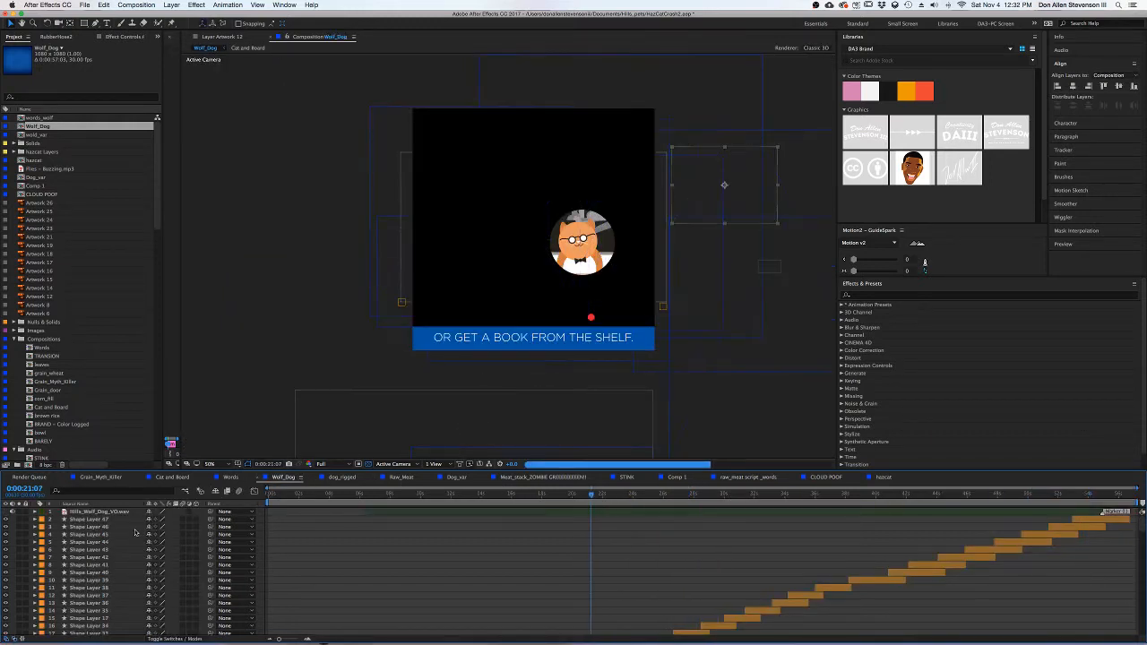
# - Examine the Grain_Myth_Killer, raw_meat script_words, and Comp 1 compositions, and scrub Raw_Meat to the meat pile scene
pyautogui.click(100, 477)
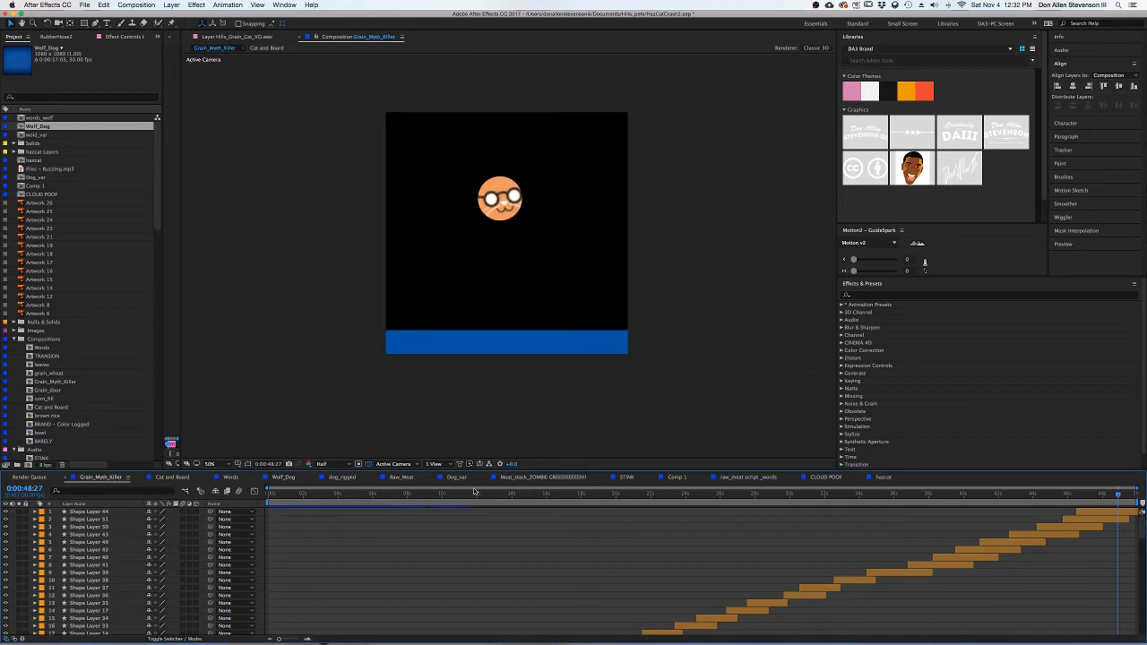
pyautogui.click(746, 478)
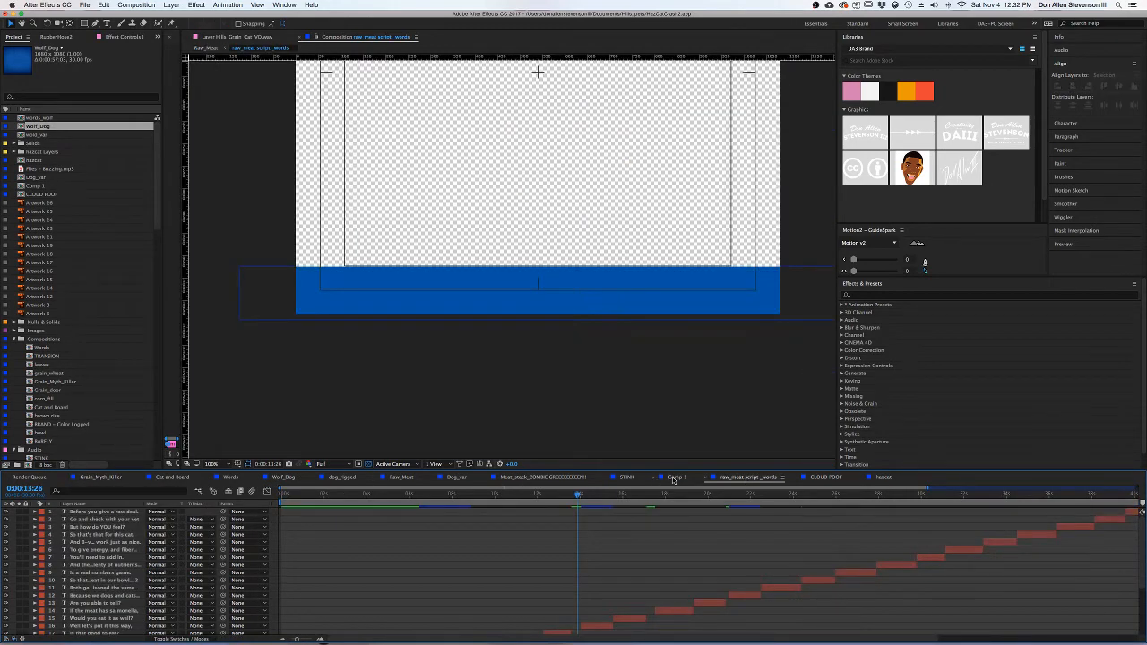
pyautogui.click(674, 478)
pyautogui.click(401, 477)
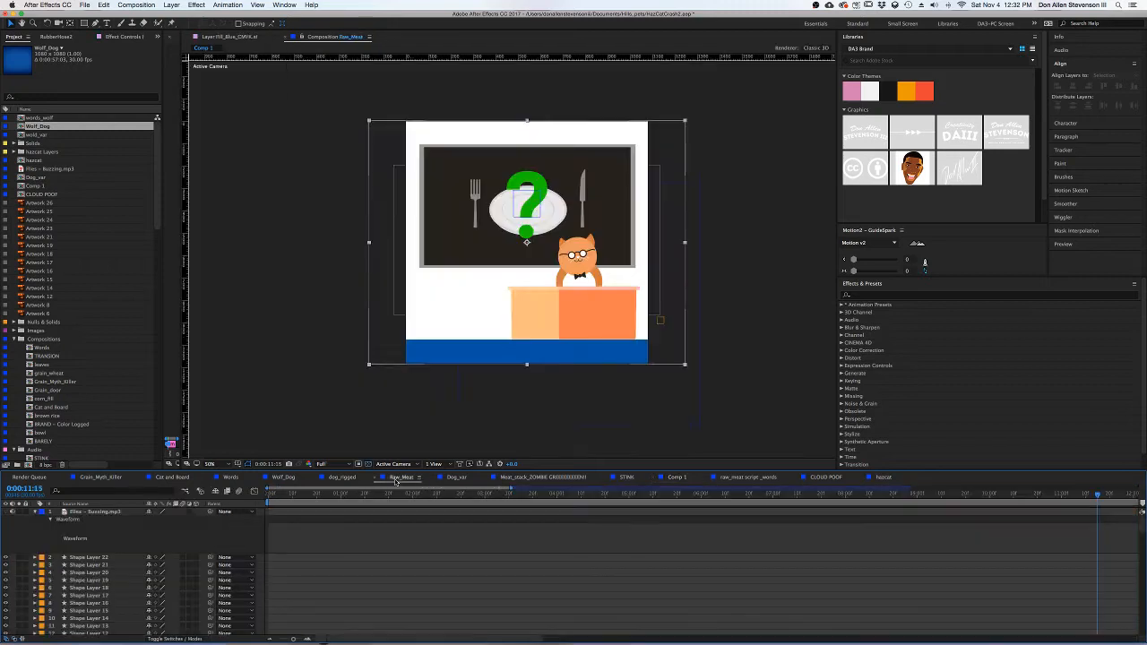
pyautogui.moveTo(816, 502); pyautogui.dragTo(592, 507)
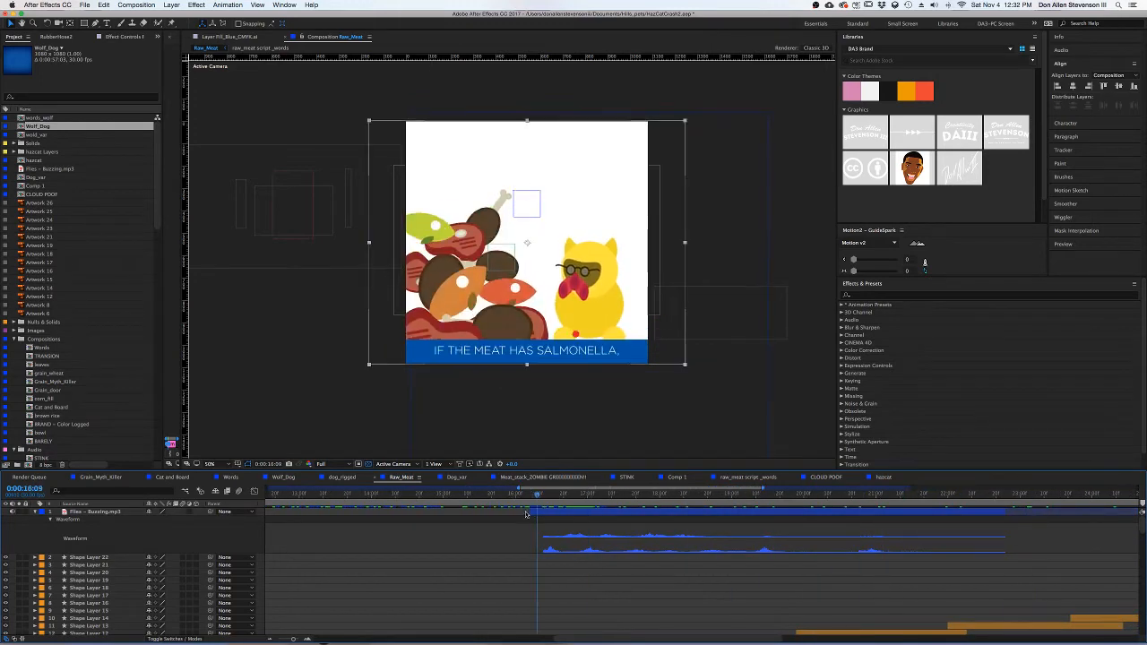
# - Switch back to the blank Illustrator document on Desktop 1
pyautogui.hotkey('ctrl', 'Up')
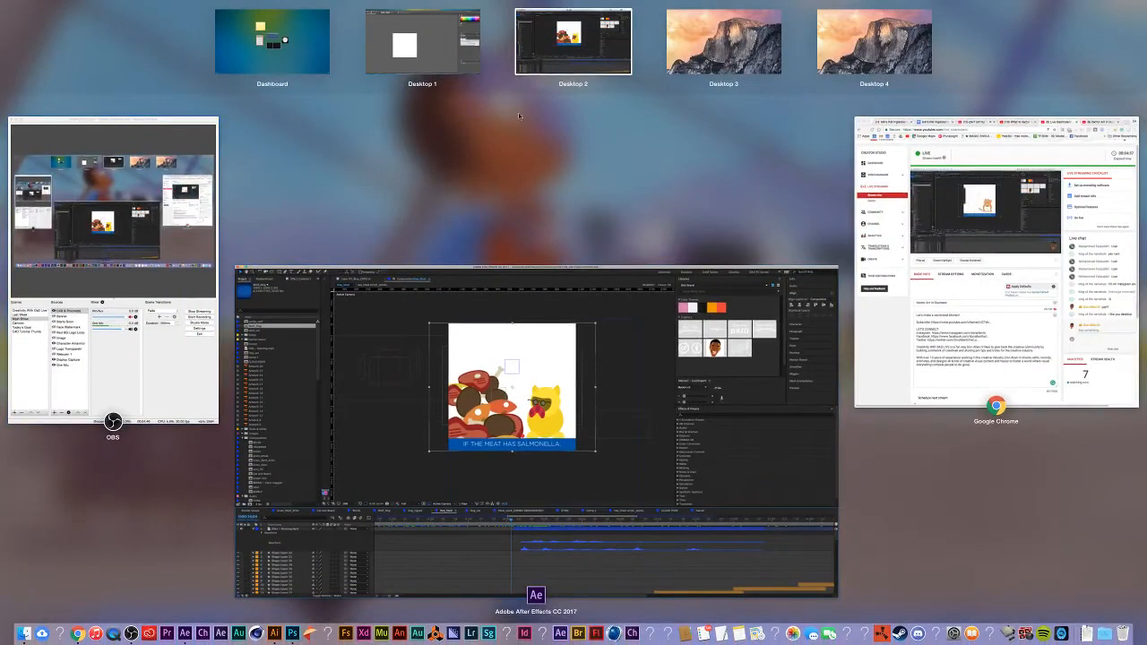
pyautogui.click(423, 43)
pyautogui.scroll(1, 358, 337)
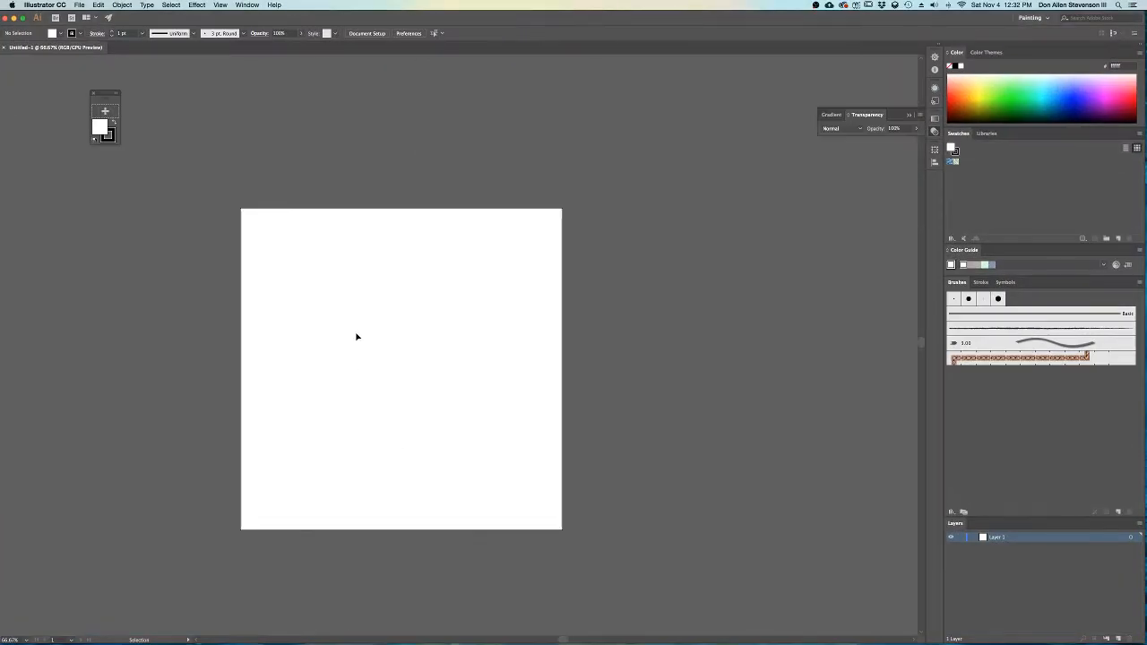
pyautogui.moveTo(359, 355); pyautogui.dragTo(456, 344)
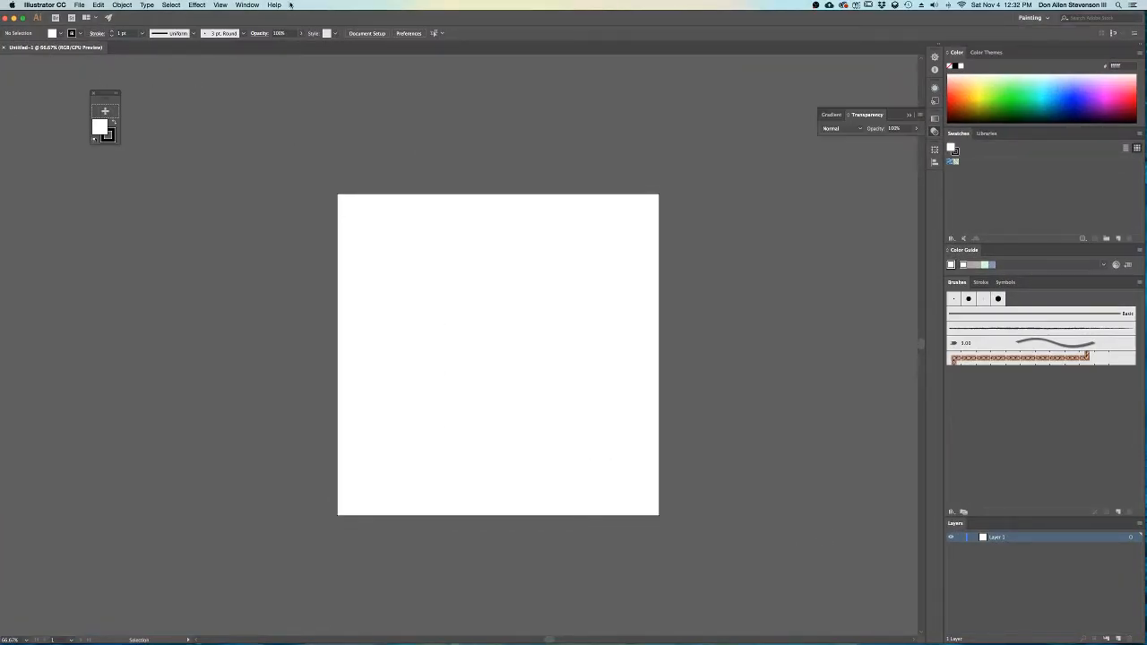
# - Change the workspace from Painting to Essentials and reset Essentials to its default layout
pyautogui.click(247, 4)
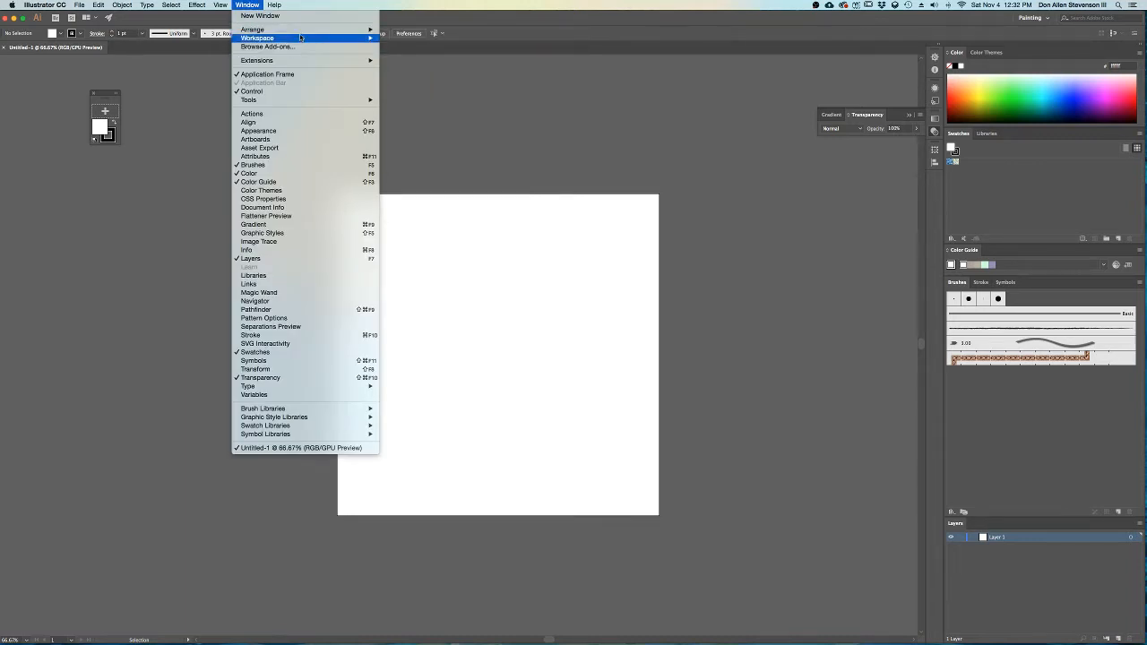
pyautogui.moveTo(315, 42)
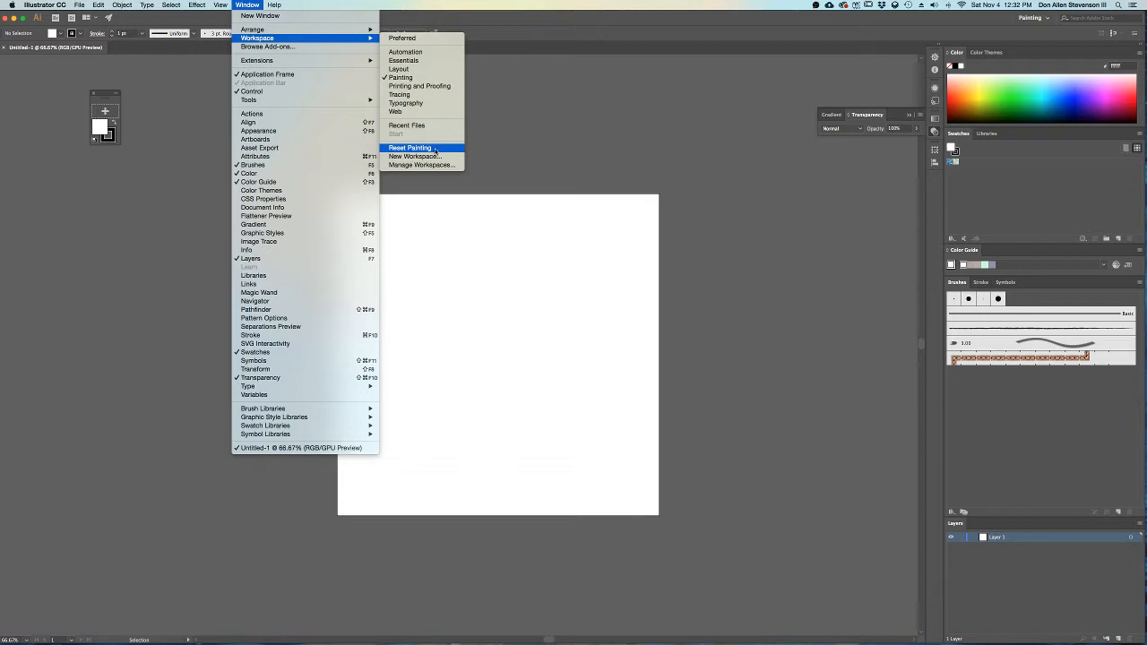
pyautogui.click(404, 60)
pyautogui.click(247, 5)
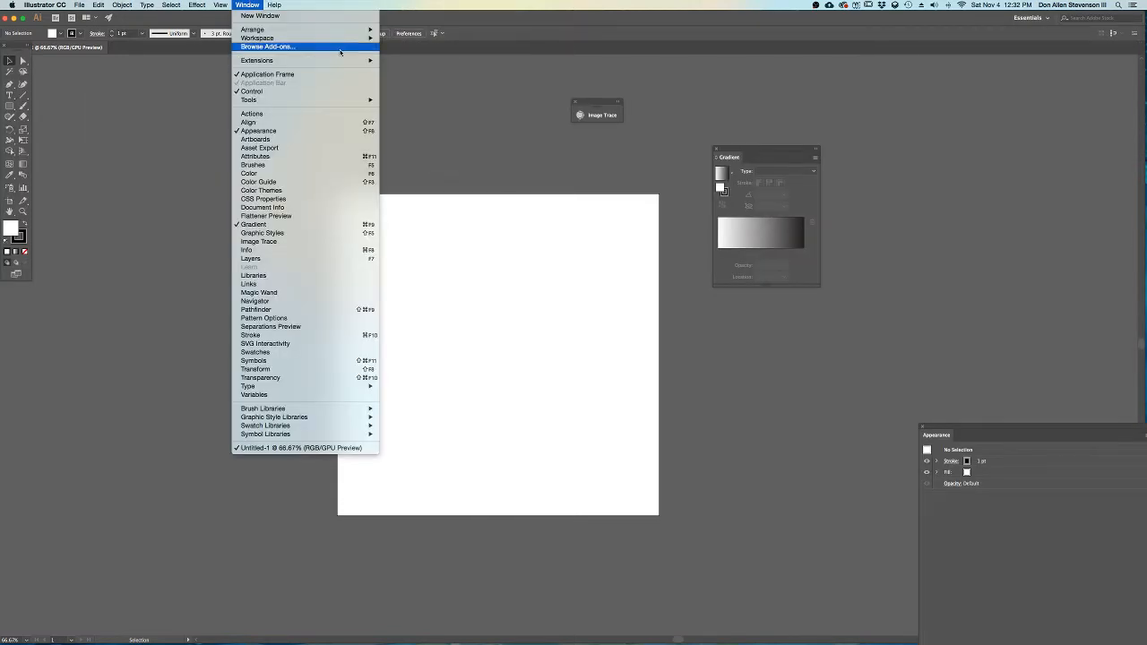
pyautogui.moveTo(359, 38)
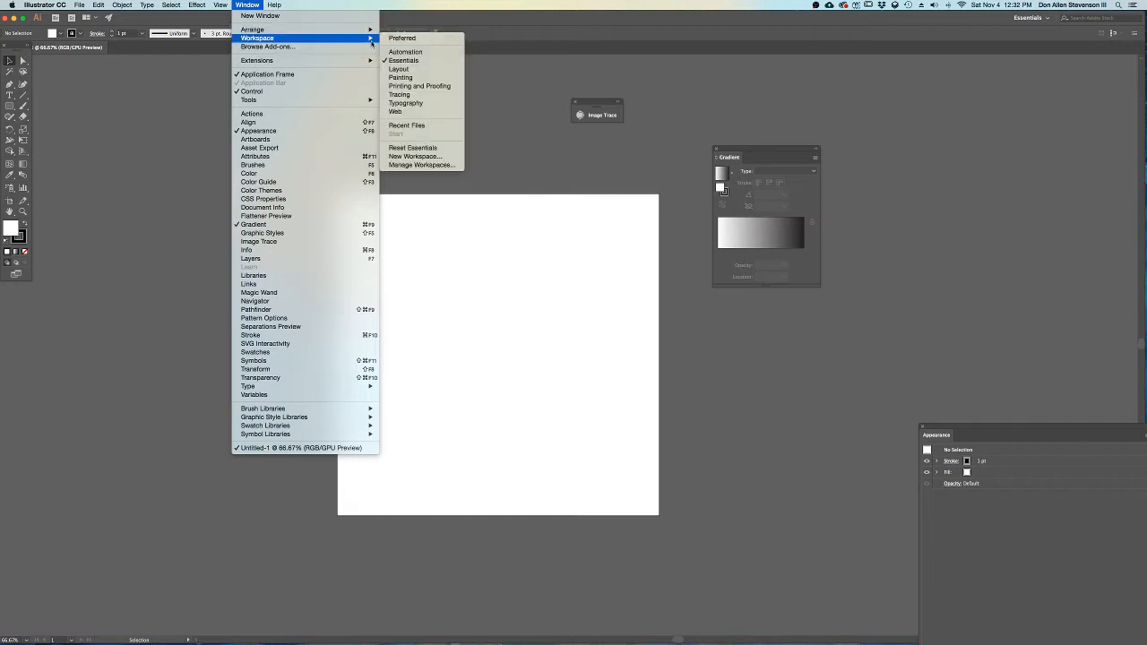
pyautogui.click(413, 147)
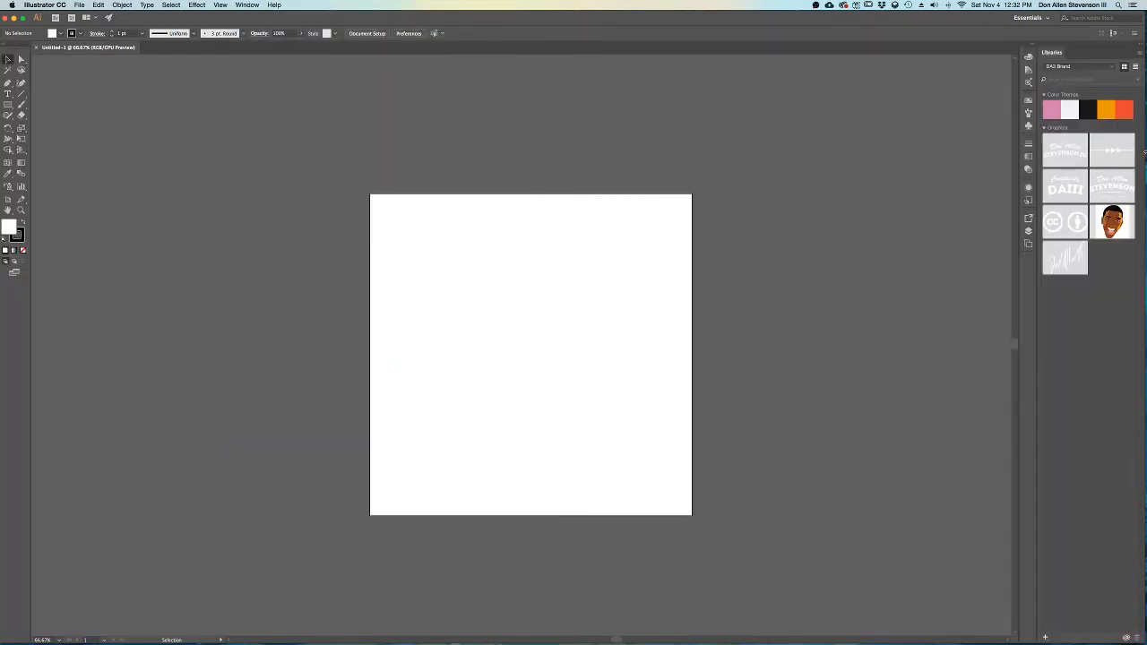
# - Show the Pathfinder and Transform panels beside the canvas, with the Align panel separated and stacked beneath them
pyautogui.click(247, 4)
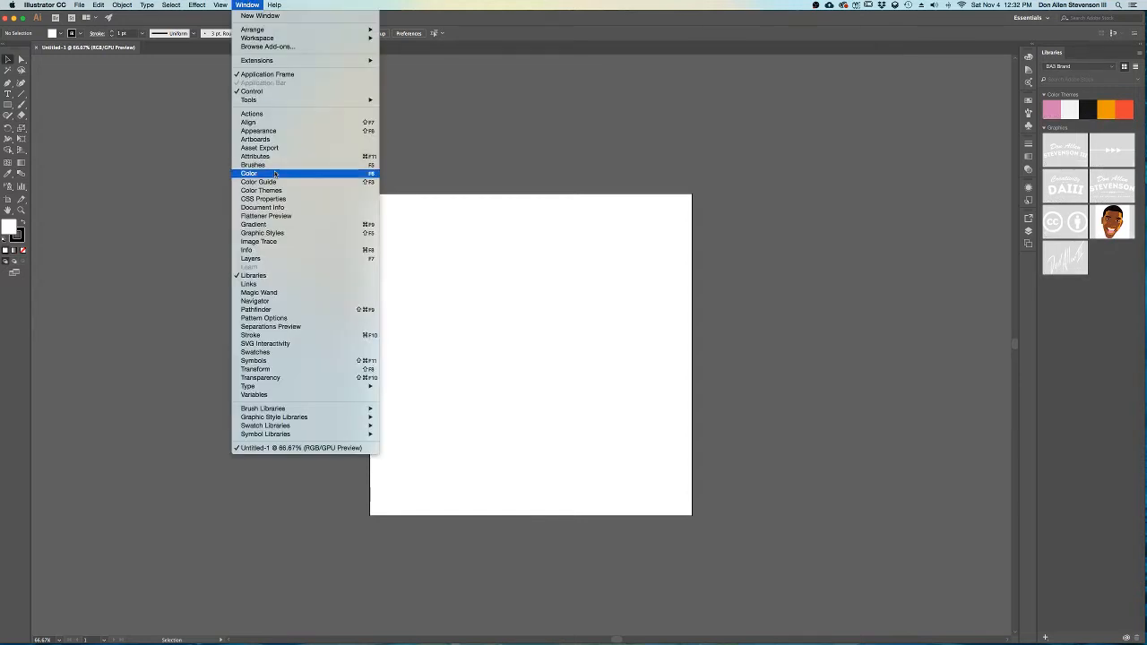
pyautogui.click(257, 309)
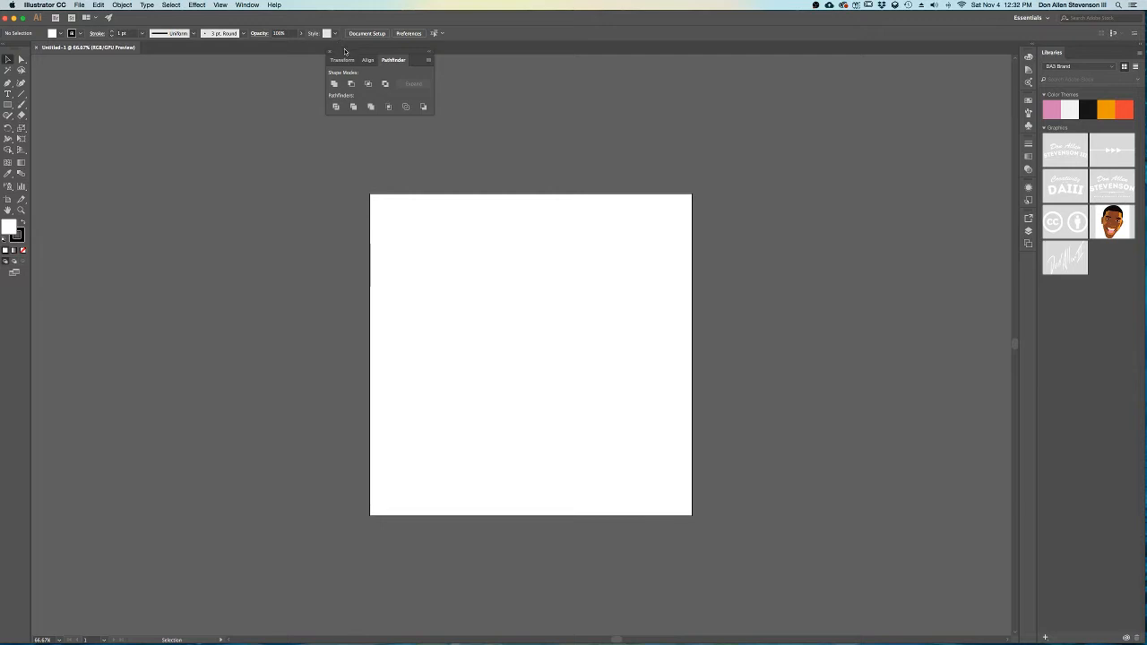
pyautogui.moveTo(345, 51); pyautogui.dragTo(938, 115)
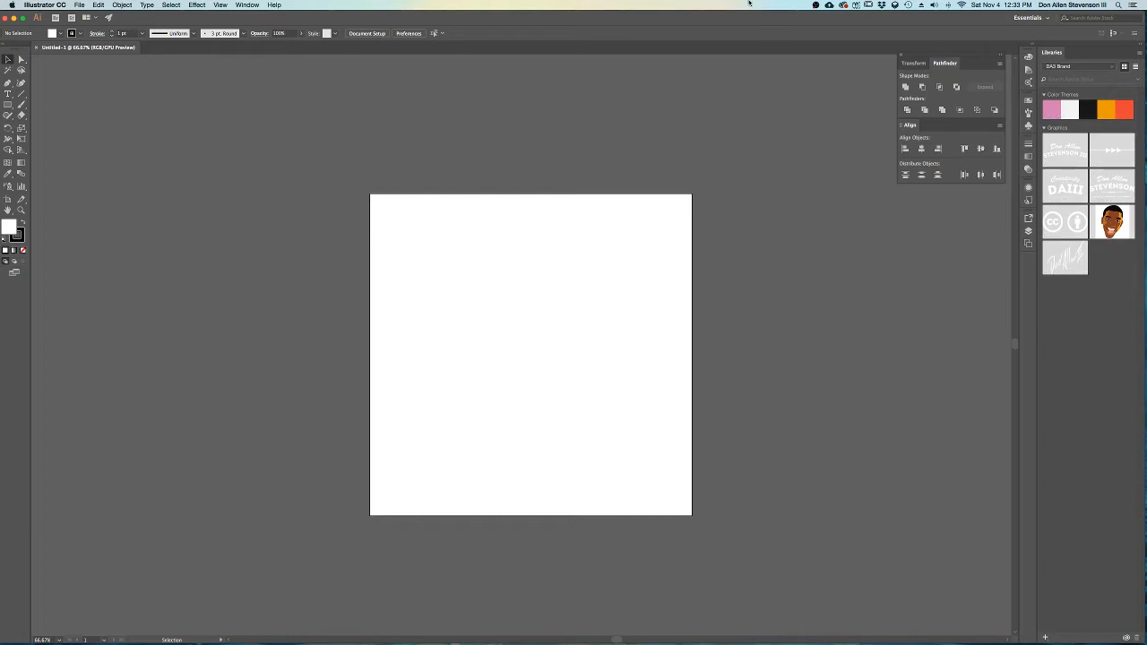
# - Show the Layers panel and attach it beneath the Align panel
pyautogui.click(242, 5)
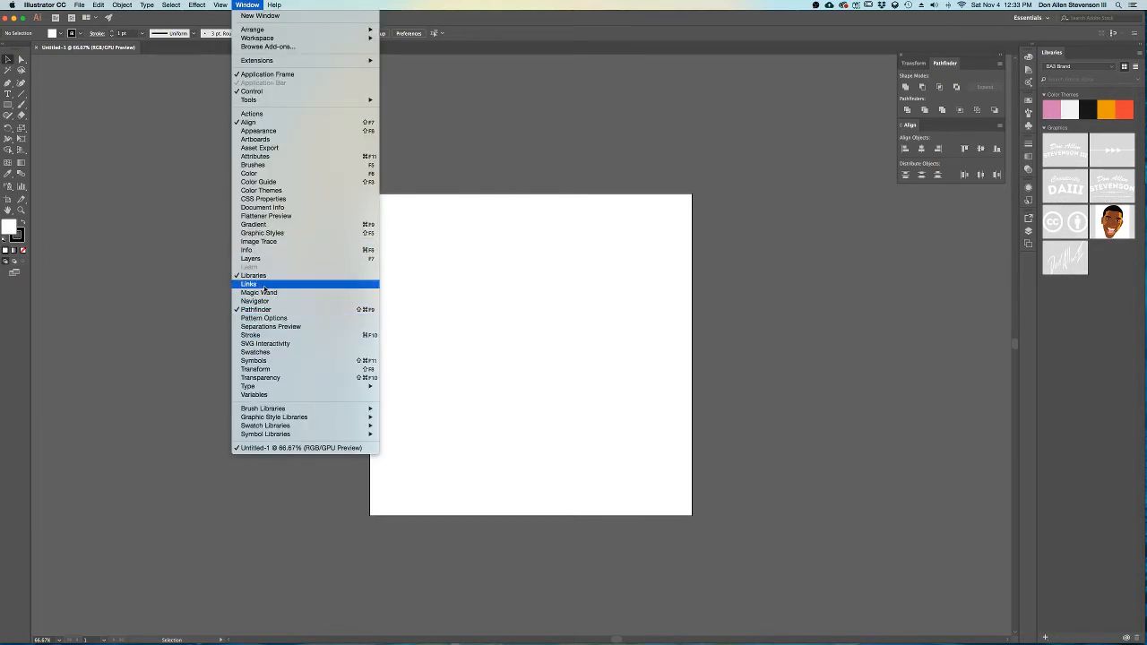
pyautogui.click(269, 258)
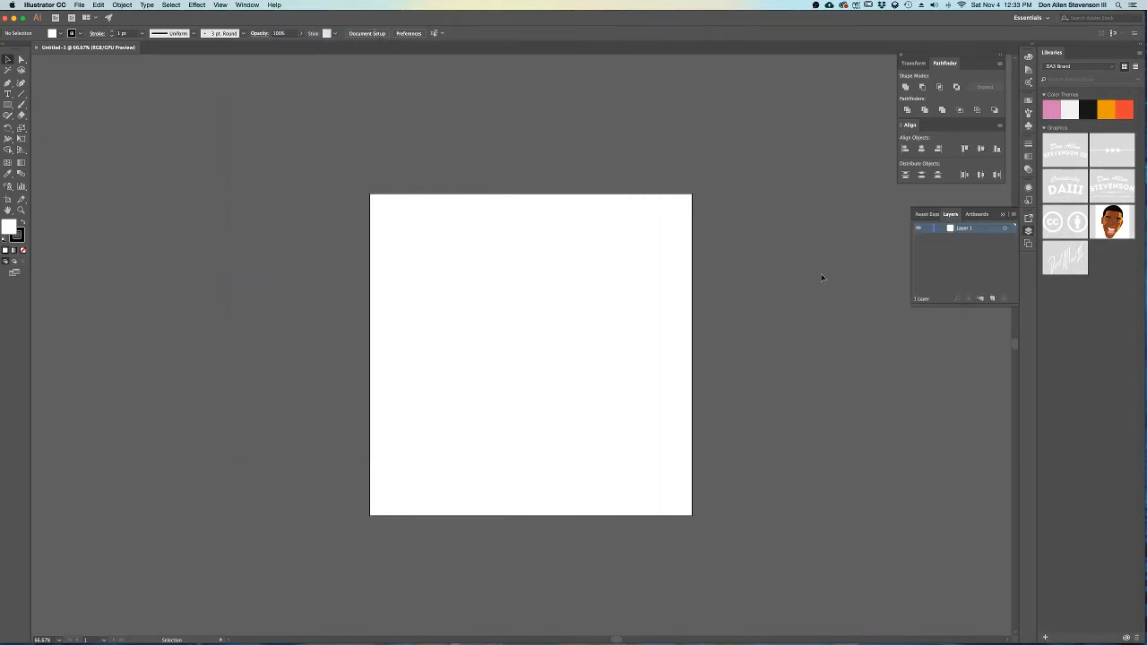
pyautogui.moveTo(952, 215); pyautogui.dragTo(917, 301)
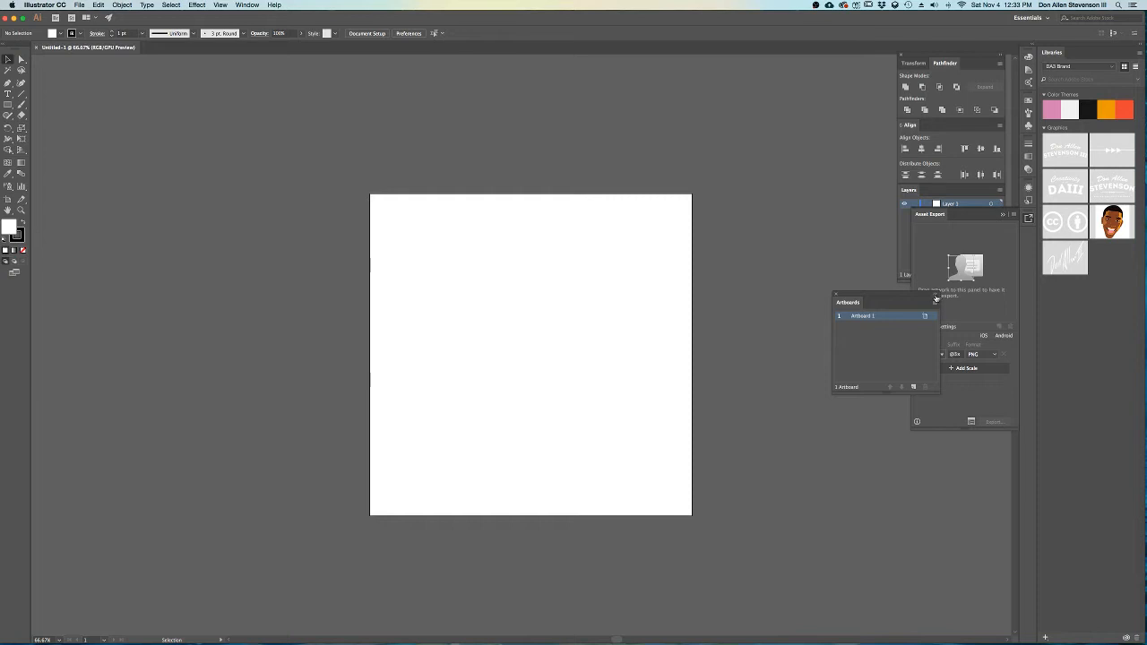
# - Close the floating Artboards and Asset Export panels, and extend the Layers panel down to near the canvas bottom
pyautogui.click(936, 299)
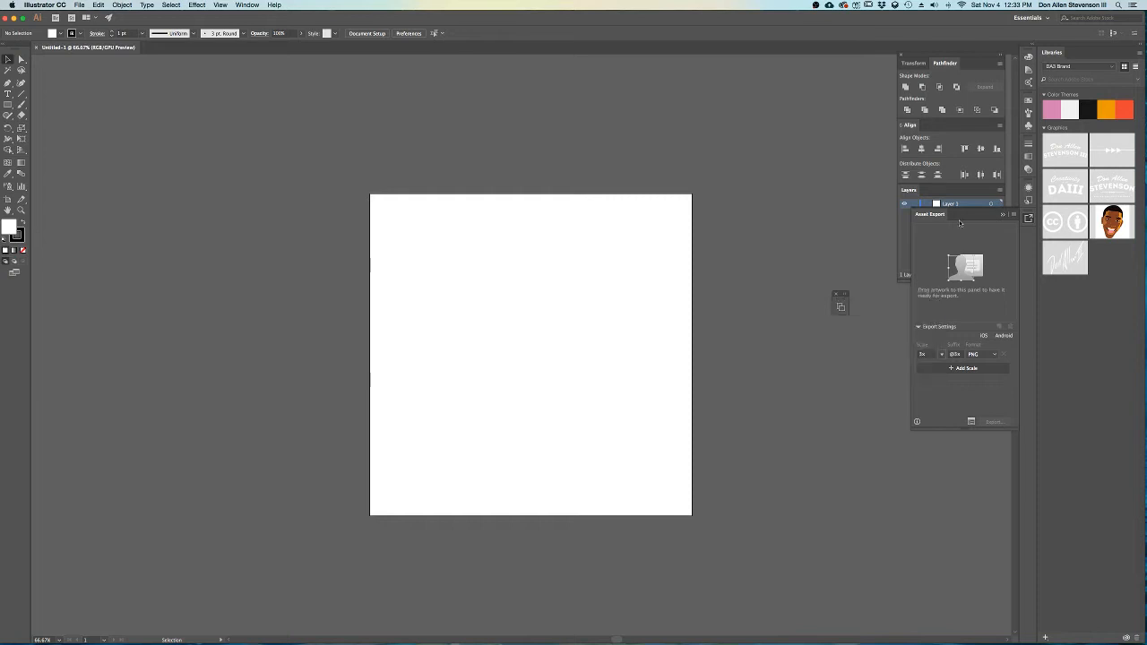
pyautogui.click(834, 296)
pyautogui.moveTo(989, 217); pyautogui.dragTo(925, 378)
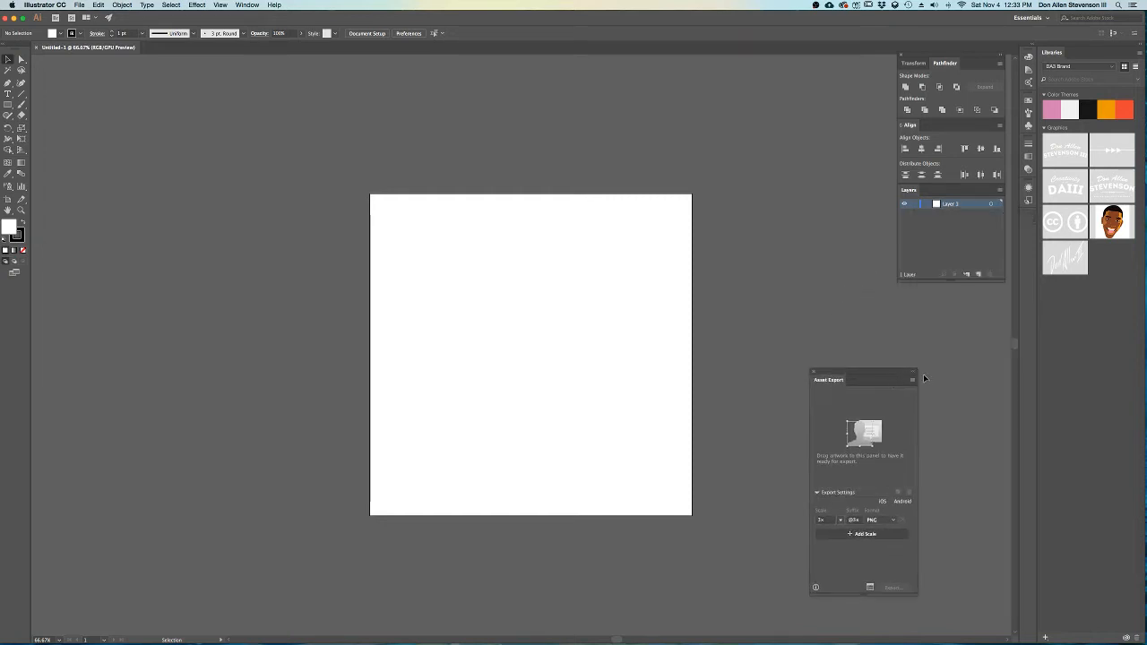
pyautogui.click(913, 376)
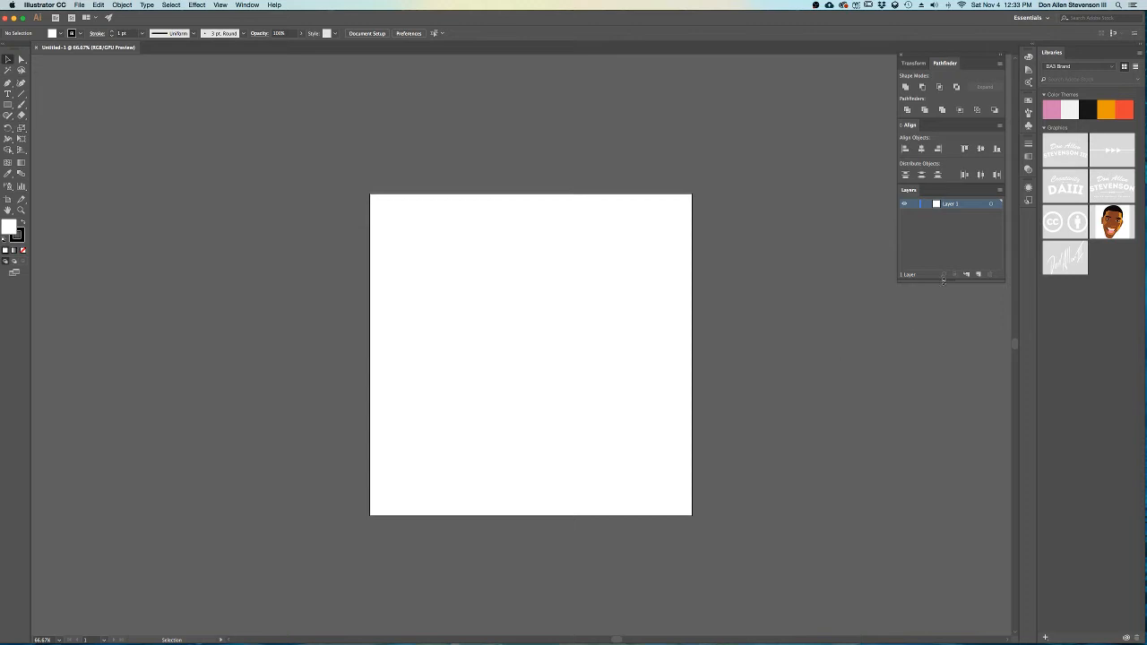
pyautogui.moveTo(943, 280); pyautogui.dragTo(943, 604)
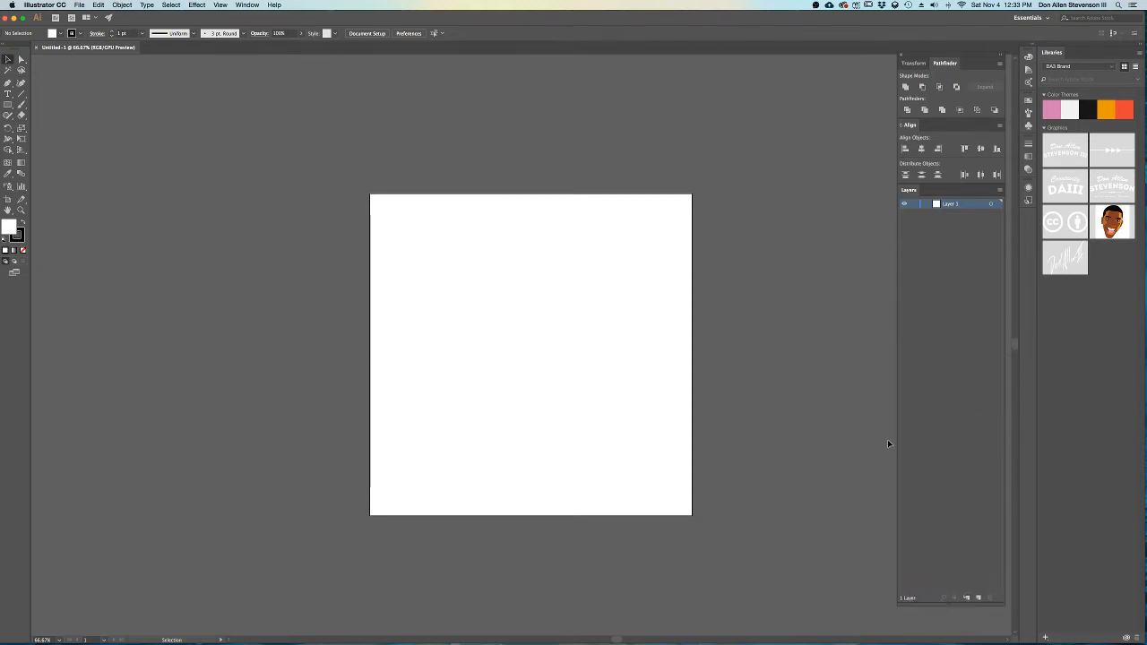
pyautogui.click(914, 64)
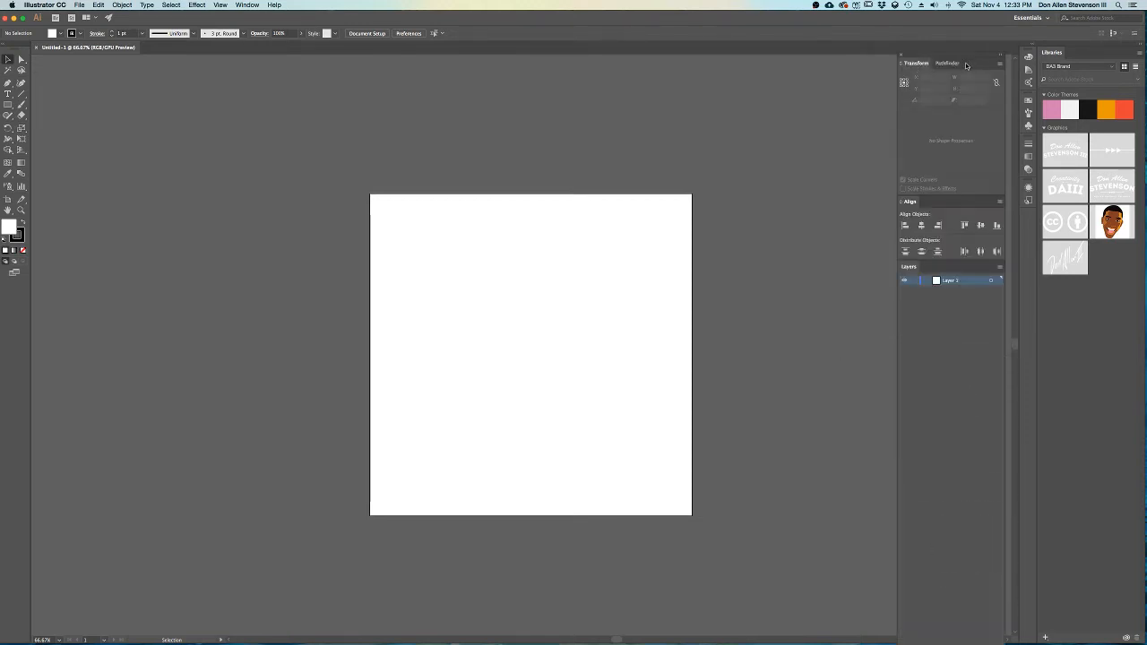
pyautogui.click(945, 64)
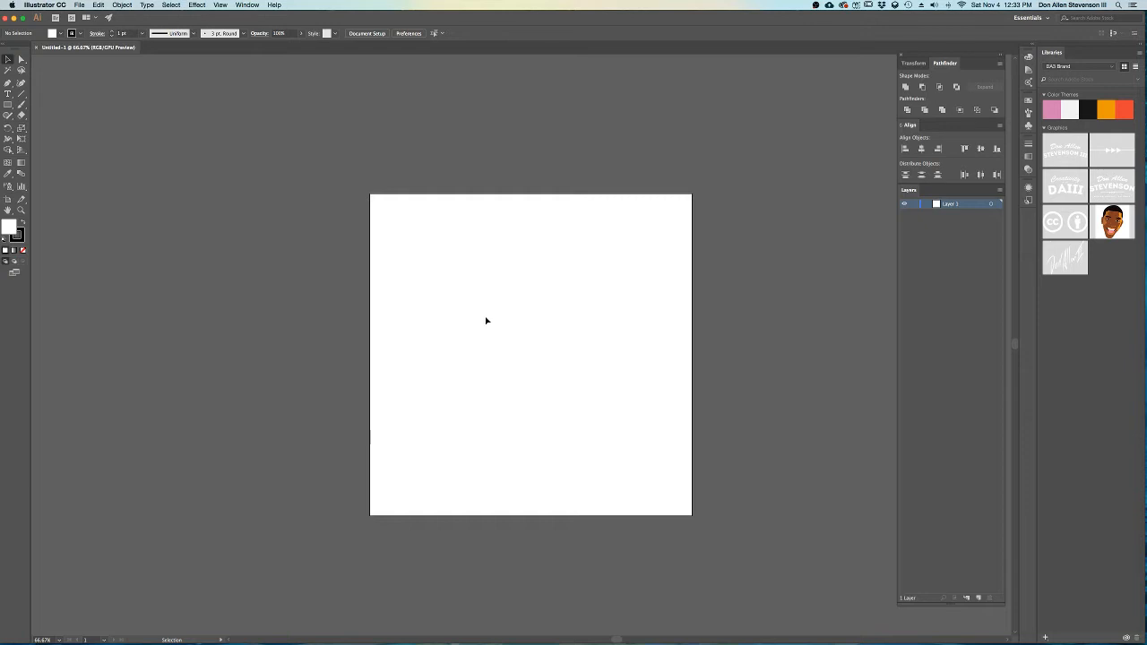
pyautogui.press('super+1')
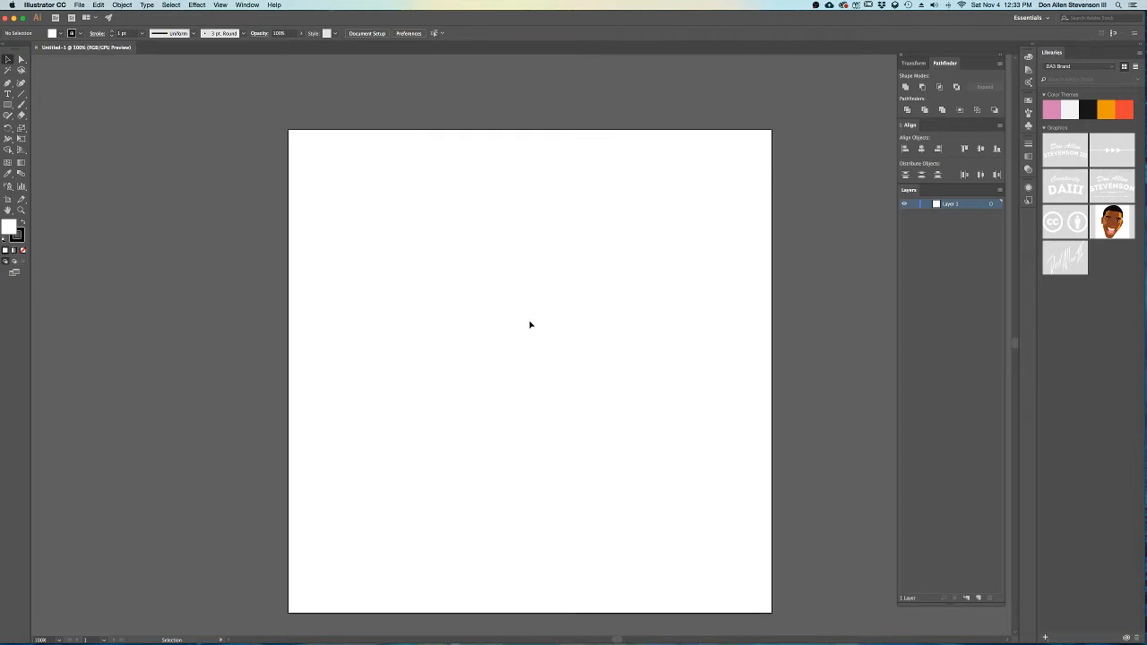
pyautogui.click(8, 107)
pyautogui.moveTo(354, 335); pyautogui.dragTo(520, 431)
pyautogui.press('super+z')
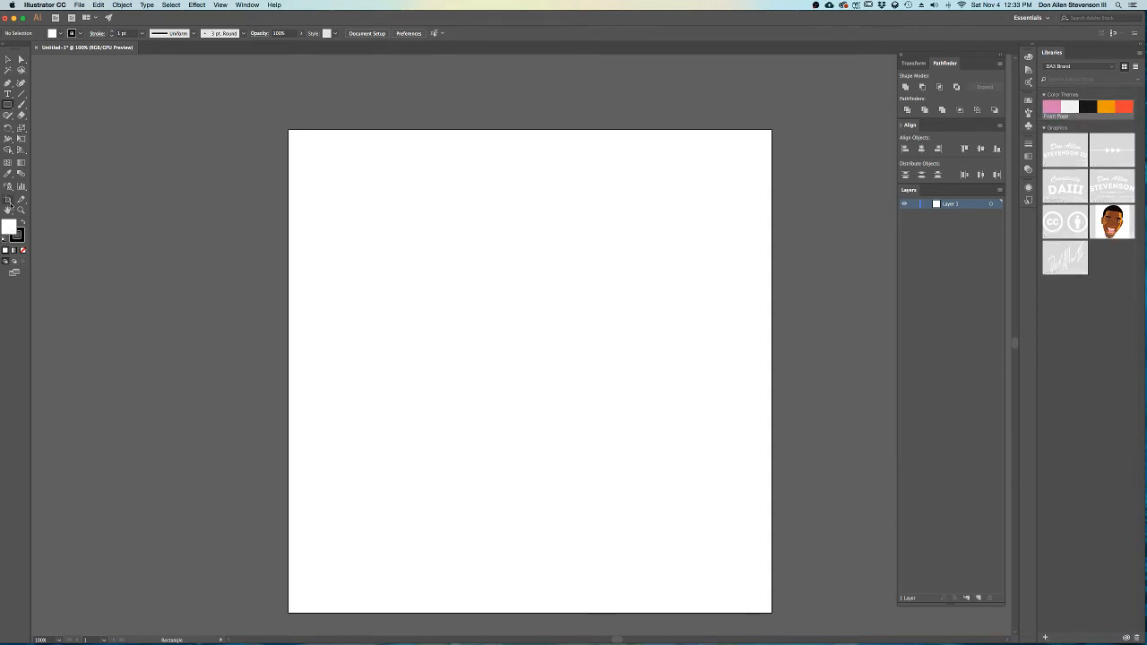
# - Set the fill colour to a pale cream yellow
pyautogui.doubleClick(8, 229)
pyautogui.click(508, 356)
pyautogui.moveTo(610, 366); pyautogui.dragTo(613, 425)
pyautogui.moveTo(536, 374); pyautogui.dragTo(511, 318)
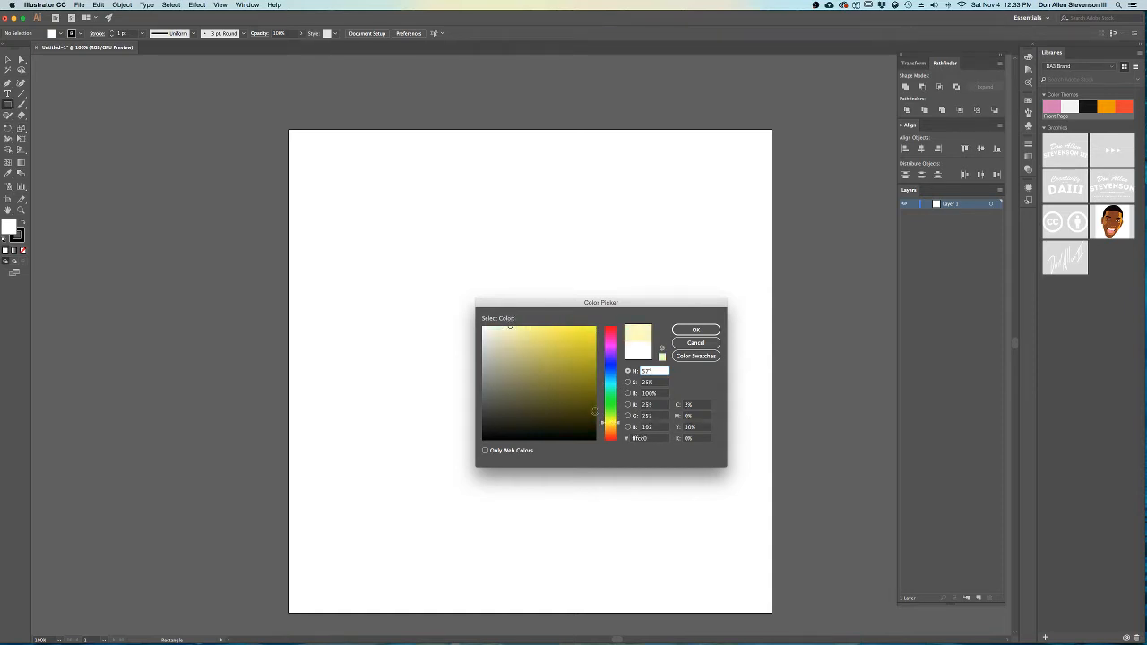
pyautogui.moveTo(610, 420); pyautogui.dragTo(616, 424)
pyautogui.click(696, 330)
# - Draw a rectangle about 255 × 425 px in the left half of the artboard and remove its stroke
pyautogui.moveTo(393, 263); pyautogui.dragTo(507, 452)
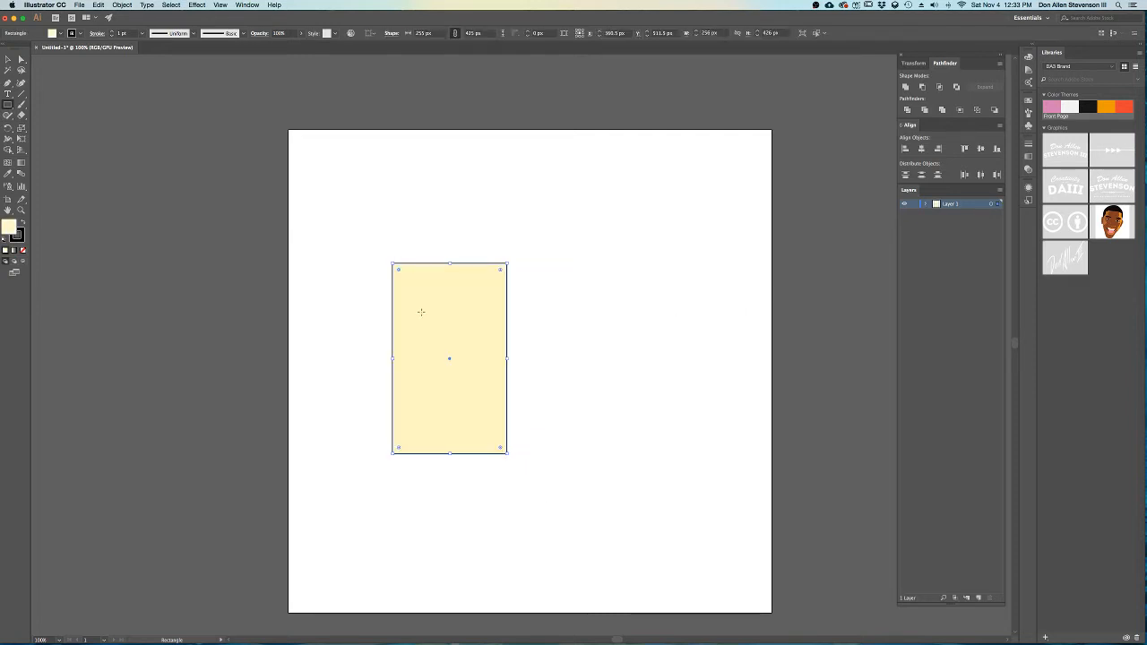
pyautogui.click(16, 238)
pyautogui.click(23, 251)
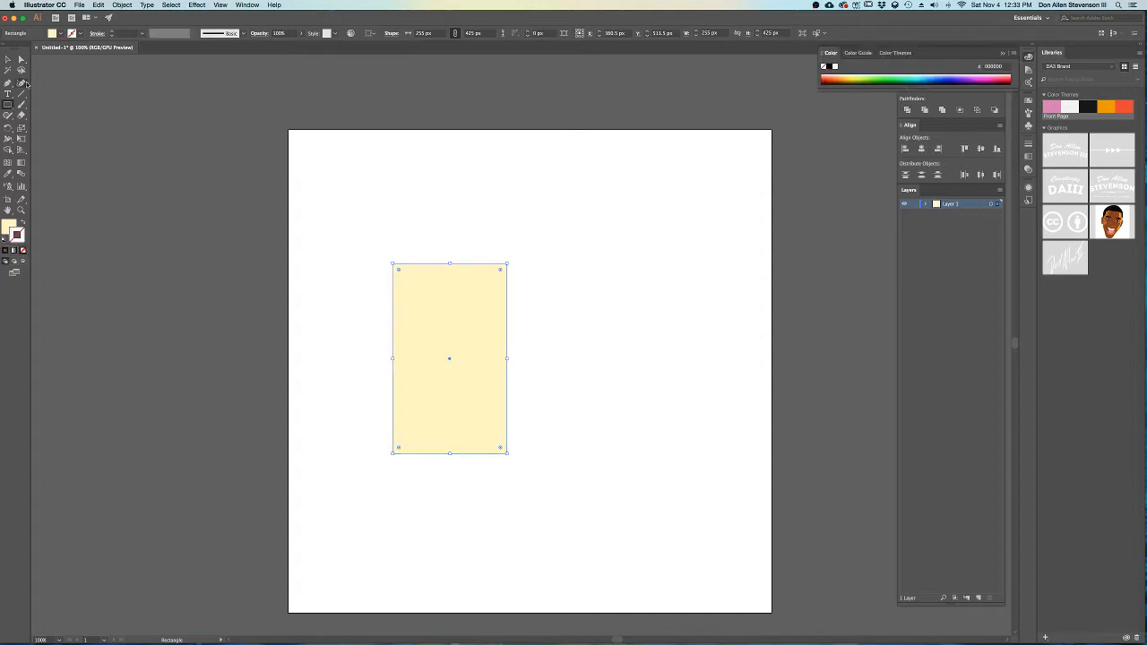
# - Move the cream rectangle toward the artboard's lower-left corner, centred at about X 182 px, Y 684 px
pyautogui.click(8, 61)
pyautogui.moveTo(428, 295); pyautogui.dragTo(525, 397)
pyautogui.click(404, 365)
pyautogui.press('Delete')
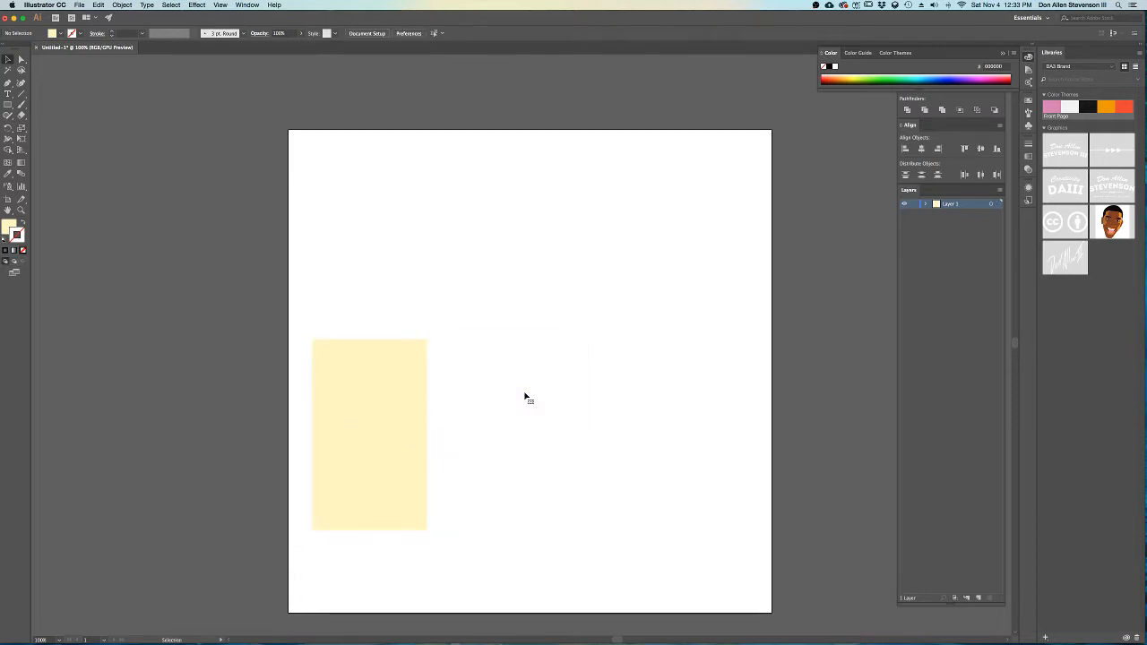
# - Give the cream rectangle a muted olive-tan stroke colour
pyautogui.click(389, 401)
pyautogui.scroll(1, 389, 394)
pyautogui.press('space')
pyautogui.moveTo(395, 417); pyautogui.dragTo(470, 349)
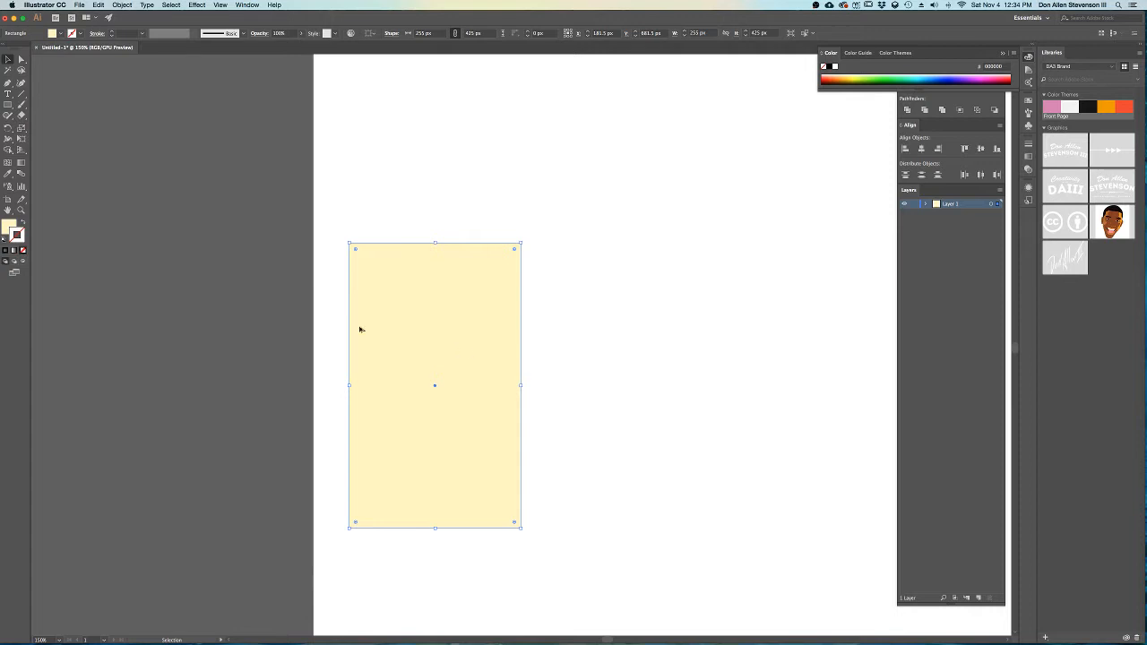
pyautogui.doubleClick(18, 234)
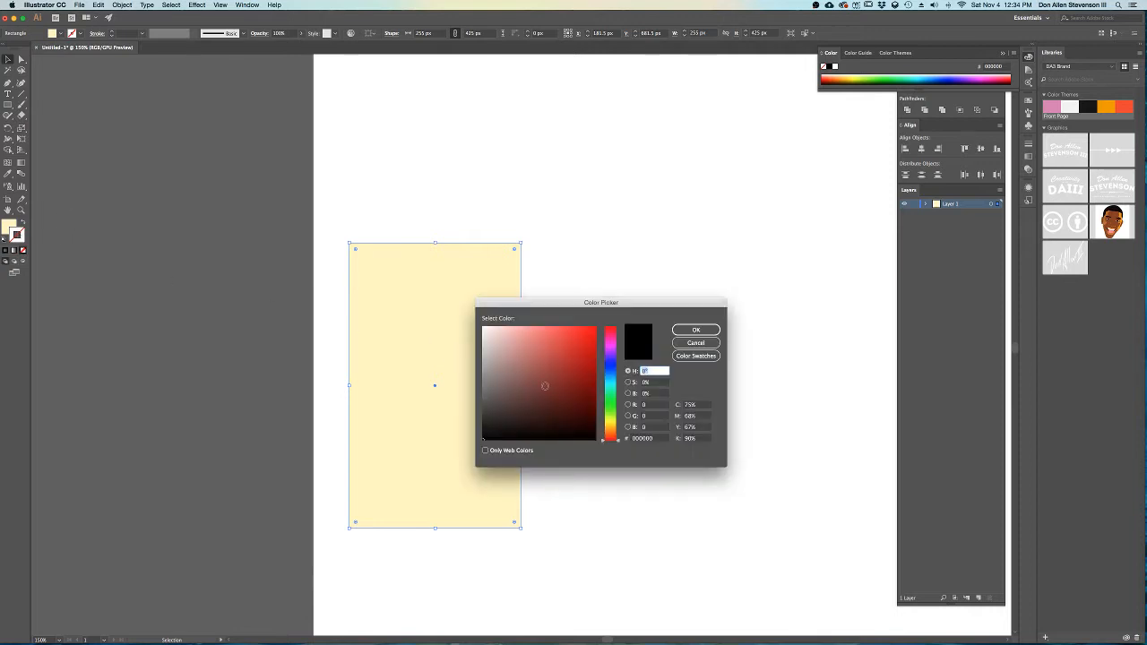
pyautogui.moveTo(525, 348)
pyautogui.mouseDown()
pyautogui.moveTo(514, 320)
pyautogui.moveTo(562, 352)
pyautogui.mouseUp()
pyautogui.click(612, 423)
pyautogui.click(673, 333)
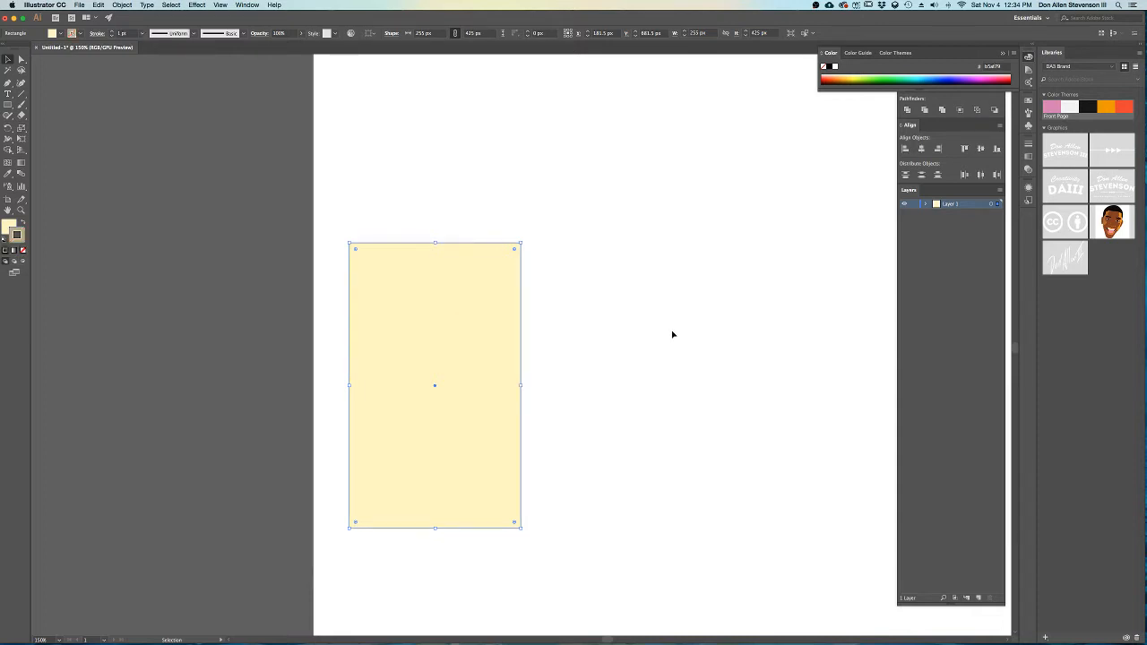
# - Set the rectangle's stroke weight to 3 pt and deselect it
pyautogui.scroll(1, 466, 338)
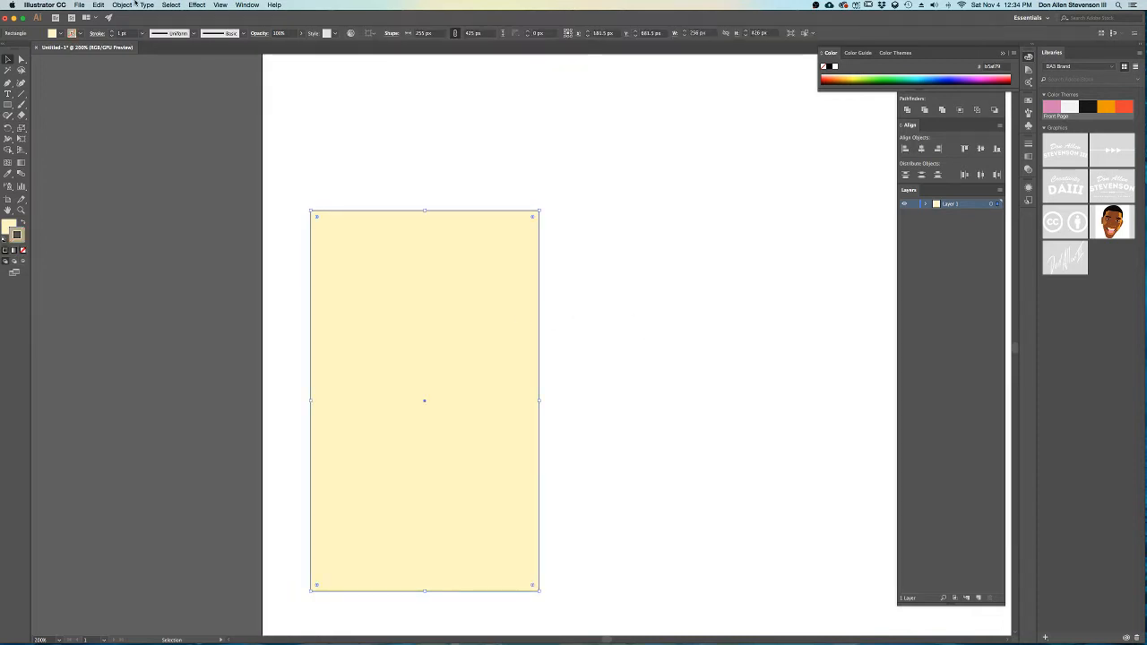
pyautogui.click(113, 31)
pyautogui.click(113, 32)
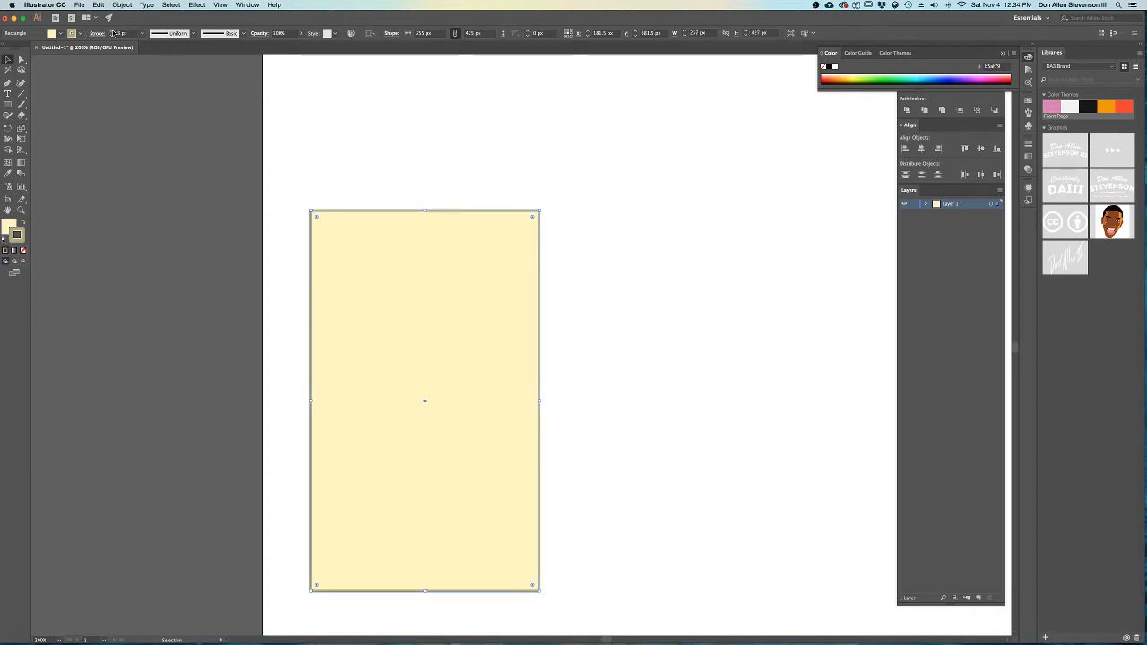
pyautogui.click(604, 195)
# - Draw a straight horizontal line about 255 px long just above the rectangle with the Pen tool, matching the rectangle's width
pyautogui.scroll(-2, 422, 388)
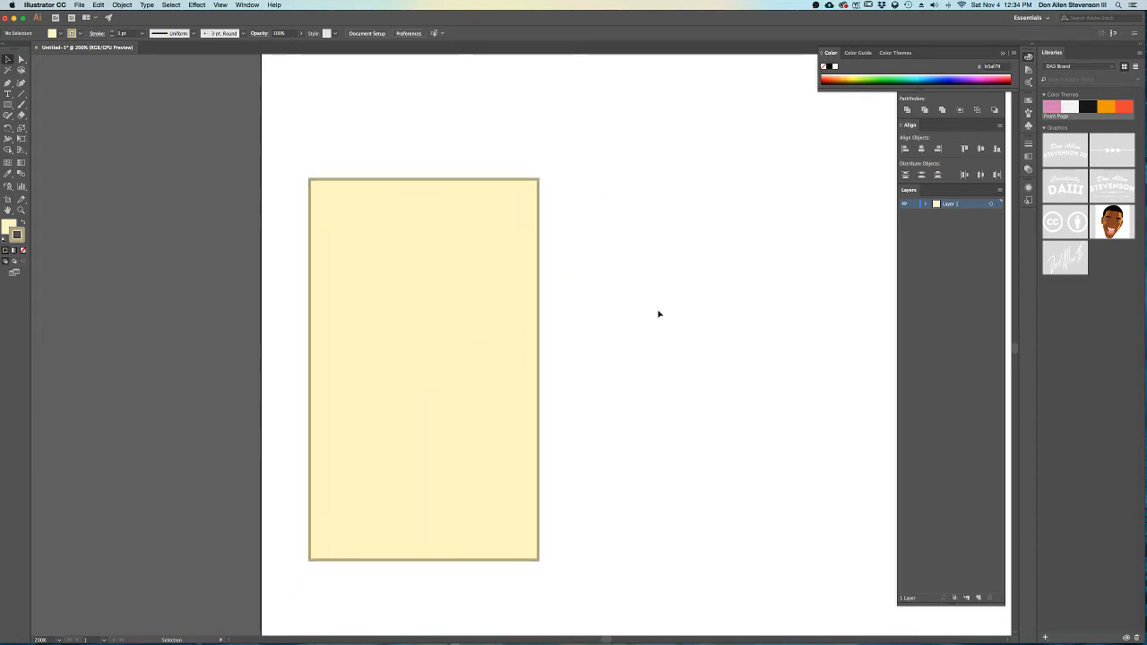
pyautogui.click(8, 81)
pyautogui.click(310, 254)
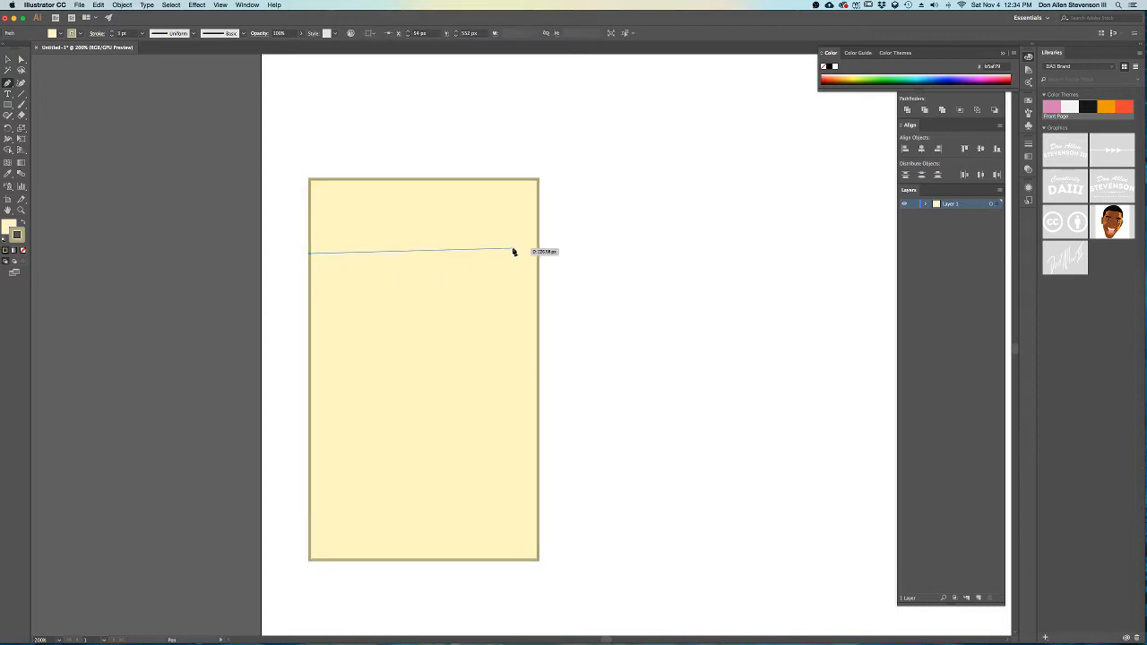
pyautogui.press('super+z')
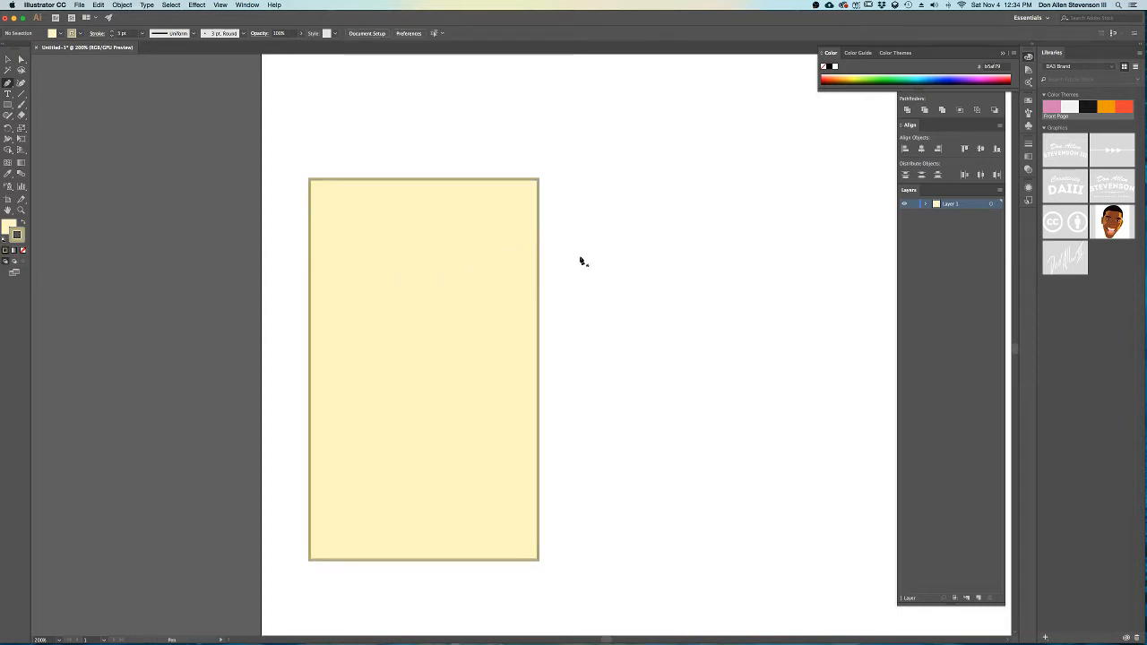
pyautogui.click(539, 170)
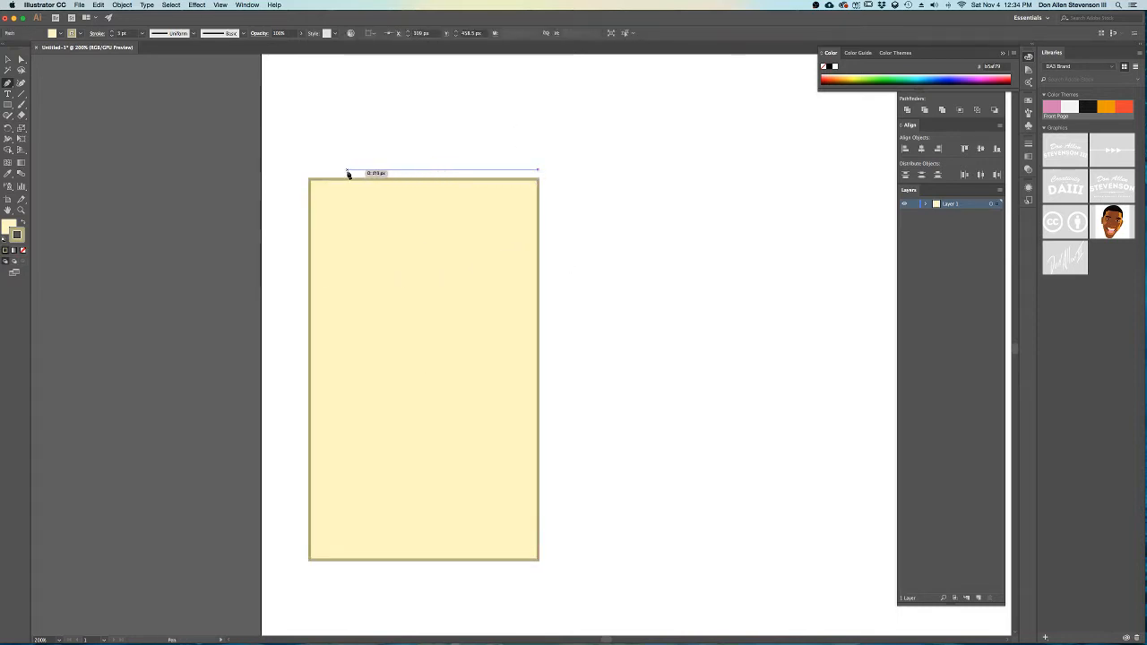
pyautogui.click(309, 171)
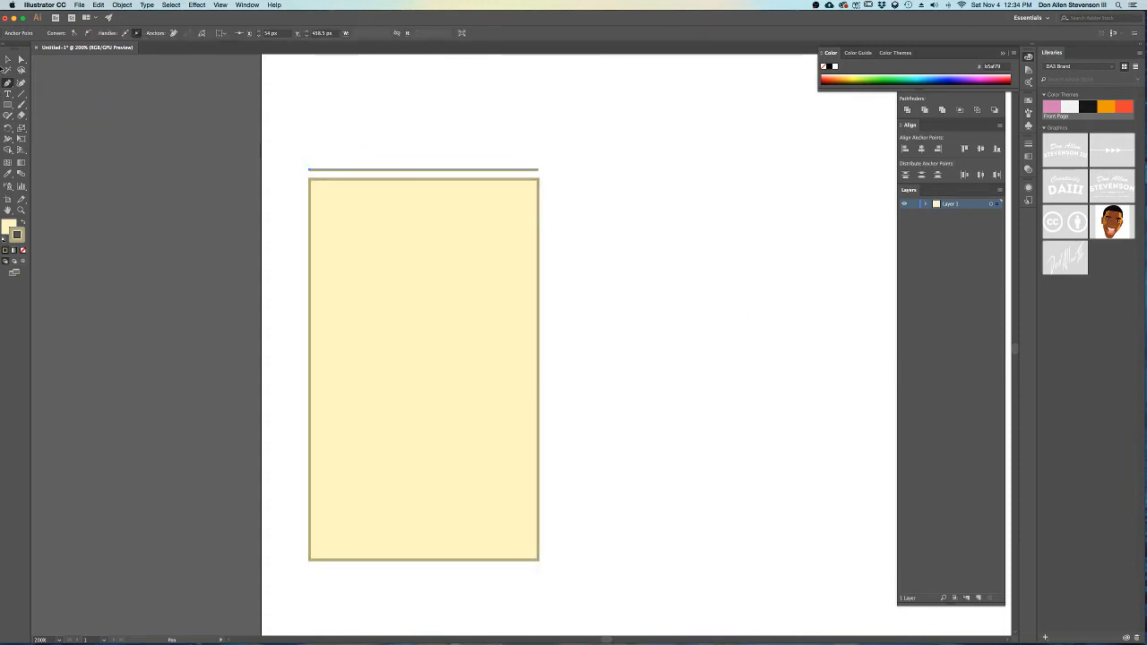
# - Place three duplicates of the horizontal line across the rectangle at different heights below the original
pyautogui.click(7, 59)
pyautogui.click(179, 121)
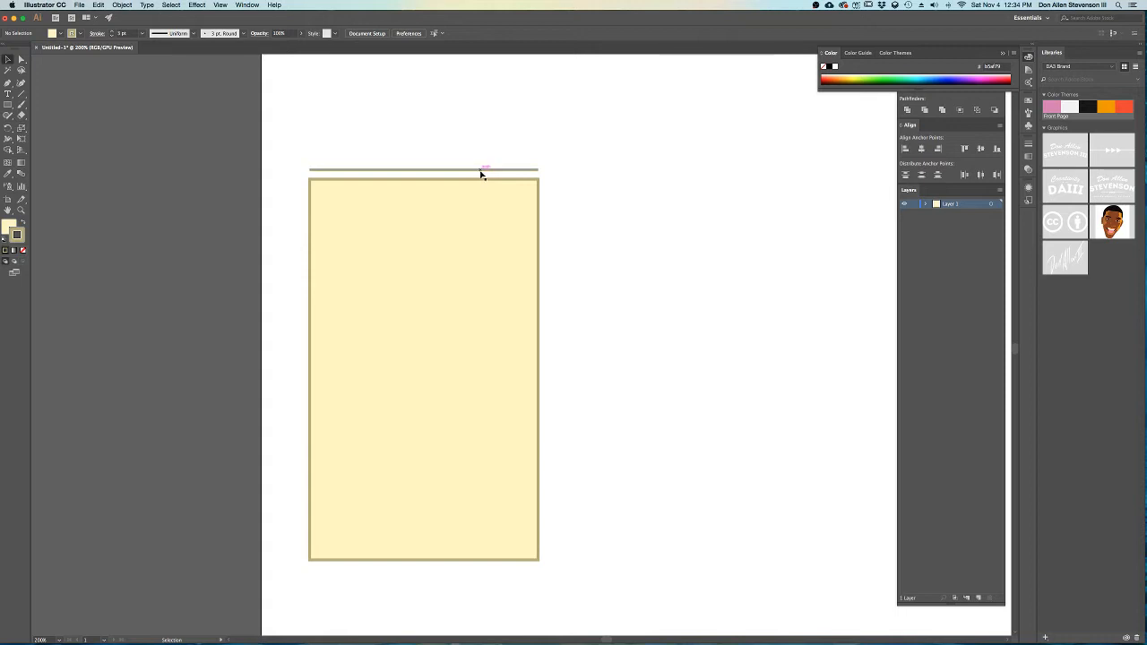
pyautogui.moveTo(479, 175); pyautogui.dragTo(459, 440)
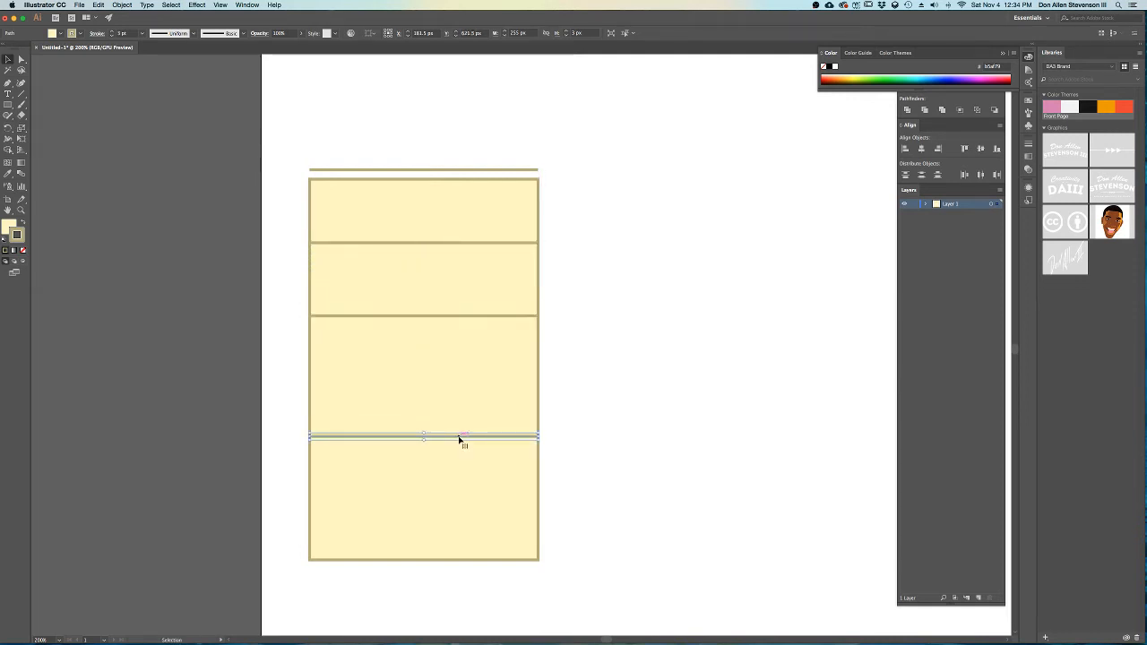
# - Select the four horizontal lines together
pyautogui.keyDown('shift'); pyautogui.click(453, 317); pyautogui.keyUp('shift')
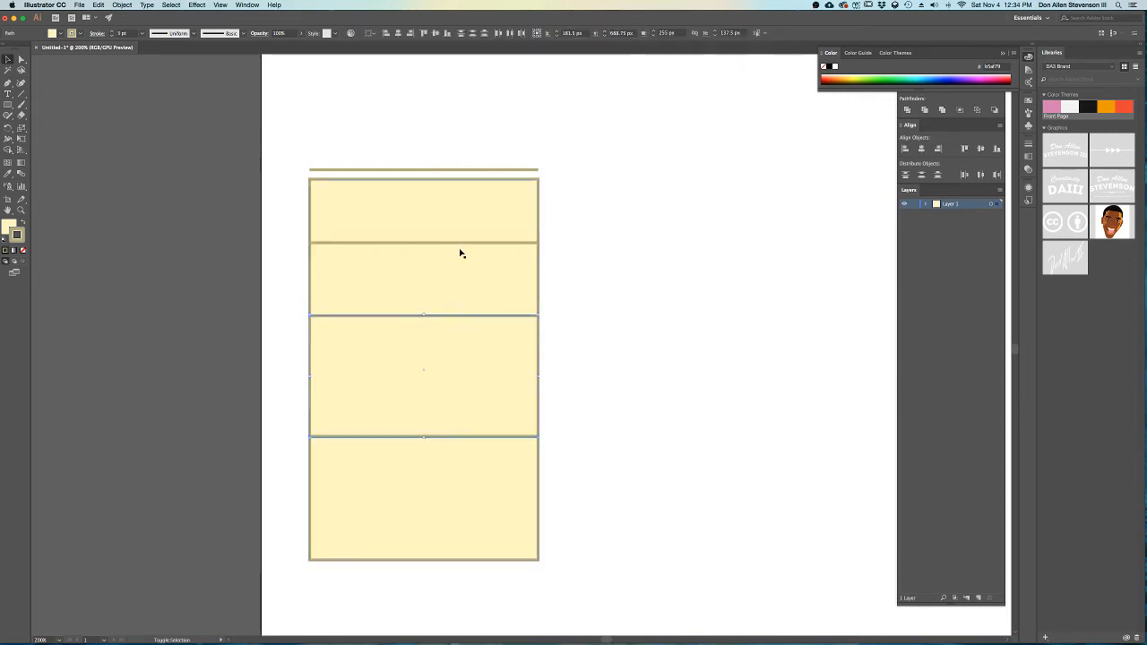
pyautogui.keyDown('shift'); pyautogui.click(467, 243); pyautogui.keyUp('shift')
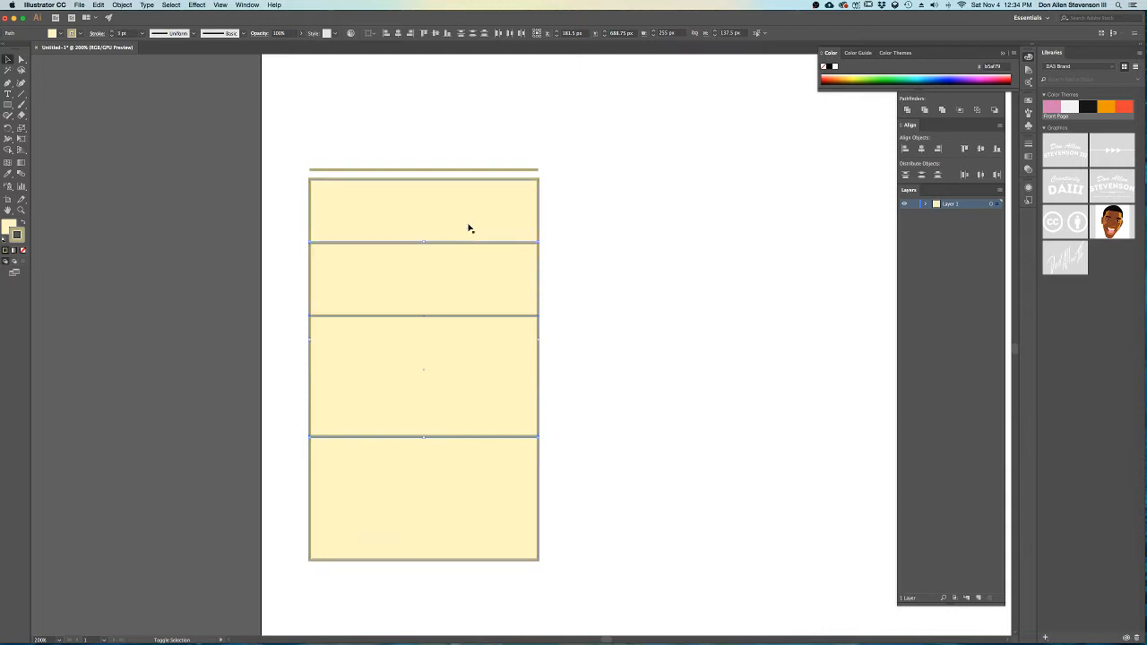
pyautogui.keyDown('shift'); pyautogui.click(475, 169); pyautogui.keyUp('shift')
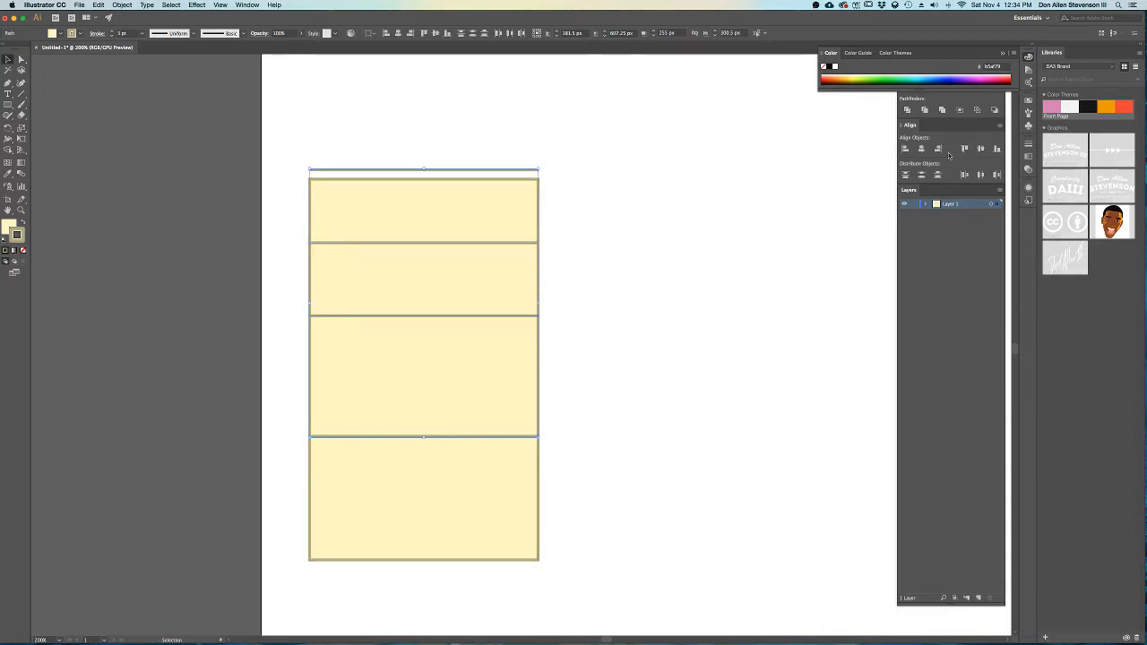
pyautogui.click(906, 186)
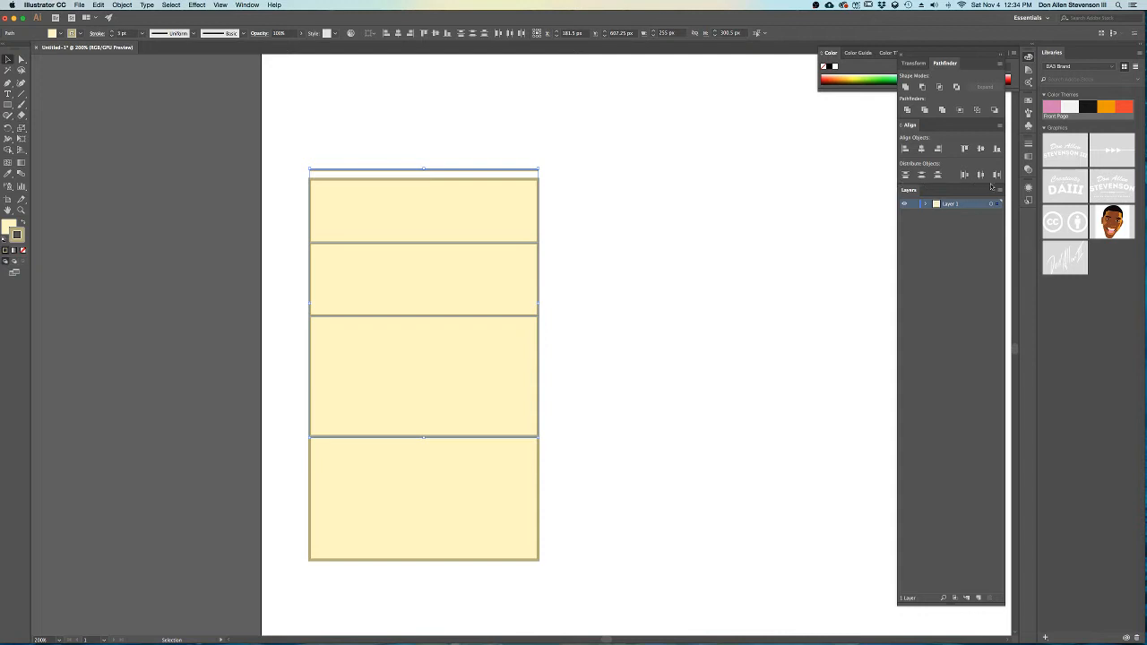
# - Show the additional Align options, including Distribute Spacing and Align To, and widen the panel group
pyautogui.click(1001, 123)
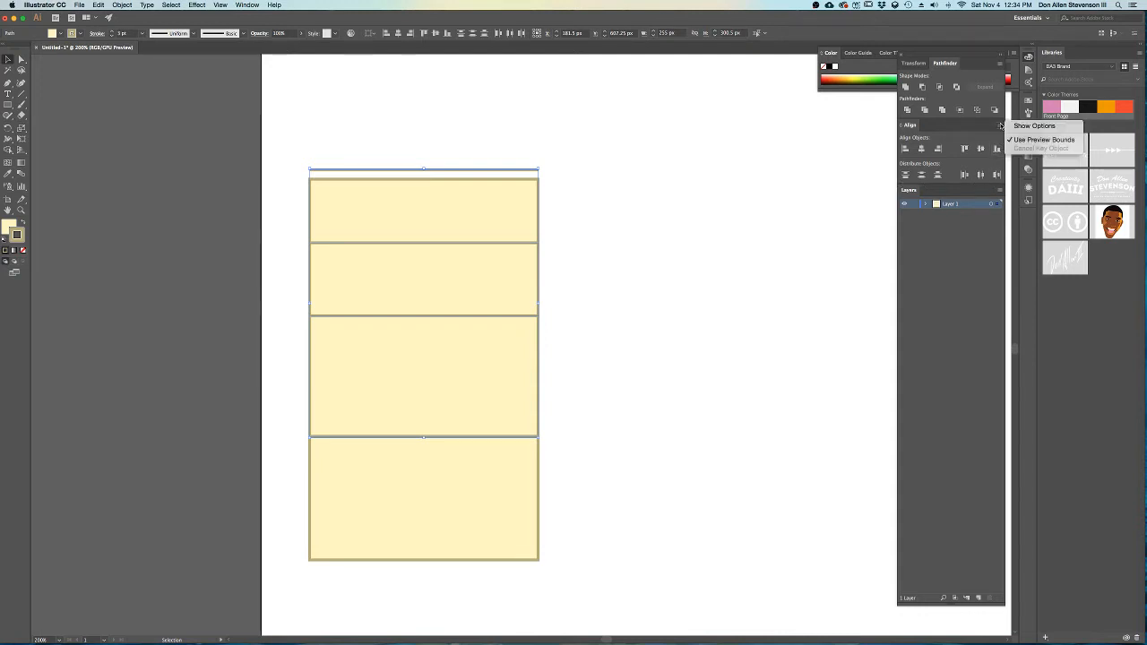
pyautogui.click(1027, 126)
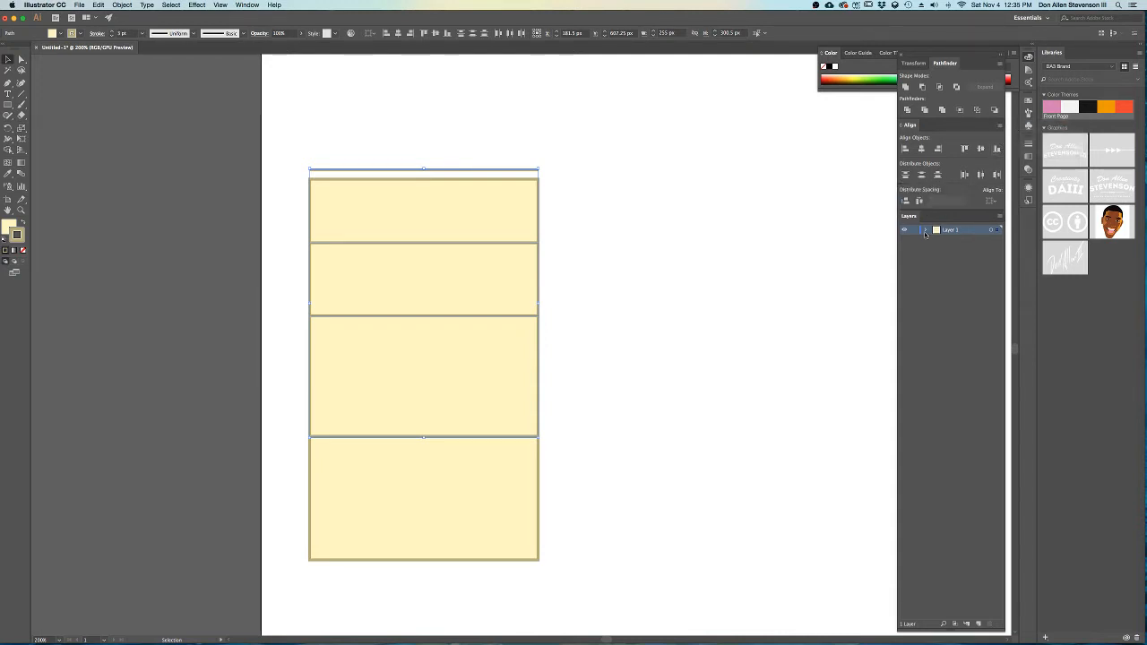
pyautogui.click(896, 190)
pyautogui.moveTo(896, 183); pyautogui.dragTo(804, 185)
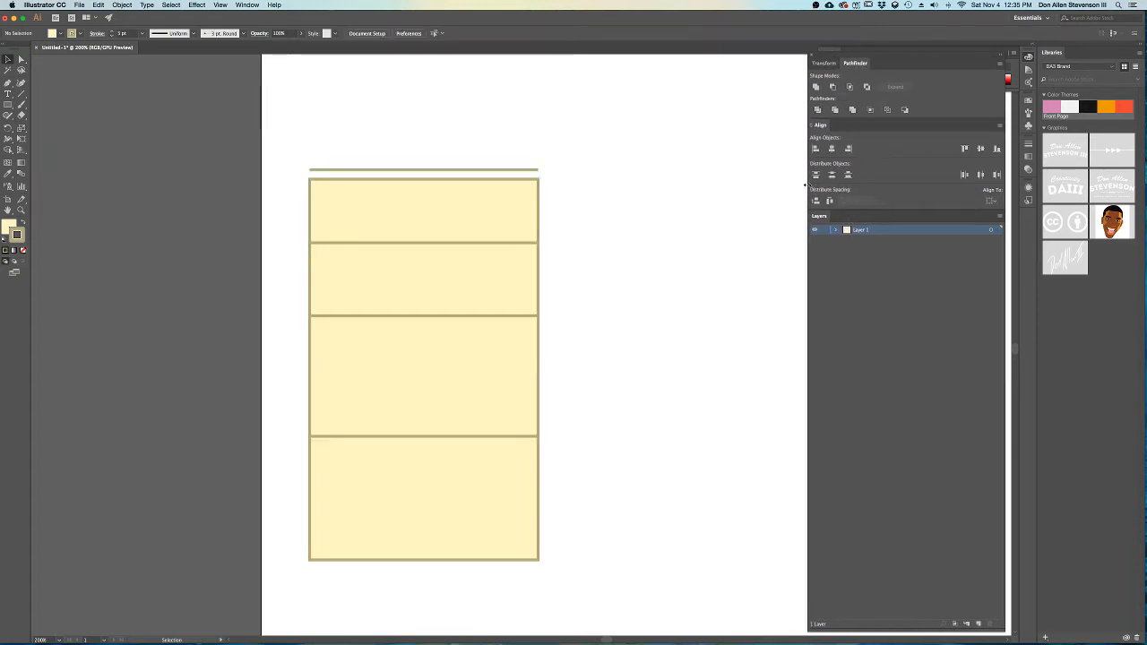
pyautogui.click(994, 200)
pyautogui.click(1016, 212)
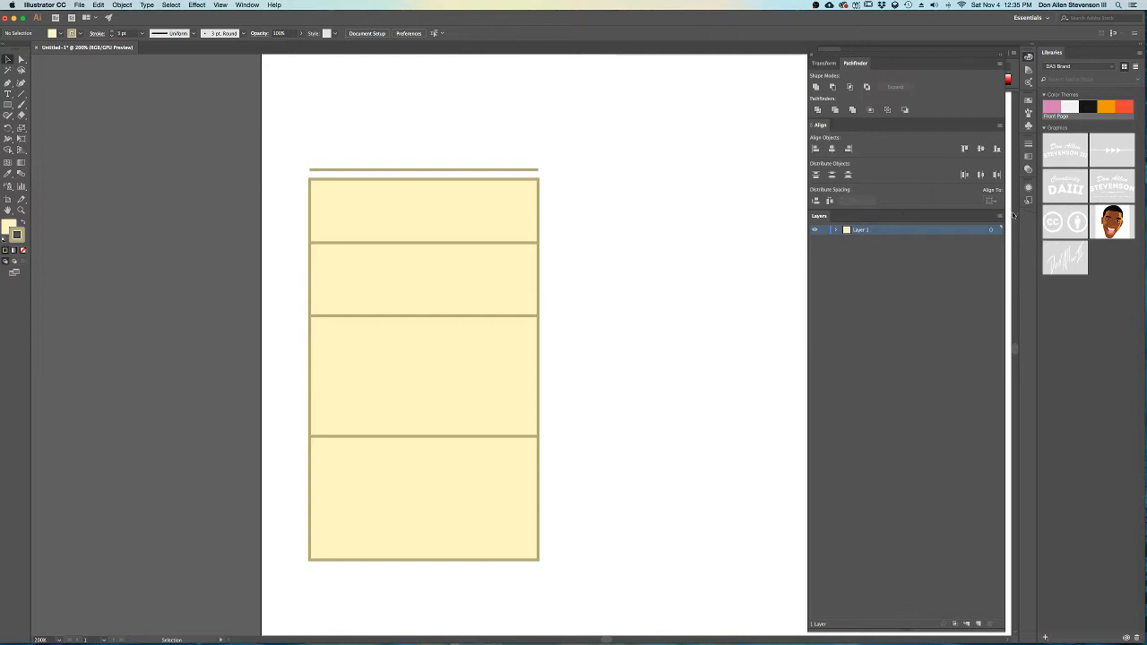
# - Select the four horizontal lines and distribute them evenly by their vertical centres
pyautogui.click(529, 171)
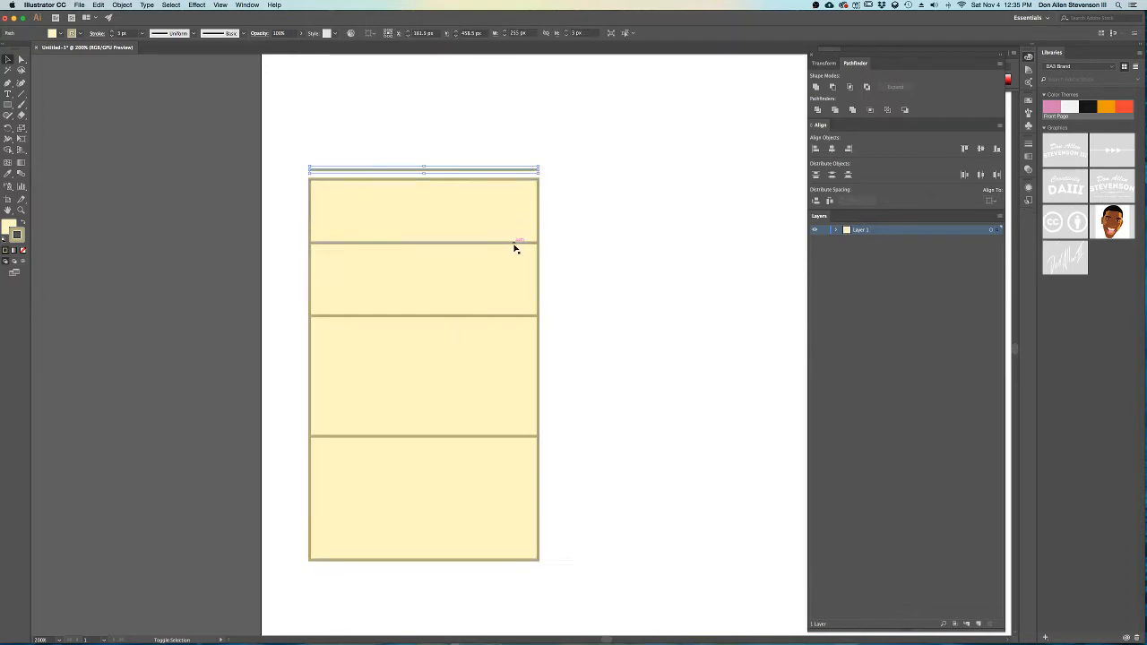
pyautogui.keyDown('shift'); pyautogui.click(513, 244); pyautogui.keyUp('shift')
pyautogui.keyDown('shift'); pyautogui.click(491, 316); pyautogui.keyUp('shift')
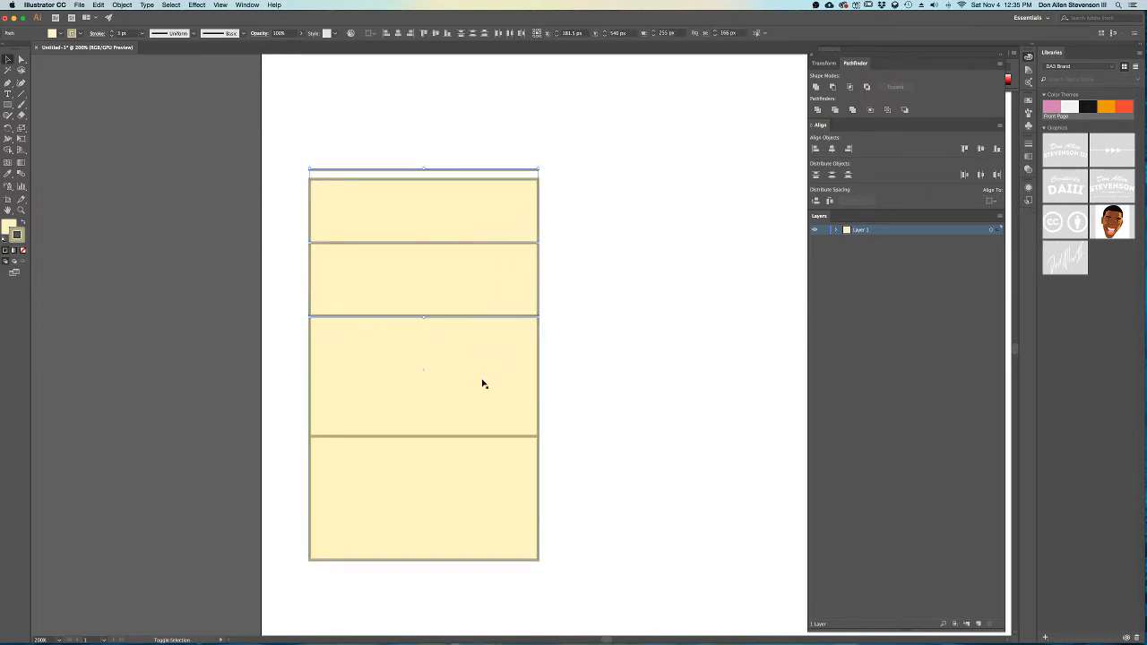
pyautogui.keyDown('shift'); pyautogui.click(468, 436); pyautogui.keyUp('shift')
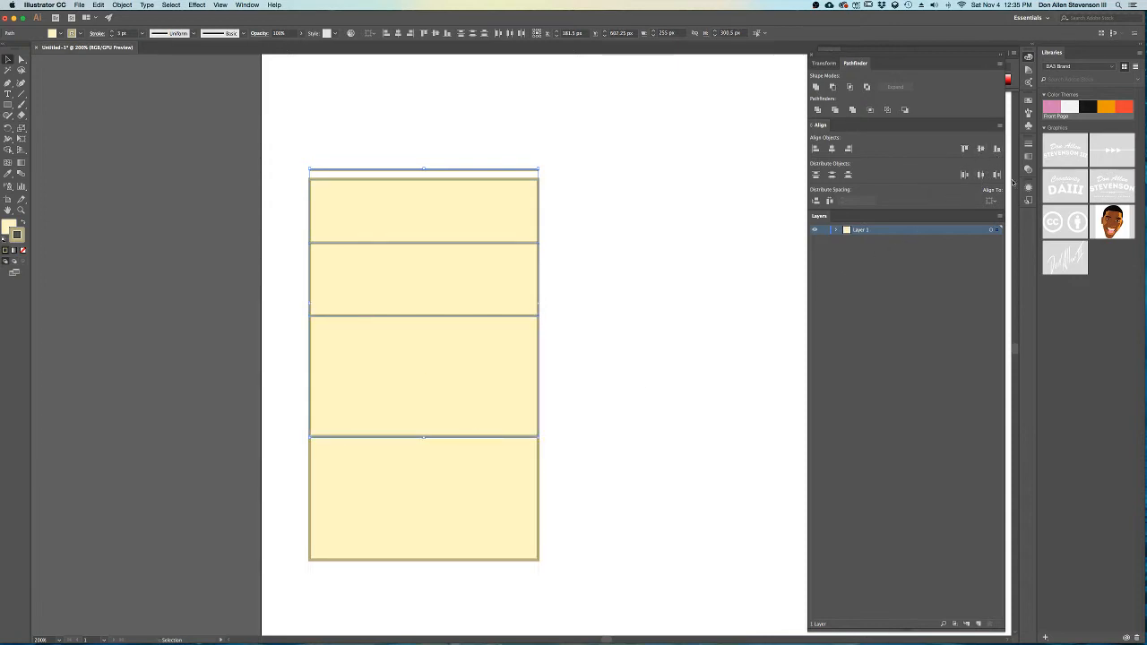
pyautogui.click(834, 177)
# - Move the four distributed lines down together by about 80 px so they all lie inside the rectangle, and deselect them
pyautogui.hotkey('shift', 'Down')
pyautogui.hotkey('shift', 'Down')
pyautogui.hotkey('shift', 'Down')
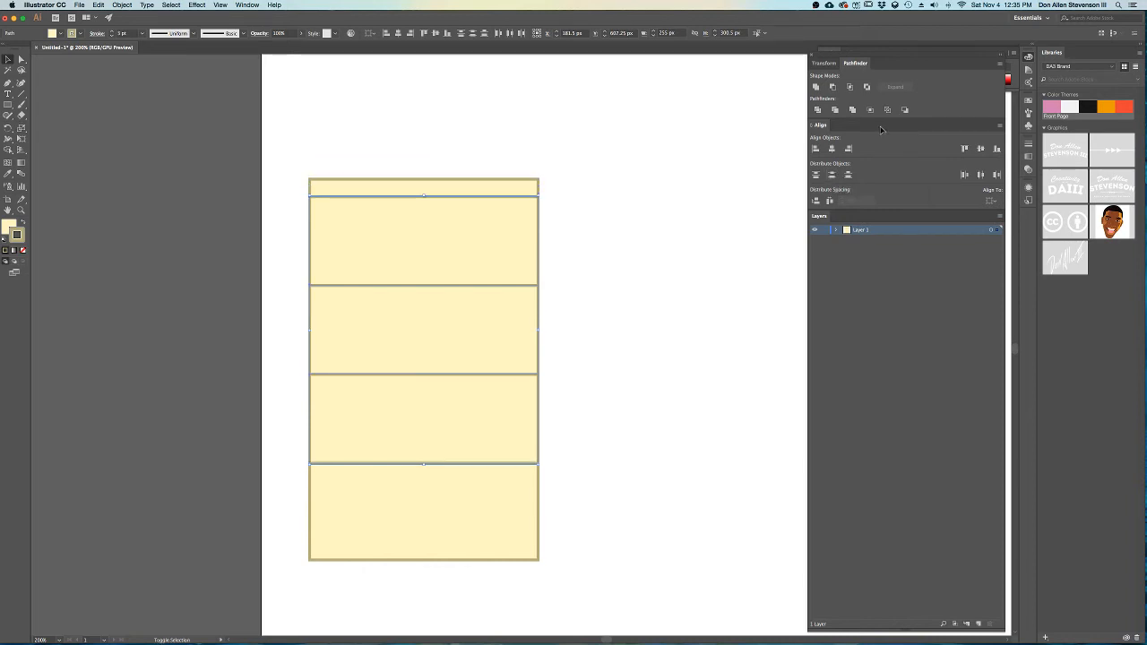
pyautogui.hotkey('shift', 'Down')
pyautogui.hotkey('shift', 'Down')
pyautogui.hotkey('shift', 'Down')
pyautogui.hotkey('shift', 'Down')
pyautogui.hotkey('shift', 'Down')
pyautogui.hotkey('shift', 'Down')
pyautogui.hotkey('shift', 'Up')
pyautogui.hotkey('shift', 'Up')
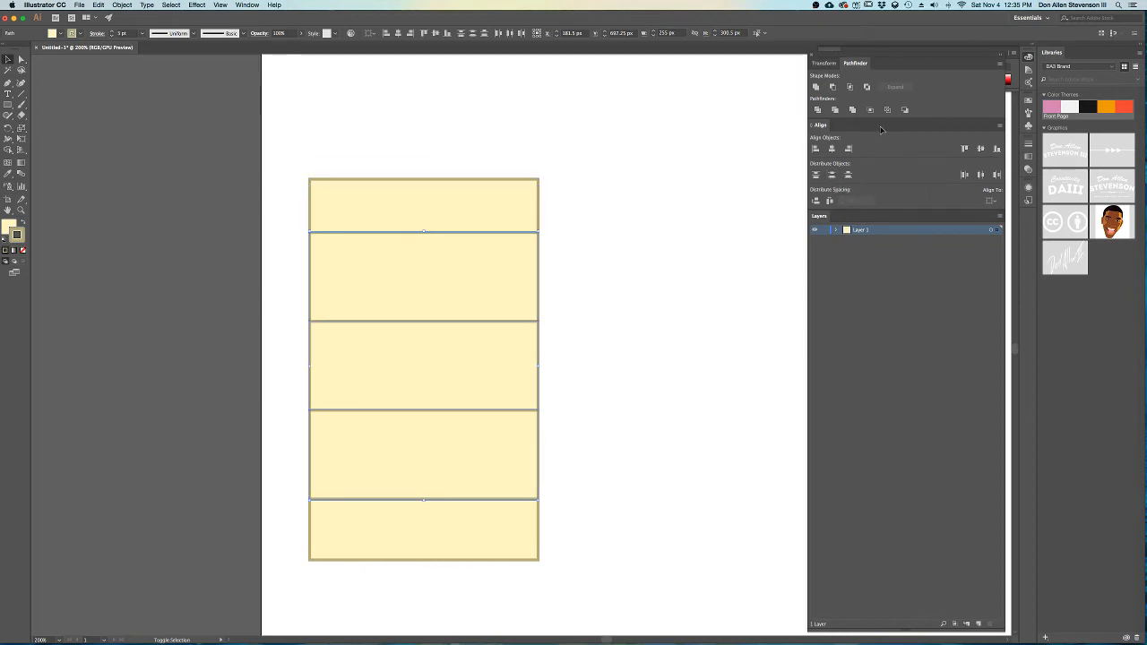
pyautogui.hotkey('shift', 'Down')
pyautogui.hotkey('shift', 'Down')
pyautogui.hotkey('shift', 'Down')
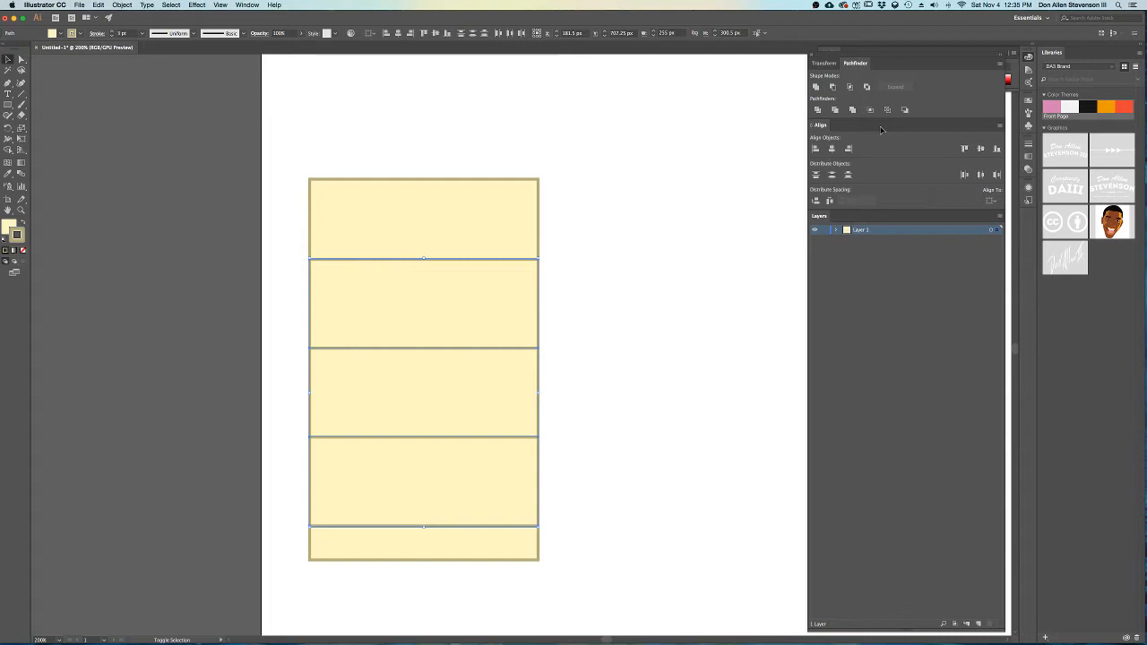
pyautogui.hotkey('shift', 'Up')
pyautogui.hotkey('shift', 'Up')
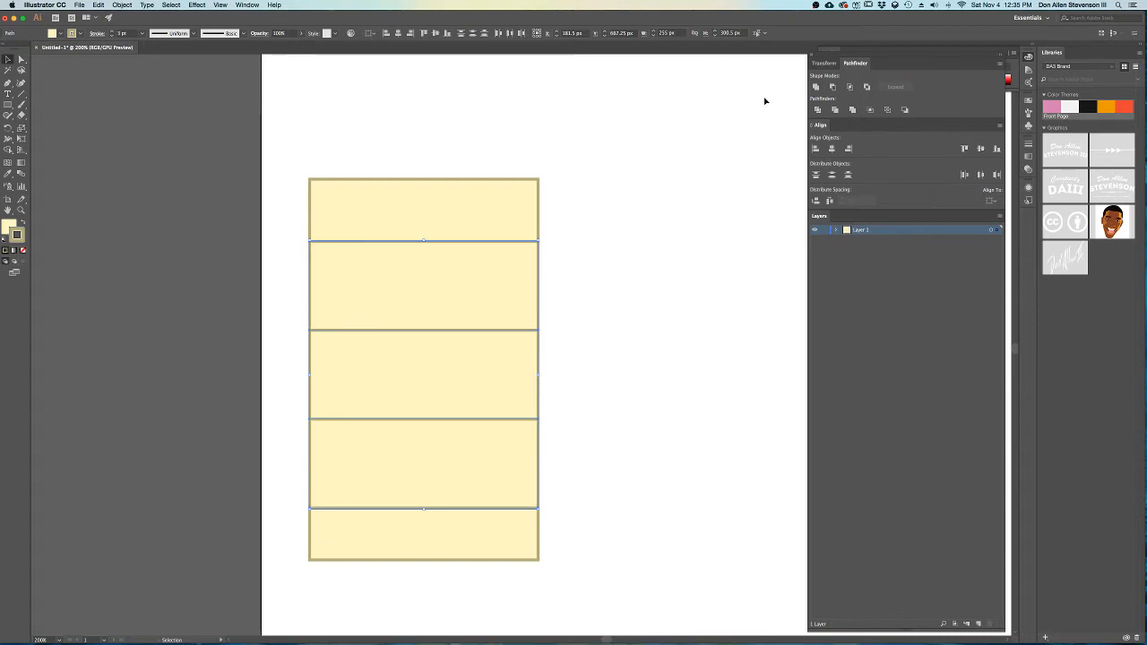
pyautogui.click(765, 102)
pyautogui.scroll(-2, 504, 416)
pyautogui.moveTo(607, 330); pyautogui.dragTo(514, 318)
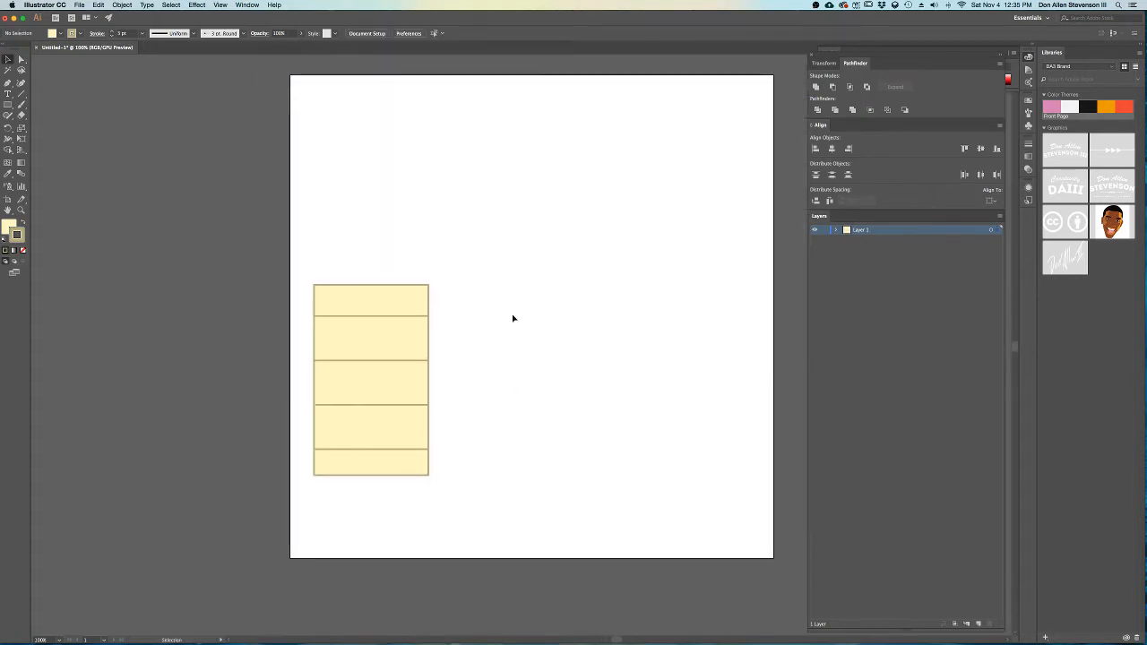
pyautogui.moveTo(402, 321); pyautogui.dragTo(403, 321)
pyautogui.click(405, 317)
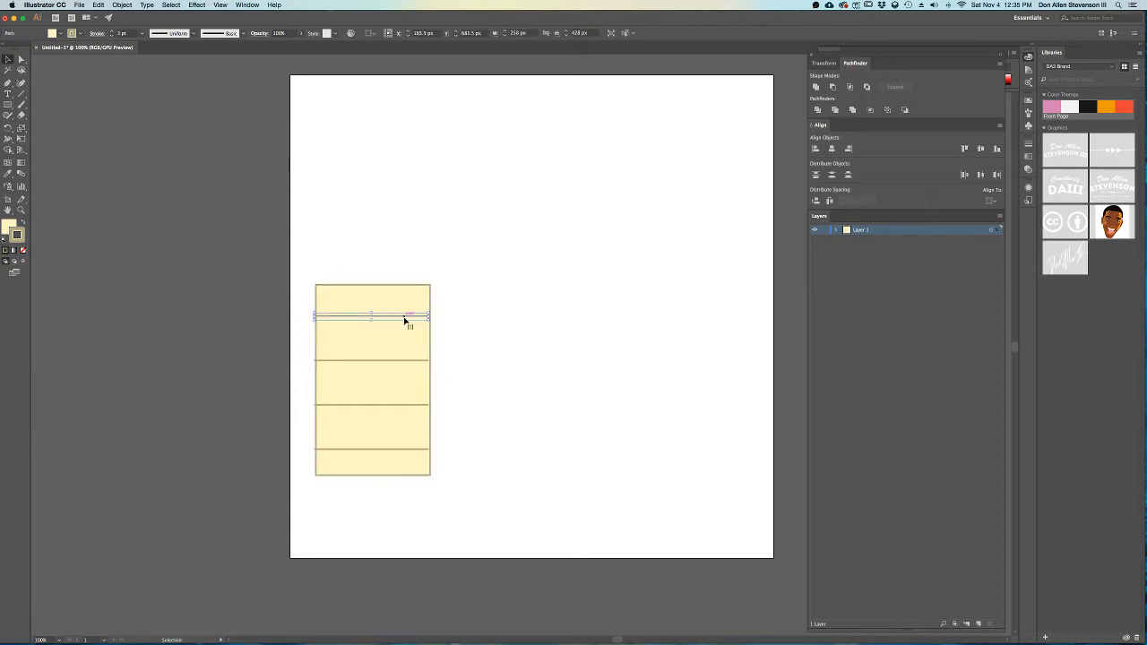
pyautogui.press('Delete')
pyautogui.click(415, 310)
pyautogui.press('super+z')
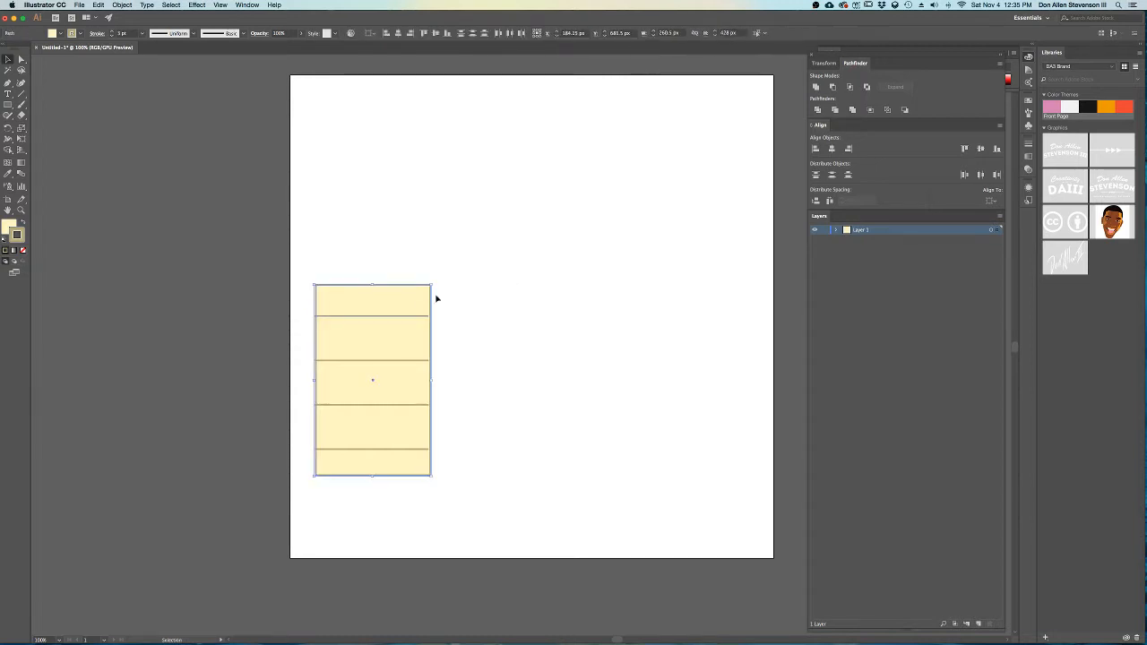
# - Delete the uppermost of the four horizontal lines inside the rectangle
pyautogui.click(495, 287)
pyautogui.click(370, 316)
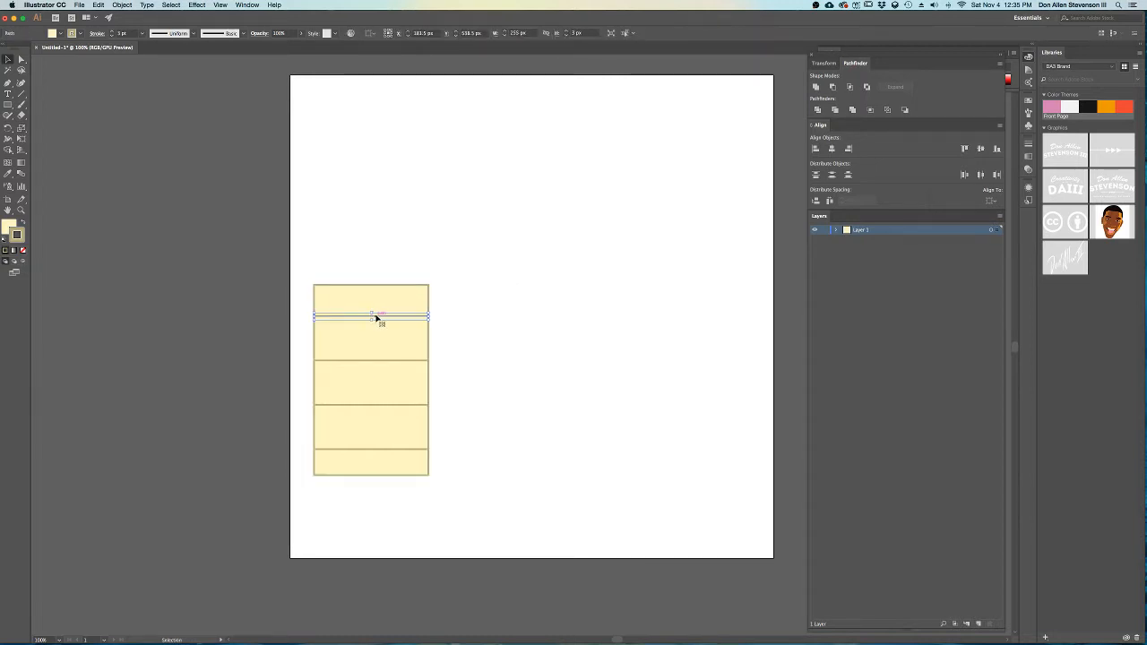
pyautogui.press('Delete')
# - Lower only the rectangle's top edge with Direct Selection until the rectangle is about 347 px high
pyautogui.moveTo(296, 251); pyautogui.dragTo(420, 303)
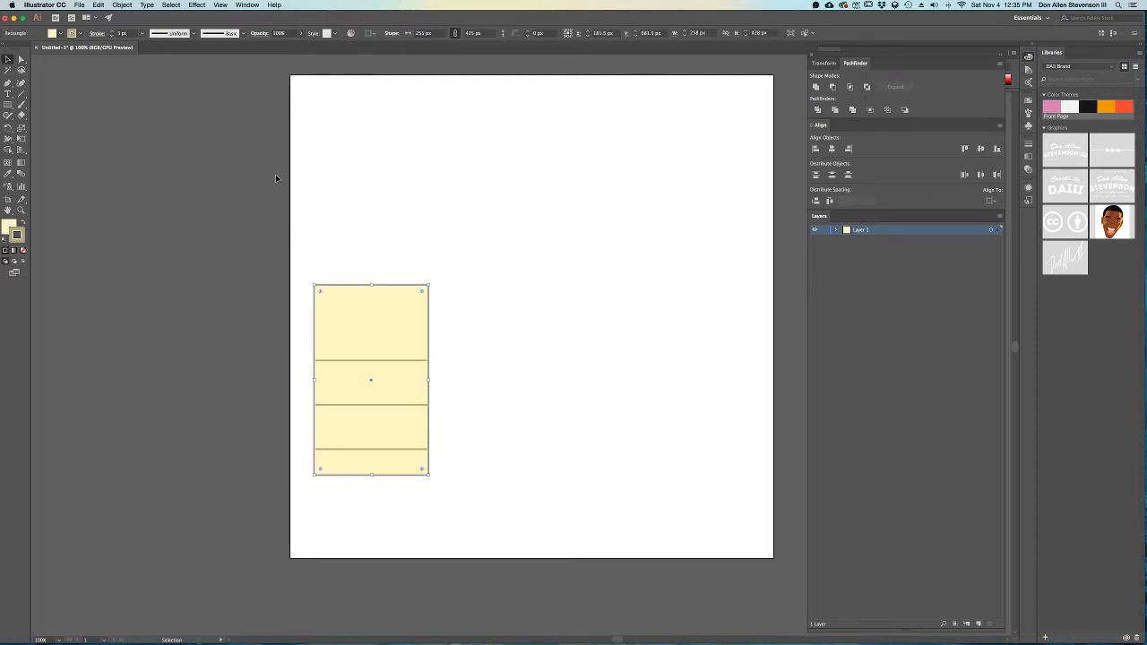
pyautogui.press('a')
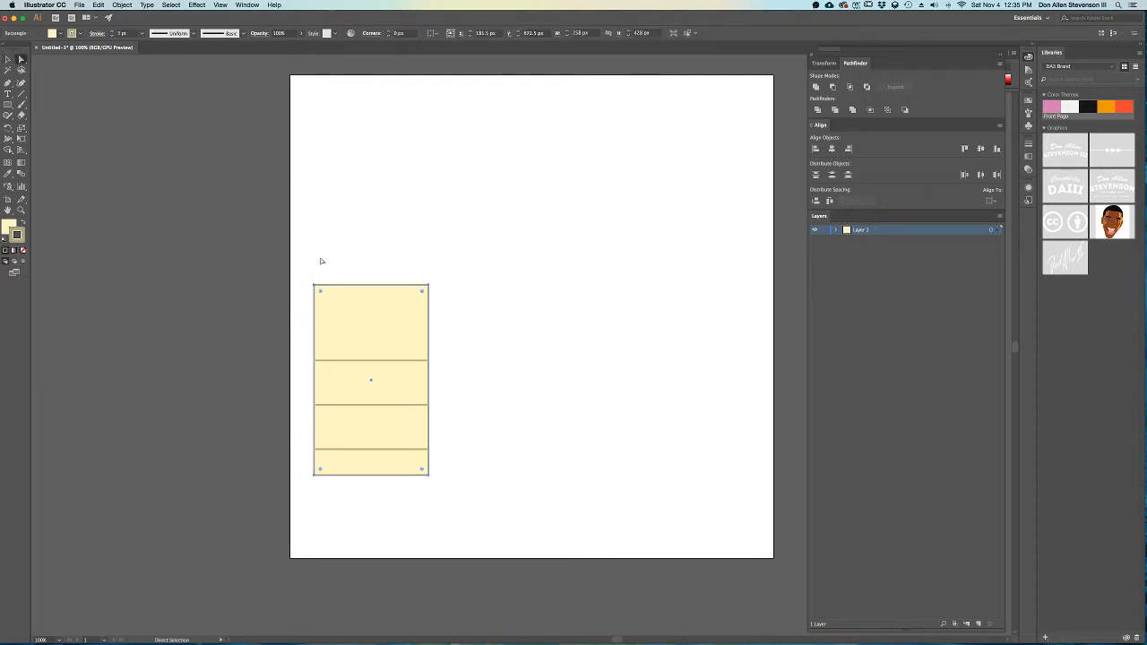
pyautogui.moveTo(309, 267); pyautogui.dragTo(444, 304)
pyautogui.press('Down')
pyautogui.press('Down')
pyautogui.press('Down')
pyautogui.press('Down')
pyautogui.press('Down')
pyautogui.press('Down')
pyautogui.press('Down')
pyautogui.press('Down')
pyautogui.press('Down')
pyautogui.press('Down')
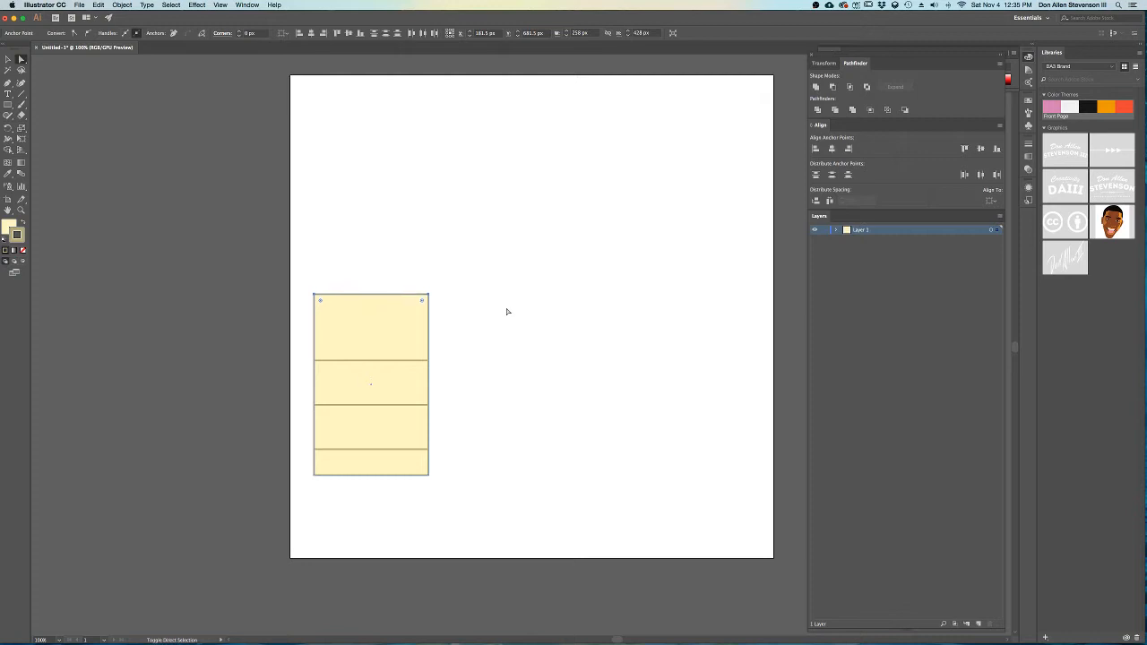
pyautogui.press('Down')
pyautogui.press('Down')
pyautogui.press('Down')
pyautogui.press('Down')
pyautogui.press('Down')
pyautogui.press('Down')
pyautogui.press('Down')
pyautogui.press('Down')
pyautogui.press('Down')
pyautogui.press('Down')
pyautogui.press('Down')
pyautogui.press('Down')
pyautogui.press('Down')
pyautogui.press('Down')
pyautogui.press('Down')
pyautogui.press('Down')
pyautogui.press('Down')
pyautogui.press('Down')
pyautogui.press('Down')
pyautogui.press('Down')
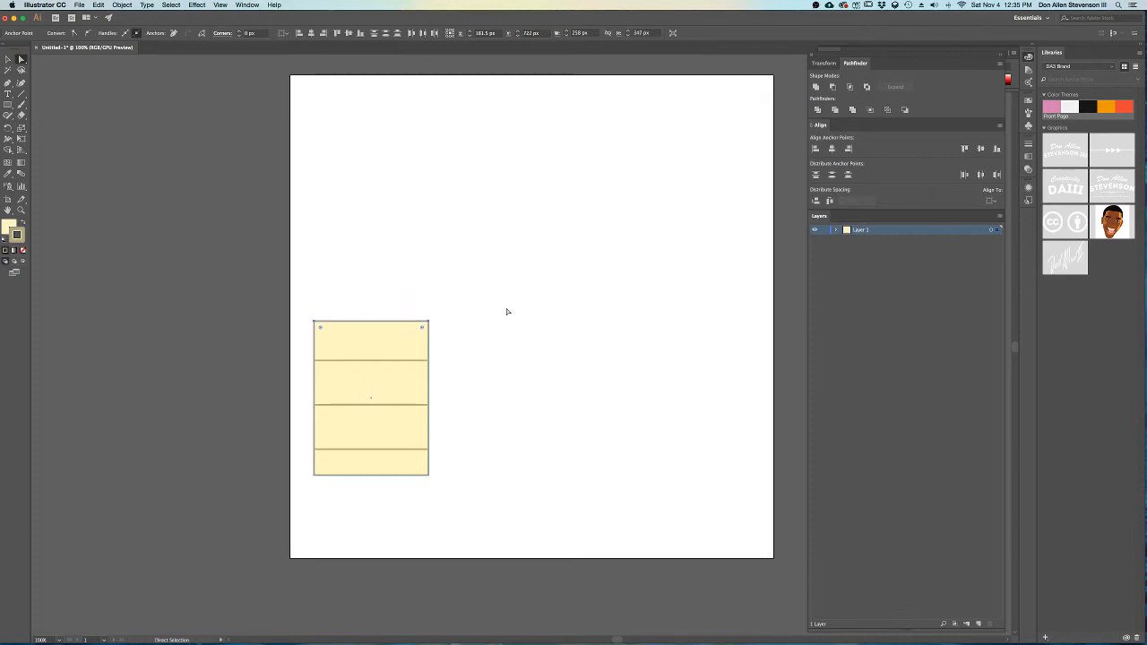
pyautogui.press('Down')
pyautogui.press('Down')
pyautogui.press('Down')
pyautogui.press('Down')
pyautogui.press('Down')
pyautogui.press('Down')
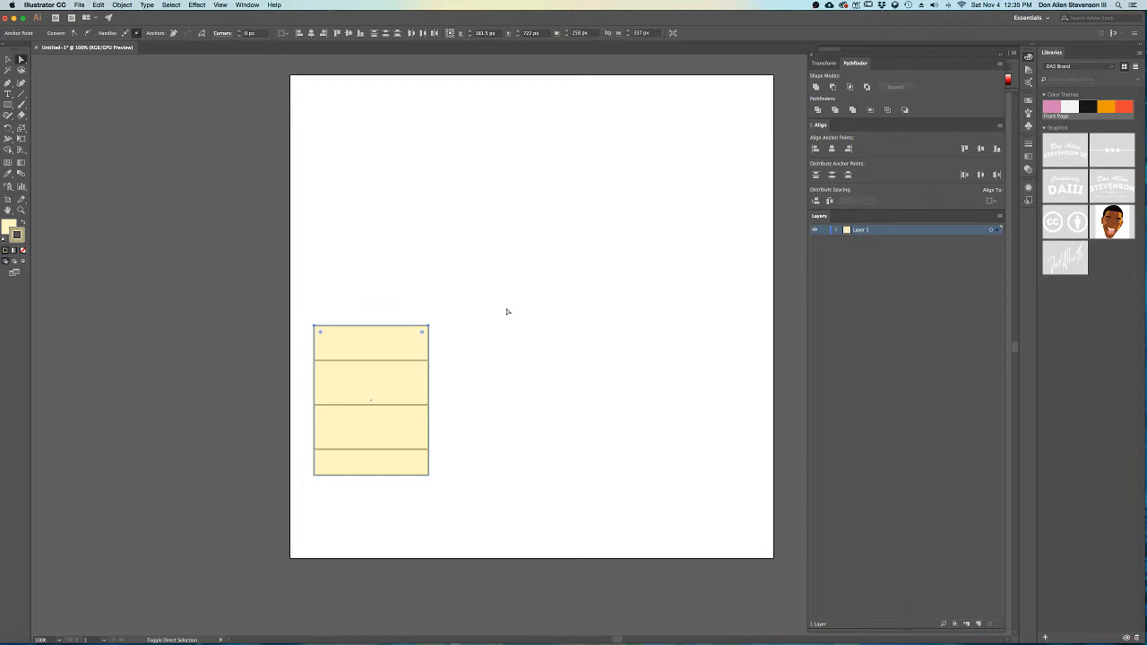
pyautogui.press('Up')
pyautogui.press('Up')
pyautogui.press('Up')
pyautogui.press('Up')
pyautogui.press('Up')
pyautogui.press('Up')
pyautogui.press('Up')
pyautogui.press('Up')
pyautogui.press('Up')
pyautogui.press('Up')
pyautogui.press('Down')
pyautogui.press('Down')
pyautogui.press('Down')
pyautogui.press('Down')
pyautogui.press('Down')
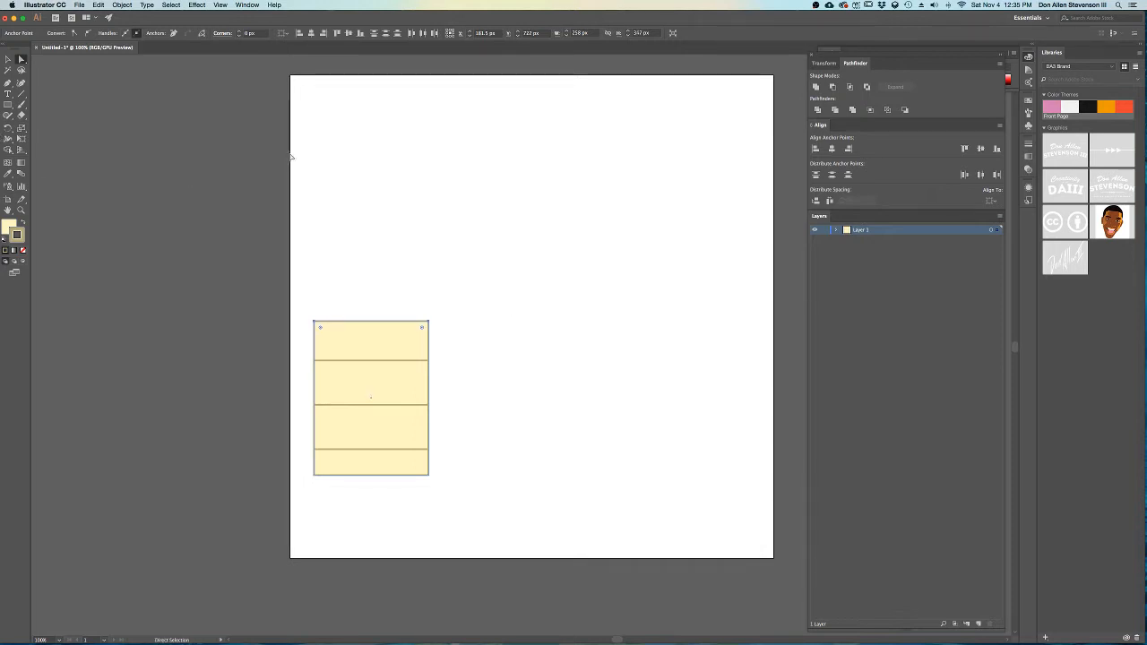
# - Try to move the cream rectangle upward separately from its lines, and undo the move
pyautogui.moveTo(294, 303); pyautogui.dragTo(463, 525)
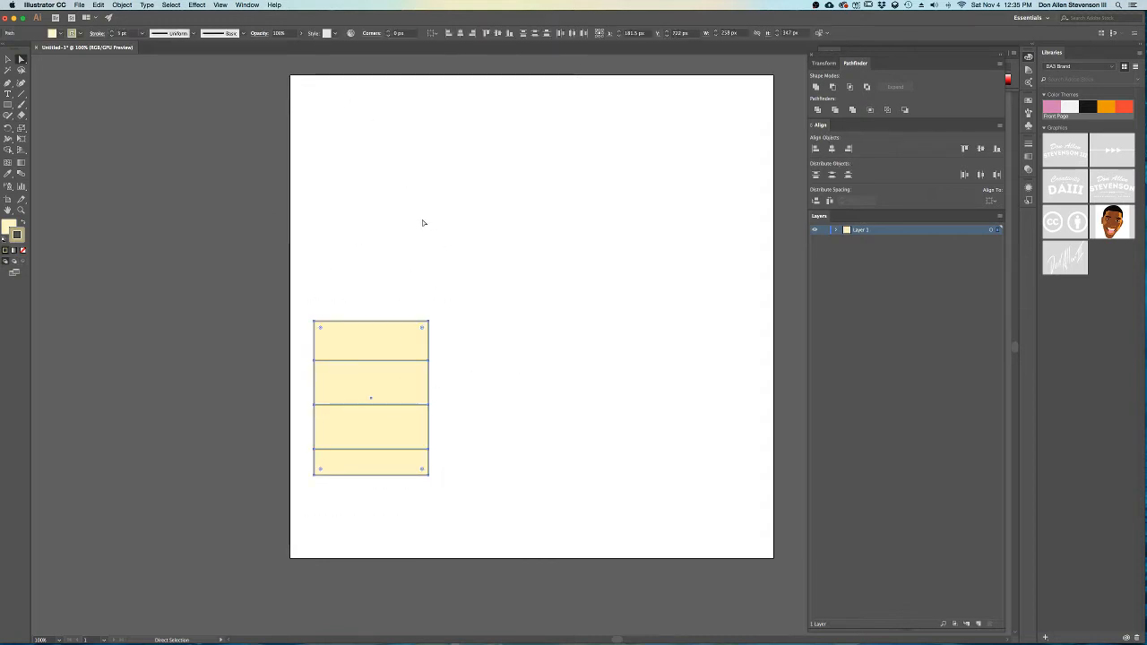
pyautogui.click(424, 223)
pyautogui.click(376, 348)
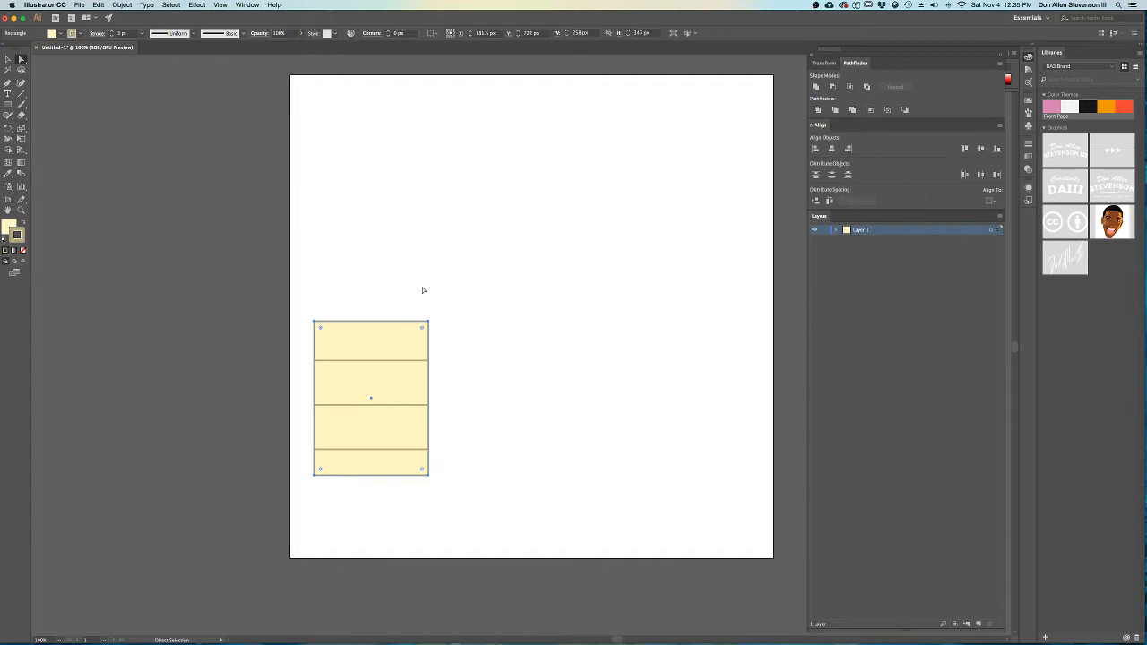
pyautogui.moveTo(385, 346); pyautogui.dragTo(397, 294)
pyautogui.press('super+z')
pyautogui.click(422, 278)
# - Examine the spacing of the three horizontal lines within the shortened rectangle
pyautogui.click(382, 404)
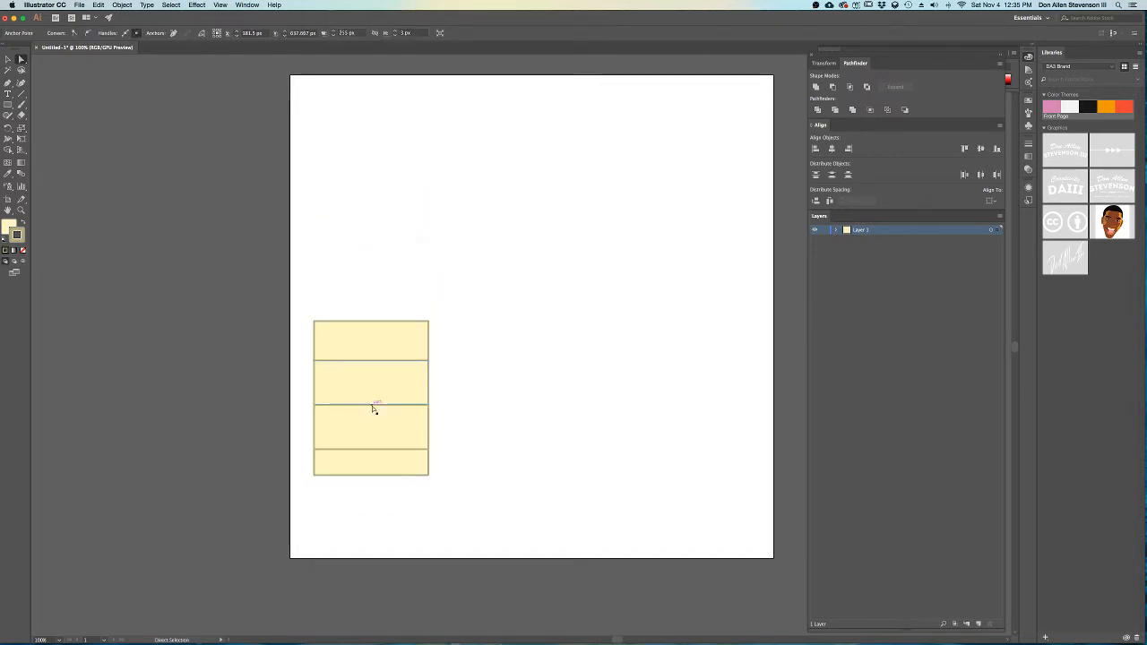
pyautogui.scroll(2, 384, 401)
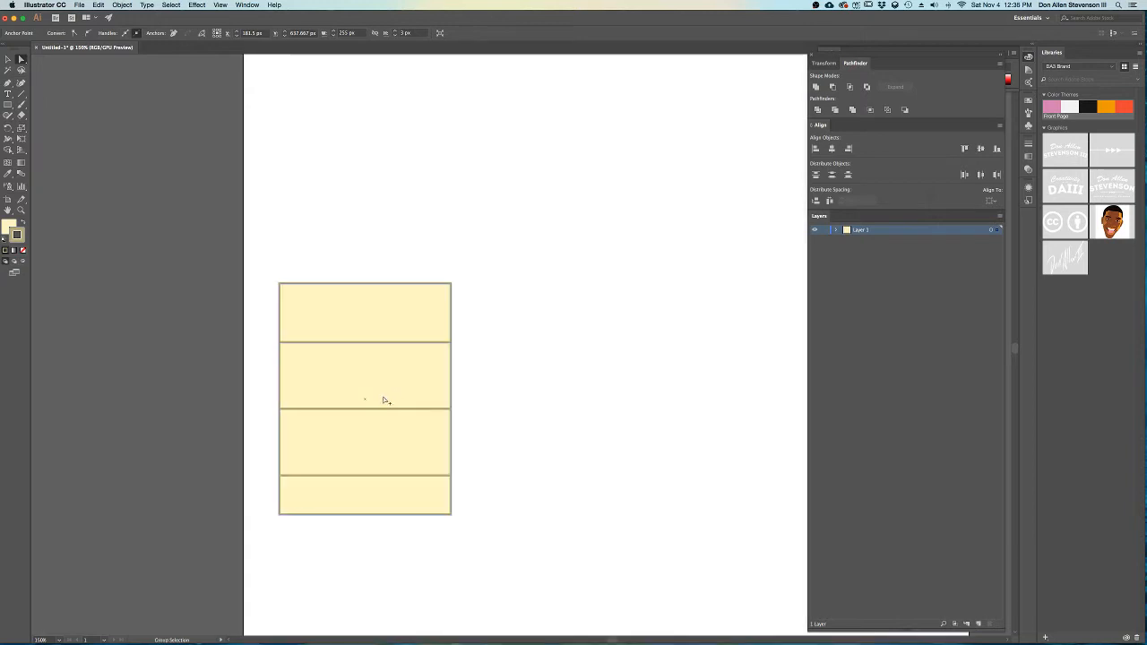
pyautogui.scroll(-2, 451, 331)
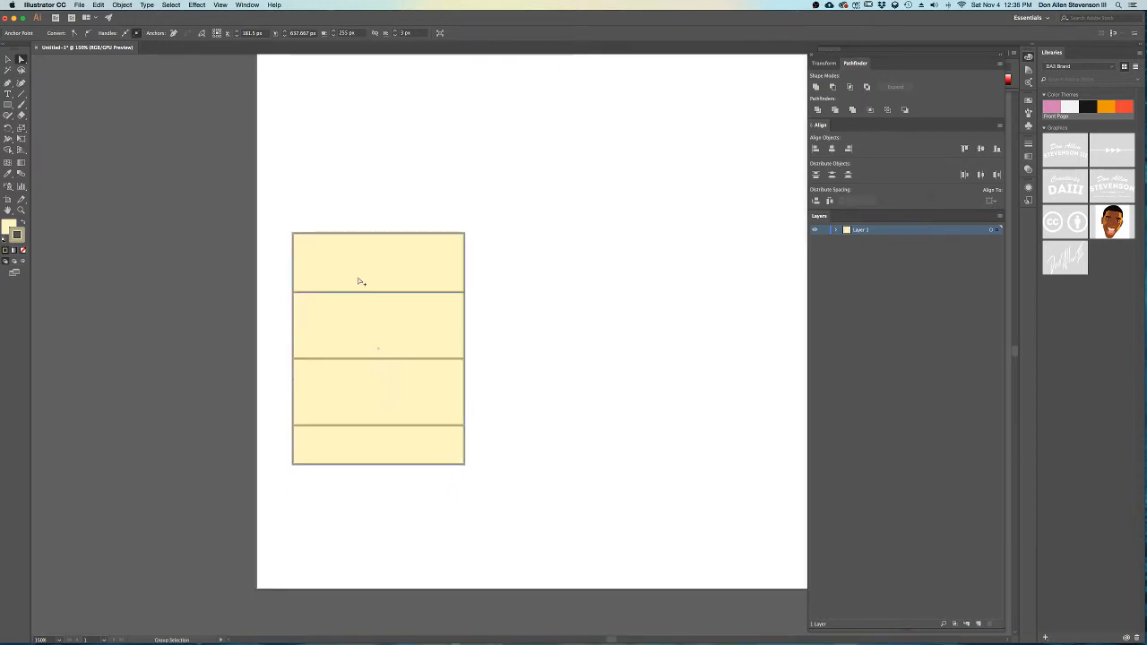
pyautogui.moveTo(361, 365)
pyautogui.mouseDown()
pyautogui.moveTo(341, 446)
pyautogui.moveTo(348, 382)
pyautogui.mouseUp()
pyautogui.scroll(1, 340, 445)
pyautogui.scroll(-2, 368, 373)
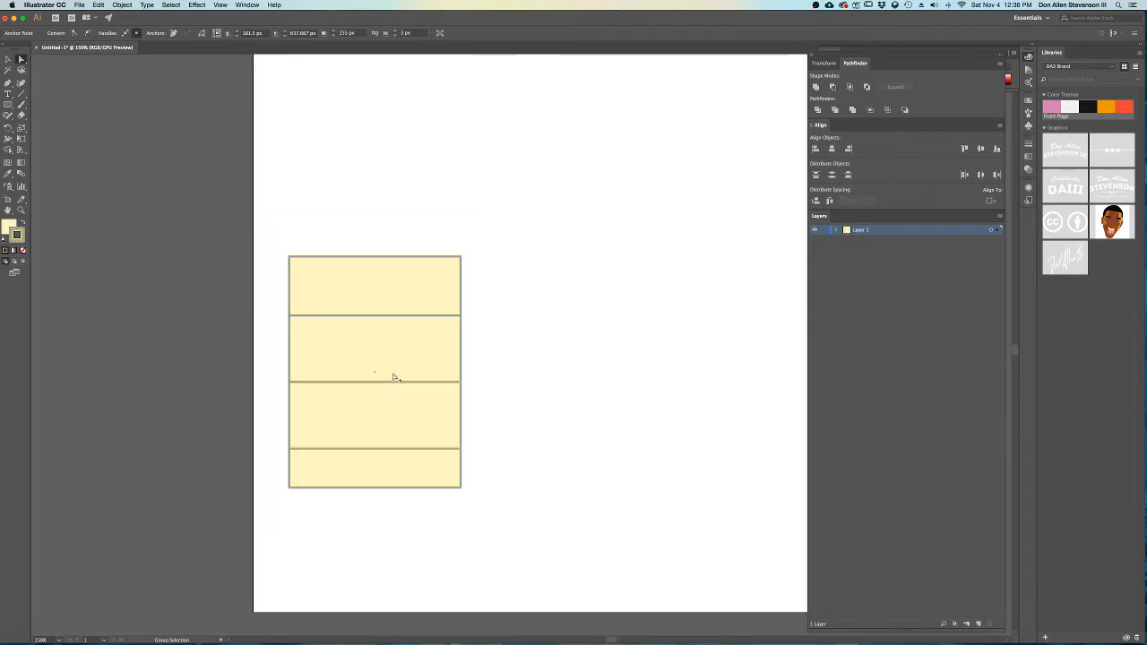
pyautogui.moveTo(391, 364); pyautogui.dragTo(311, 371)
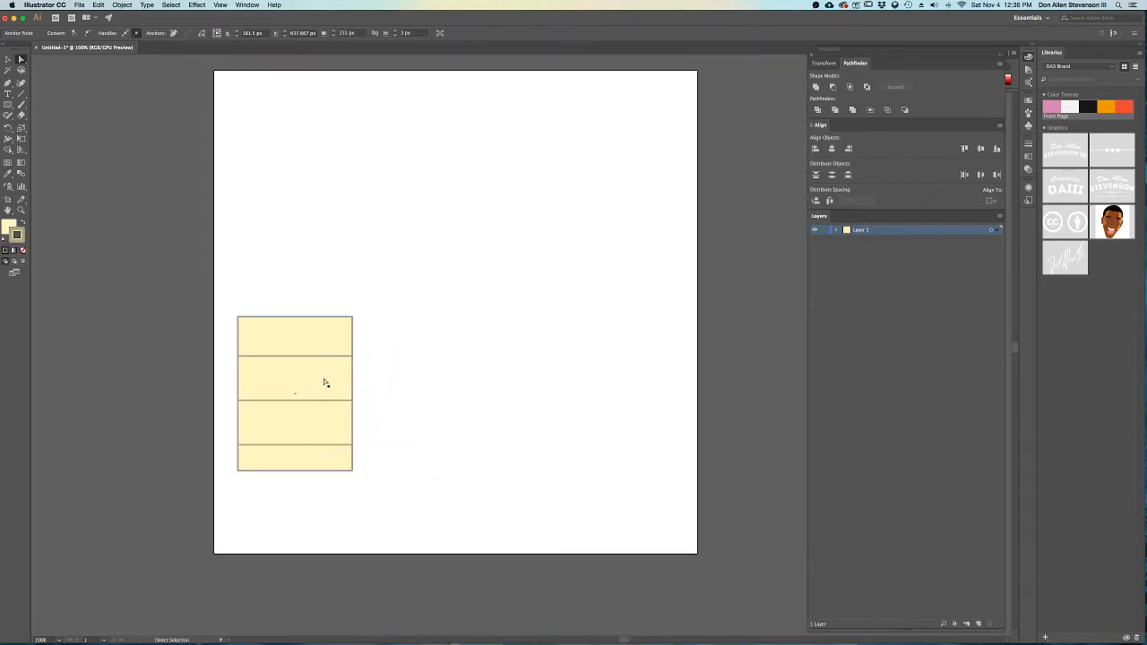
pyautogui.click(233, 276)
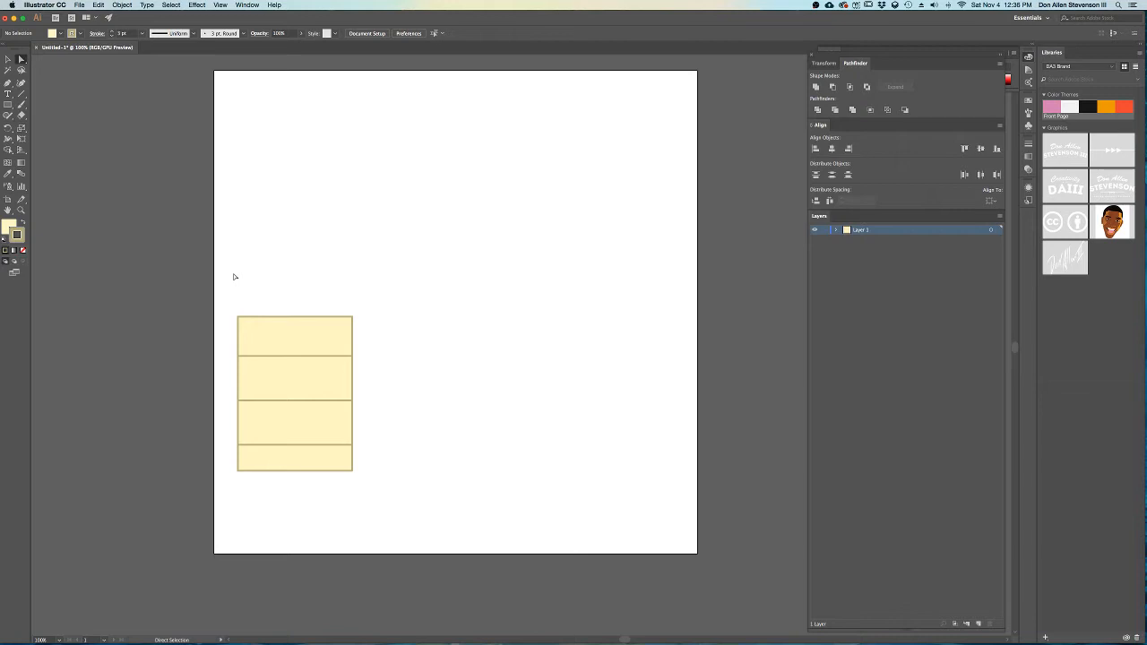
pyautogui.moveTo(229, 291); pyautogui.dragTo(371, 478)
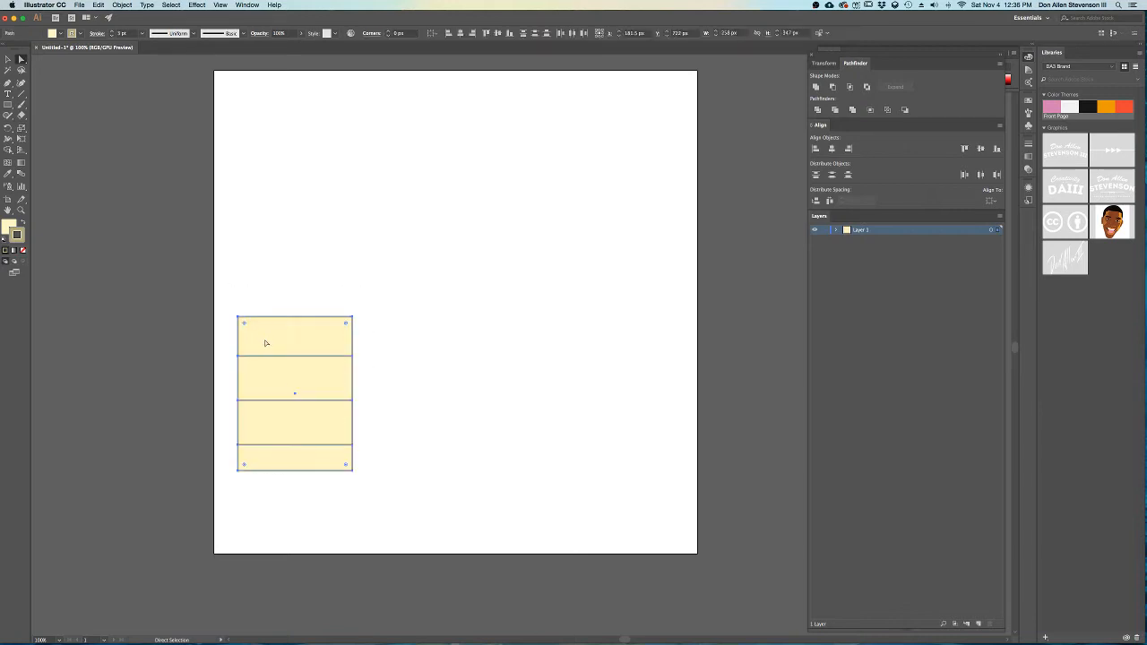
pyautogui.click(319, 253)
pyautogui.scroll(1, 257, 404)
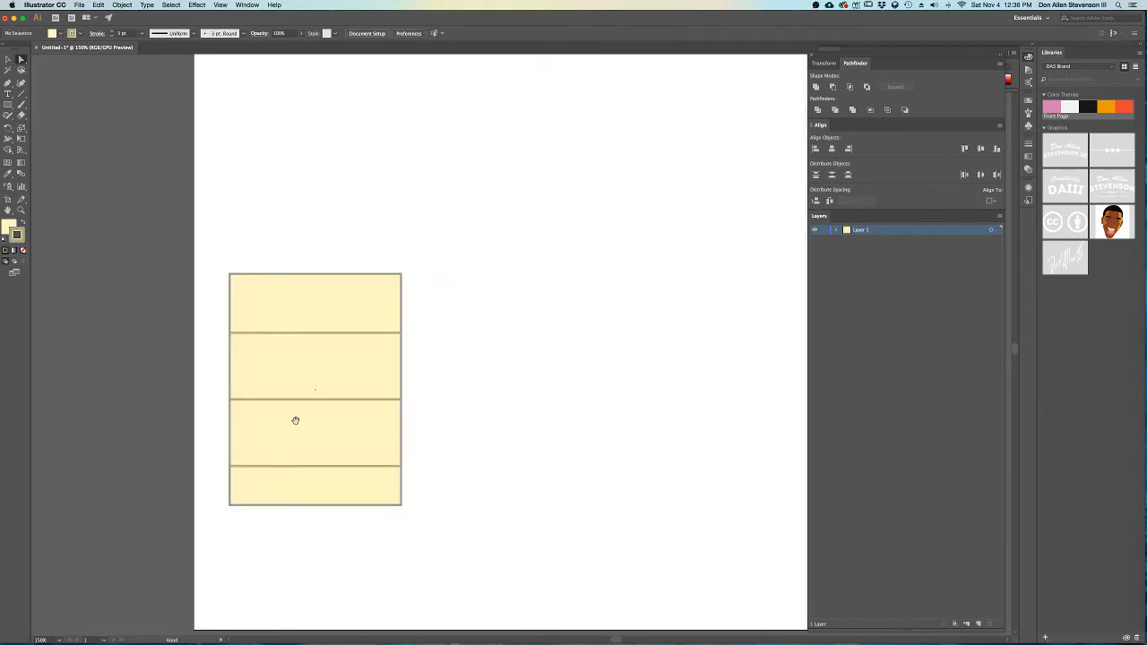
# - Check the live stream dashboard behind the After Effects window on the second desktop, and return to the Illustrator drawing
pyautogui.moveTo(294, 420); pyautogui.dragTo(316, 420)
pyautogui.hotkey('ctrl', 'Up')
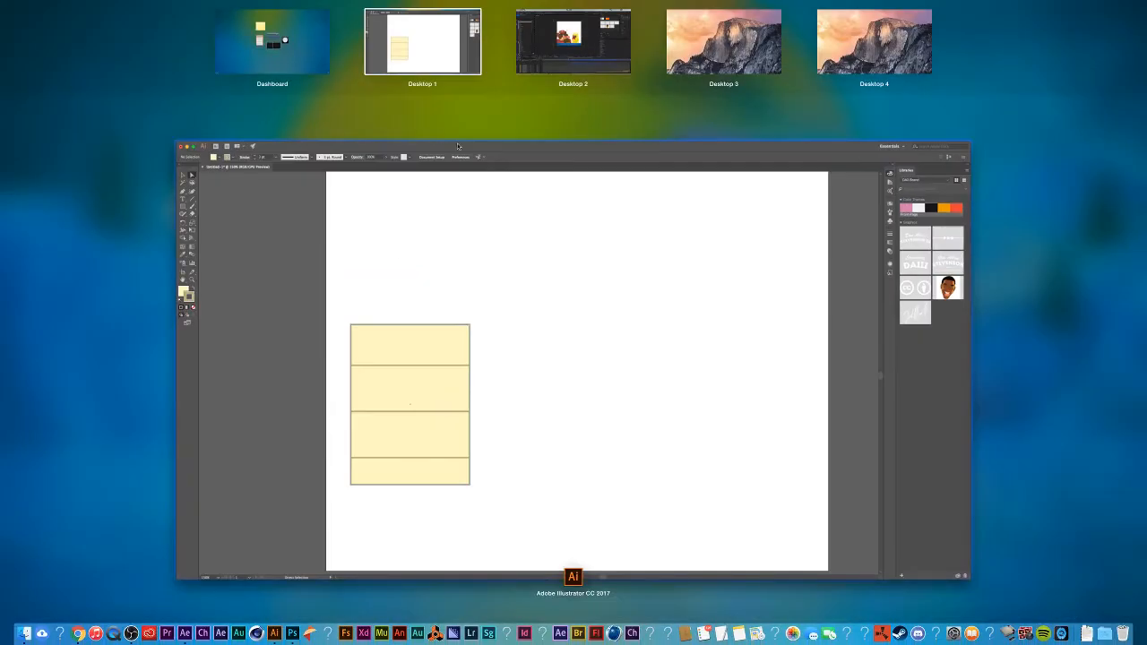
pyautogui.click(549, 48)
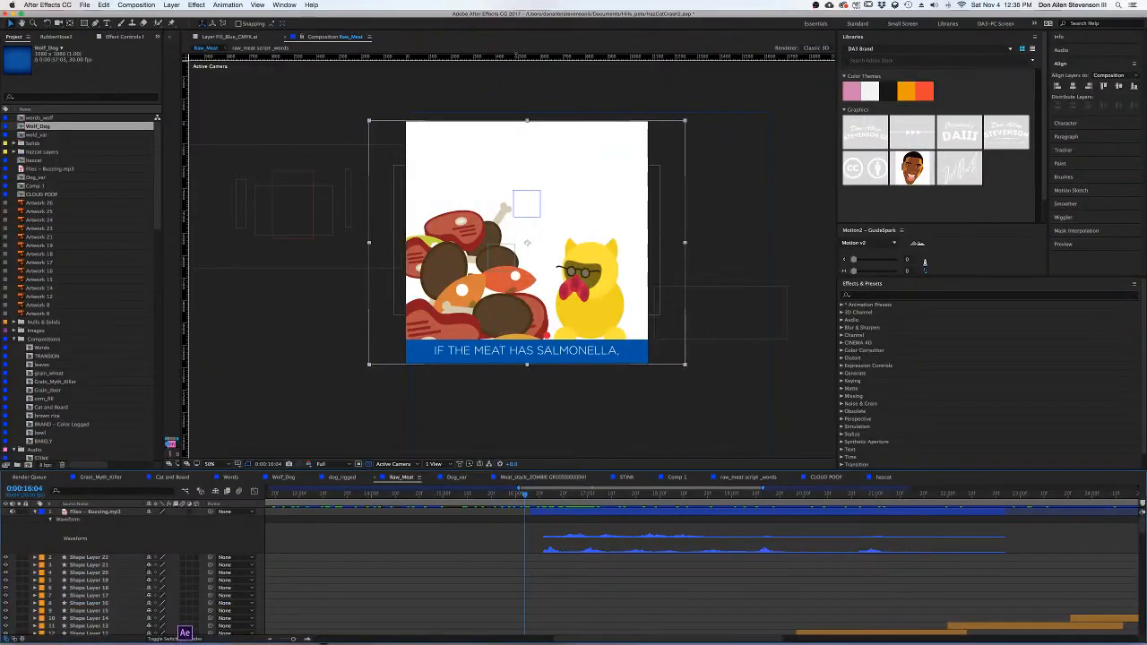
pyautogui.click(12, 14)
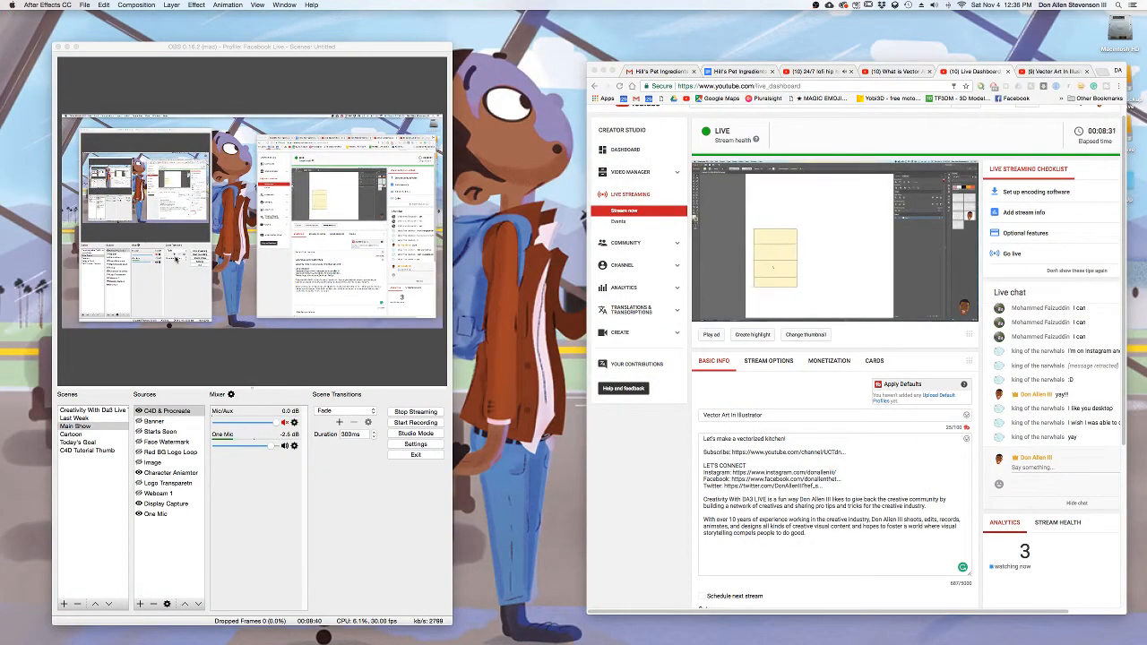
pyautogui.hotkey('ctrl', 'Up')
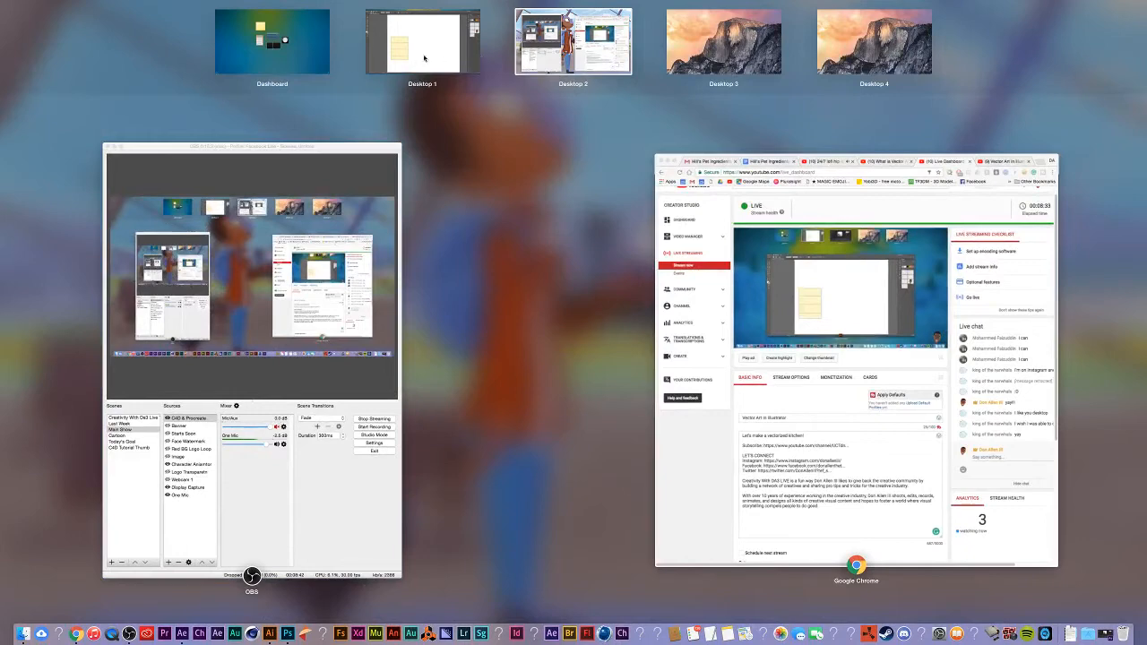
pyautogui.click(424, 58)
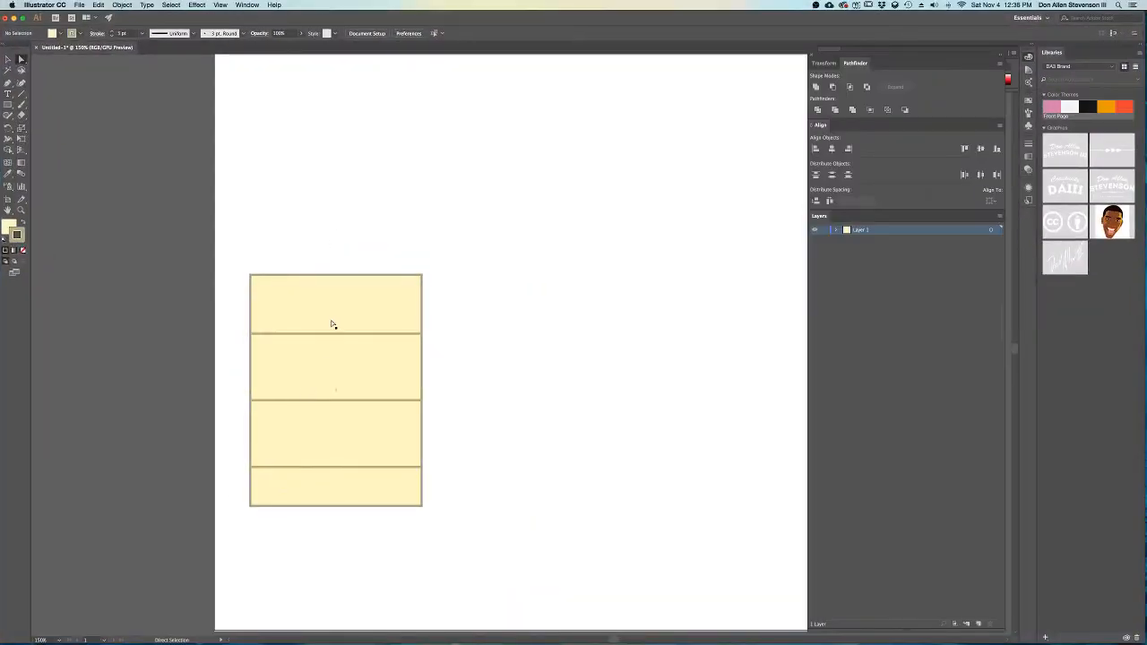
# - Change the cream rectangle's fill to neutral grey #d6d6d6
pyautogui.click(331, 325)
pyautogui.doubleClick(8, 228)
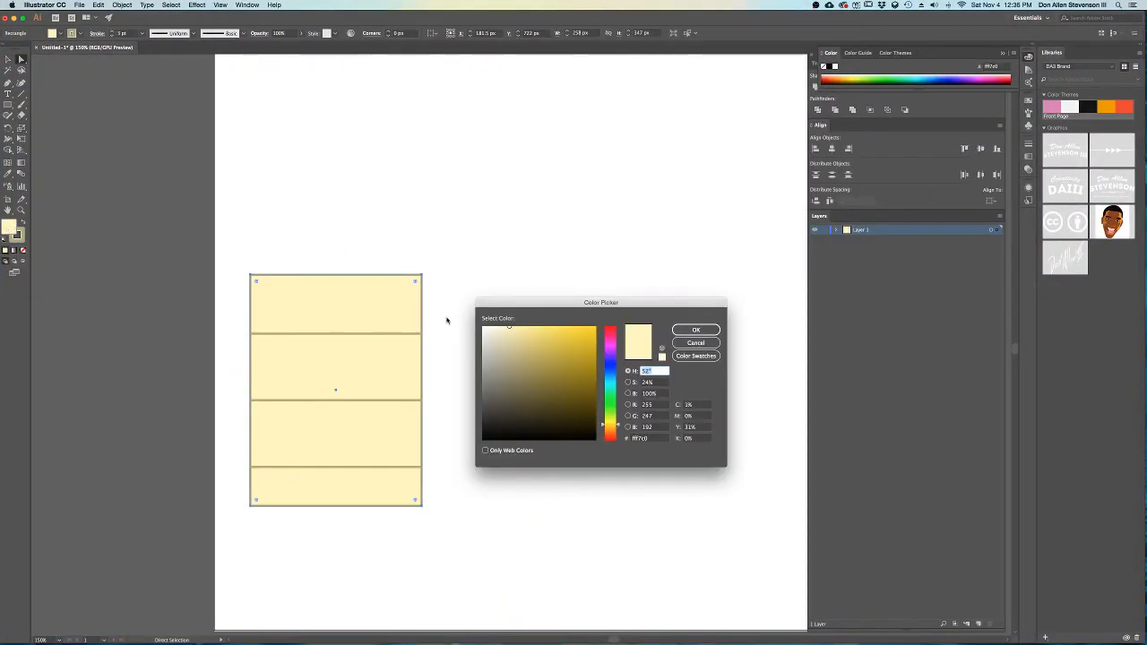
pyautogui.moveTo(491, 339); pyautogui.dragTo(475, 343)
pyautogui.click(688, 330)
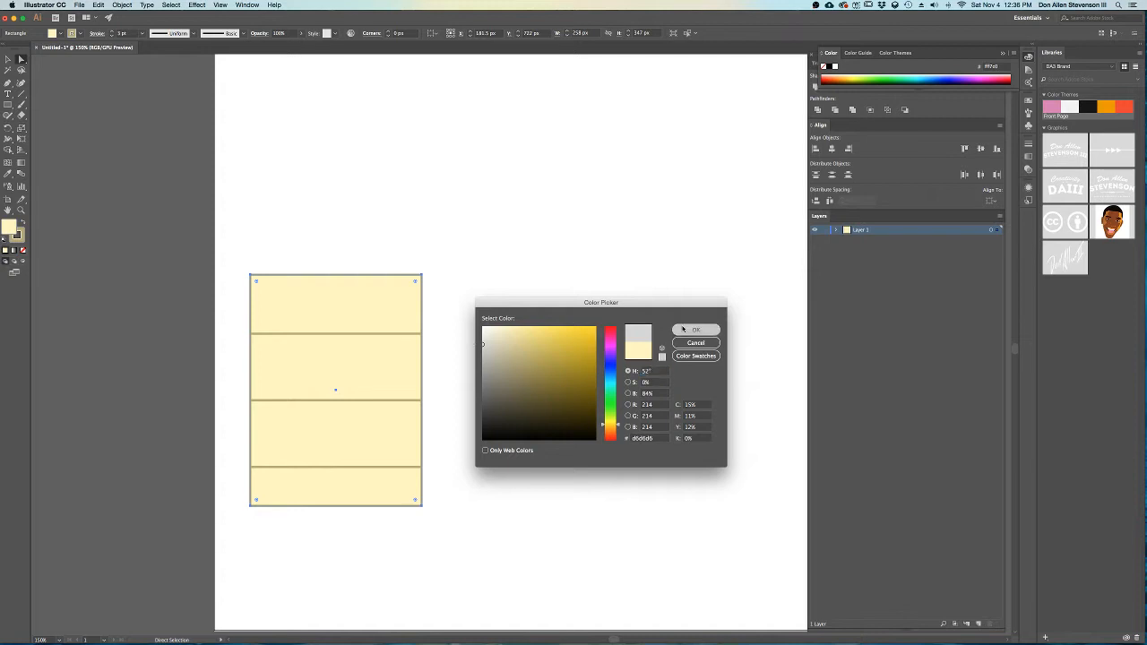
pyautogui.click(640, 314)
# - Lighten the grey rectangle's fill to #ededed and deselect it
pyautogui.click(303, 288)
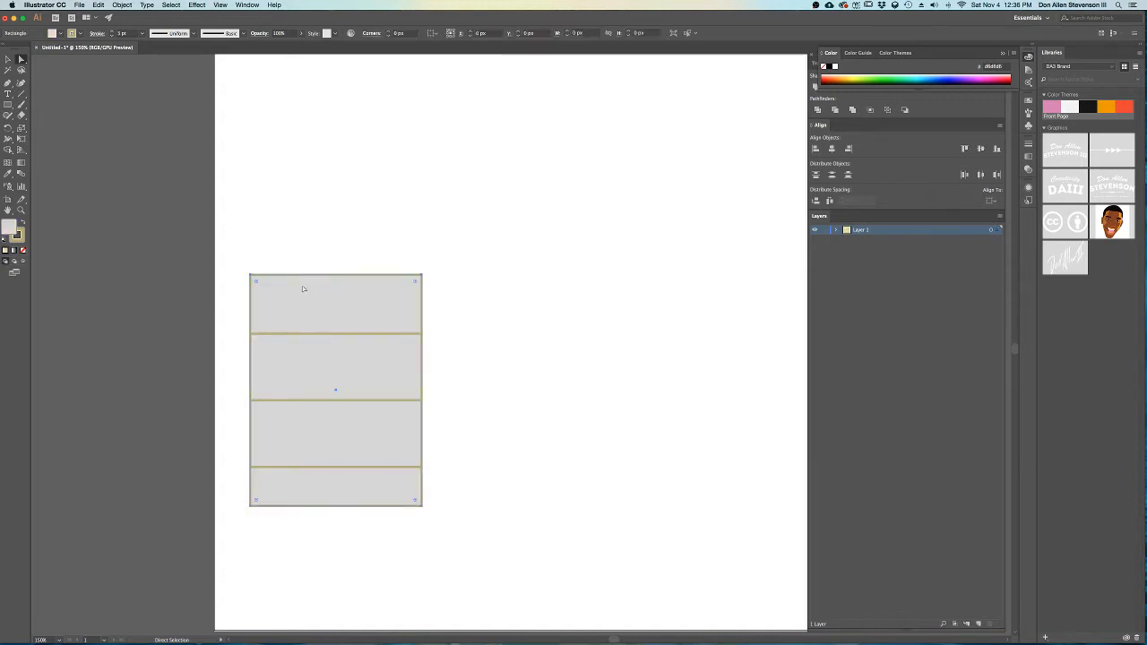
pyautogui.doubleClick(13, 234)
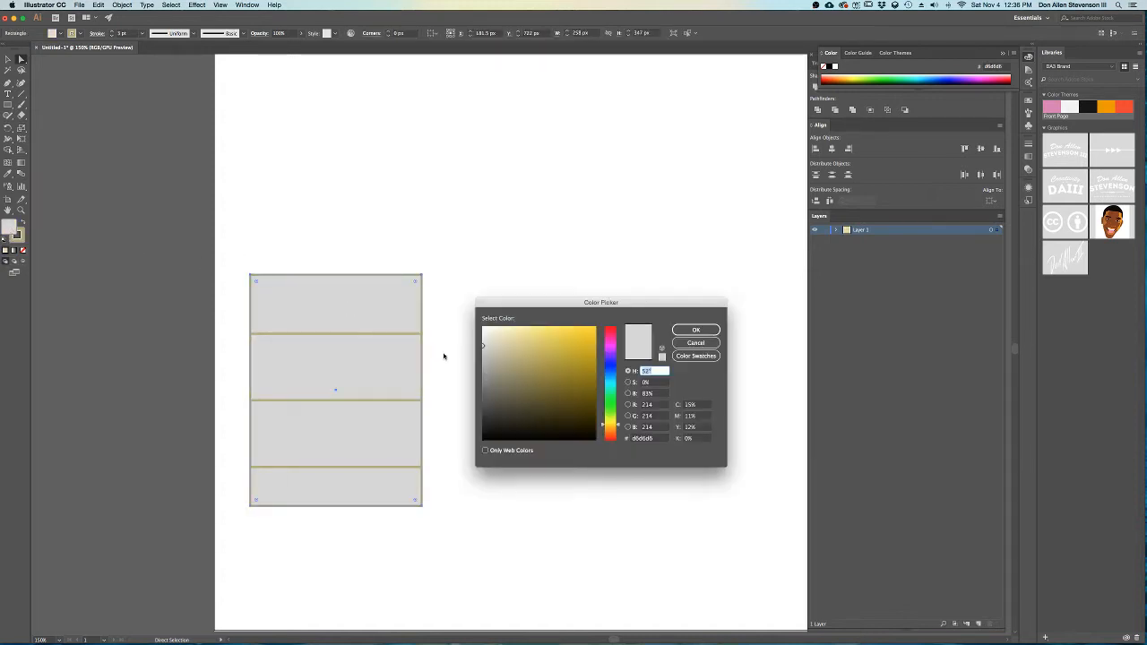
pyautogui.moveTo(484, 342); pyautogui.dragTo(470, 334)
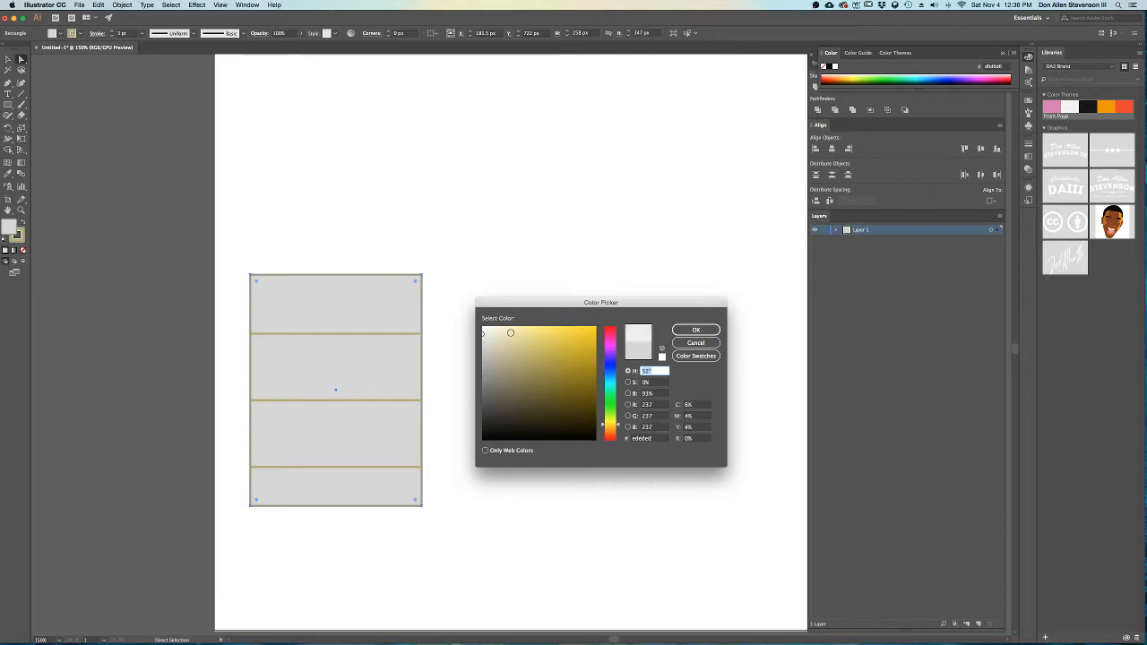
pyautogui.click(696, 330)
pyautogui.click(583, 334)
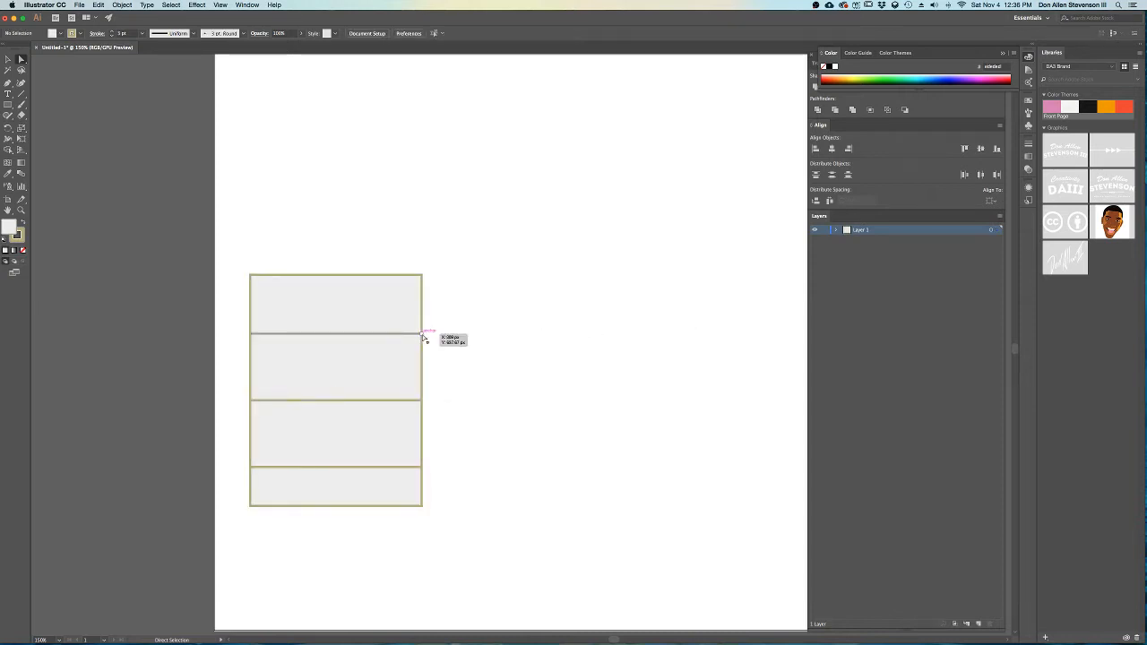
# - Set the rectangle's stroke colour to medium grey #878787
pyautogui.click(354, 313)
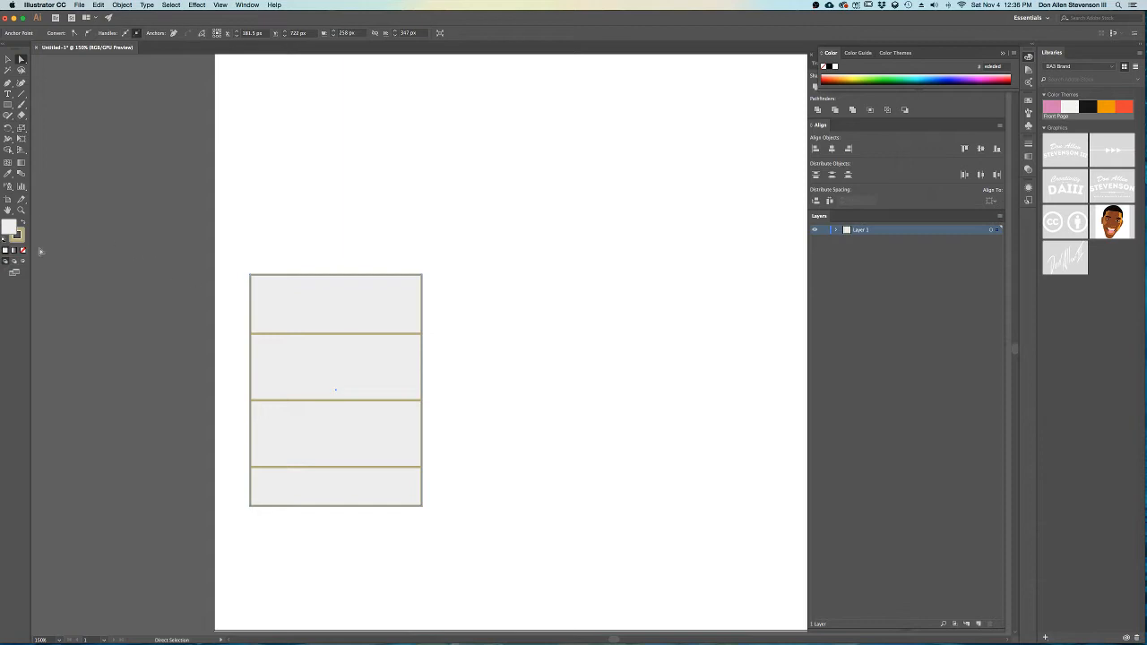
pyautogui.doubleClick(20, 238)
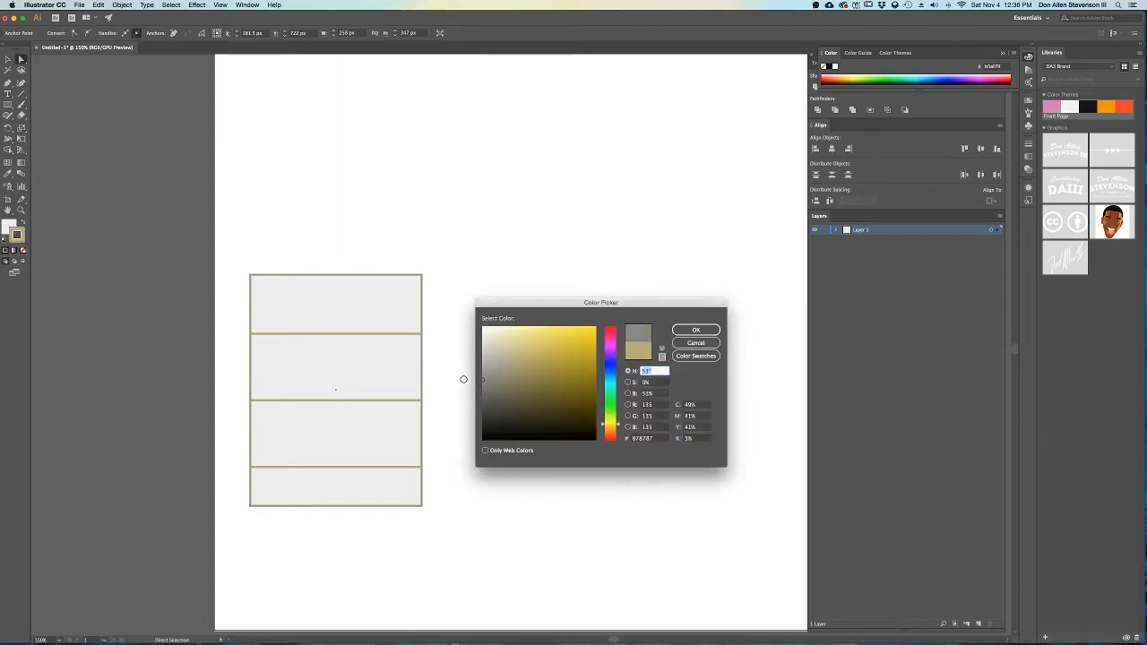
pyautogui.click(698, 344)
pyautogui.click(468, 329)
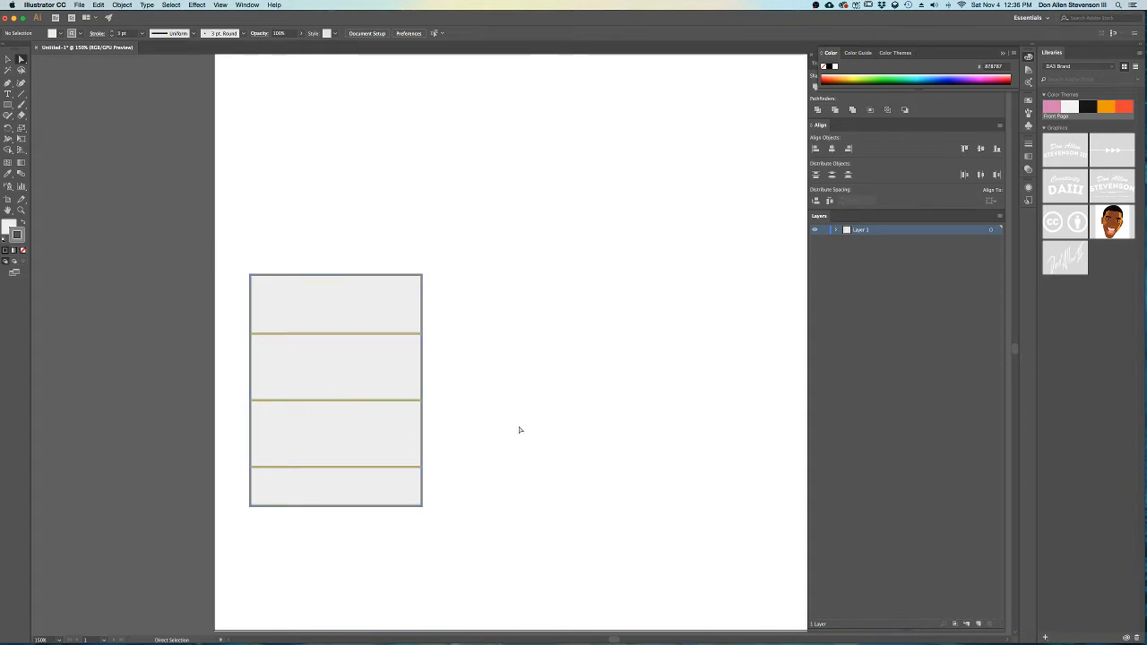
# - Match the three horizontal divider lines to the rectangle's grey appearance with the Eyedropper, and deselect them
pyautogui.moveTo(489, 430); pyautogui.dragTo(571, 430)
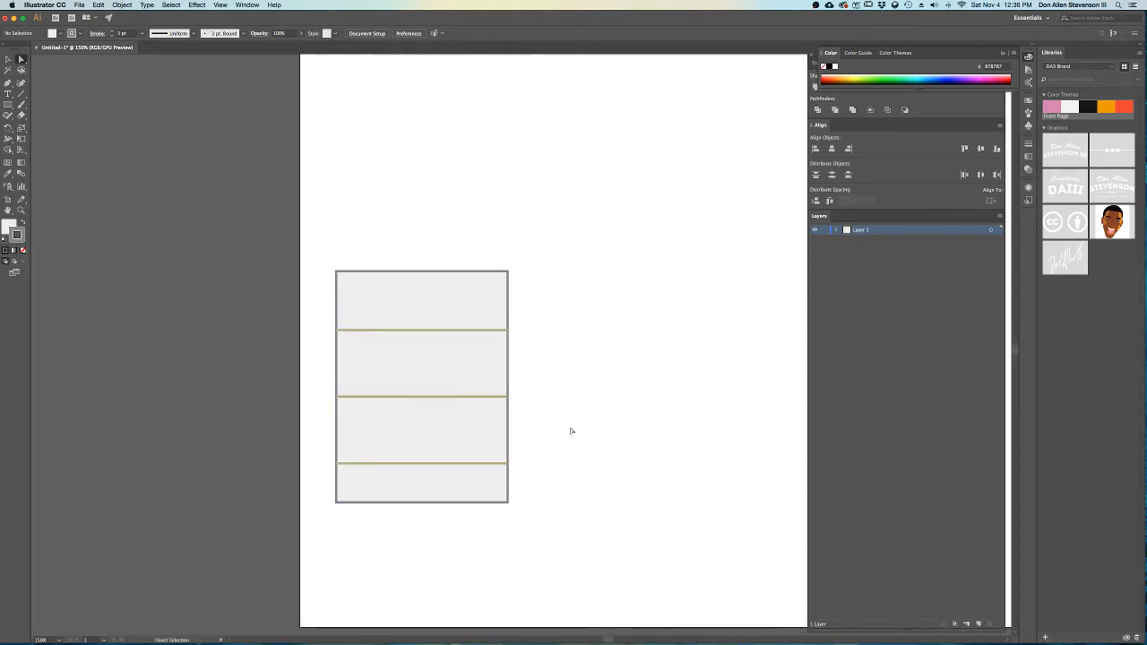
pyautogui.click(451, 330)
pyautogui.keyDown('shift'); pyautogui.click(445, 397); pyautogui.keyUp('shift')
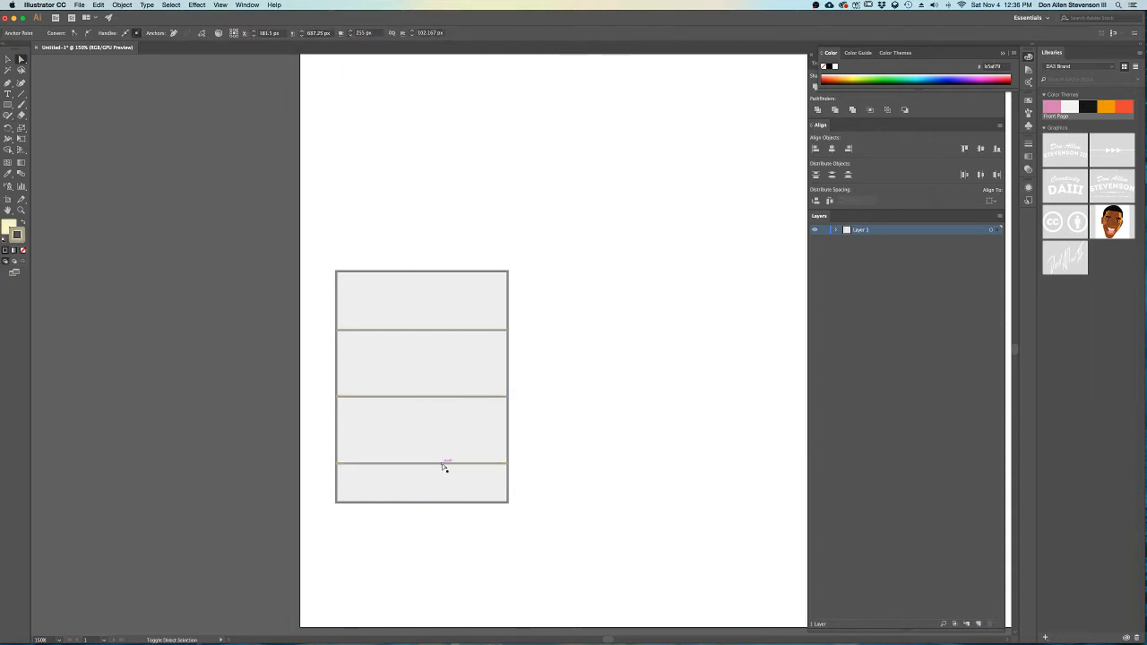
pyautogui.keyDown('shift'); pyautogui.click(440, 464); pyautogui.keyUp('shift')
pyautogui.press('i')
pyautogui.click(475, 289)
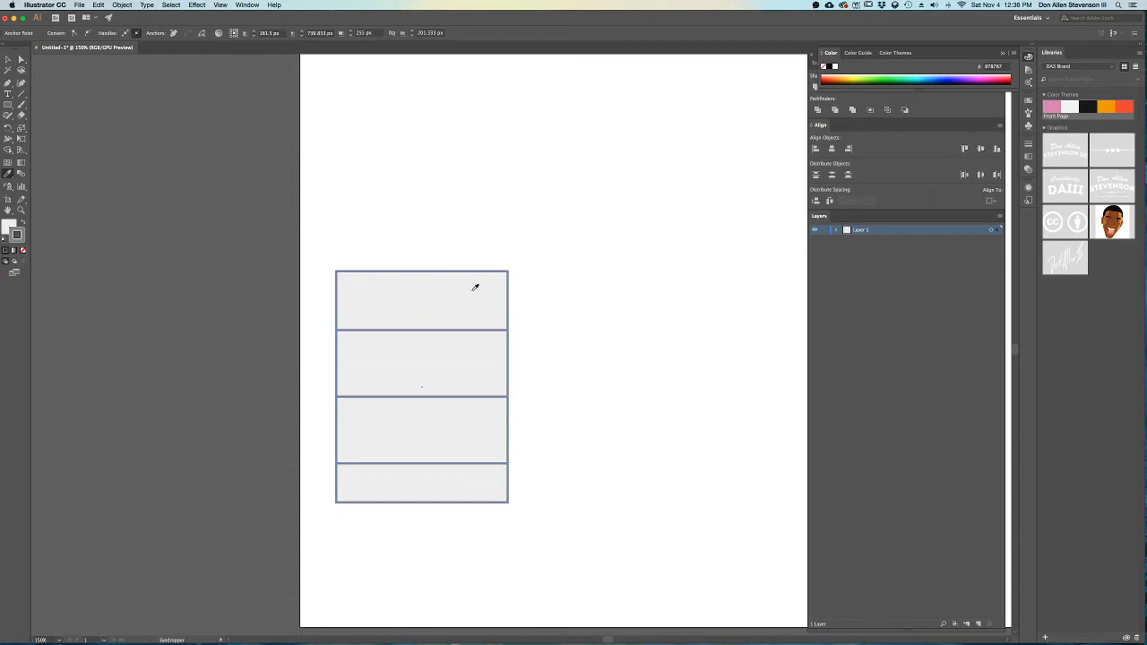
pyautogui.press('v')
pyautogui.click(615, 444)
# - Select the rectangle with its divider lines and rename their layer as Drawer
pyautogui.press('super+1')
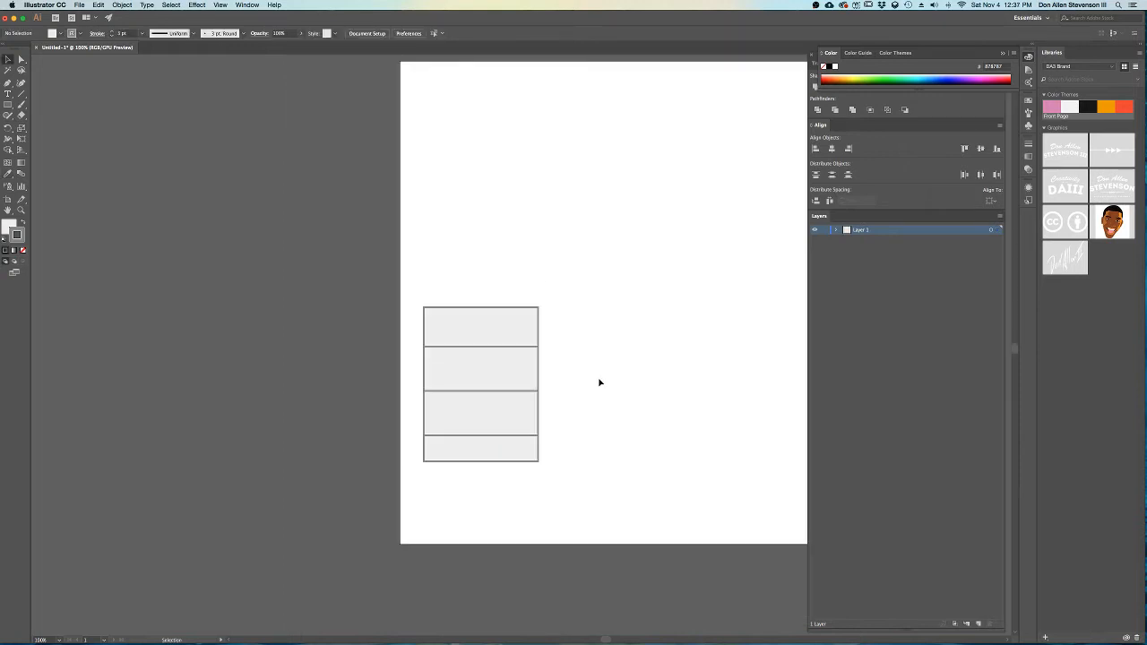
pyautogui.moveTo(600, 382); pyautogui.dragTo(477, 371)
pyautogui.moveTo(291, 286); pyautogui.dragTo(450, 478)
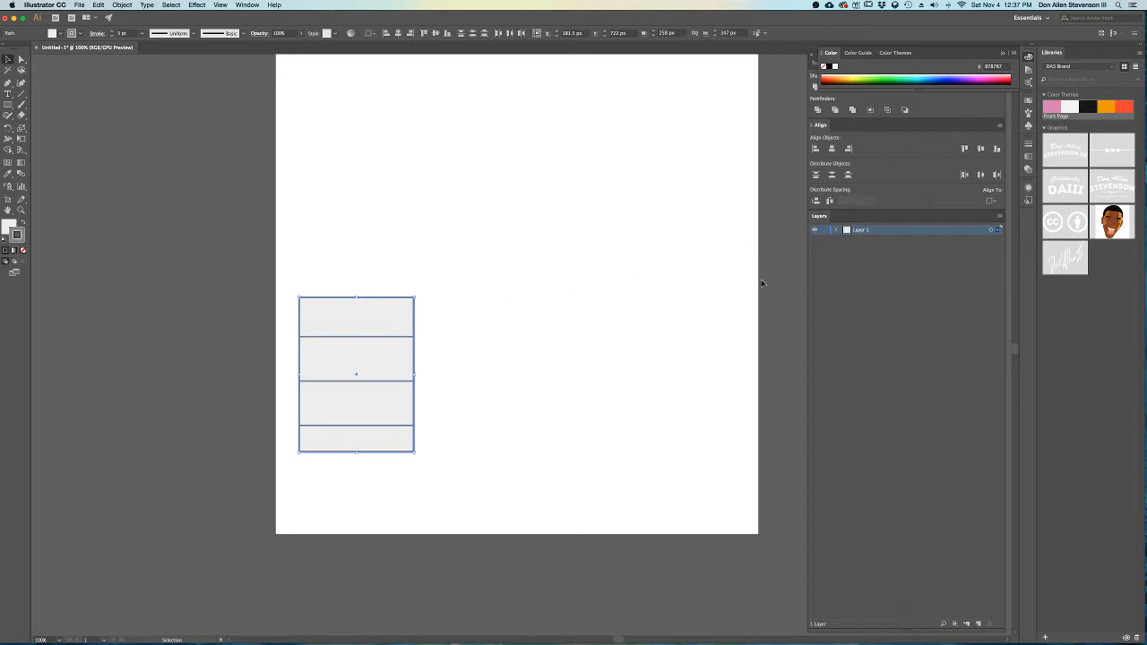
pyautogui.doubleClick(860, 230)
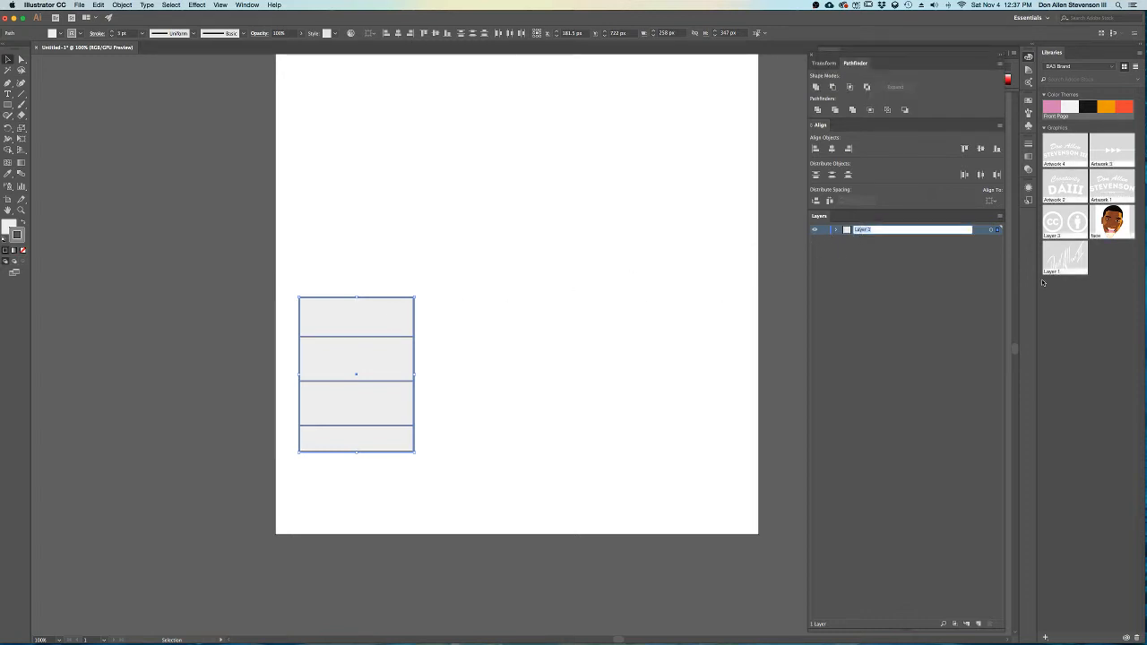
pyautogui.write('Drawer')
pyautogui.press('Return')
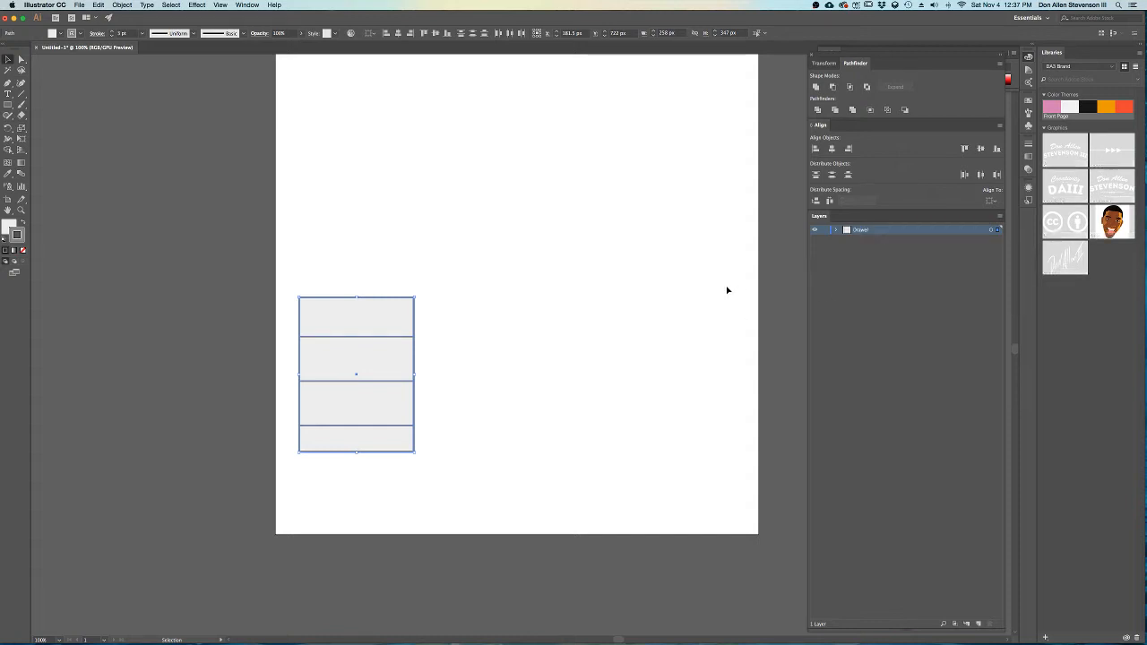
# - Draw a horizontal line about 46.5 px long with the Pen tool on the empty artboard beside the drawers
pyautogui.click(259, 324)
pyautogui.scroll(2, 319, 325)
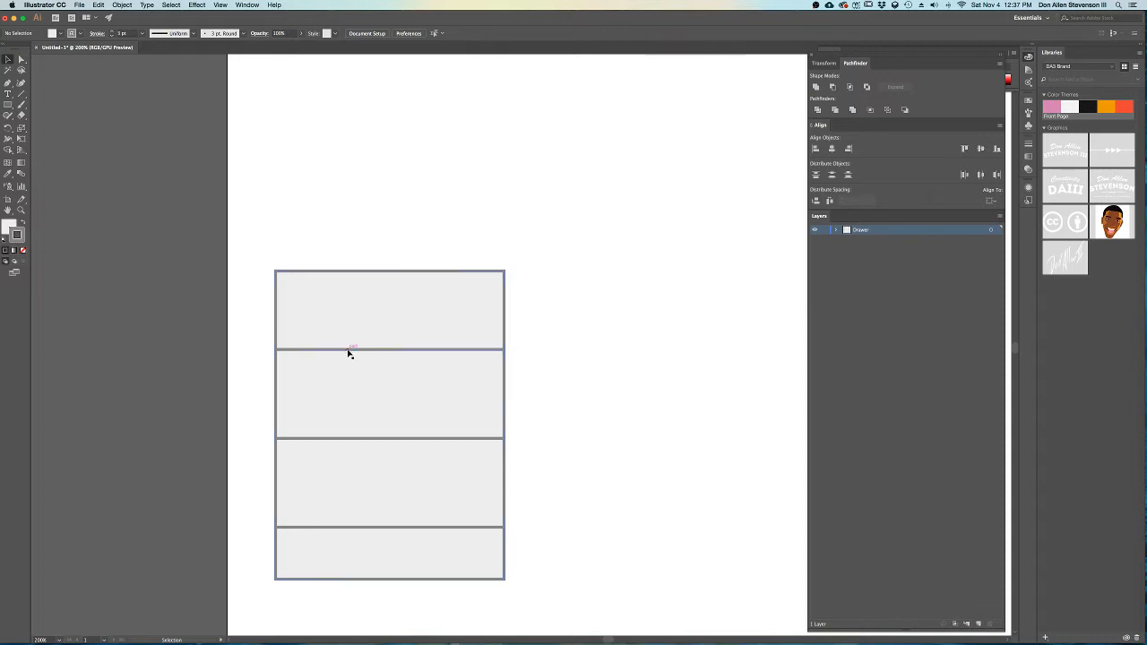
pyautogui.click(7, 86)
pyautogui.click(583, 302)
pyautogui.click(624, 302)
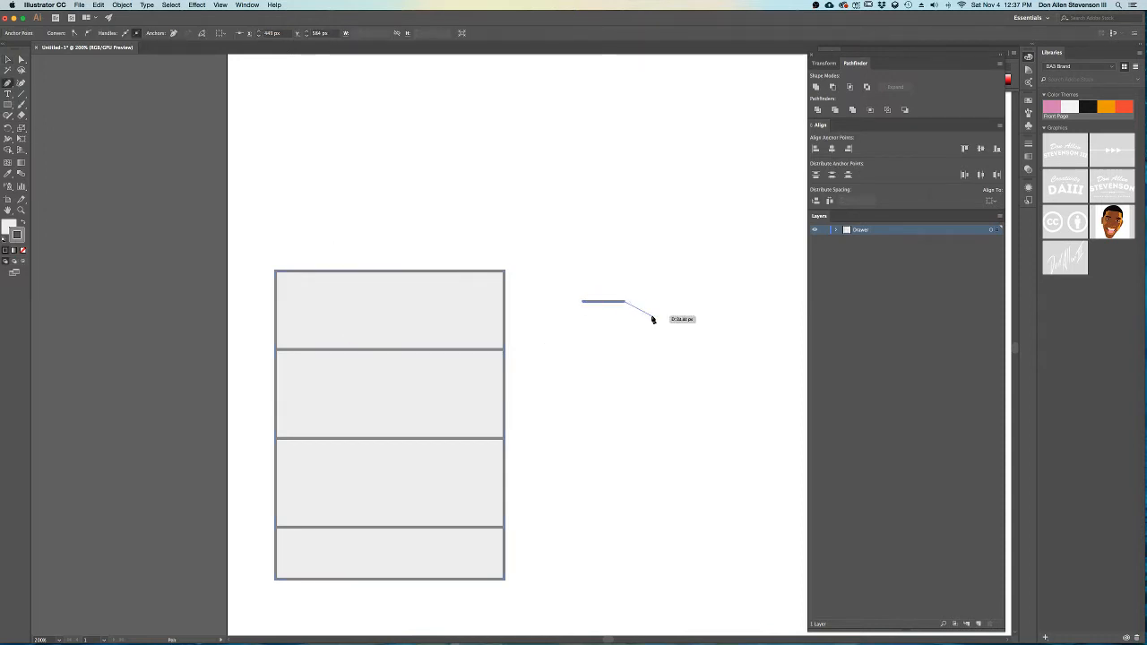
pyautogui.press('Escape')
# - Select the short handle line and set its stroke weight to 5 pt
pyautogui.scroll(6, 619, 299)
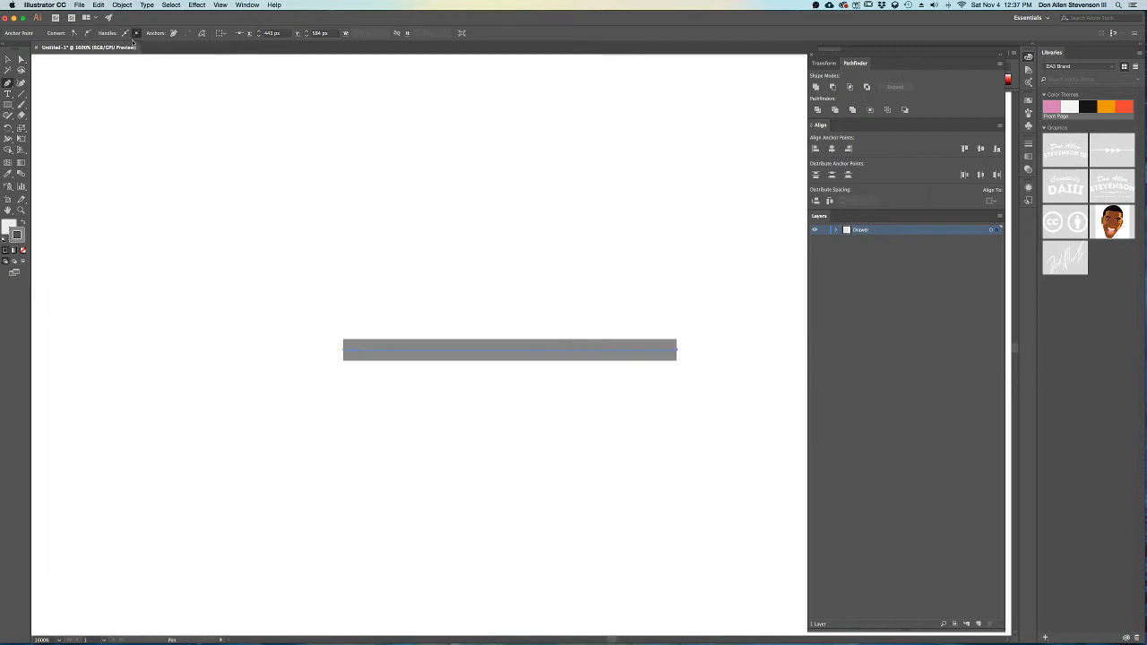
pyautogui.press('a')
pyautogui.click(410, 367)
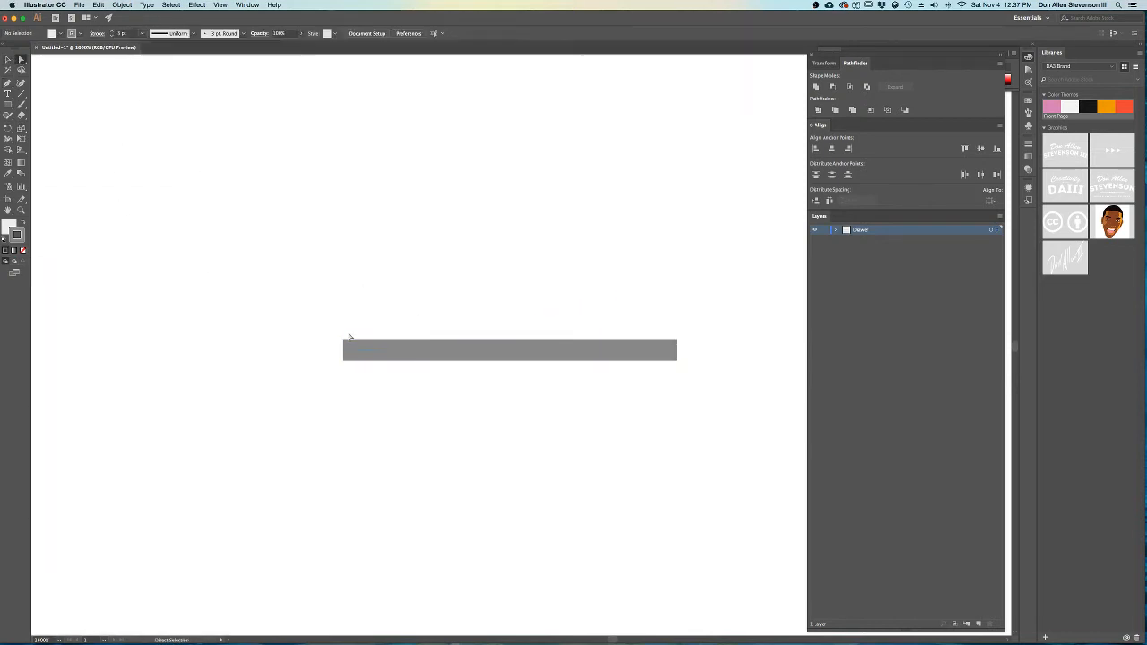
pyautogui.click(399, 350)
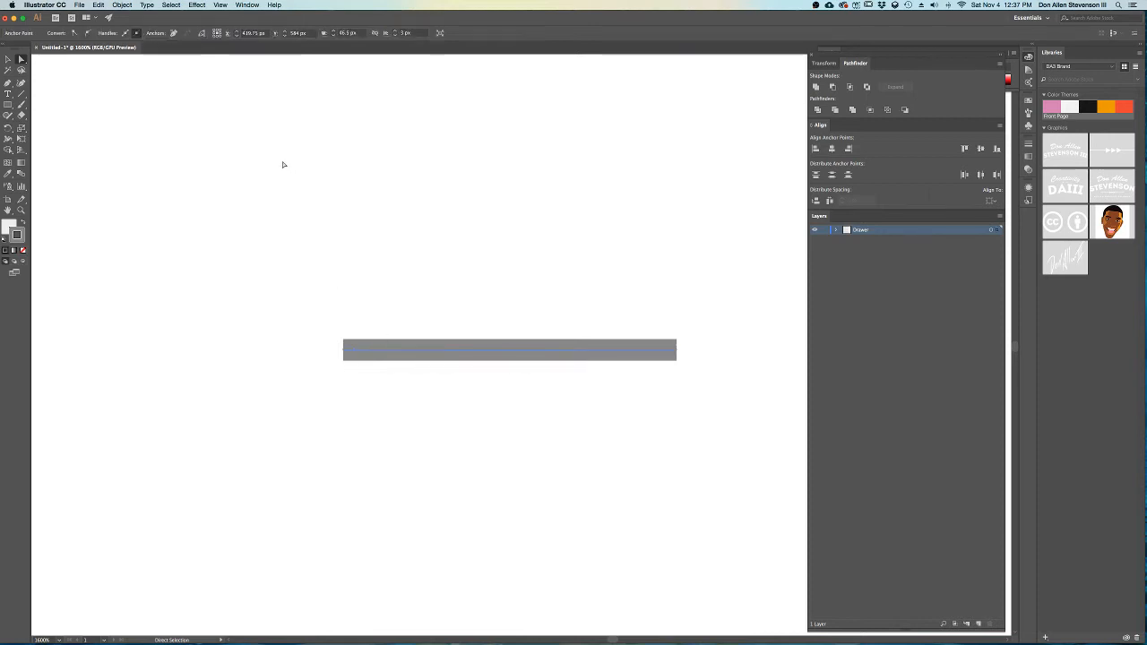
pyautogui.click(8, 59)
pyautogui.click(589, 371)
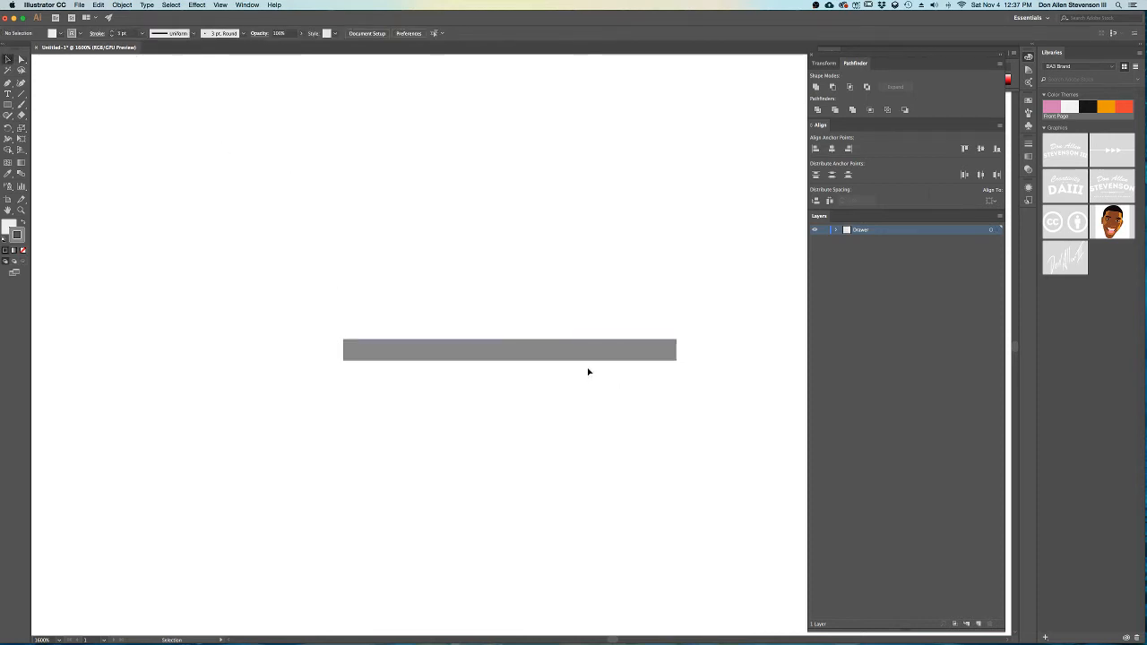
pyautogui.click(576, 354)
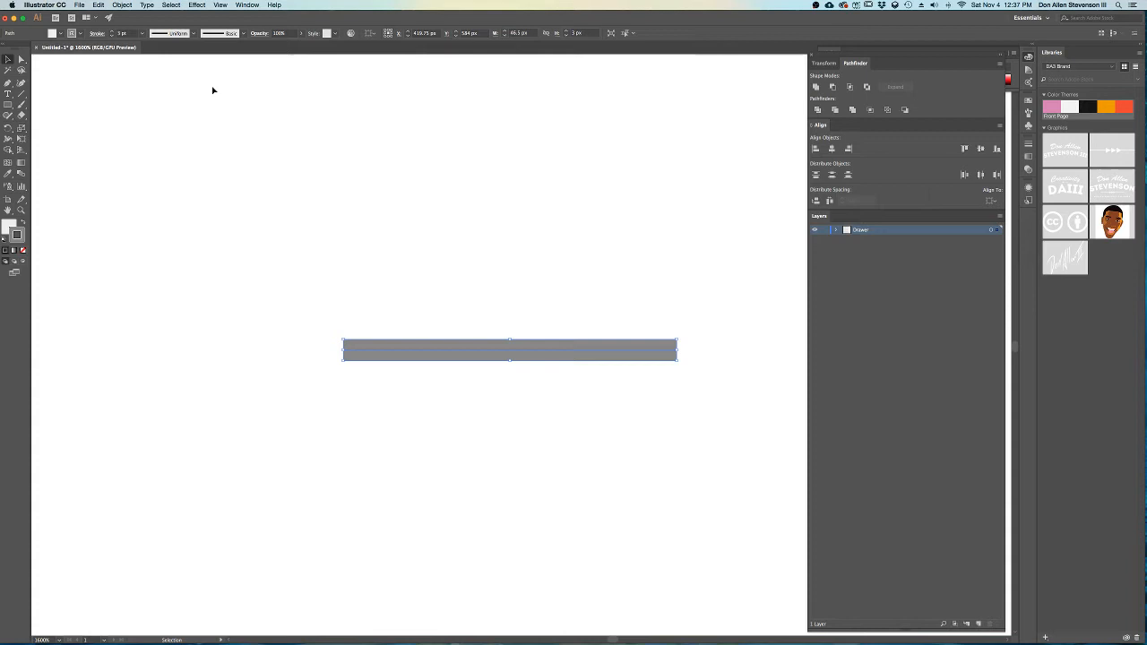
pyautogui.click(113, 33)
pyautogui.click(113, 32)
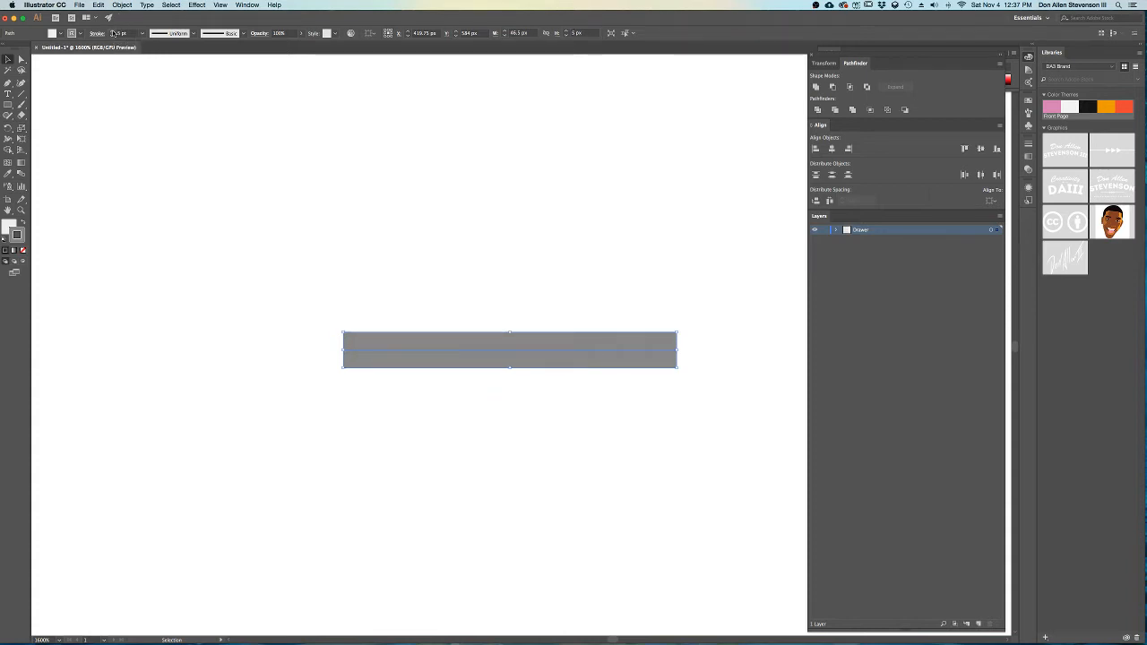
# - Give the short handle line round caps and inspect its rounded end
pyautogui.click(97, 33)
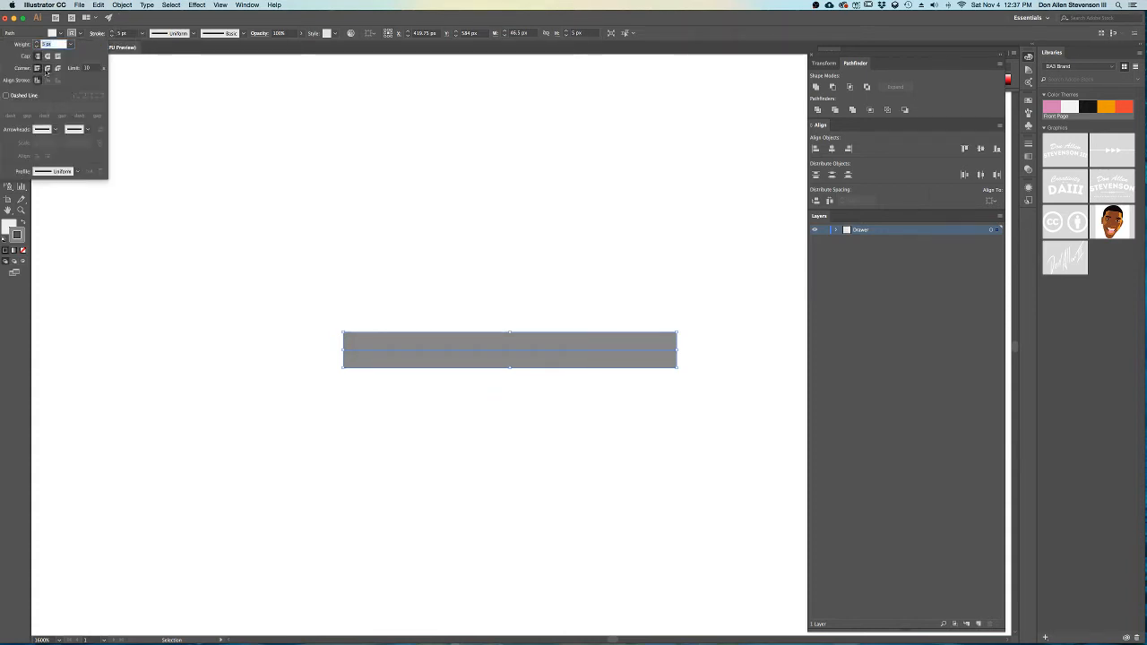
pyautogui.click(48, 56)
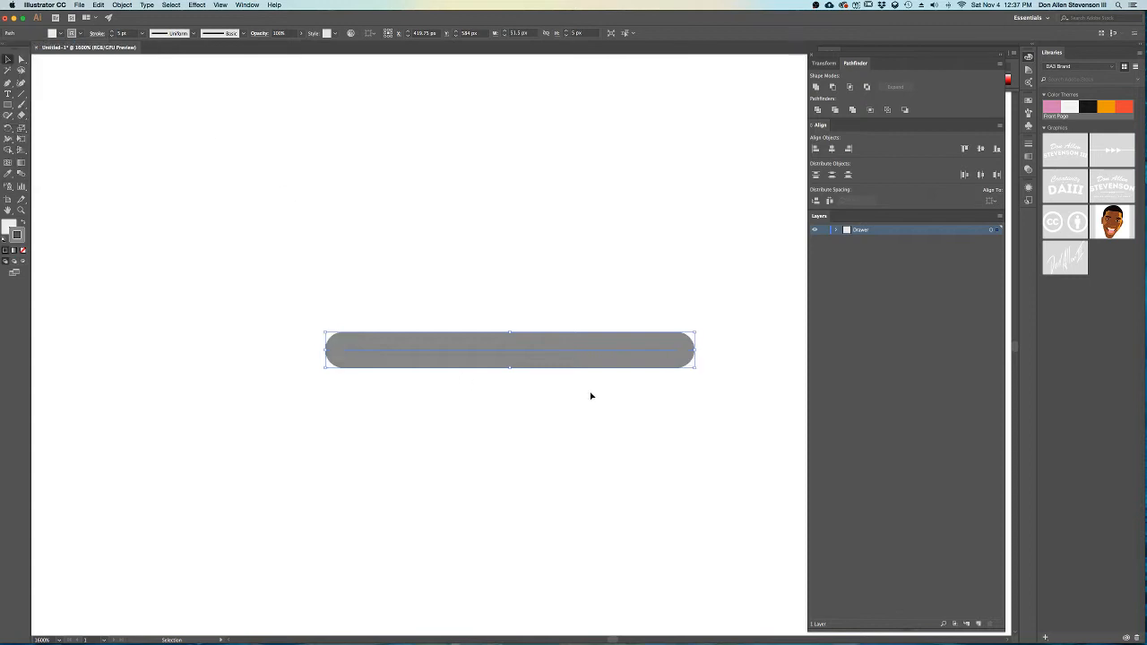
pyautogui.scroll(2, 691, 357)
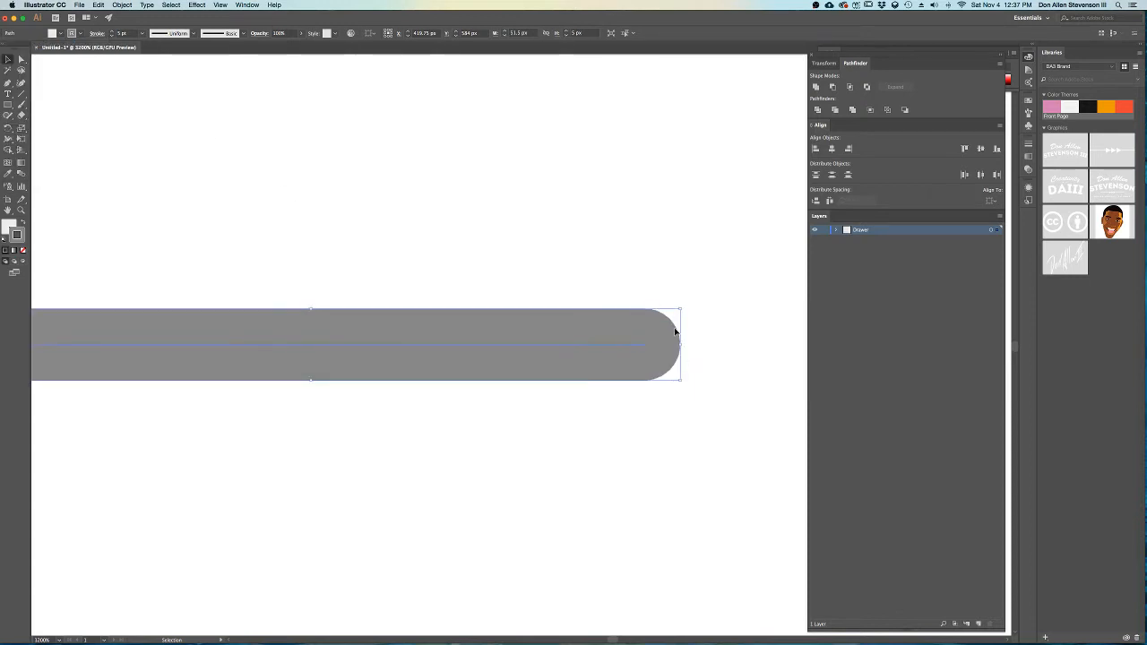
# - Place the handle line in the uppermost drawer section, centred horizontally at X 181.5 px and Y 574 px
pyautogui.scroll(-4, 310, 264)
pyautogui.scroll(-3, 310, 266)
pyautogui.moveTo(327, 262); pyautogui.dragTo(303, 300)
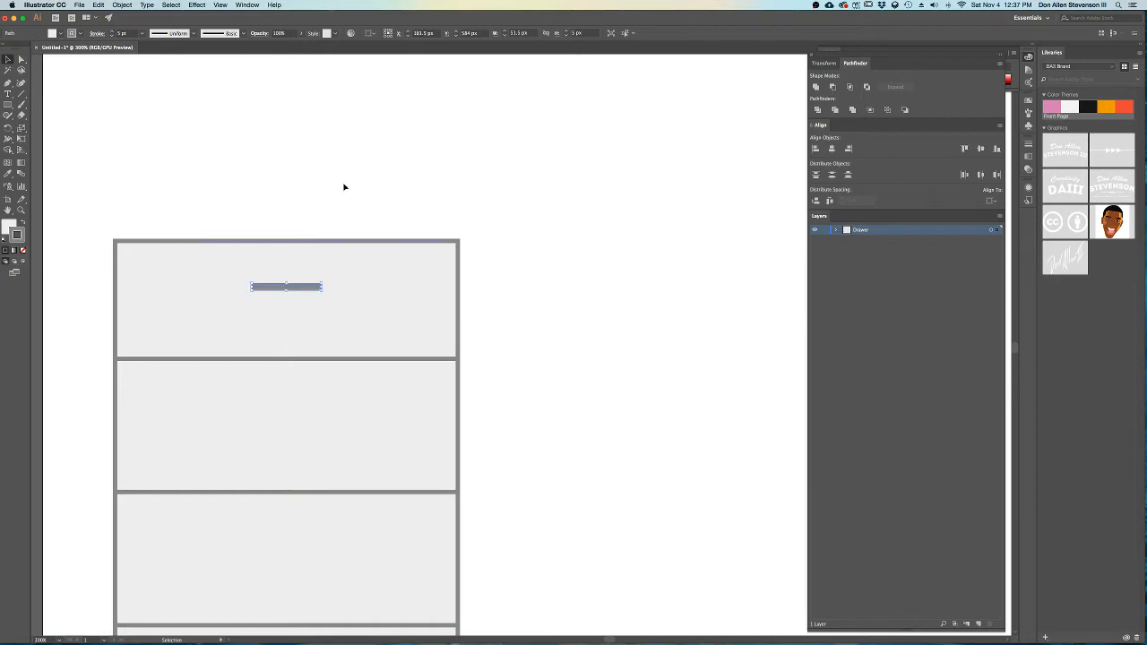
pyautogui.press('Up')
pyautogui.press('Up')
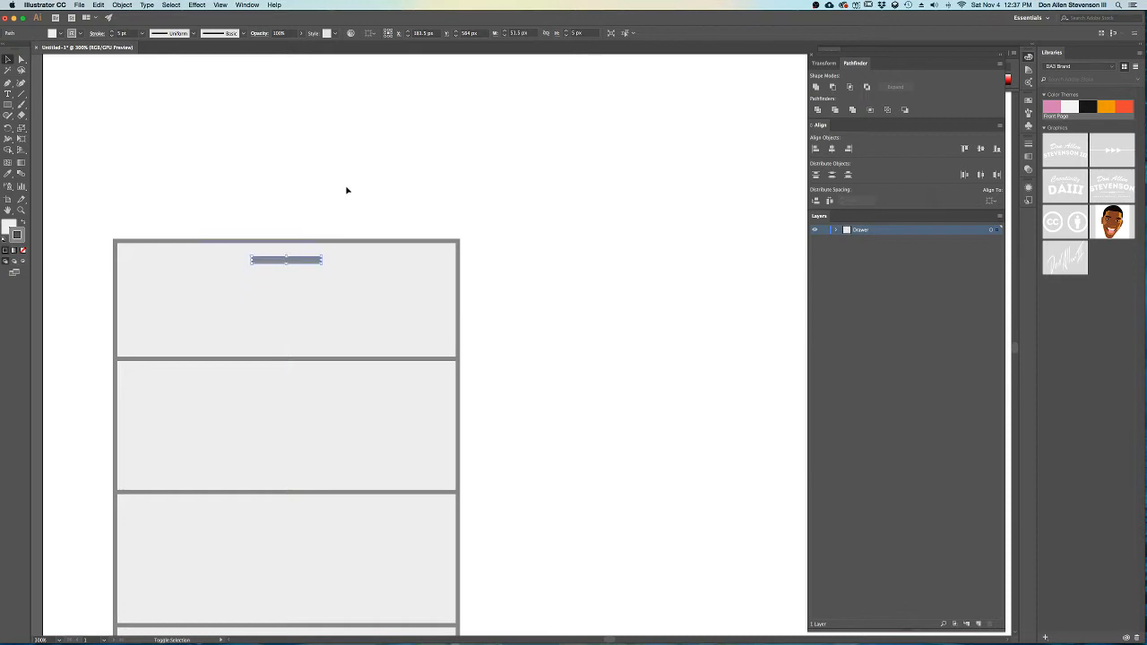
pyautogui.press('Down')
# - Check the Smart Guides setting and deselect the handle line
pyautogui.click(248, 5)
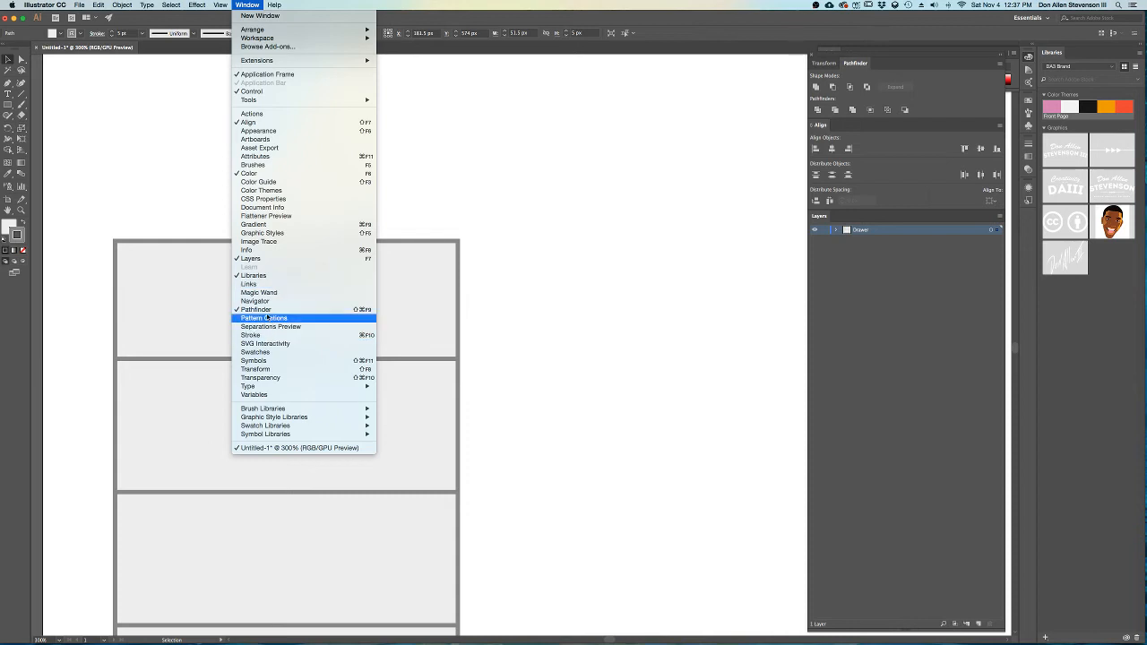
pyautogui.moveTo(220, 5)
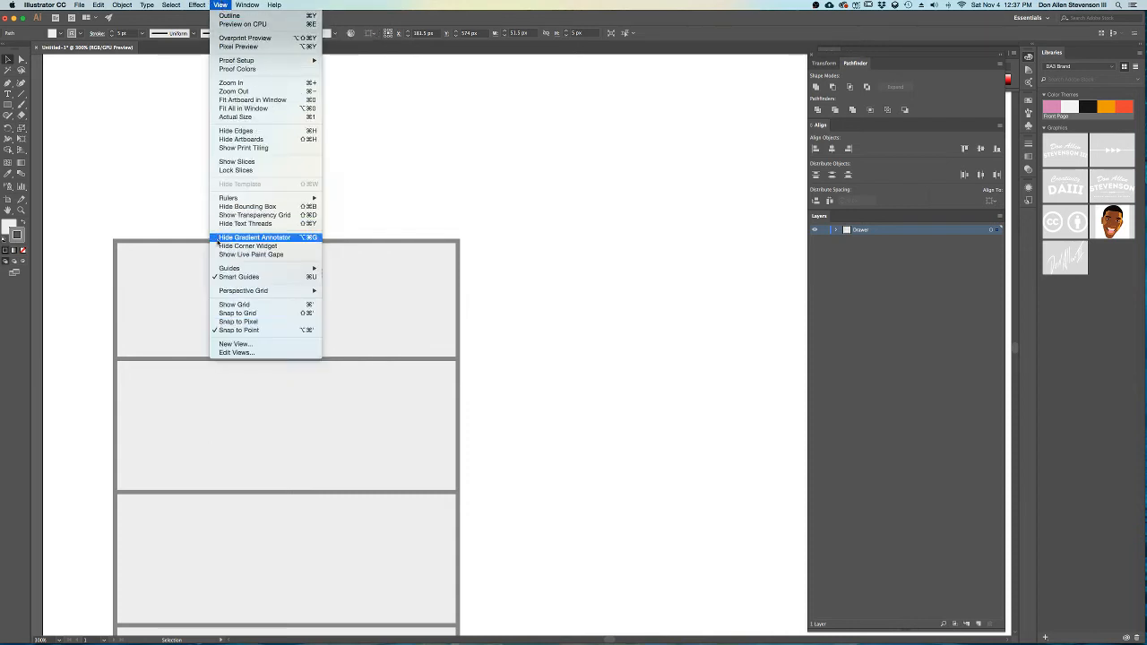
pyautogui.click(274, 279)
pyautogui.click(402, 171)
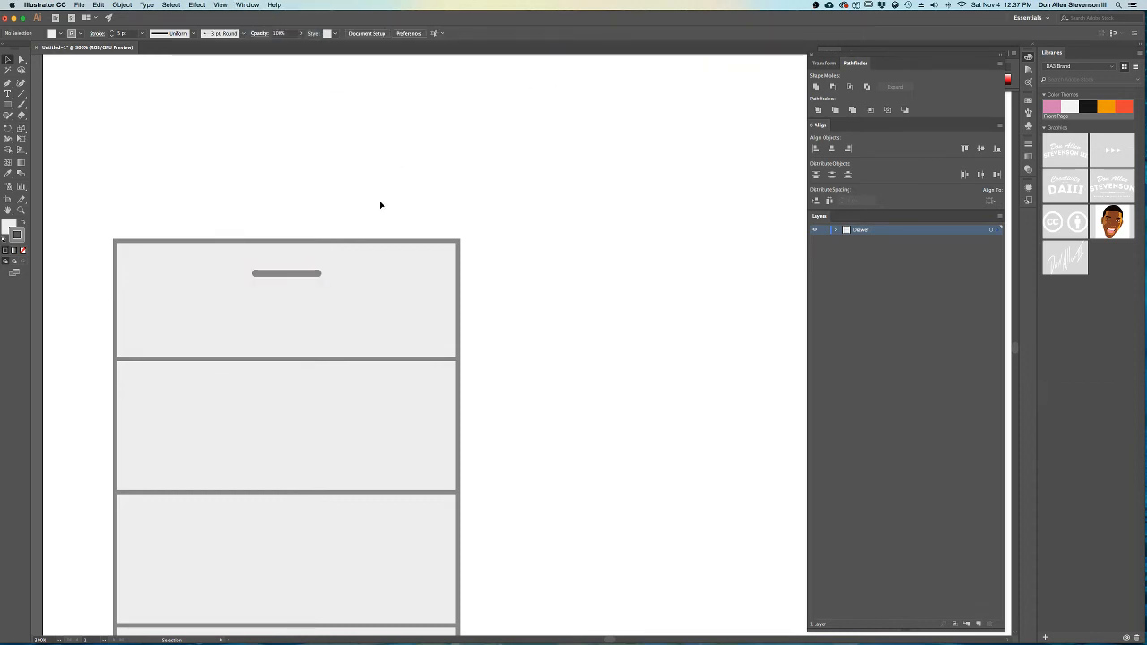
# - Widen the drawer handle to about 83 px around its centre and copy it into the three lower drawer sections
pyautogui.scroll(-2, 312, 221)
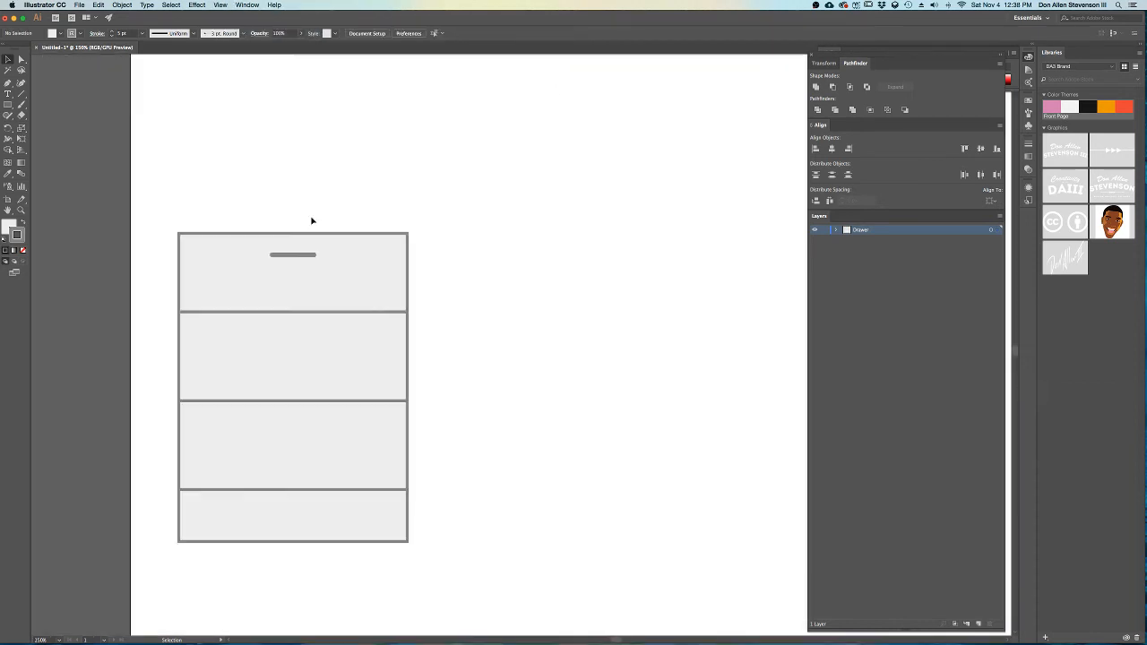
pyautogui.click(297, 259)
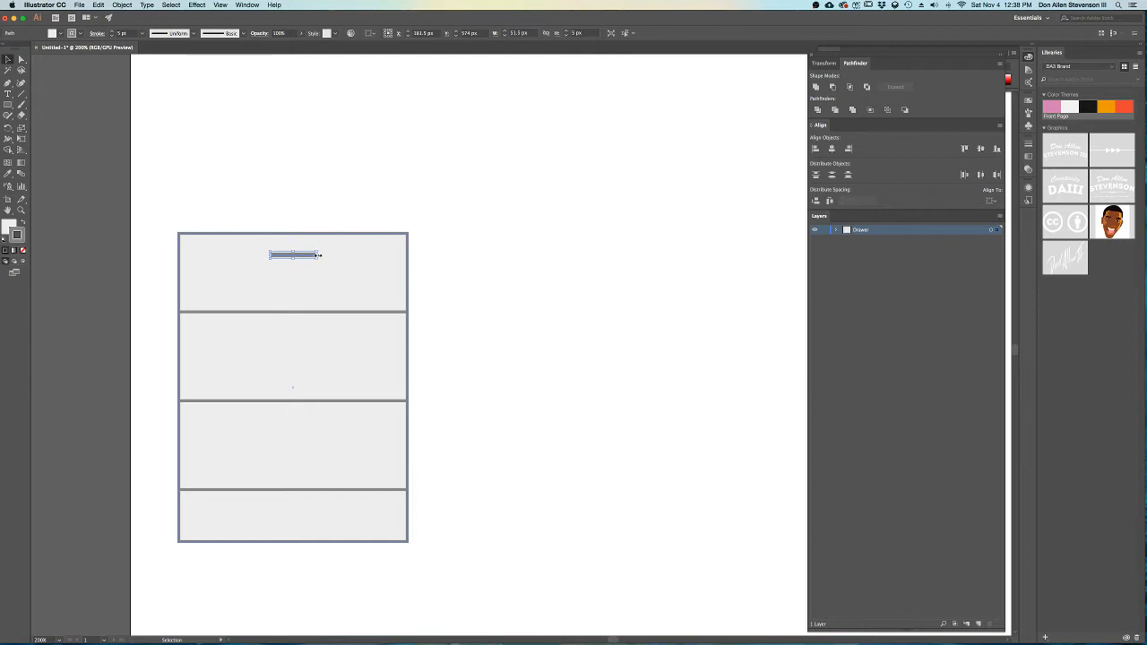
pyautogui.moveTo(318, 255); pyautogui.dragTo(299, 505)
pyautogui.click(339, 218)
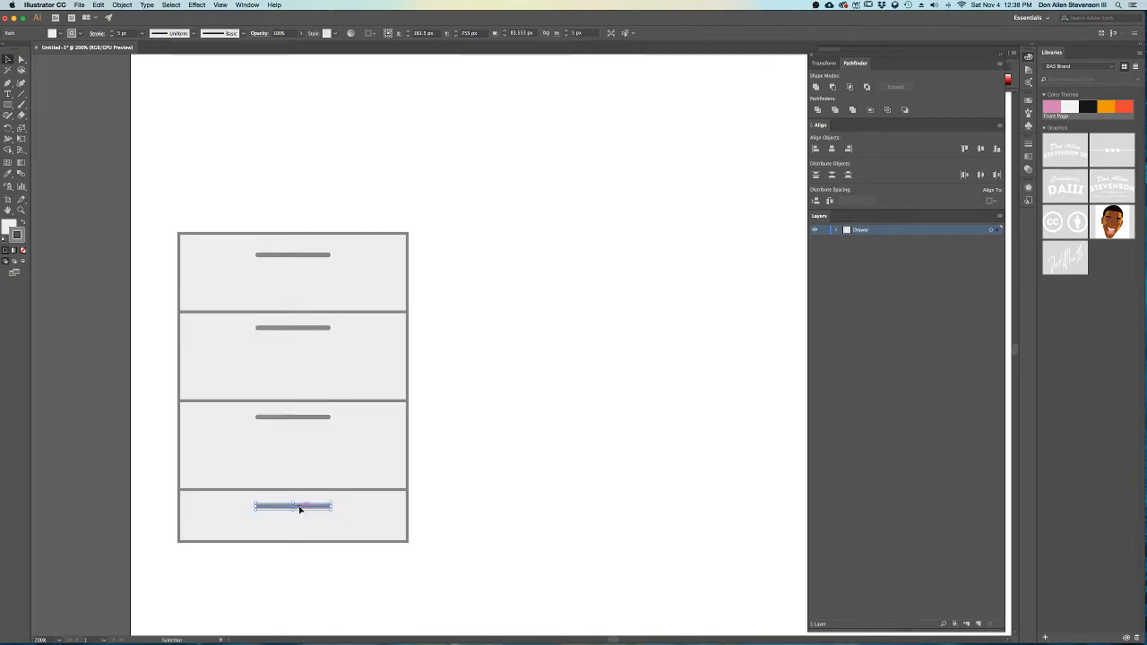
pyautogui.keyDown('shift'); pyautogui.click(312, 418); pyautogui.keyUp('shift')
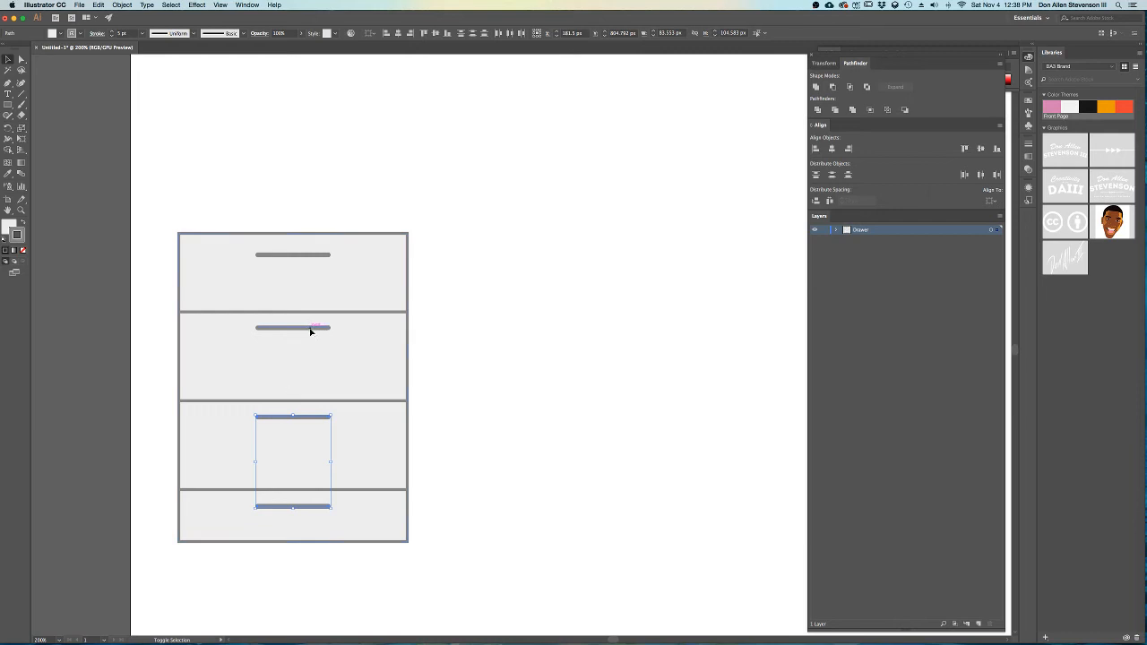
pyautogui.keyDown('shift'); pyautogui.click(311, 329); pyautogui.keyUp('shift')
pyautogui.keyDown('shift'); pyautogui.click(308, 256); pyautogui.keyUp('shift')
pyautogui.click(429, 177)
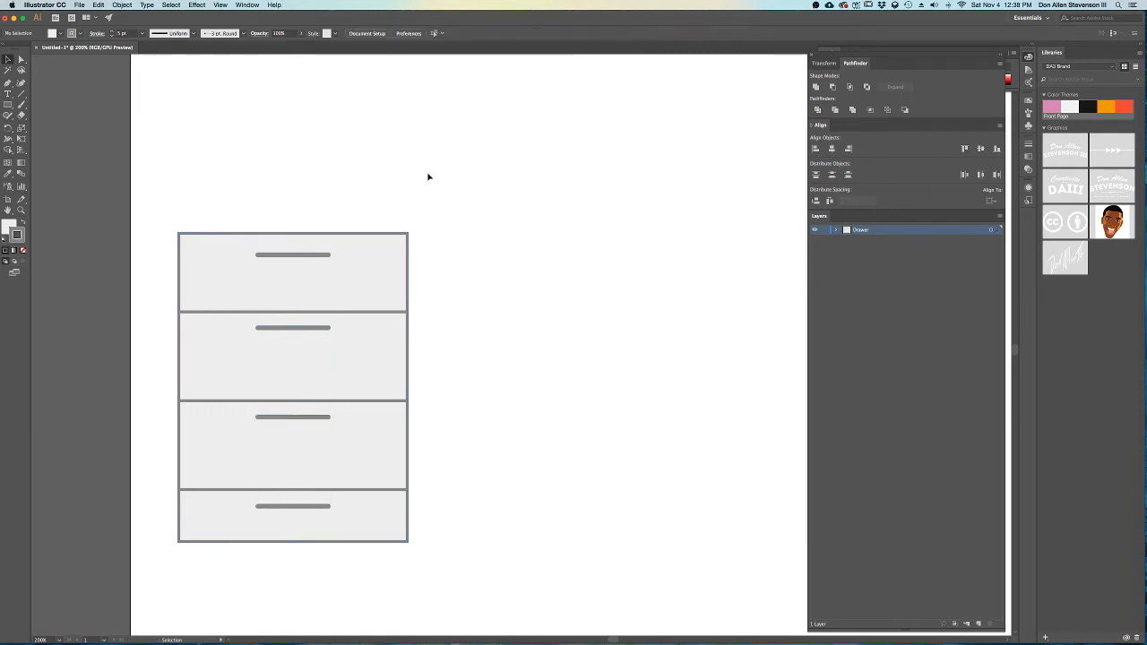
# - Duplicate the Drawer layer together with its drawer artwork
pyautogui.press('super+minus')
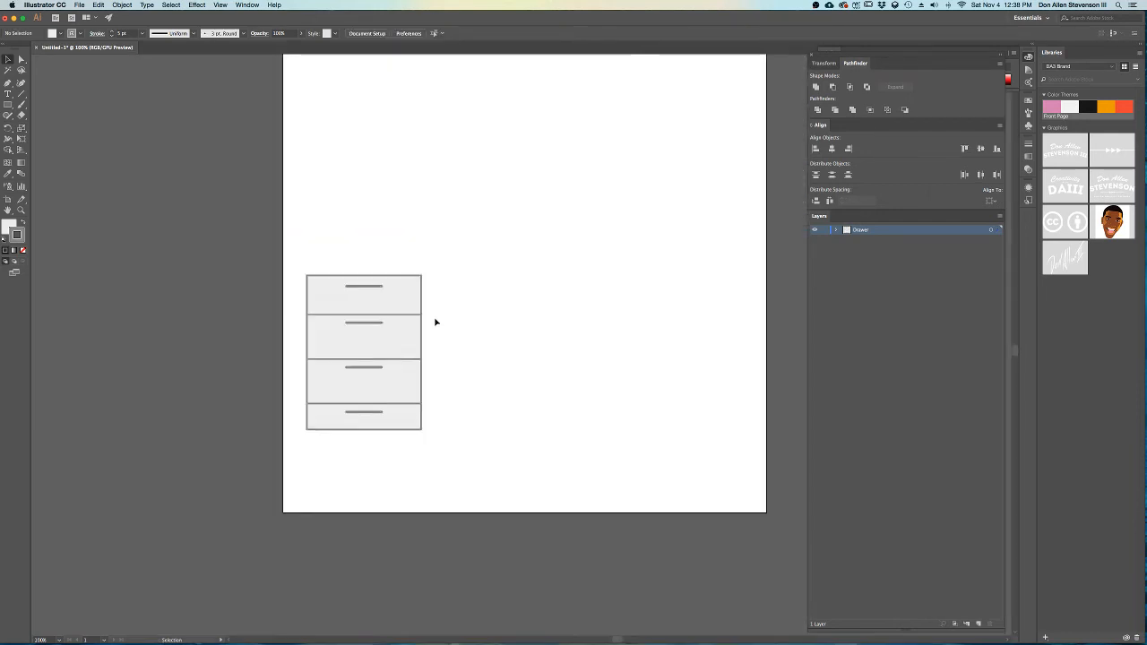
pyautogui.moveTo(520, 310); pyautogui.dragTo(403, 349)
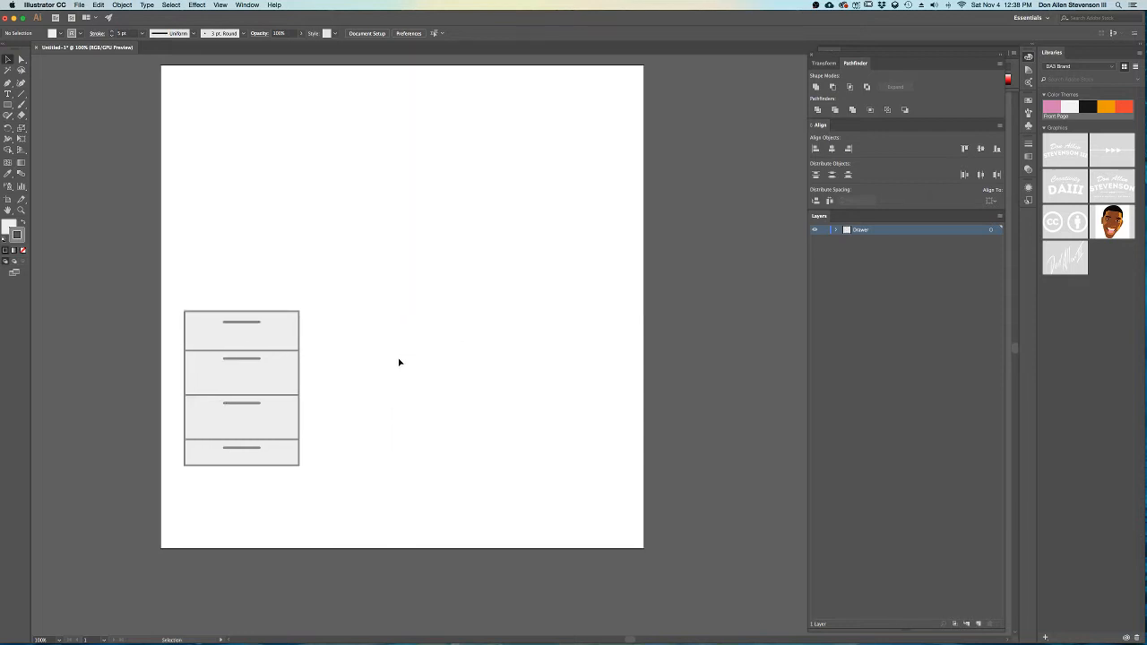
pyautogui.click(851, 258)
pyautogui.click(861, 231)
pyautogui.keyDown('super'); pyautogui.click(860, 231); pyautogui.keyUp('super')
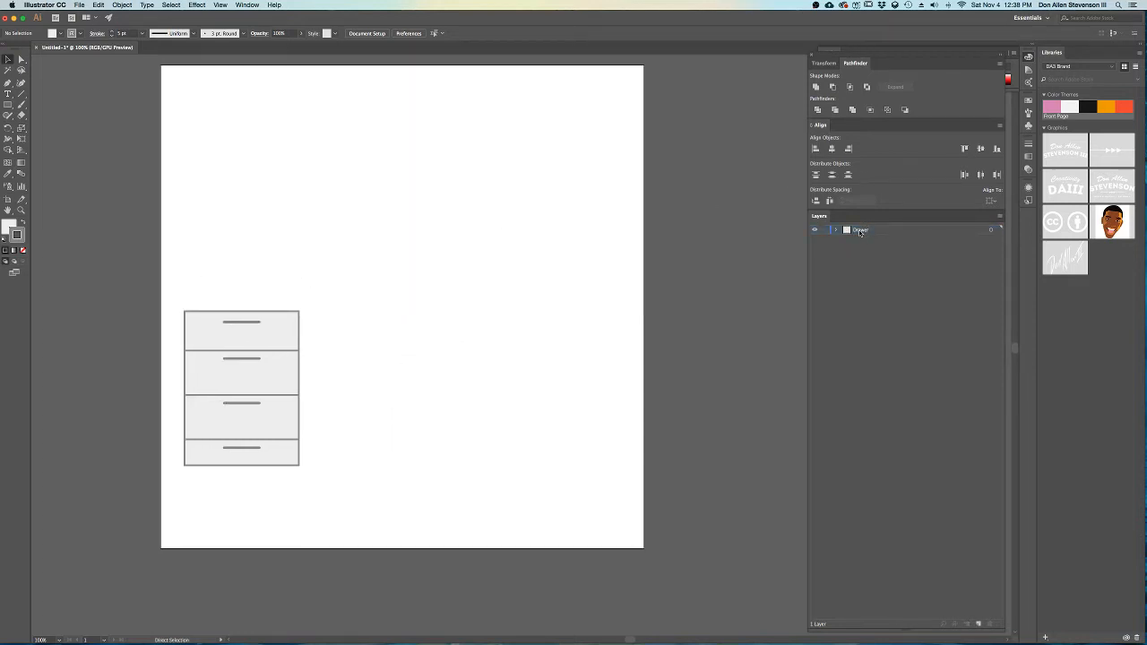
pyautogui.click(860, 231)
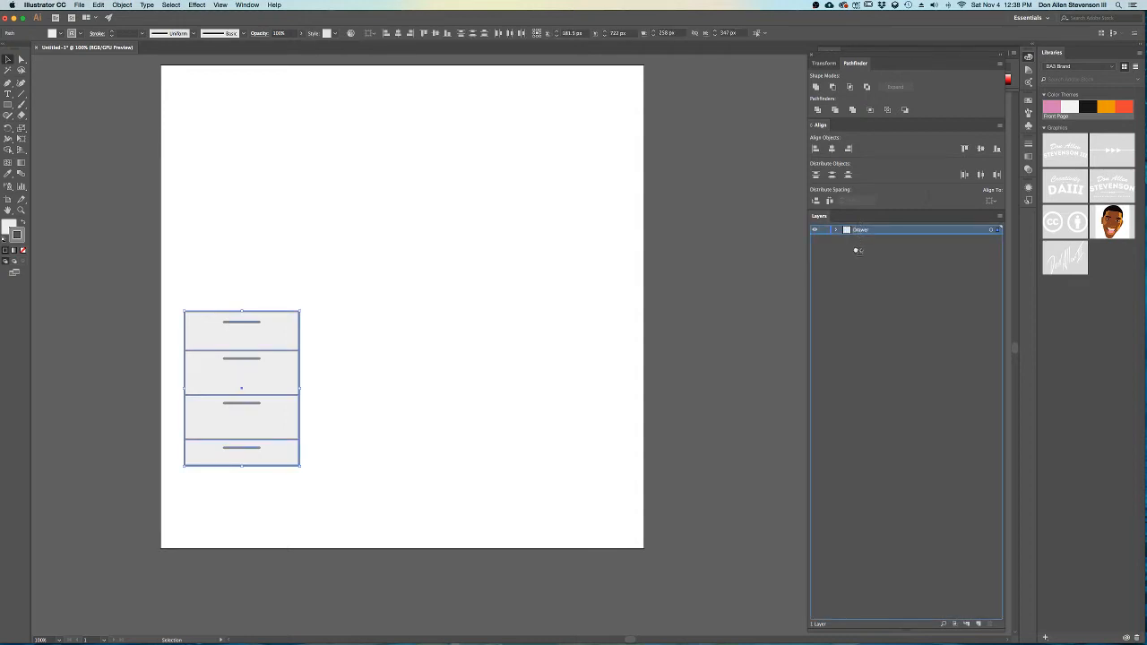
pyautogui.moveTo(858, 251); pyautogui.dragTo(858, 243)
pyautogui.click(862, 231)
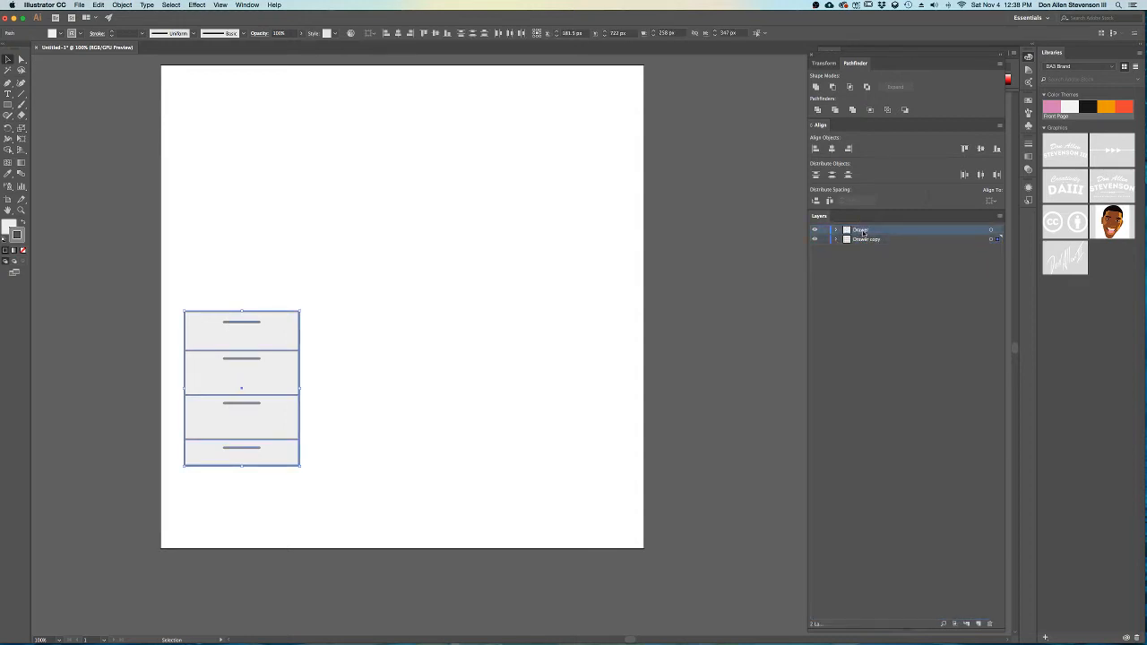
pyautogui.click(862, 239)
# - Try to move the drawer unit from the Drawer layer directly beside the duplicate, and undo the move
pyautogui.click(866, 231)
pyautogui.moveTo(278, 346); pyautogui.dragTo(382, 328)
pyautogui.click(482, 340)
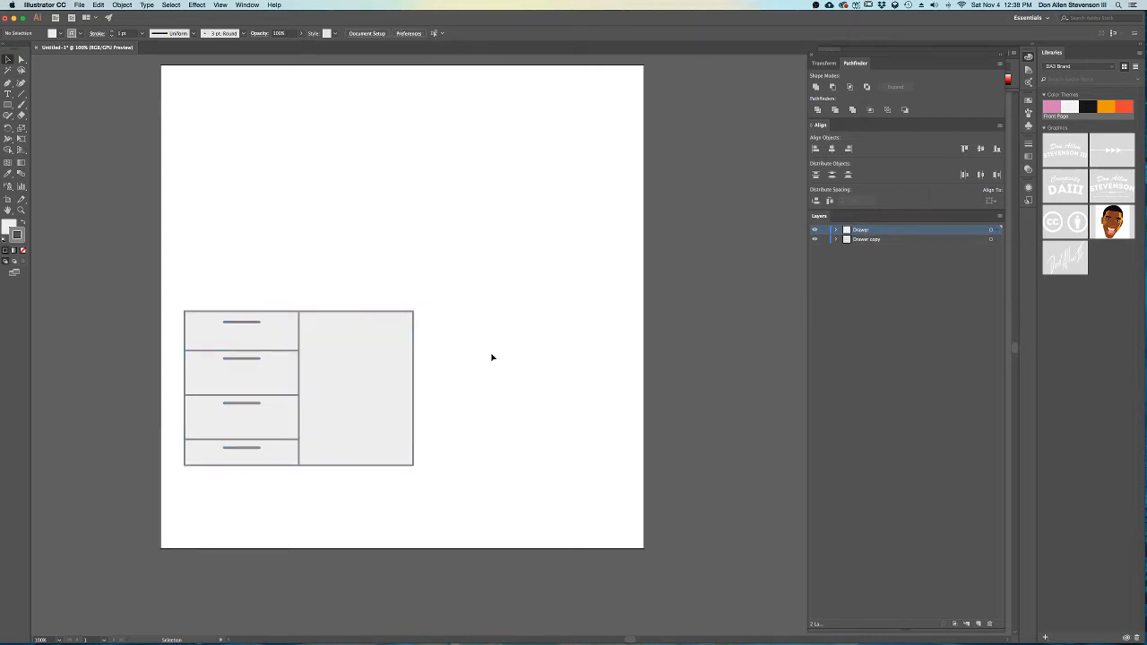
pyautogui.click(364, 346)
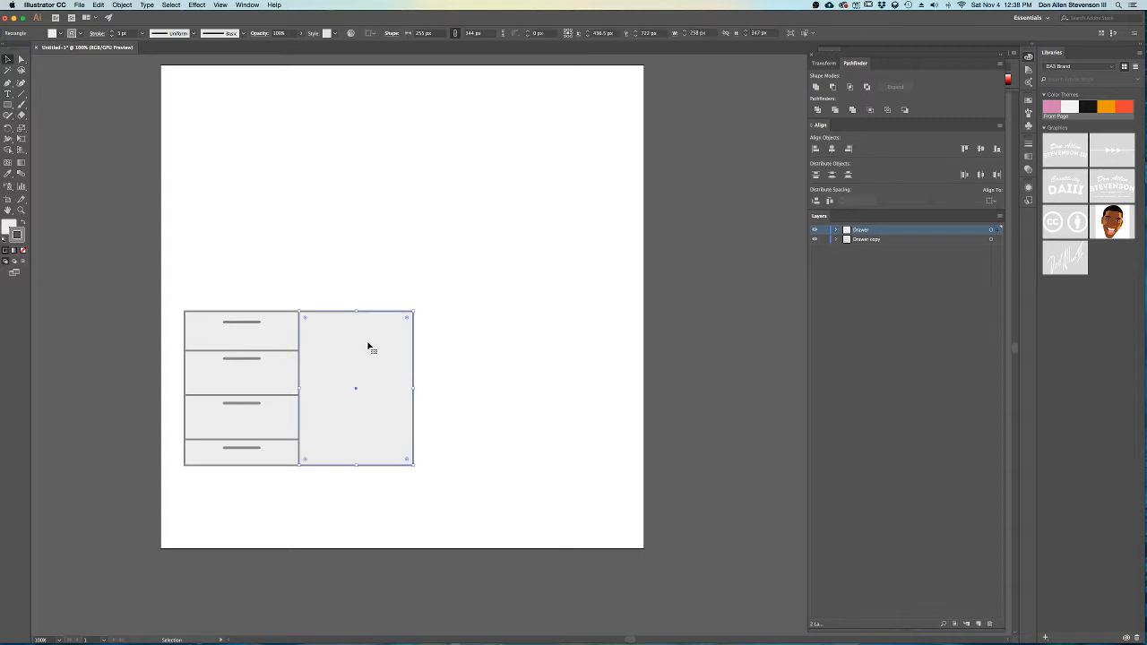
pyautogui.press('super+z')
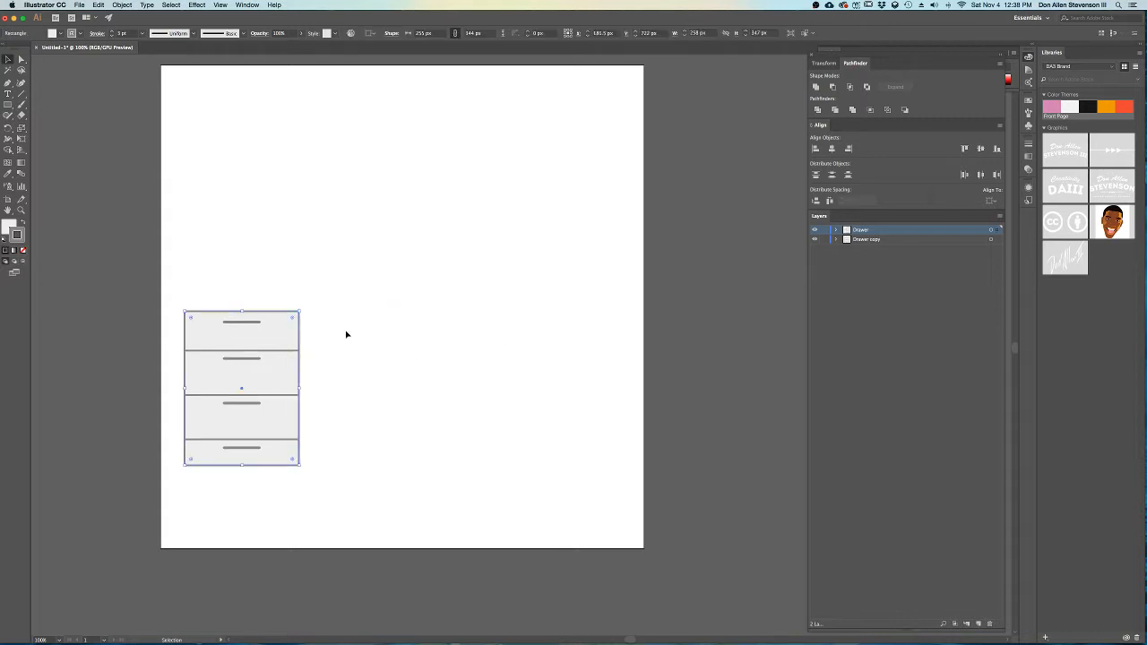
# - Undo the duplication of the Drawer layer, collapse the layer's contents and deselect everything
pyautogui.click(832, 231)
pyautogui.press('super+z')
pyautogui.press('super+z')
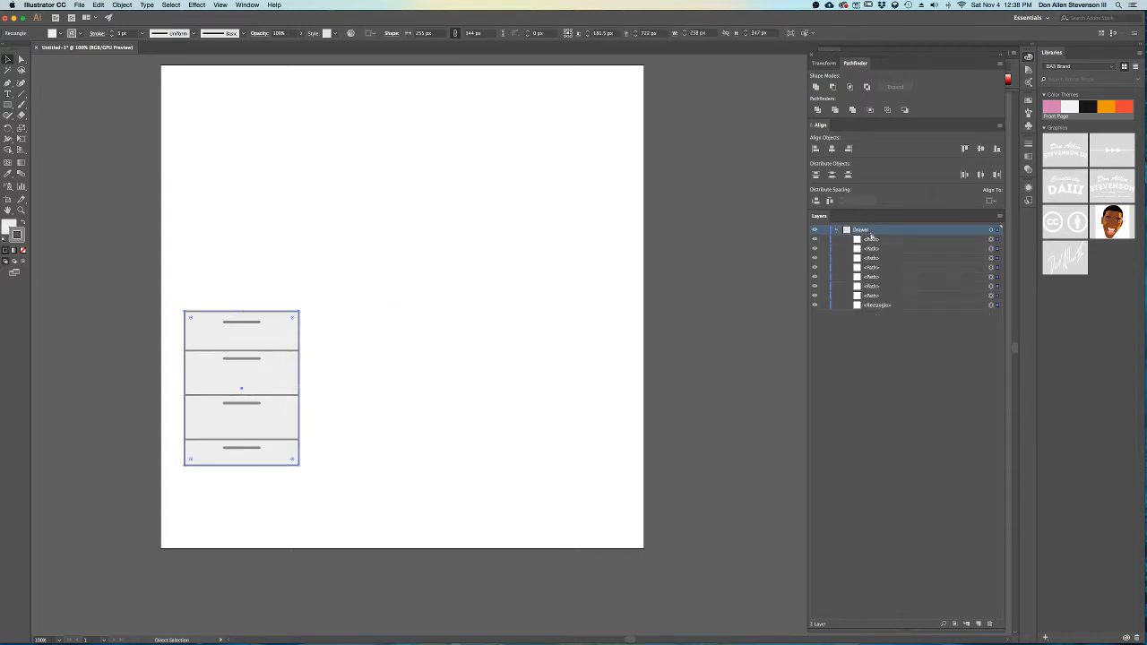
pyautogui.click(838, 230)
pyautogui.click(359, 376)
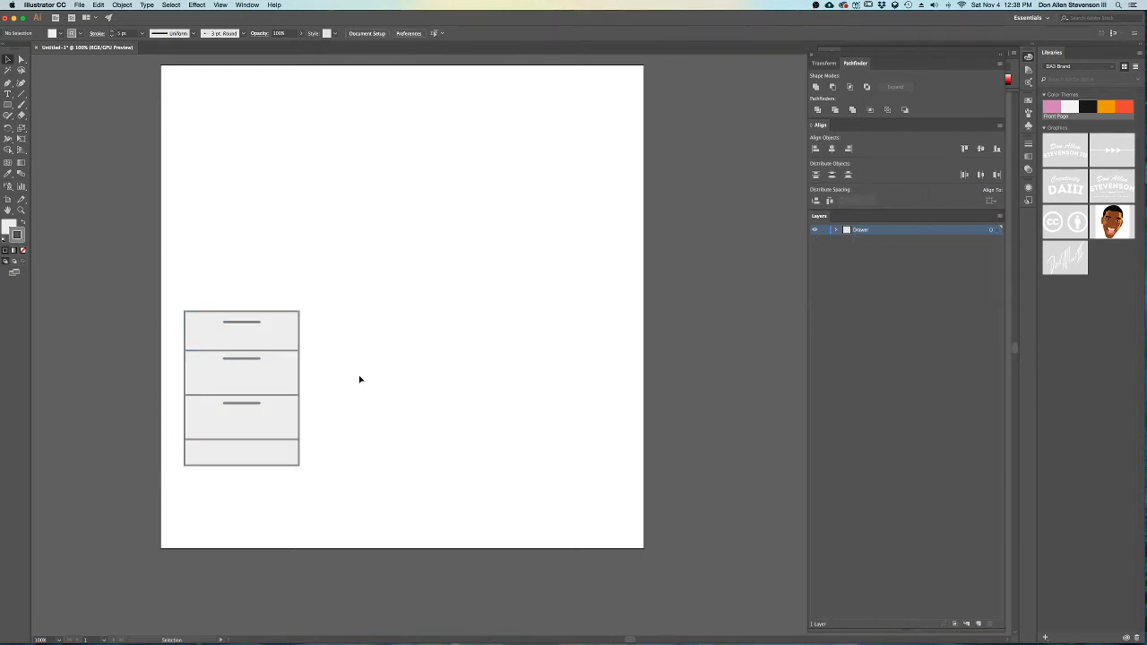
# - Copy the third drawer's handle into the lowermost drawer section, centred with the handles above
pyautogui.scroll(5, 188, 410)
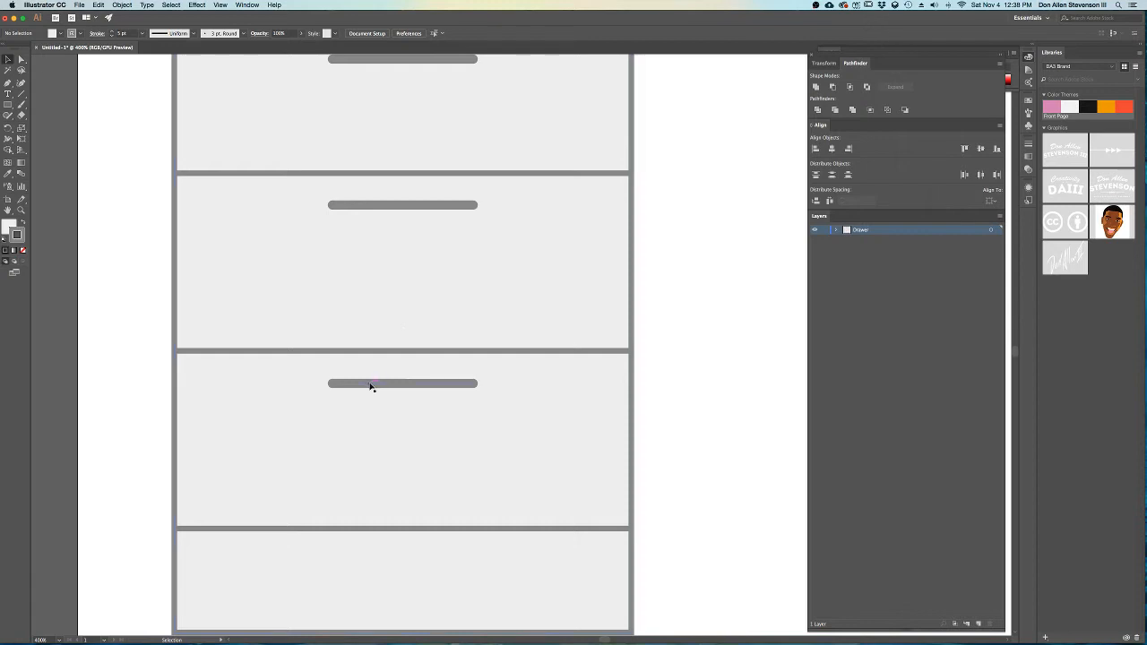
pyautogui.moveTo(372, 387); pyautogui.dragTo(363, 555)
pyautogui.press('super+z')
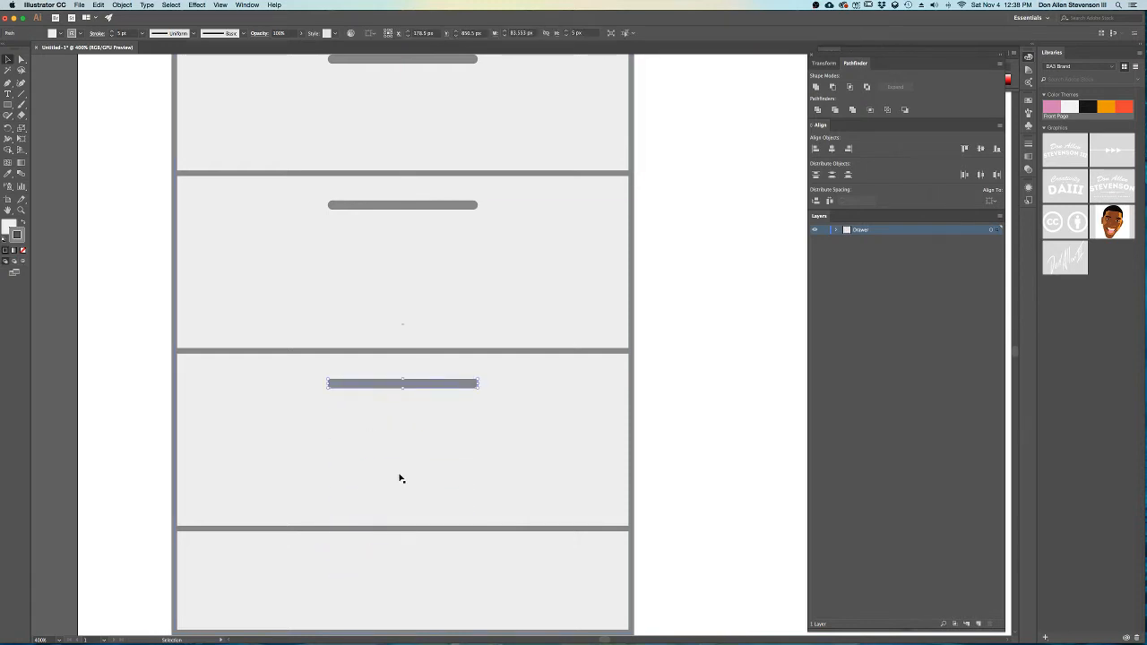
pyautogui.moveTo(421, 387); pyautogui.dragTo(394, 564)
pyautogui.scroll(-4, 612, 451)
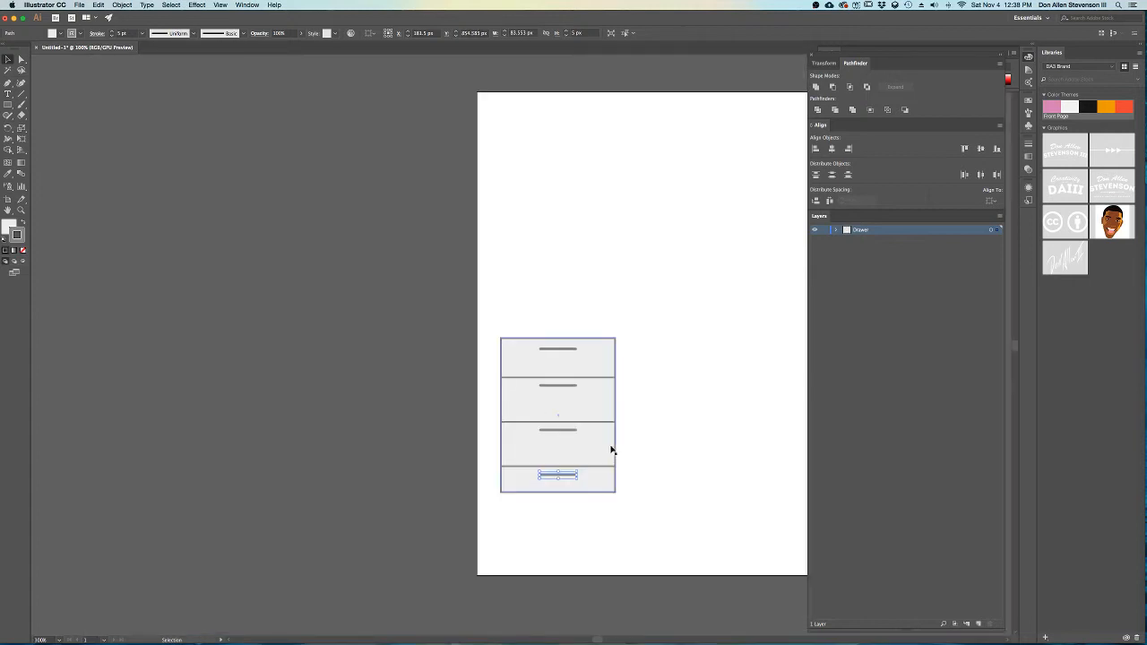
# - Select the whole drawer unit, group all its parts and check the group inside the Drawer layer
pyautogui.scroll(1, 612, 451)
pyautogui.moveTo(692, 435); pyautogui.dragTo(623, 363)
pyautogui.moveTo(356, 174); pyautogui.dragTo(589, 472)
pyautogui.rightClick(506, 373)
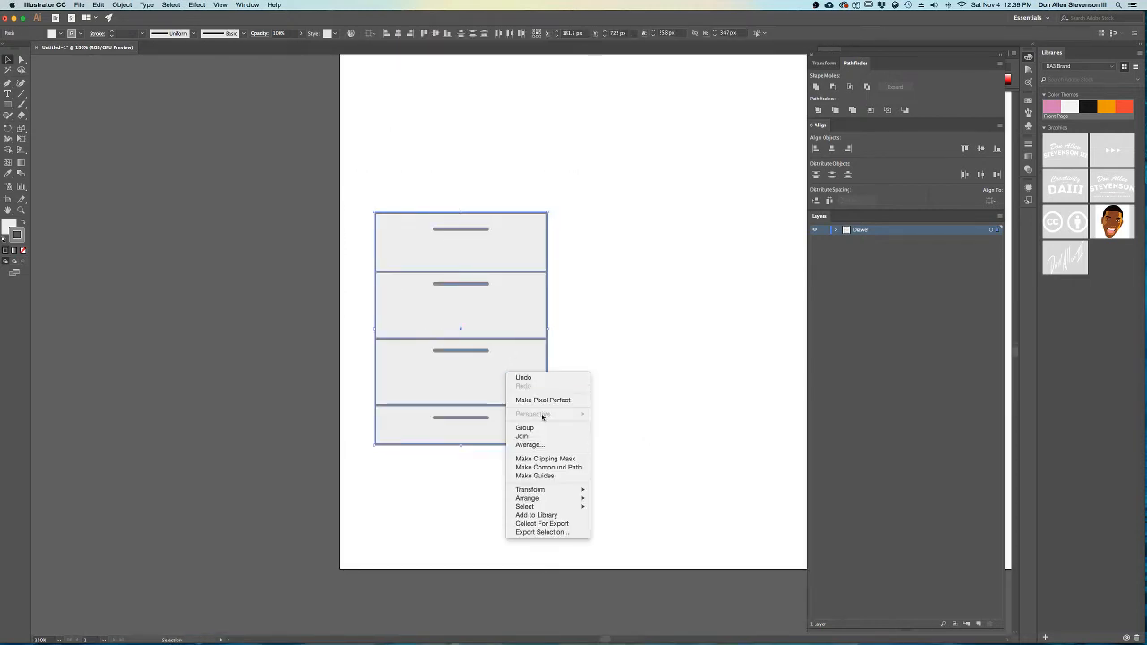
pyautogui.click(548, 438)
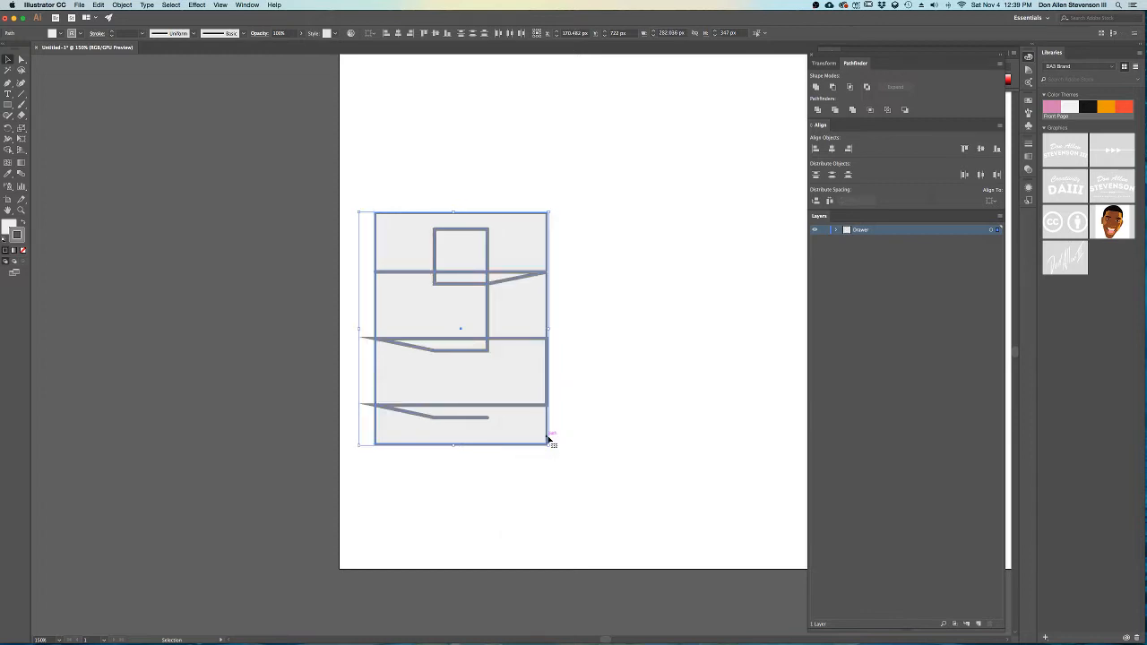
pyautogui.press('super+z')
pyautogui.rightClick(485, 387)
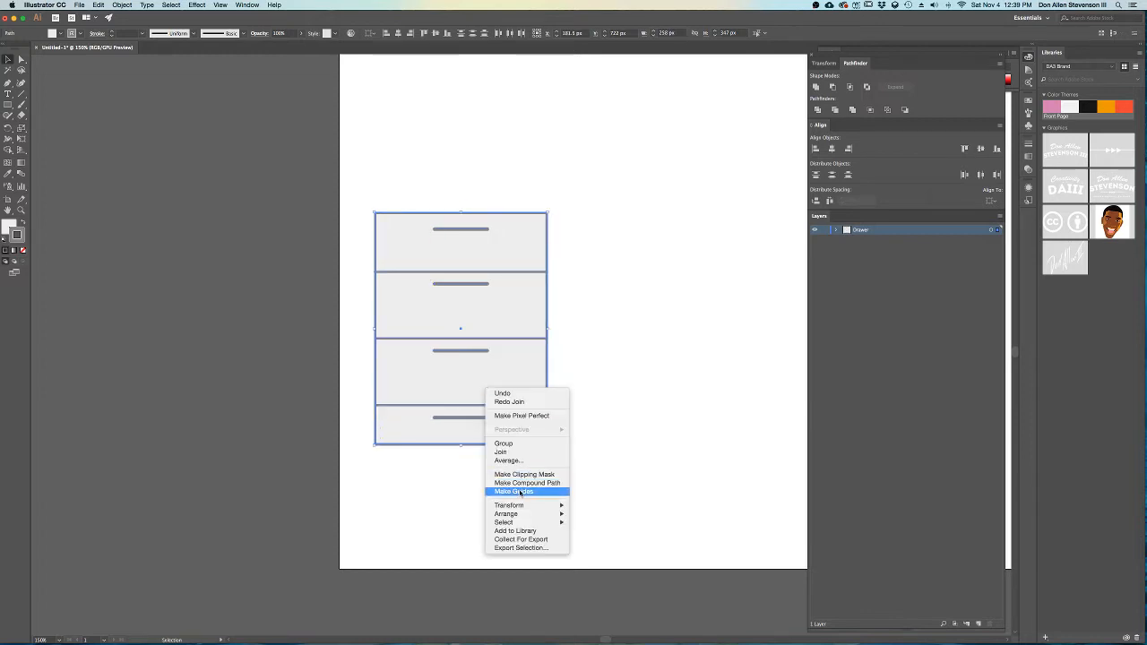
pyautogui.click(527, 445)
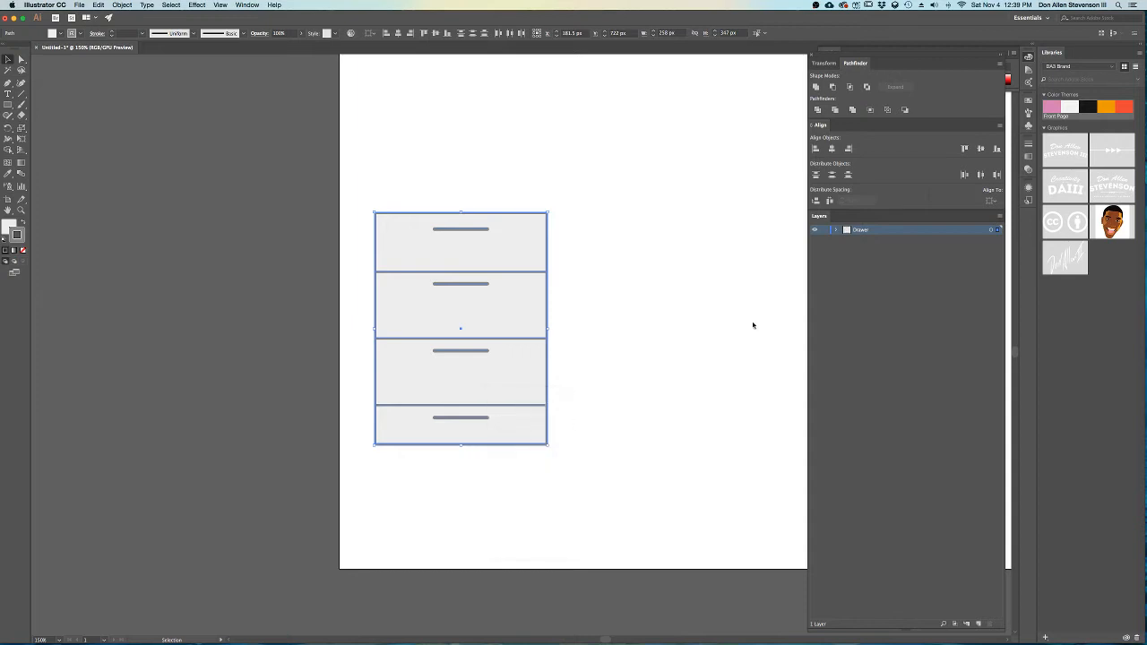
pyautogui.click(837, 230)
pyautogui.click(849, 241)
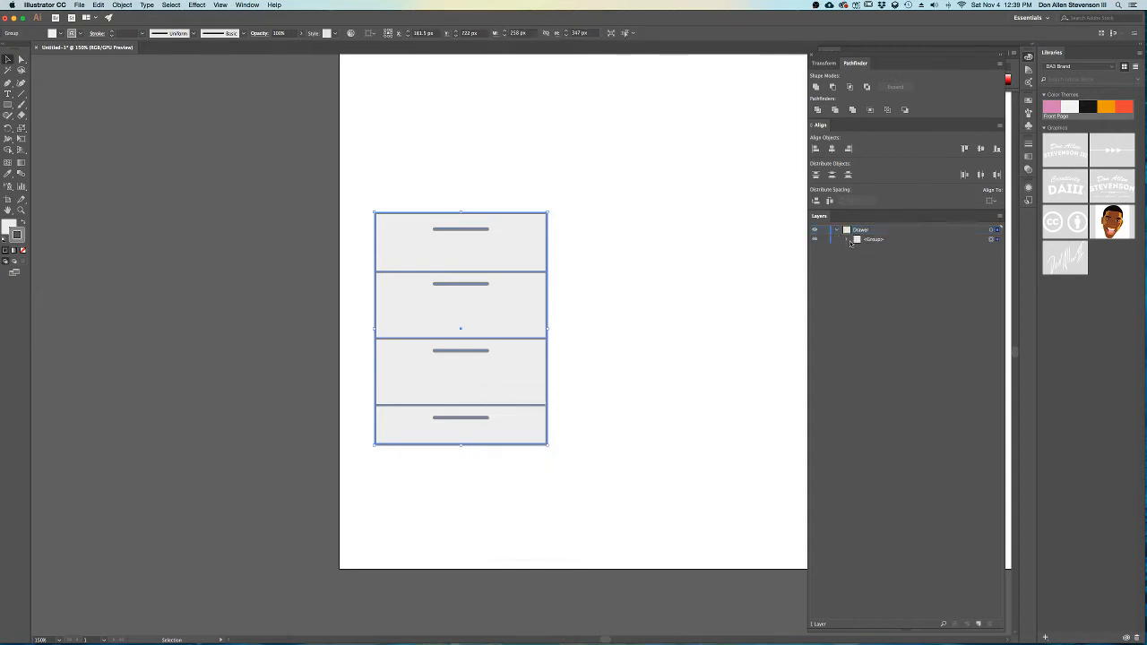
# - Try moving the grouped drawer unit as one object, and undo each move
pyautogui.click(583, 296)
pyautogui.moveTo(539, 305); pyautogui.dragTo(629, 309)
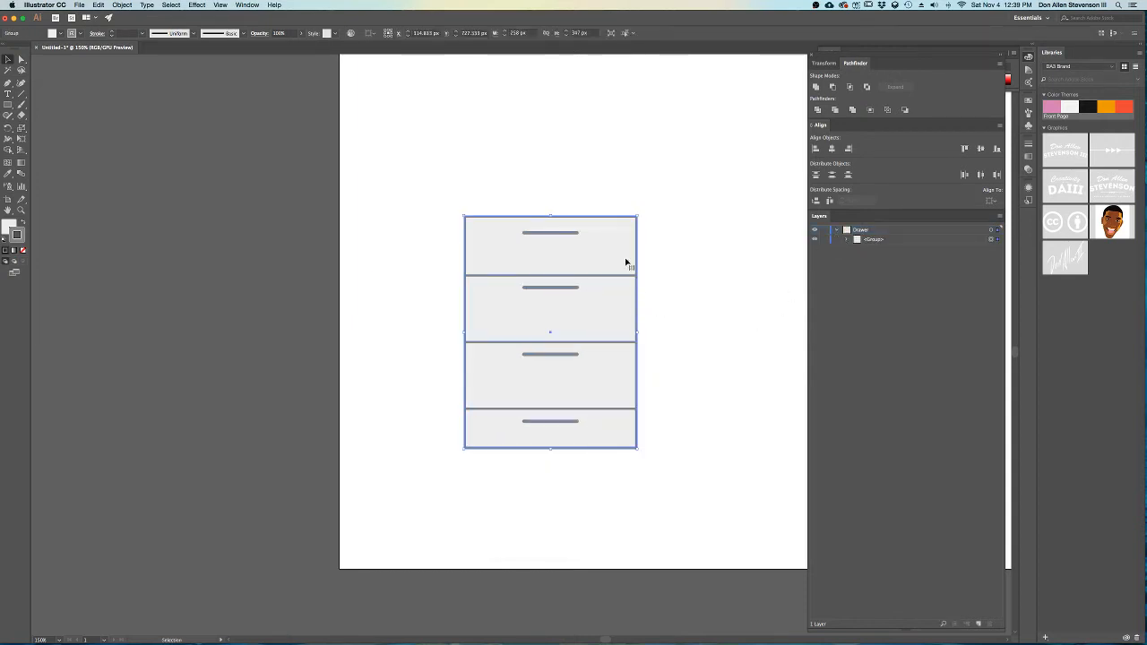
pyautogui.press('super+z')
pyautogui.press('v')
pyautogui.moveTo(442, 231); pyautogui.dragTo(464, 106)
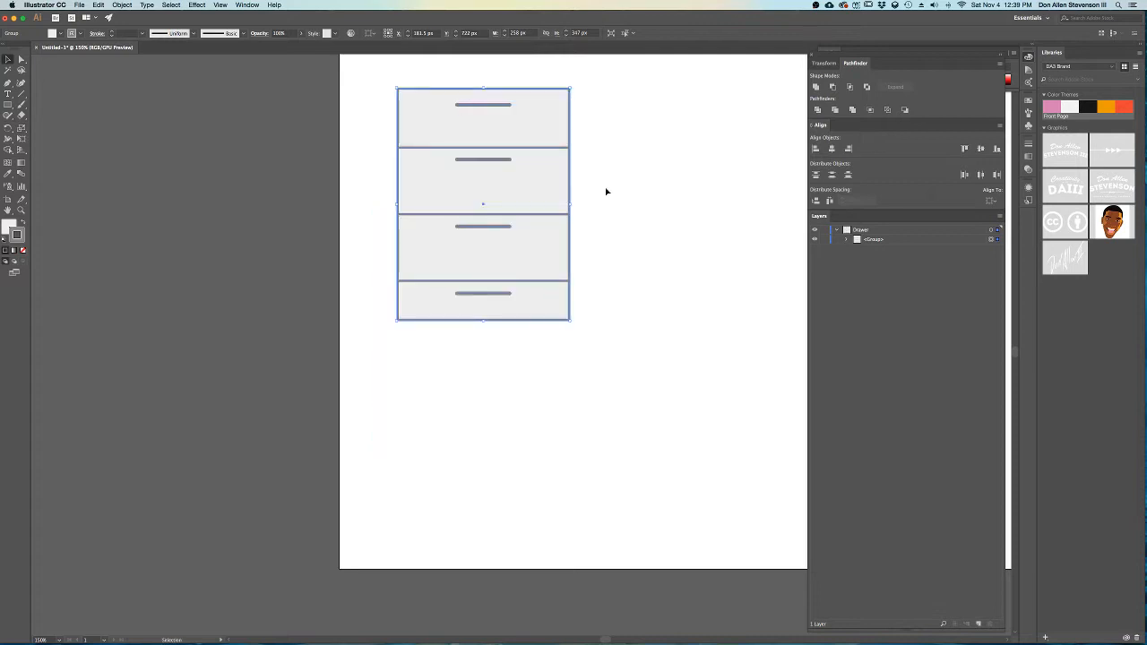
pyautogui.press('super+z')
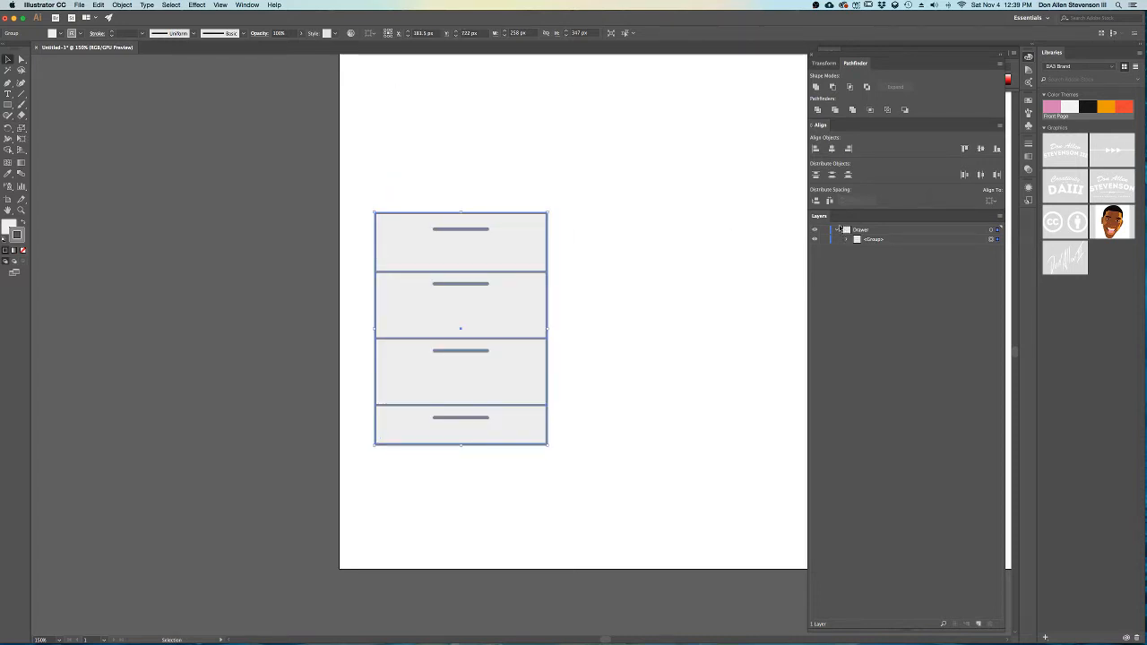
# - Collapse the Drawer layer and duplicate it with its grouped drawer unit
pyautogui.click(837, 230)
pyautogui.click(860, 230)
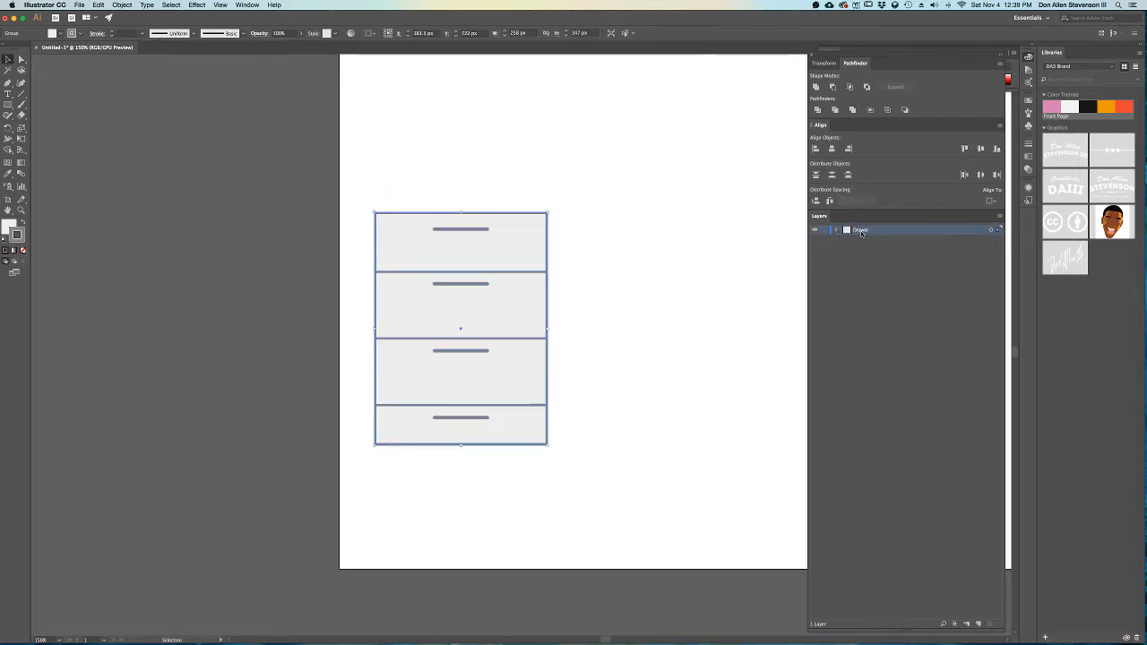
pyautogui.moveTo(862, 234); pyautogui.dragTo(863, 248)
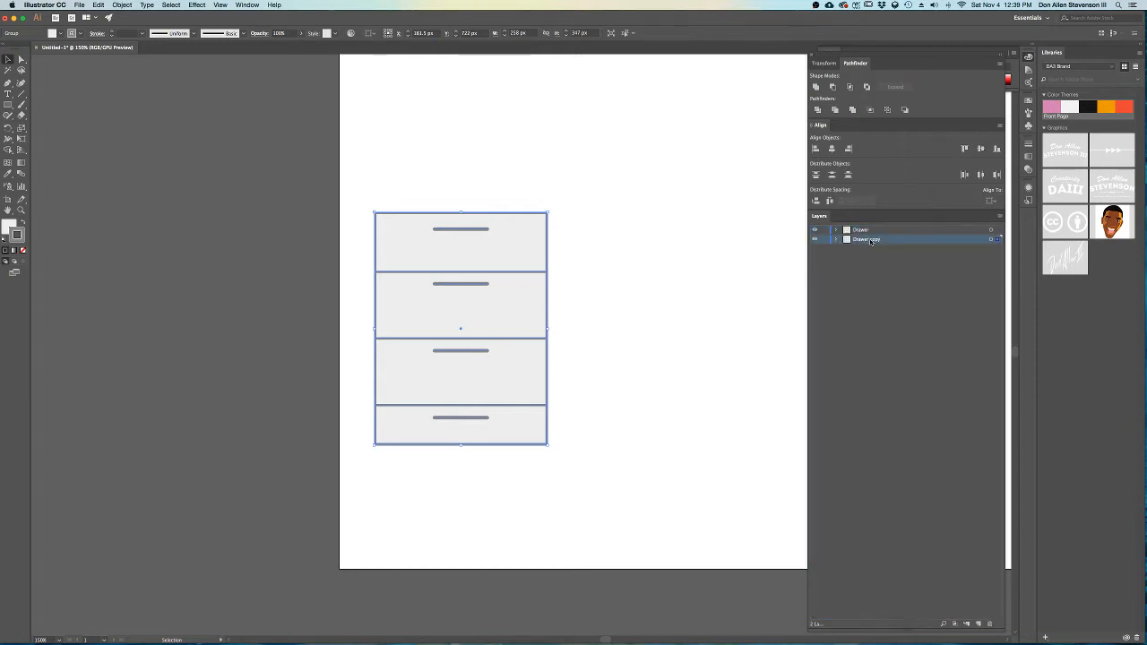
# - Place two more drawer units edge to edge beside the first, forming a horizontal row of three
pyautogui.scroll(-1, 539, 303)
pyautogui.moveTo(613, 294); pyautogui.dragTo(464, 367)
pyautogui.moveTo(365, 355); pyautogui.dragTo(588, 350)
pyautogui.click(571, 354)
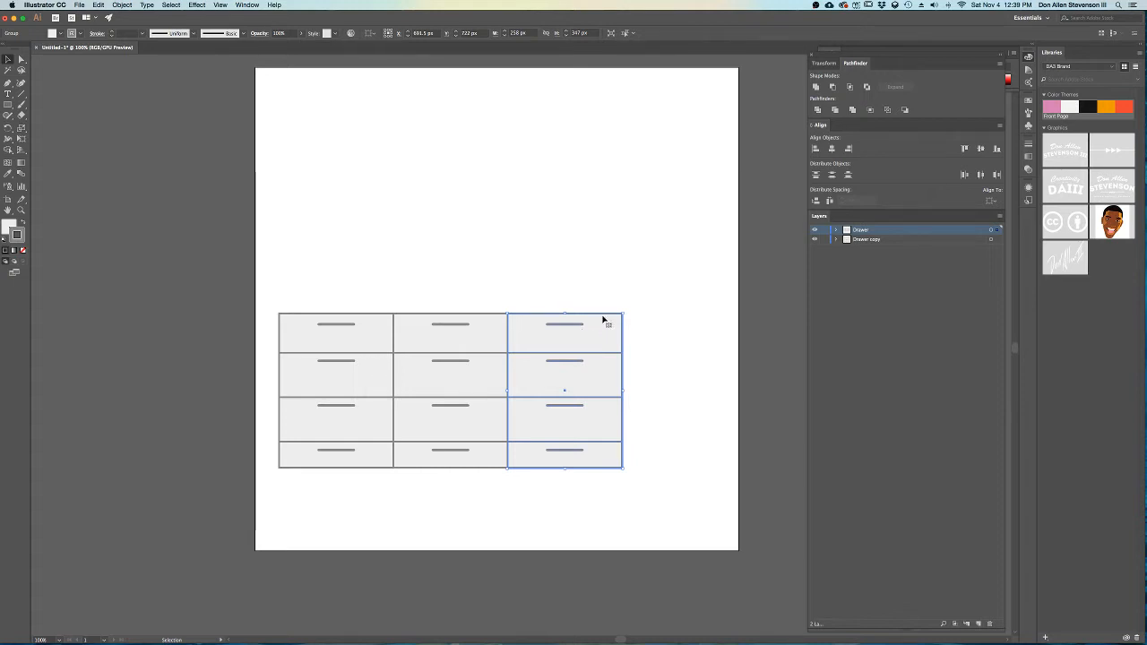
# - Select the row of three drawer units to inspect it, deselect it and activate the Direct Selection tool
pyautogui.click(237, 256)
pyautogui.moveTo(230, 277); pyautogui.dragTo(648, 493)
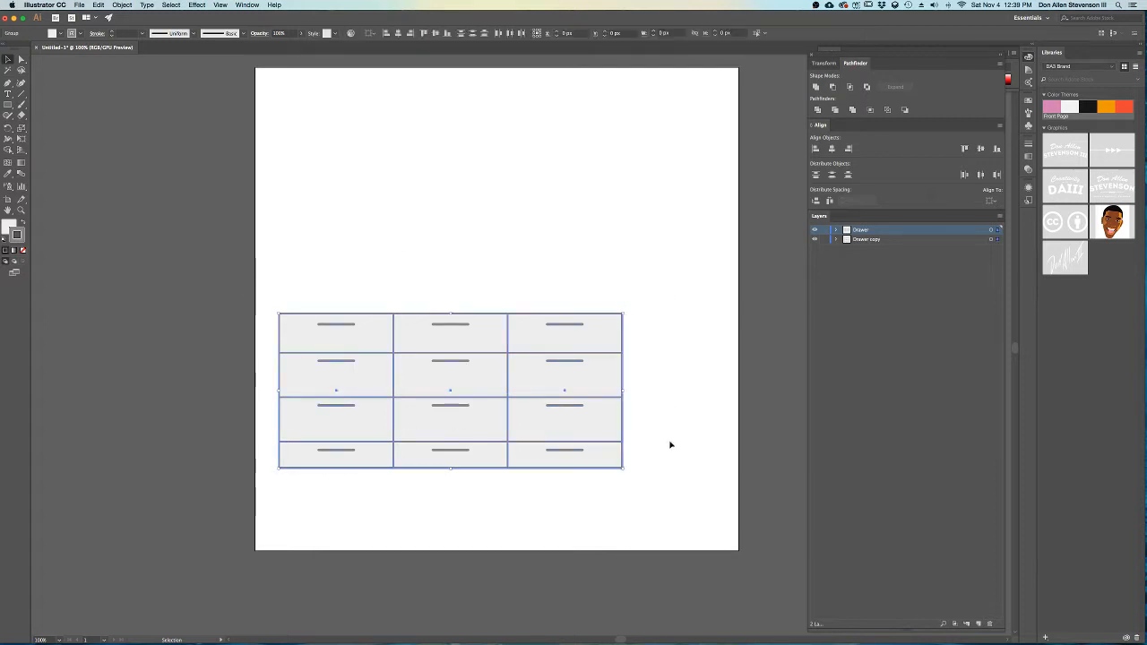
pyautogui.click(670, 443)
pyautogui.scroll(1, 625, 391)
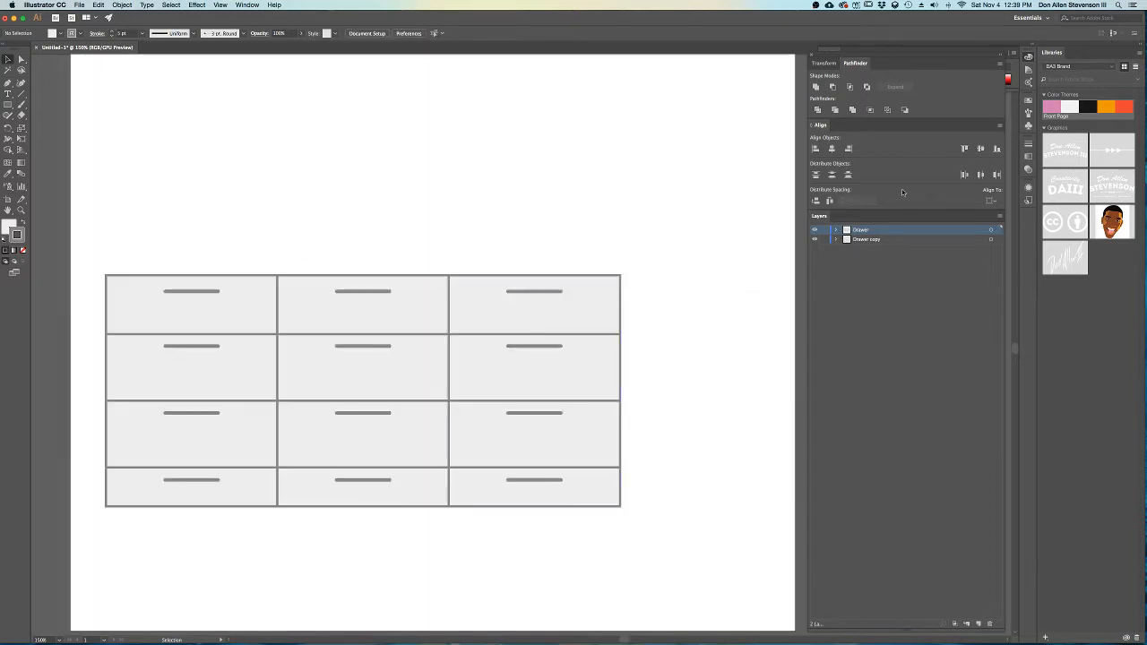
pyautogui.press('a')
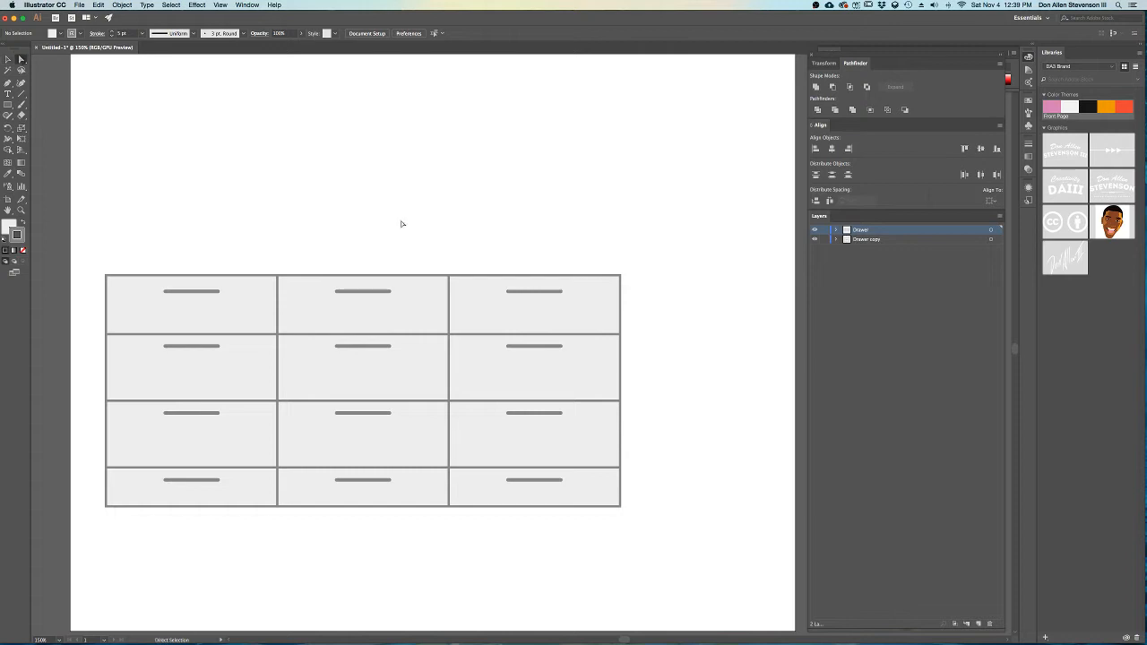
# - Delete the divider between the top two drawers of the middle unit, along with the second drawer's handle
pyautogui.click(361, 333)
pyautogui.press('Delete')
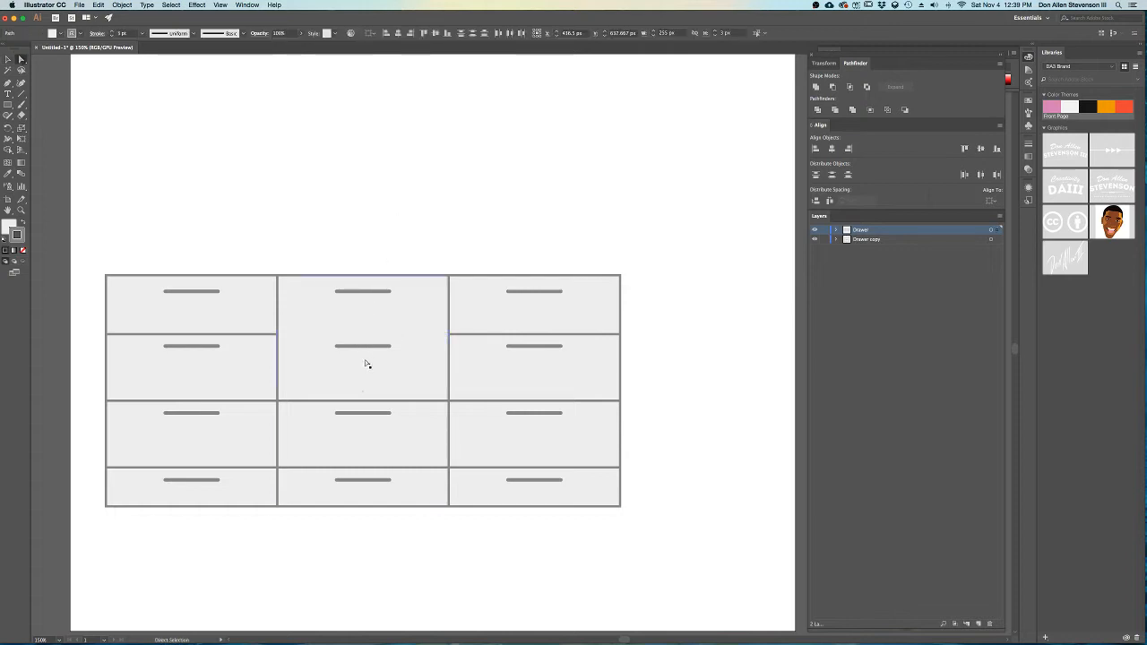
pyautogui.press('Delete')
pyautogui.press('Delete')
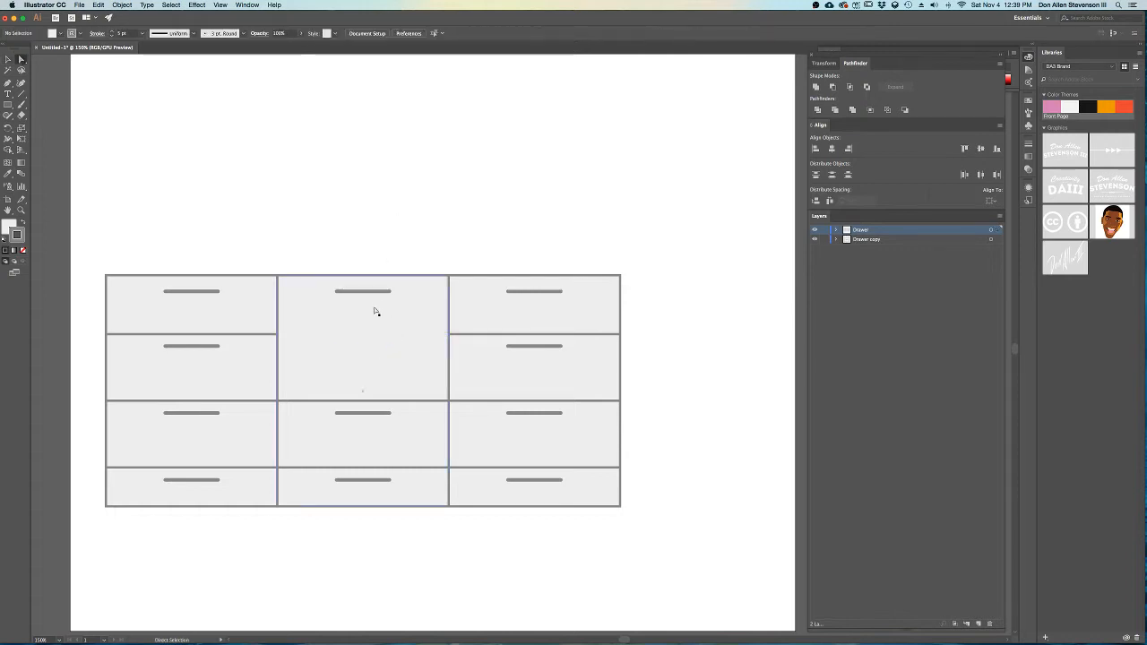
pyautogui.click(376, 296)
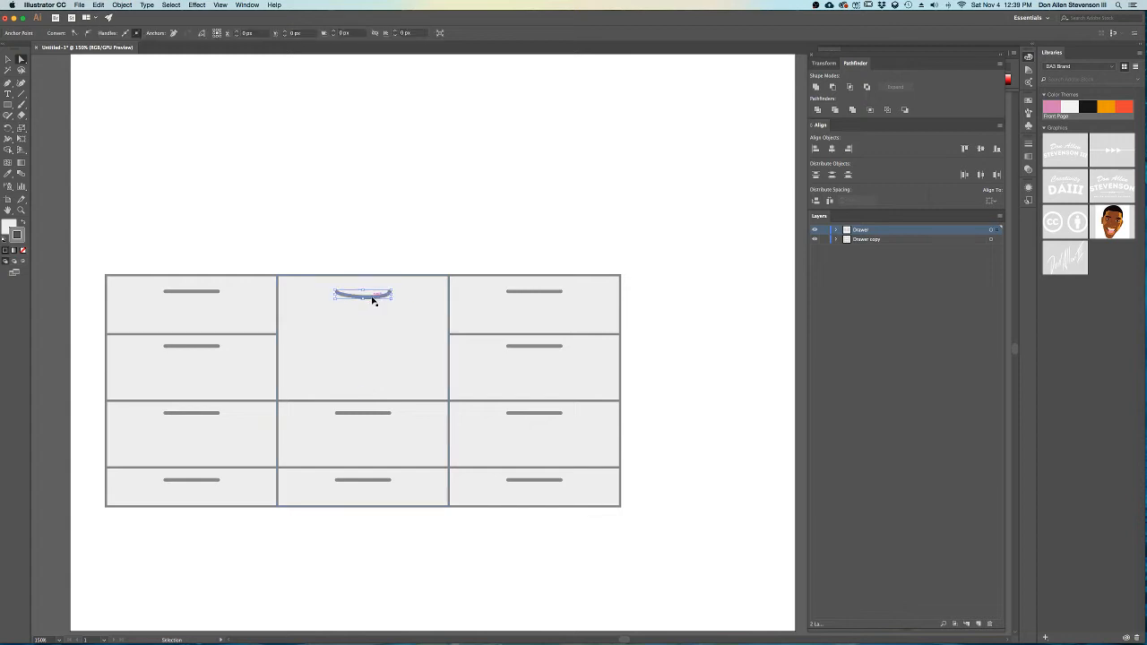
pyautogui.click(407, 241)
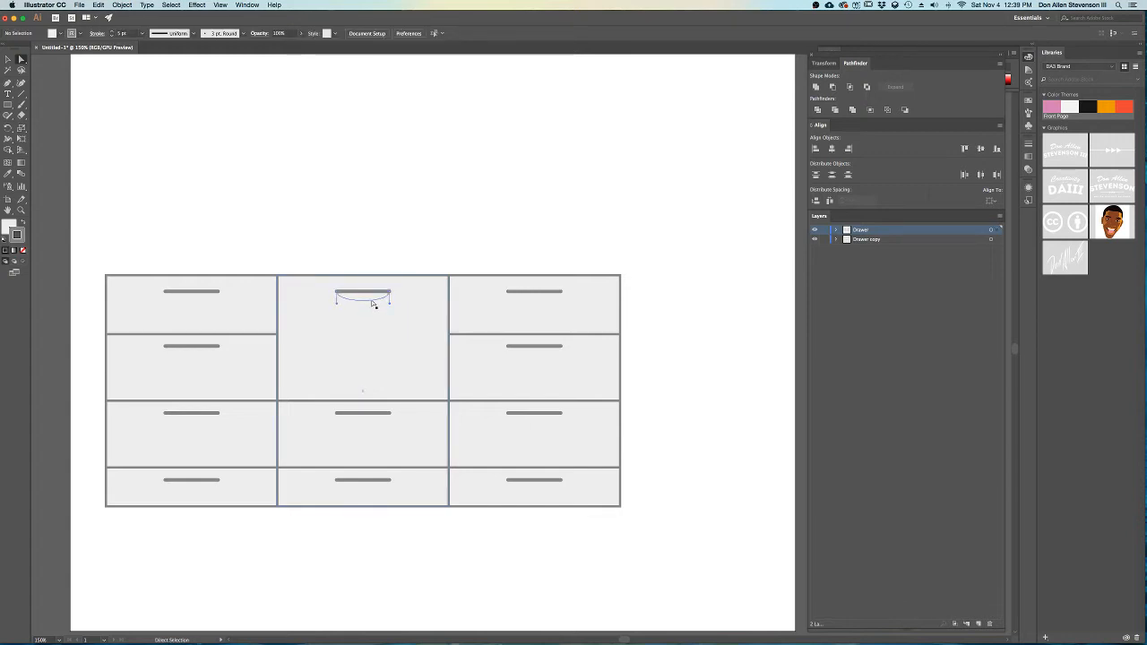
pyautogui.click(377, 298)
pyautogui.click(387, 233)
# - Delete the divider above the bottom drawer of the third unit and that drawer's handle, making one tall lower drawer
pyautogui.click(513, 415)
pyautogui.moveTo(565, 406); pyautogui.dragTo(507, 421)
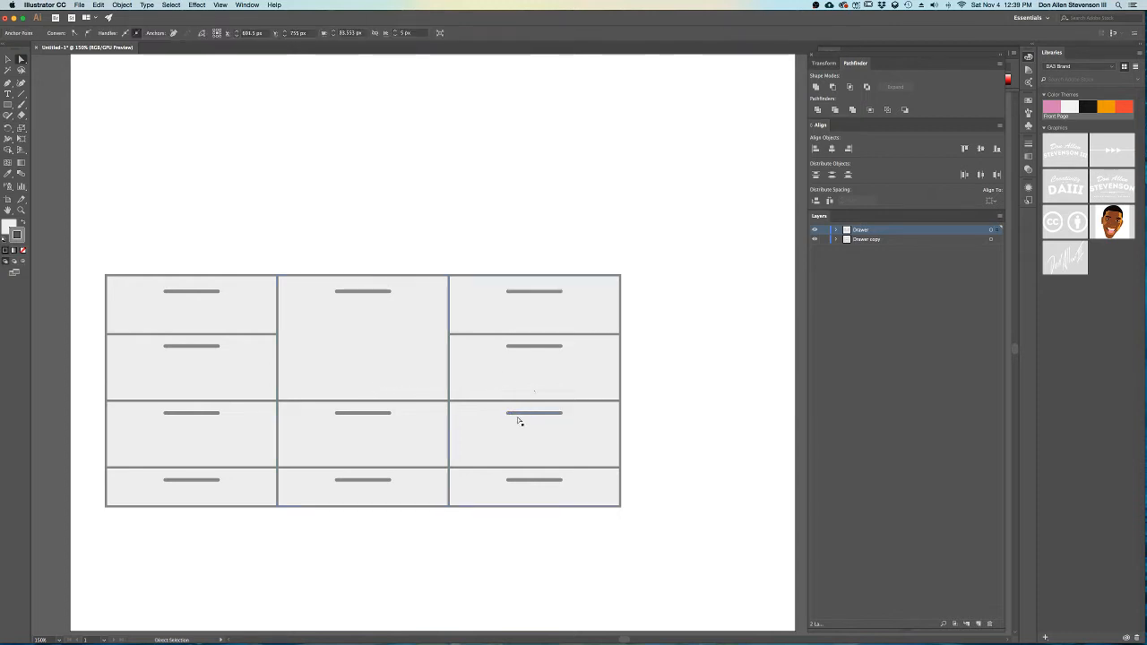
pyautogui.click(527, 468)
pyautogui.press('Delete')
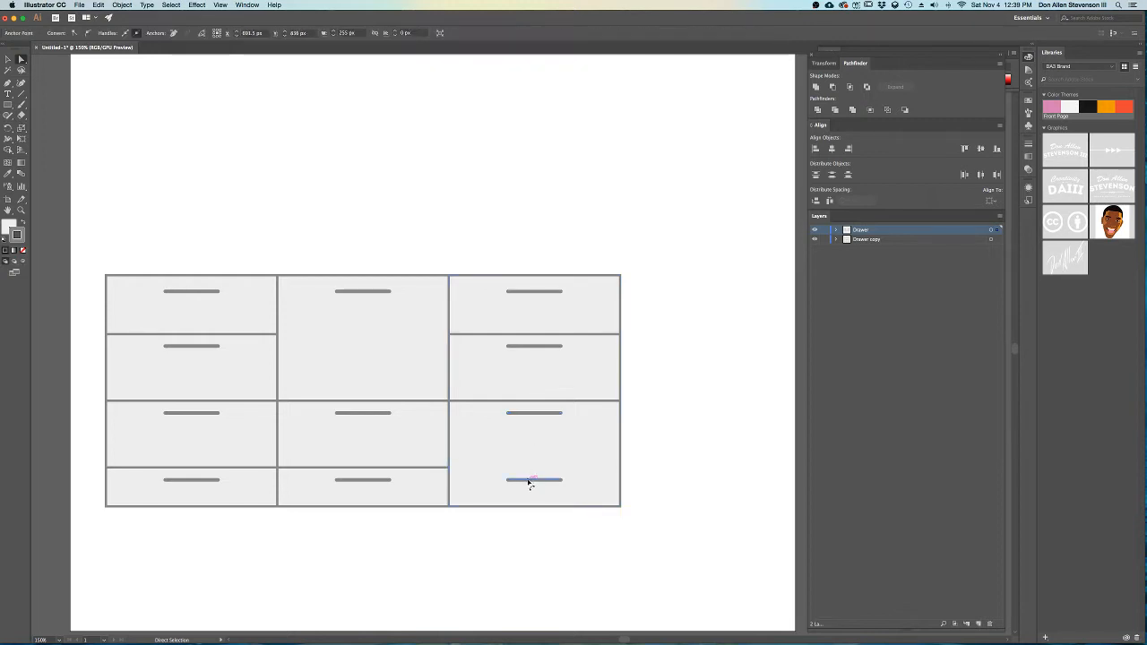
pyautogui.click(528, 482)
pyautogui.press('Delete')
pyautogui.press('Delete')
# - Move the whole row of three drawer units slightly lower and flush with the artboard's left edge
pyautogui.scroll(-1, 606, 386)
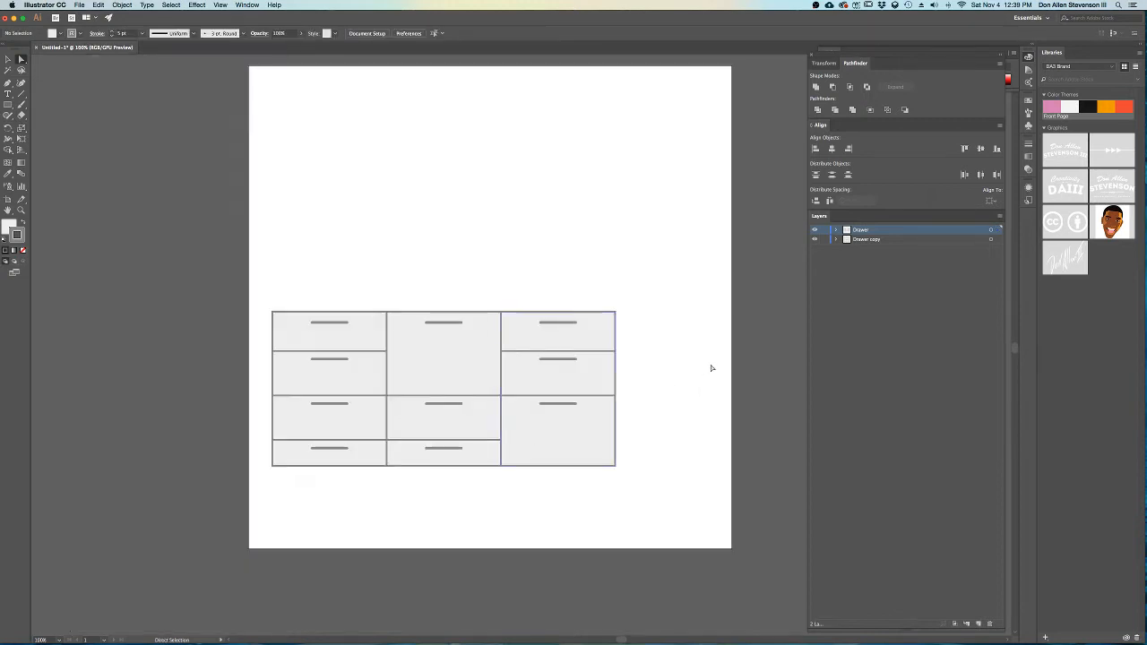
pyautogui.moveTo(259, 281); pyautogui.dragTo(640, 482)
pyautogui.moveTo(604, 440); pyautogui.dragTo(682, 460)
pyautogui.press('v')
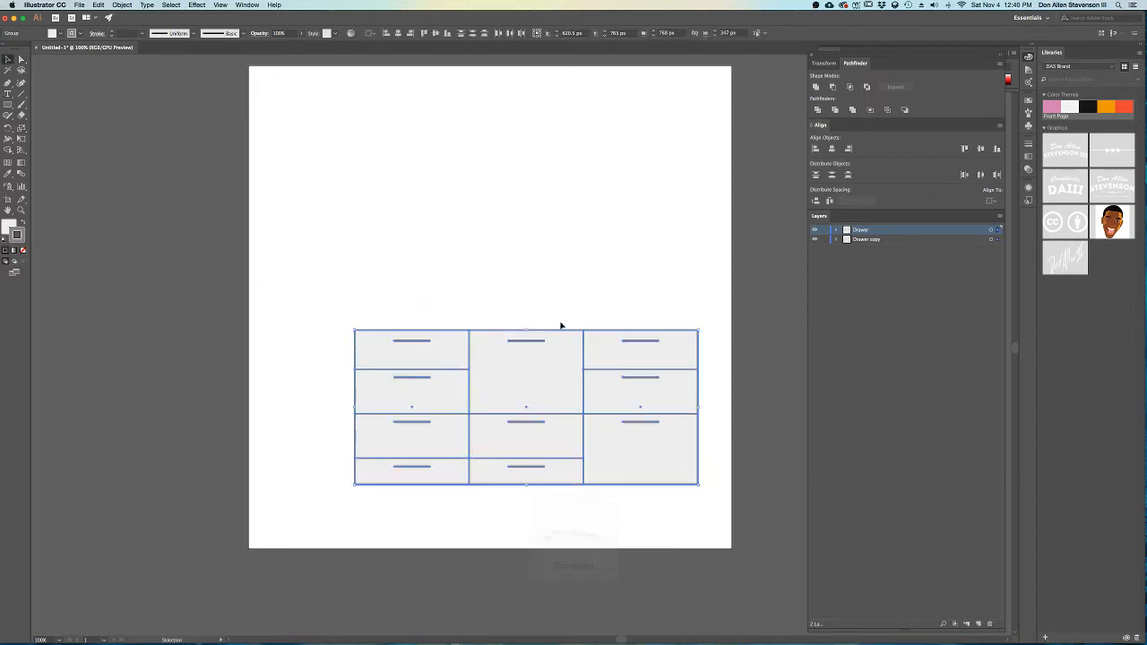
pyautogui.moveTo(698, 330); pyautogui.dragTo(659, 322)
pyautogui.press('cmd+z')
pyautogui.moveTo(668, 457); pyautogui.dragTo(589, 449)
pyautogui.click(629, 326)
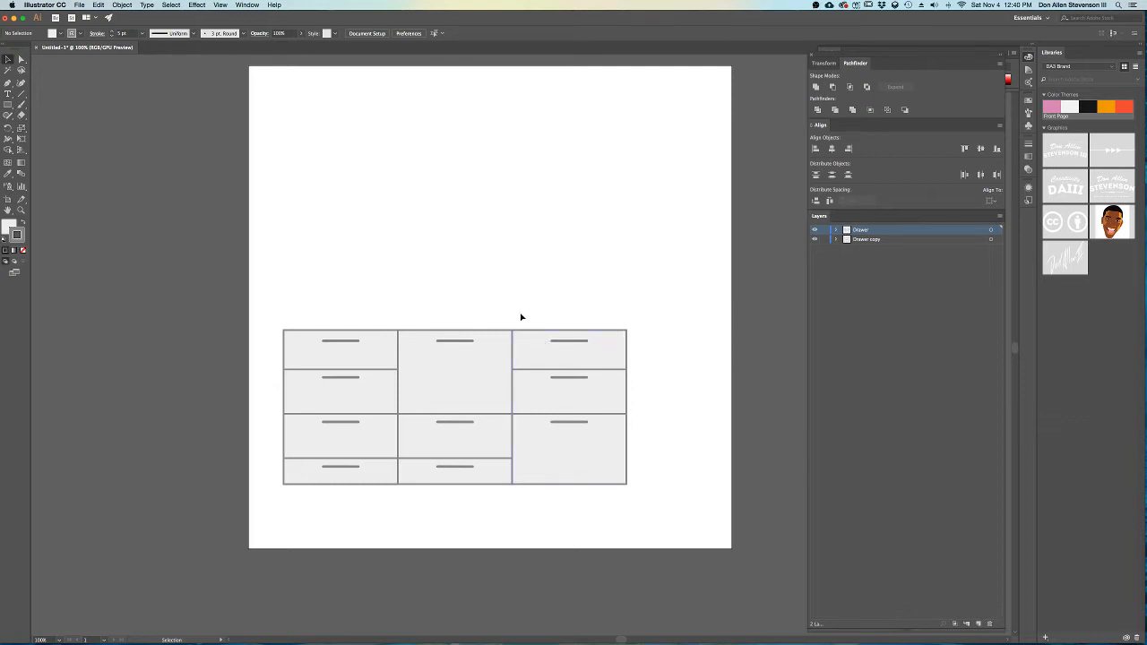
pyautogui.moveTo(241, 299); pyautogui.dragTo(663, 507)
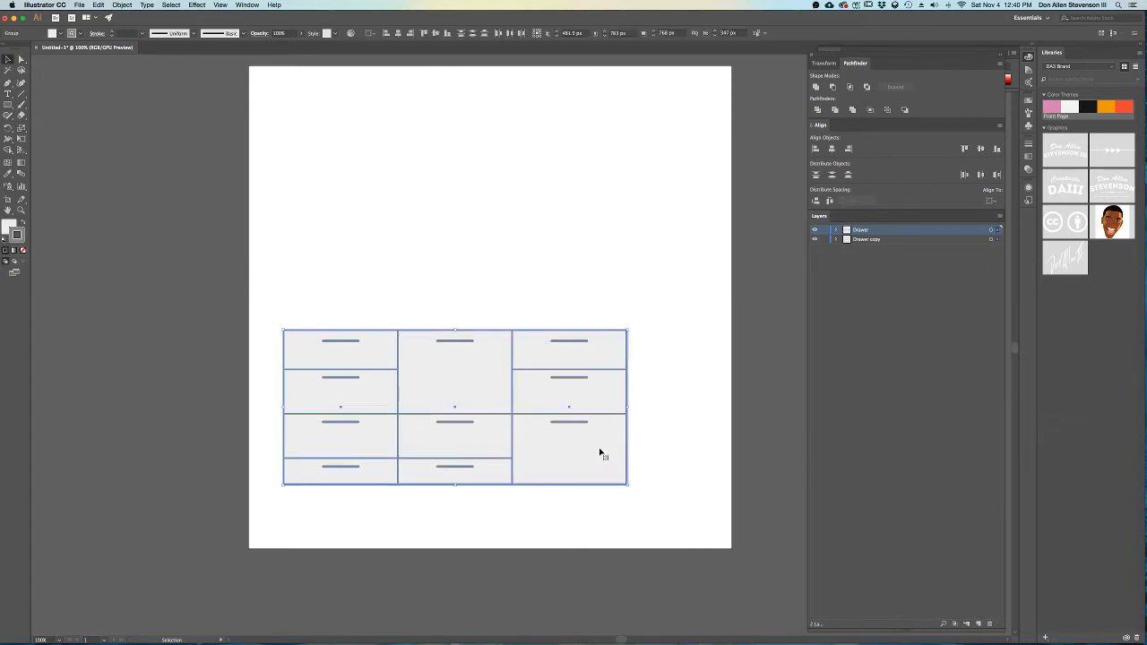
pyautogui.moveTo(601, 453); pyautogui.dragTo(565, 450)
pyautogui.click(543, 275)
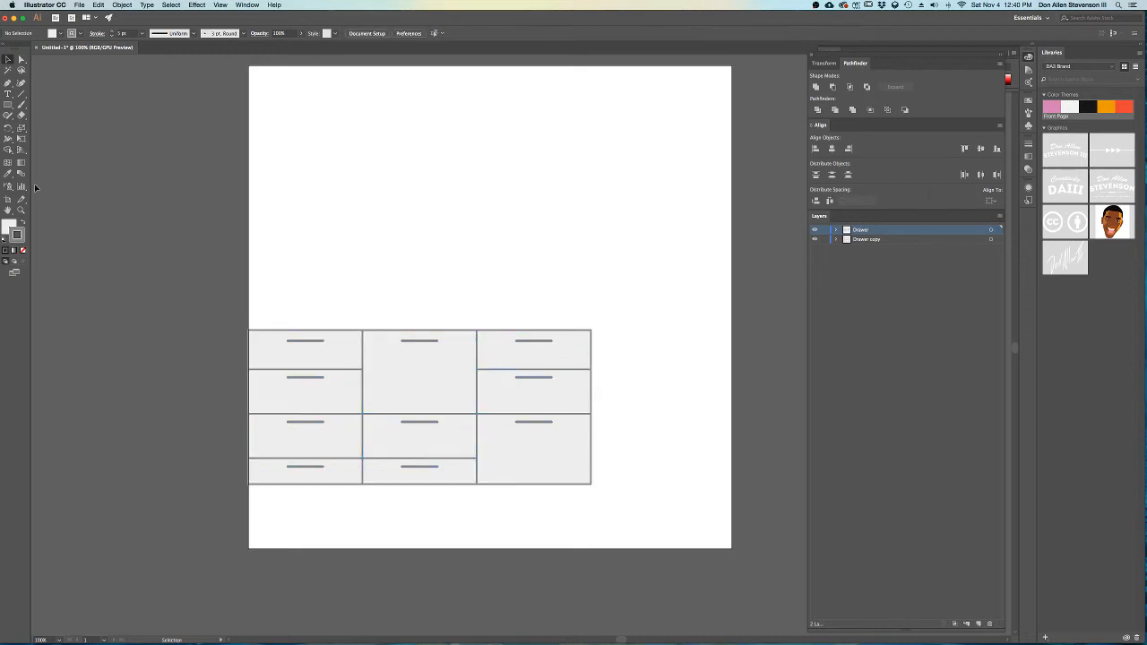
# - Create a new layer and draw a rectangle about 350 by 402 px against the right side of the drawer row
pyautogui.click(980, 625)
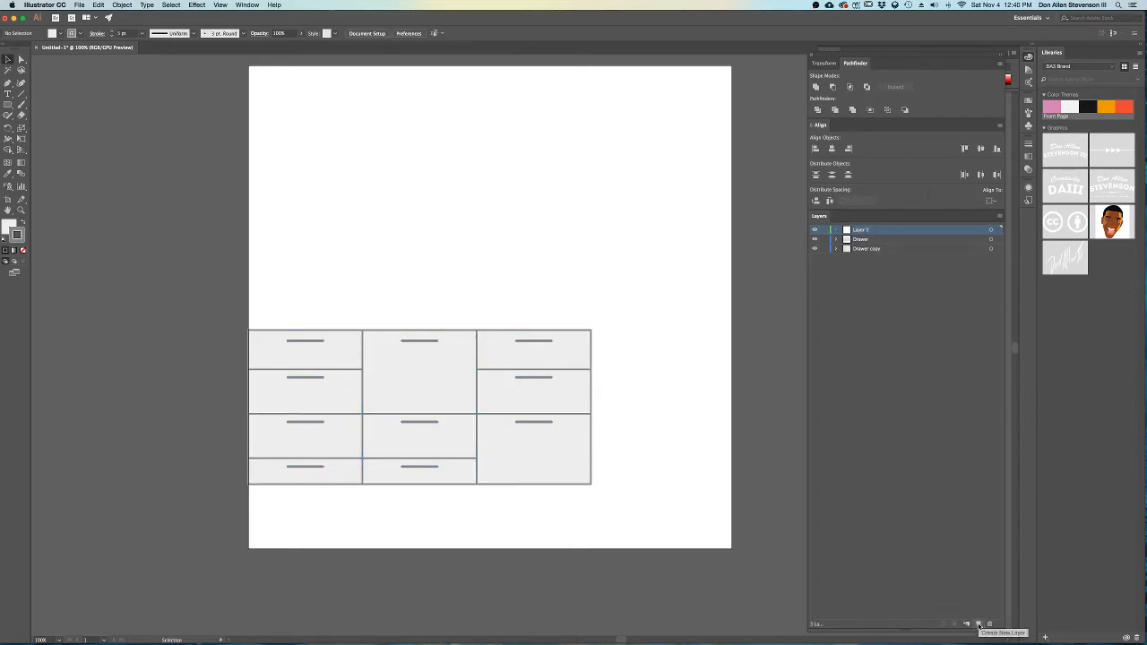
pyautogui.click(9, 105)
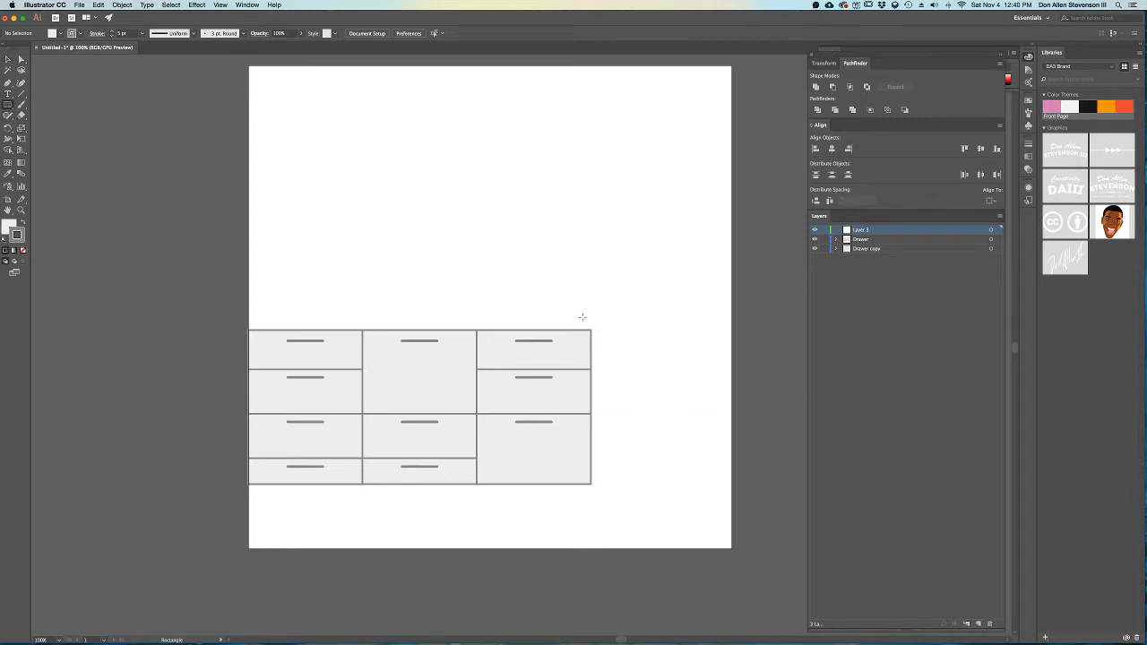
pyautogui.moveTo(592, 315); pyautogui.dragTo(748, 494)
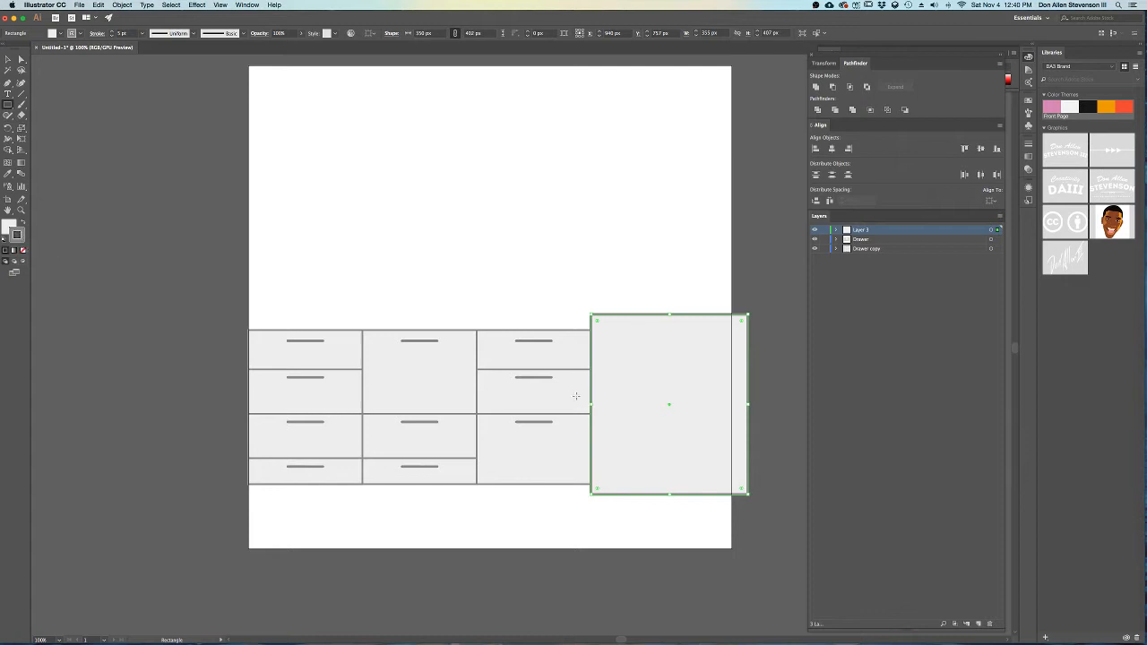
# - Fill the new large rectangle with dark grey #282828
pyautogui.doubleClick(10, 226)
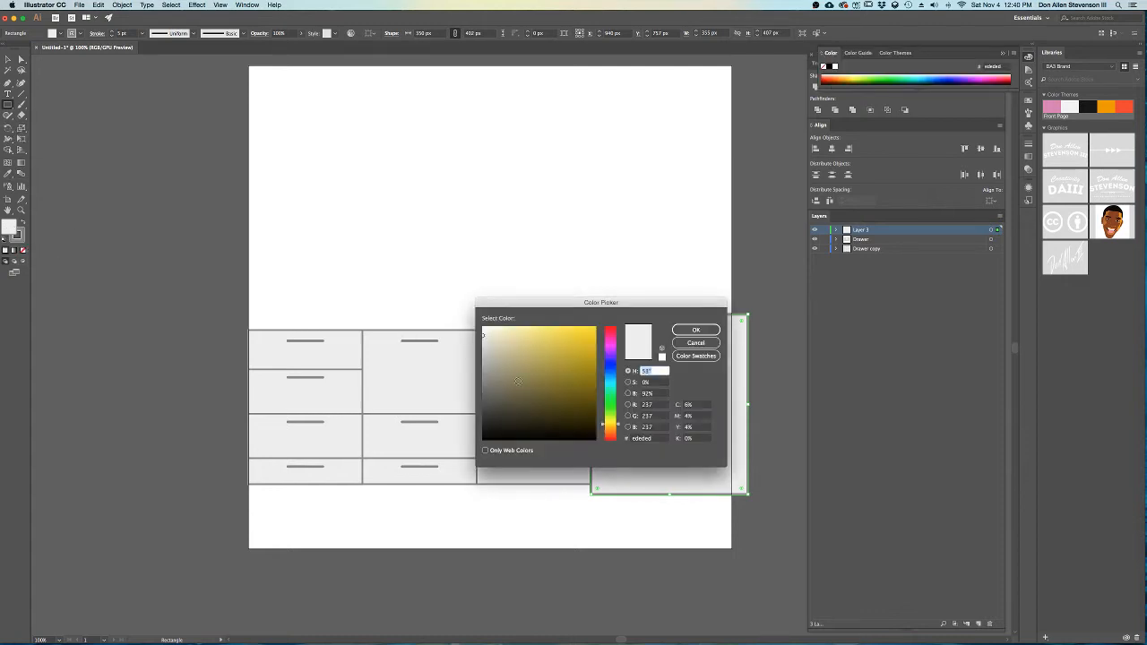
pyautogui.moveTo(482, 406); pyautogui.dragTo(482, 422)
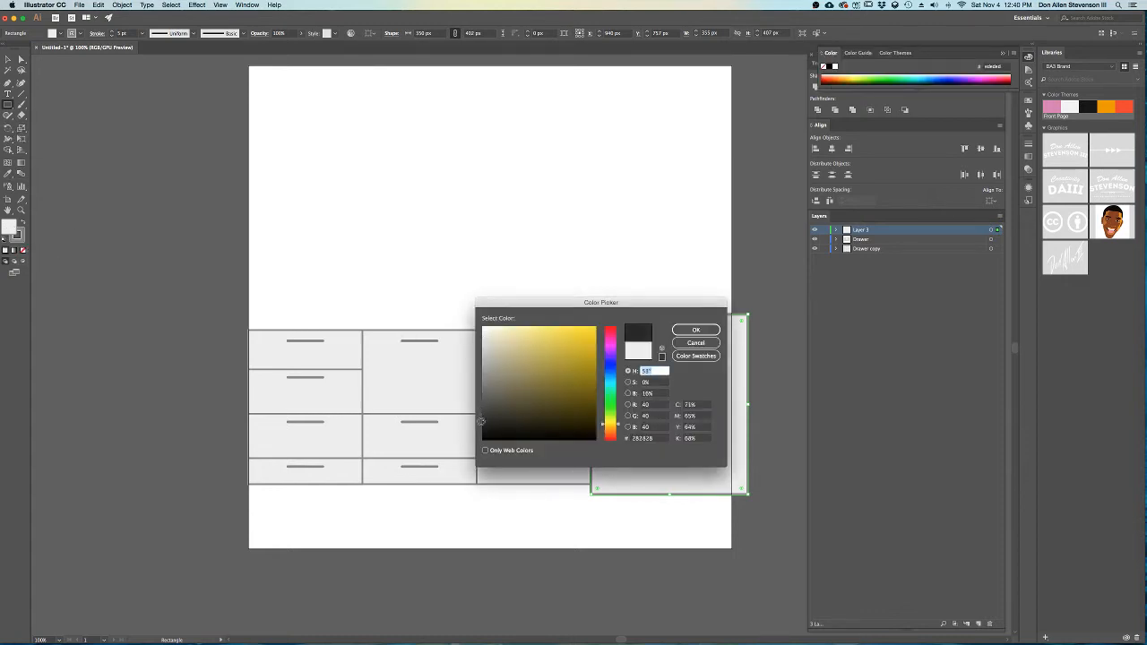
pyautogui.click(696, 330)
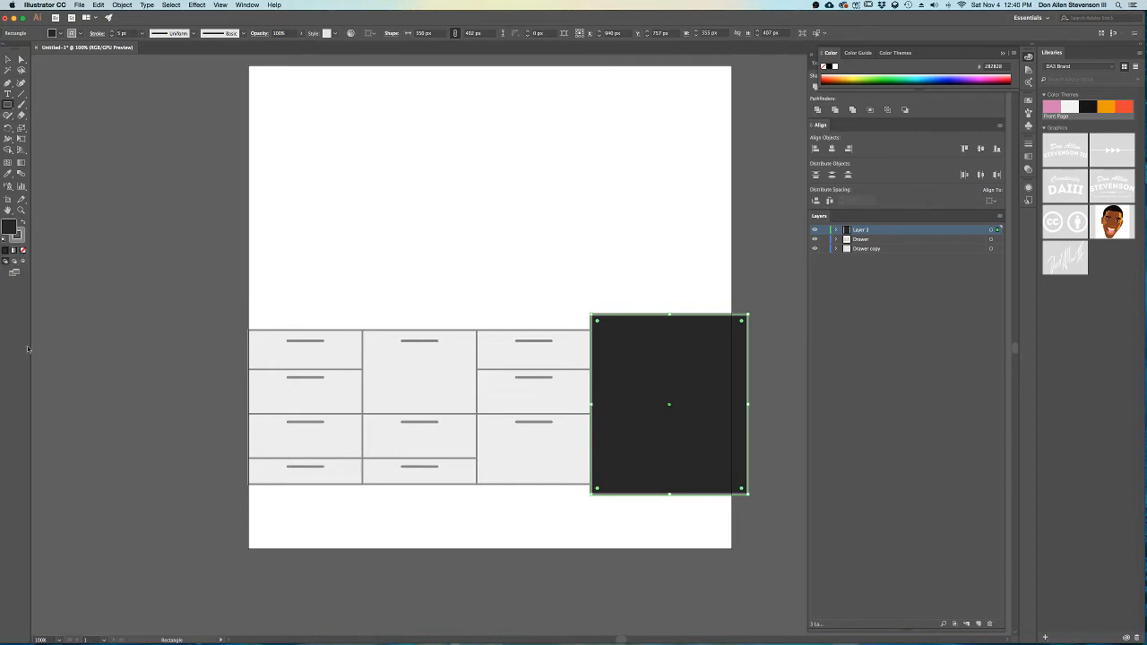
pyautogui.moveTo(760, 414); pyautogui.dragTo(651, 389)
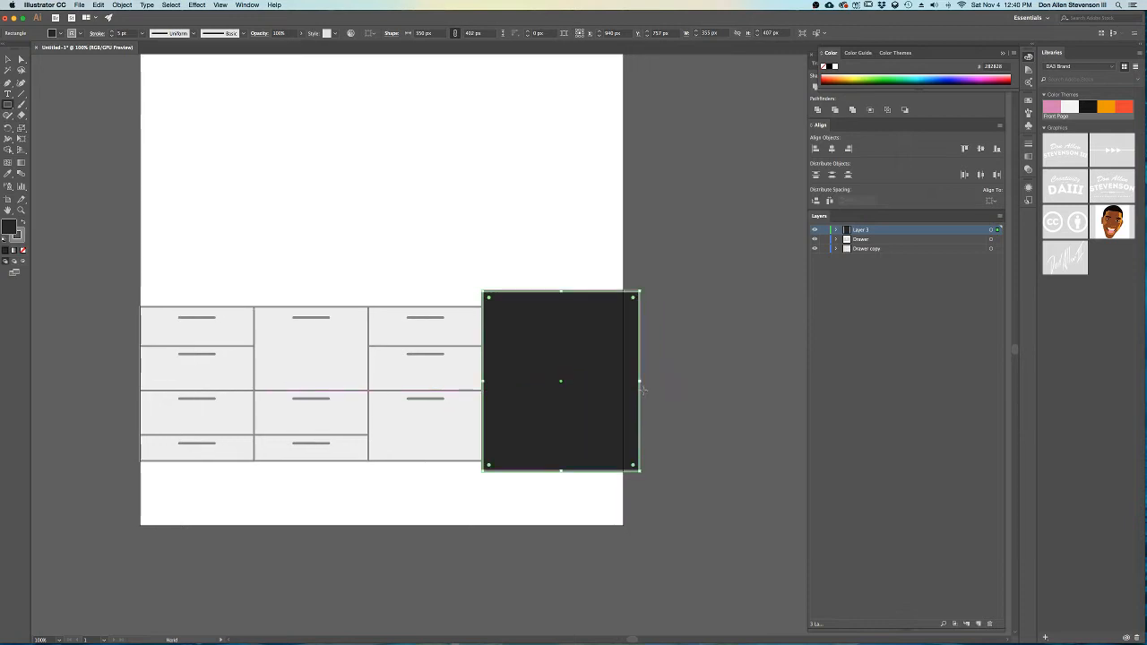
pyautogui.press('super+equal')
pyautogui.moveTo(631, 338); pyautogui.dragTo(568, 332)
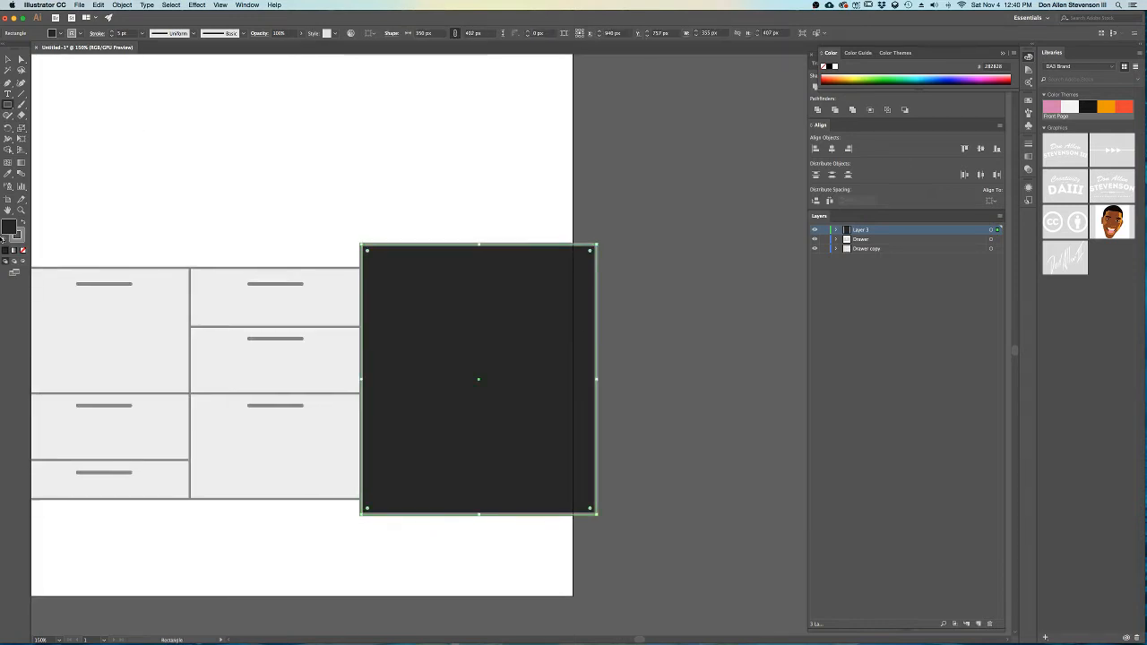
pyautogui.click(366, 106)
pyautogui.click(597, 342)
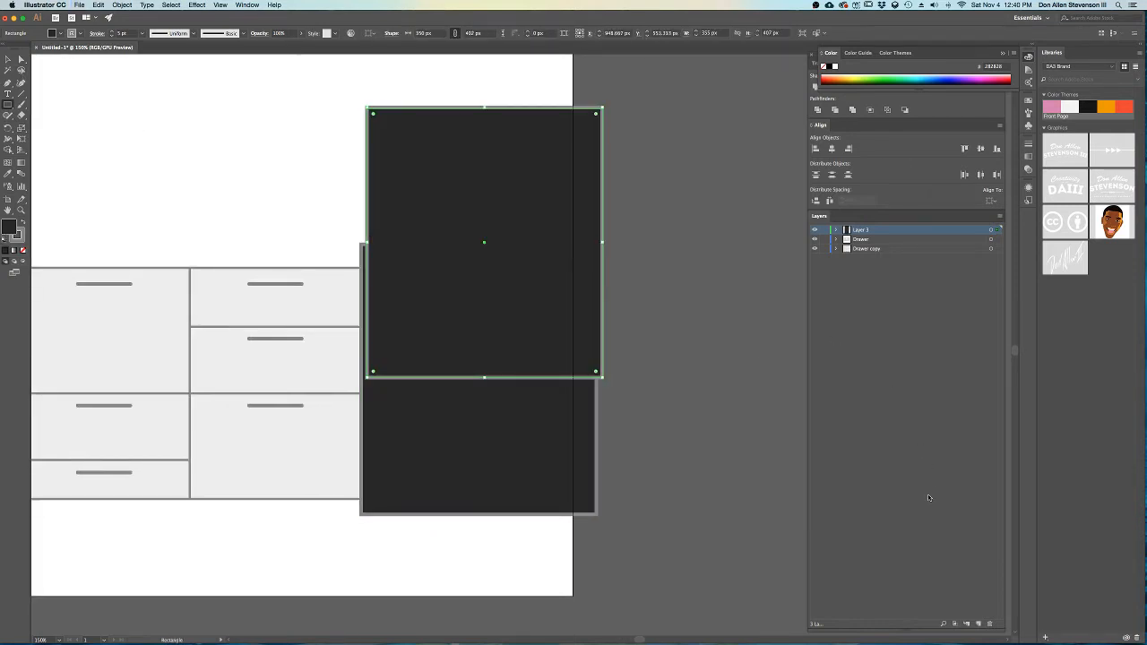
pyautogui.press('super+z')
pyautogui.press('shift+super+F9')
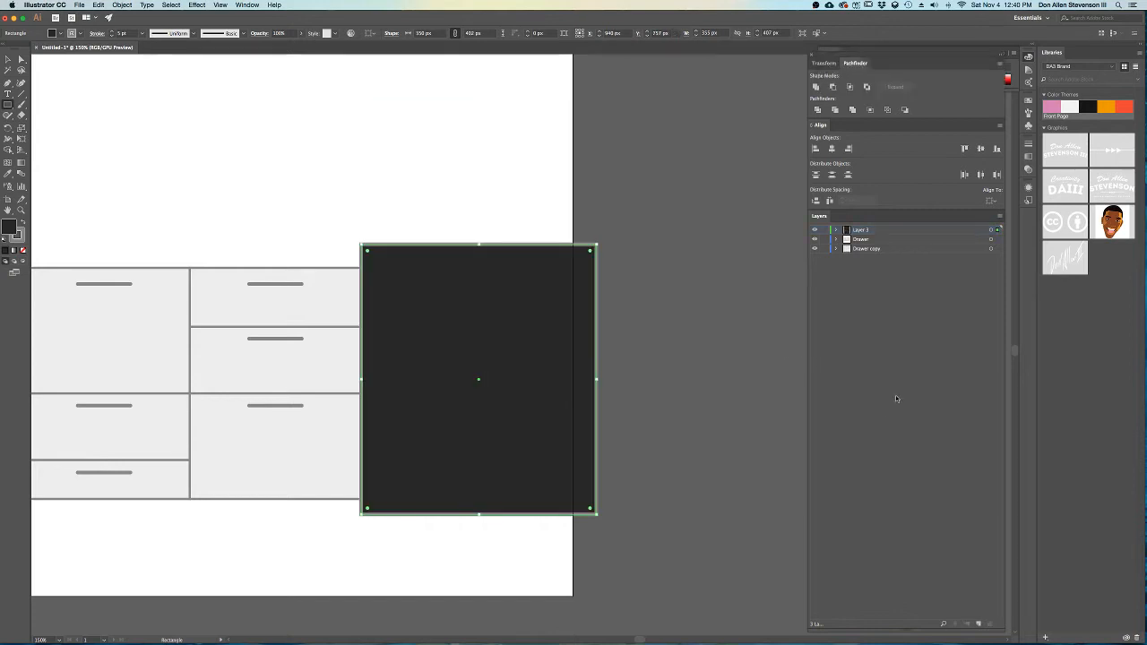
# - Add a sublayer inside Layer 3 and draw a rectangle about 276 by 148 px within the large dark rectangle
pyautogui.click(836, 230)
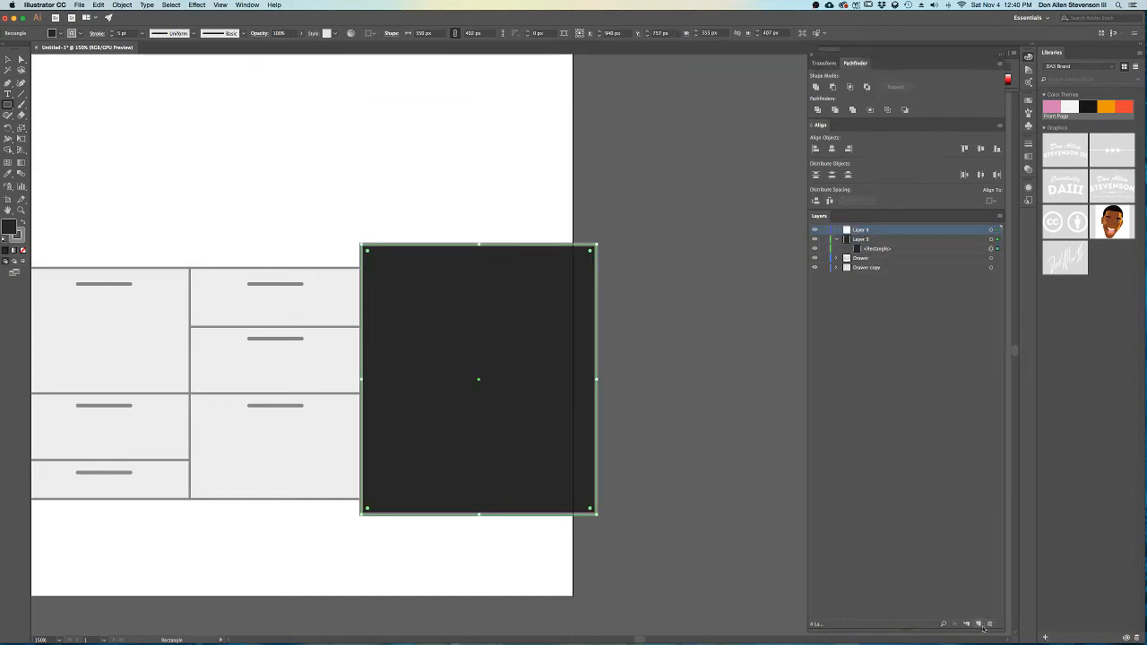
pyautogui.click(968, 624)
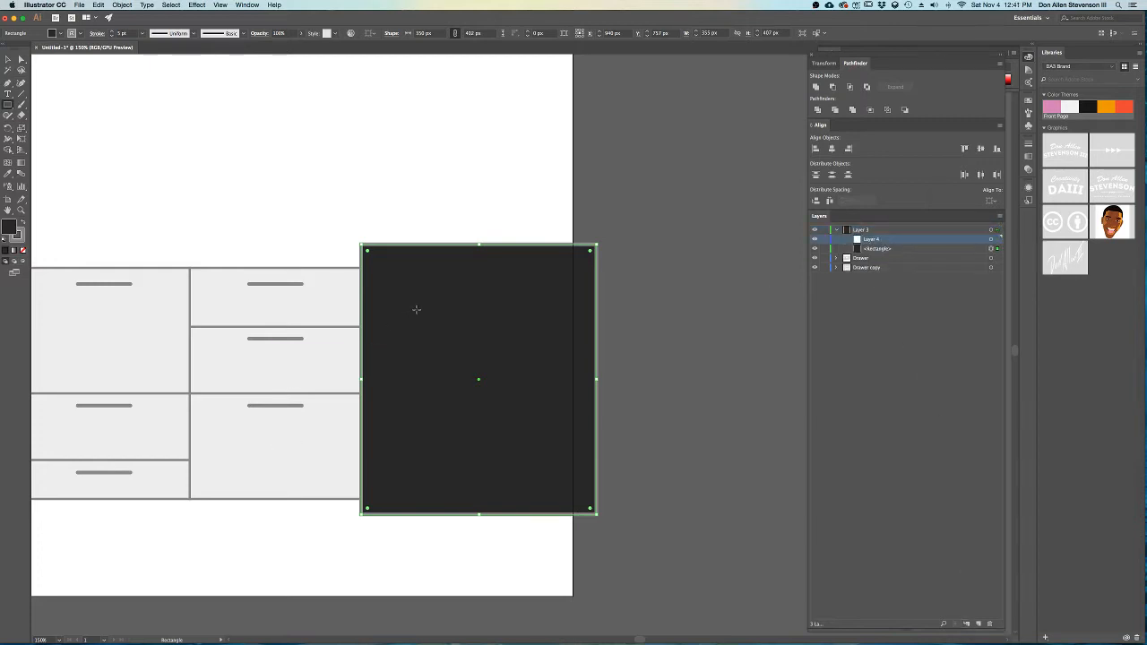
pyautogui.scroll(1, 416, 310)
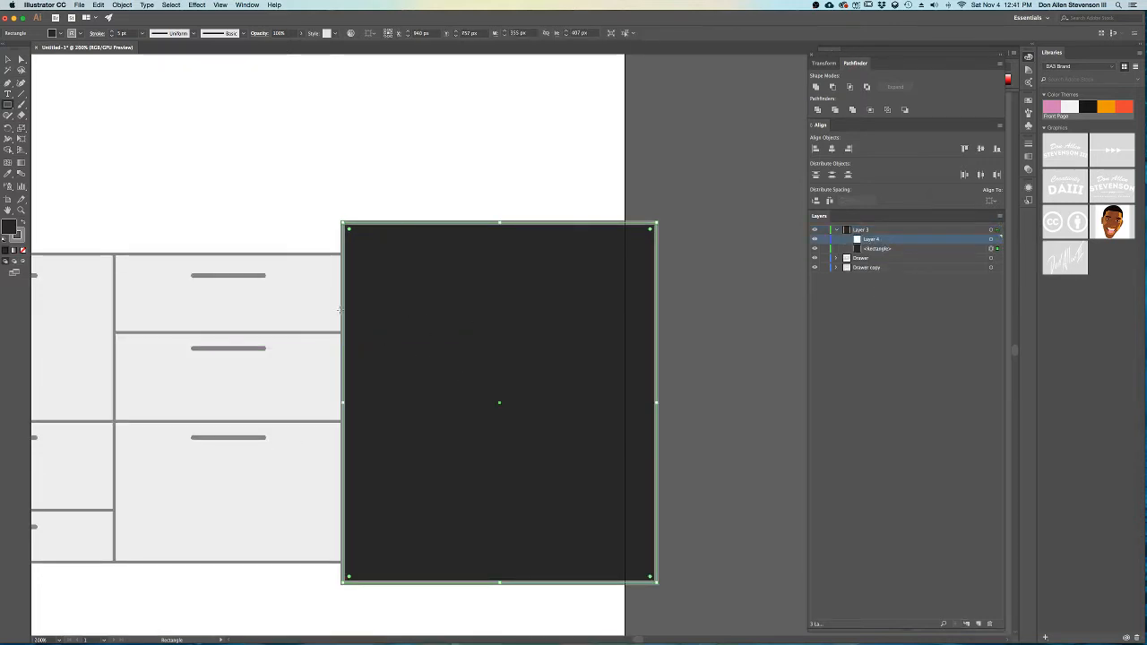
pyautogui.moveTo(379, 315); pyautogui.dragTo(626, 447)
# - Select the inner and outer dark rectangles and align their centres horizontally and vertically
pyautogui.click(8, 60)
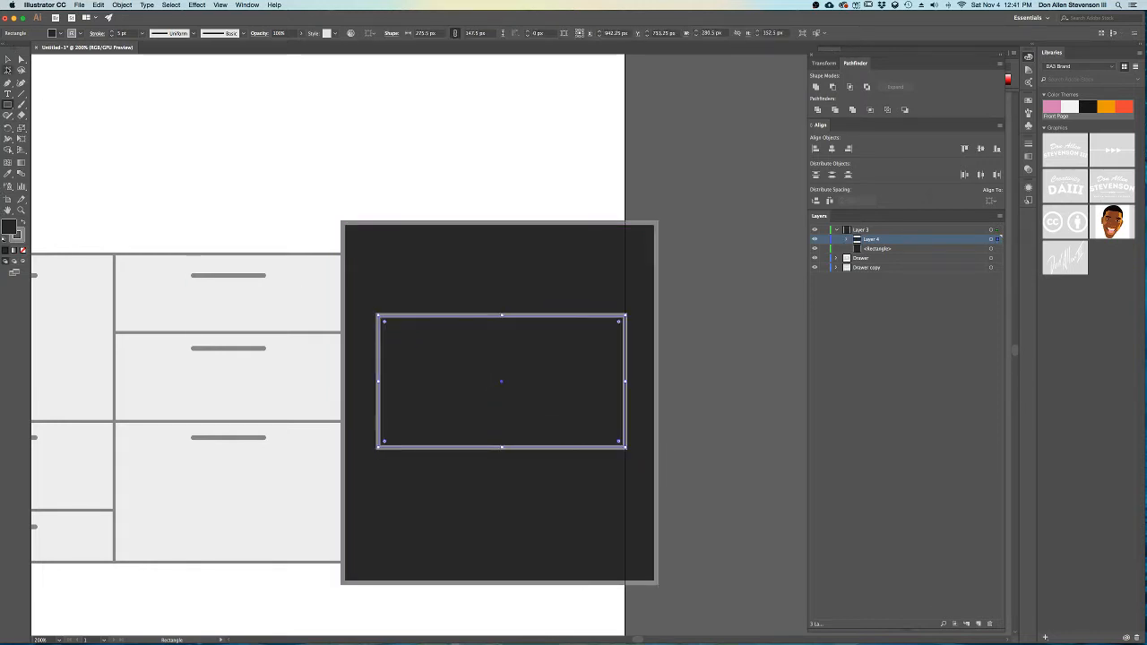
pyautogui.keyDown('shift'); pyautogui.click(471, 294); pyautogui.keyUp('shift')
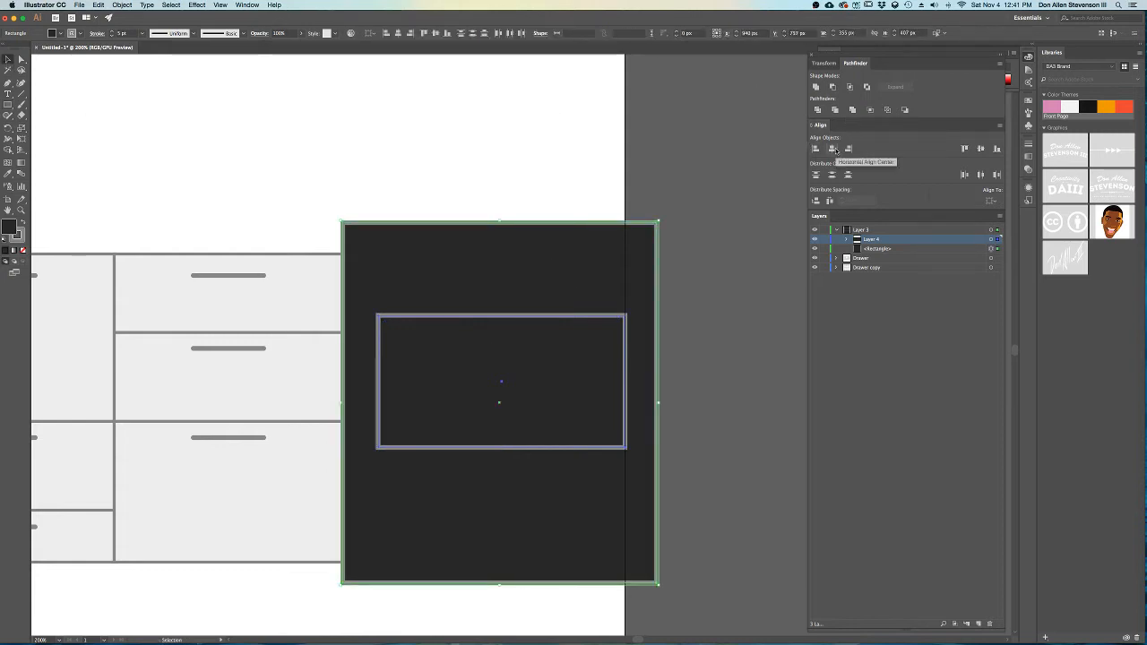
pyautogui.click(990, 201)
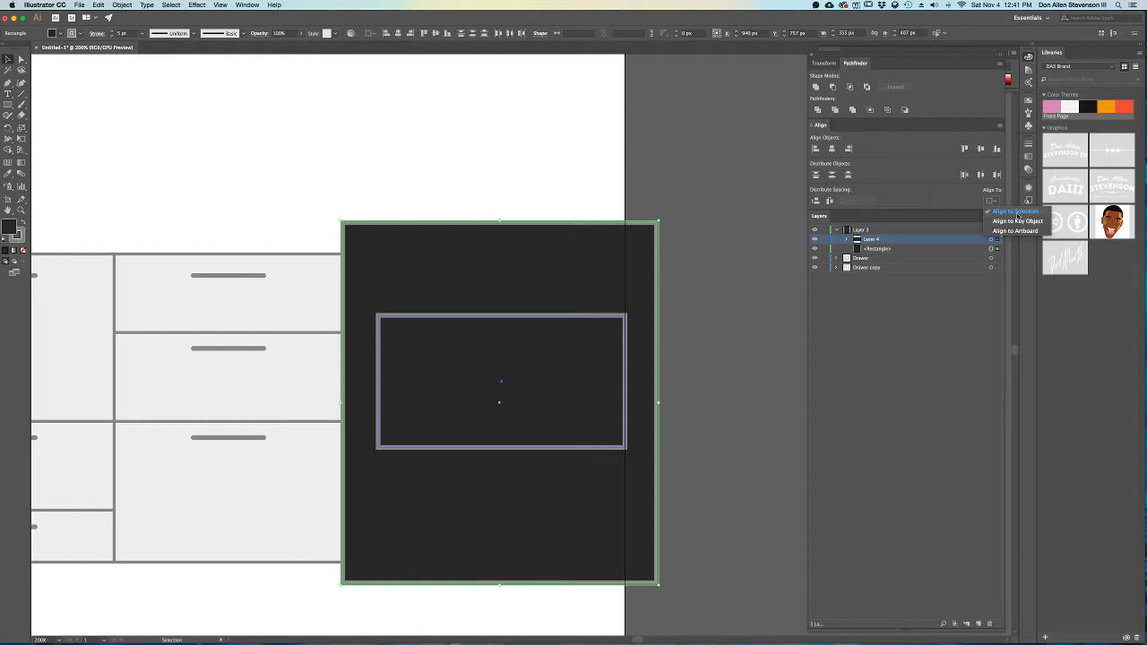
pyautogui.click(835, 152)
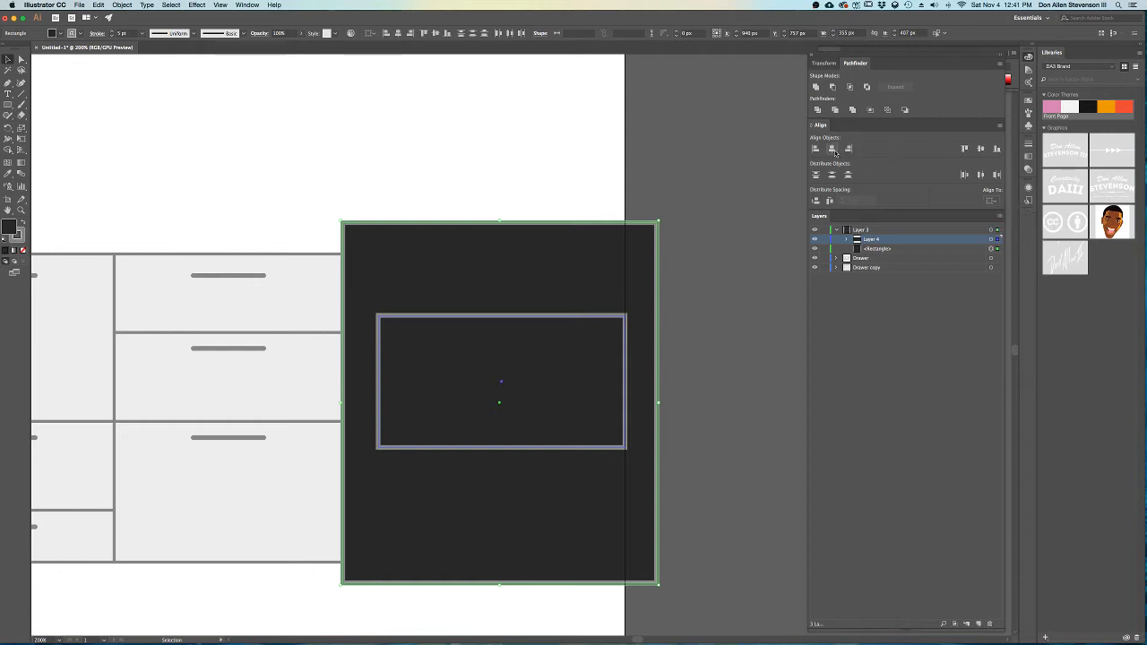
pyautogui.click(980, 149)
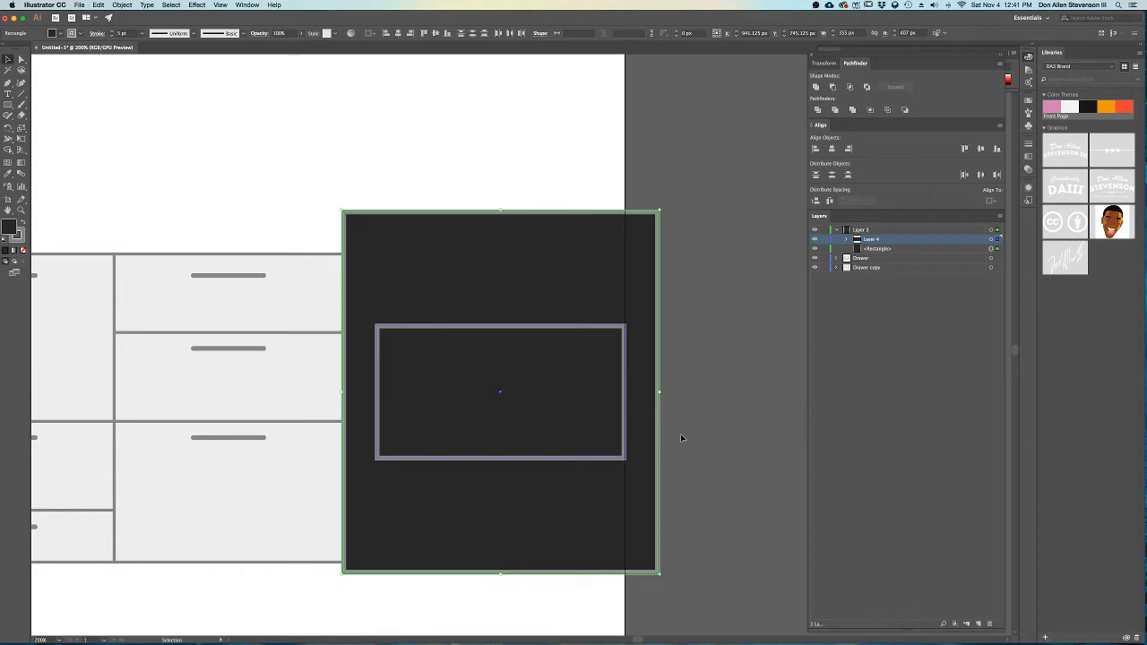
# - Switch to the YouTube live dashboard in Chrome, widen its window and move it beside the OBS window to view the live chat
pyautogui.hotkey('ctrl', 'Up')
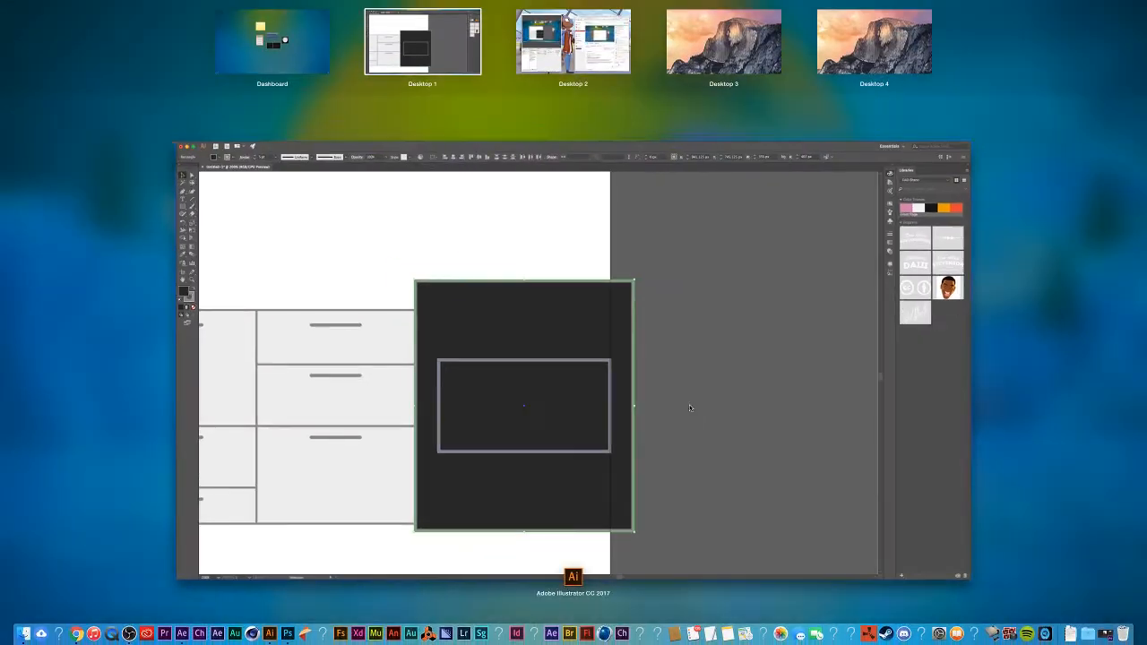
pyautogui.click(565, 54)
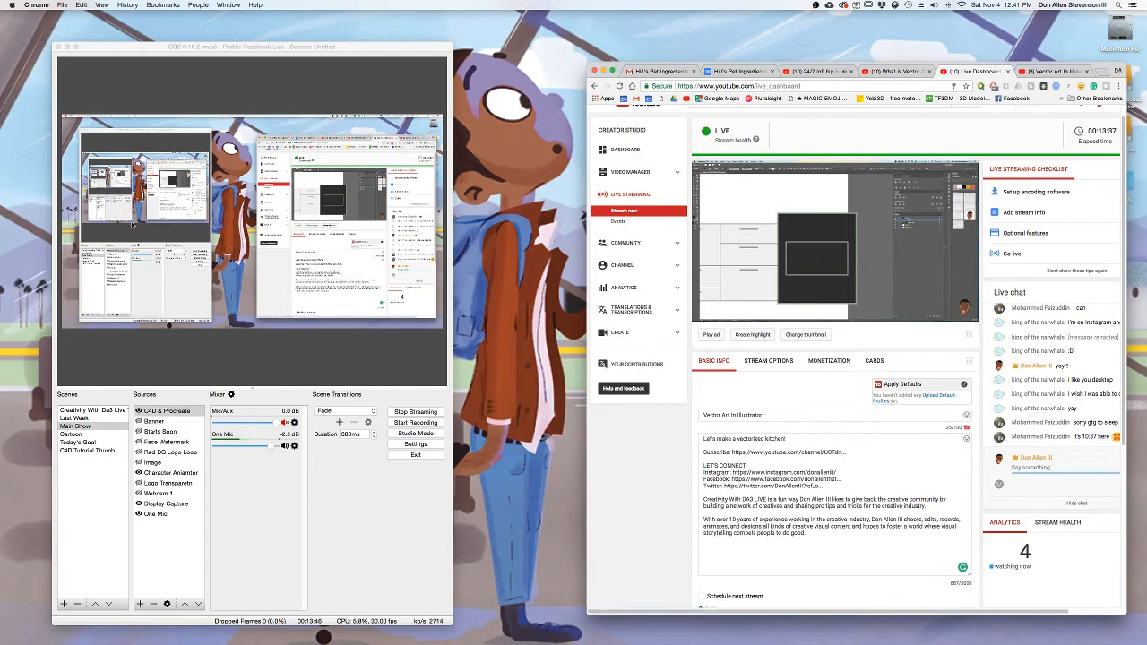
pyautogui.hotkey('ctrl', 'Up')
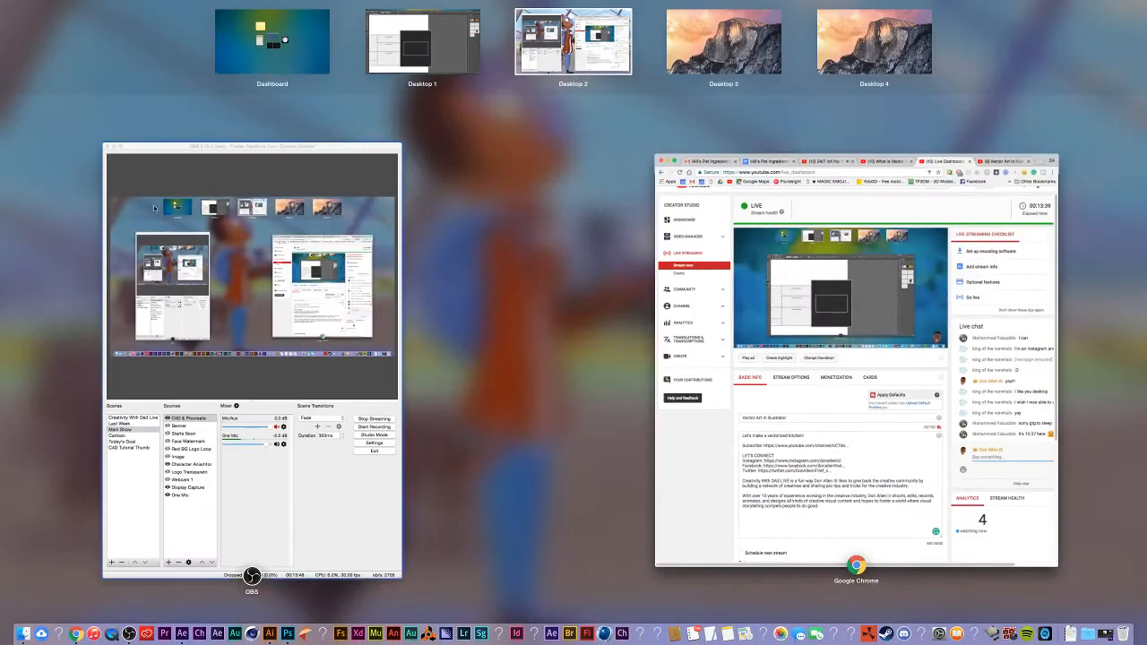
pyautogui.click(1028, 299)
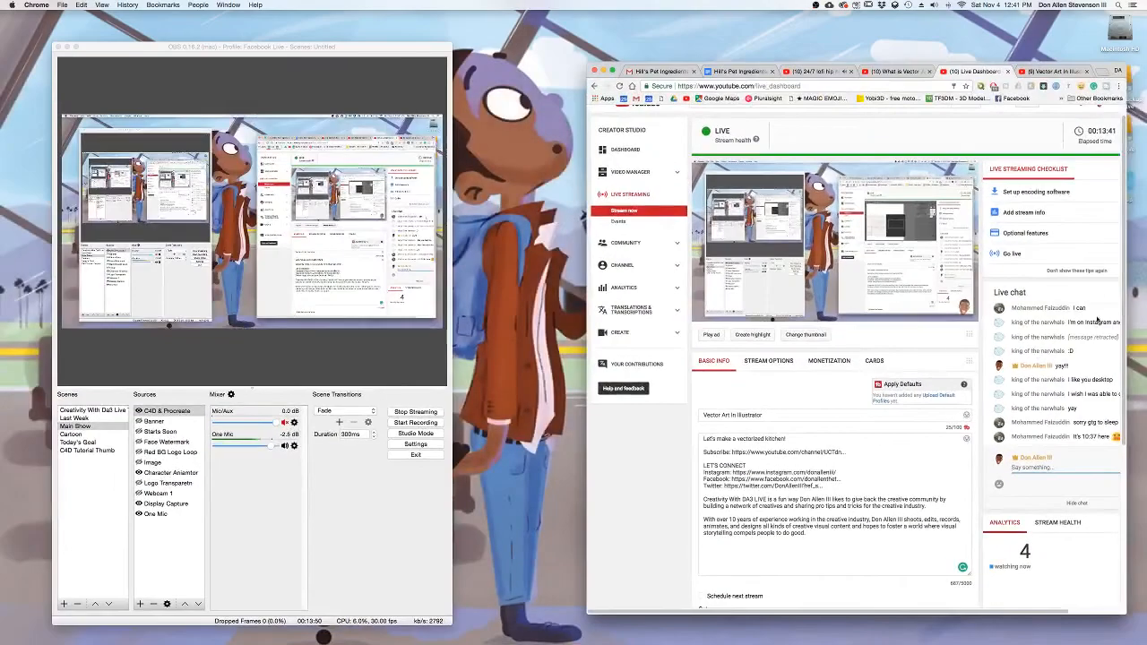
pyautogui.moveTo(1127, 288); pyautogui.dragTo(1146, 288)
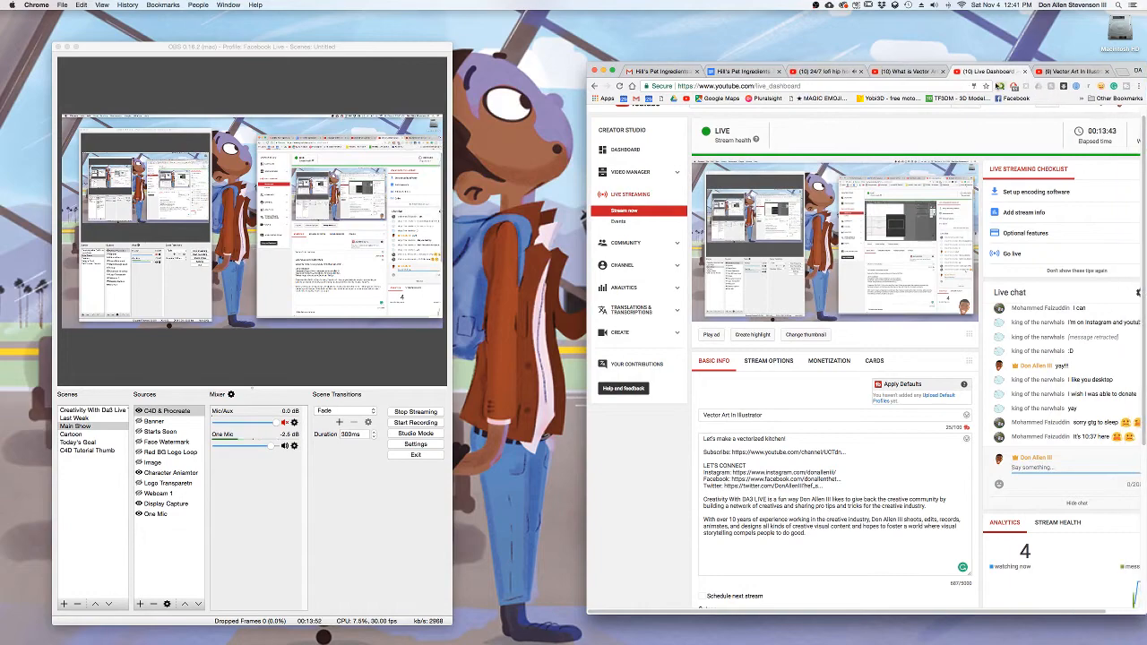
pyautogui.moveTo(947, 65); pyautogui.dragTo(816, 57)
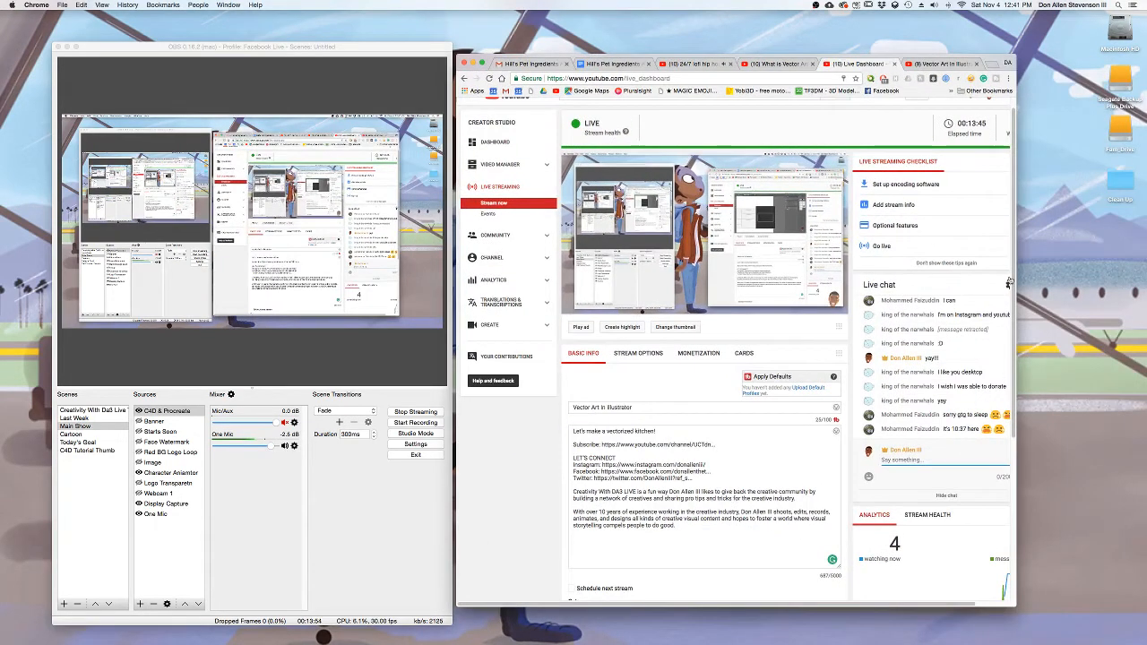
# - Pop out the YouTube live chat into its own window and clear the dashboard and OBS windows away from it
pyautogui.moveTo(1022, 276); pyautogui.dragTo(1079, 277)
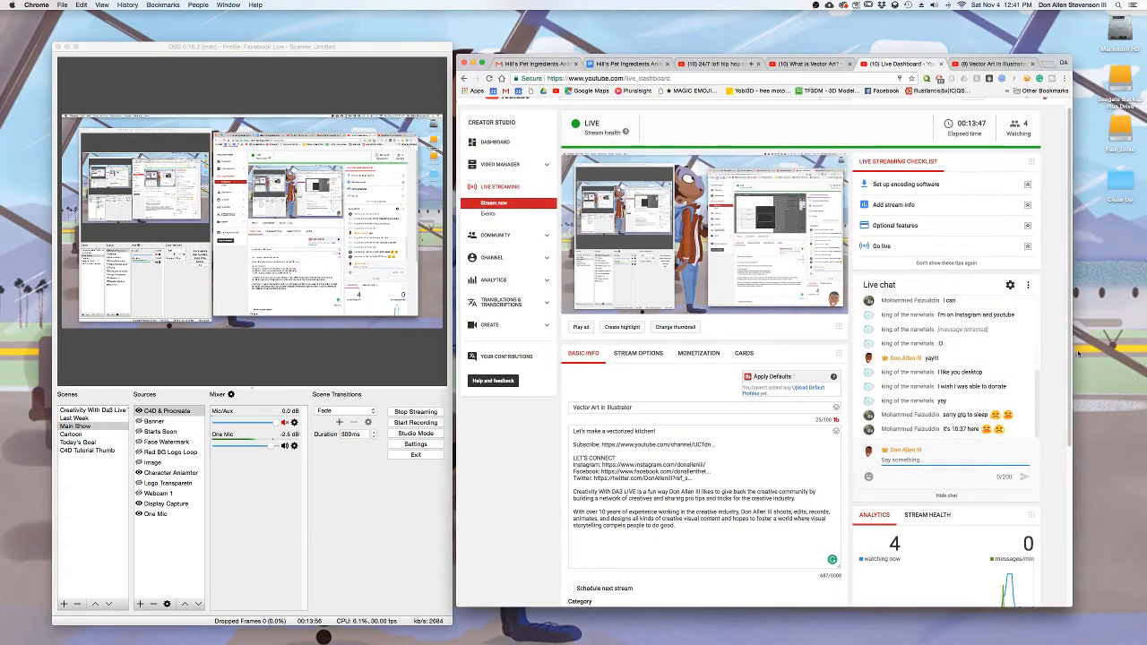
pyautogui.click(1027, 285)
pyautogui.click(995, 350)
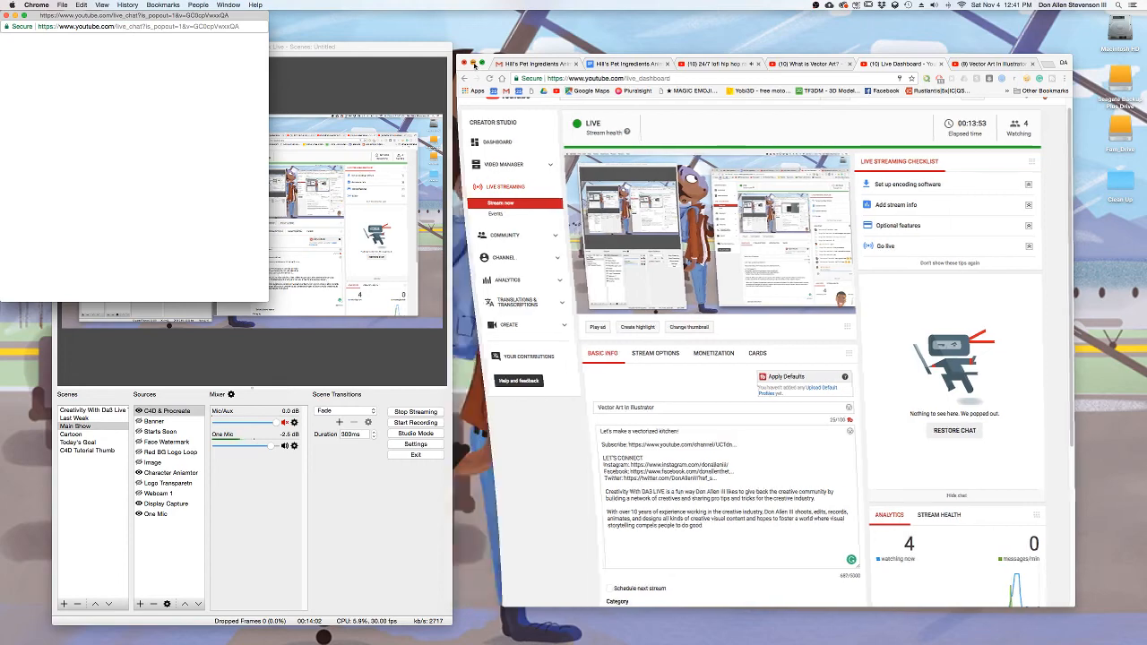
pyautogui.click(473, 63)
pyautogui.moveTo(321, 47); pyautogui.dragTo(900, 50)
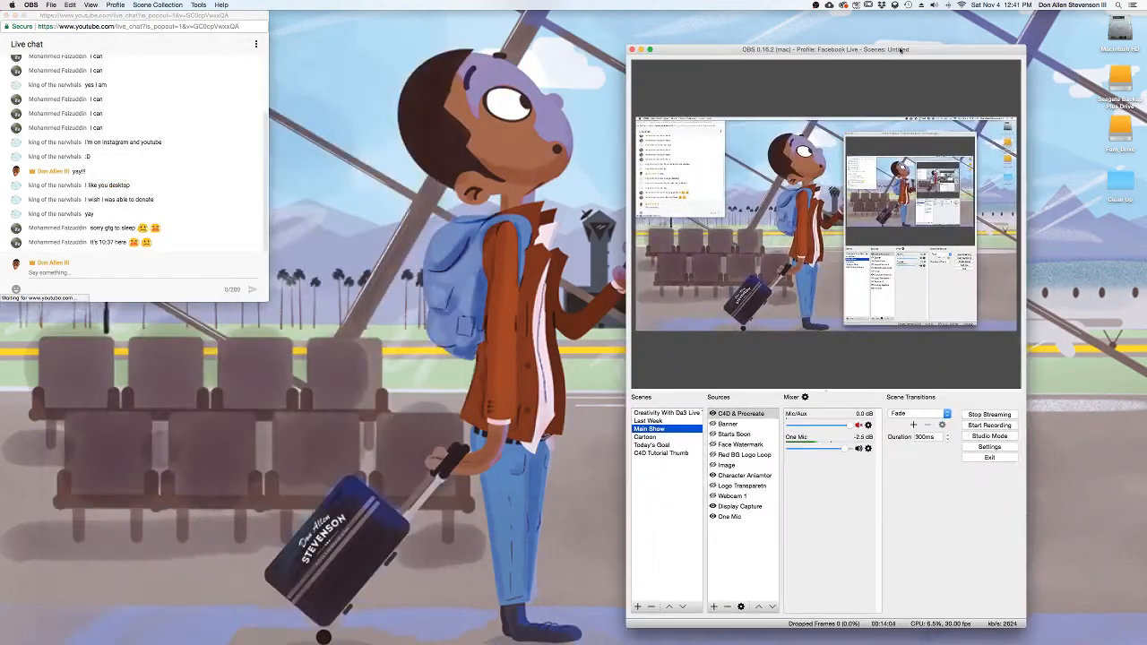
# - Switch back to Illustrator, narrow its window to make room for the chat and move the floating panel group over the canvas
pyautogui.moveTo(193, 14); pyautogui.dragTo(3, 178)
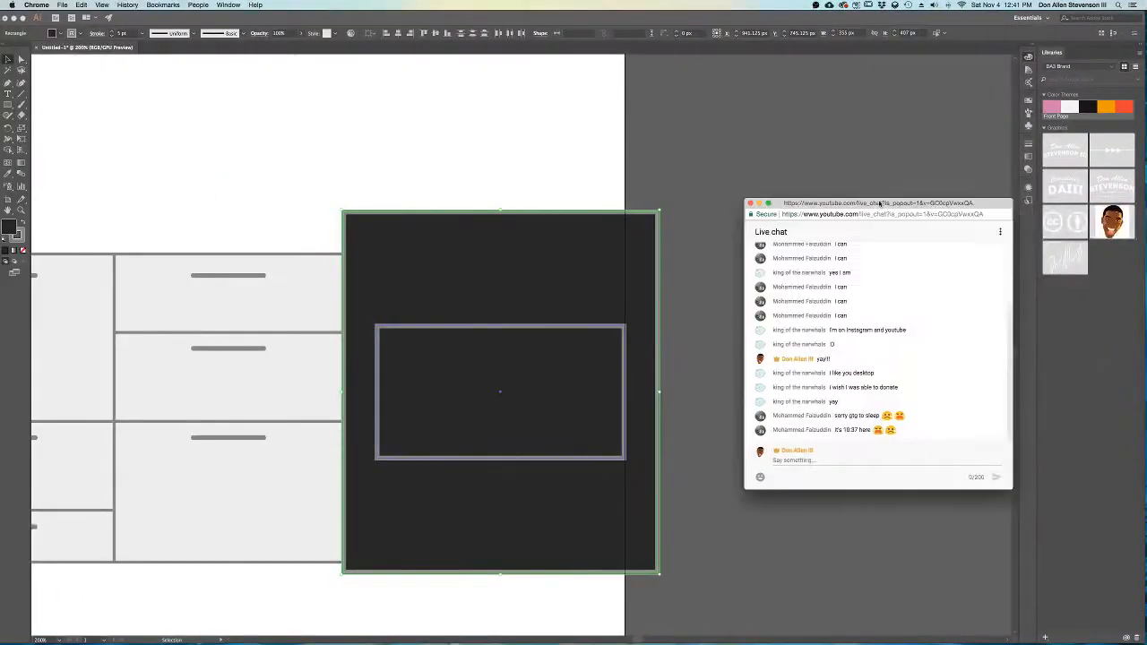
pyautogui.moveTo(880, 204); pyautogui.dragTo(1030, 318)
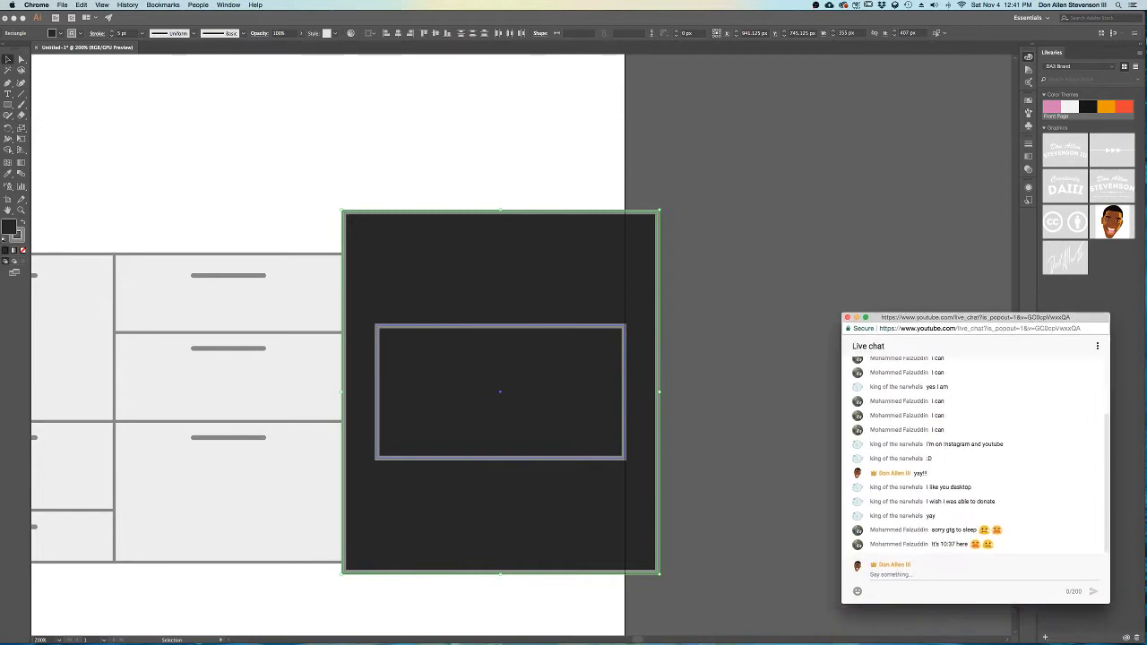
pyautogui.moveTo(1144, 43); pyautogui.dragTo(938, 41)
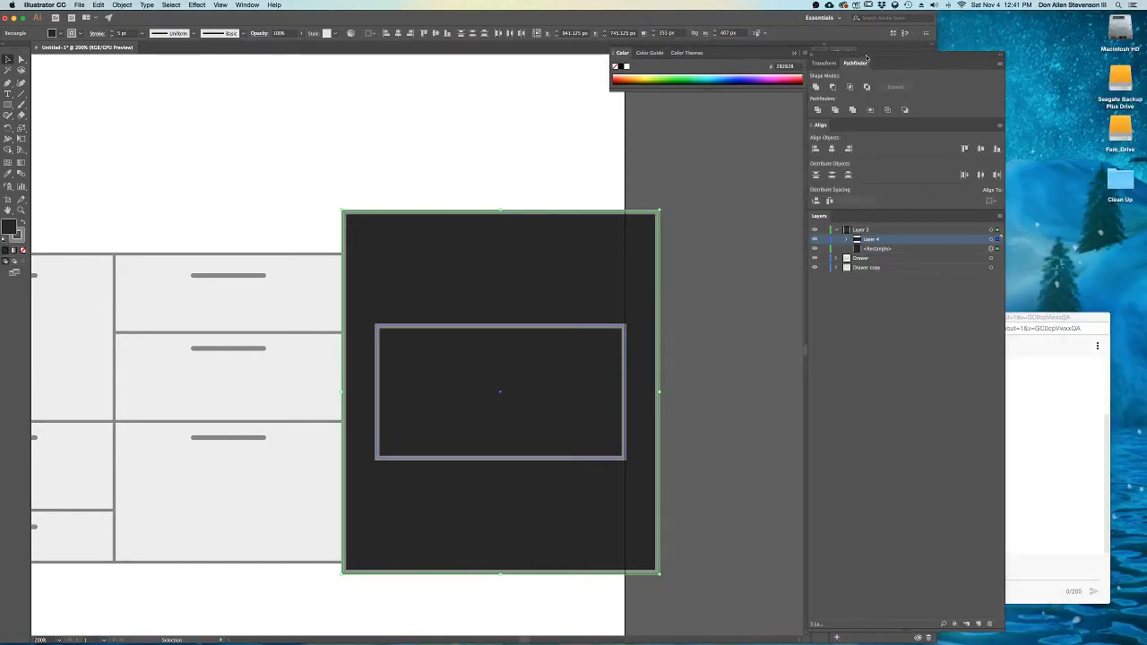
pyautogui.moveTo(867, 58); pyautogui.dragTo(145, 69)
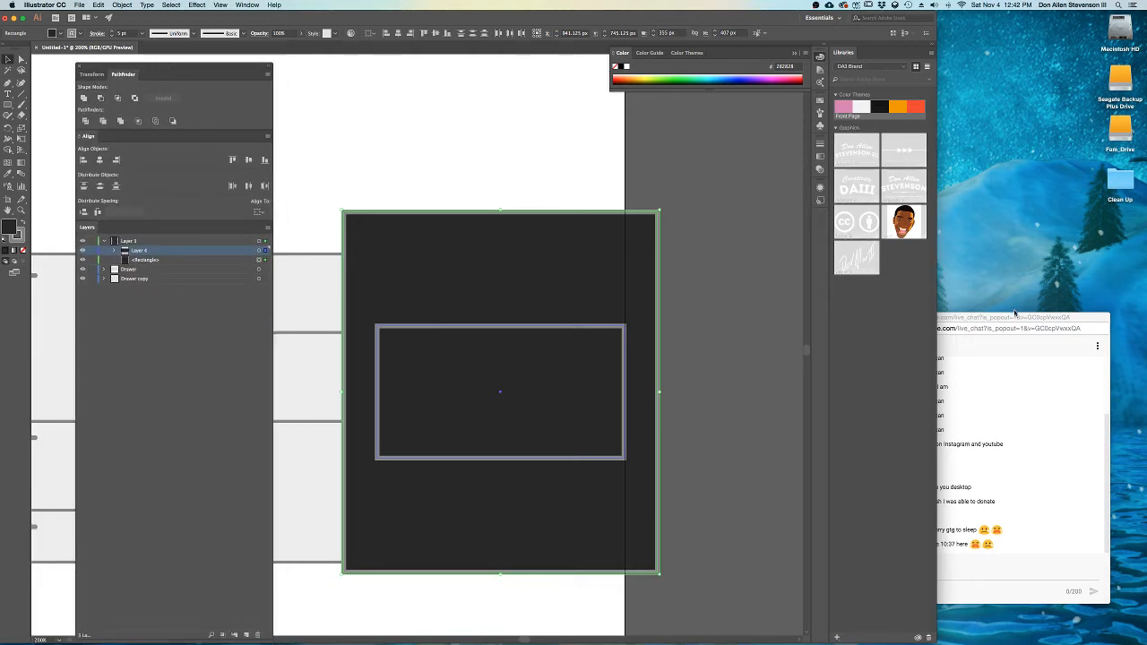
# - Narrow the live chat window, extend it up to the menu bar and place it beside the Illustrator window
pyautogui.moveTo(1017, 318); pyautogui.dragTo(1036, 300)
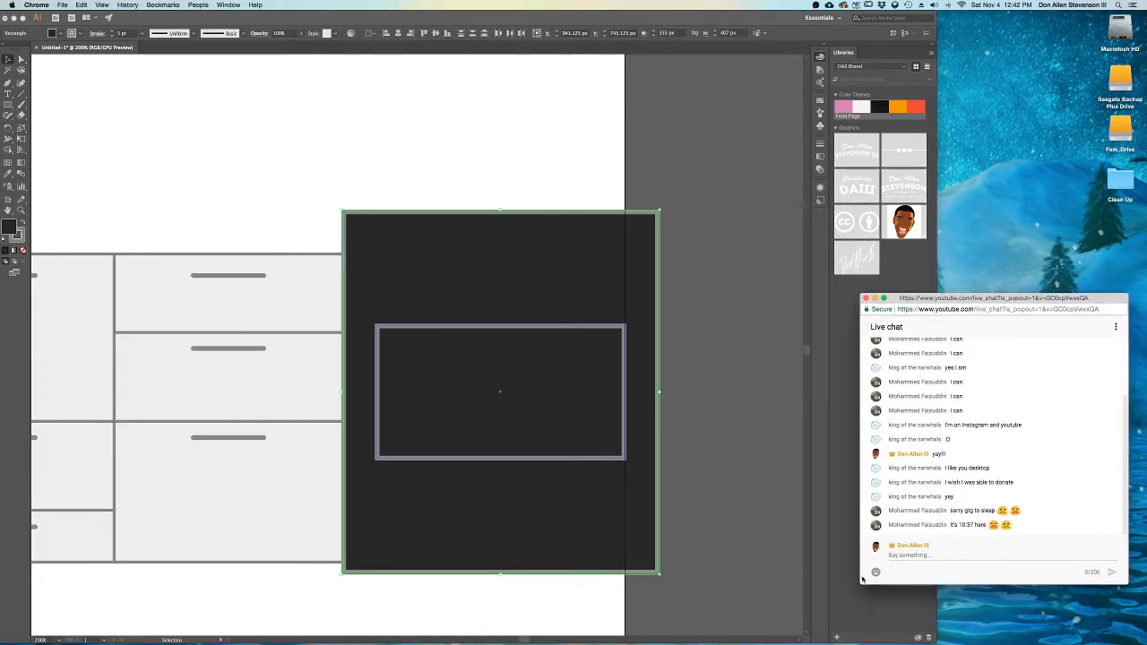
pyautogui.moveTo(862, 579); pyautogui.dragTo(930, 579)
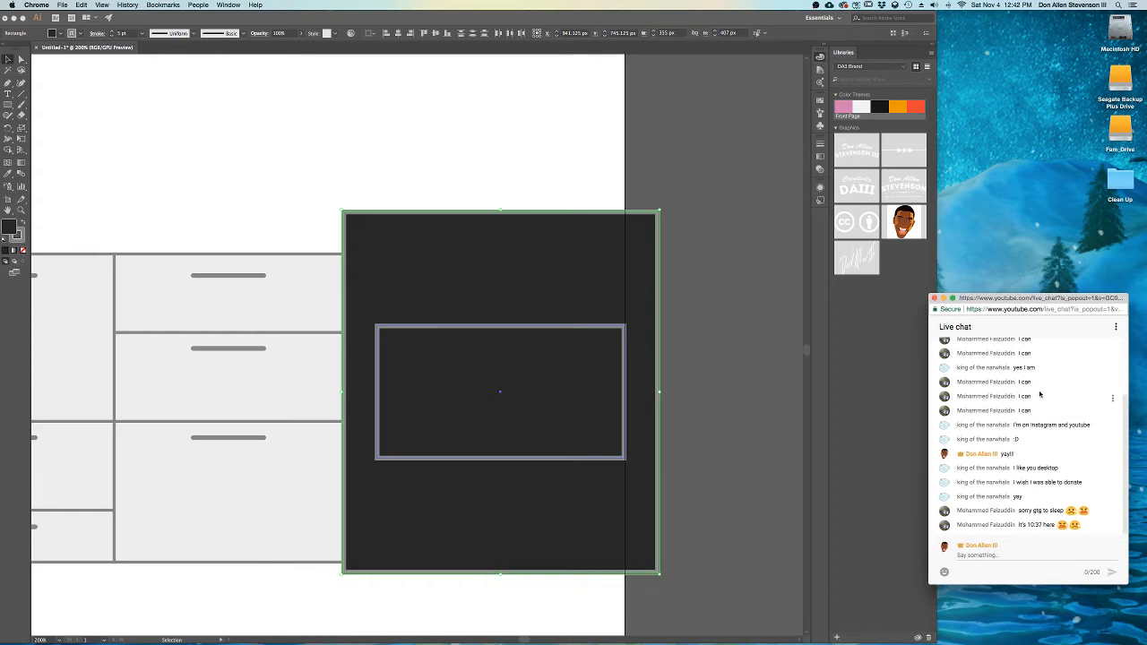
pyautogui.doubleClick(1027, 297)
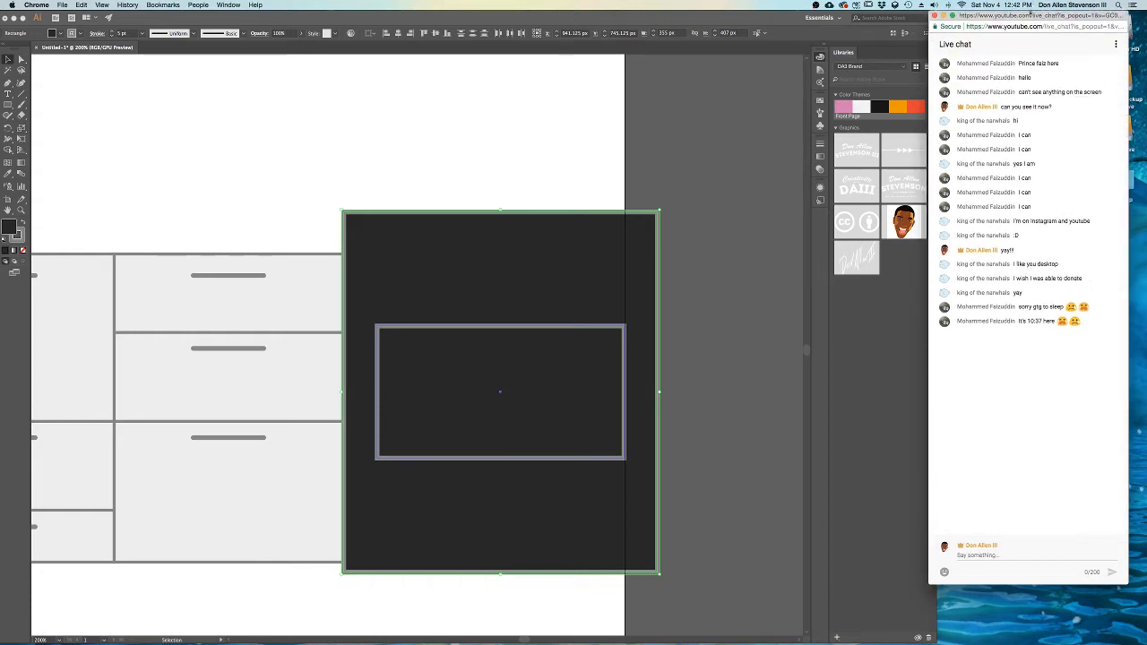
pyautogui.moveTo(1030, 15); pyautogui.dragTo(1047, 12)
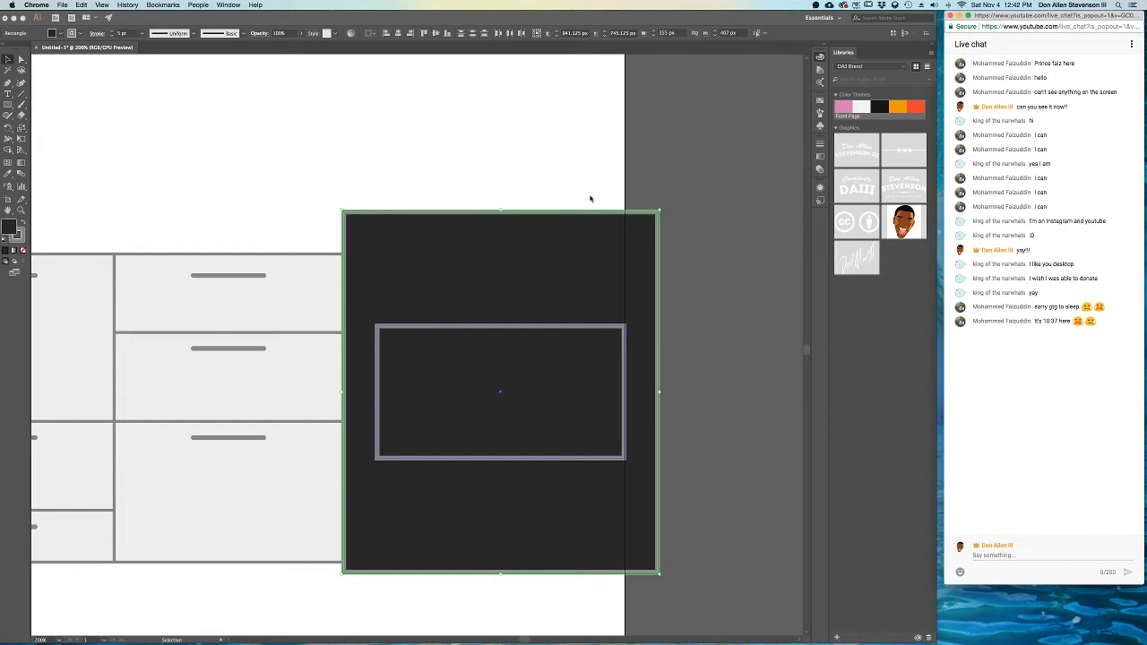
# - Undo the last vertical centring, reselect the inner and outer dark rectangles and align their centres vertically
pyautogui.scroll(-2, 496, 240)
pyautogui.click(437, 268)
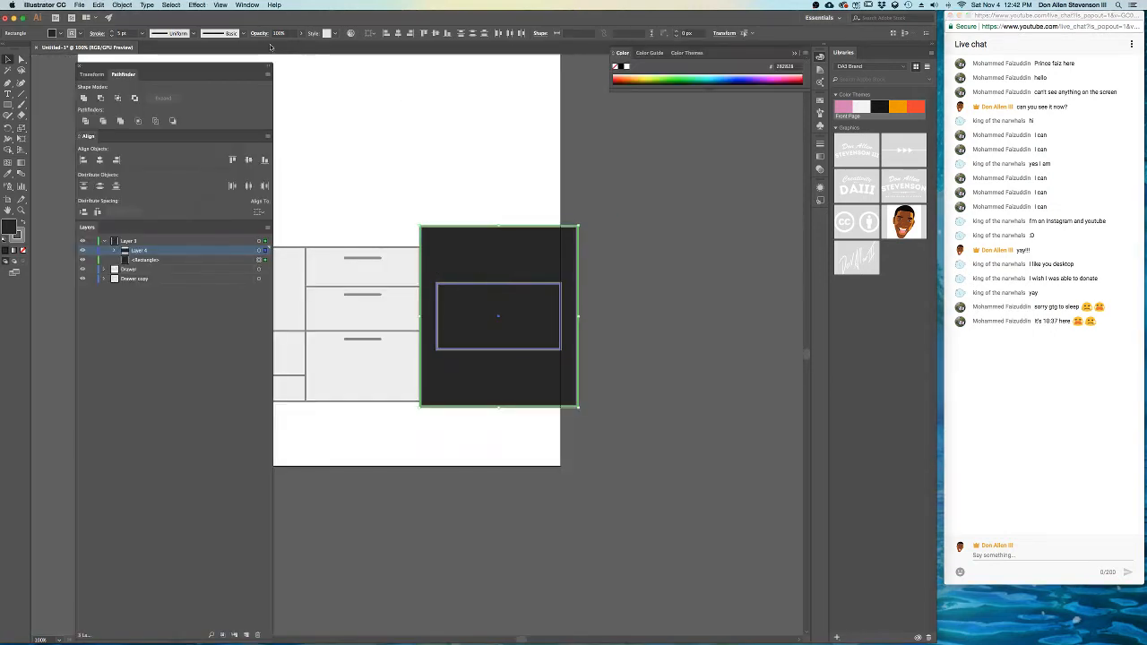
pyautogui.press('super+z')
pyautogui.click(365, 93)
pyautogui.click(508, 326)
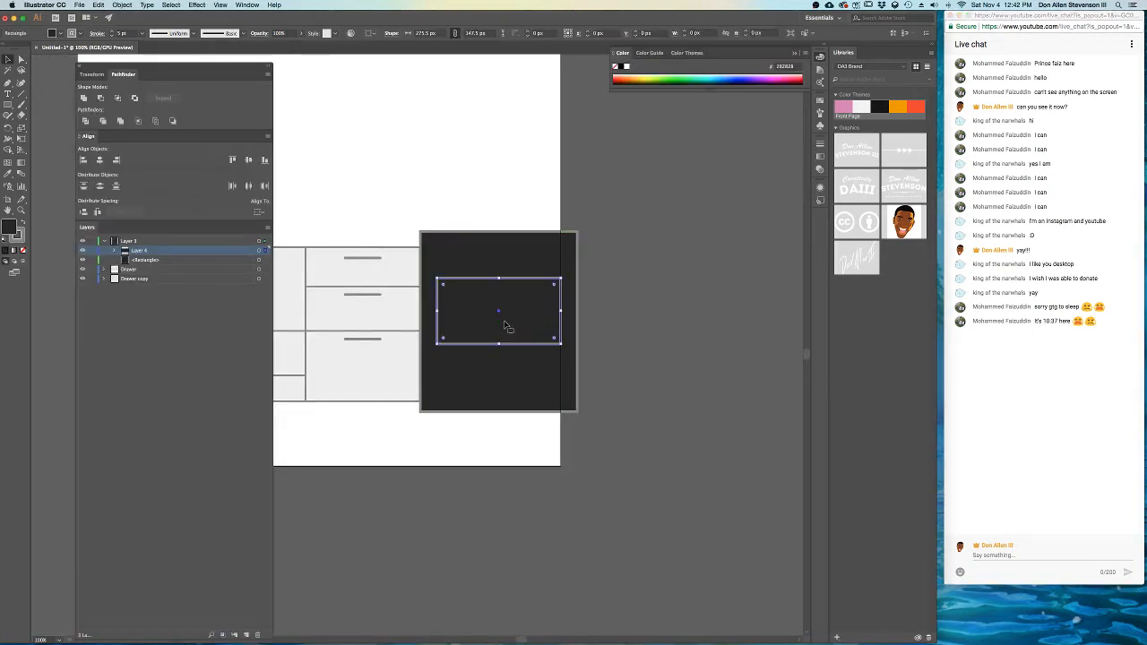
pyautogui.keyDown('shift'); pyautogui.click(522, 261); pyautogui.keyUp('shift')
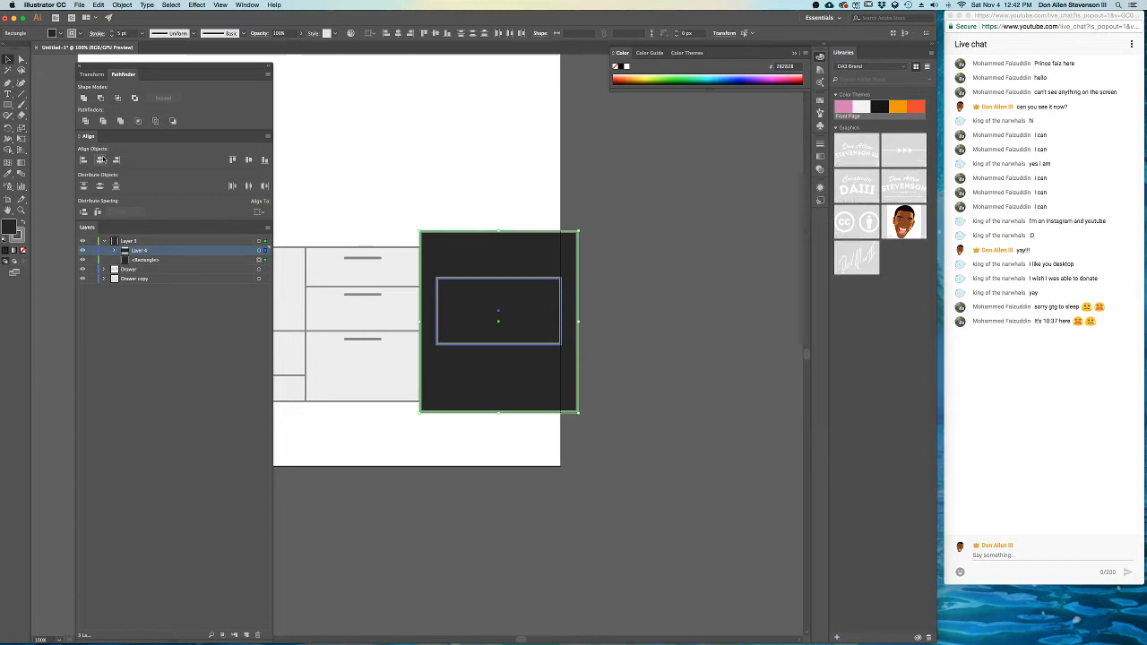
pyautogui.click(248, 159)
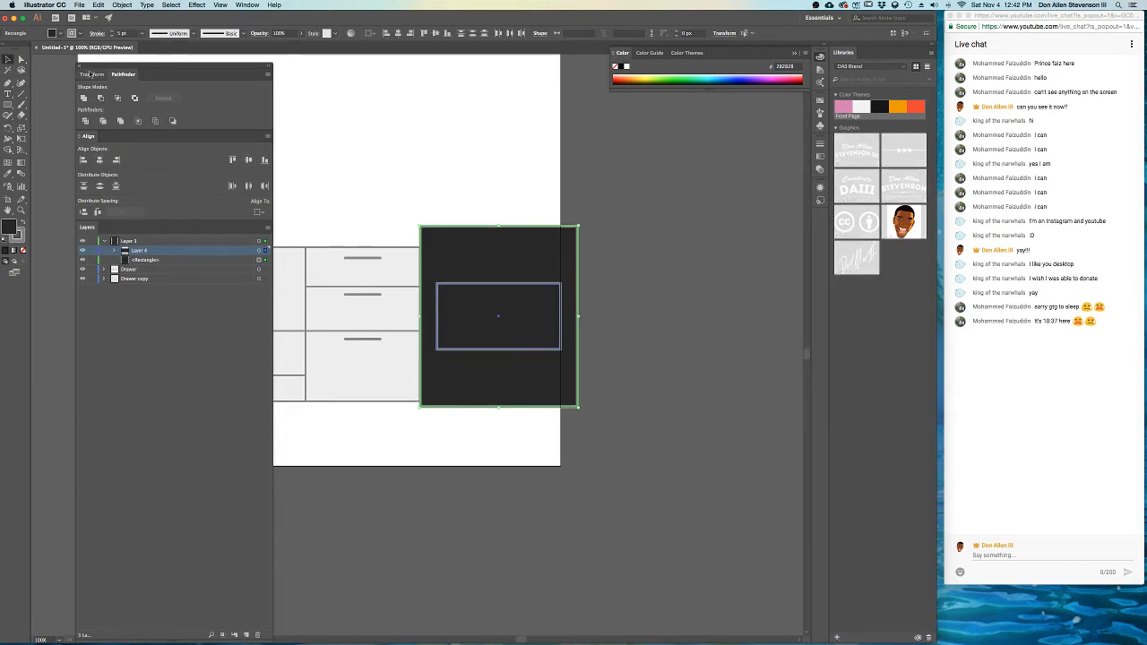
# - Stack the Transform, Pathfinder, Transparency, Graphic Styles, Align and Layers panels in one column and dock it at the window's edge
pyautogui.moveTo(90, 74); pyautogui.dragTo(813, 175)
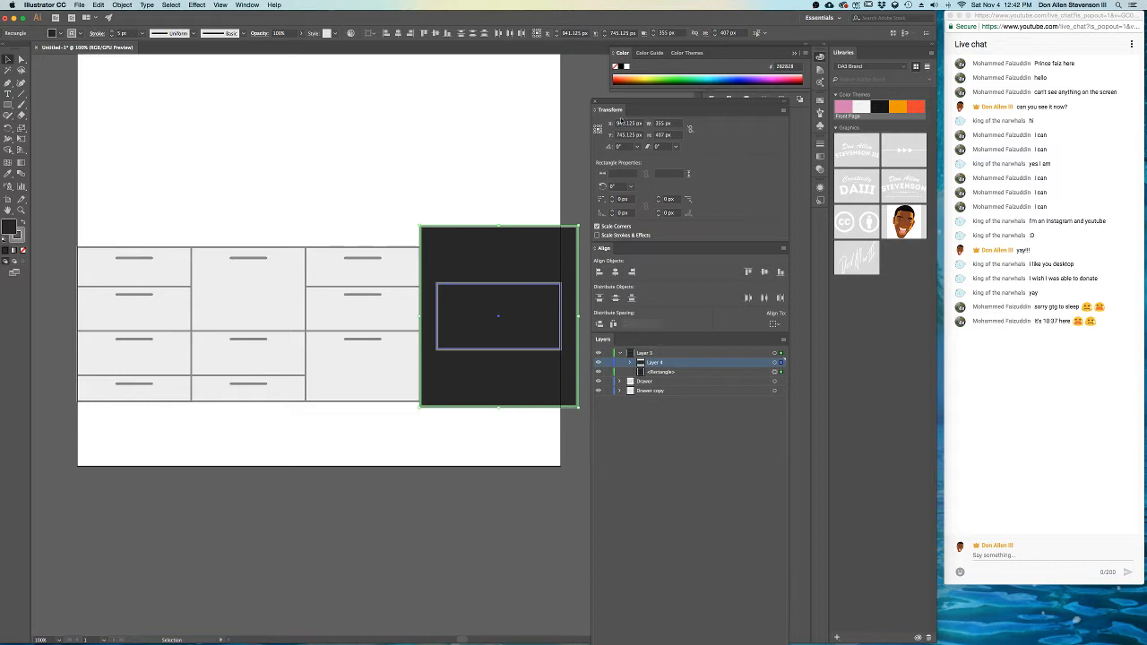
pyautogui.moveTo(620, 120); pyautogui.dragTo(689, 99)
pyautogui.moveTo(820, 204); pyautogui.dragTo(637, 235)
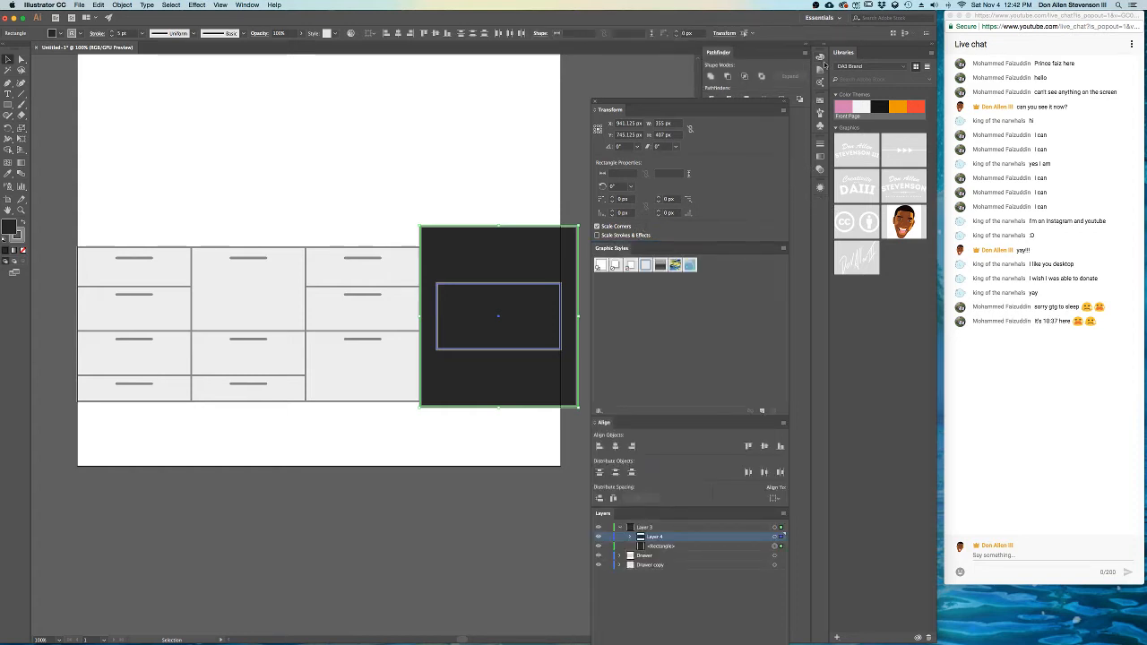
pyautogui.moveTo(819, 168); pyautogui.dragTo(646, 244)
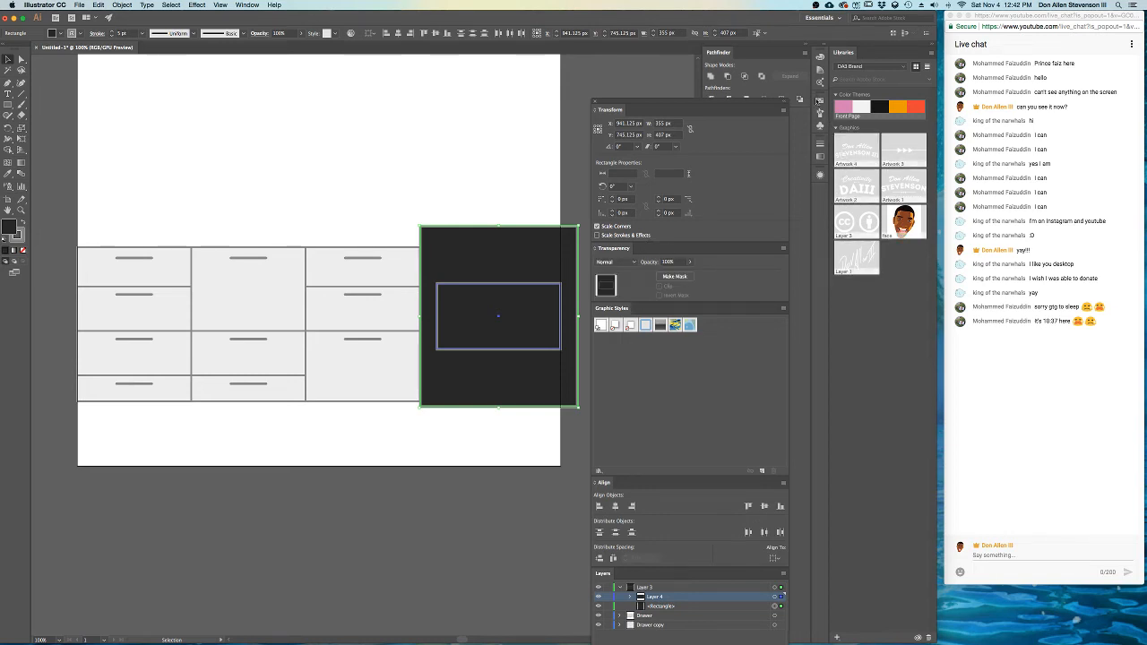
pyautogui.moveTo(730, 55); pyautogui.dragTo(651, 199)
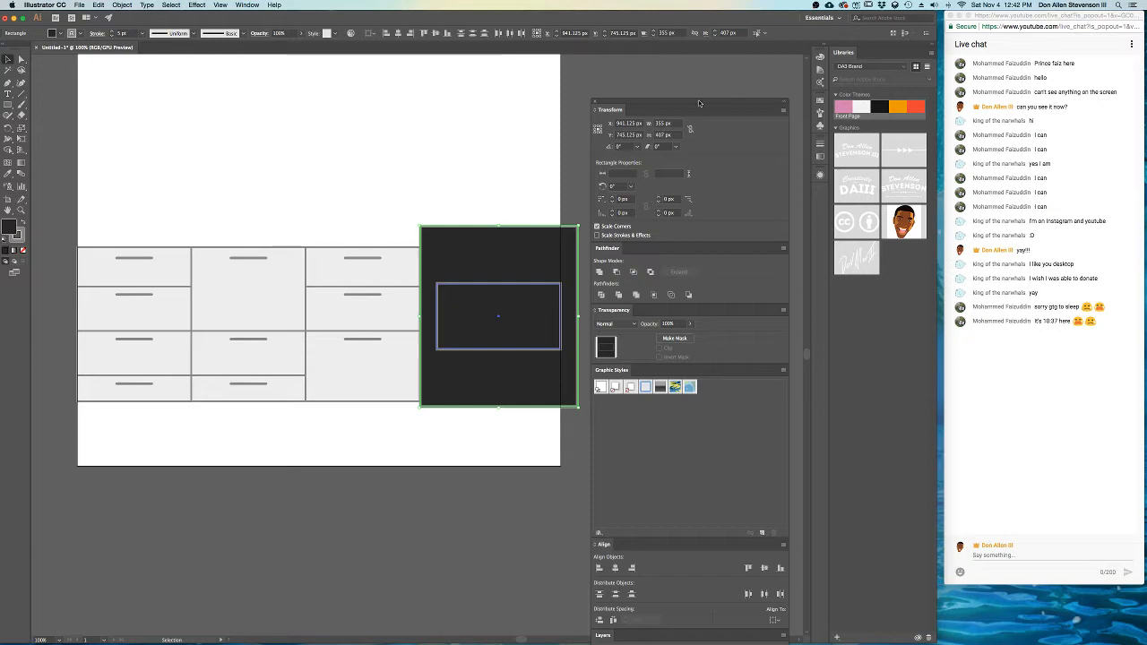
pyautogui.moveTo(656, 104); pyautogui.dragTo(935, 52)
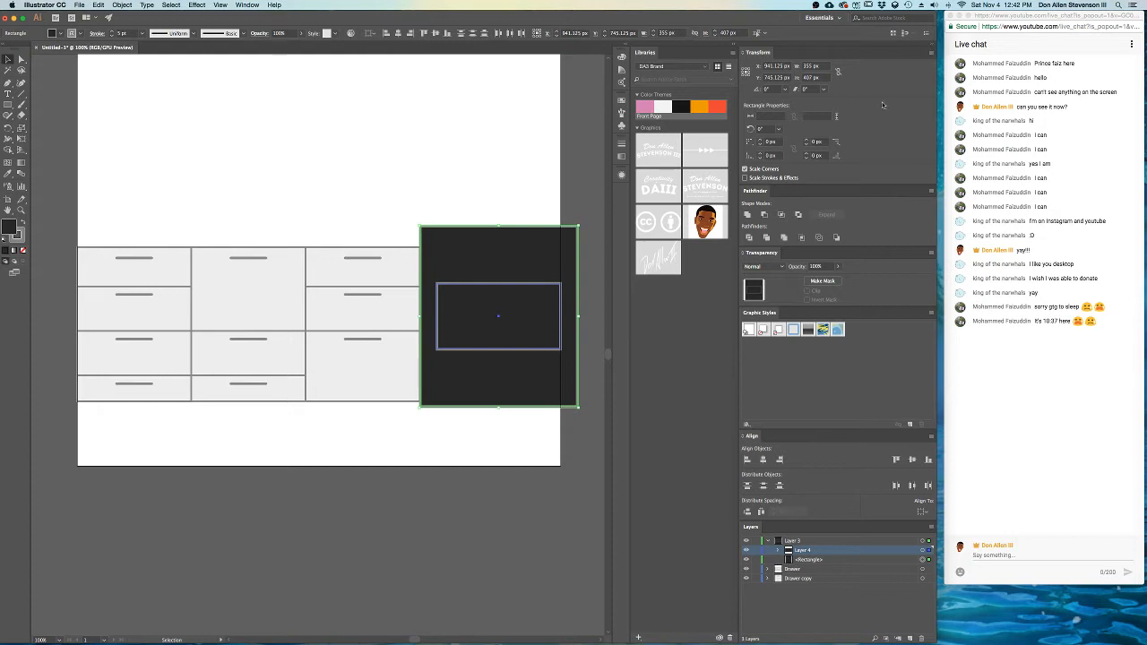
# - Duplicate the inner dark rectangle in place and shrink the copy about its centre to about 216 by 66 px
pyautogui.scroll(2, 536, 300)
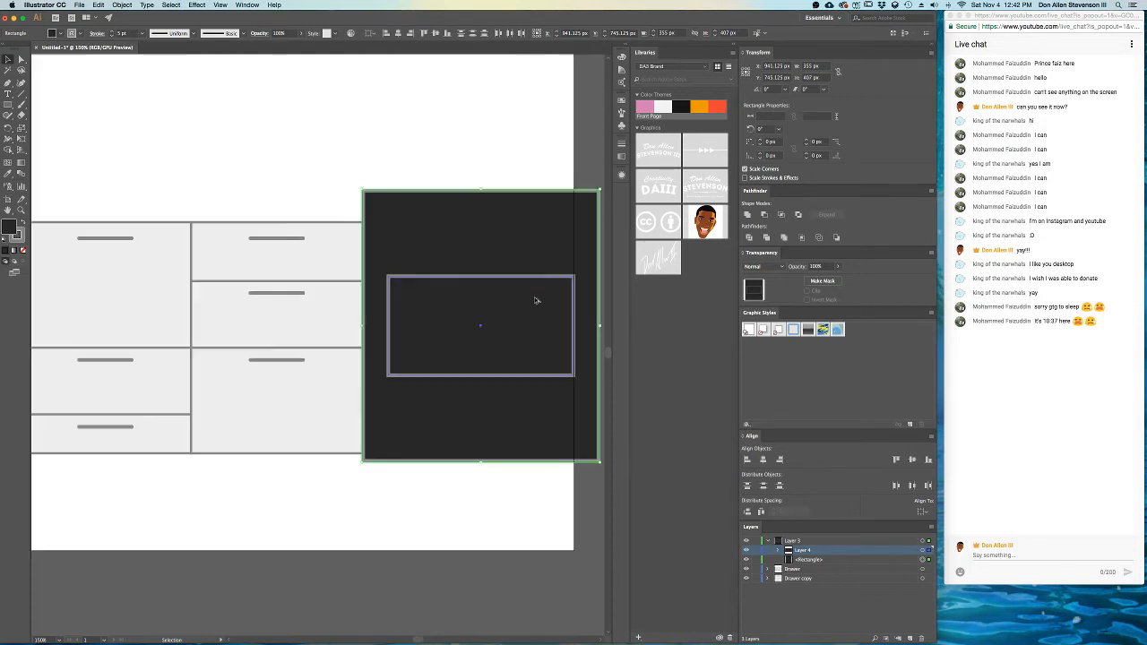
pyautogui.moveTo(538, 301); pyautogui.dragTo(466, 320)
pyautogui.scroll(2, 400, 319)
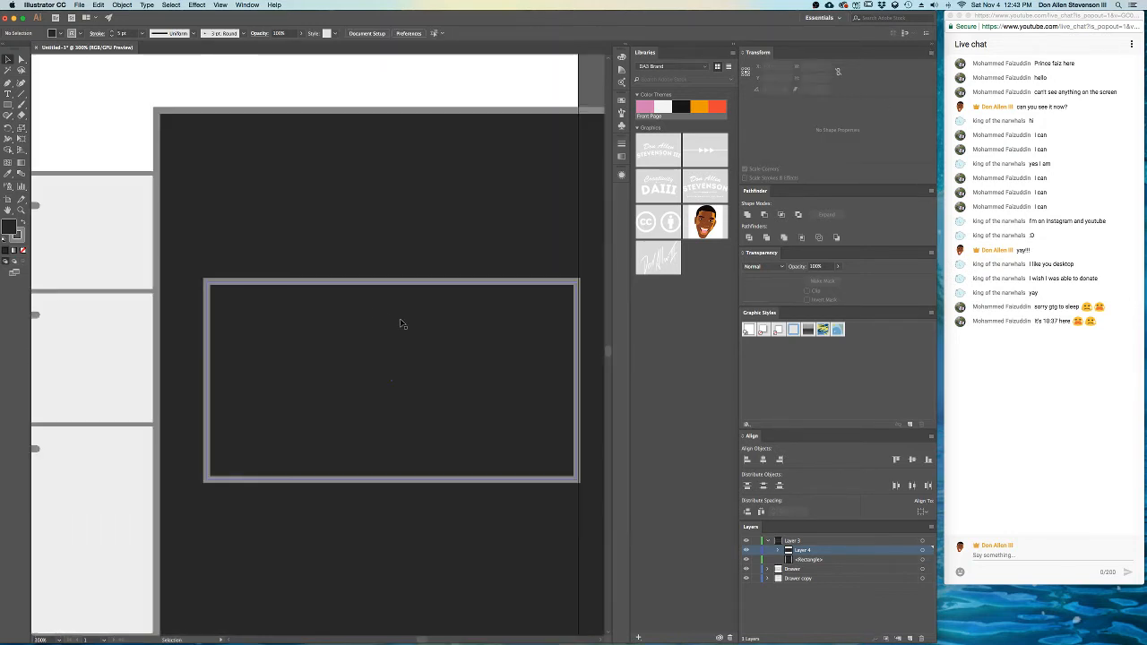
pyautogui.click(339, 314)
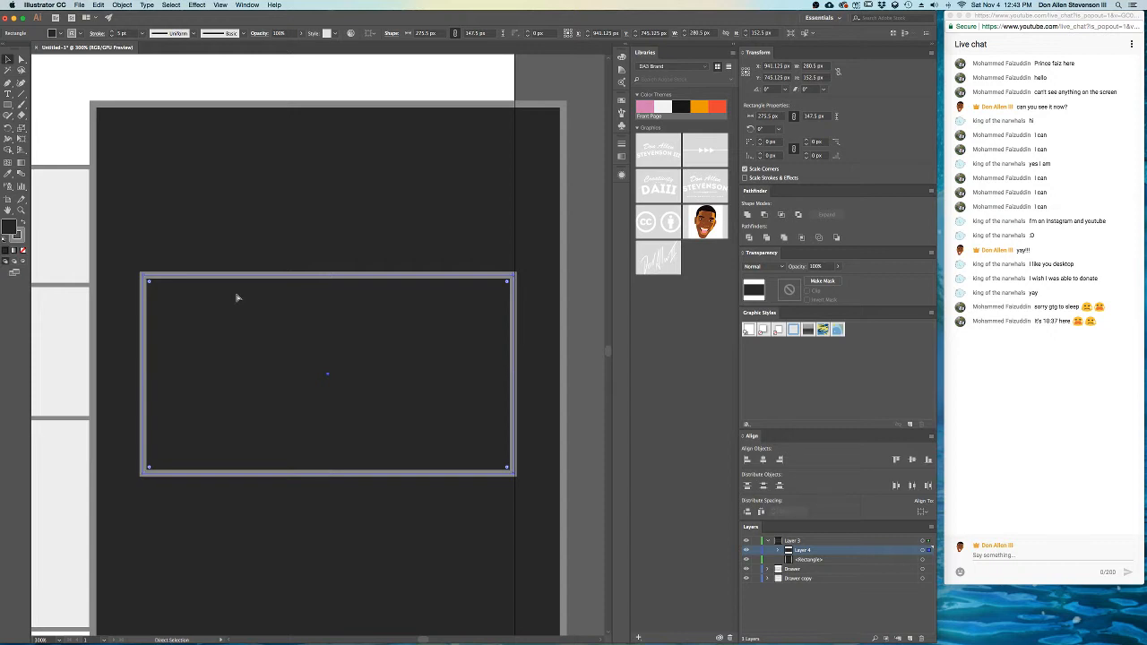
pyautogui.press('super+j')
pyautogui.press('Return')
pyautogui.press('super+d')
pyautogui.press('super+z')
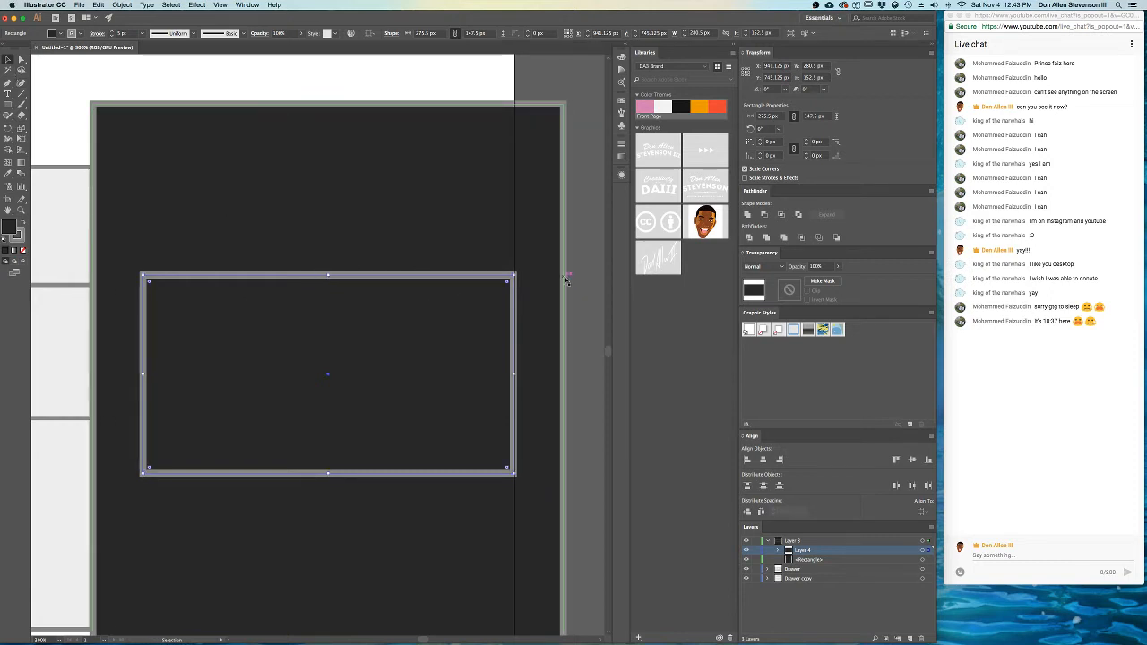
pyautogui.moveTo(327, 272); pyautogui.dragTo(325, 319)
pyautogui.moveTo(518, 313)
pyautogui.mouseDown()
pyautogui.moveTo(512, 299)
pyautogui.moveTo(525, 333)
pyautogui.mouseUp()
pyautogui.press('super+z')
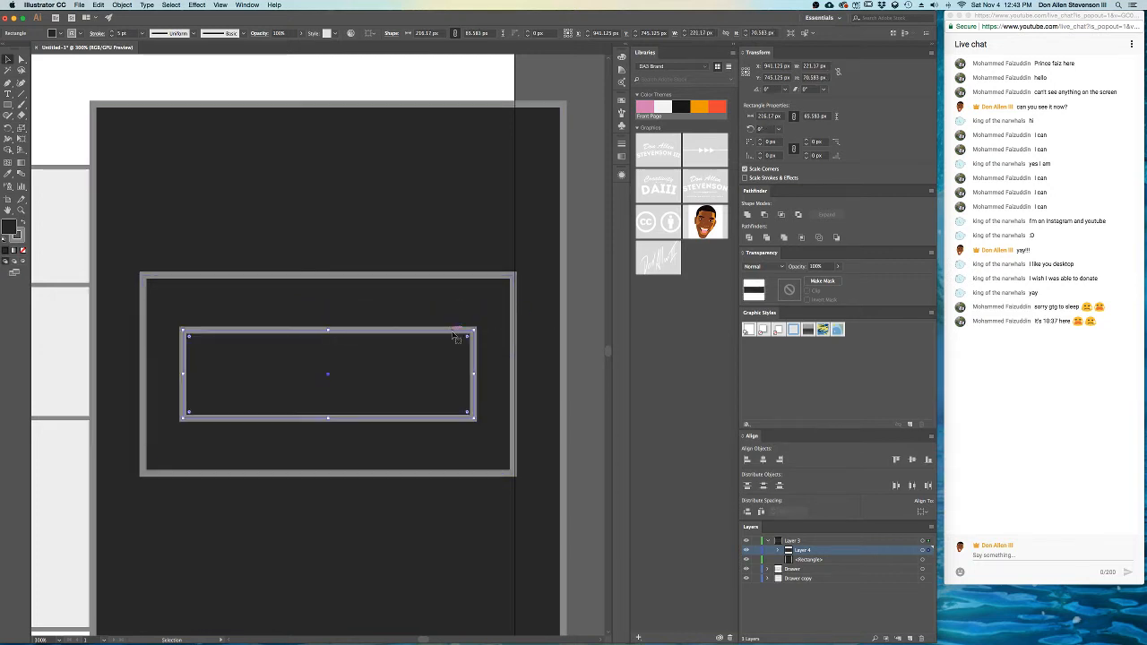
# - Swap the small rectangle's fill and stroke colours, and give it a 20 pt stroke in dark grey #494949
pyautogui.click(23, 224)
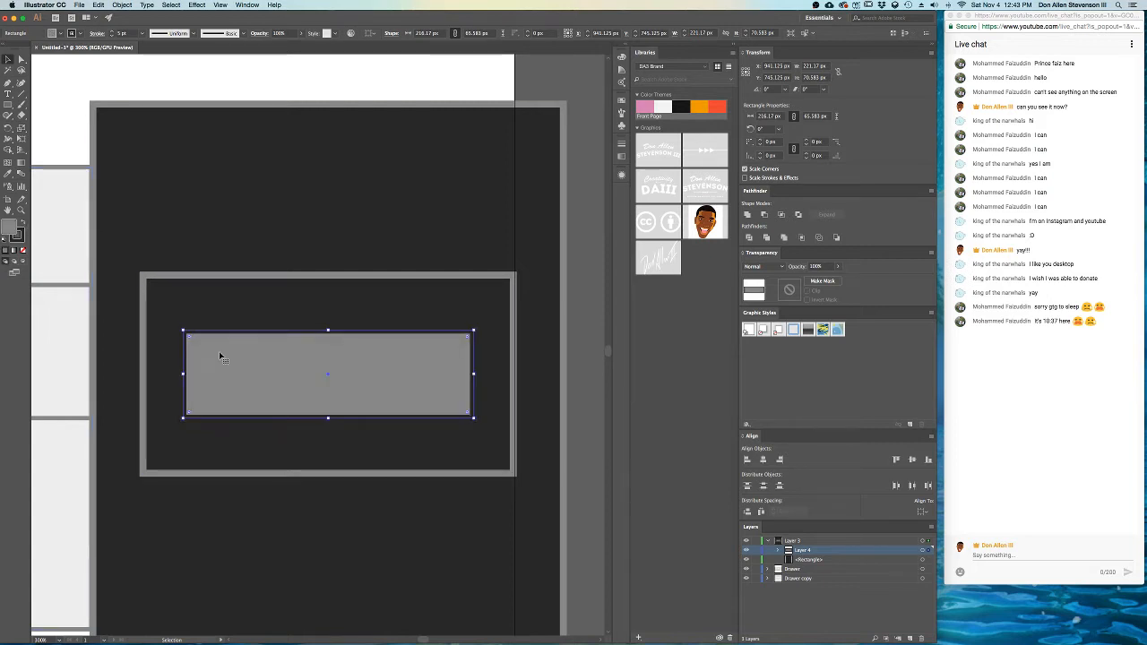
pyautogui.click(112, 32)
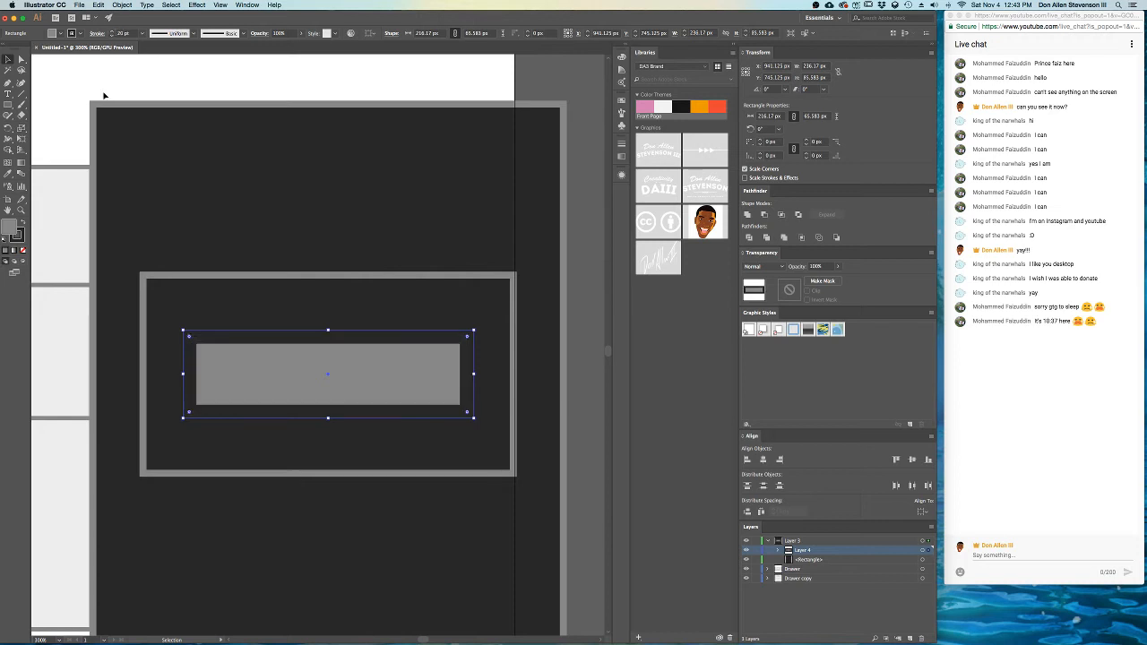
pyautogui.doubleClick(18, 240)
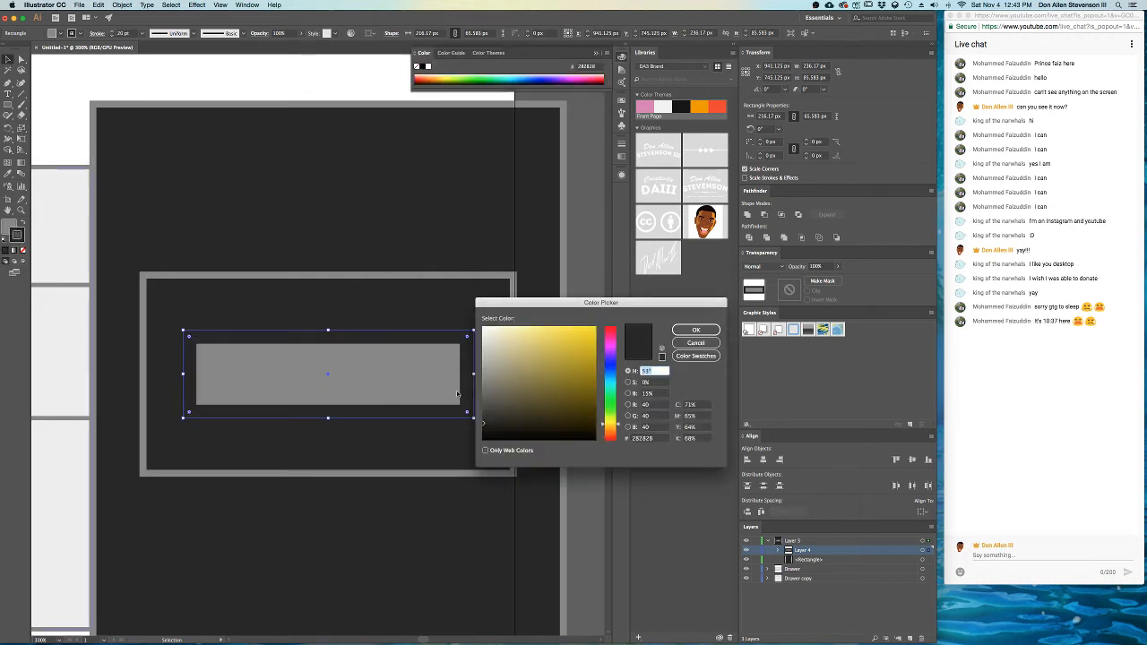
pyautogui.click(695, 330)
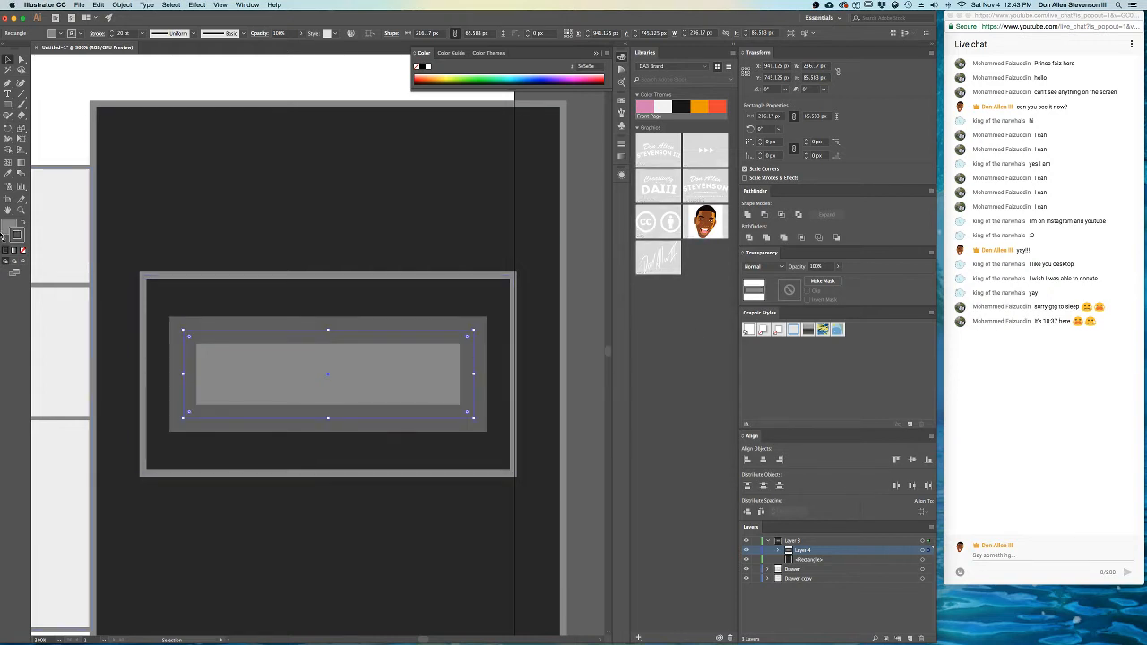
pyautogui.doubleClick(16, 234)
pyautogui.click(484, 408)
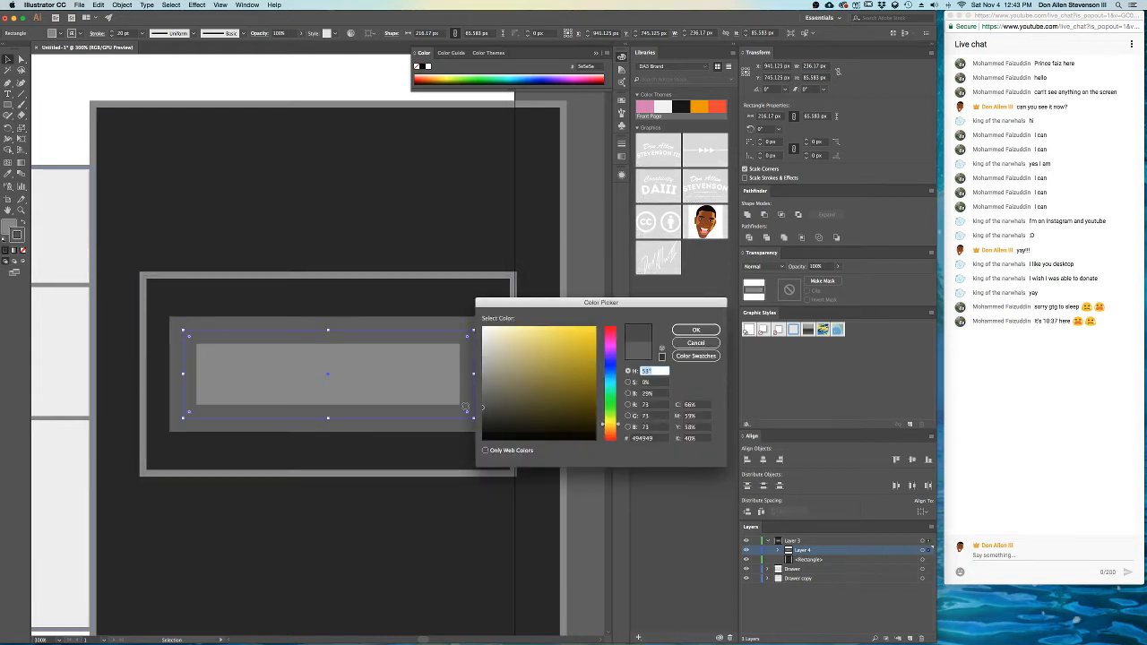
pyautogui.click(695, 330)
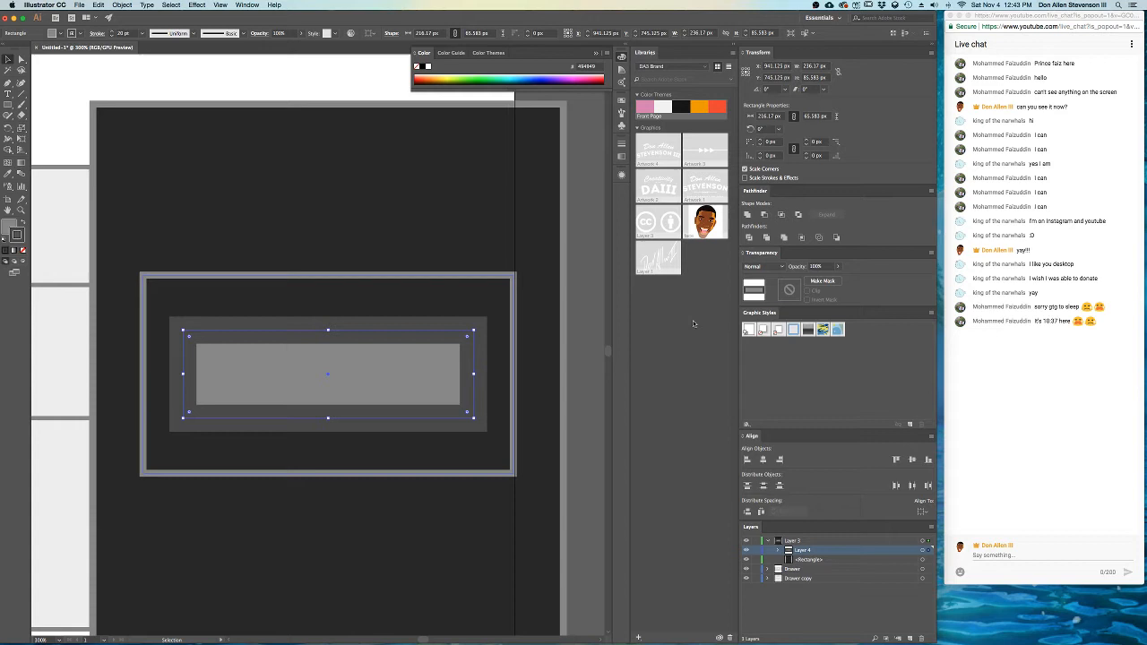
pyautogui.click(277, 72)
# - Add a new sublayer inside Layer 4 and draw a bar about 351 by 42 px across the appliance's top edge
pyautogui.press('super+minus')
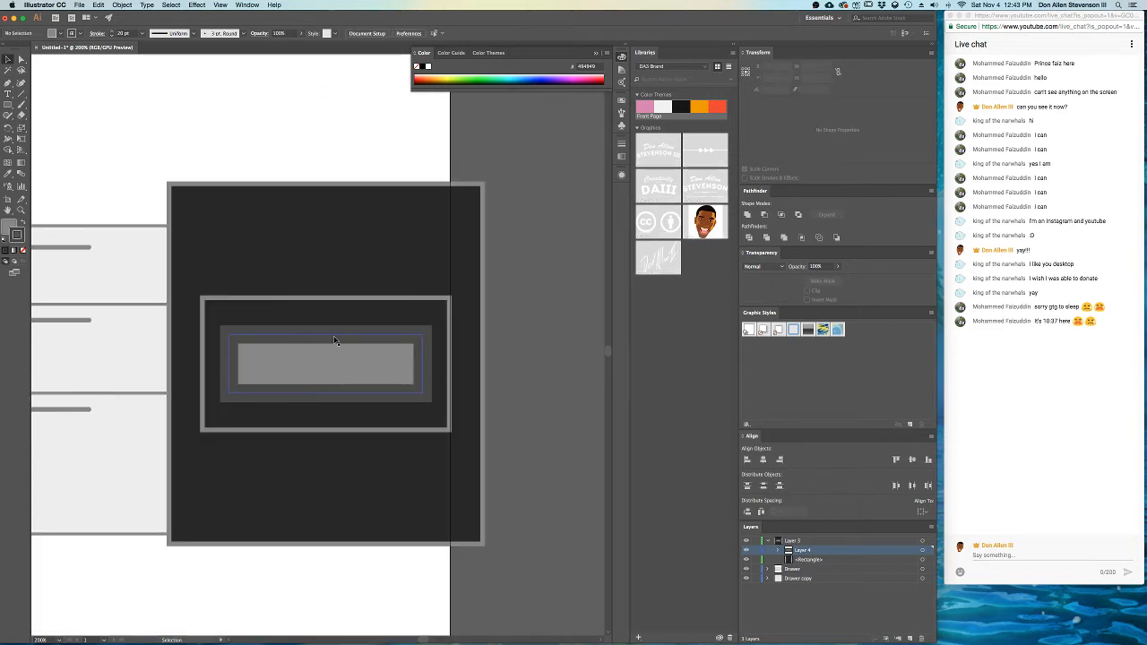
pyautogui.press('super+equal')
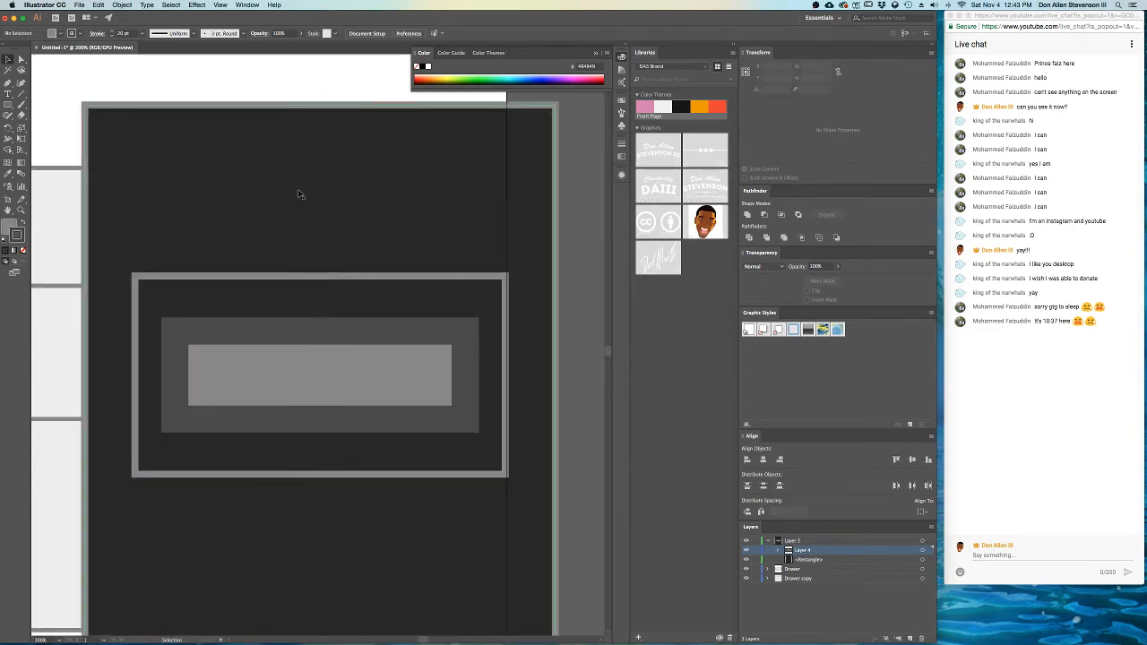
pyautogui.moveTo(324, 179); pyautogui.dragTo(315, 251)
pyautogui.moveTo(260, 133); pyautogui.dragTo(262, 149)
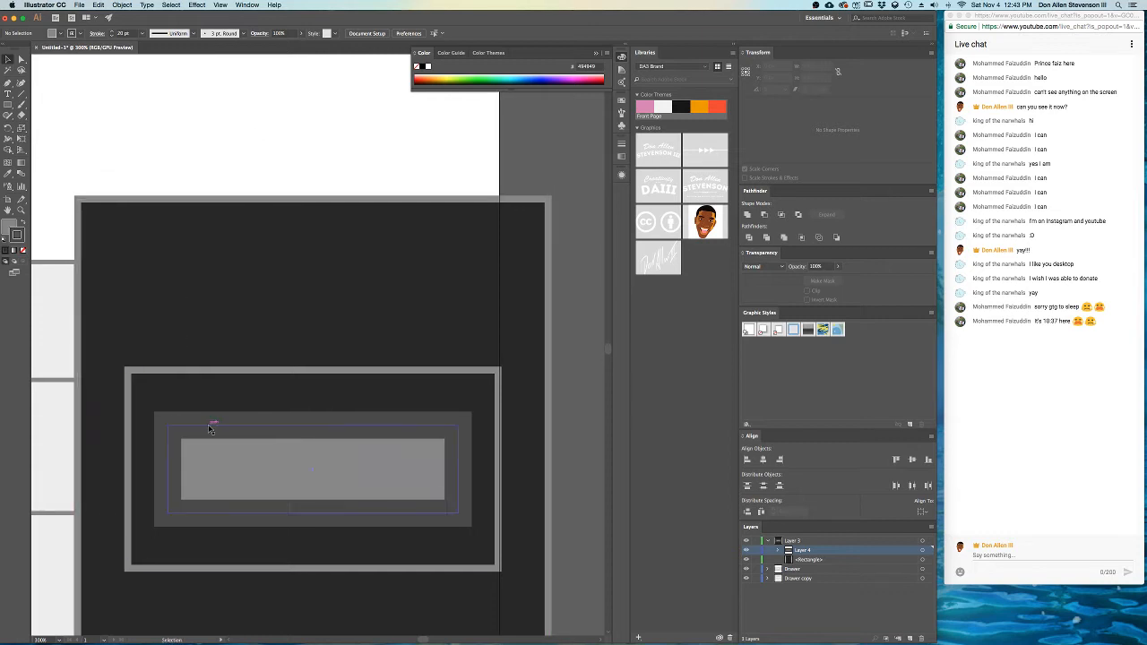
pyautogui.click(8, 106)
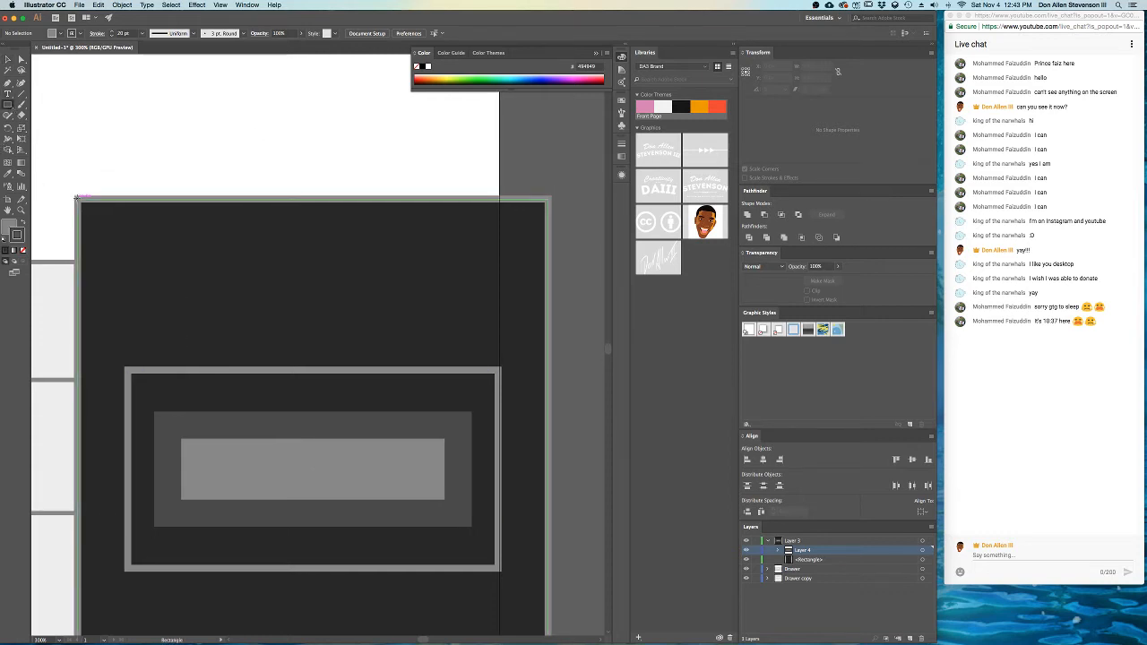
pyautogui.moveTo(78, 199)
pyautogui.mouseDown()
pyautogui.moveTo(401, 250)
pyautogui.moveTo(548, 252)
pyautogui.mouseUp()
pyautogui.press('Delete')
pyautogui.click(899, 639)
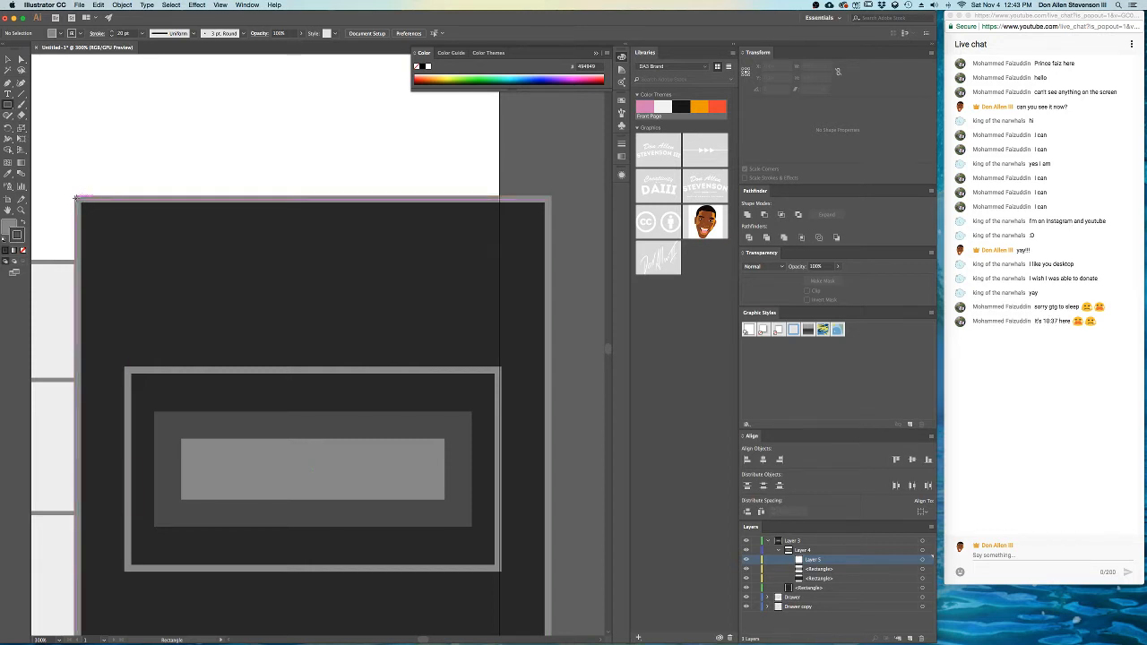
pyautogui.moveTo(77, 198); pyautogui.dragTo(549, 255)
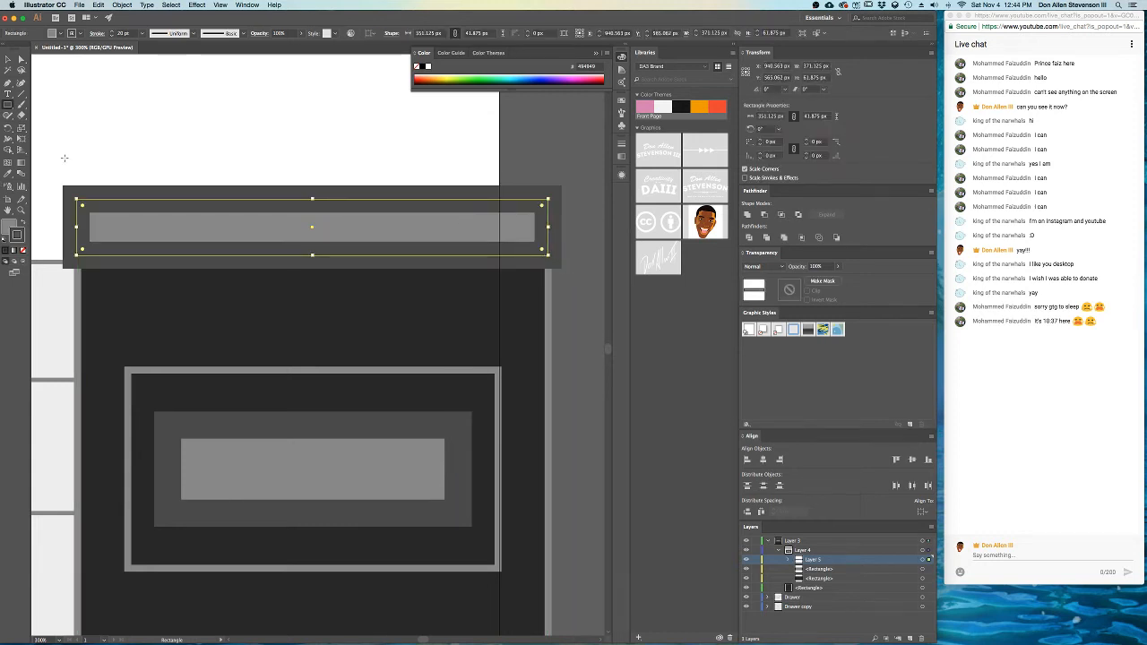
# - Reduce the stroke weight of the new top bar to 6 pt
pyautogui.keyDown('shift'); pyautogui.click(112, 36); pyautogui.keyUp('shift')
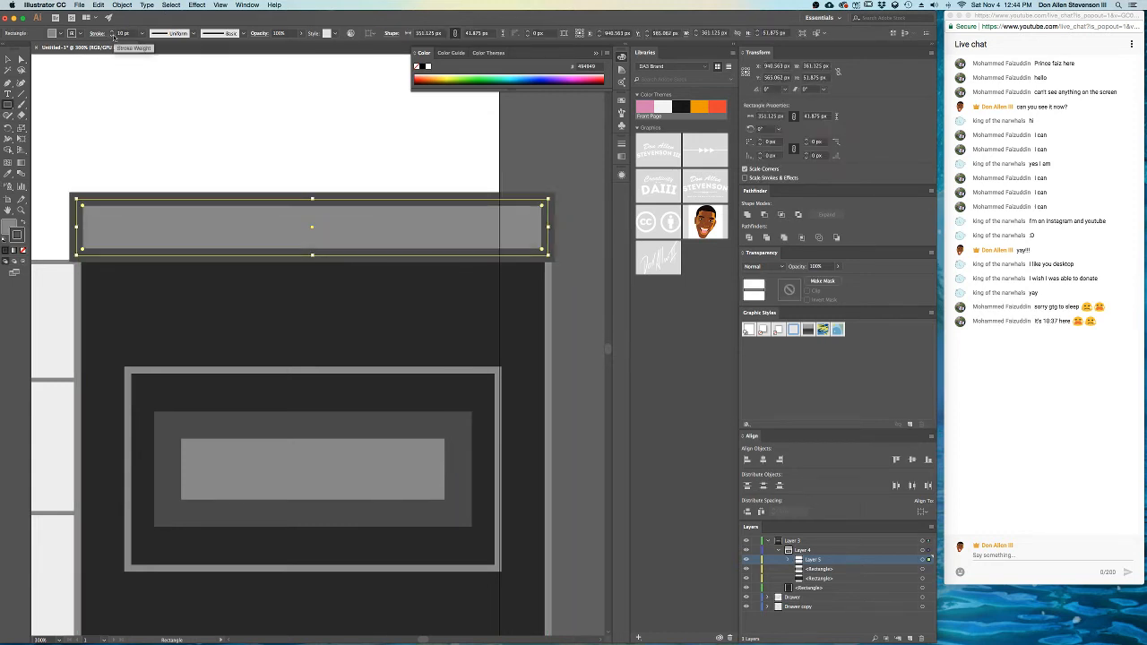
pyautogui.keyDown('shift'); pyautogui.click(113, 36); pyautogui.keyUp('shift')
pyautogui.keyDown('shift'); pyautogui.click(114, 36); pyautogui.keyUp('shift')
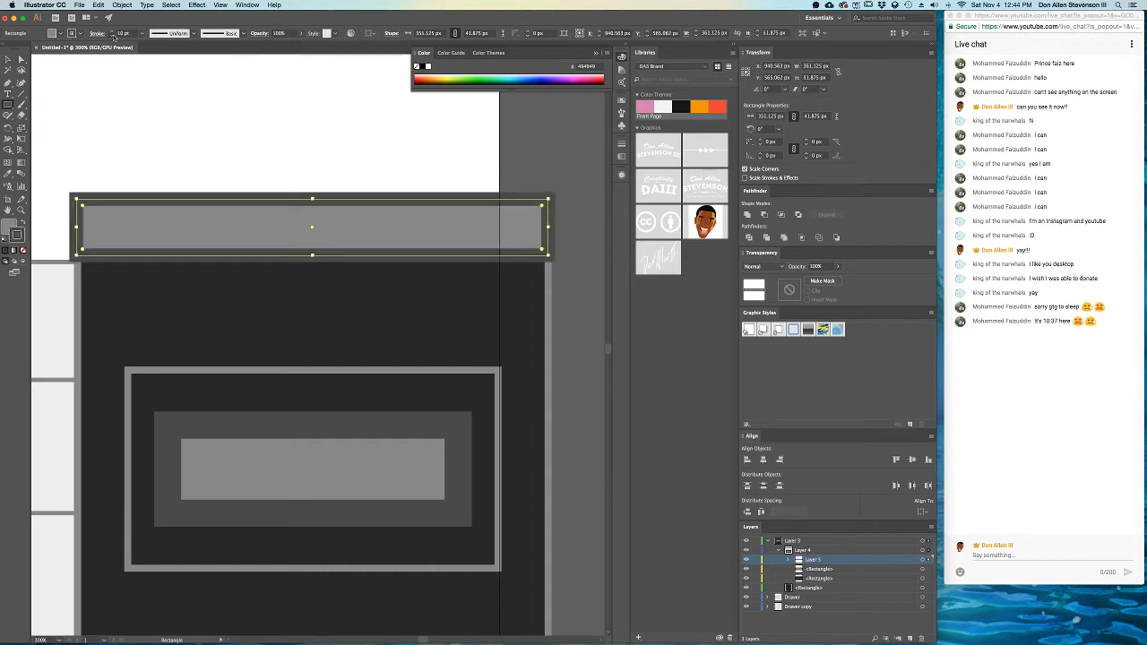
pyautogui.click(113, 37)
pyautogui.click(113, 37)
pyautogui.click(113, 37)
pyautogui.click(113, 37)
pyautogui.click(113, 37)
pyautogui.doubleClick(113, 37)
pyautogui.click(113, 37)
pyautogui.click(113, 37)
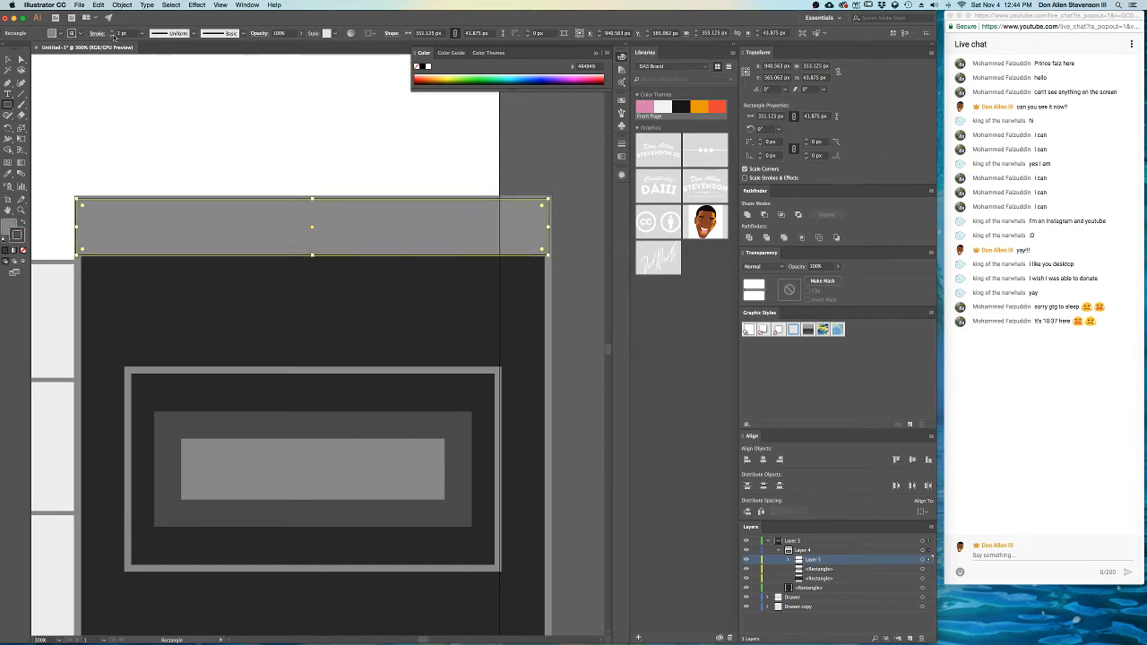
pyautogui.click(114, 32)
pyautogui.click(114, 32)
pyautogui.click(115, 31)
pyautogui.click(114, 32)
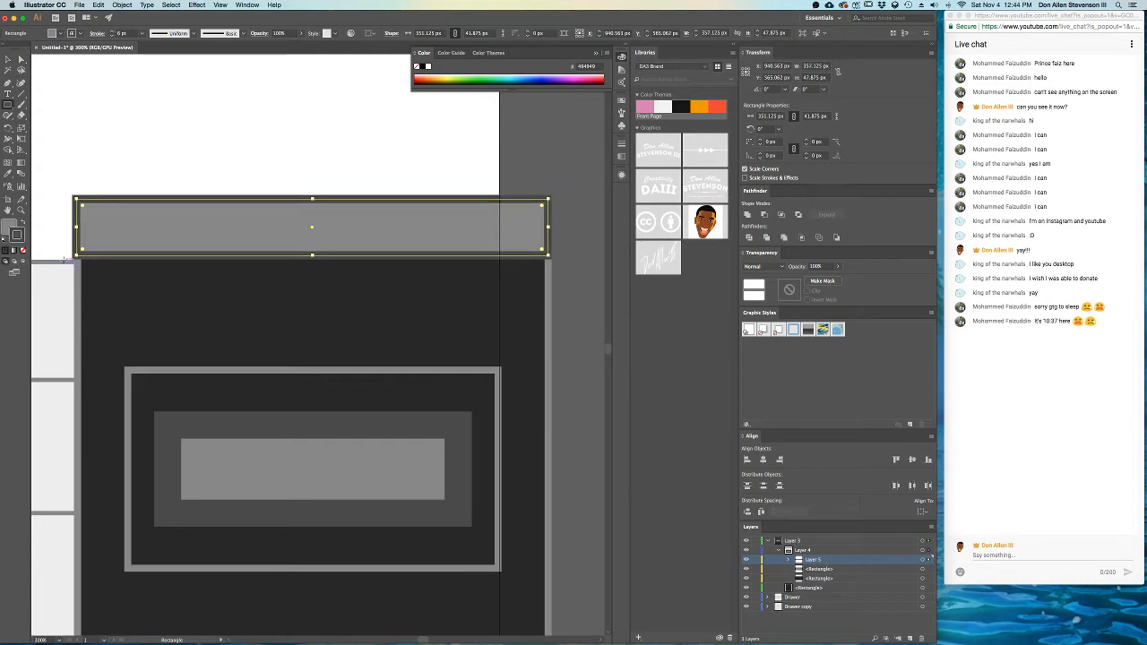
# - Undo the sublayer nested inside the top bar's layer and add a new sublayer directly inside Layer 4 instead
pyautogui.click(7, 59)
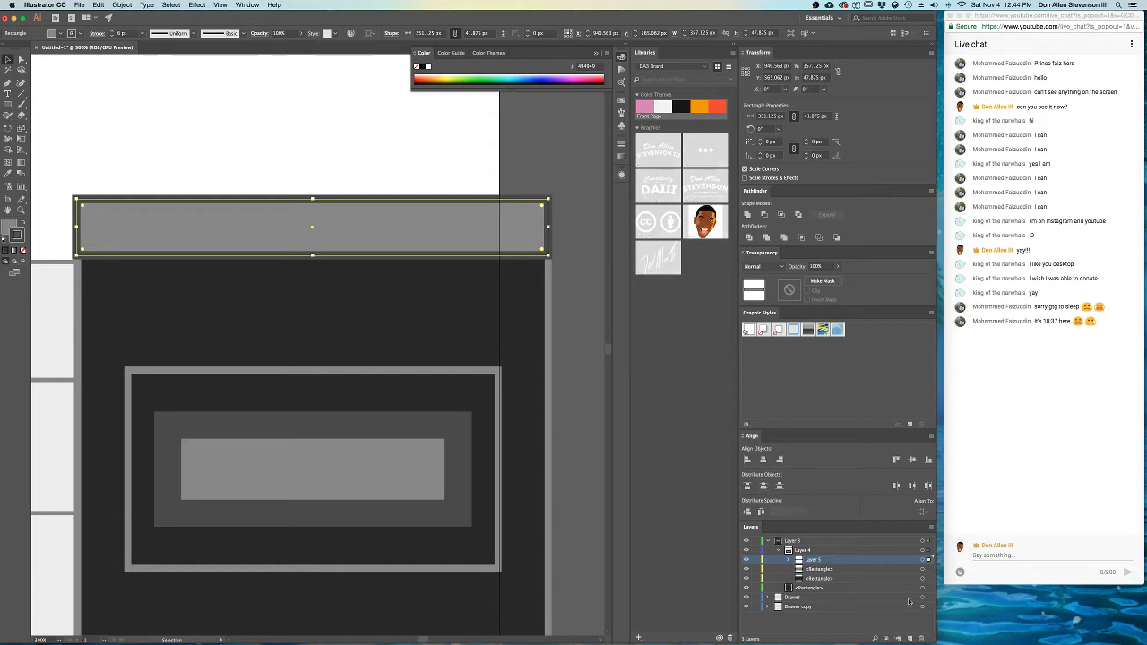
pyautogui.click(900, 639)
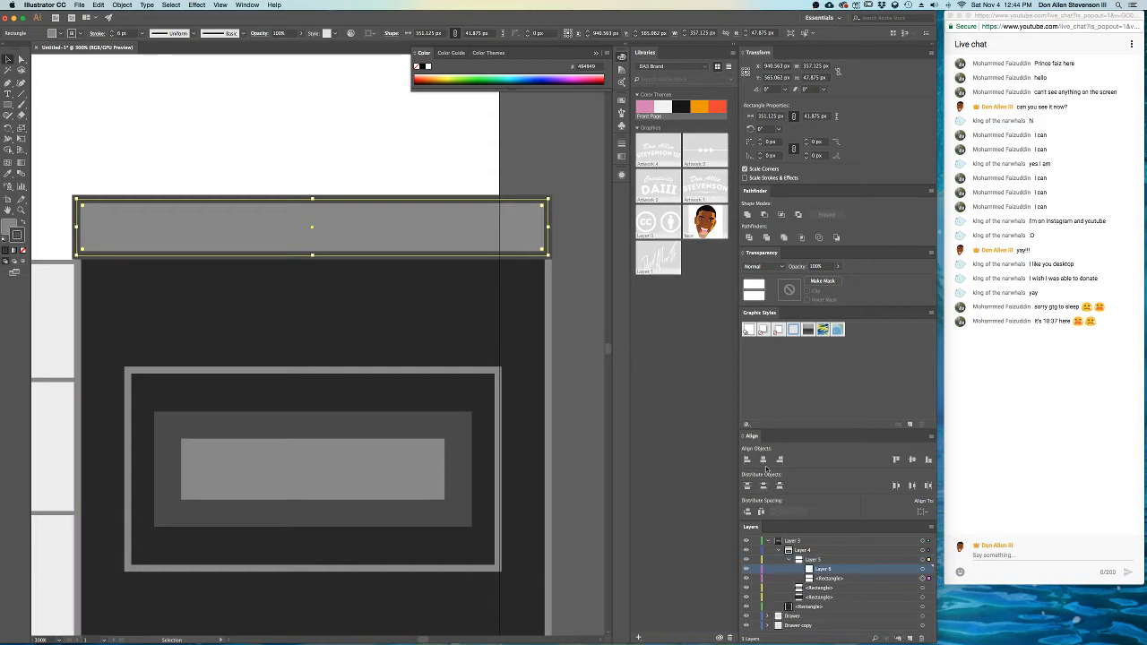
pyautogui.press('super+z')
pyautogui.click(827, 551)
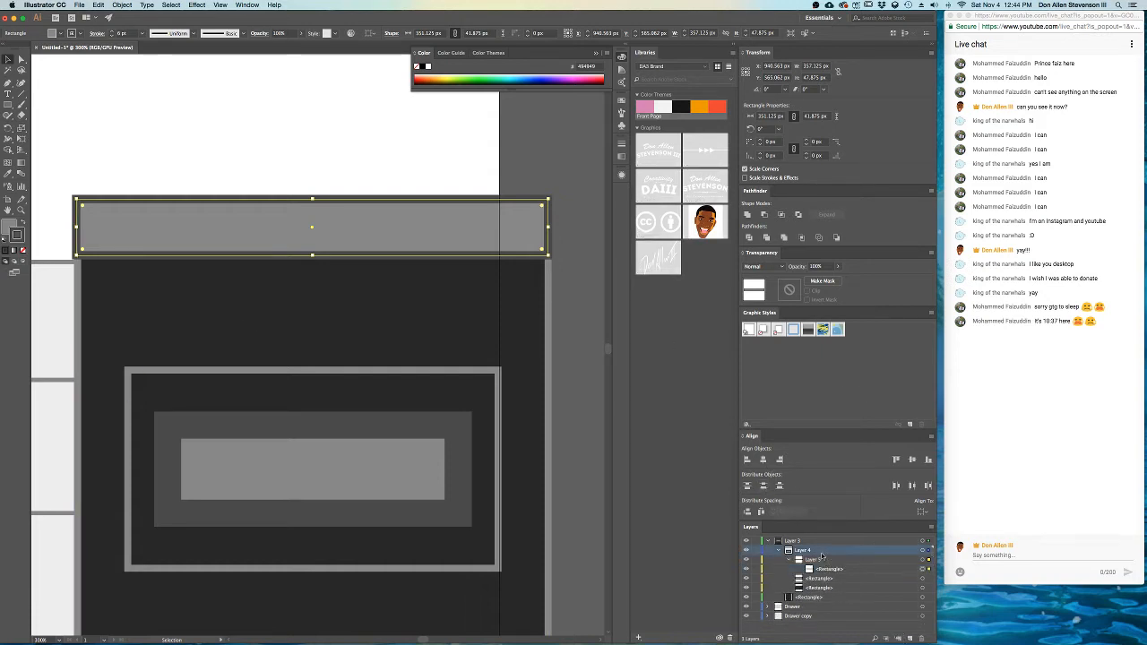
pyautogui.click(900, 639)
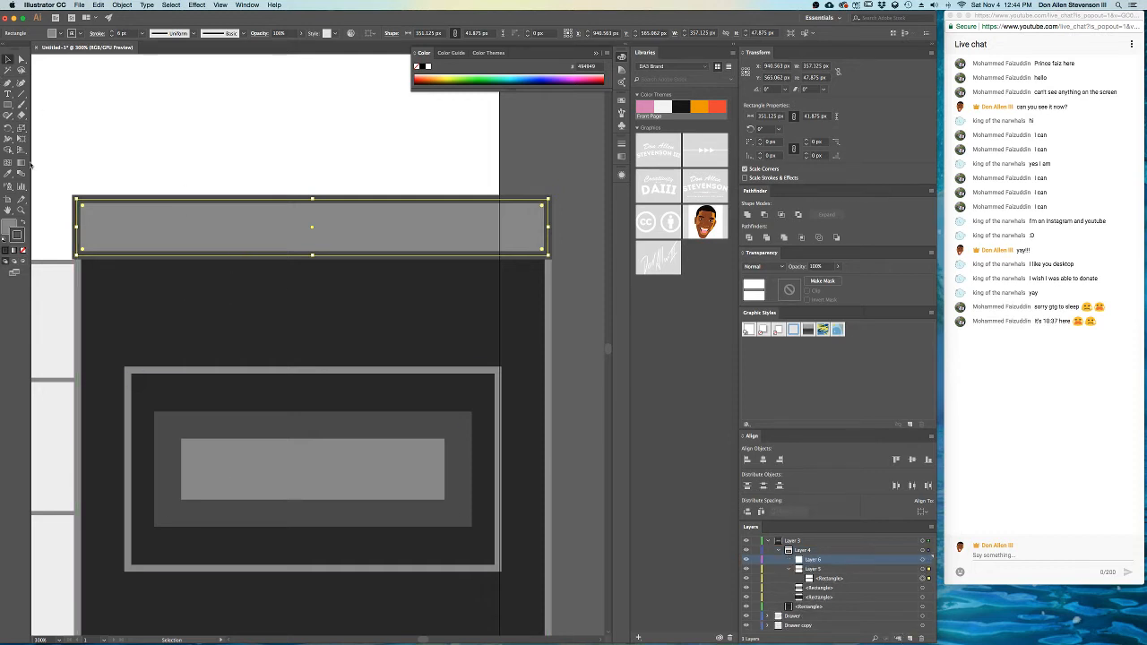
# - Deselect the top bar and draw a small rectangle about 59 by 26 px centred above it on the white background
pyautogui.click(547, 158)
pyautogui.moveTo(249, 124); pyautogui.dragTo(378, 157)
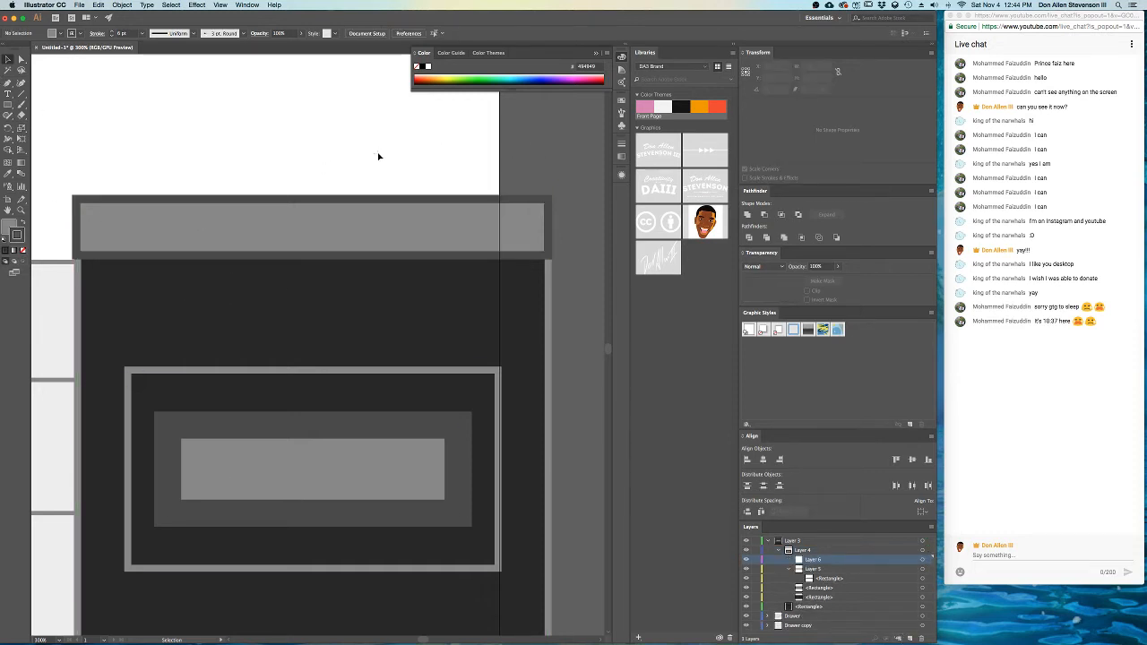
pyautogui.click(8, 104)
pyautogui.moveTo(225, 160); pyautogui.dragTo(345, 173)
pyautogui.hotkey('ctrl', 'z')
pyautogui.moveTo(269, 133); pyautogui.dragTo(355, 173)
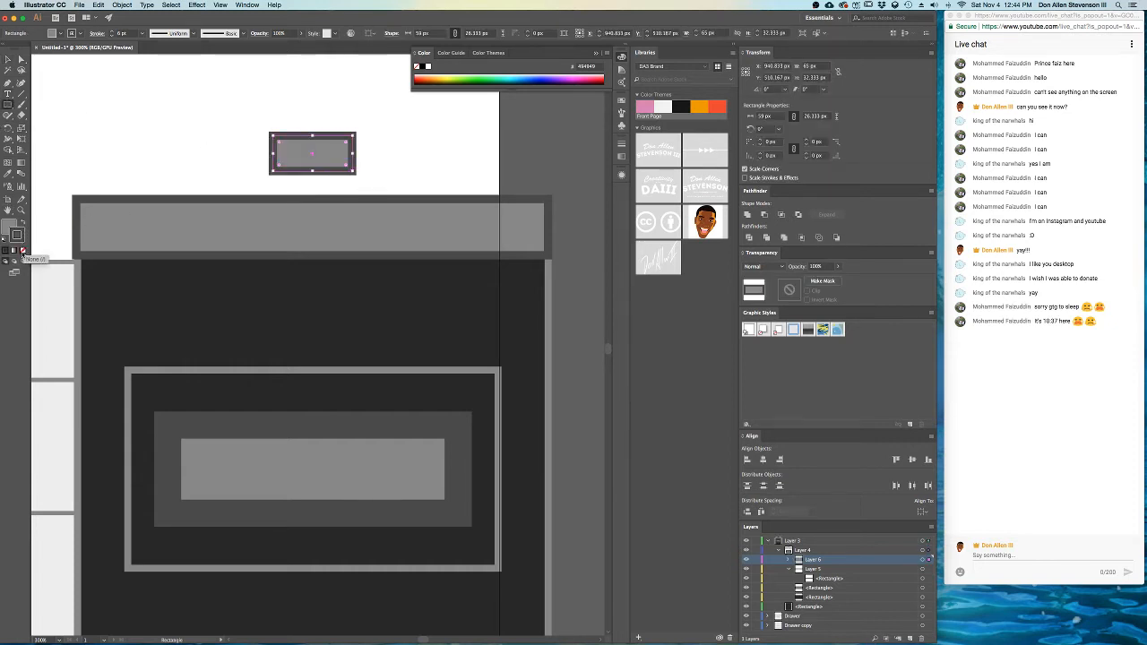
# - Remove the small rectangle's stroke and apply the appearance of the appliance's innermost light grey rectangle to it with the Eyedropper
pyautogui.click(23, 251)
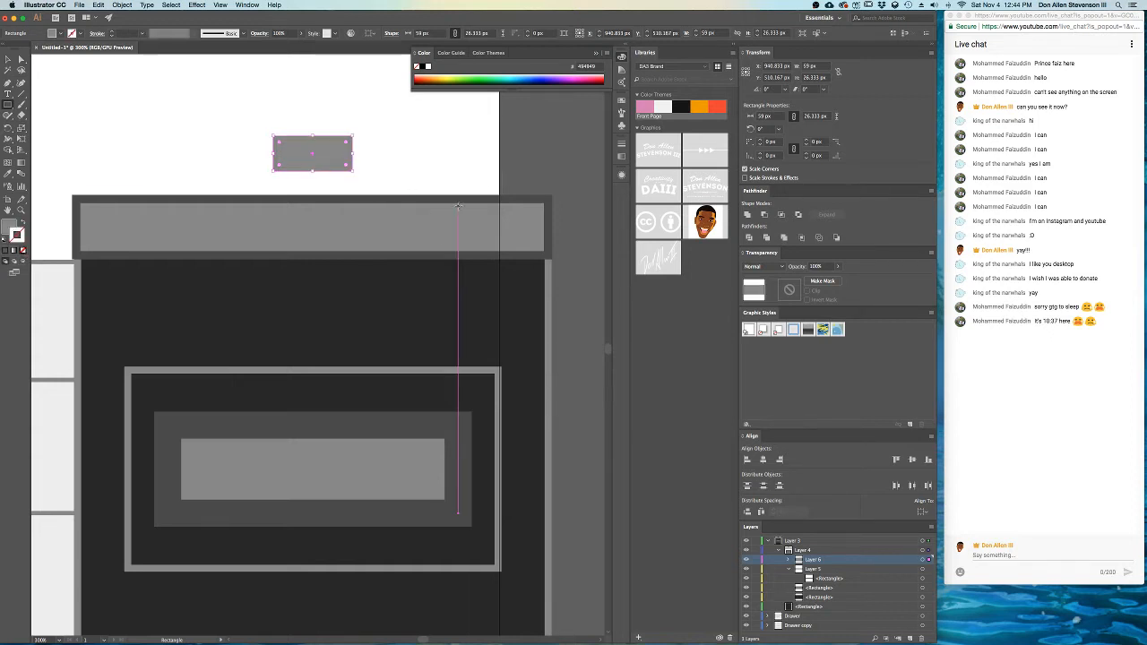
pyautogui.press('i')
pyautogui.click(398, 480)
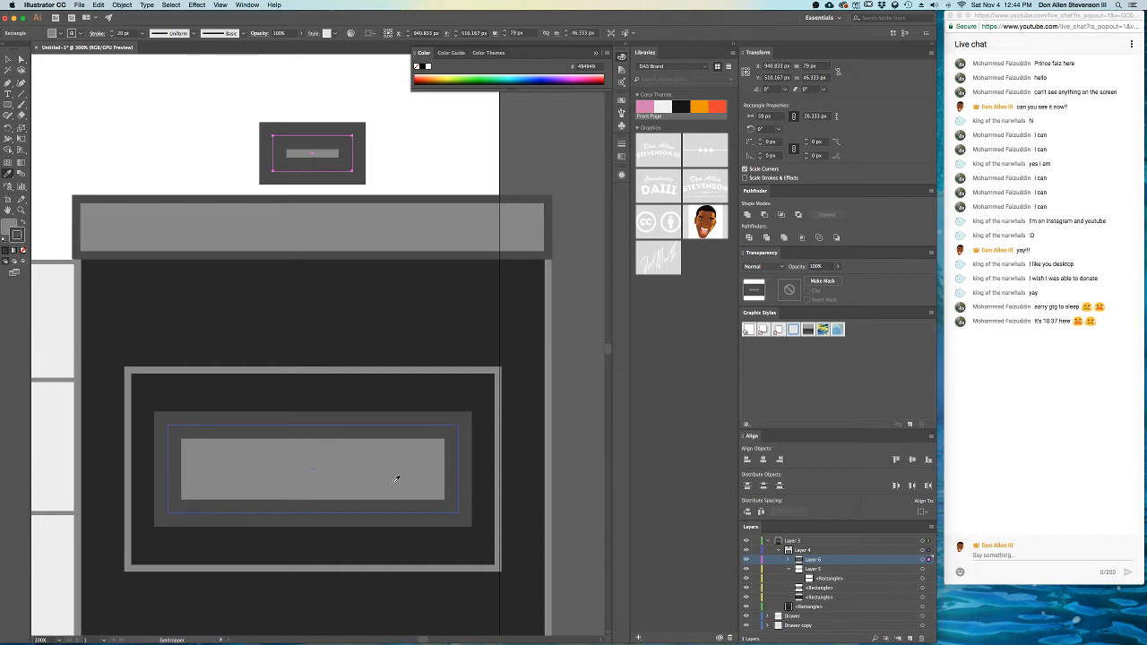
# - Lighten the fill of the small rectangle above the stove to light grey and remove its stroke
pyautogui.press('v')
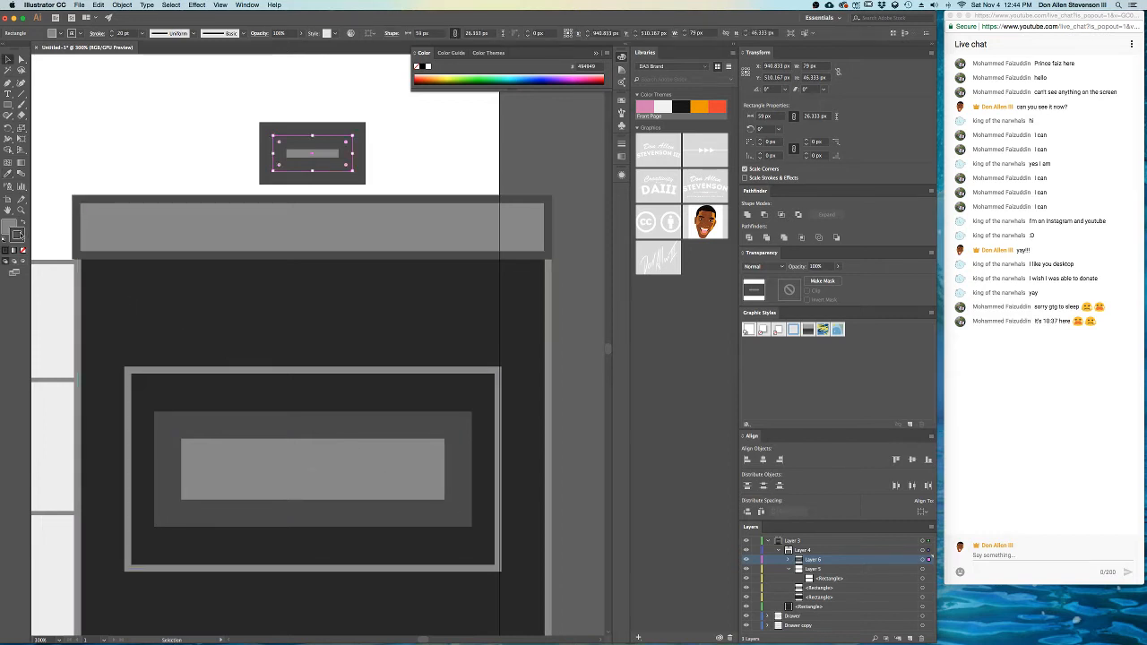
pyautogui.doubleClick(6, 227)
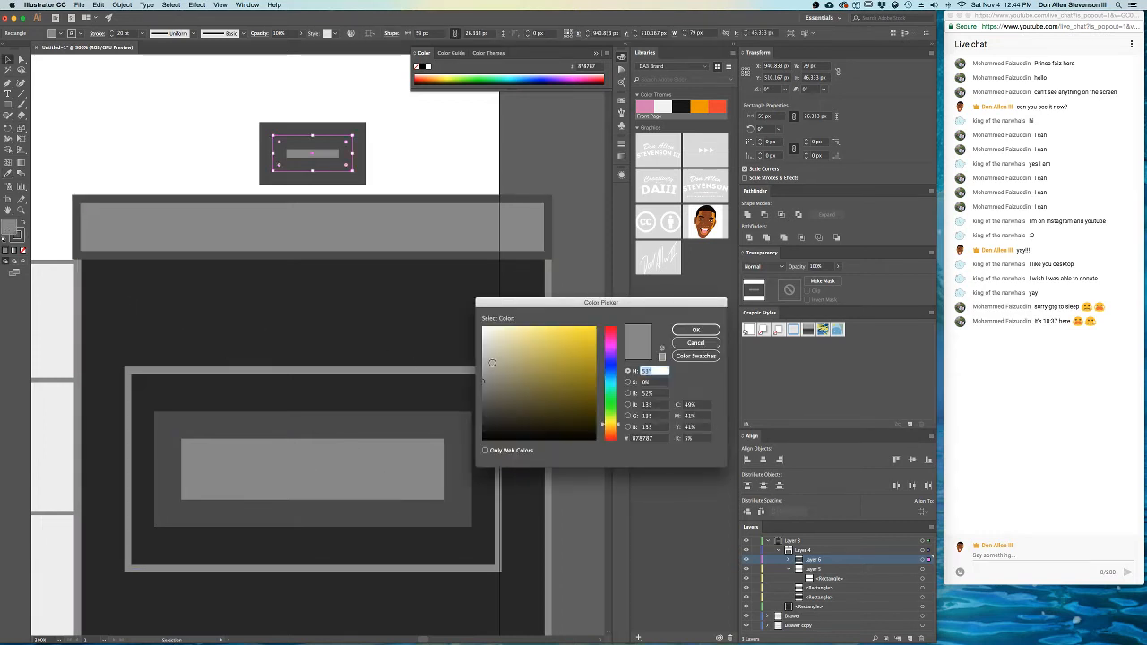
pyautogui.moveTo(492, 363); pyautogui.dragTo(470, 348)
pyautogui.click(695, 331)
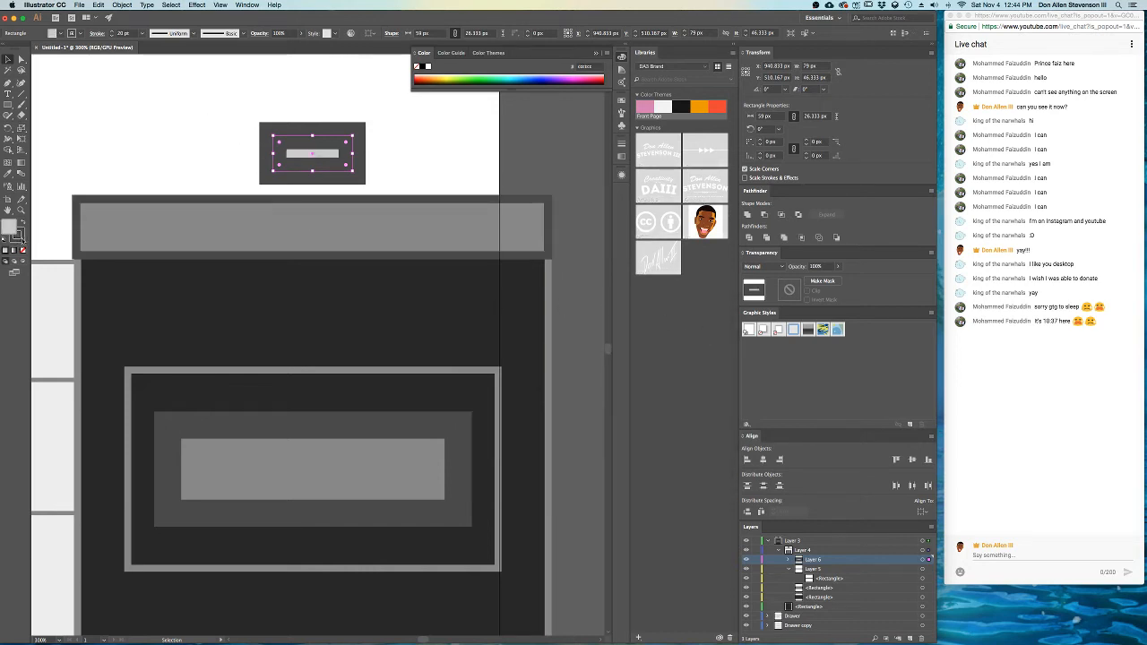
pyautogui.click(16, 234)
pyautogui.click(23, 250)
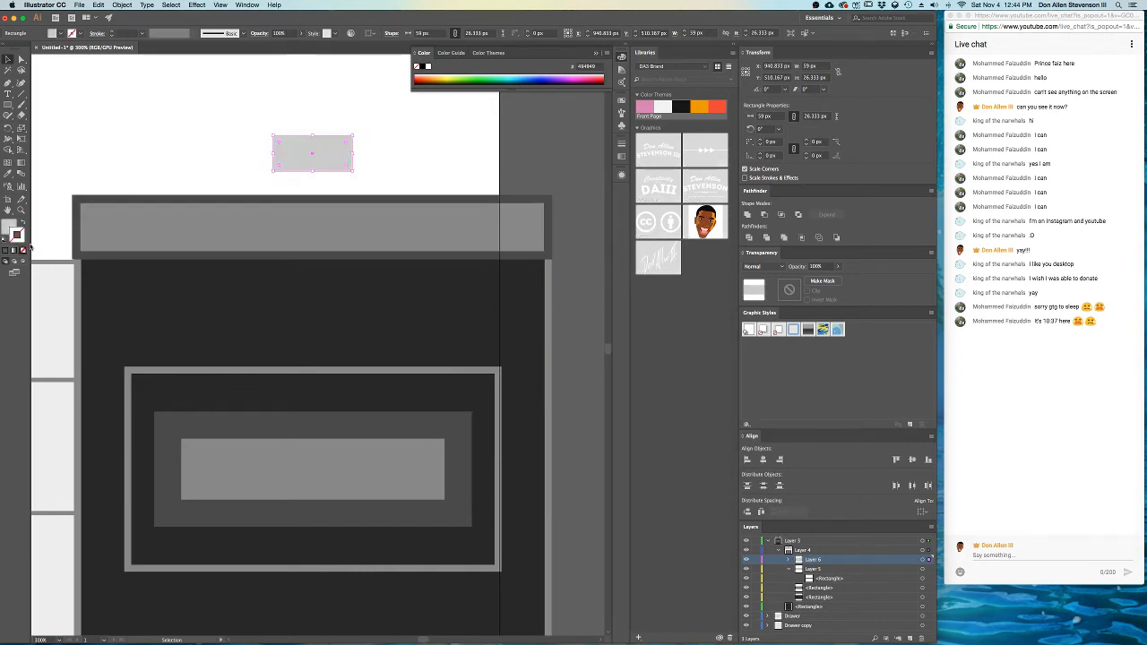
# - Reduce the light rectangle's height to about 19 px and move it onto the stove's top control panel
pyautogui.moveTo(312, 135); pyautogui.dragTo(326, 230)
pyautogui.click(331, 154)
pyautogui.scroll(-1, 280, 216)
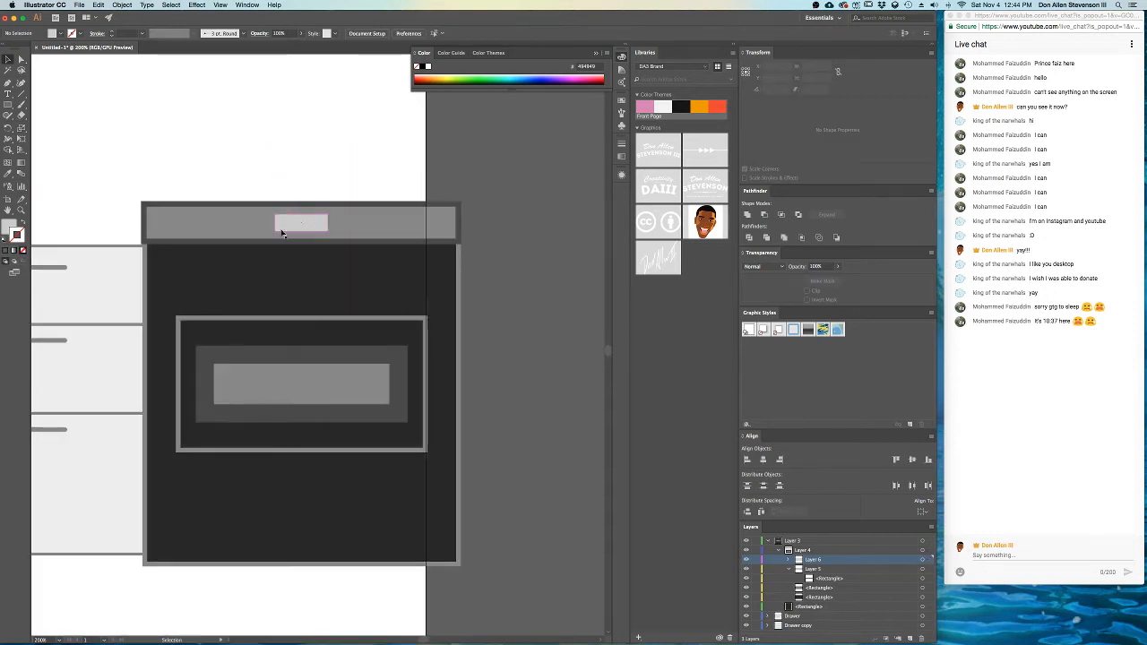
# - Centre the light display rectangle on the stove's top control panel
pyautogui.click(295, 226)
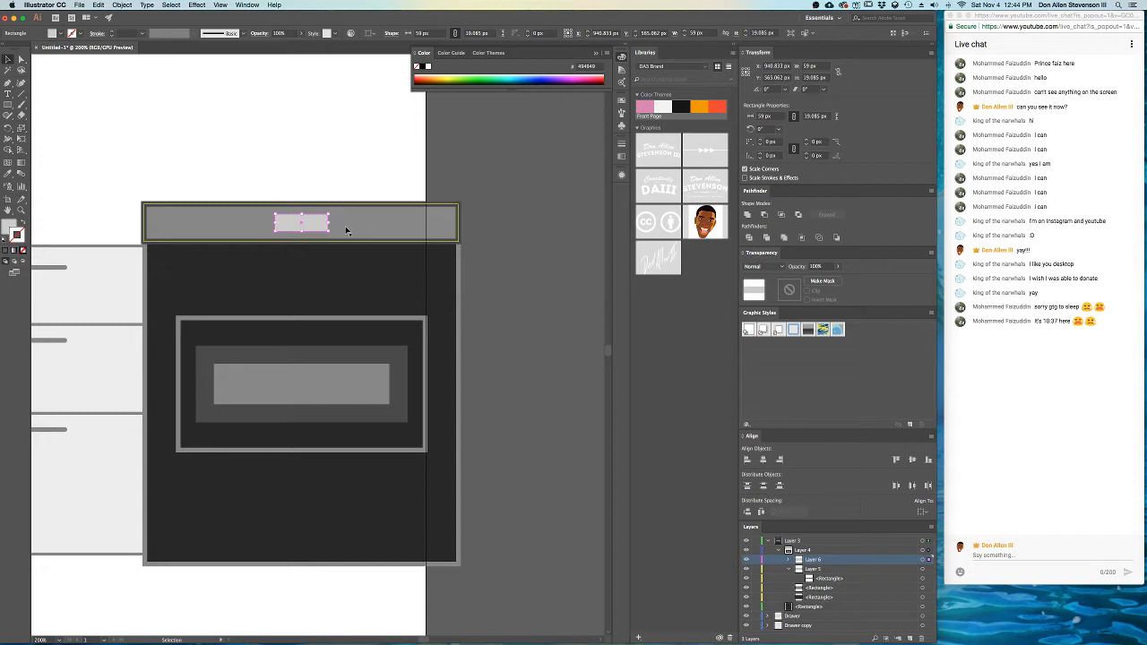
pyautogui.click(346, 235)
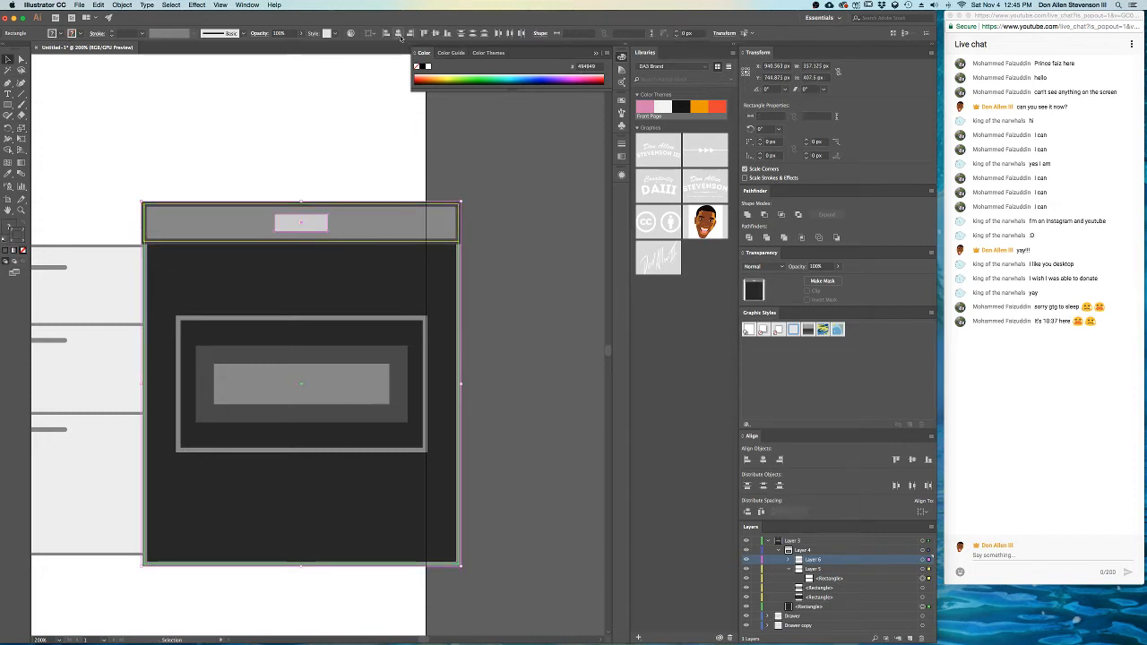
pyautogui.click(366, 174)
pyautogui.click(319, 223)
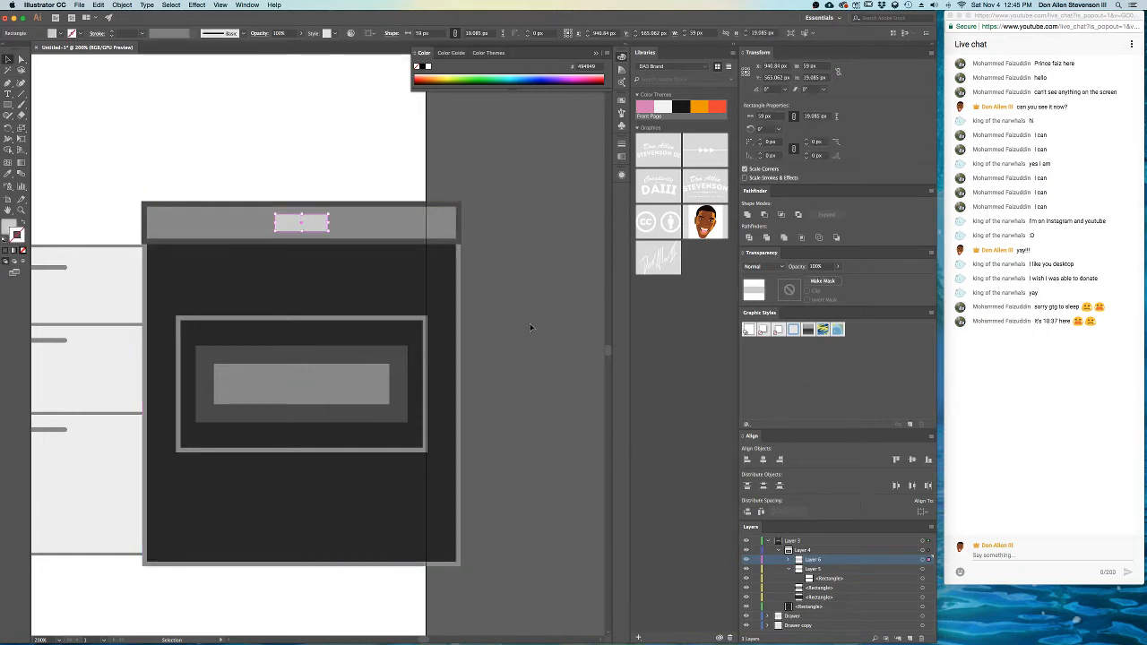
pyautogui.click(398, 225)
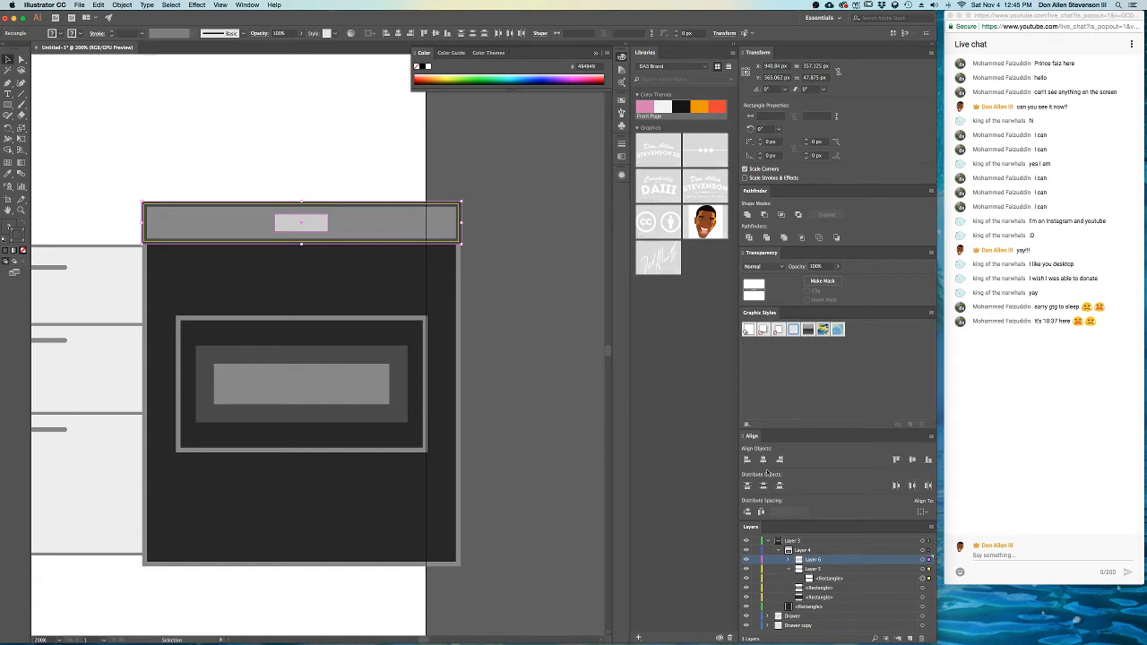
pyautogui.click(513, 335)
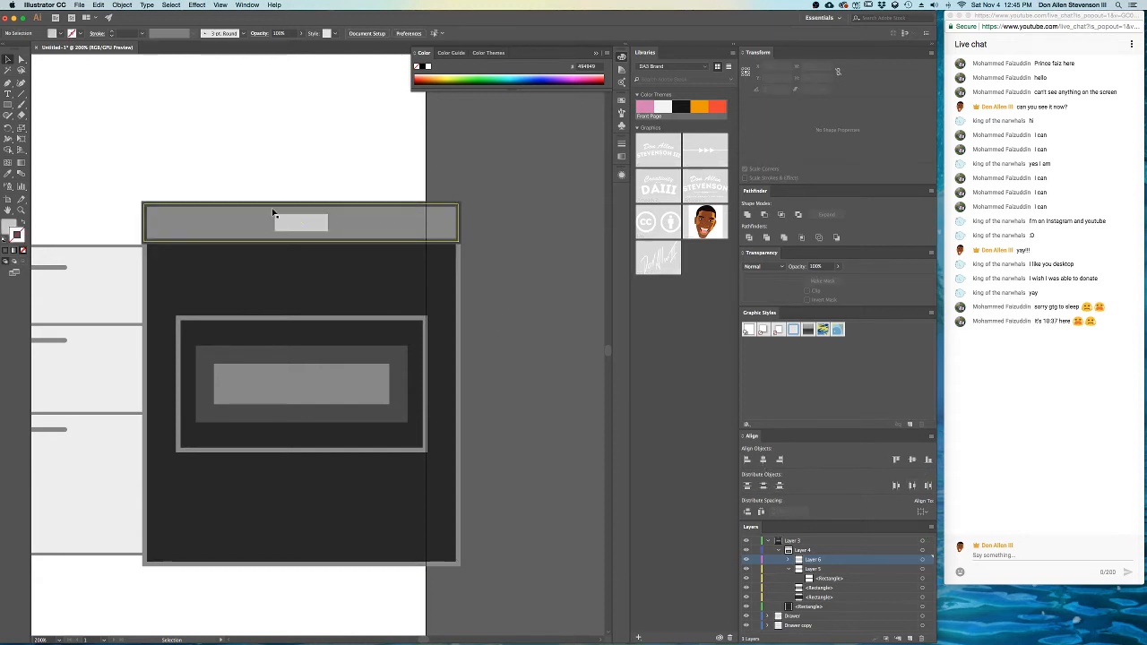
# - Draw a circular knob about 18 px in diameter near the left end of the stove's control panel
pyautogui.scroll(1, 316, 286)
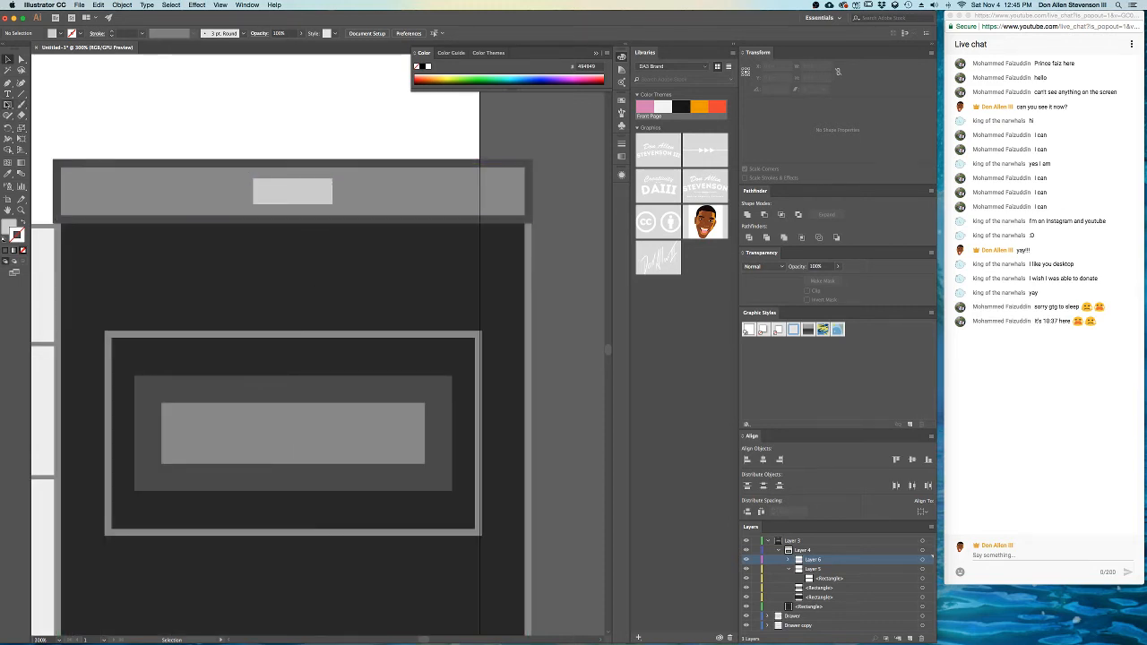
pyautogui.click(13, 104)
pyautogui.click(50, 126)
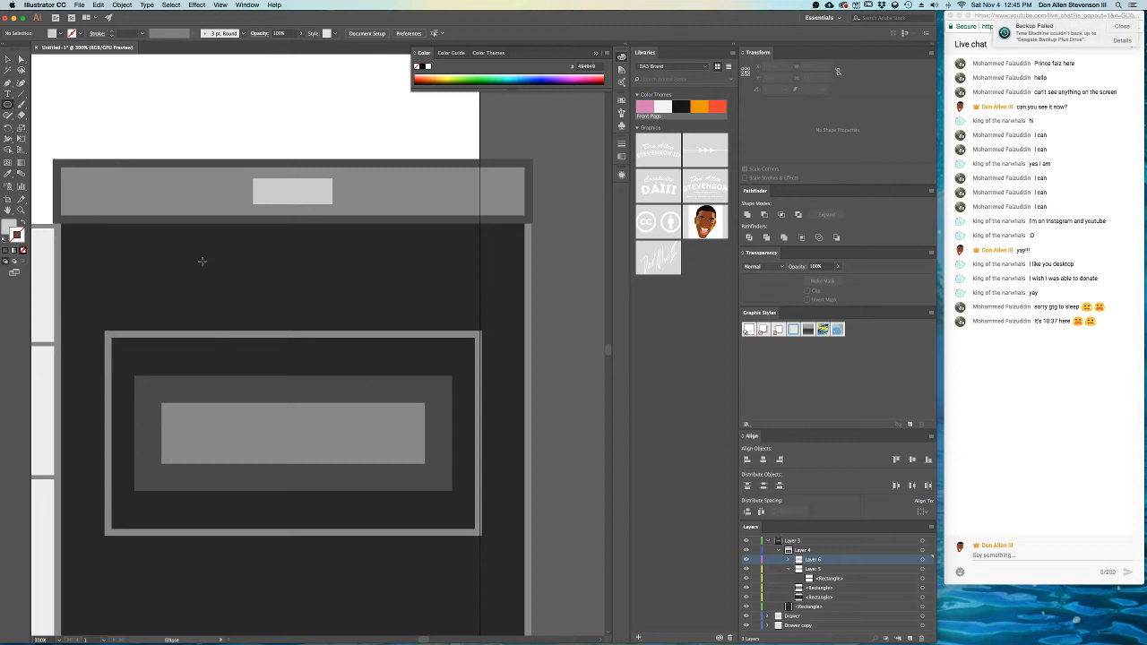
pyautogui.moveTo(116, 183)
pyautogui.mouseDown()
pyautogui.moveTo(138, 204)
pyautogui.moveTo(175, 199)
pyautogui.moveTo(191, 211)
pyautogui.moveTo(198, 194)
pyautogui.moveTo(182, 194)
pyautogui.moveTo(474, 209)
pyautogui.mouseUp()
pyautogui.press('super+z')
# - Make a pair of knobs left of the display and copy the pair level to the other side of it
pyautogui.click(7, 60)
pyautogui.keyDown('shift'); pyautogui.click(143, 195); pyautogui.keyUp('shift')
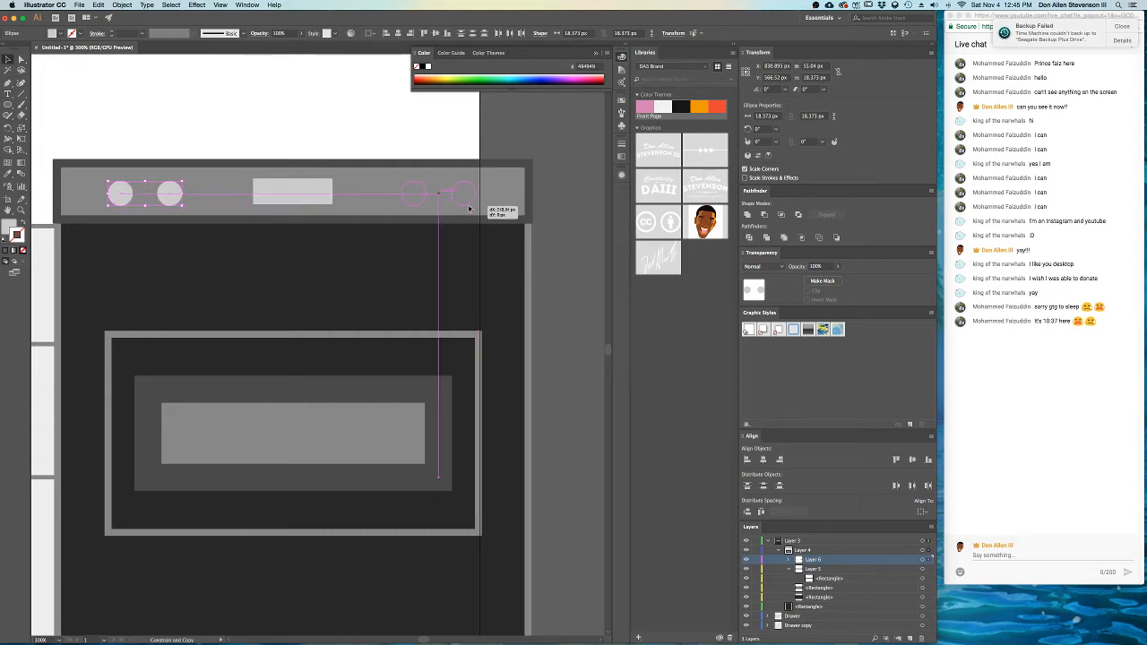
pyautogui.click(177, 201)
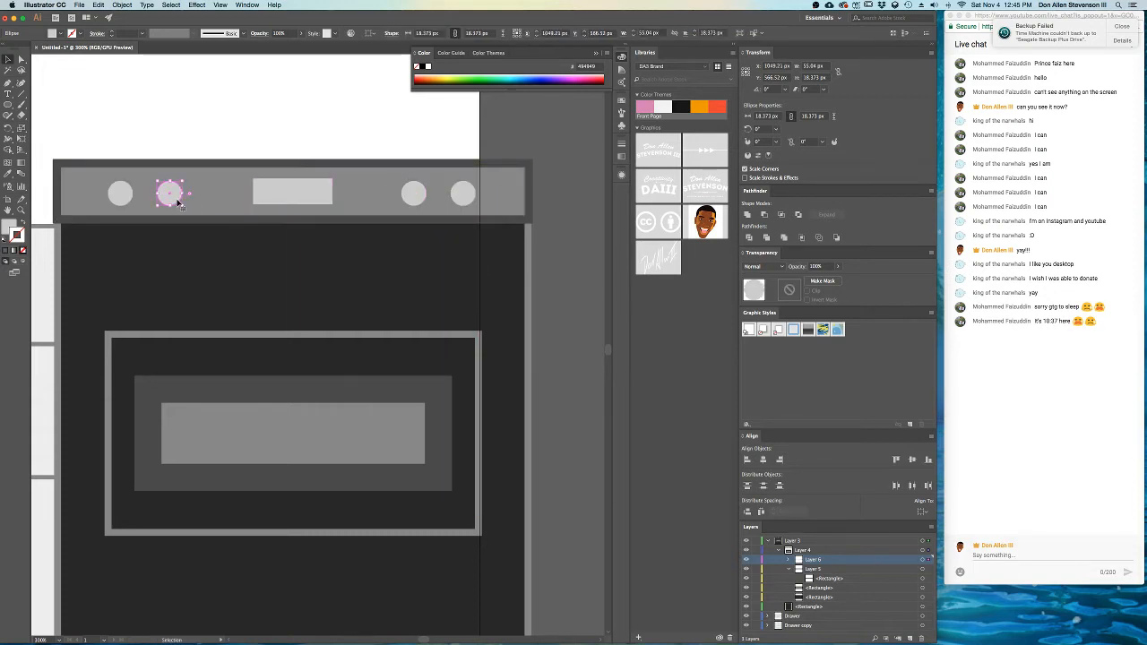
pyautogui.keyDown('shift'); pyautogui.click(122, 193); pyautogui.keyUp('shift')
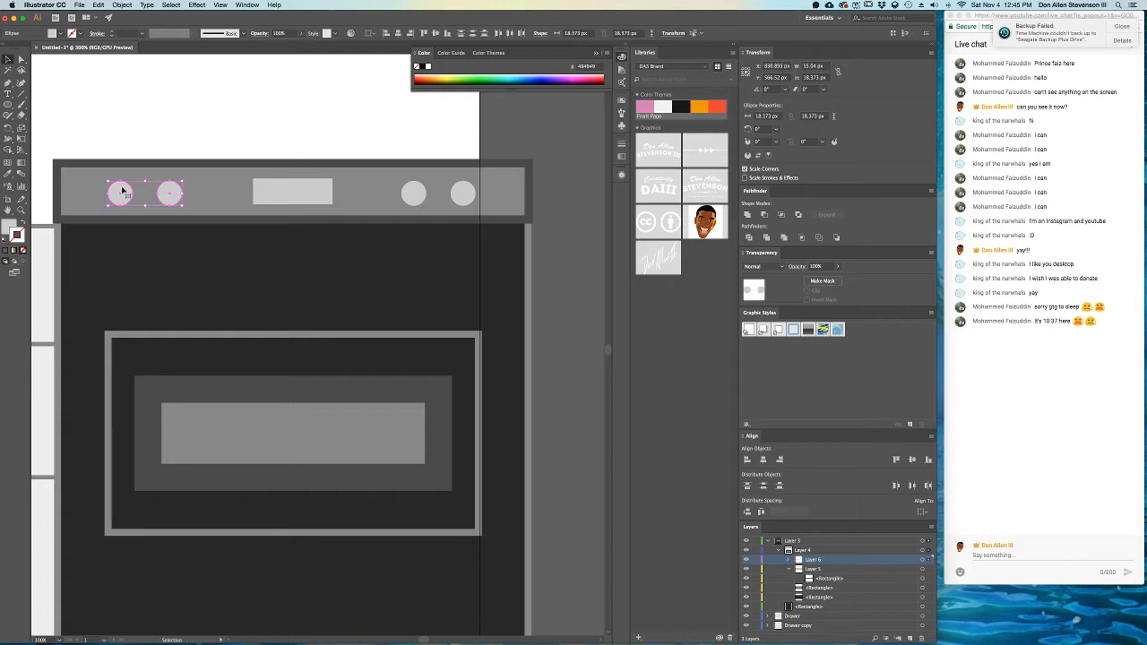
pyautogui.click(158, 136)
# - Copy the two right-hand knobs straight down onto the stove body, just below the oven window frame
pyautogui.scroll(-1, 266, 246)
pyautogui.scroll(-2, 269, 306)
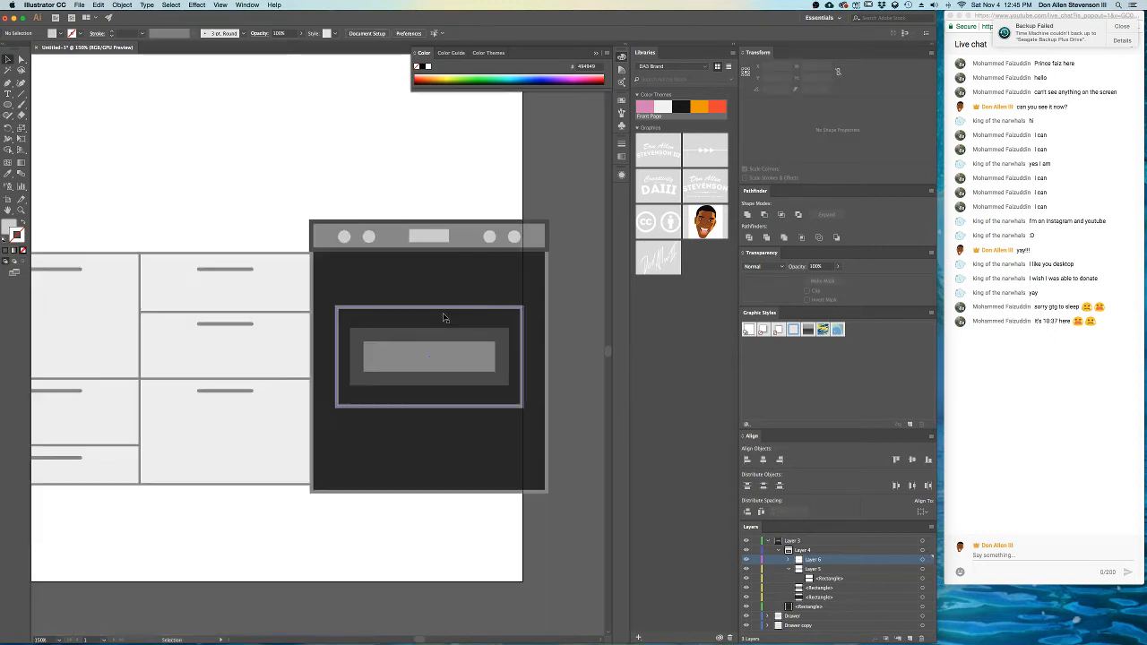
pyautogui.scroll(3, 439, 305)
pyautogui.hscroll(4, 431, 248)
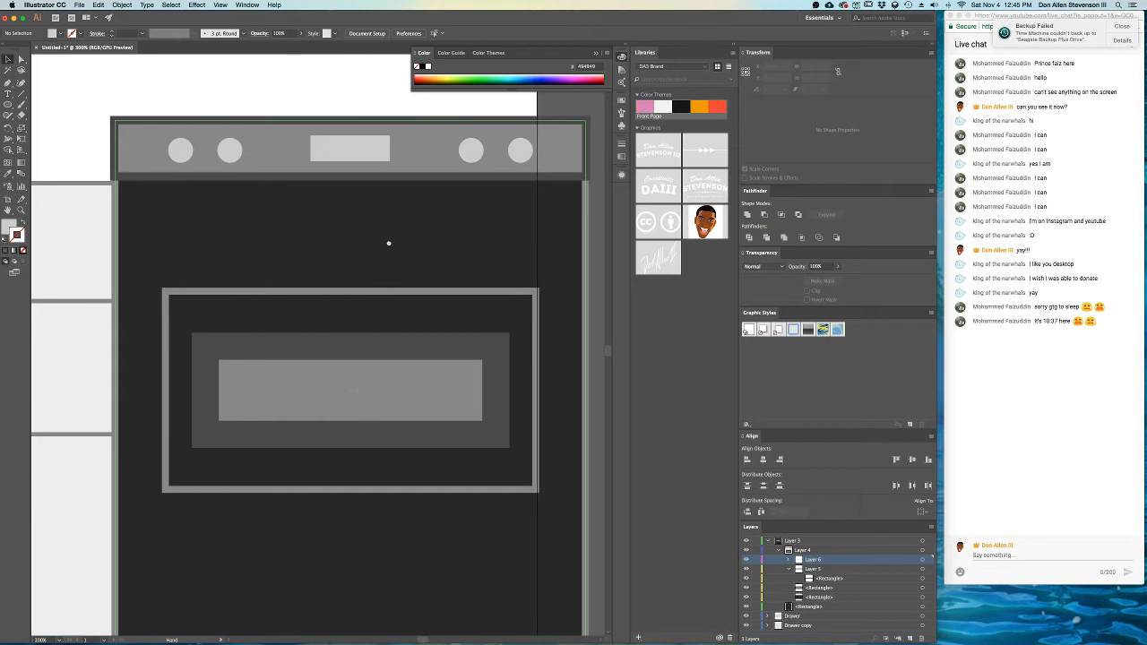
pyautogui.click(486, 168)
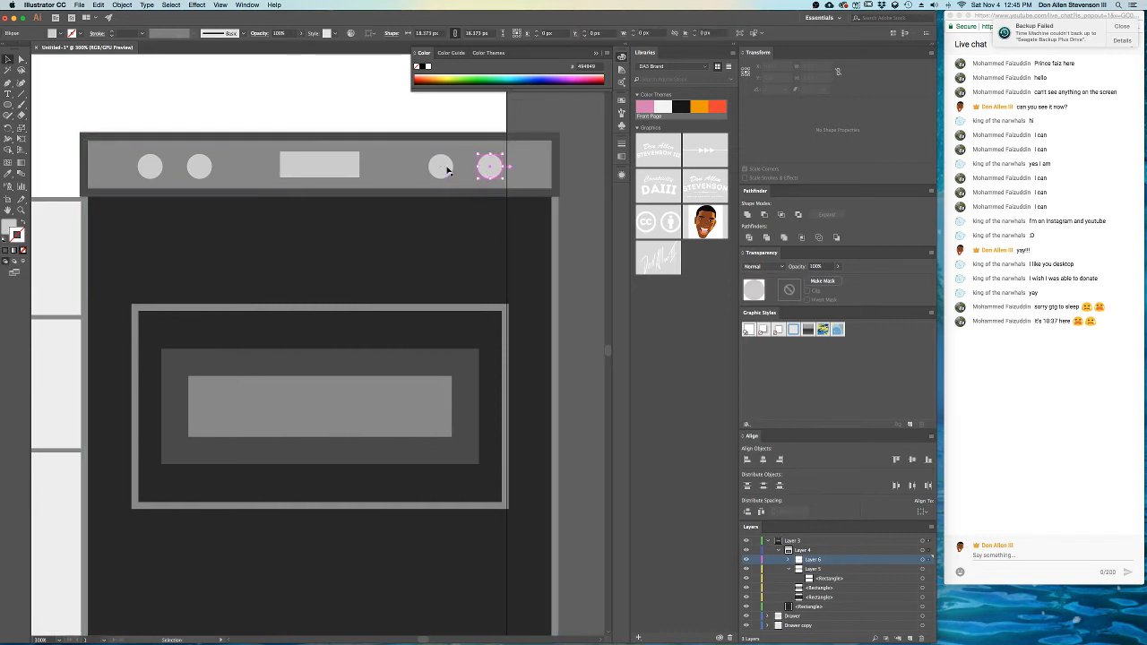
pyautogui.keyDown('shift'); pyautogui.click(440, 167); pyautogui.keyUp('shift')
pyautogui.moveTo(440, 166); pyautogui.dragTo(436, 544)
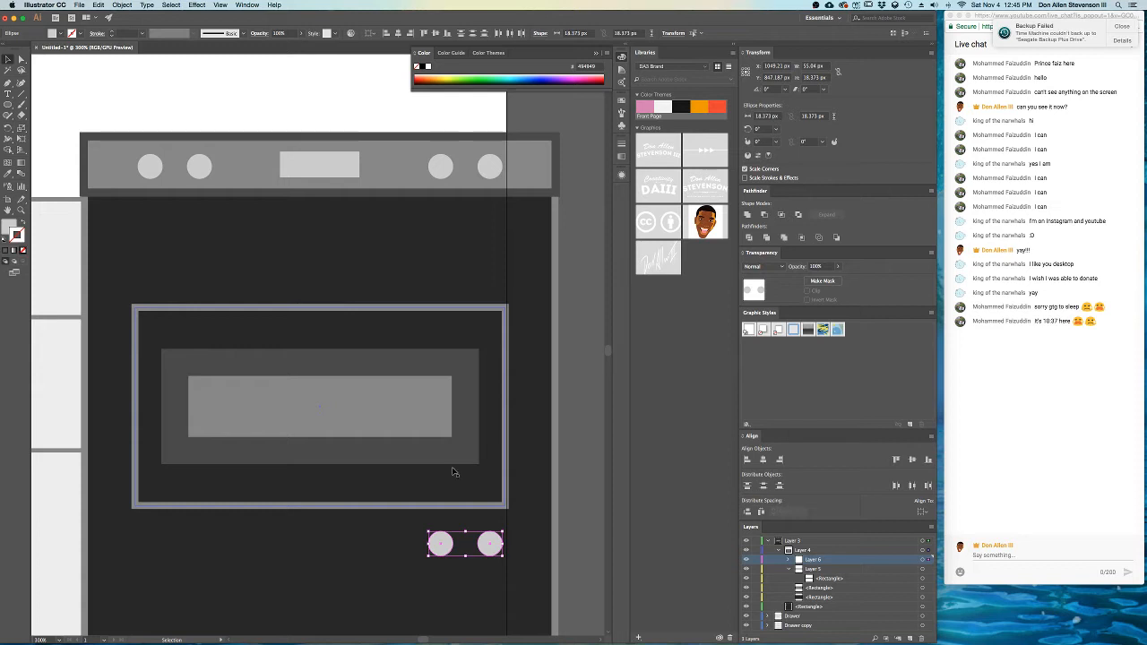
# - Try to draw a horizontal Pen line across the selected stove body below the lower knobs, and undo it
pyautogui.scroll(-1, 453, 473)
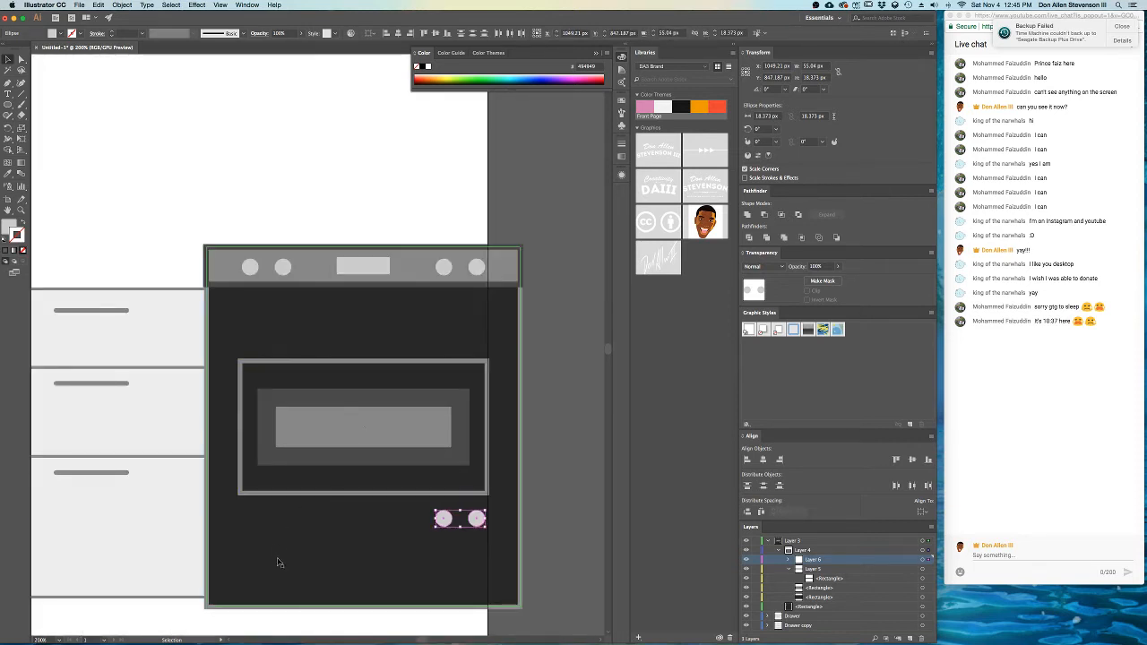
pyautogui.click(212, 279)
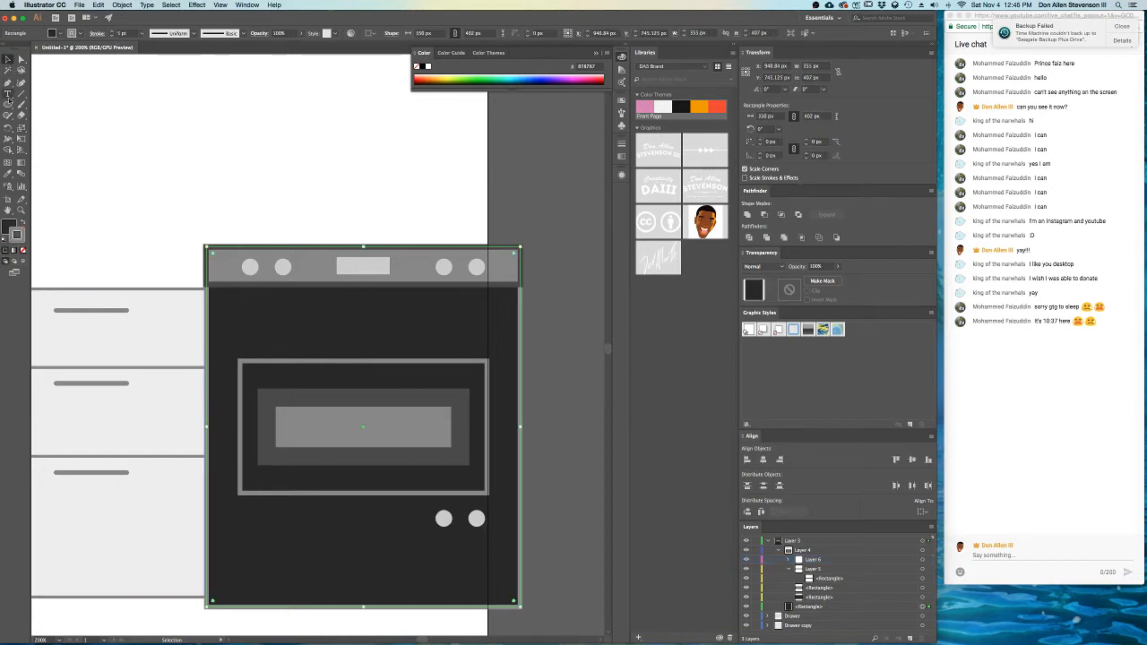
pyautogui.click(8, 83)
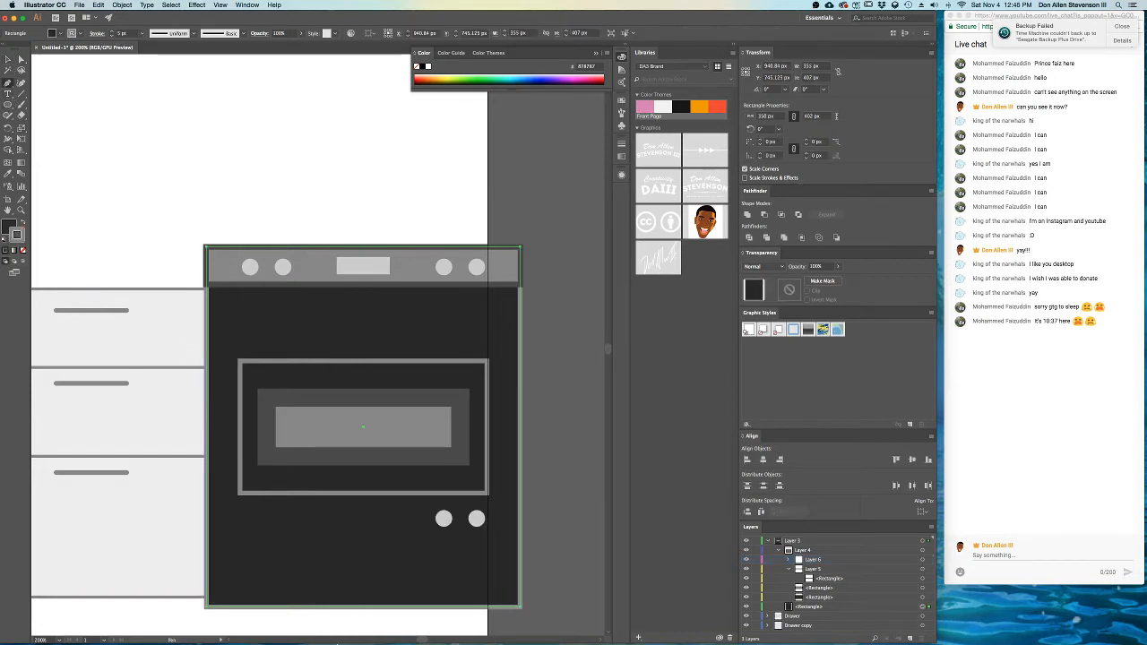
pyautogui.click(211, 551)
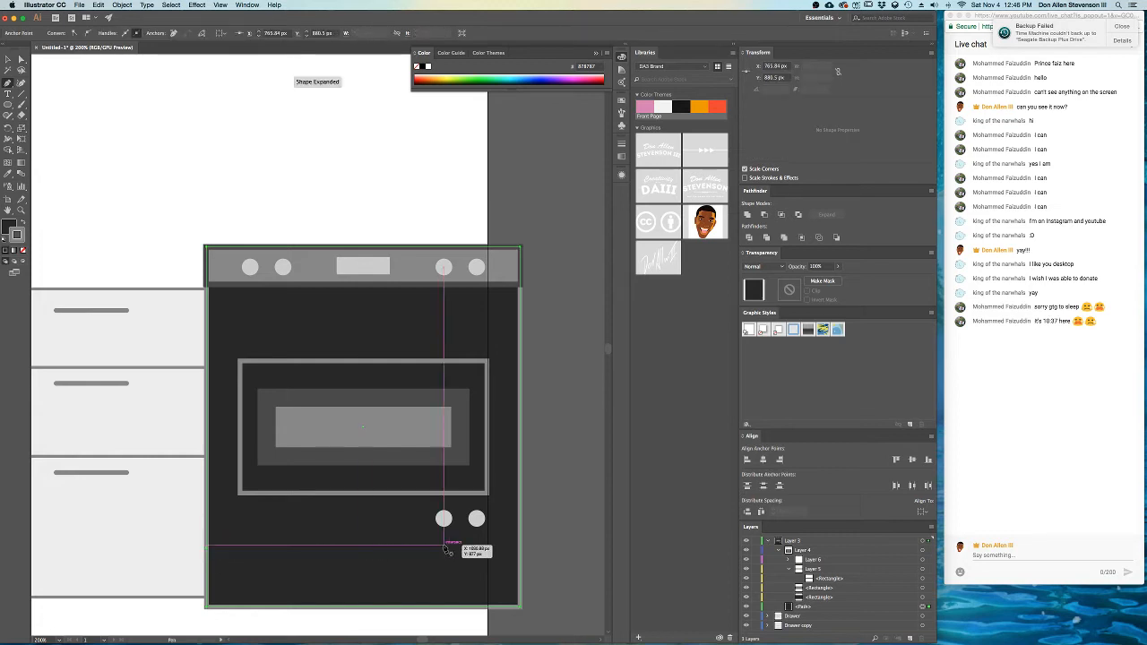
pyautogui.click(520, 548)
pyautogui.press('super+z')
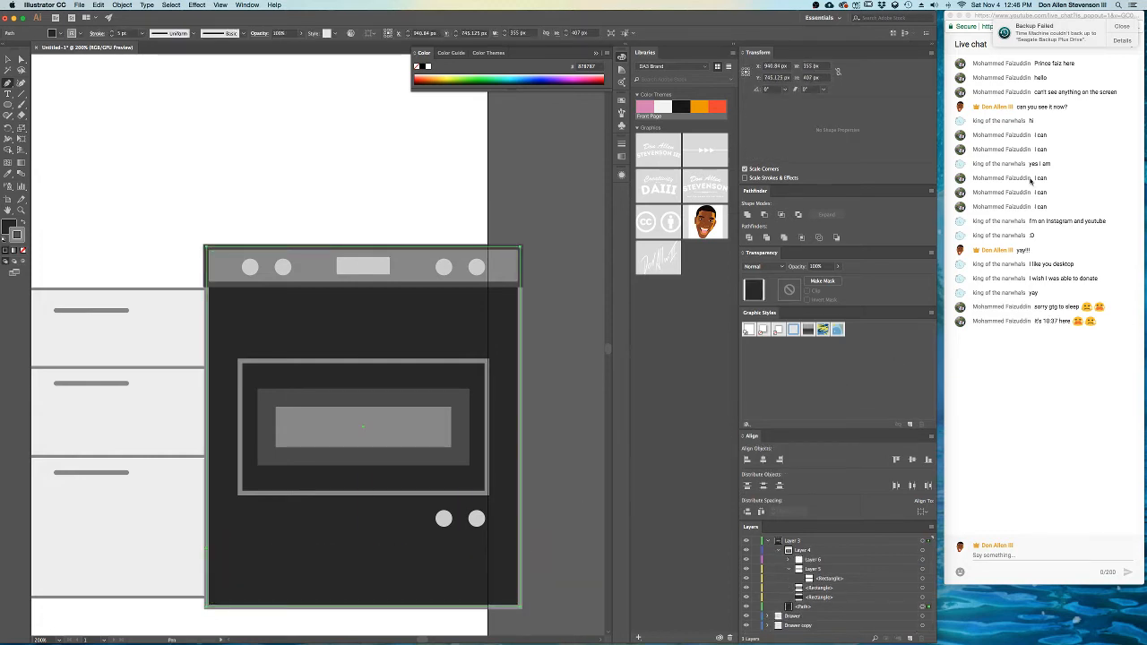
# - Create a new sublayer inside Layer 4
pyautogui.click(812, 561)
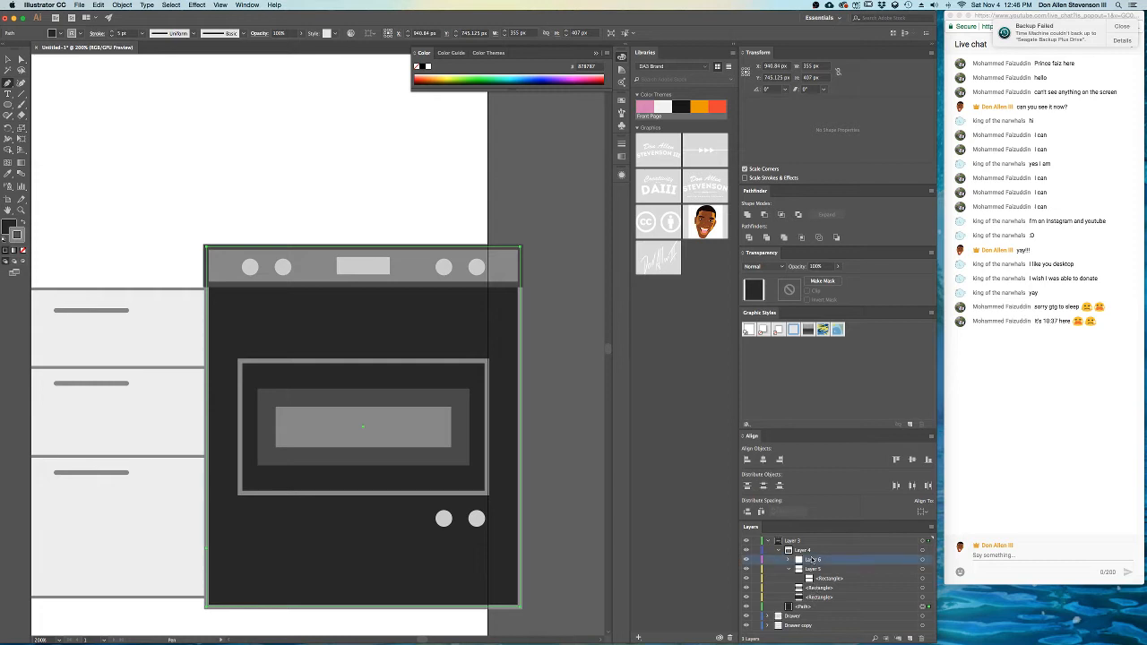
pyautogui.click(813, 599)
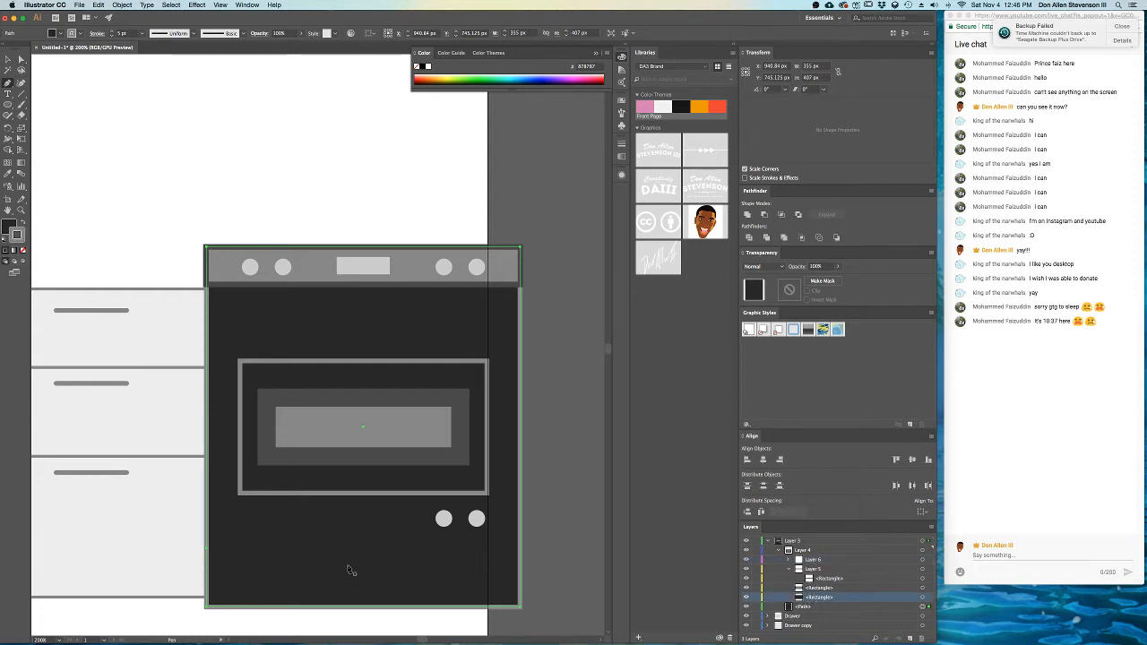
pyautogui.click(209, 547)
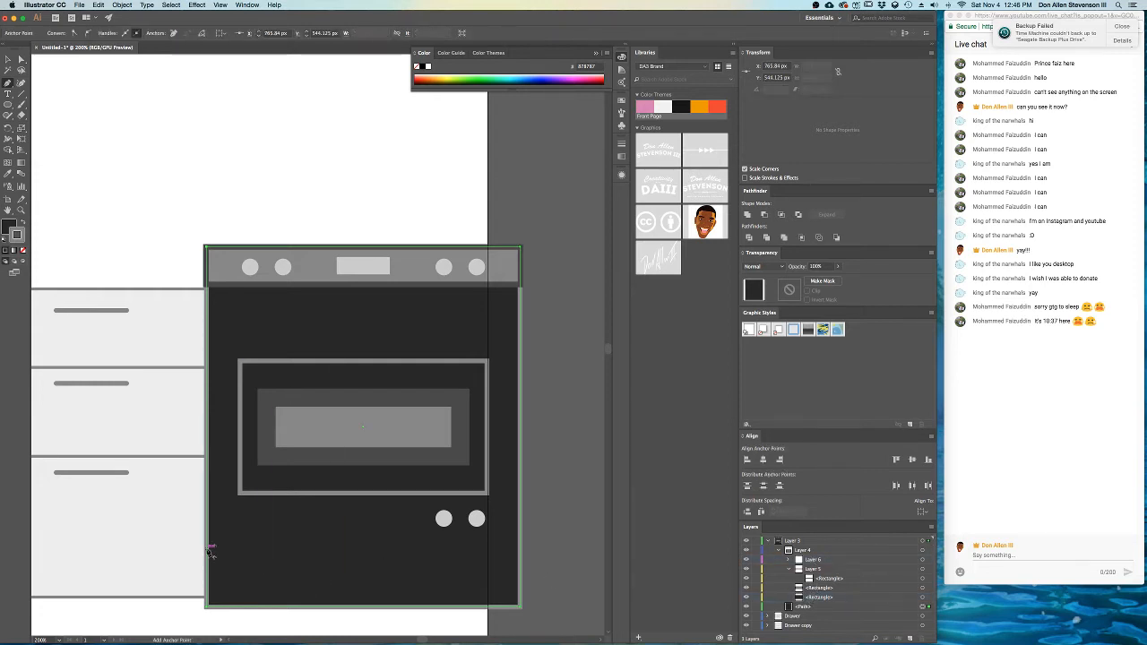
pyautogui.click(809, 551)
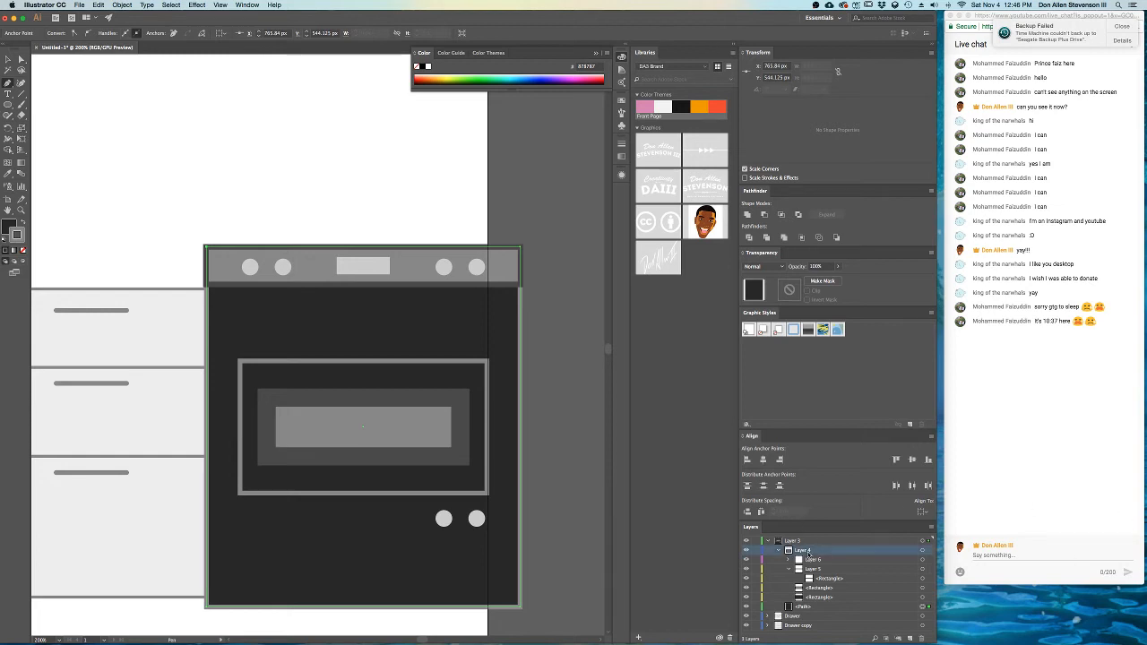
pyautogui.click(898, 638)
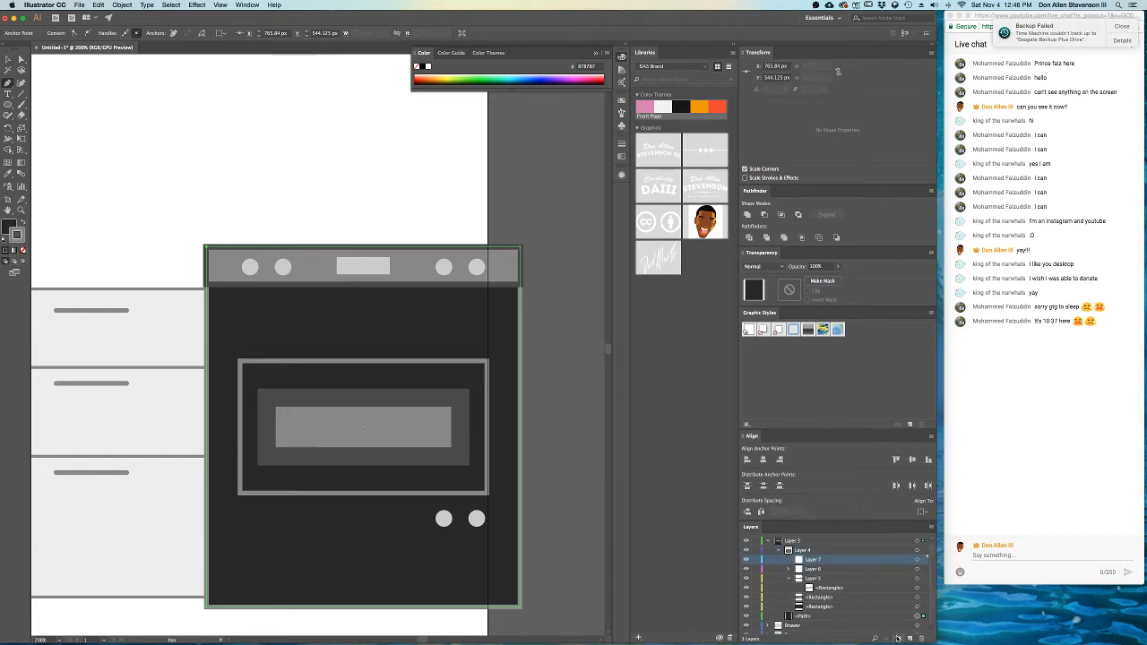
# - Draw a horizontal grey dividing line across the stove body below the lower knobs, ending at the body's right edge
pyautogui.click(207, 547)
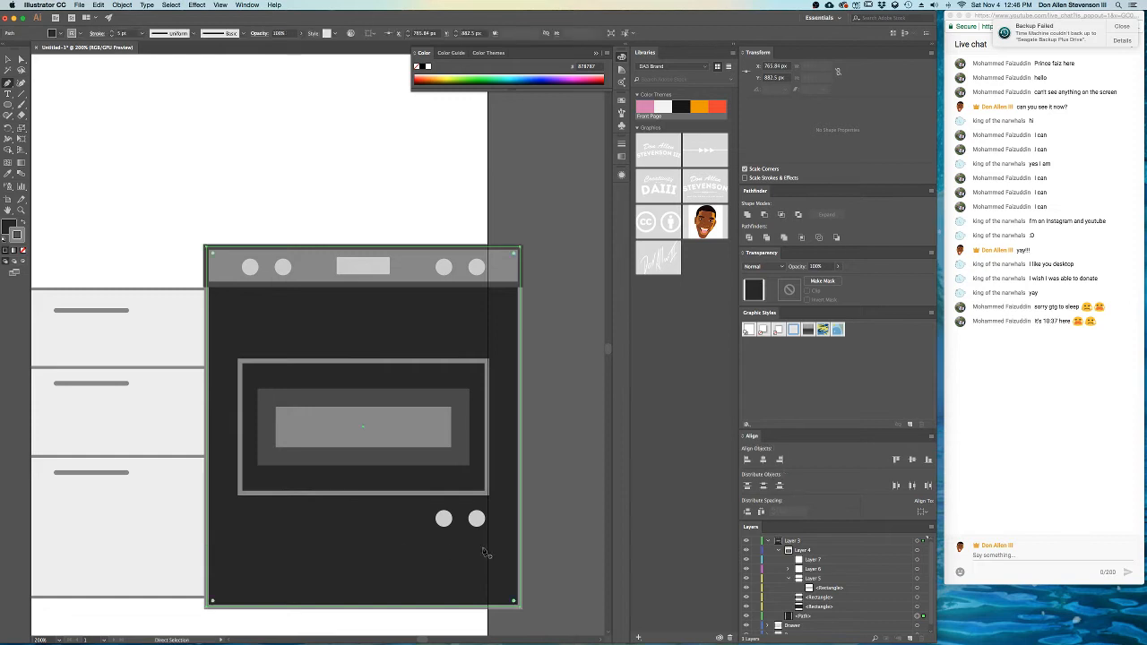
pyautogui.click(550, 545)
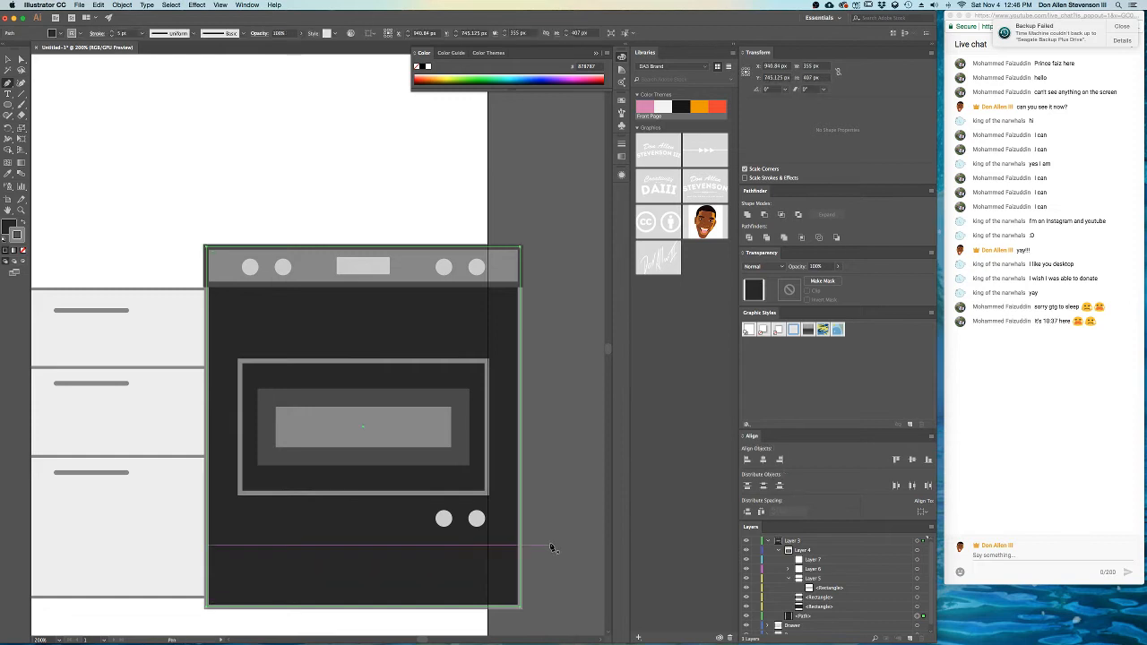
pyautogui.click(205, 545)
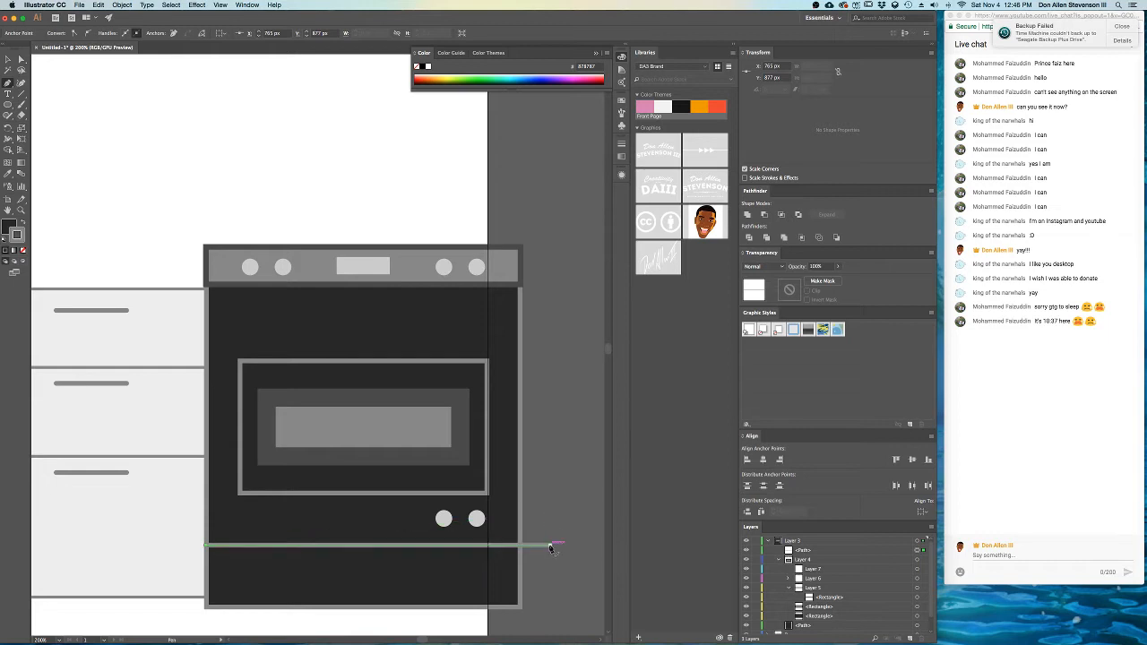
pyautogui.moveTo(553, 549); pyautogui.dragTo(522, 546)
pyautogui.click(574, 508)
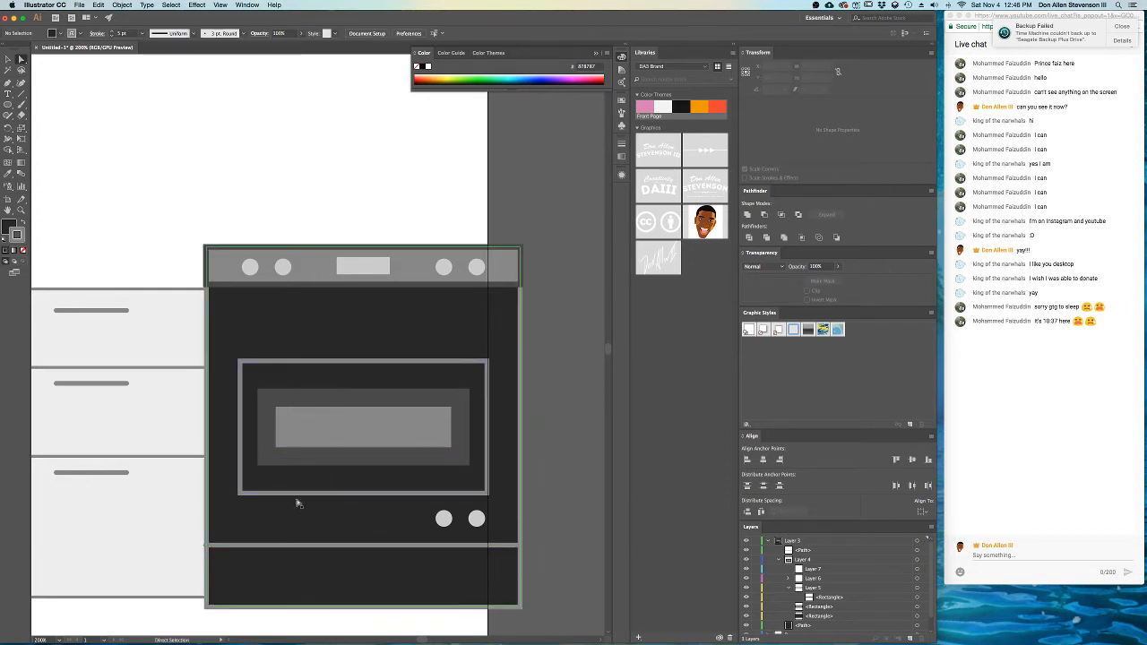
# - Draw a short horizontal grey handle line centred near the upper edge of the stove's bottom drawer, and deselect it
pyautogui.click(7, 82)
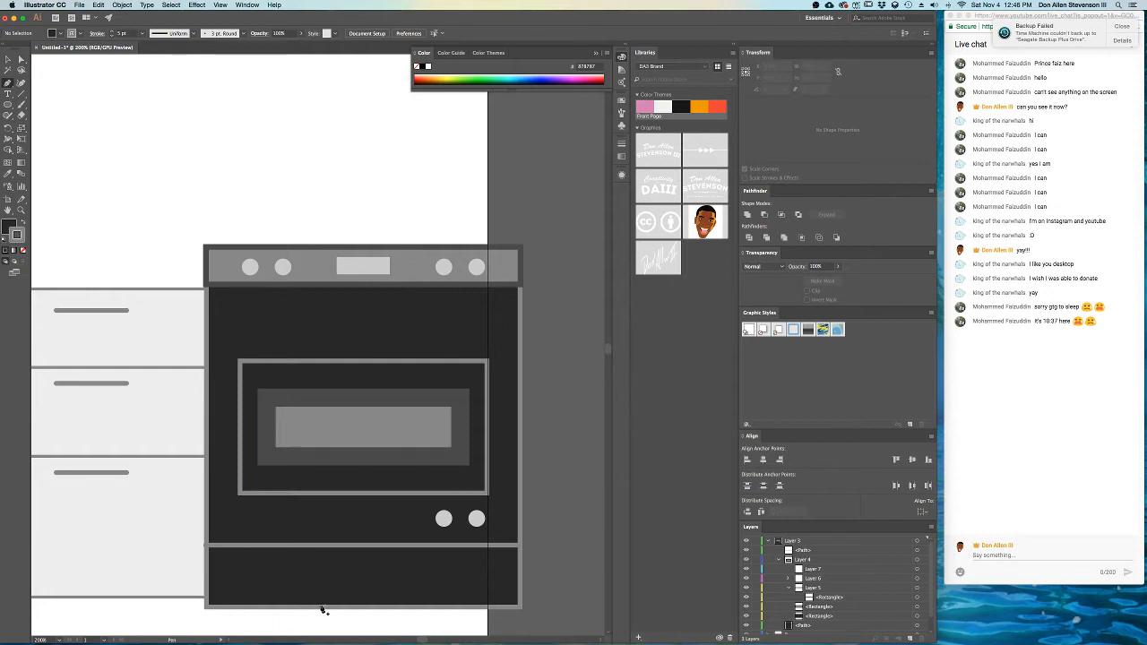
pyautogui.click(339, 566)
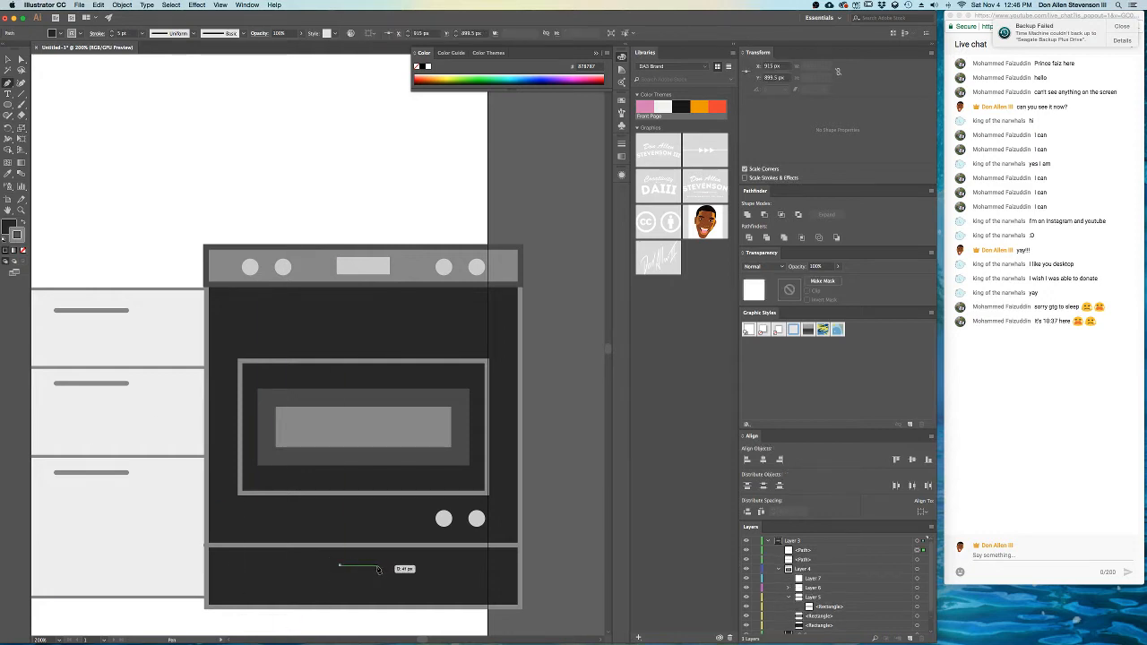
pyautogui.click(391, 566)
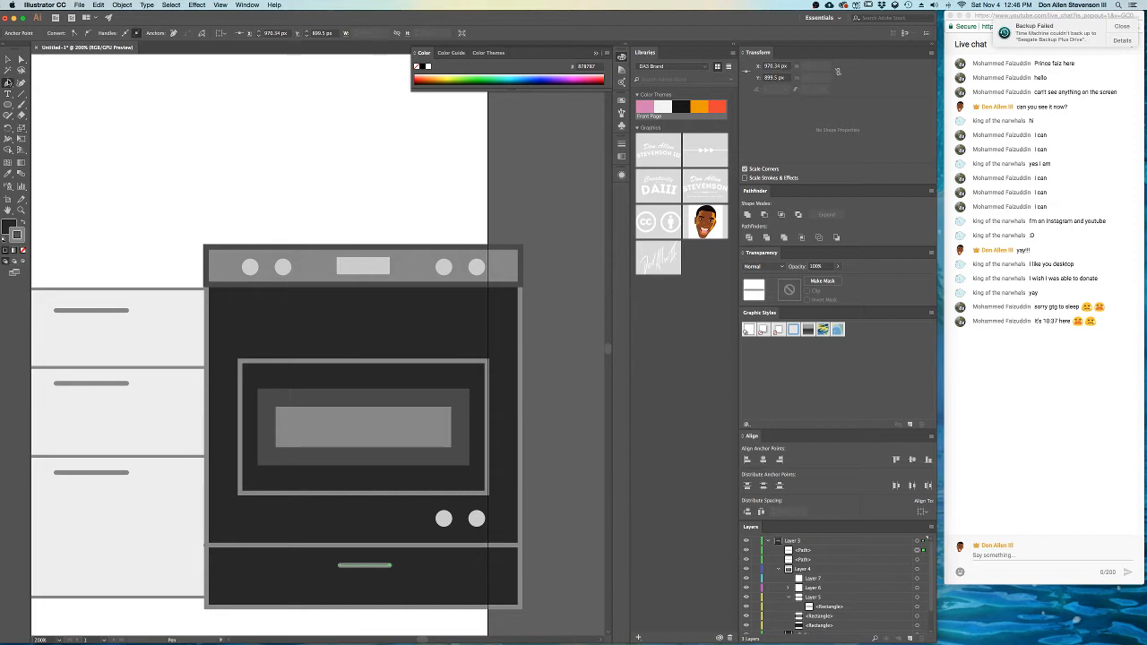
pyautogui.press('v')
pyautogui.click(553, 330)
pyautogui.scroll(-1, 525, 361)
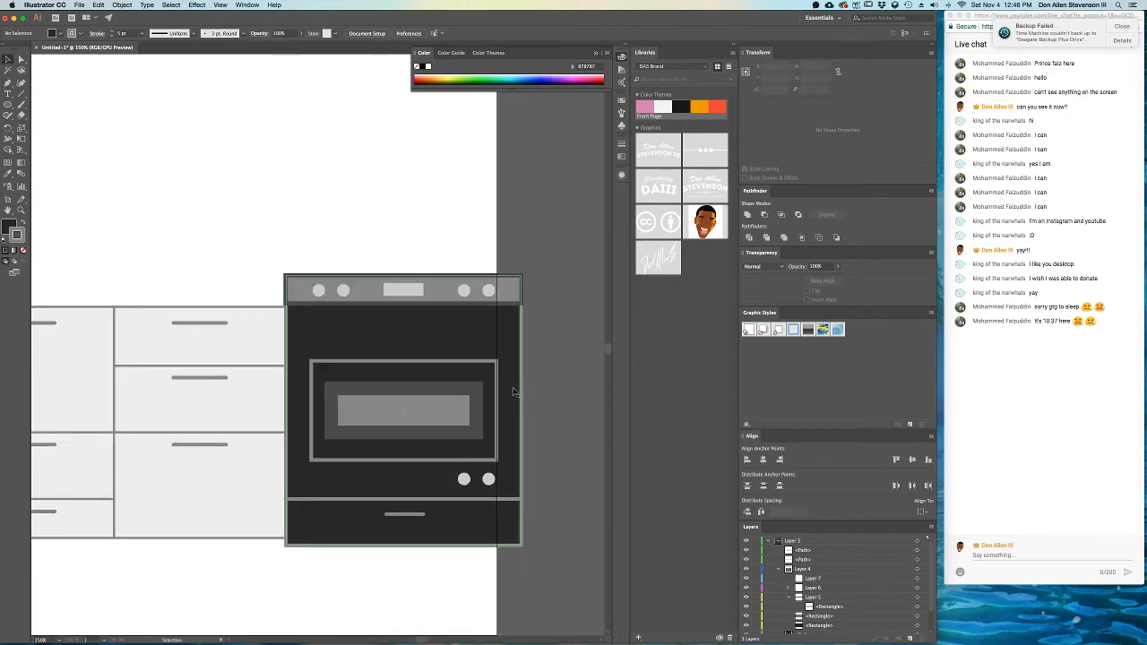
# - Try to raise the lower edge of the oven window's outer frame, and undo it
pyautogui.click(450, 457)
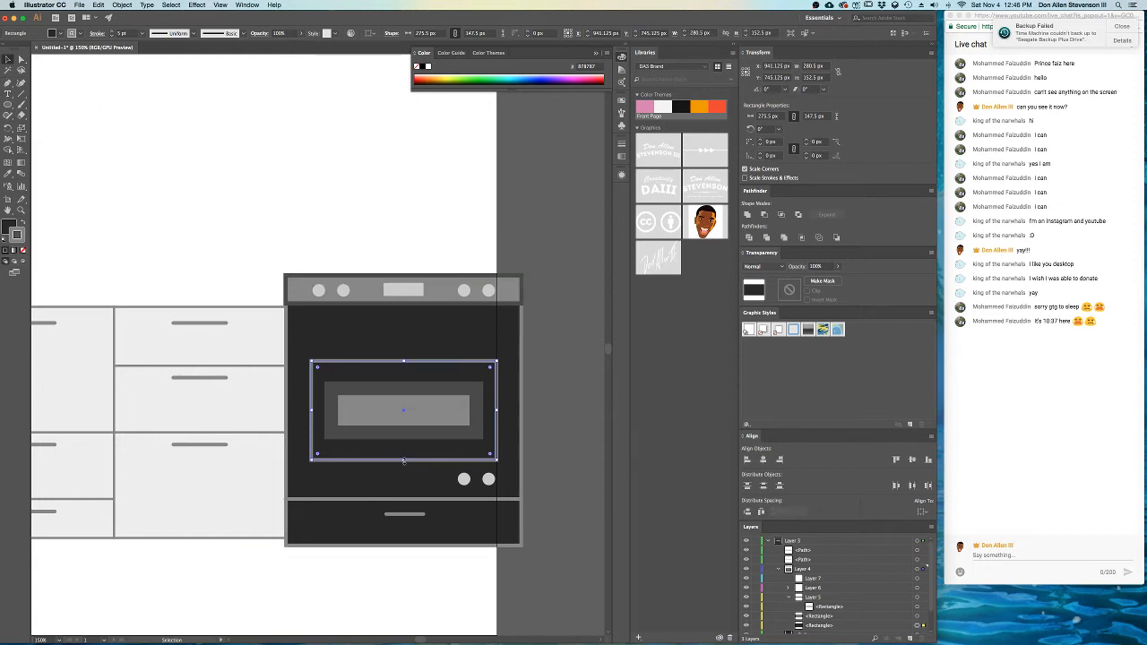
pyautogui.moveTo(403, 463); pyautogui.dragTo(405, 449)
pyautogui.press('super+z')
pyautogui.click(572, 393)
# - Change the stove body's fill to the medium grey 606060
pyautogui.press('super+minus')
pyautogui.press('super+minus')
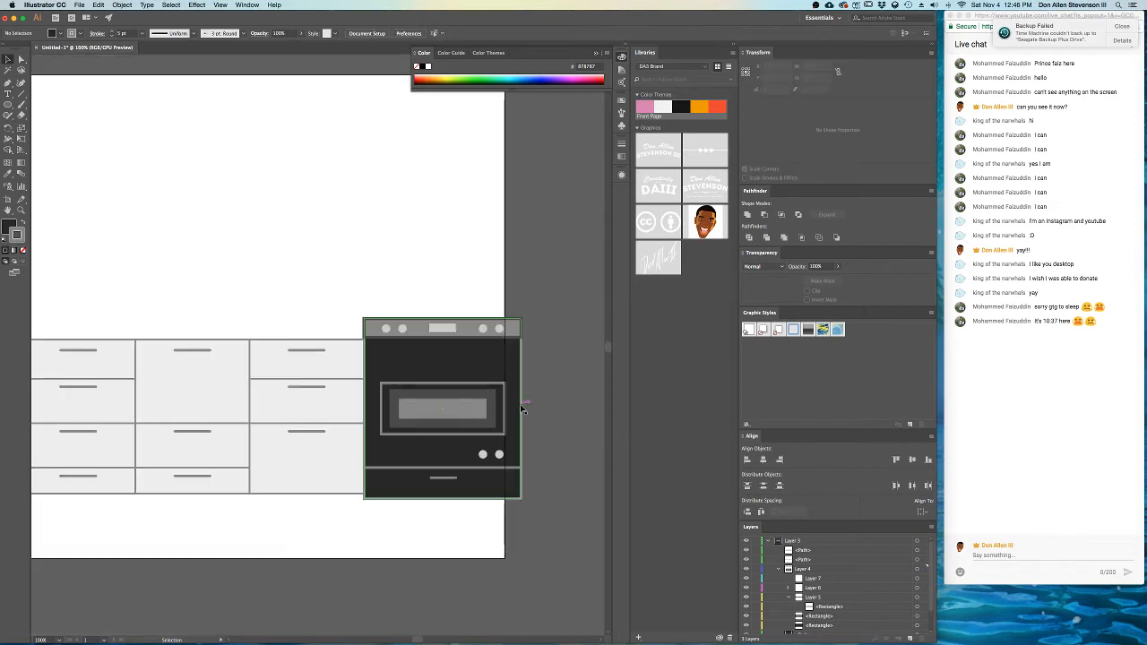
pyautogui.press('super+equal')
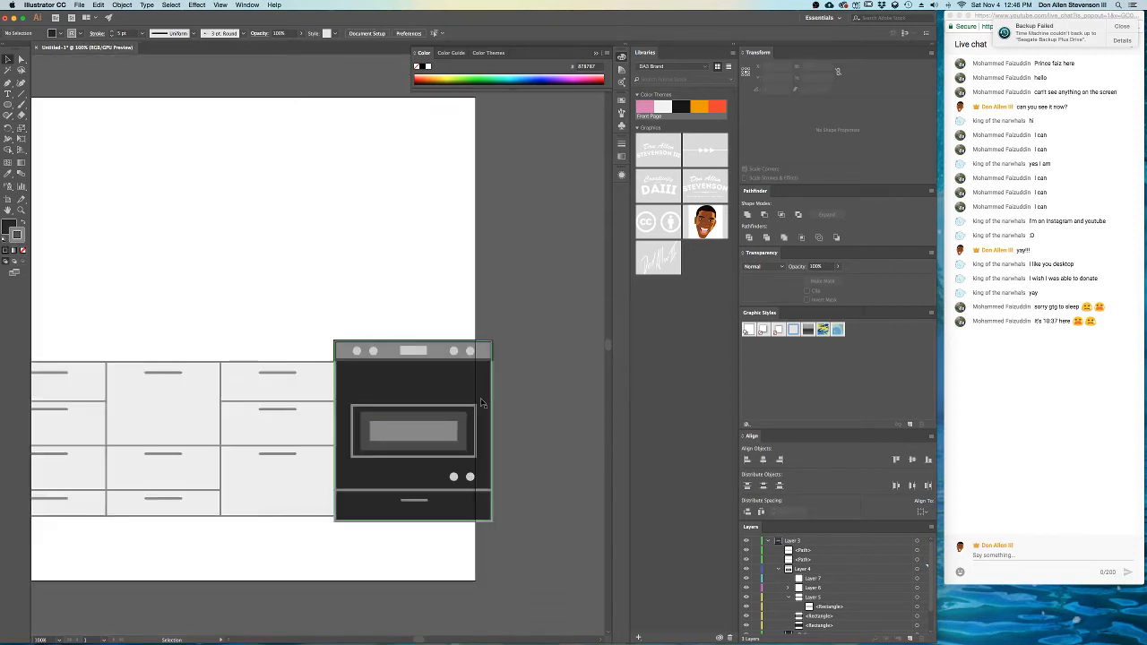
pyautogui.press('super+equal')
pyautogui.click(492, 379)
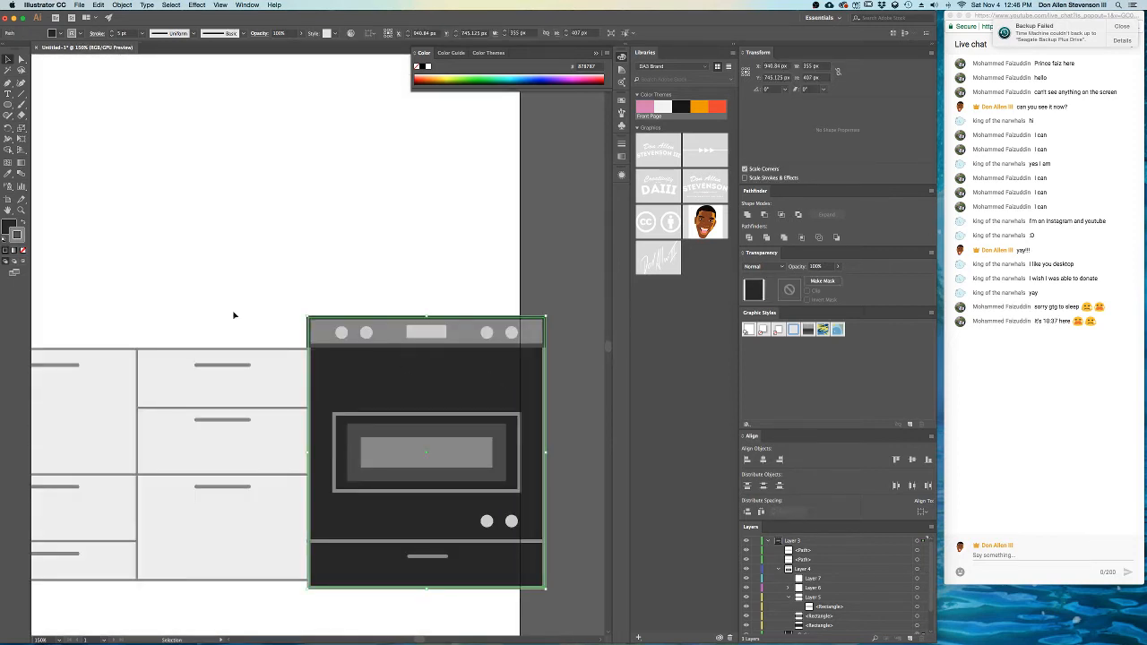
pyautogui.doubleClick(8, 226)
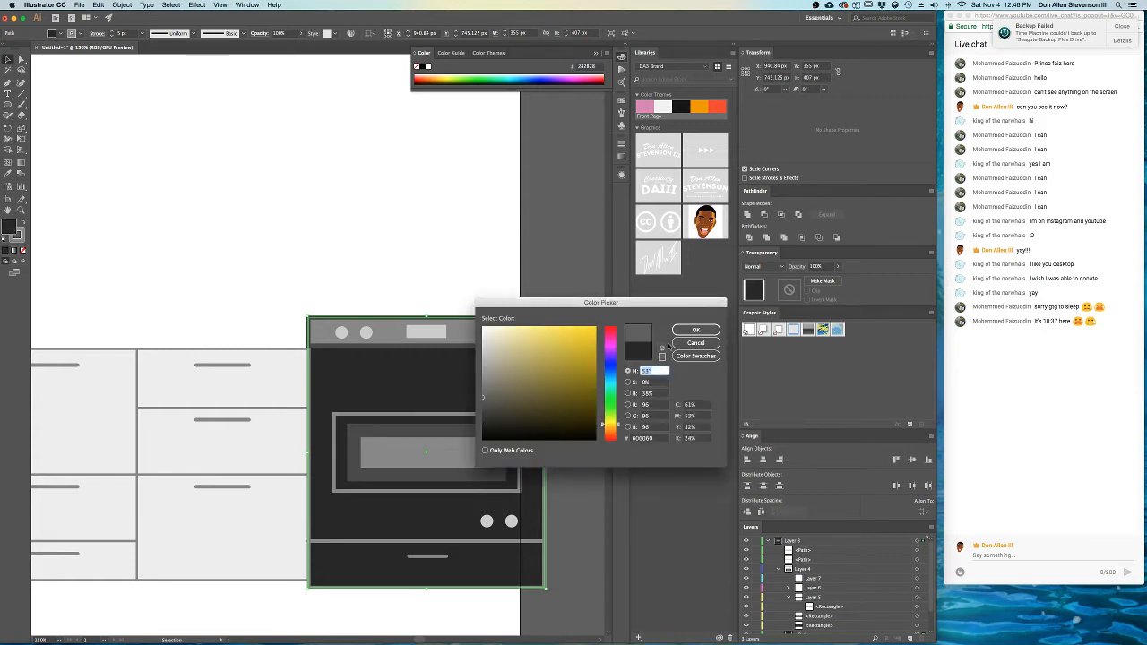
pyautogui.click(695, 330)
pyautogui.click(477, 240)
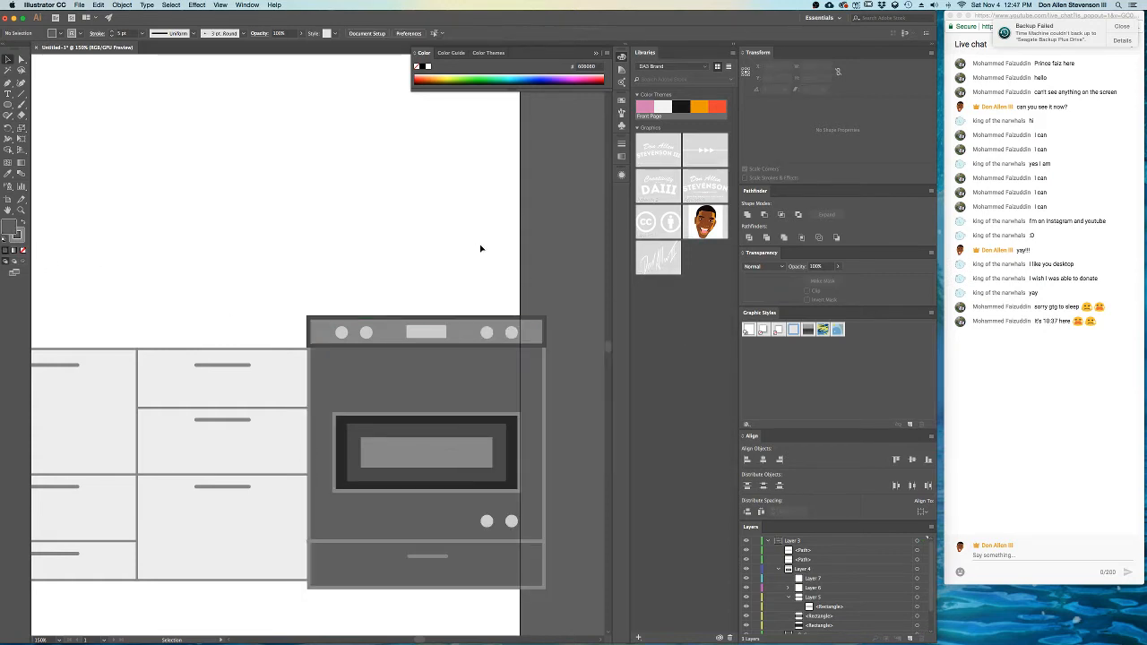
# - Draw a thin burner rectangle about 89 by 8 px just above the control panel, over the two left-hand knobs
pyautogui.press('super+minus')
pyautogui.press('super+minus')
pyautogui.click(390, 312)
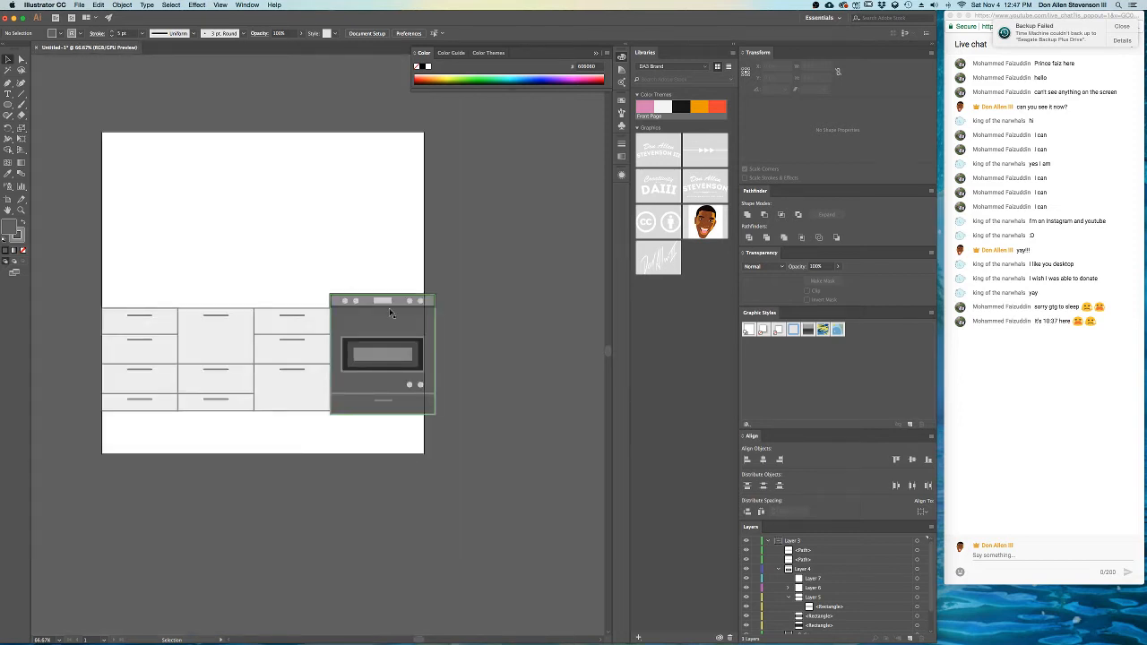
pyautogui.scroll(4, 400, 313)
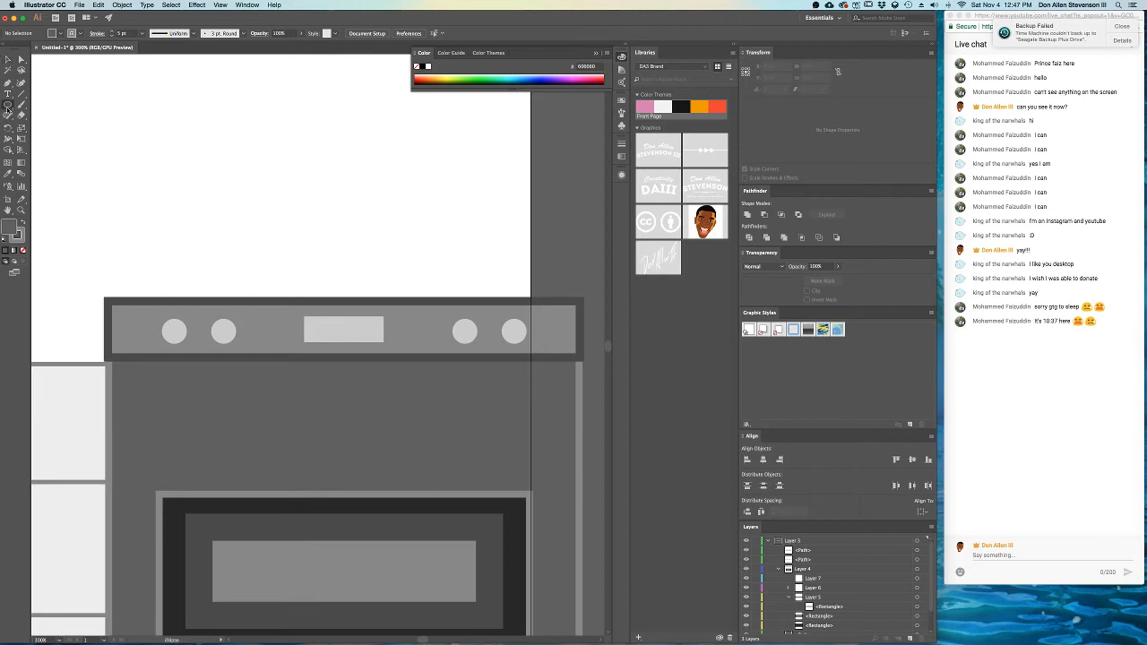
pyautogui.moveTo(8, 104); pyautogui.dragTo(52, 111)
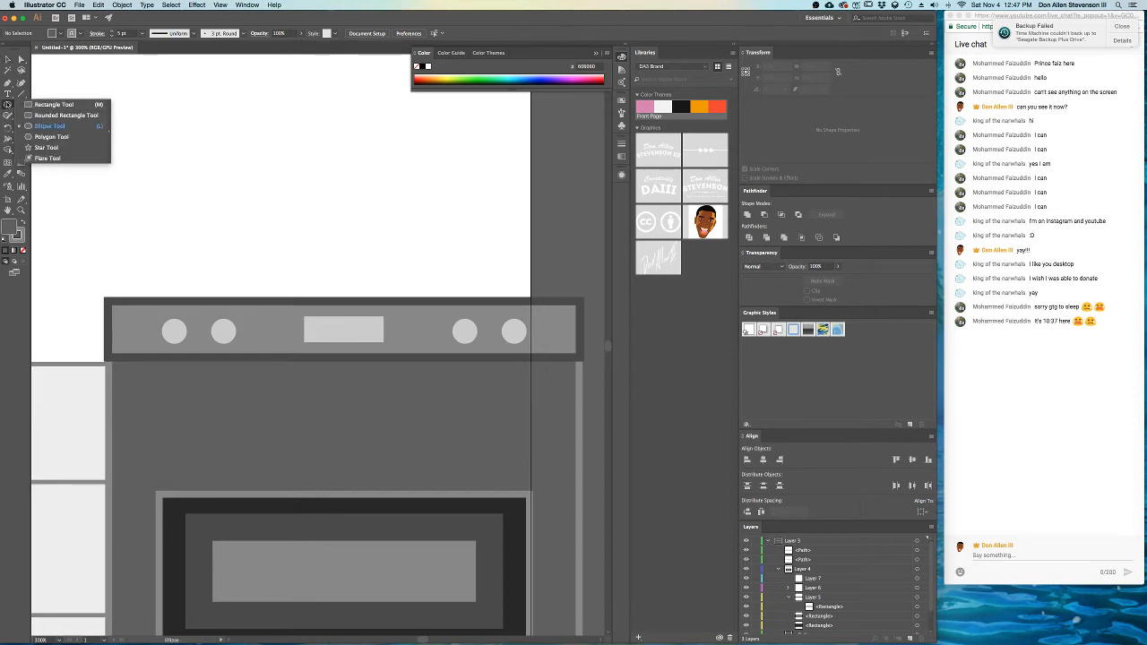
pyautogui.click(7, 105)
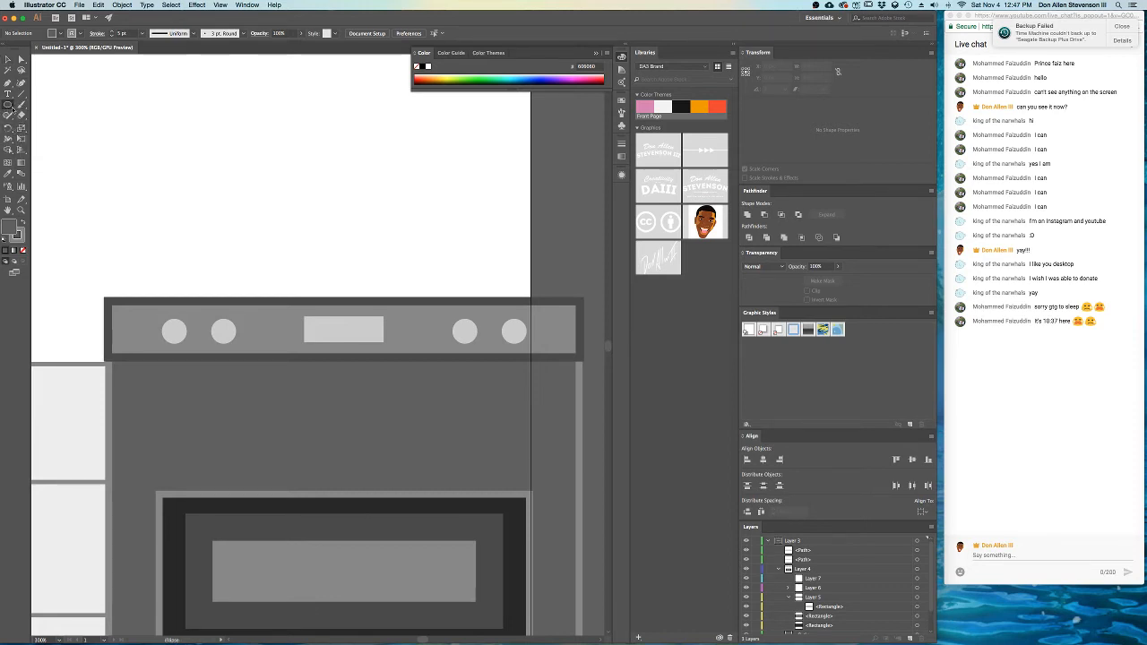
pyautogui.click(8, 105)
pyautogui.moveTo(8, 105); pyautogui.dragTo(45, 105)
pyautogui.hscroll(3, 299, 225)
pyautogui.moveTo(90, 274); pyautogui.dragTo(213, 285)
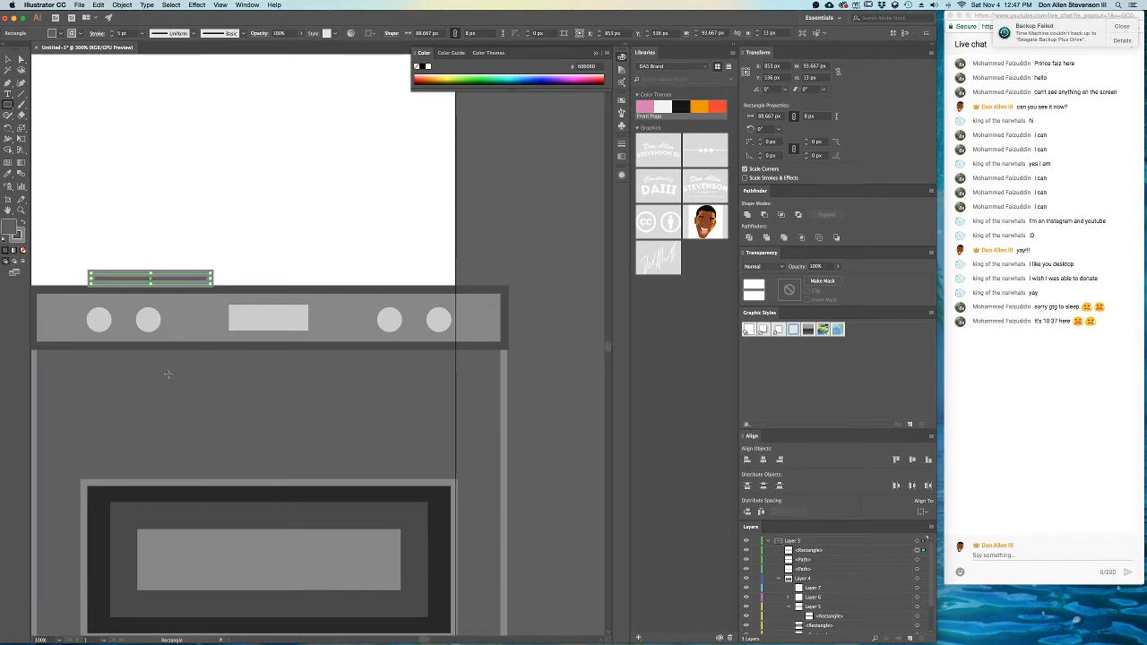
# - Give the burner rectangle the oven window frame's dark fill and remove its stroke
pyautogui.press('i')
pyautogui.click(330, 492)
pyautogui.press('v')
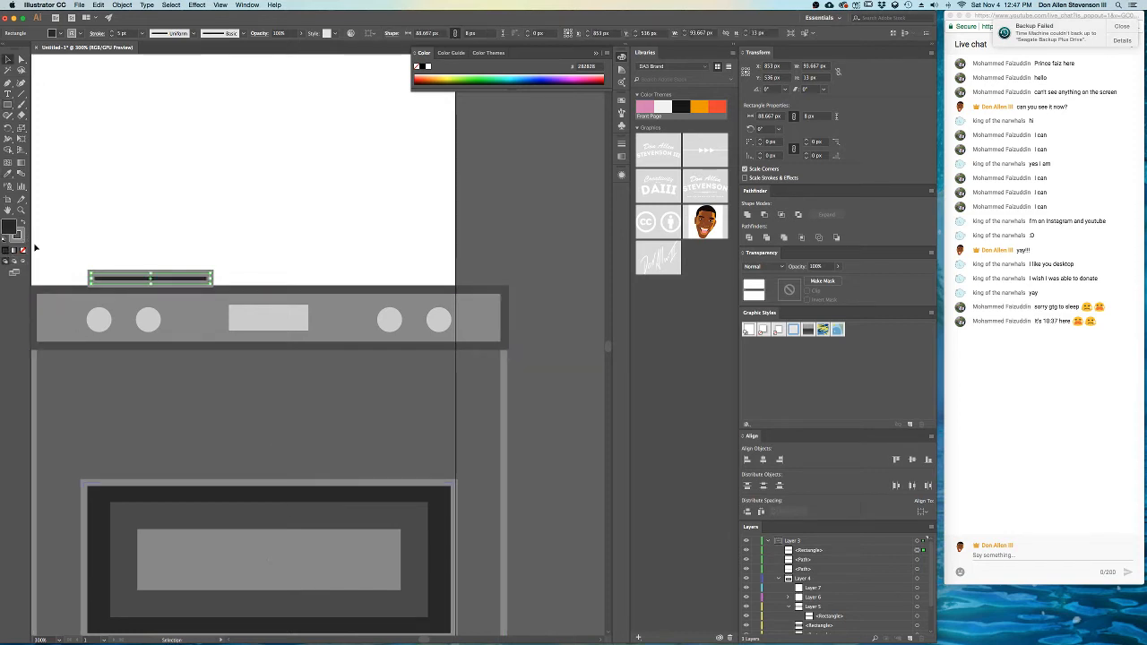
pyautogui.click(22, 249)
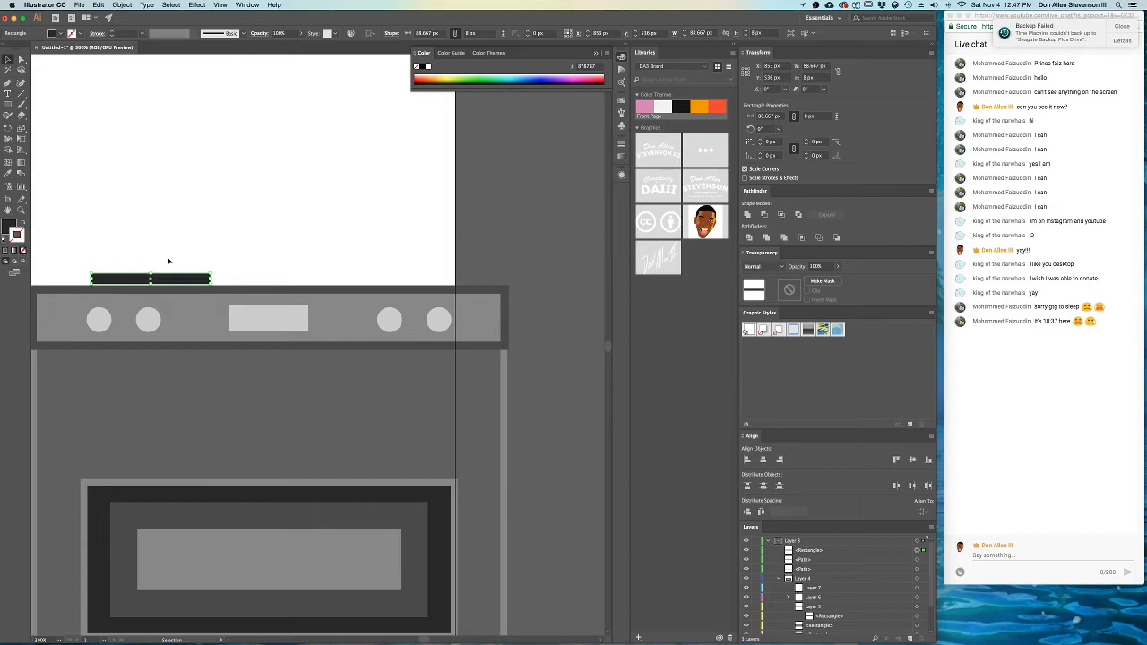
# - Copy the burner rectangle horizontally to the other side of the stove top, above the two right-hand knobs
pyautogui.scroll(-1, 246, 213)
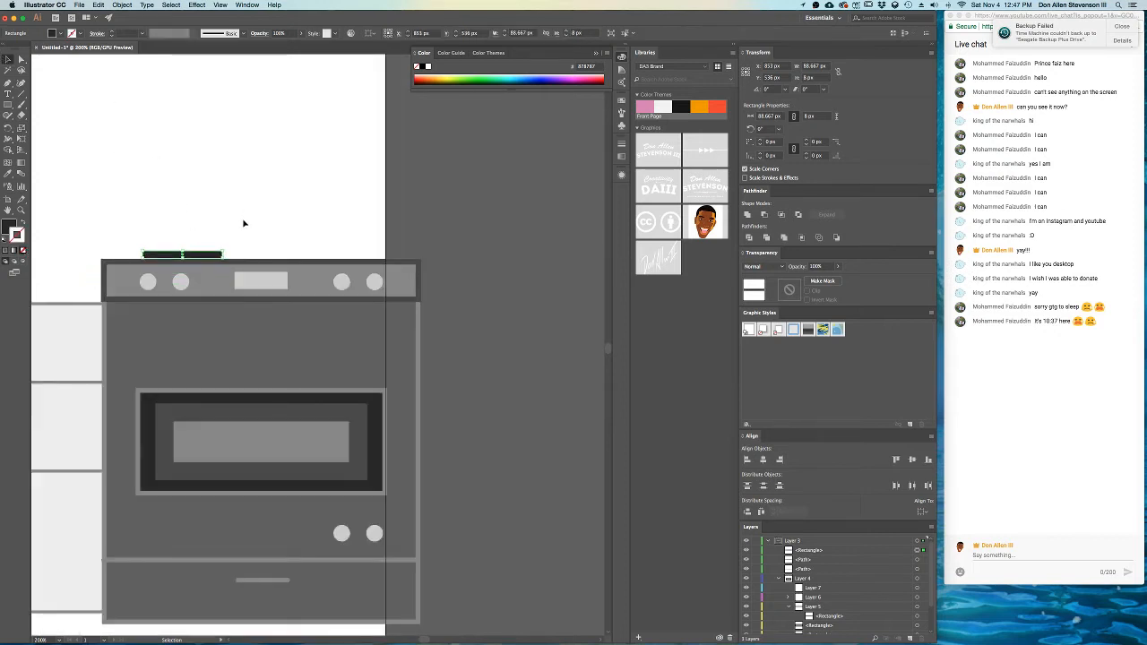
pyautogui.scroll(1, 244, 229)
pyautogui.moveTo(237, 269); pyautogui.dragTo(511, 273)
pyautogui.scroll(-2, 545, 239)
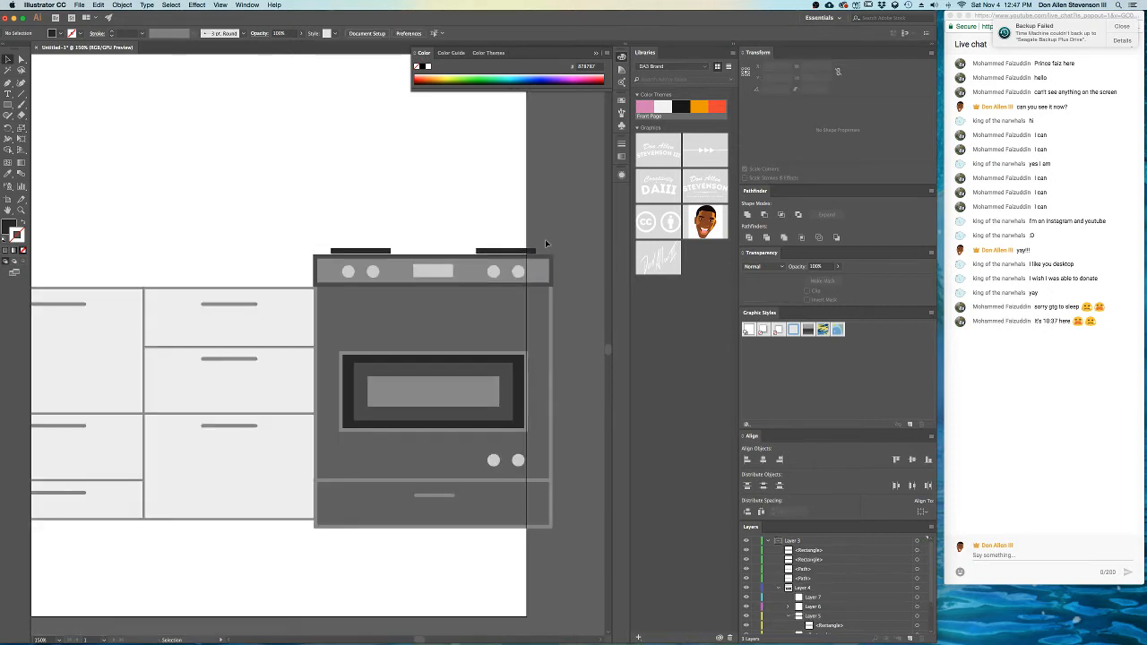
pyautogui.hscroll(1, 545, 239)
pyautogui.scroll(-2, 511, 252)
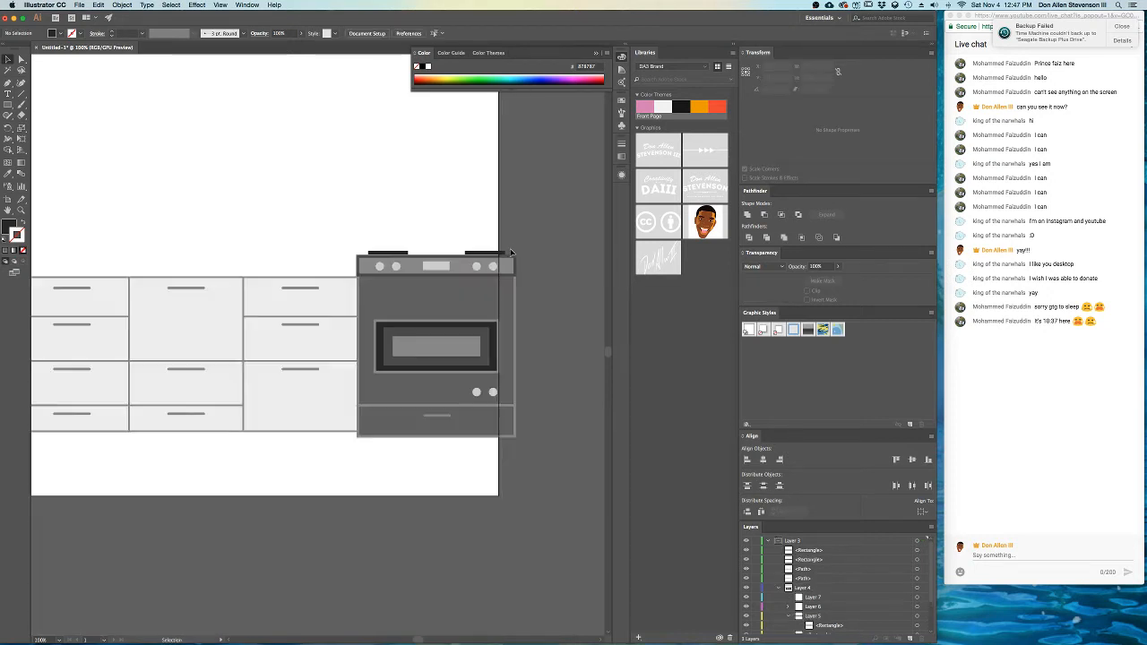
pyautogui.scroll(-1, 511, 252)
pyautogui.moveTo(460, 174); pyautogui.dragTo(448, 216)
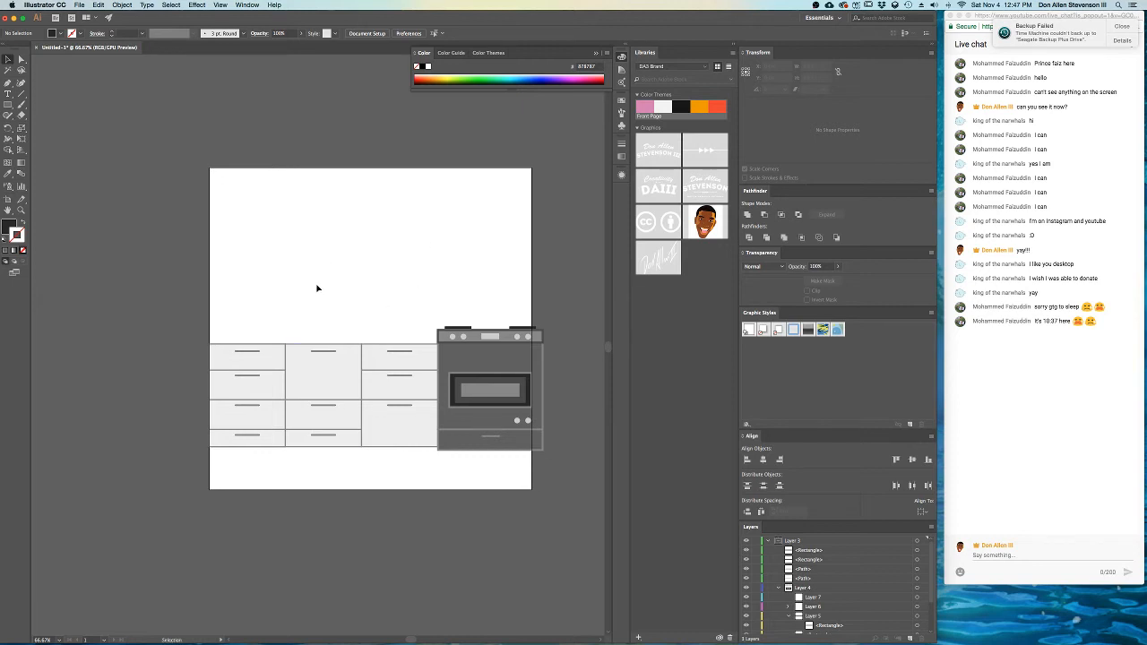
# - Collapse Layer 3 and duplicate the Drawer layer holding the leftmost base cabinet
pyautogui.click(251, 424)
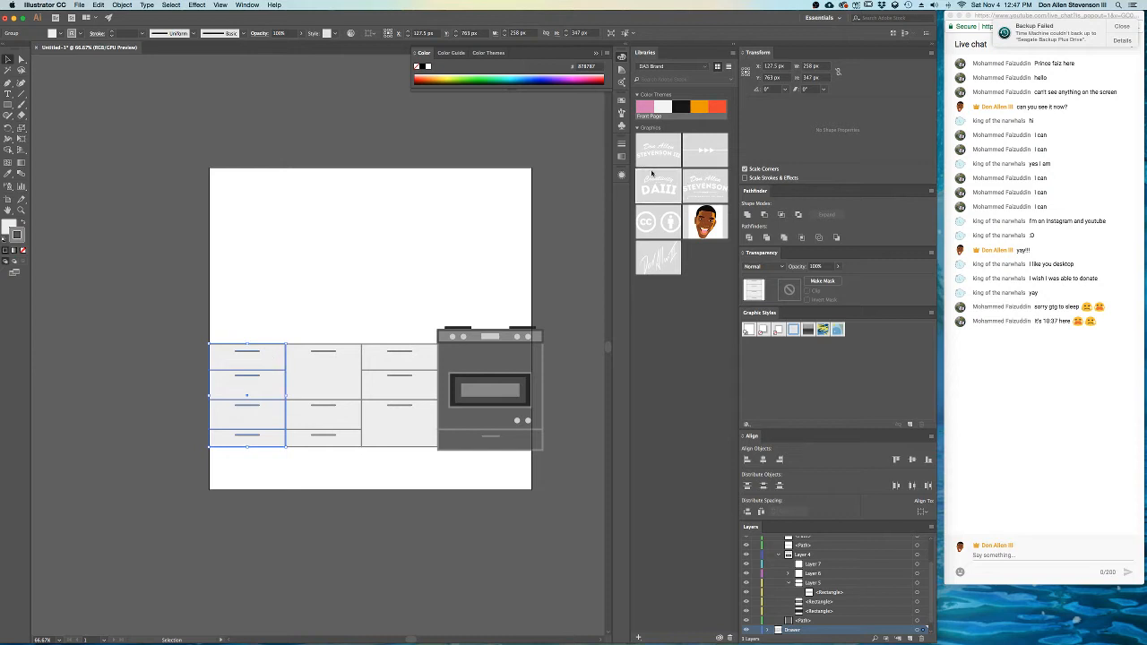
pyautogui.scroll(1, 789, 565)
pyautogui.scroll(2, 784, 560)
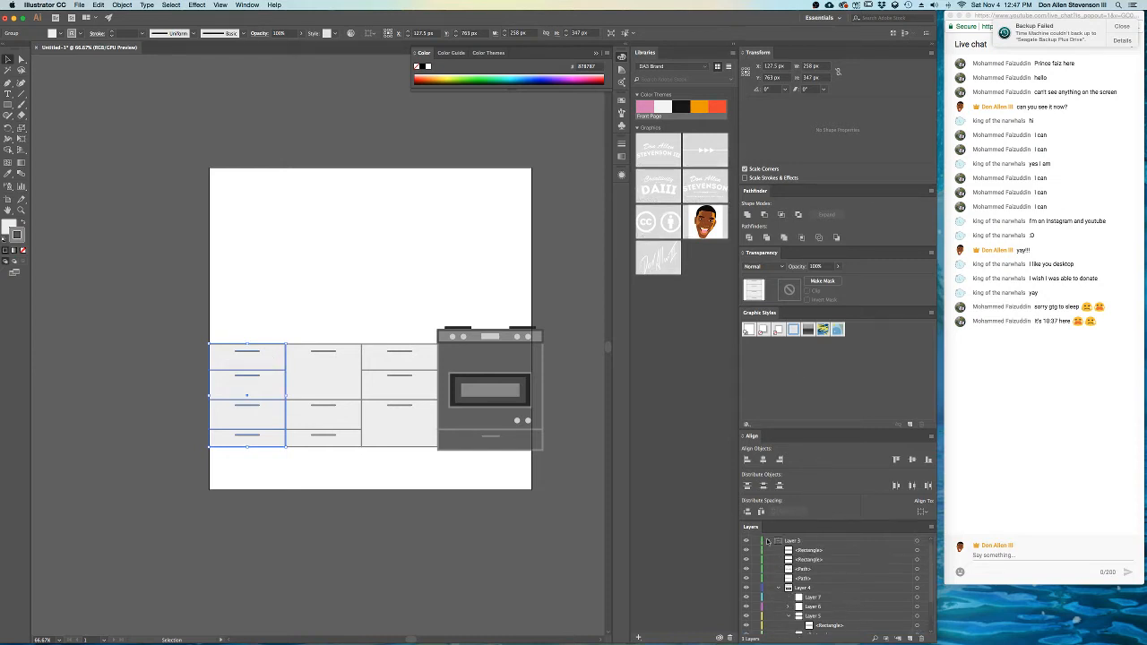
pyautogui.click(768, 540)
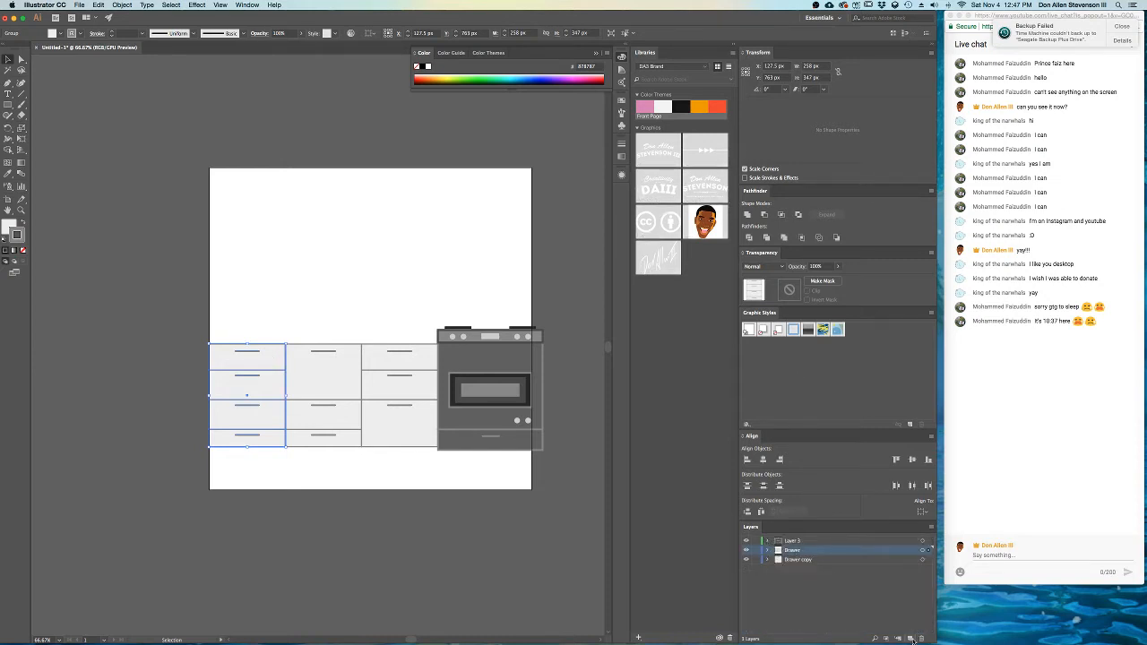
pyautogui.moveTo(789, 552); pyautogui.dragTo(791, 548)
# - Move the cabinet copy straight up to the artboard's upper-left corner and scale it proportionally to about 379 by 510 px
pyautogui.moveTo(268, 356); pyautogui.dragTo(269, 174)
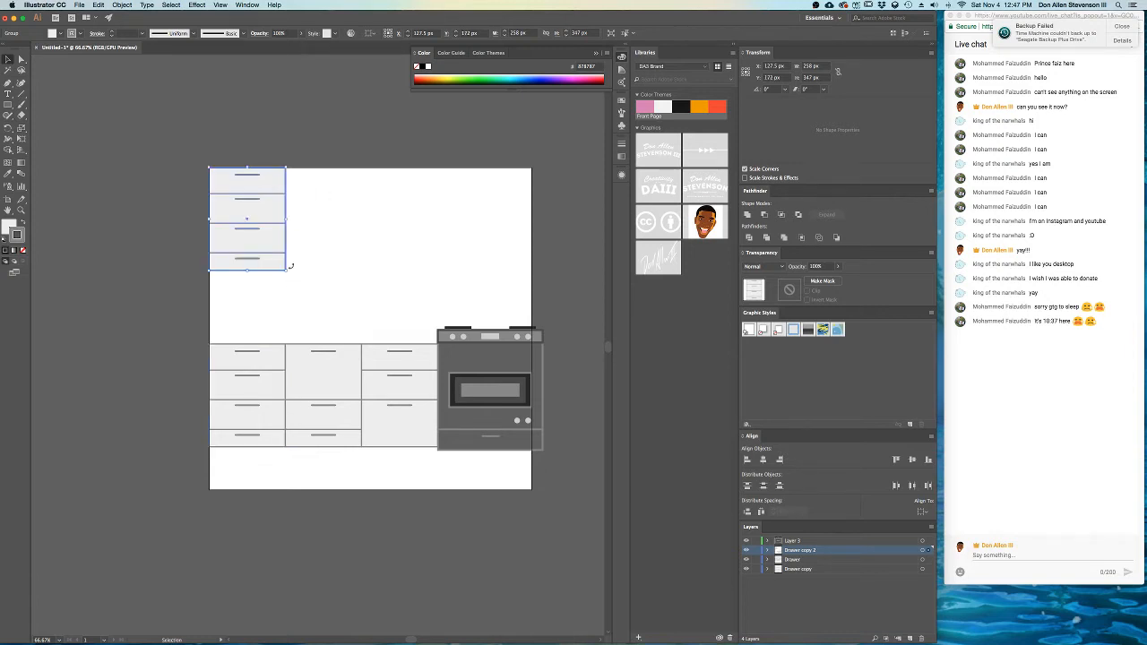
pyautogui.moveTo(287, 267); pyautogui.dragTo(357, 327)
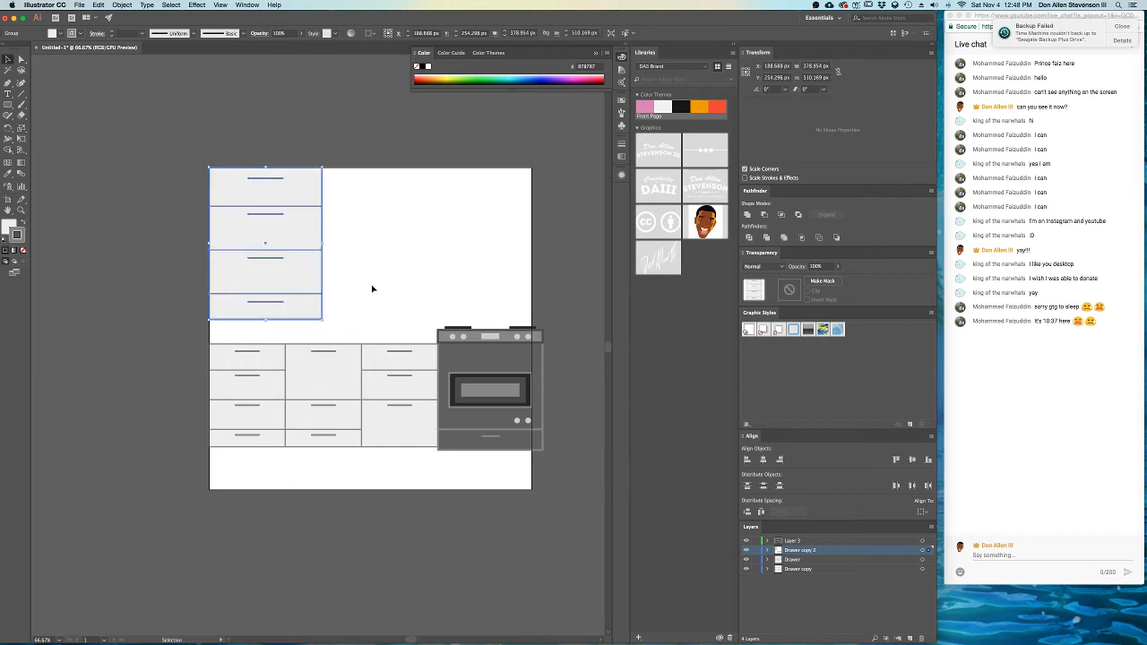
pyautogui.click(372, 289)
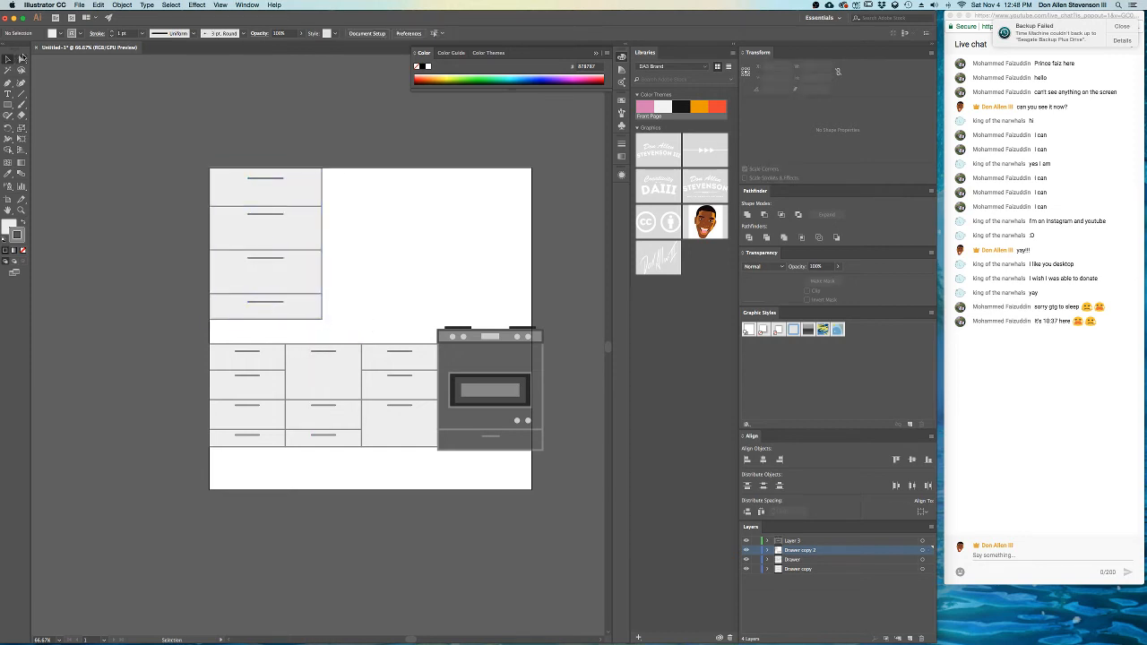
# - Delete the two uppermost handles and the divider line between them from the enlarged cabinet copy
pyautogui.click(21, 58)
pyautogui.click(296, 194)
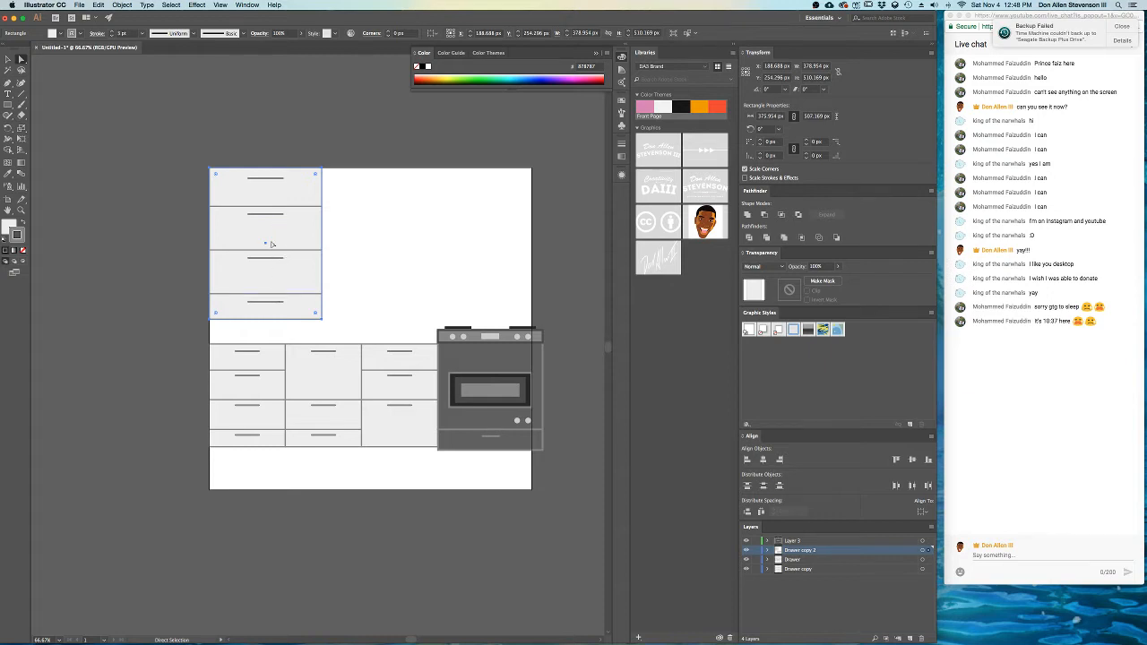
pyautogui.click(271, 215)
pyautogui.press('Delete')
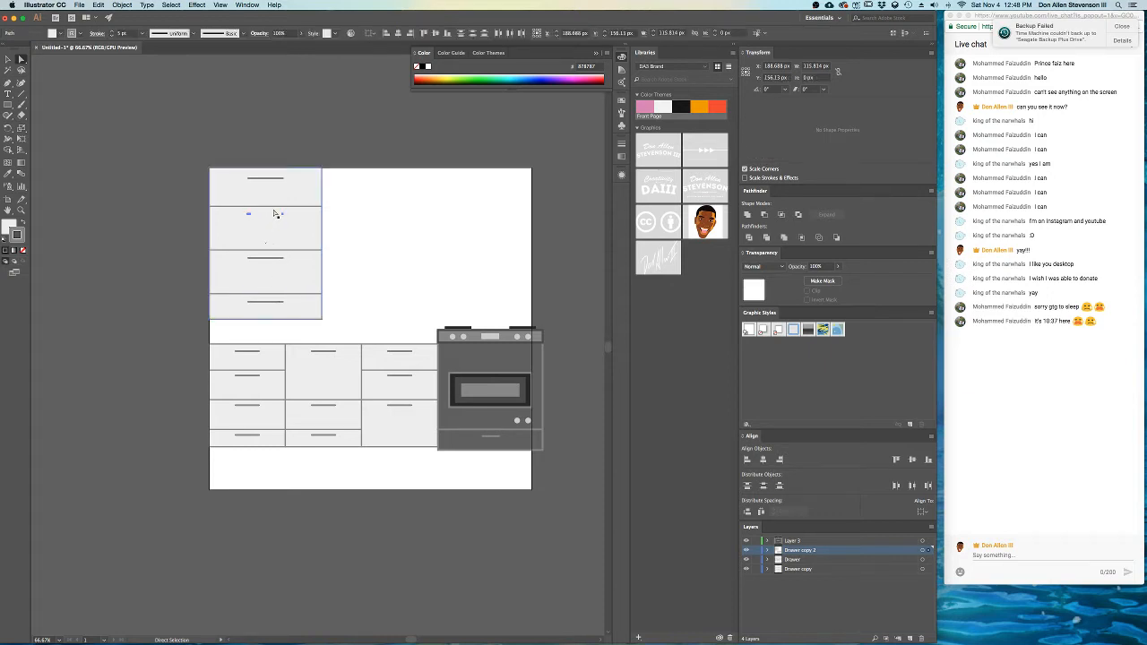
pyautogui.press('Delete')
pyautogui.click(278, 207)
pyautogui.press('Delete')
pyautogui.click(274, 179)
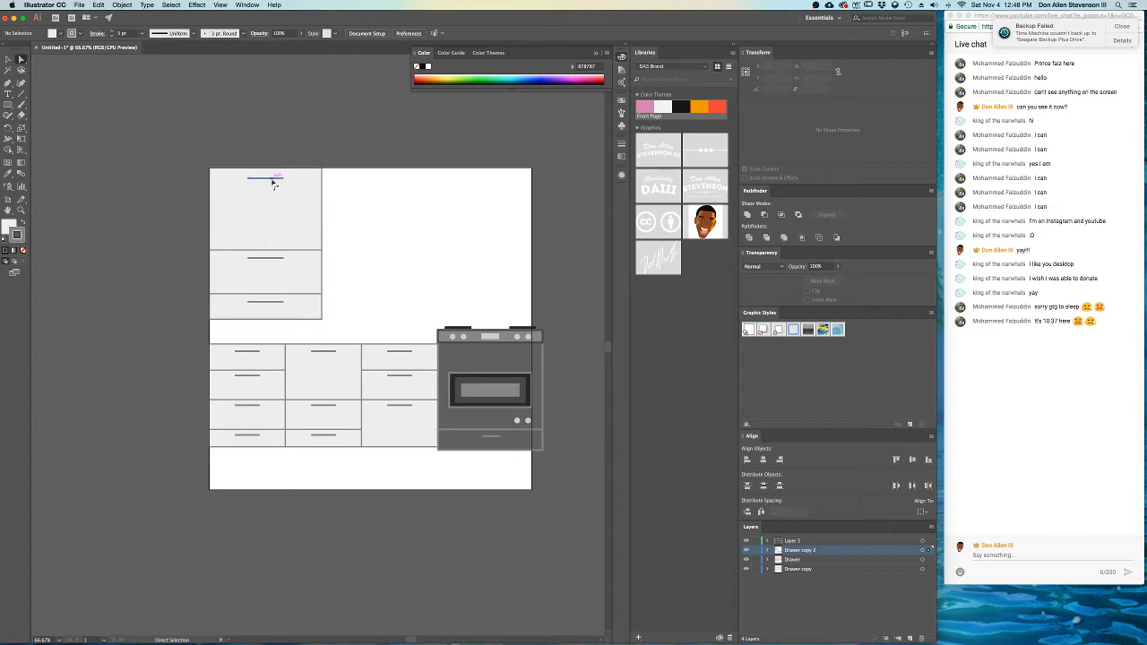
pyautogui.press('Delete')
# - Shorten the cabinet copy's background rectangle from its upper edge down to the first remaining divider line
pyautogui.click(263, 181)
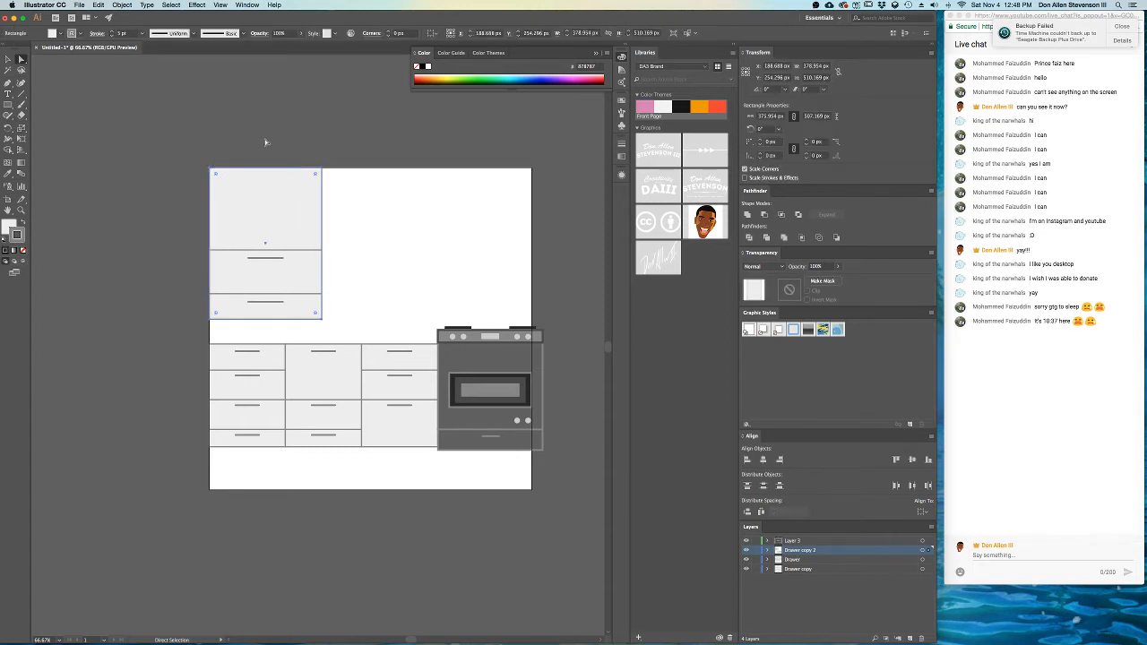
pyautogui.click(317, 172)
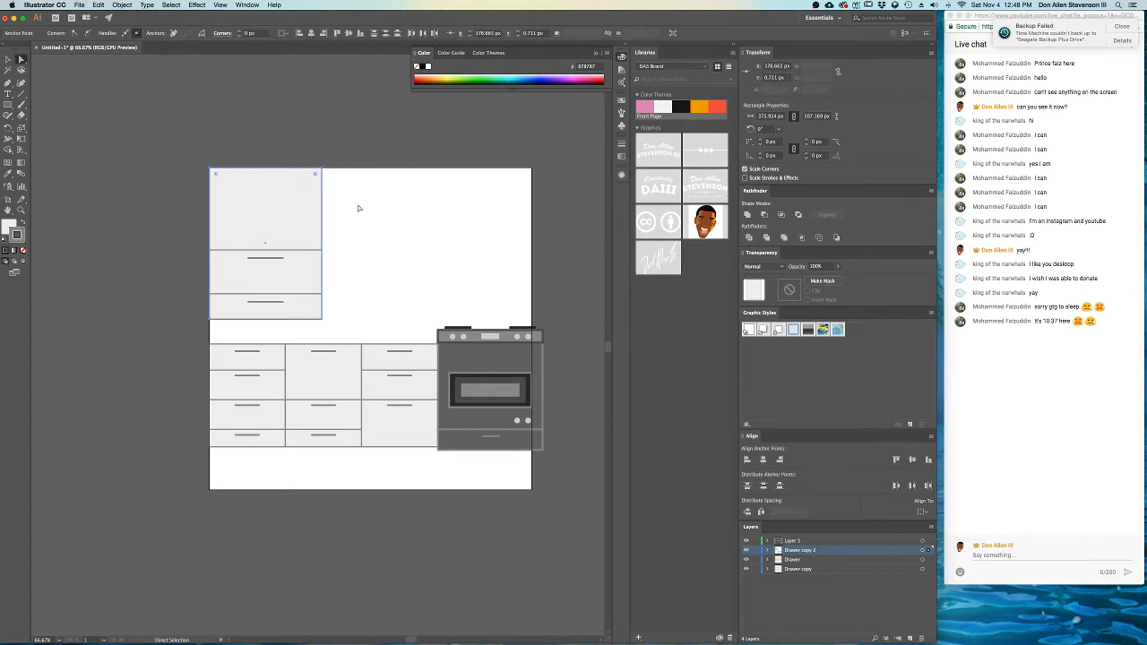
pyautogui.press('v')
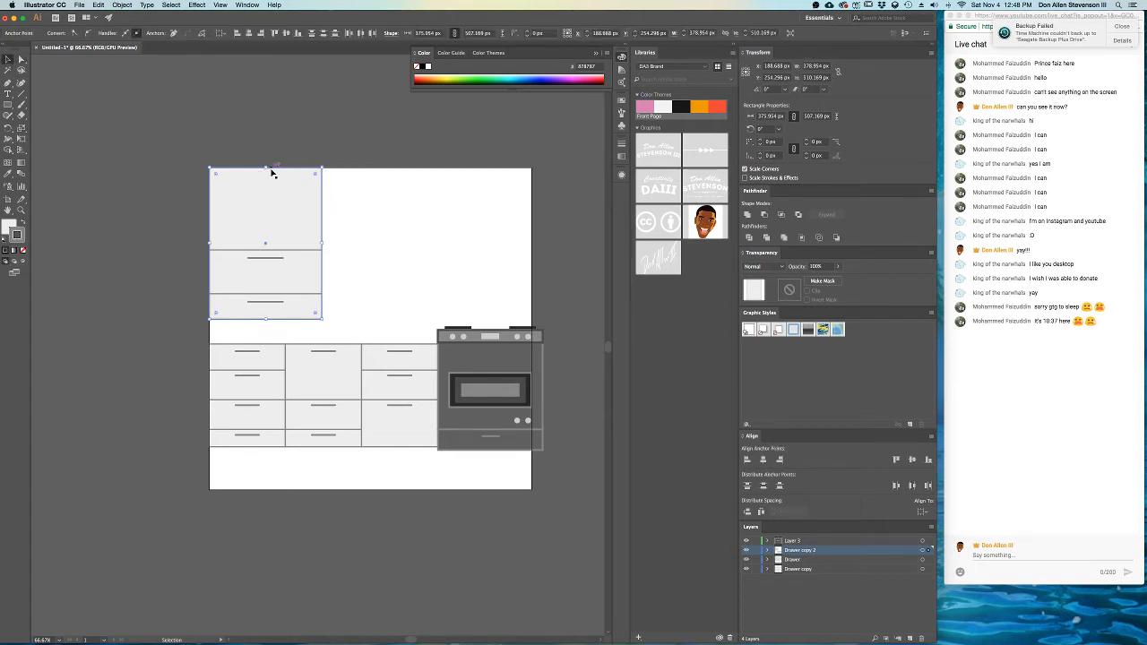
pyautogui.moveTo(267, 167); pyautogui.dragTo(267, 250)
pyautogui.click(281, 108)
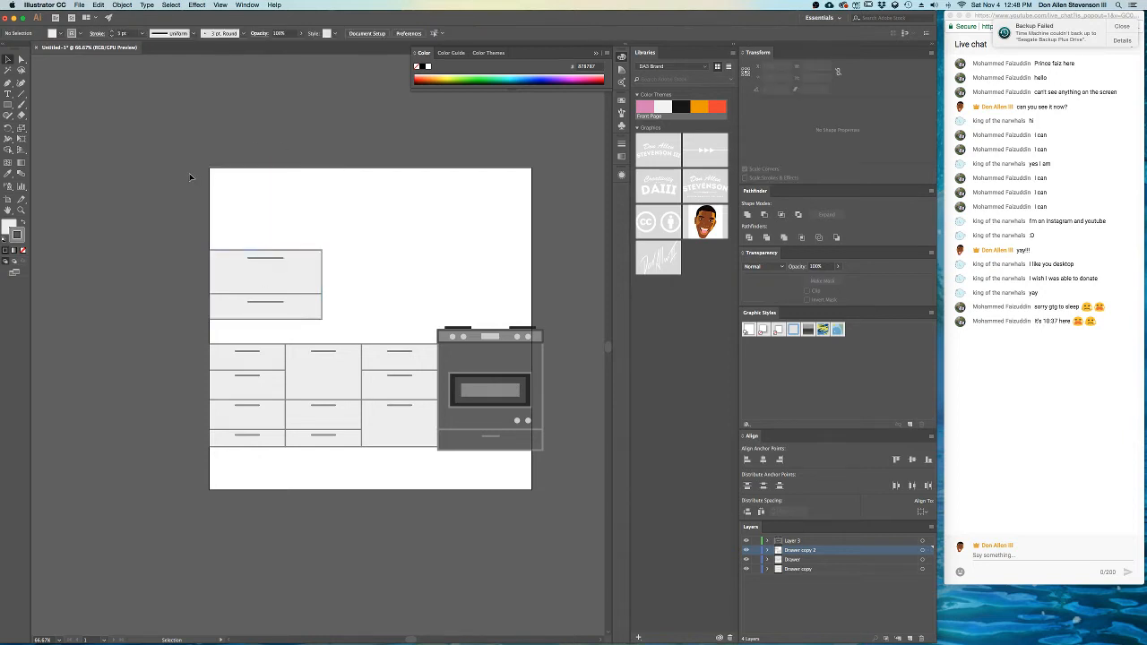
# - Copy the two-drawer cabinet into a row of three along the artboard's upper edge and enlarge the row past the right edge
pyautogui.moveTo(189, 173); pyautogui.dragTo(348, 332)
pyautogui.moveTo(315, 217); pyautogui.dragTo(536, 210)
pyautogui.click(547, 138)
pyautogui.moveTo(548, 138); pyautogui.dragTo(335, 251)
pyautogui.moveTo(547, 238); pyautogui.dragTo(584, 244)
pyautogui.click(492, 145)
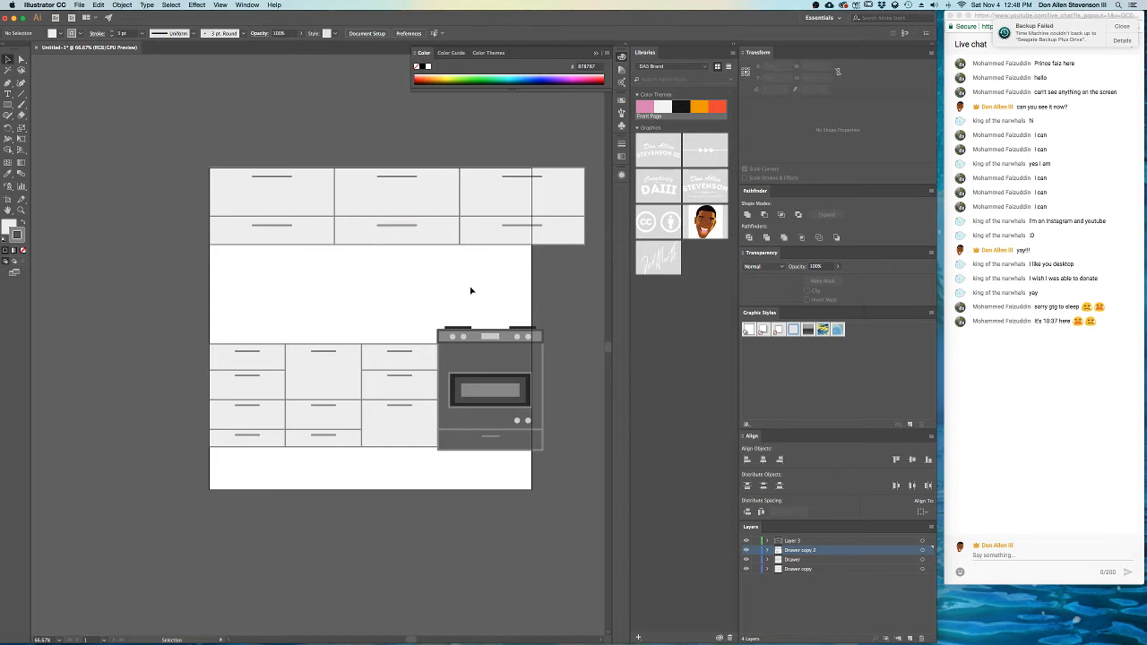
# - Create a new layer and place it directly beneath the Drawer copy 2 layer
pyautogui.moveTo(471, 289); pyautogui.dragTo(412, 286)
pyautogui.scroll(1, 429, 288)
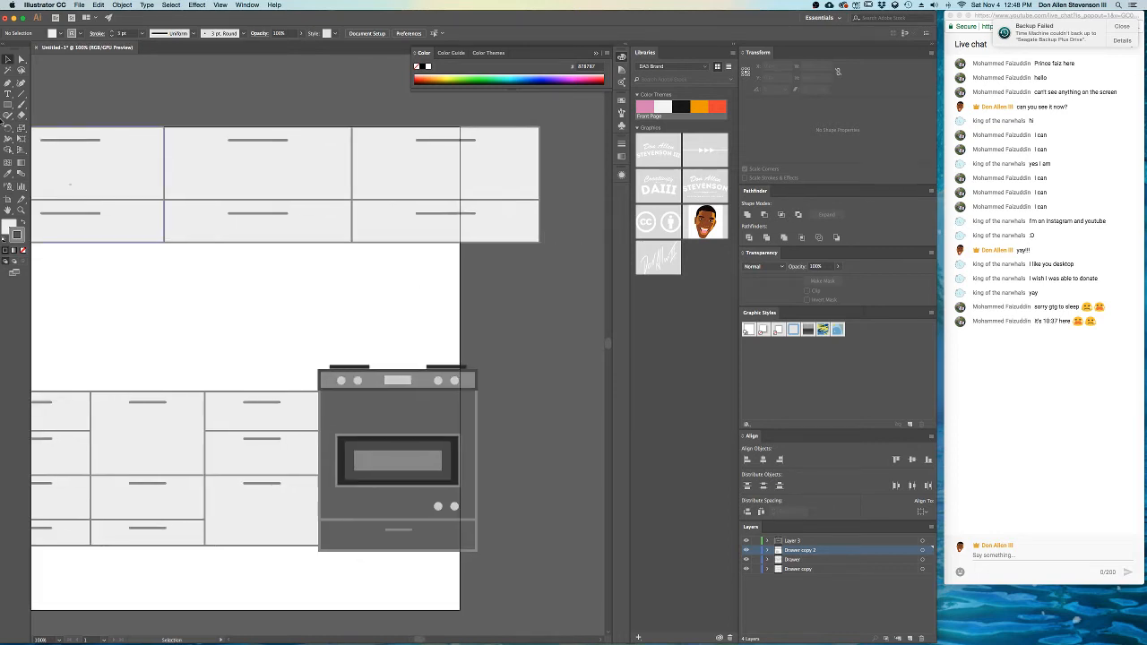
pyautogui.press('m')
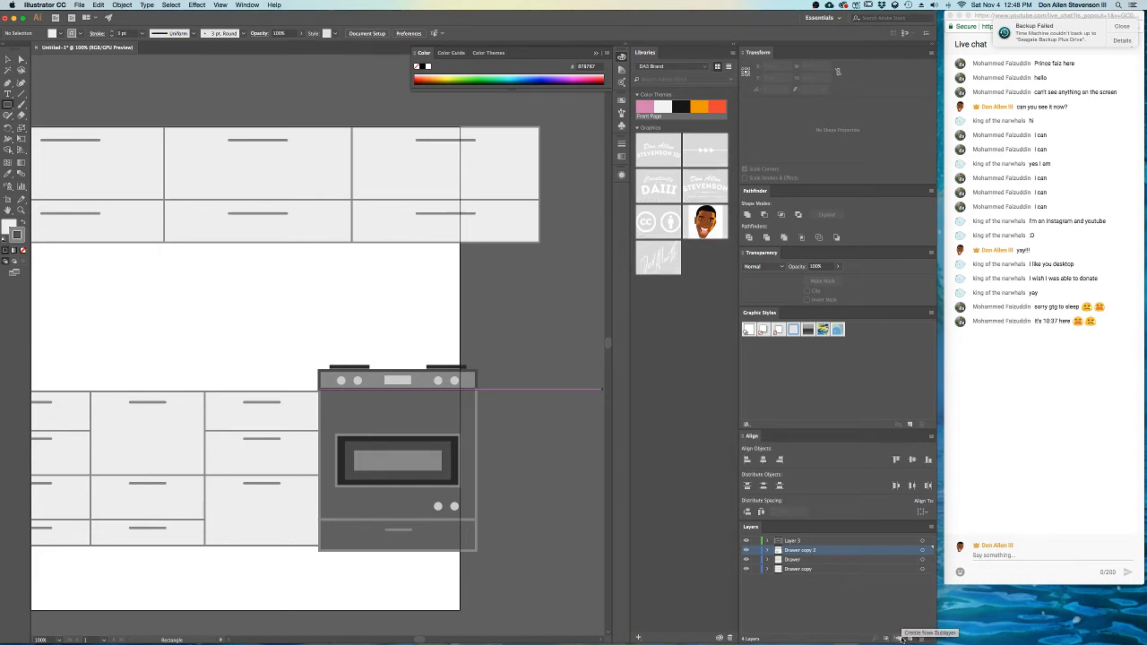
pyautogui.click(902, 637)
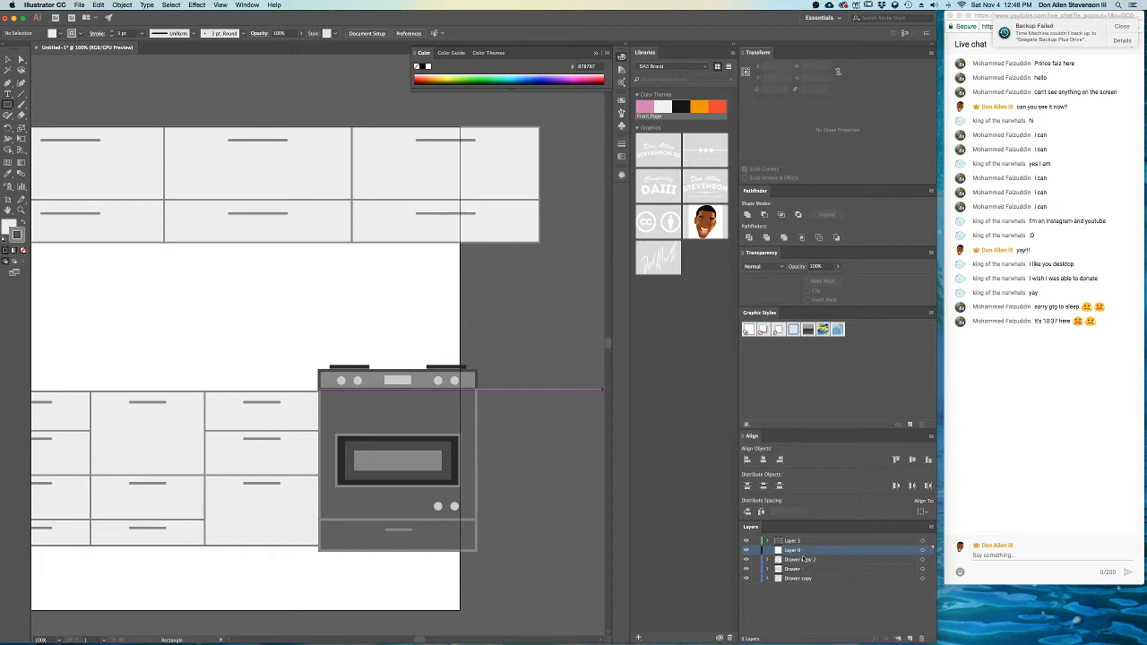
pyautogui.click(799, 560)
pyautogui.moveTo(799, 559); pyautogui.dragTo(797, 546)
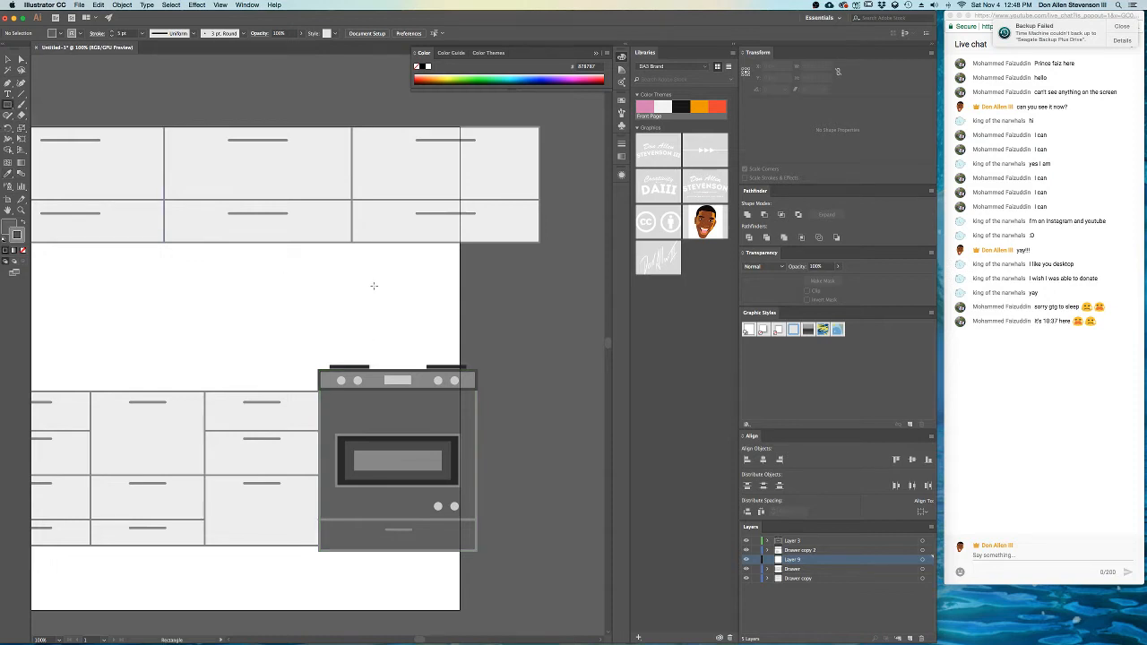
# - Draw a small duct rectangle under the third wall cabinet and a hood about 312 by 52 px below it, narrowing the hood's upper edge
pyautogui.moveTo(367, 237)
pyautogui.mouseDown()
pyautogui.moveTo(467, 258)
pyautogui.moveTo(443, 257)
pyautogui.mouseUp()
pyautogui.moveTo(336, 276); pyautogui.dragTo(476, 296)
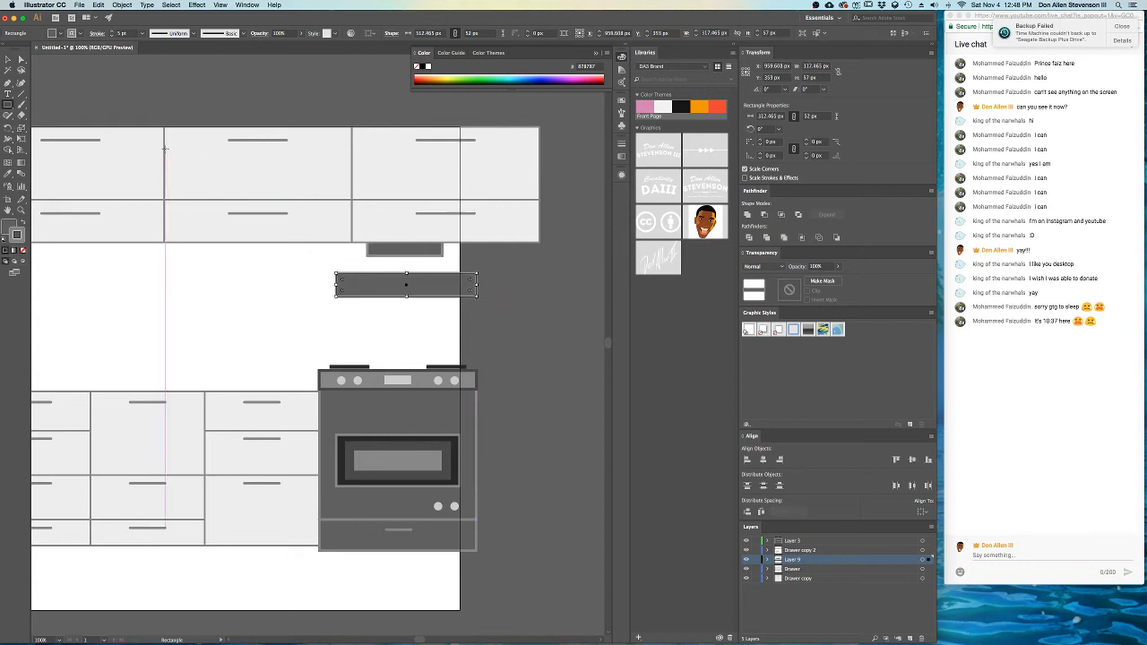
pyautogui.press('a')
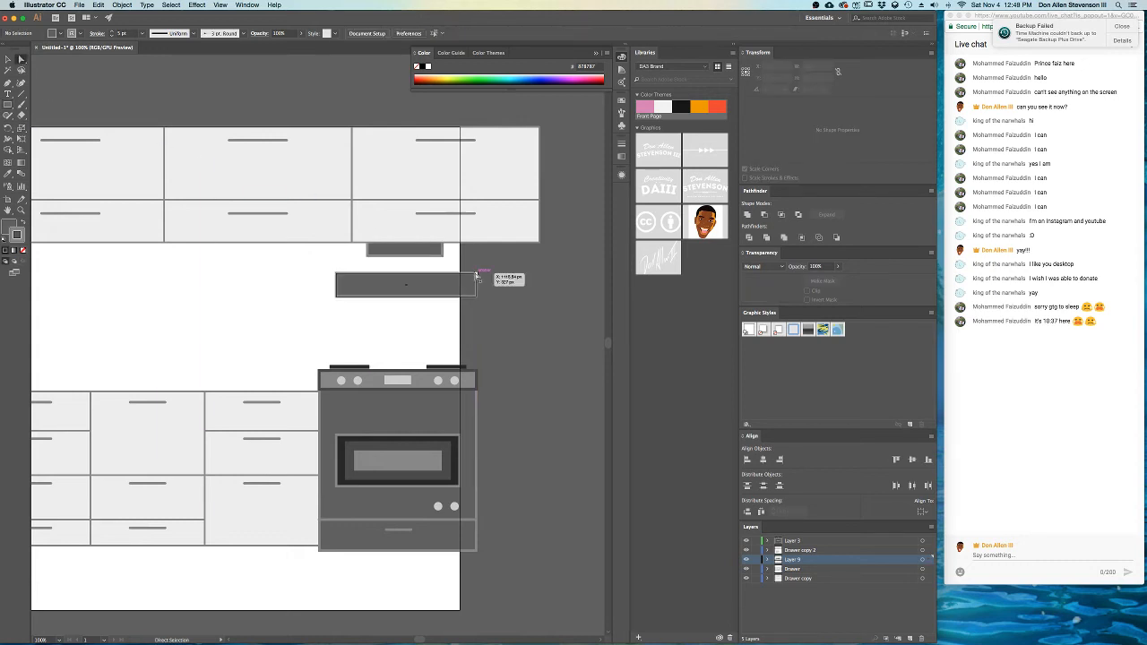
pyautogui.click(476, 274)
pyautogui.keyDown('shift'); pyautogui.click(337, 274); pyautogui.keyUp('shift')
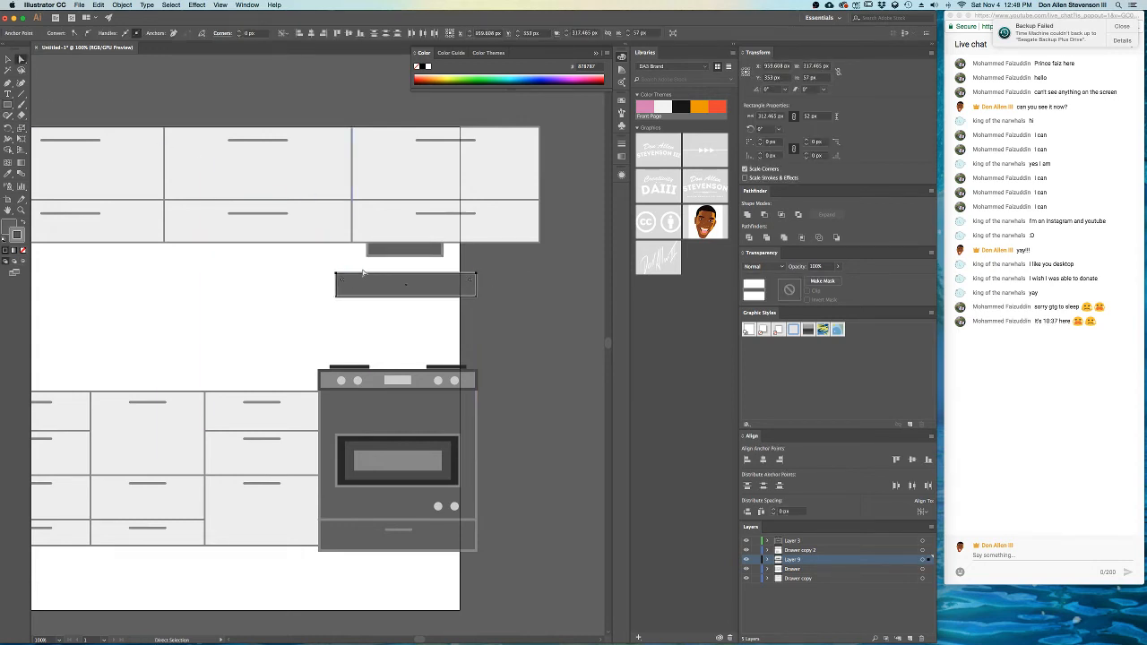
pyautogui.press('s')
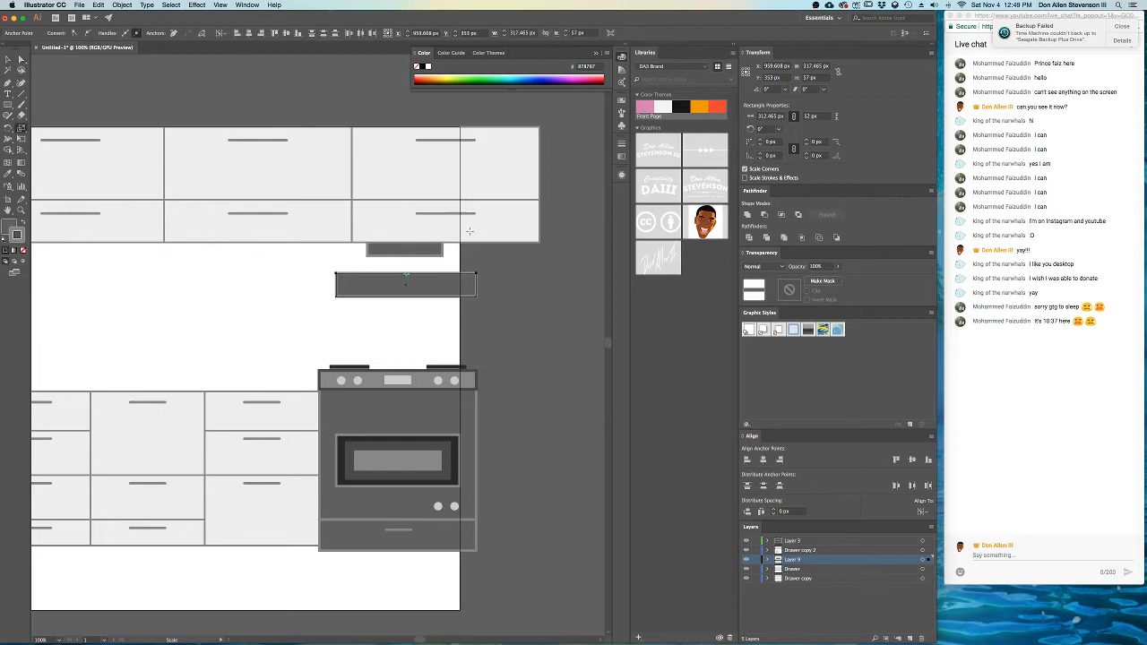
pyautogui.moveTo(518, 240); pyautogui.dragTo(506, 243)
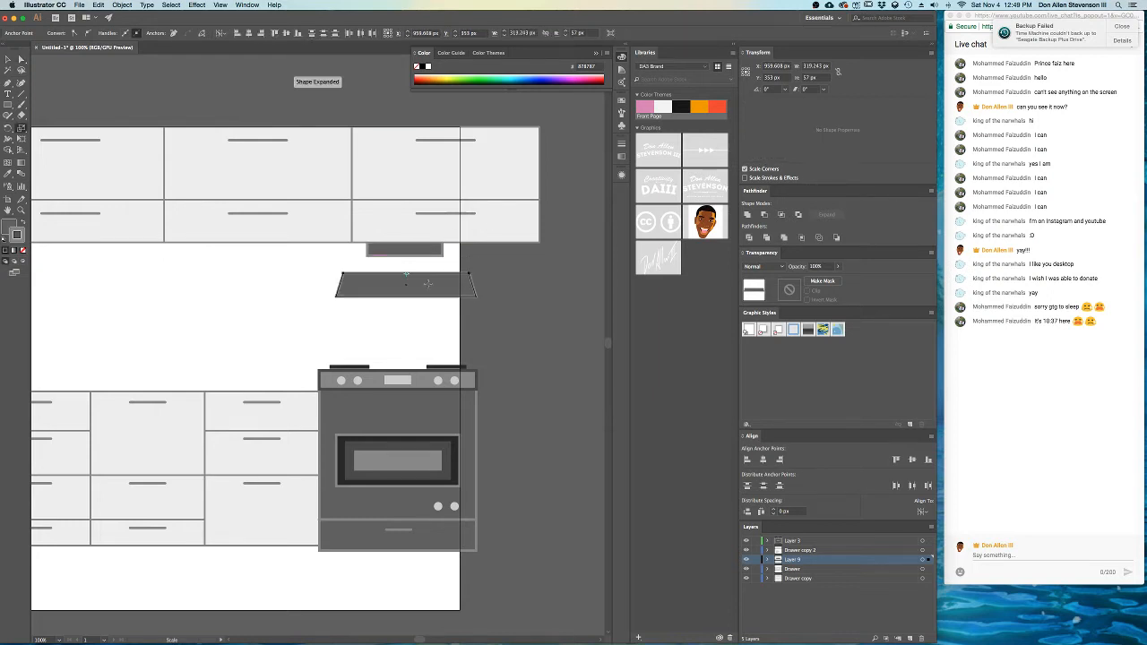
# - Move the tapered hood straight up until it meets the underside of the duct
pyautogui.scroll(1, 421, 286)
pyautogui.scroll(2, 493, 285)
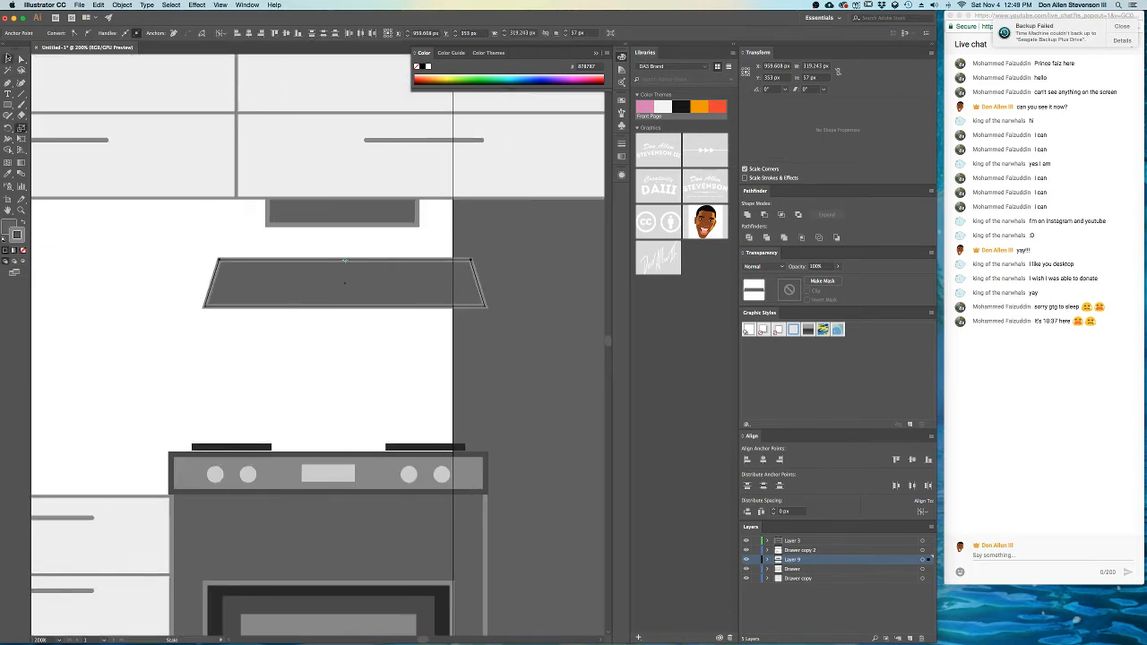
pyautogui.press('v')
pyautogui.moveTo(394, 295); pyautogui.dragTo(385, 236)
pyautogui.keyDown('shift'); pyautogui.click(370, 219); pyautogui.keyUp('shift')
pyautogui.keyDown('shift'); pyautogui.click(370, 219); pyautogui.keyUp('shift')
pyautogui.click(502, 244)
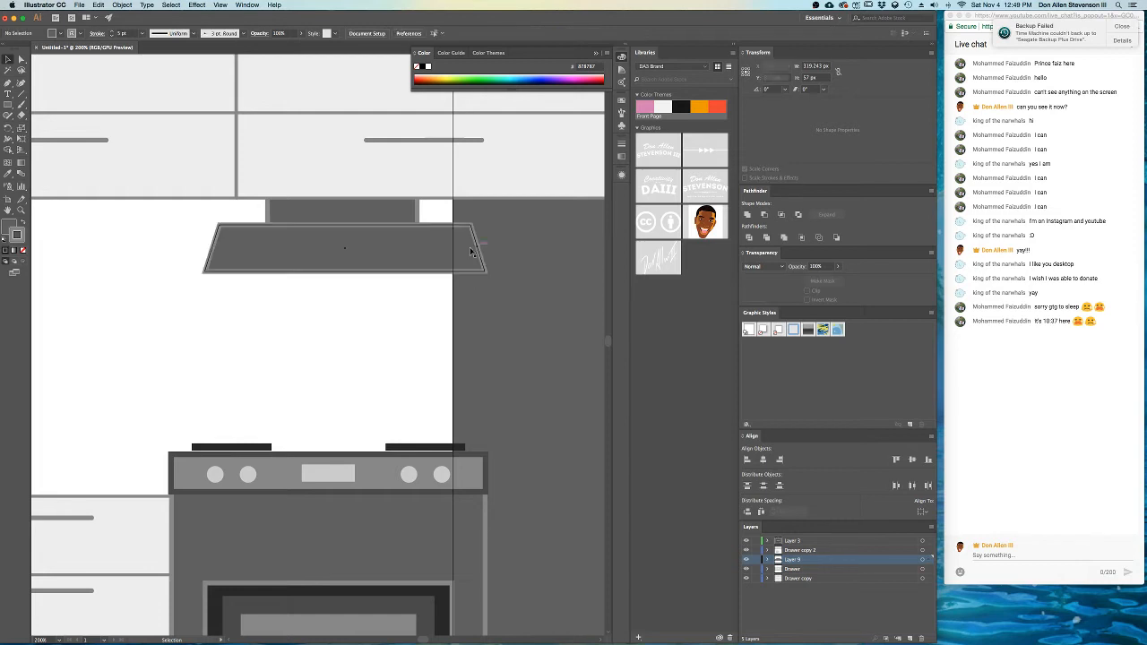
# - Shift the range hood and its duct slightly left so the hood is centred above the stove
pyautogui.scroll(-1, 473, 235)
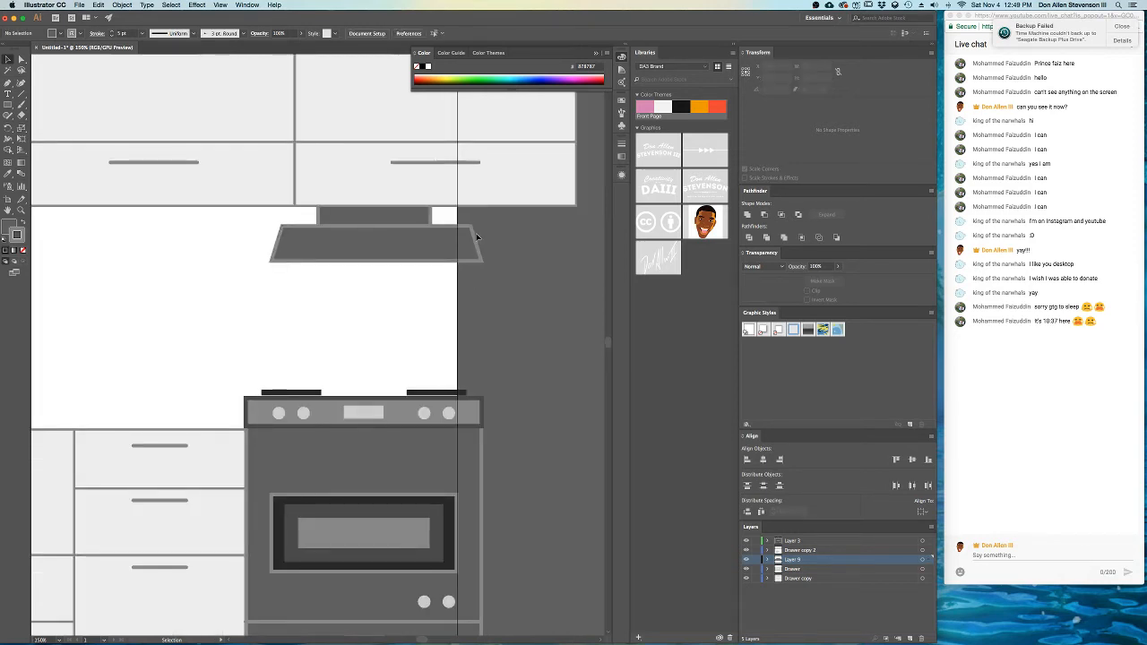
pyautogui.scroll(-1, 476, 236)
pyautogui.scroll(1, 477, 236)
pyautogui.moveTo(373, 213)
pyautogui.mouseDown()
pyautogui.moveTo(390, 214)
pyautogui.moveTo(385, 226)
pyautogui.mouseUp()
pyautogui.keyDown('shift'); pyautogui.click(398, 226); pyautogui.keyUp('shift')
pyautogui.click(528, 252)
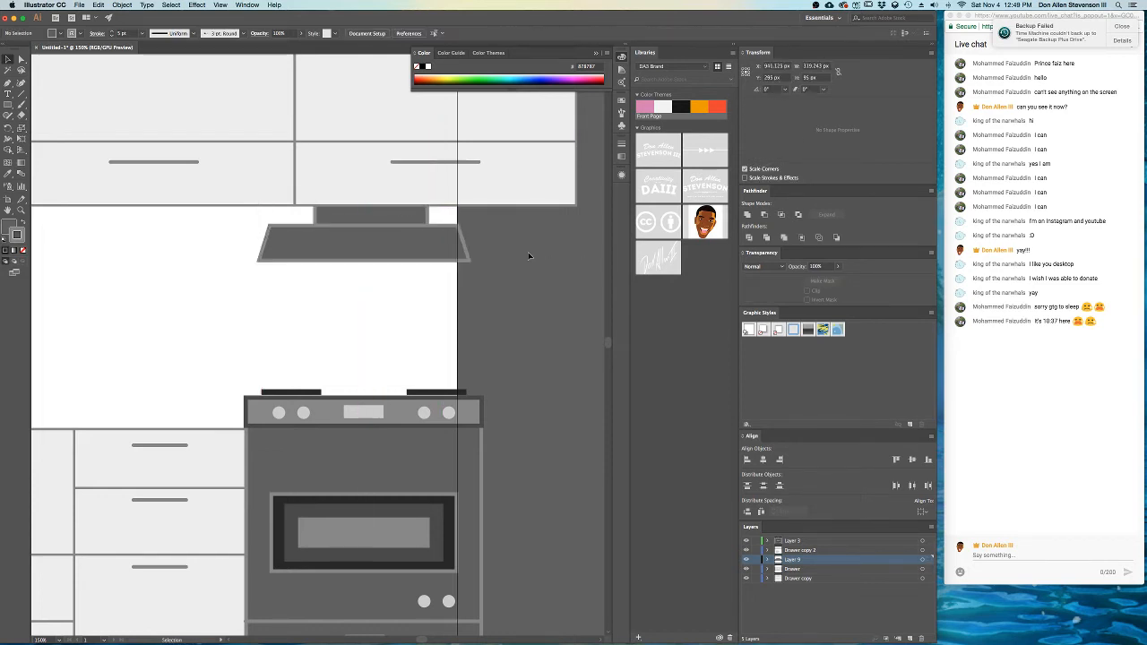
# - Try to scale the range hood and its duct down together about their centre
pyautogui.click(394, 218)
pyautogui.keyDown('shift'); pyautogui.click(395, 253); pyautogui.keyUp('shift')
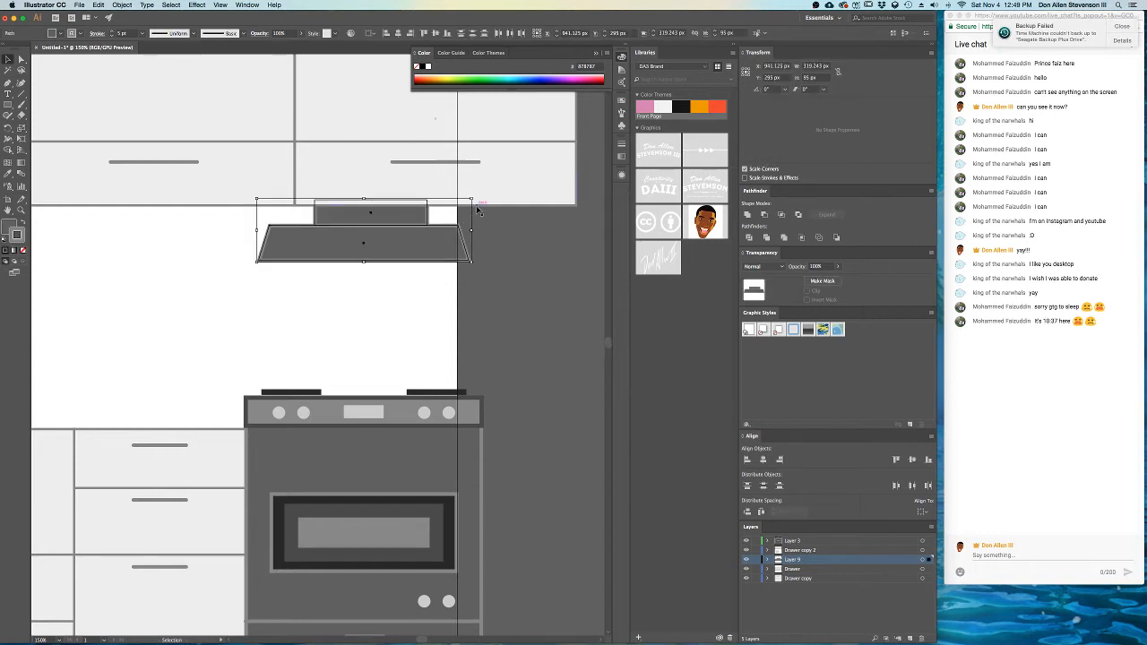
pyautogui.moveTo(470, 200); pyautogui.dragTo(451, 205)
pyautogui.click(489, 215)
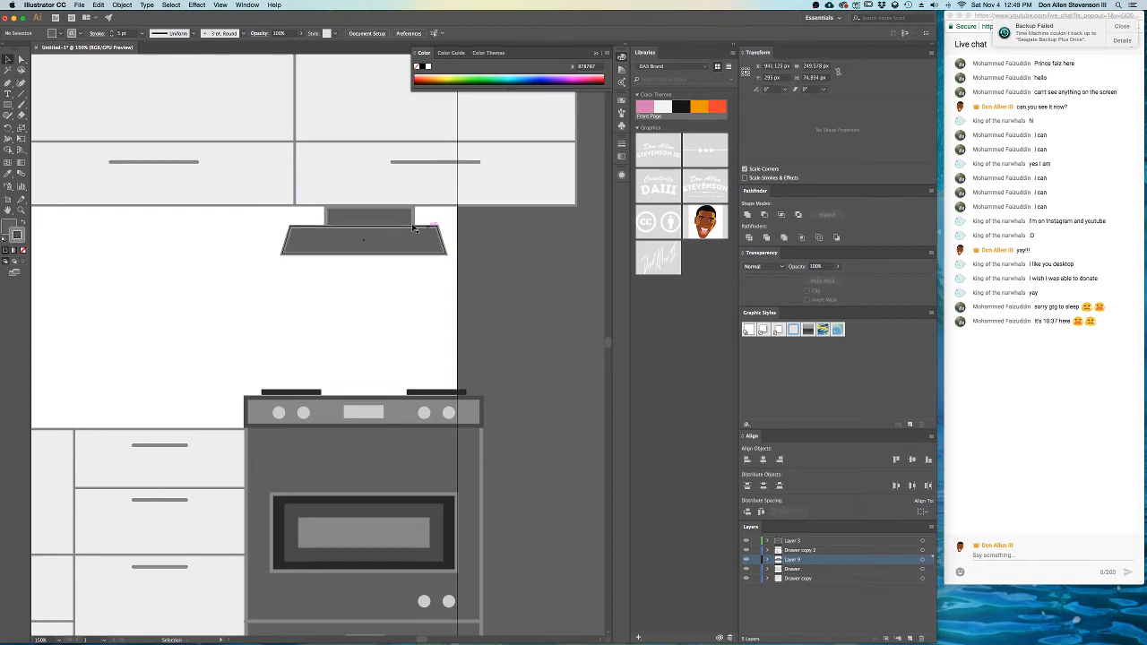
pyautogui.press('super+z')
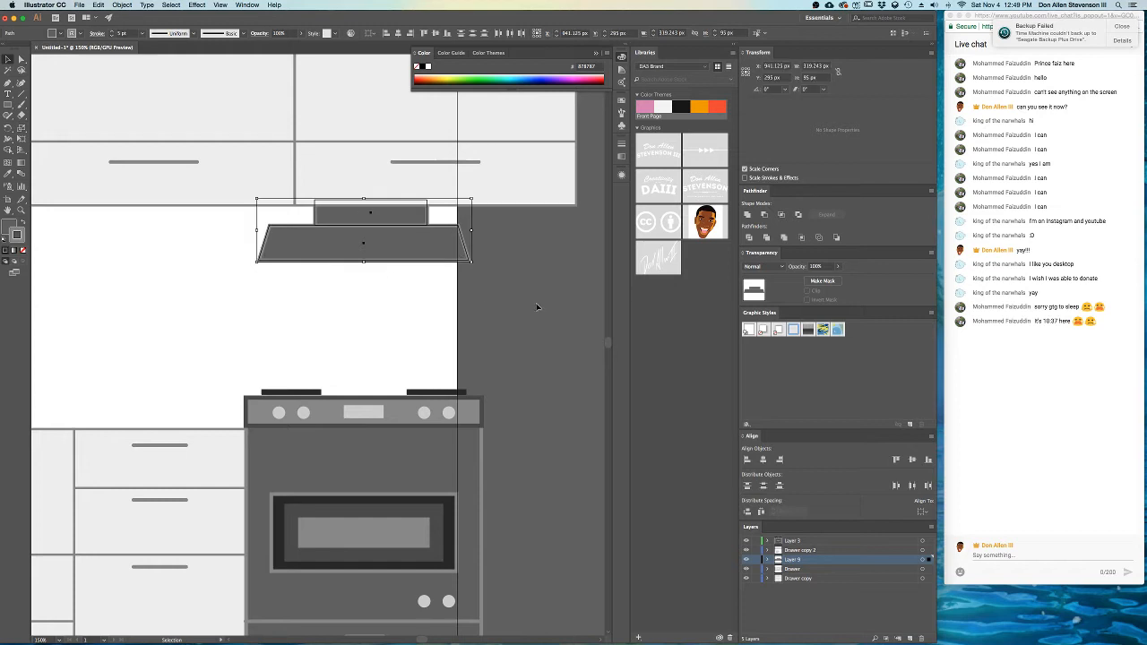
pyautogui.click(538, 308)
# - Create a new layer directly above the Drawer copy 2 layer
pyautogui.scroll(-1, 374, 282)
pyautogui.scroll(-1, 374, 284)
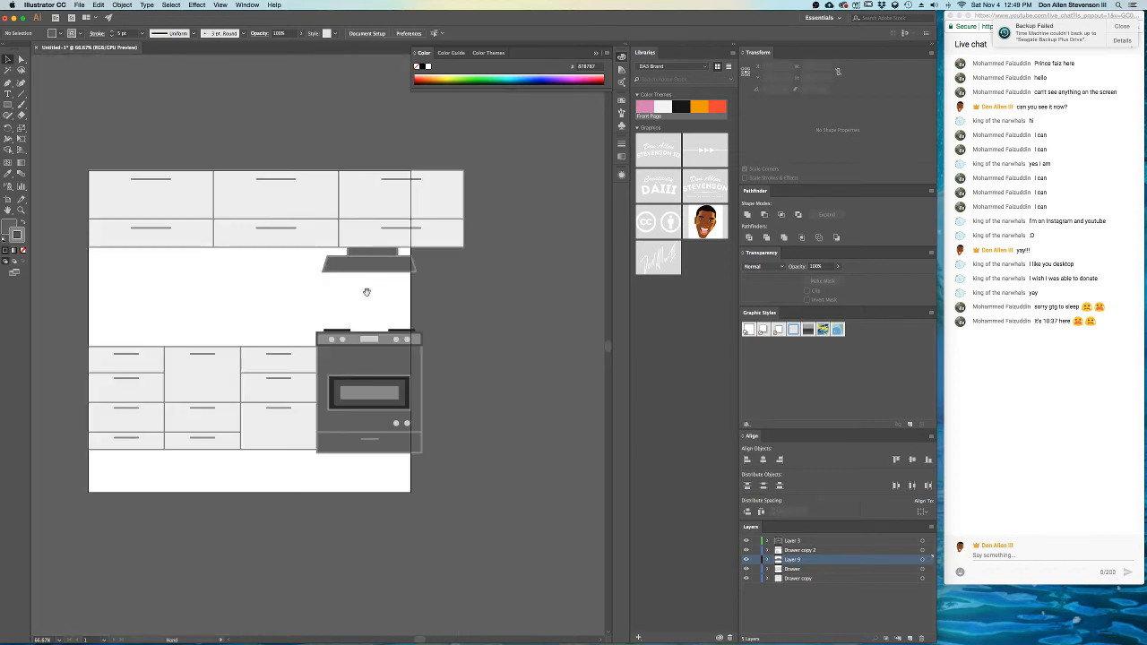
pyautogui.moveTo(367, 293); pyautogui.dragTo(403, 296)
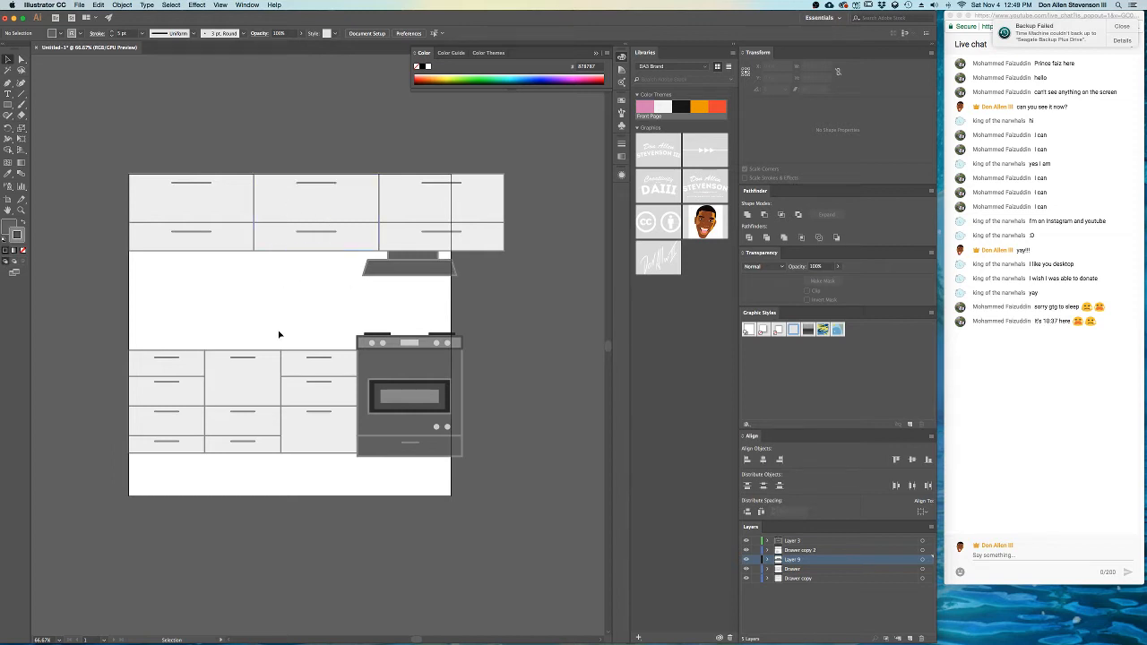
pyautogui.moveTo(320, 273); pyautogui.dragTo(333, 243)
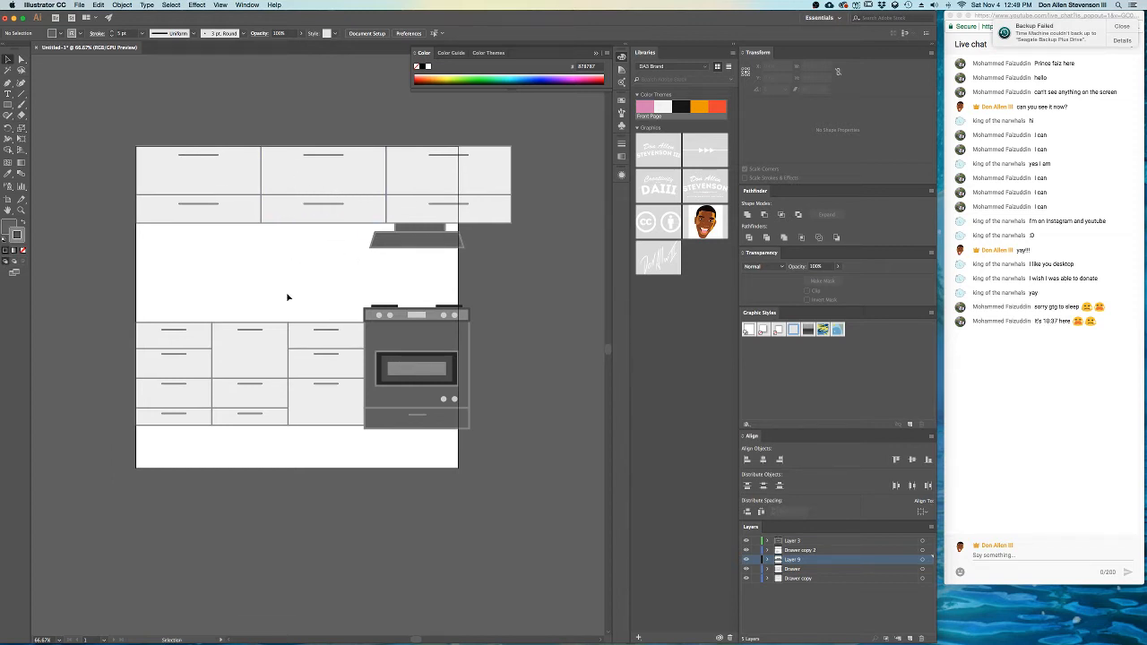
pyautogui.hscroll(-5, 280, 316)
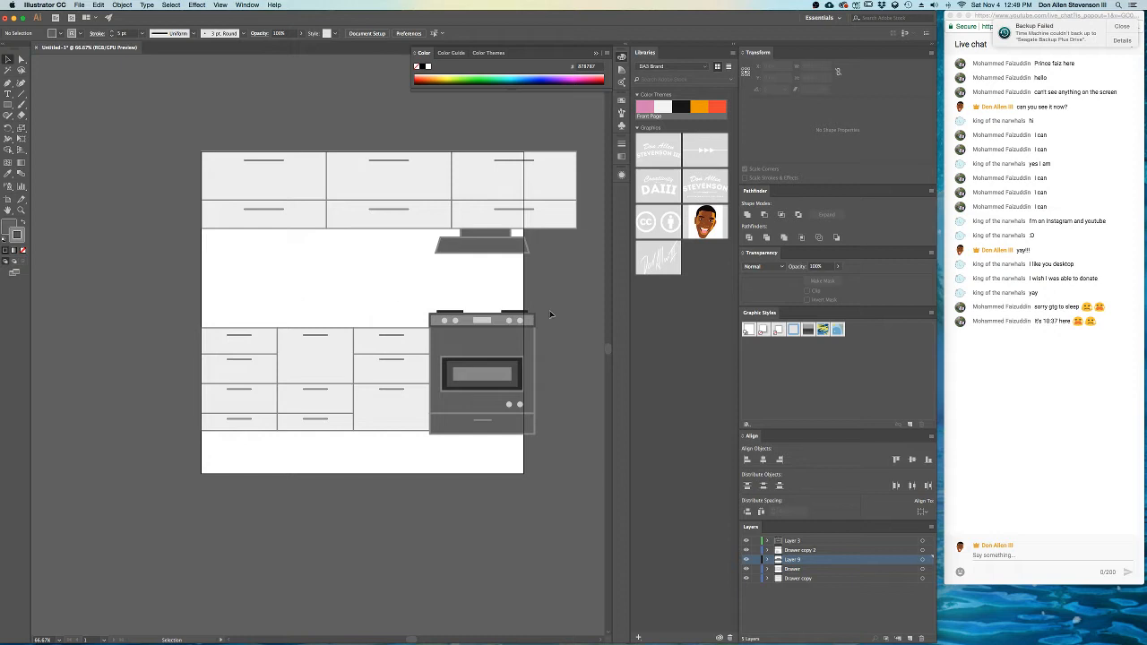
pyautogui.click(800, 550)
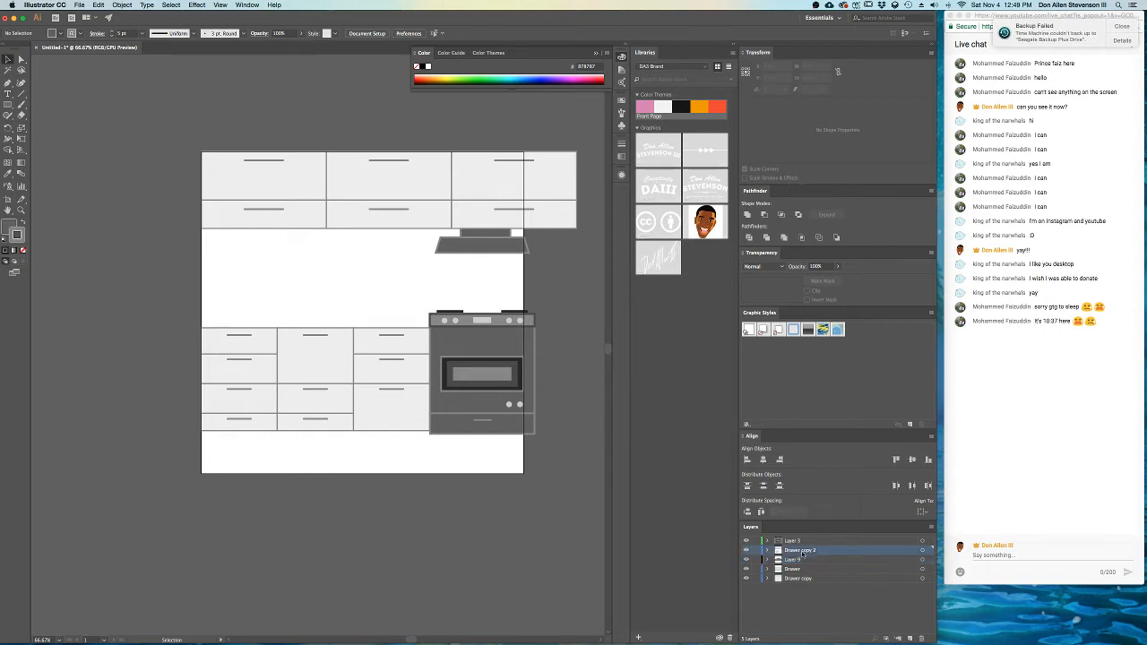
pyautogui.click(908, 639)
# - Draw an ellipse about 235 by 129 px on the wall area just above the lower drawer cabinets
pyautogui.scroll(2, 292, 289)
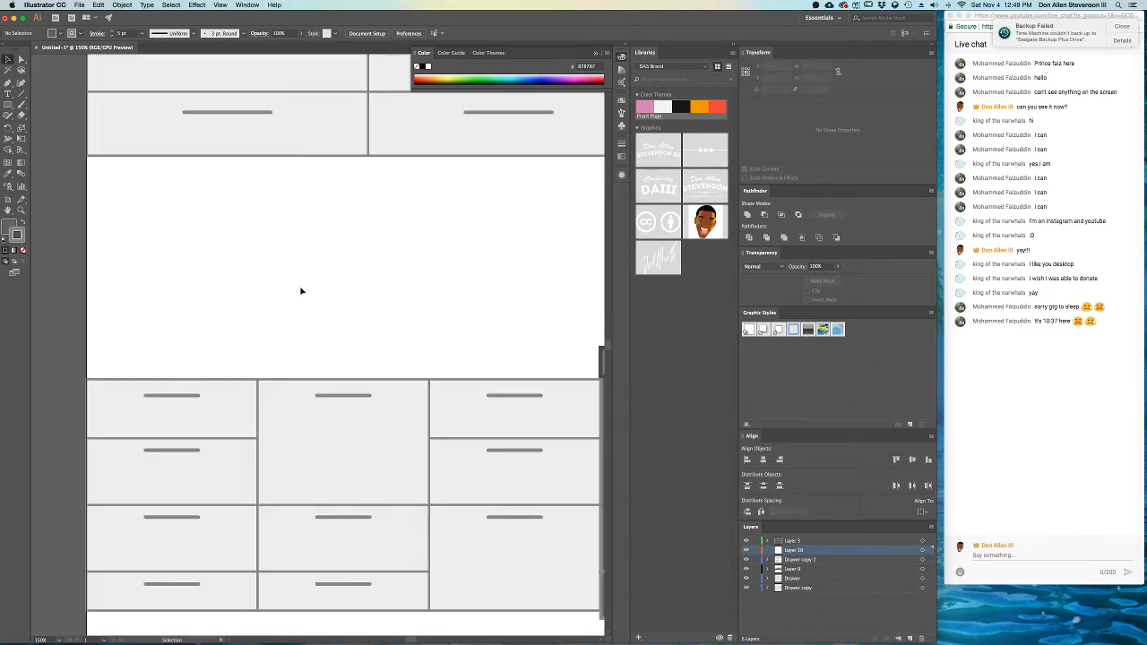
pyautogui.hscroll(3, 224, 284)
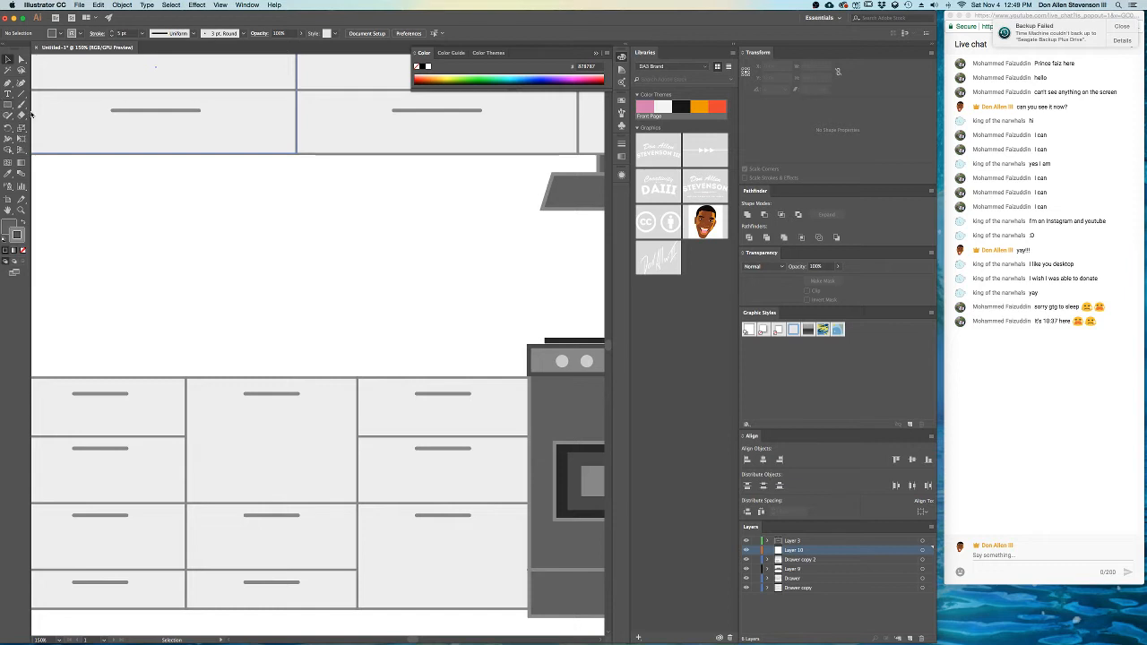
pyautogui.moveTo(8, 105); pyautogui.dragTo(49, 126)
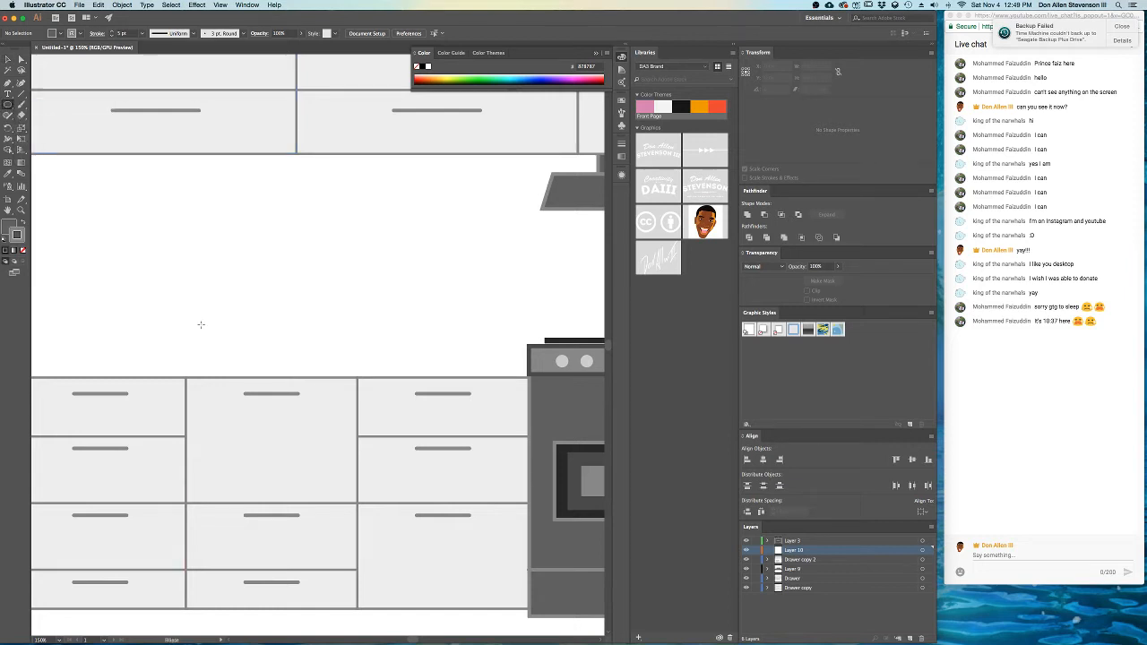
pyautogui.moveTo(136, 280); pyautogui.dragTo(295, 368)
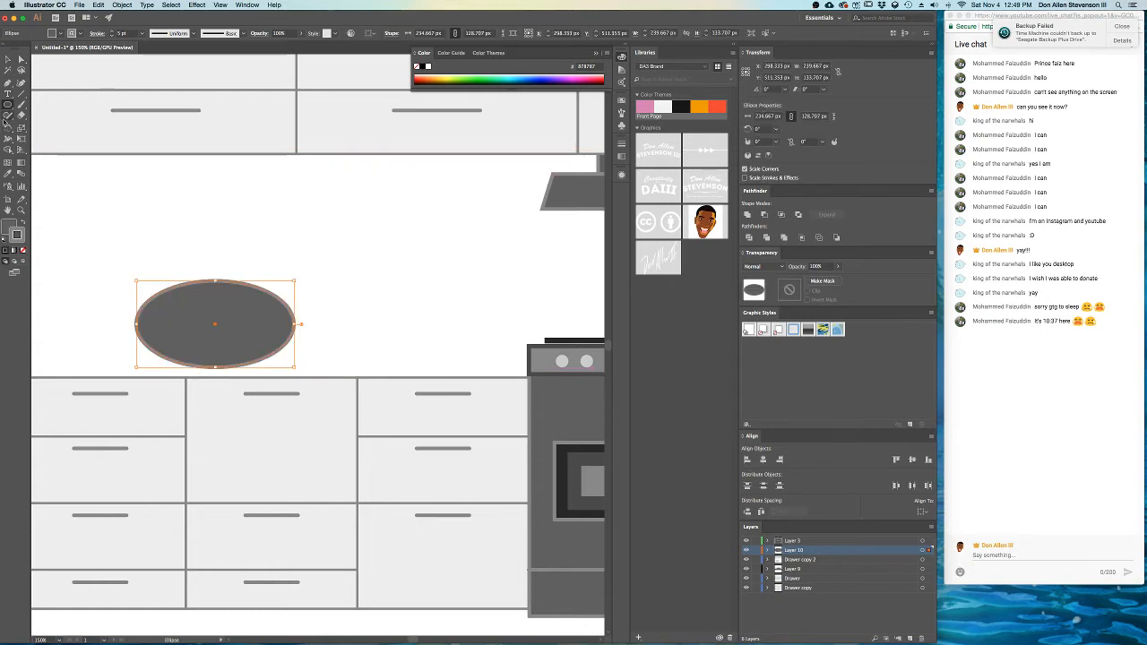
# - Draw a rectangle wider than the ellipse so that it covers the ellipse's upper half
pyautogui.click(9, 114)
pyautogui.moveTo(8, 104); pyautogui.dragTo(53, 103)
pyautogui.moveTo(103, 258); pyautogui.dragTo(349, 328)
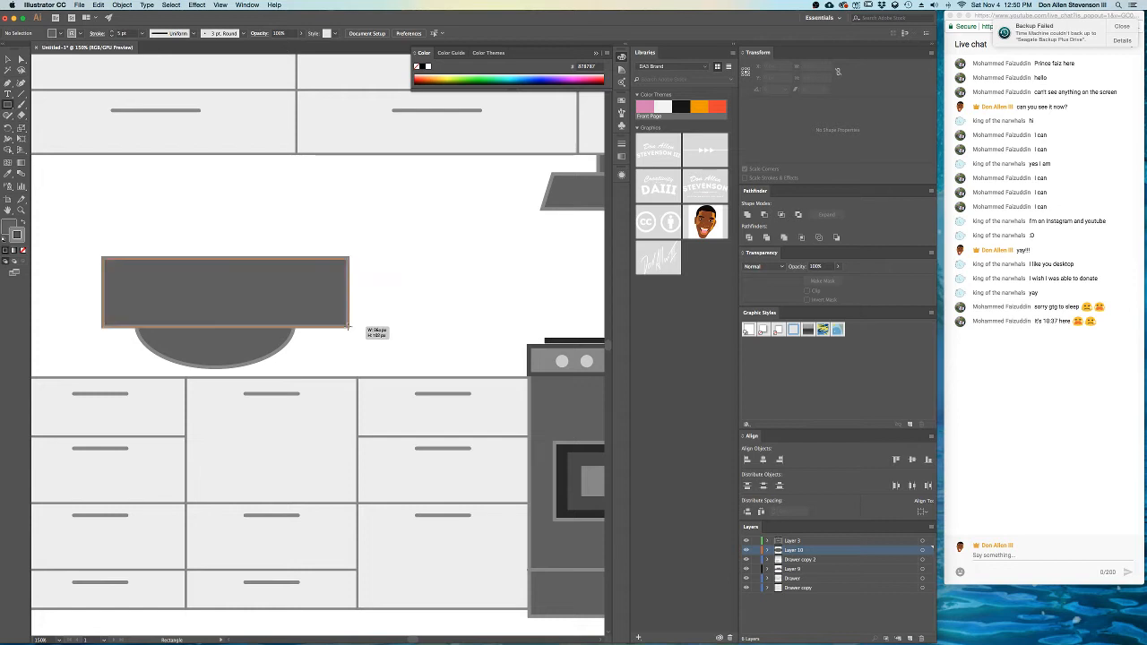
pyautogui.click(170, 341)
# - Divide the ellipse with the overlapping rectangle and delete every piece above the ellipse's lower half
pyautogui.click(21, 60)
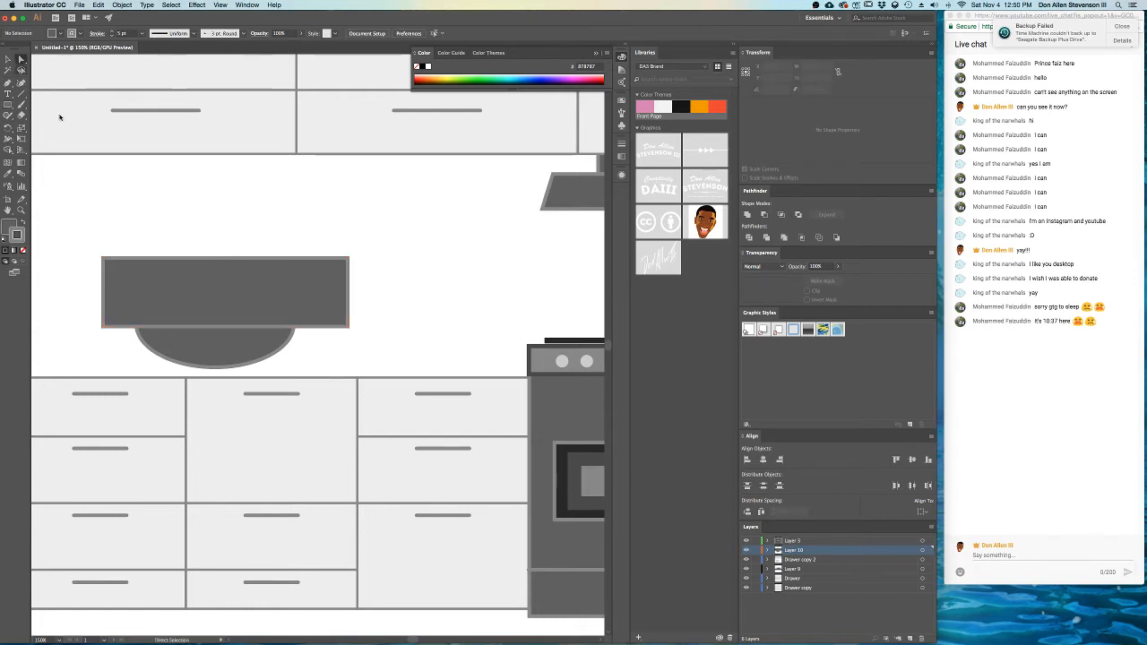
pyautogui.click(276, 292)
pyautogui.keyDown('shift'); pyautogui.click(251, 352); pyautogui.keyUp('shift')
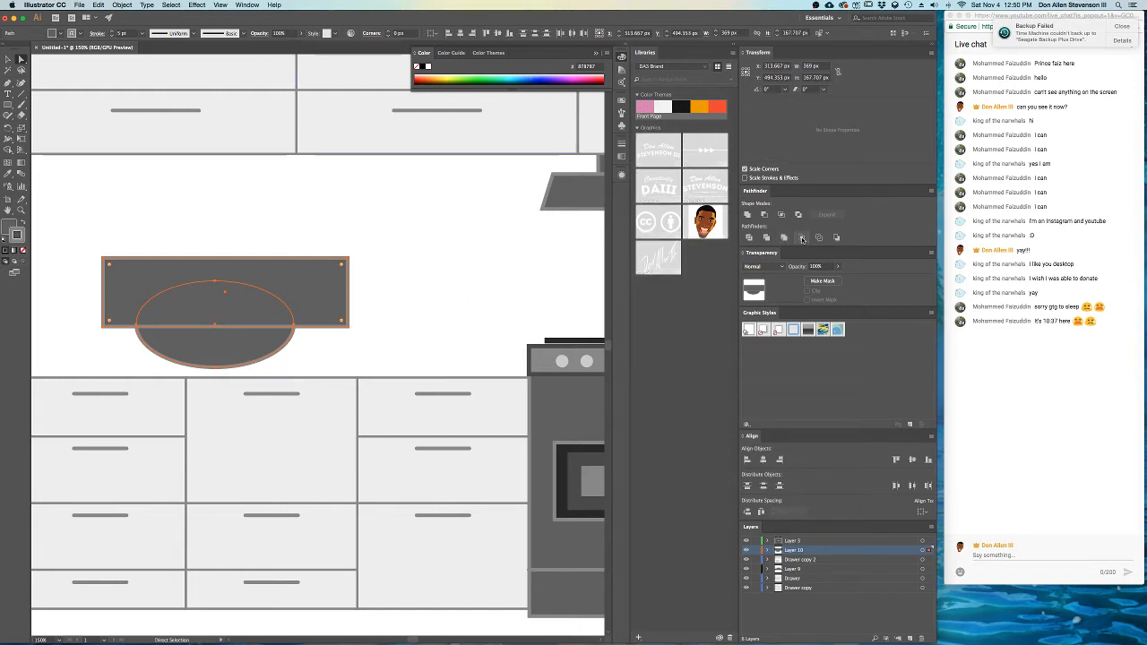
pyautogui.click(750, 240)
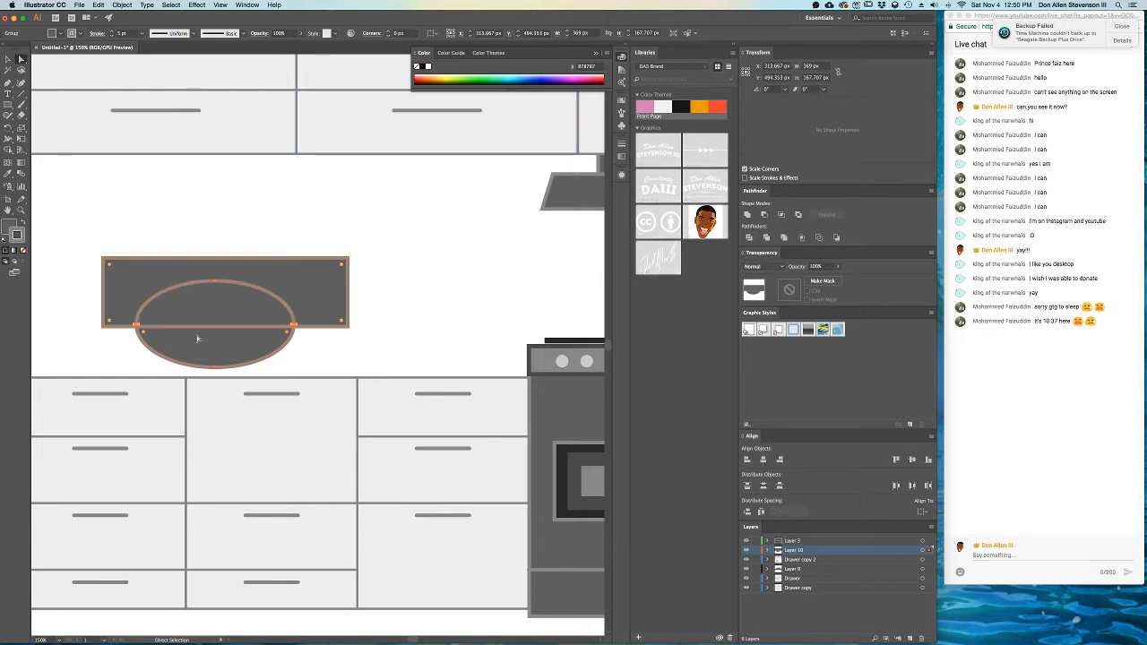
pyautogui.click(383, 256)
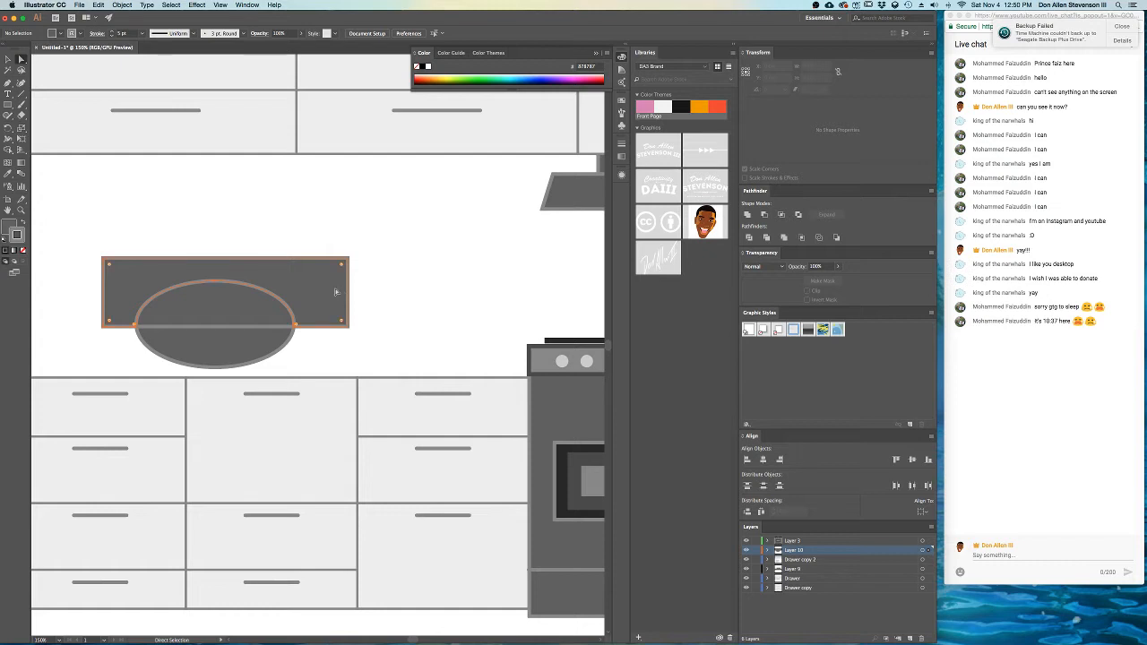
pyautogui.click(337, 292)
pyautogui.press('Delete')
pyautogui.click(265, 314)
pyautogui.press('Delete')
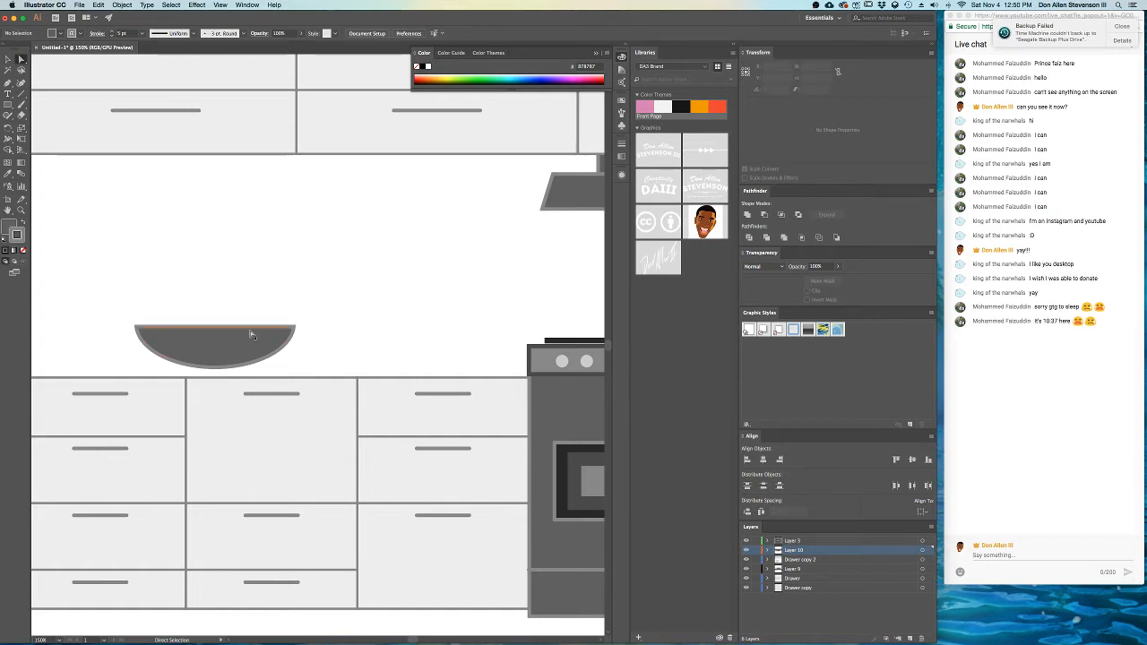
# - Try moving the half-ellipse up and to the right, undo back past the move, and delete the ellipse's upper half again
pyautogui.moveTo(278, 335); pyautogui.dragTo(326, 314)
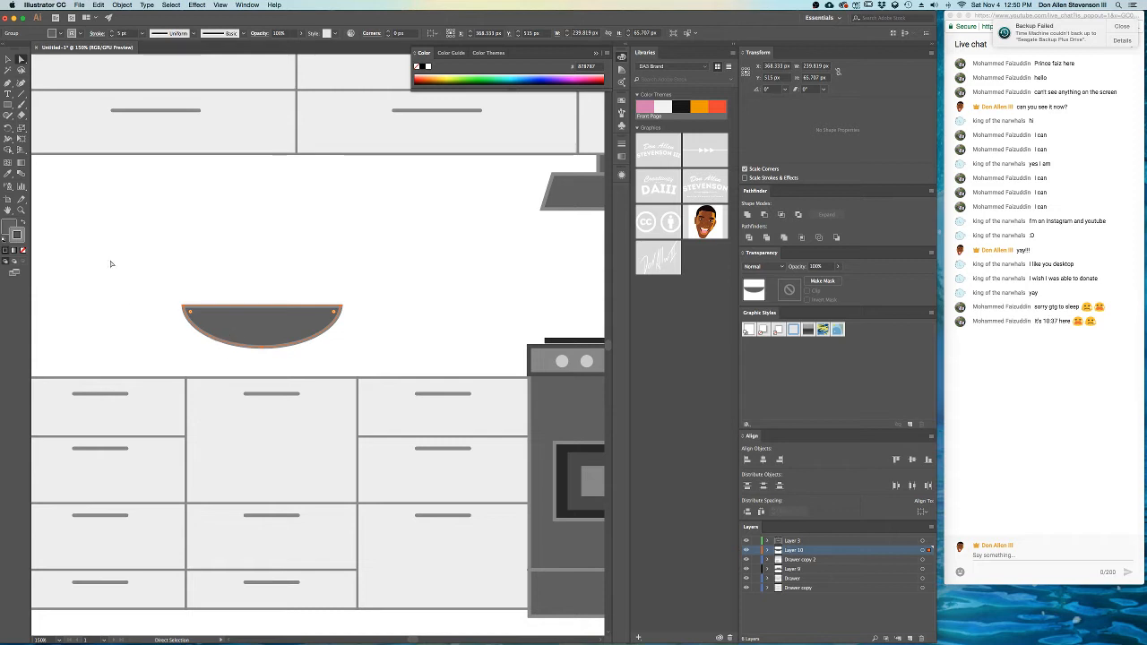
pyautogui.press('super+z')
pyautogui.press('super+z')
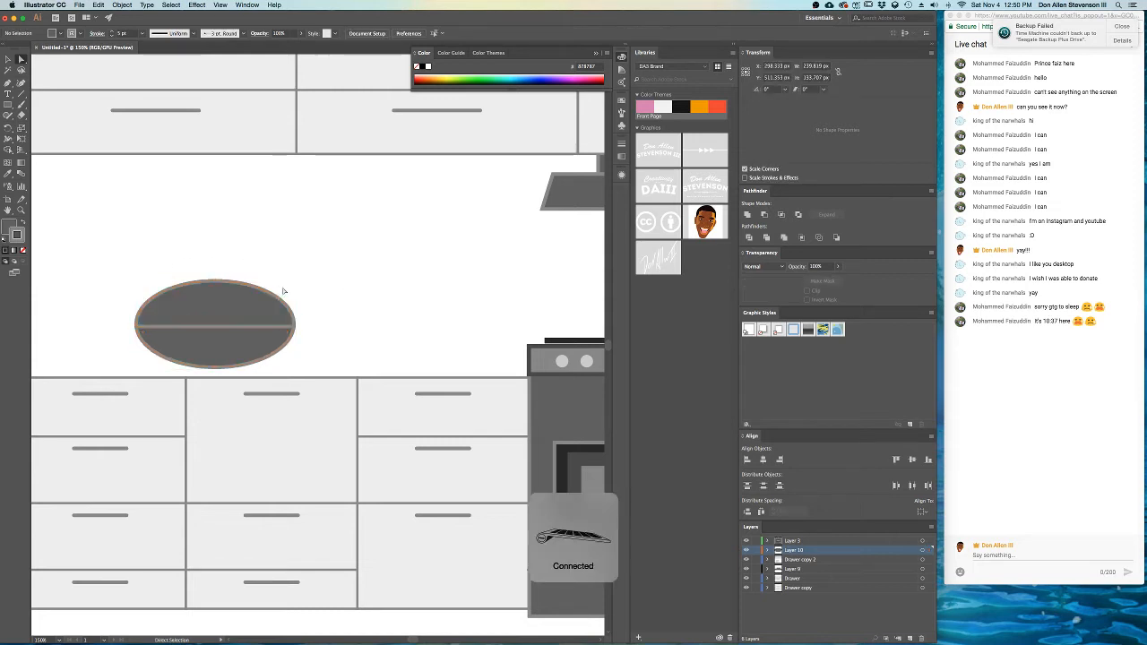
pyautogui.click(257, 302)
pyautogui.press('Delete')
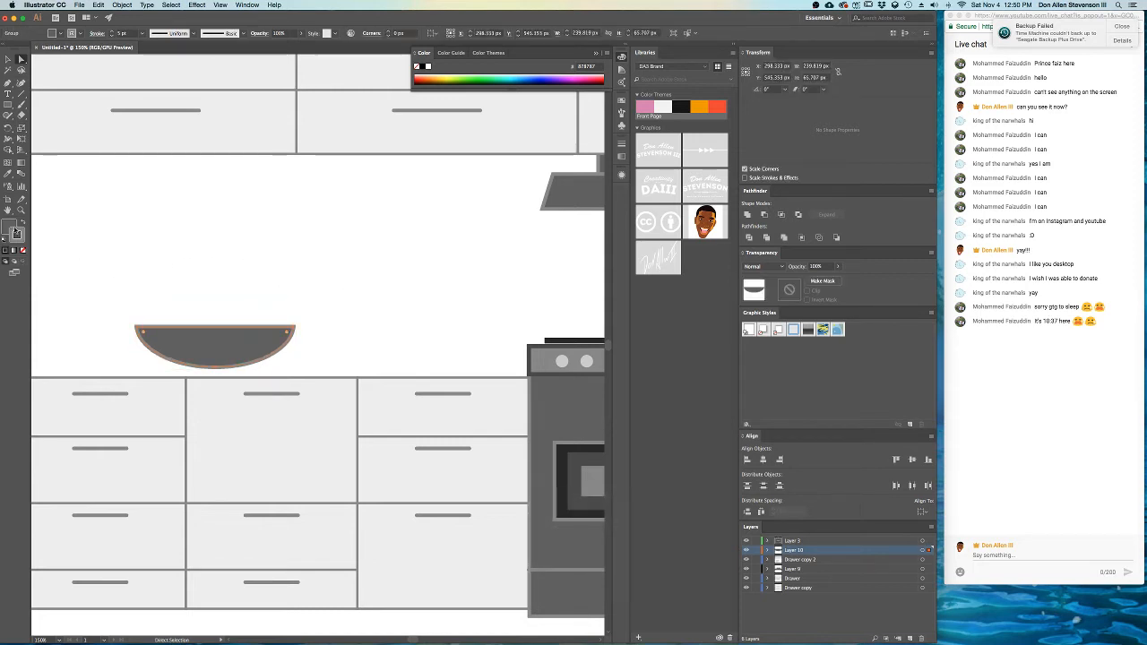
# - Fill the half-ellipse bowl above the lower cabinets with a light green
pyautogui.doubleClick(8, 226)
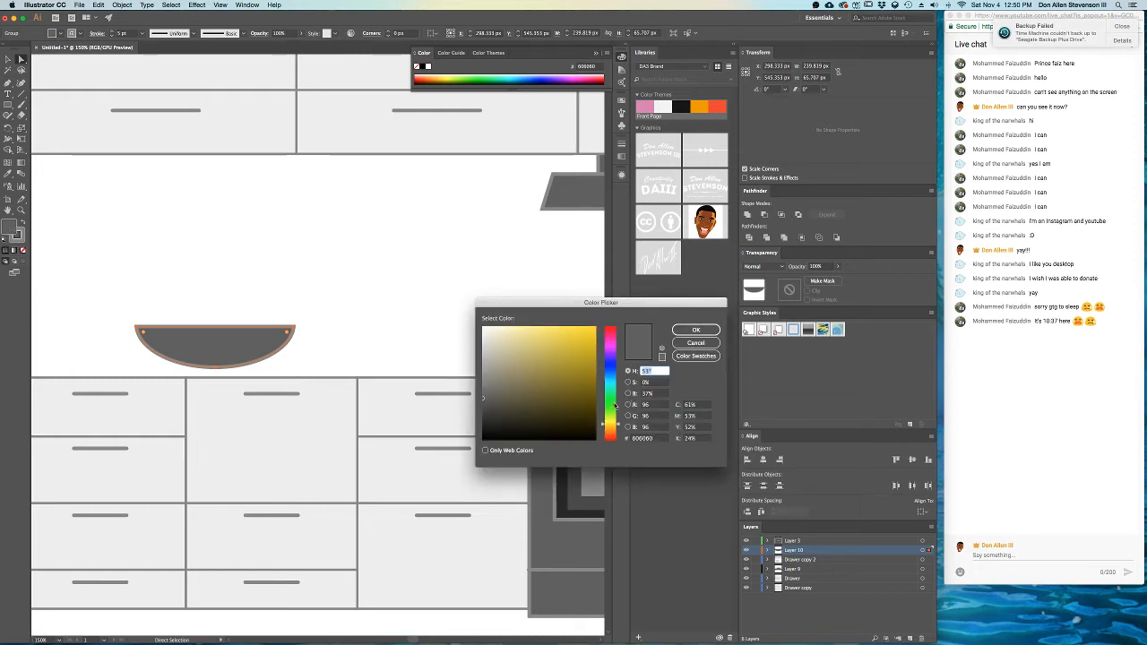
pyautogui.moveTo(611, 427); pyautogui.dragTo(615, 407)
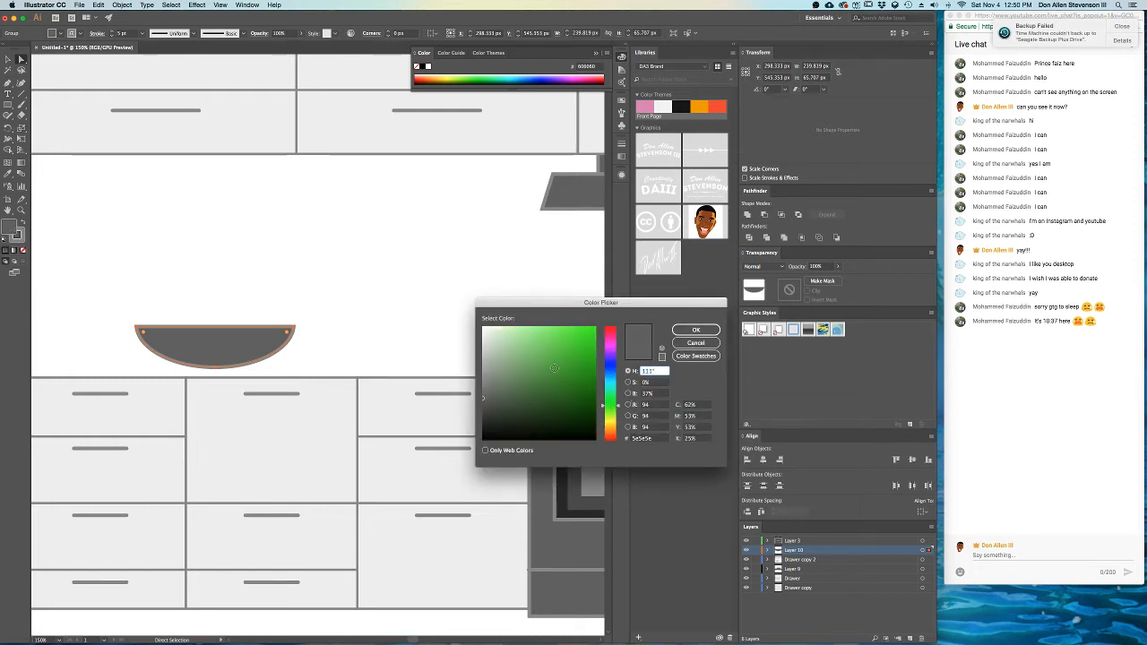
pyautogui.click(518, 343)
pyautogui.click(696, 330)
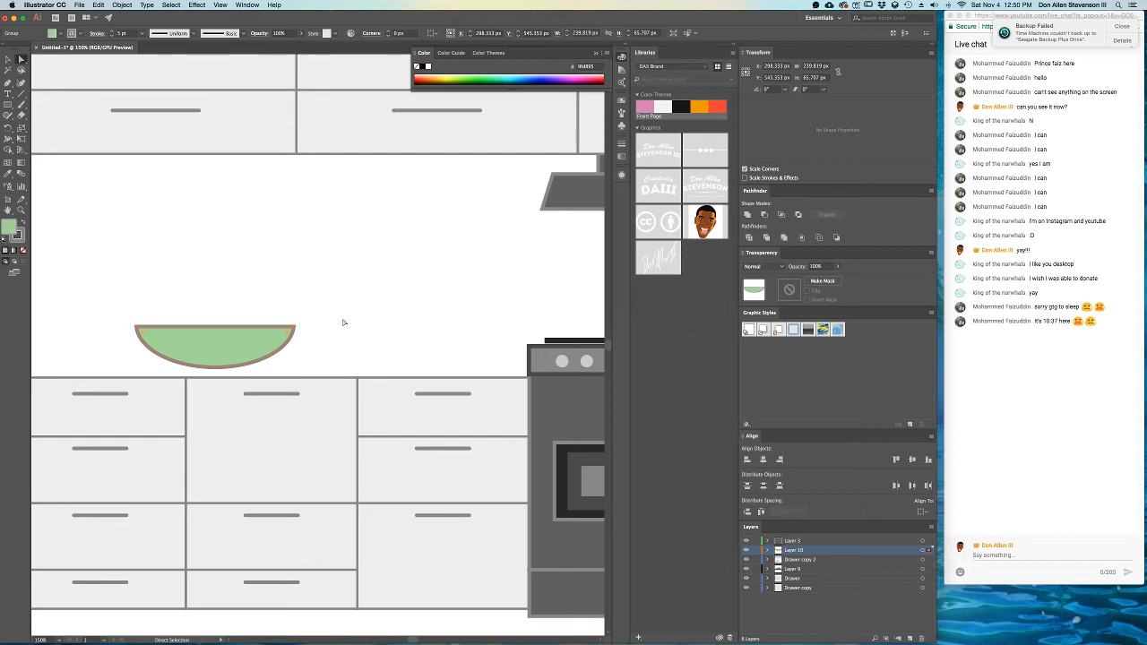
# - Set the half-ellipse bowl's stroke colour to the darker green 67915e
pyautogui.click(24, 242)
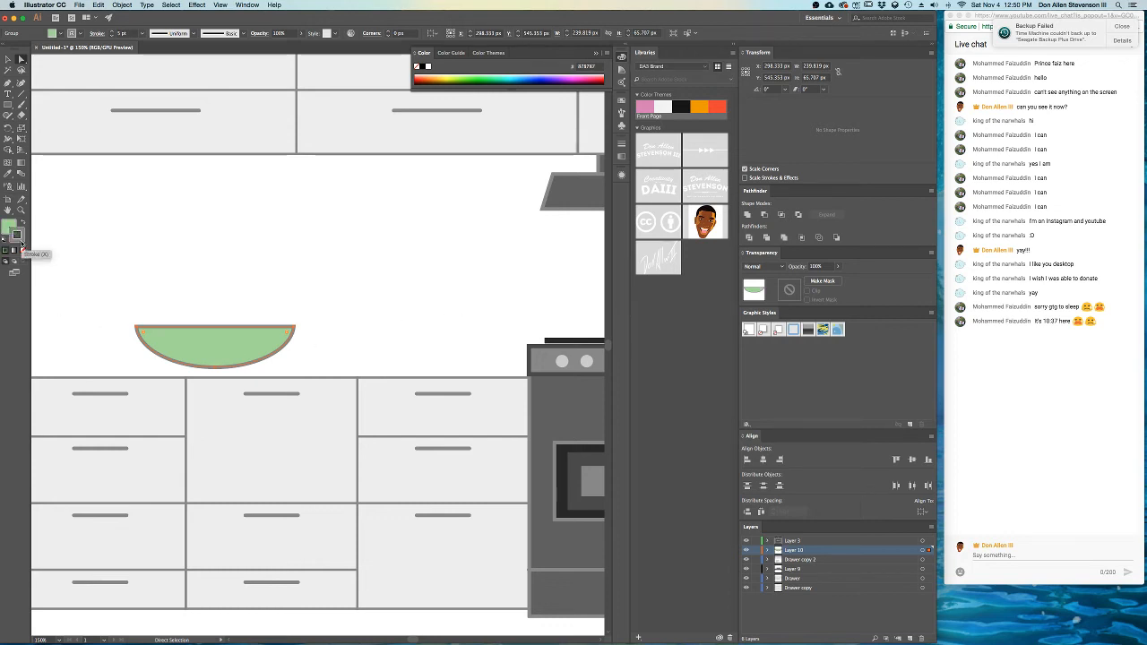
pyautogui.doubleClick(18, 238)
pyautogui.click(611, 406)
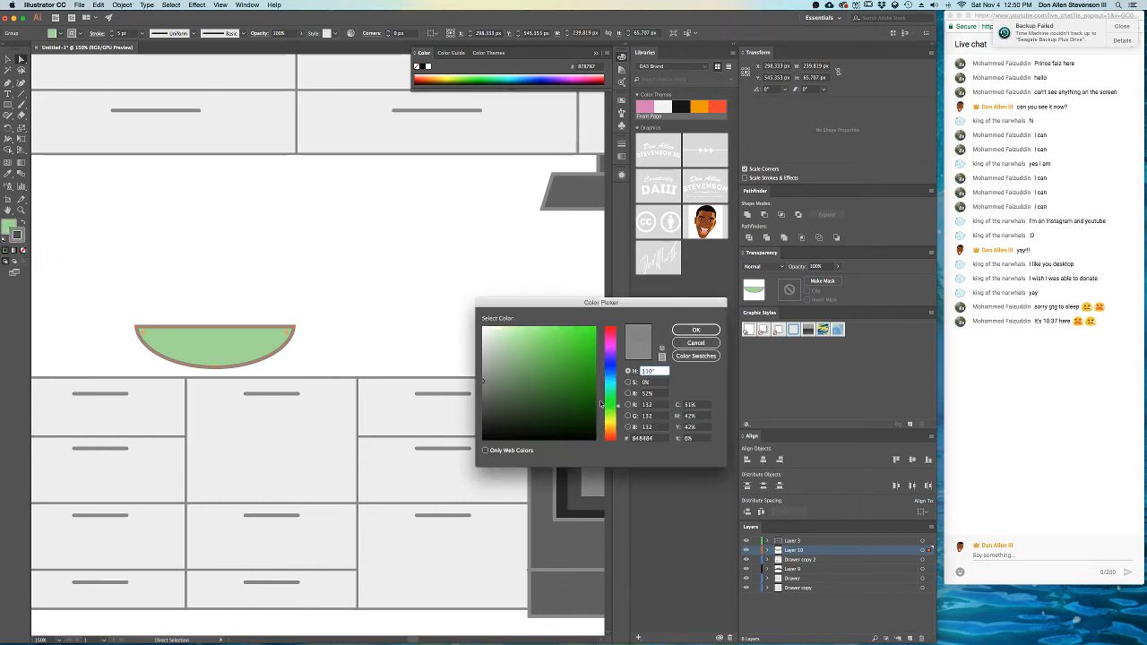
pyautogui.click(523, 355)
pyautogui.click(522, 376)
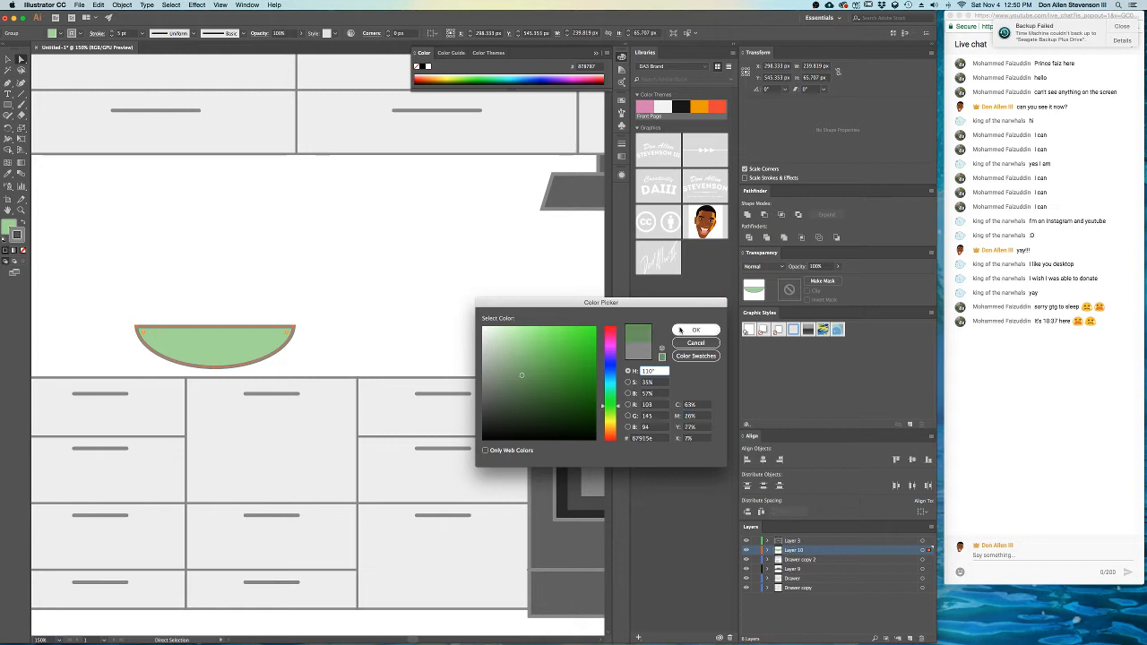
pyautogui.click(696, 330)
pyautogui.click(239, 310)
# - Make a copy of the green half-ellipse rotated 180° in place over the original
pyautogui.scroll(3, 170, 345)
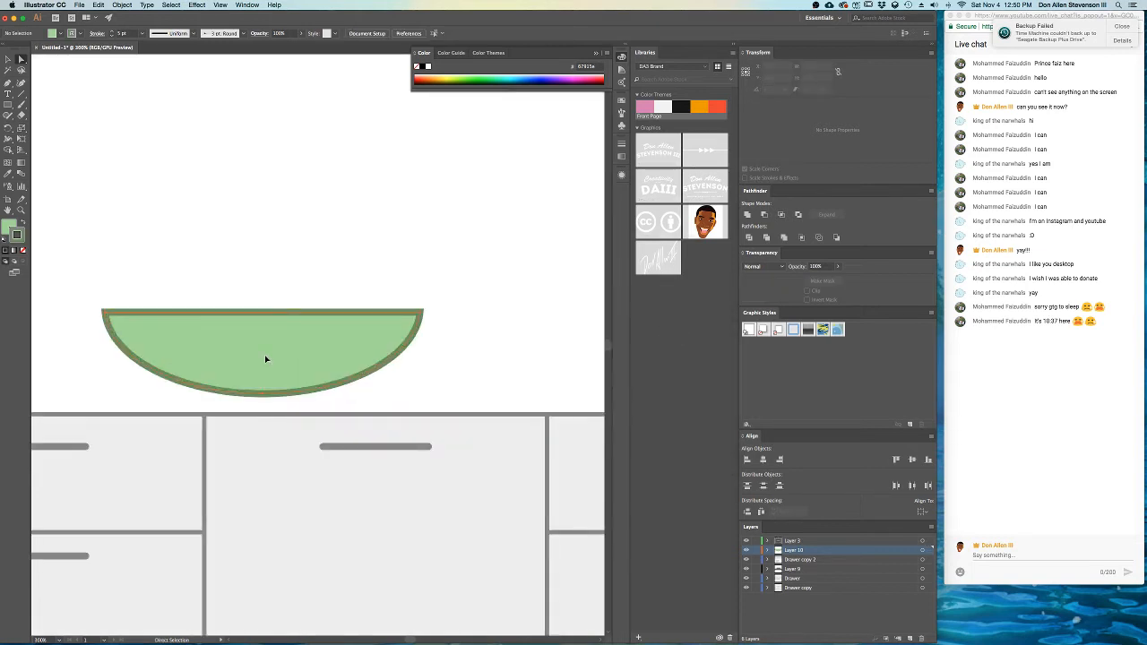
pyautogui.scroll(-4, 293, 355)
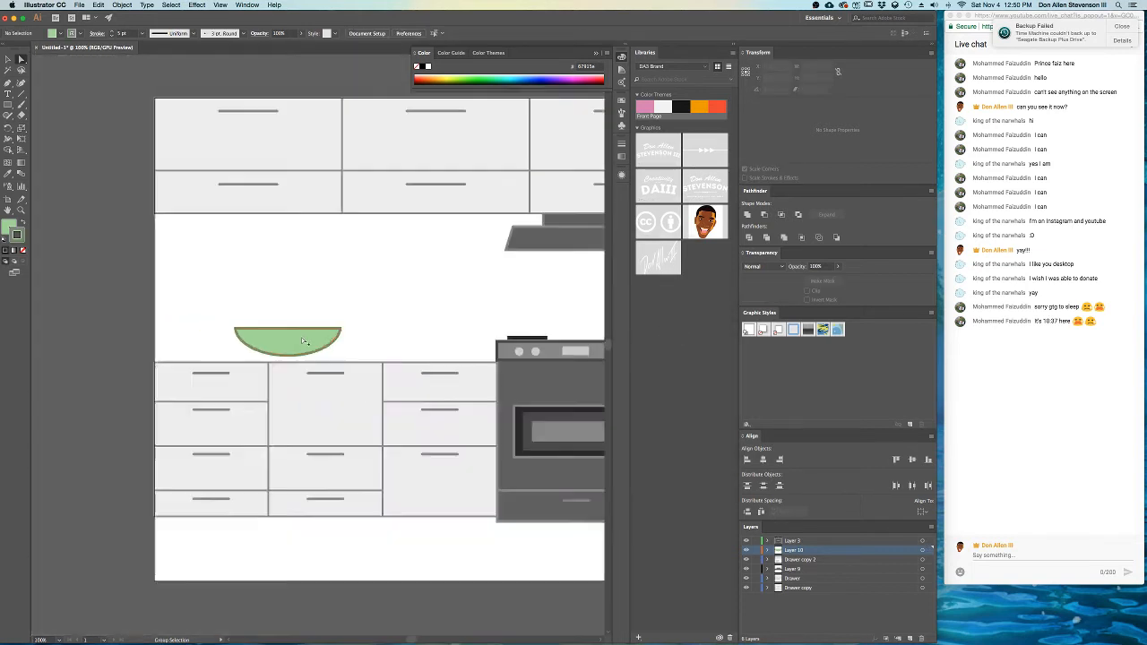
pyautogui.scroll(2, 317, 347)
pyautogui.moveTo(347, 261); pyautogui.dragTo(326, 246)
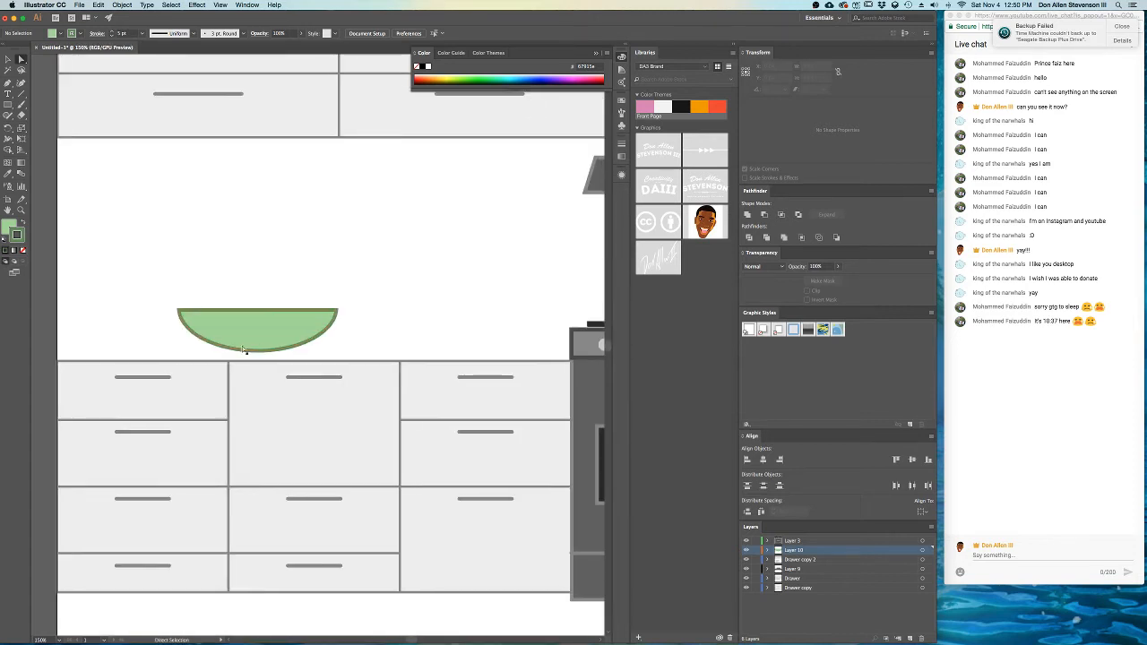
pyautogui.click(239, 331)
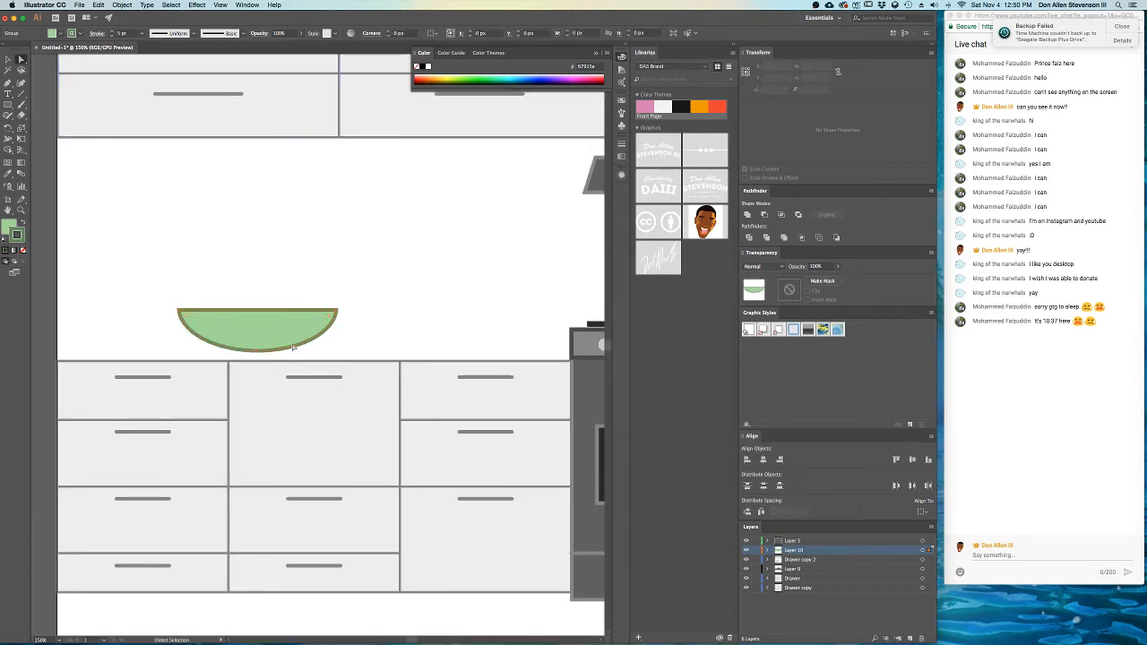
pyautogui.press('v')
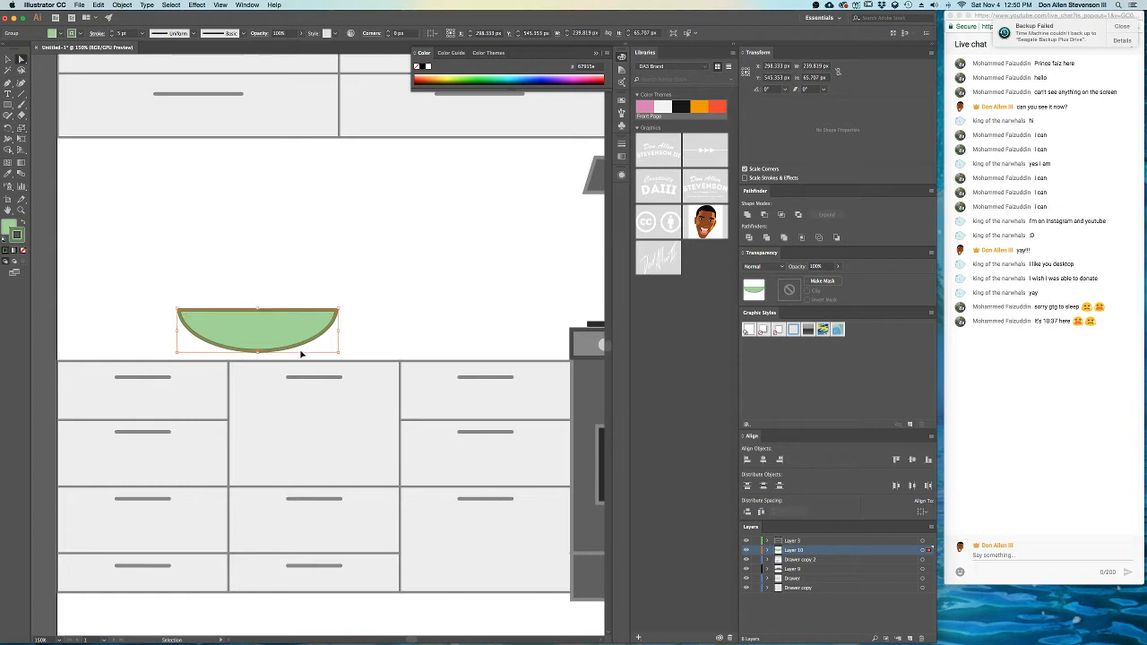
pyautogui.press('a')
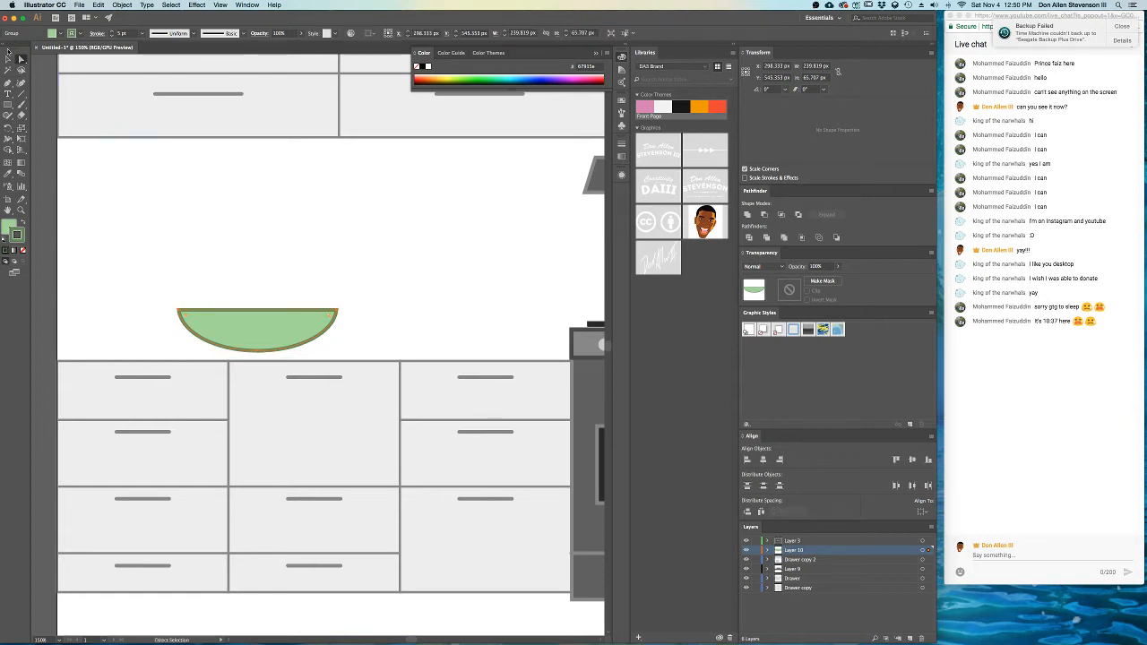
pyautogui.press('v')
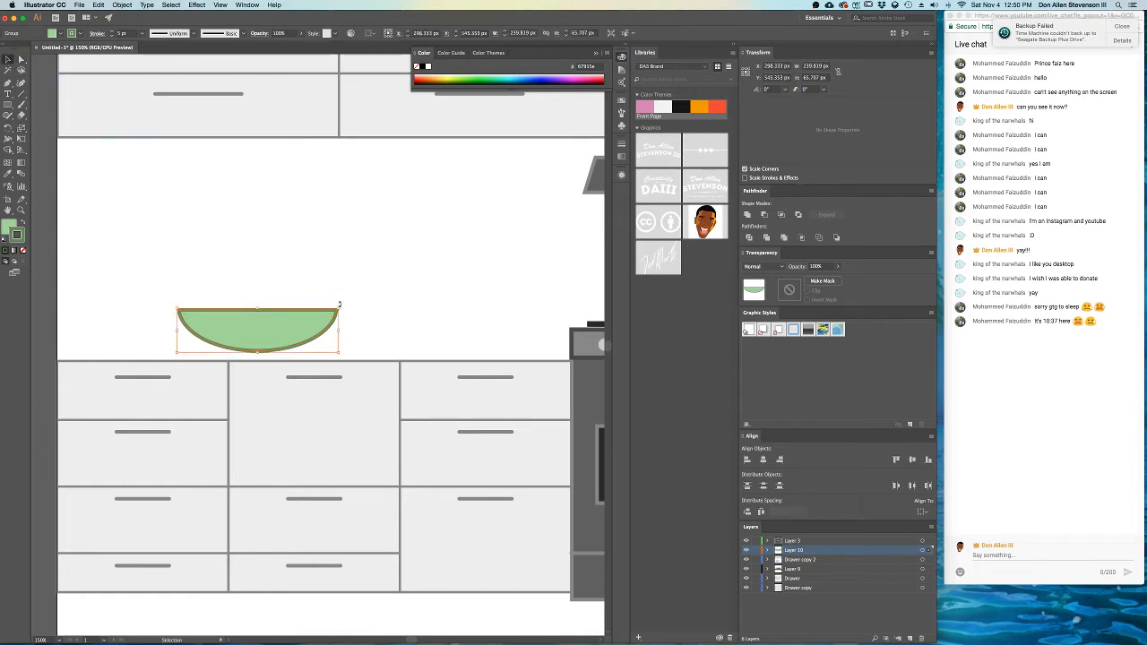
pyautogui.moveTo(340, 305); pyautogui.dragTo(136, 340)
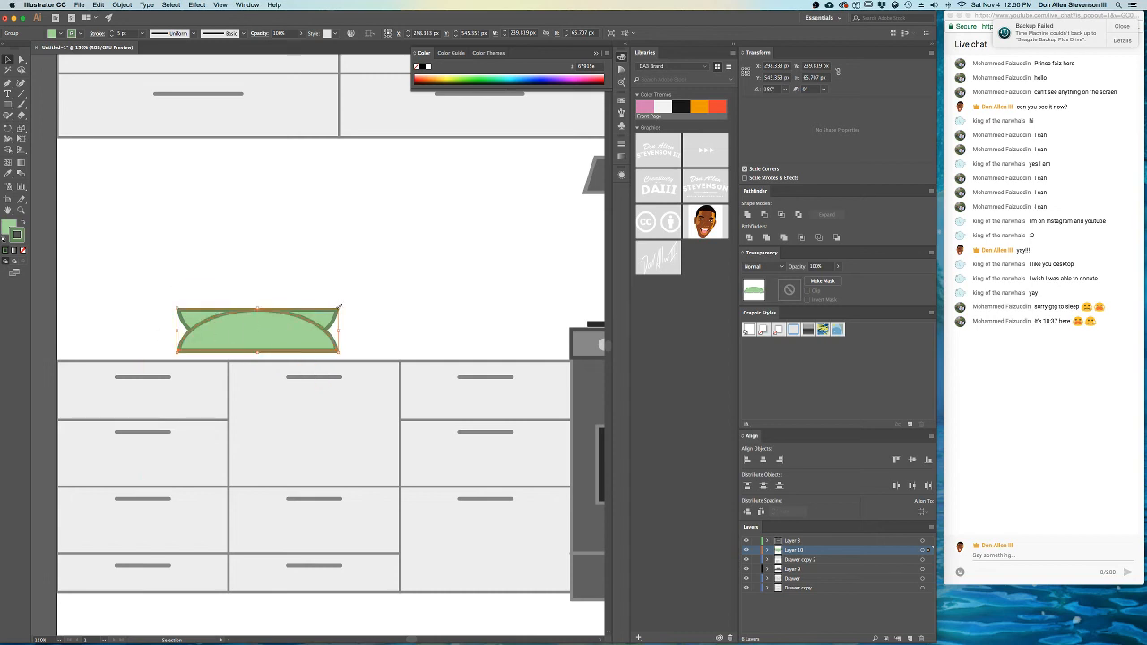
# - Shrink the rotated copy about its centre to about 141 by 40 px and lower it 20 px as a foot behind the bowl
pyautogui.moveTo(340, 309); pyautogui.dragTo(305, 315)
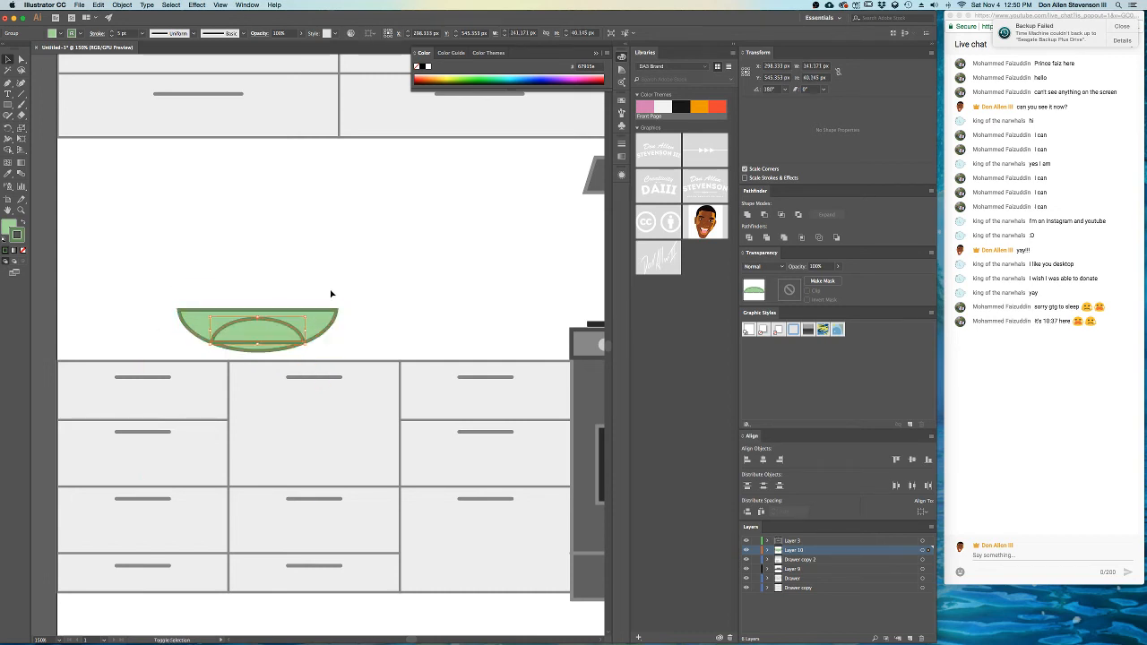
pyautogui.hotkey('shift', 'Down')
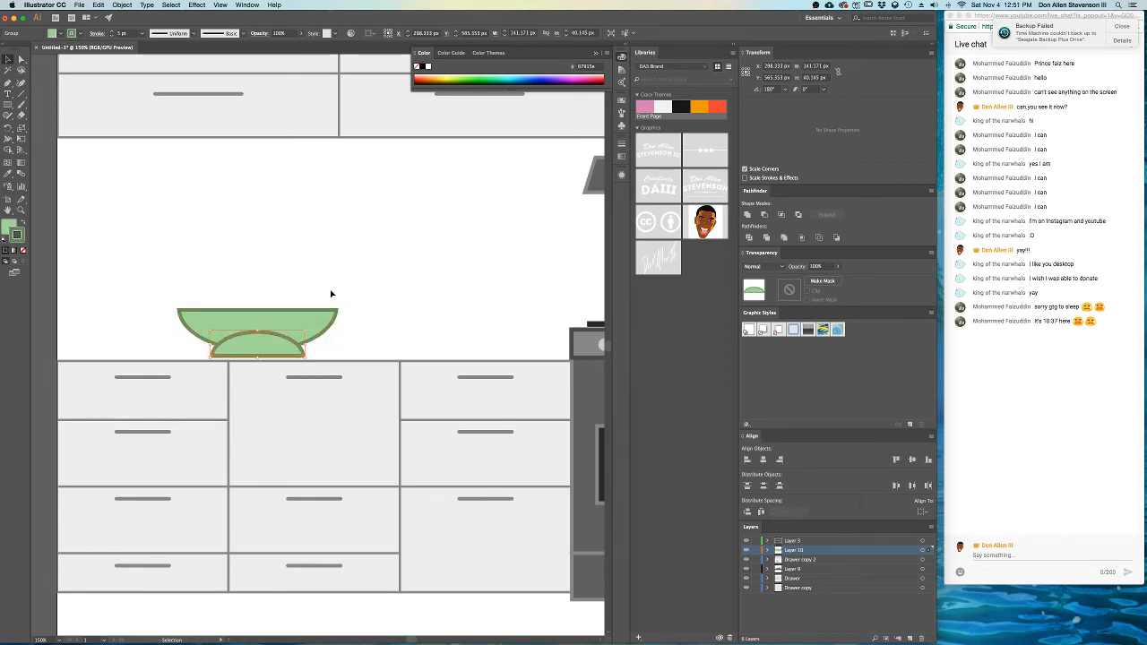
pyautogui.click(300, 317)
pyautogui.press('super+shift+bracketright')
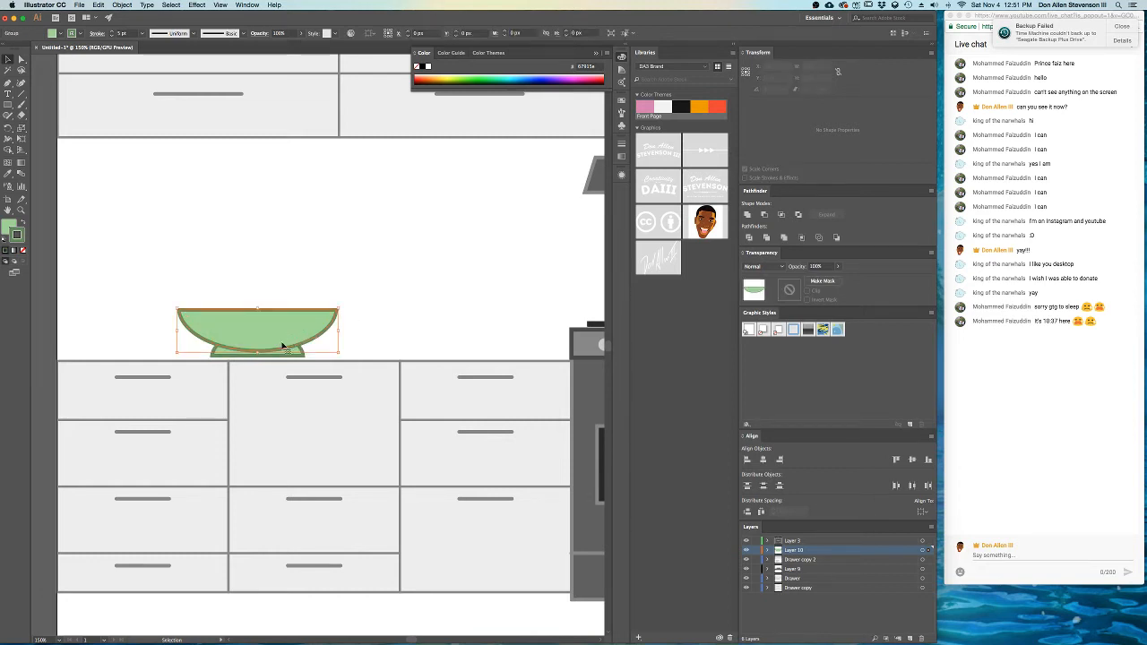
# - Merge the bowl and its foot into a single shape with Pathfinder
pyautogui.keyDown('shift'); pyautogui.click(296, 356); pyautogui.keyUp('shift')
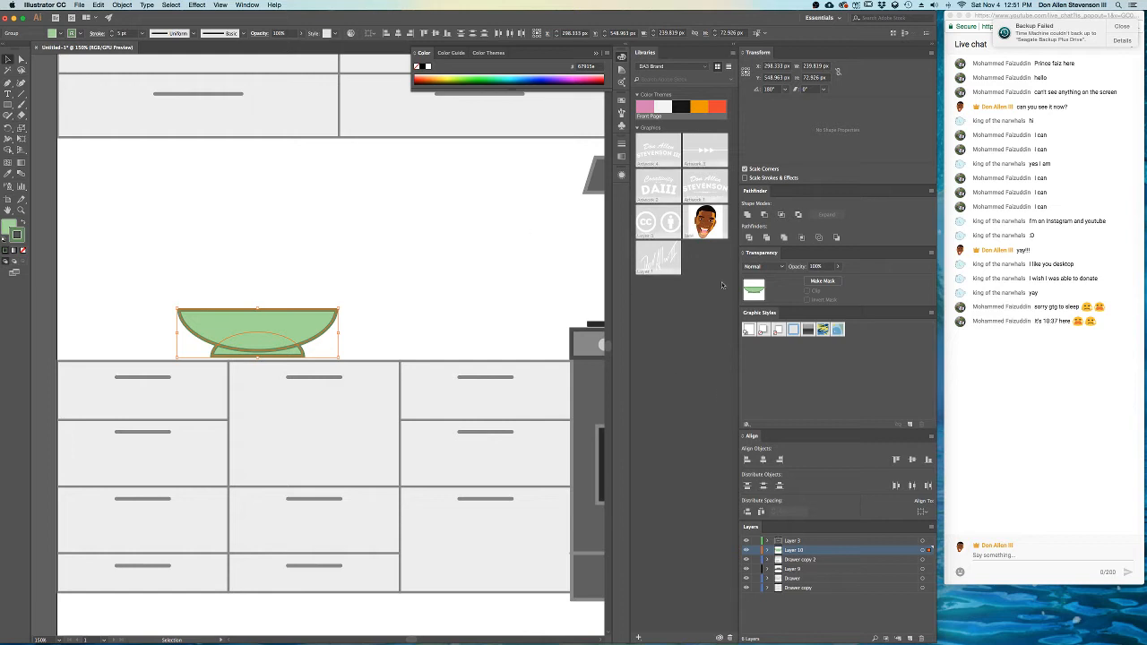
pyautogui.click(785, 238)
pyautogui.click(427, 256)
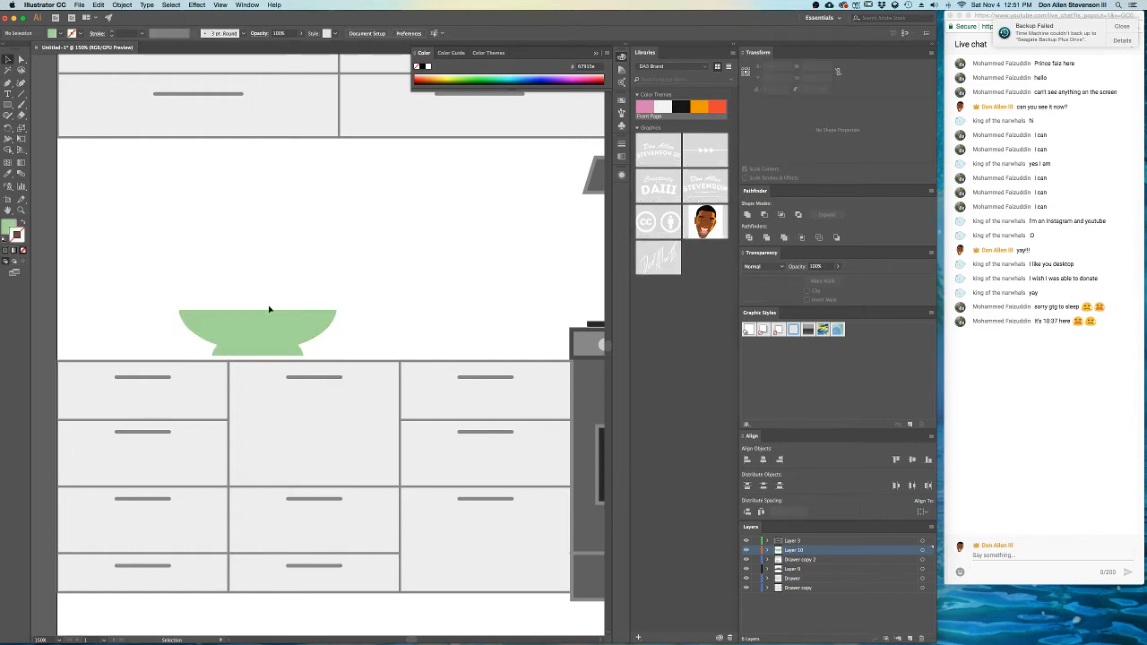
pyautogui.click(408, 301)
# - Give the merged footed bowl a dark green stroke, colour 547558
pyautogui.scroll(1, 278, 339)
pyautogui.click(278, 333)
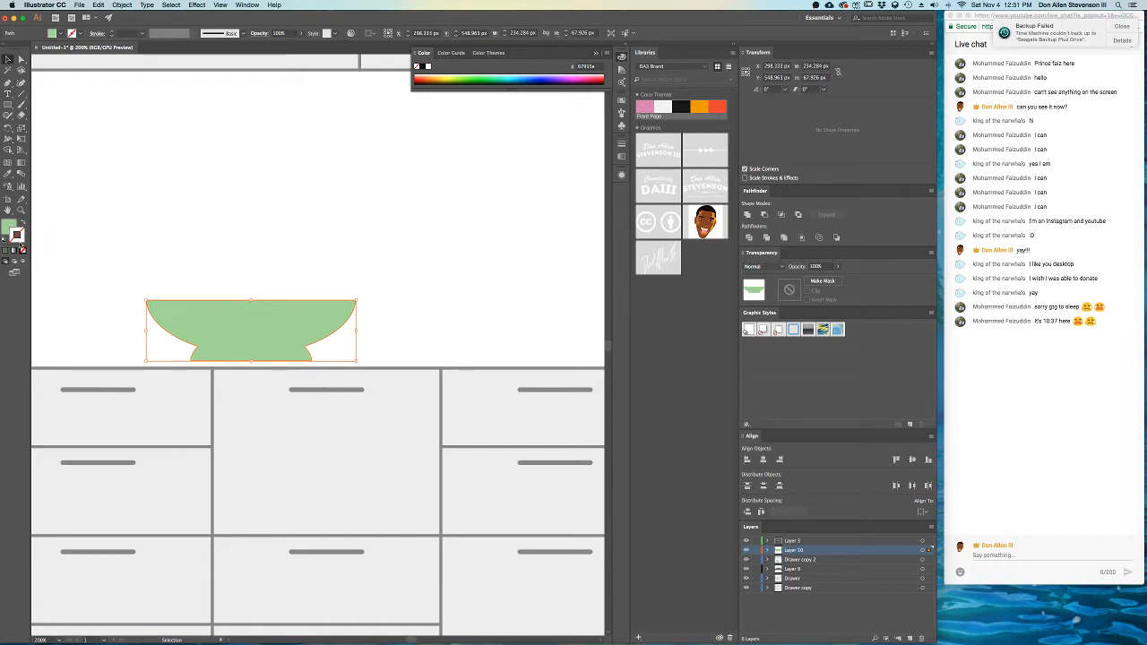
pyautogui.doubleClick(18, 239)
pyautogui.click(611, 401)
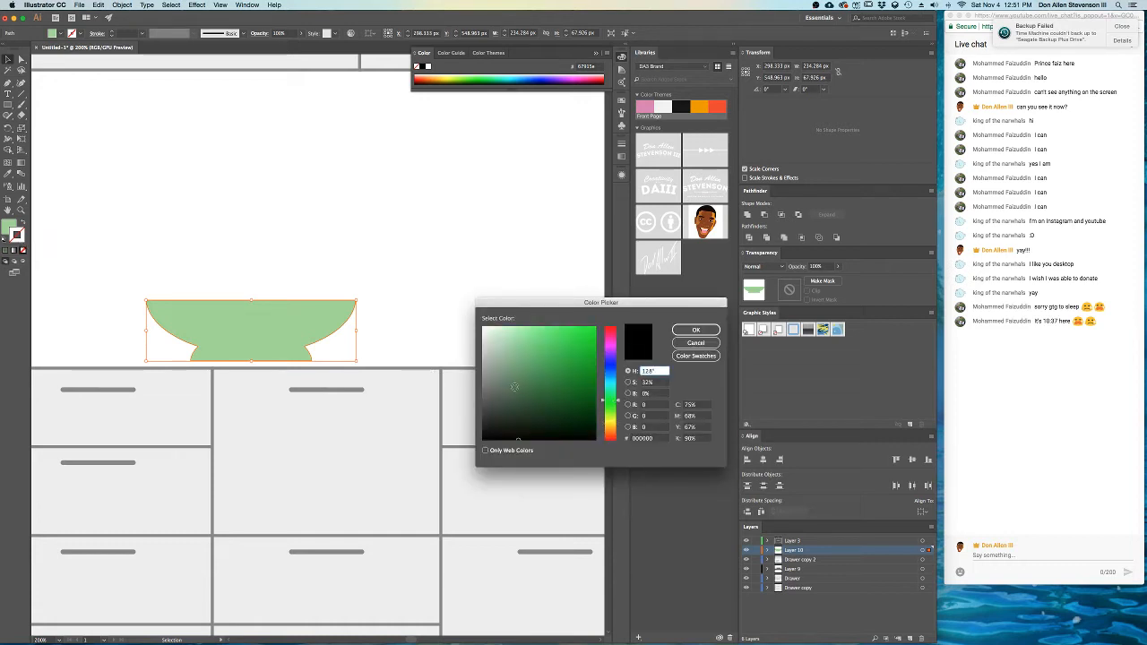
pyautogui.click(696, 330)
pyautogui.click(453, 309)
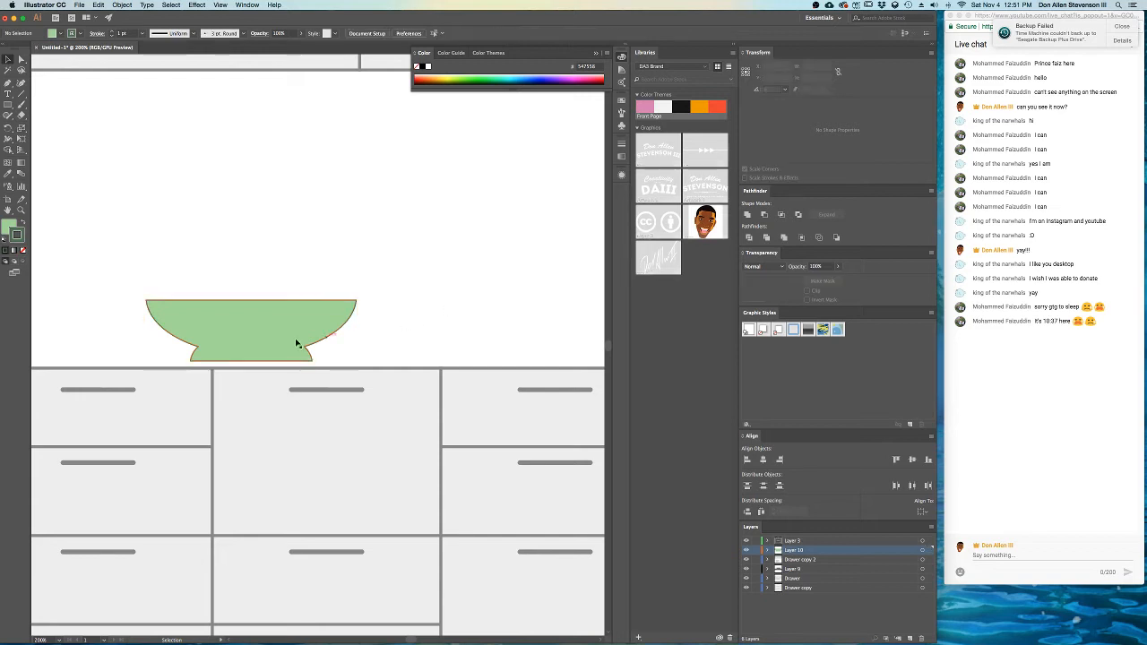
# - Set the footed bowl's stroke weight to 3 pt and move it down to rest on the lower cabinets' top edge
pyautogui.click(267, 327)
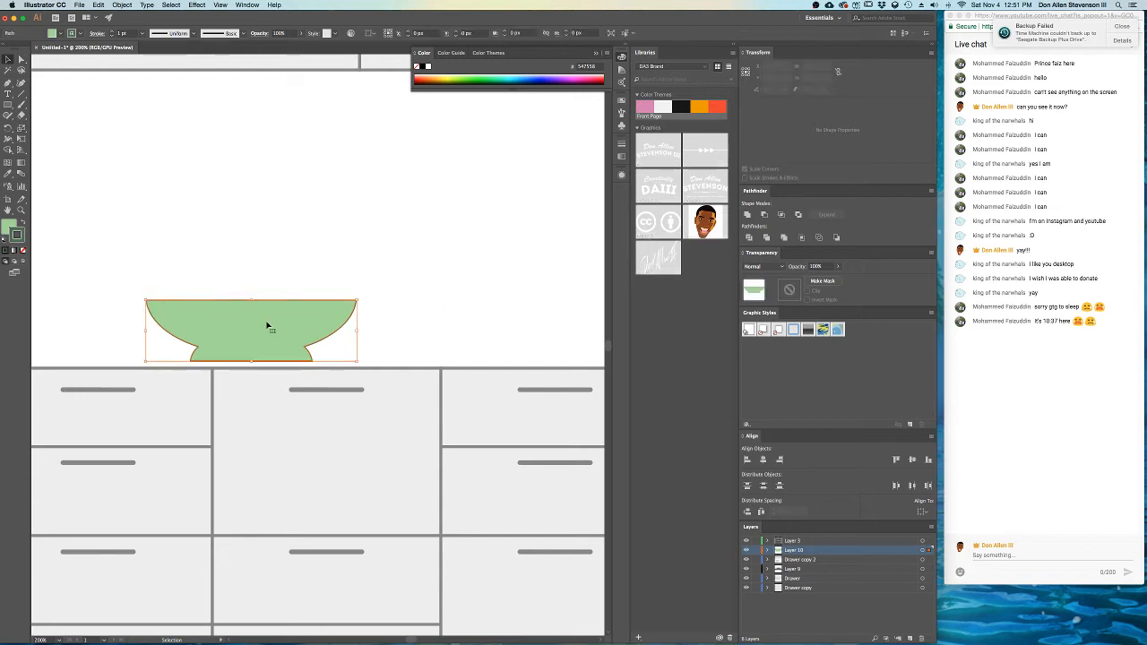
pyautogui.doubleClick(112, 32)
pyautogui.click(277, 221)
pyautogui.moveTo(256, 325); pyautogui.dragTo(257, 334)
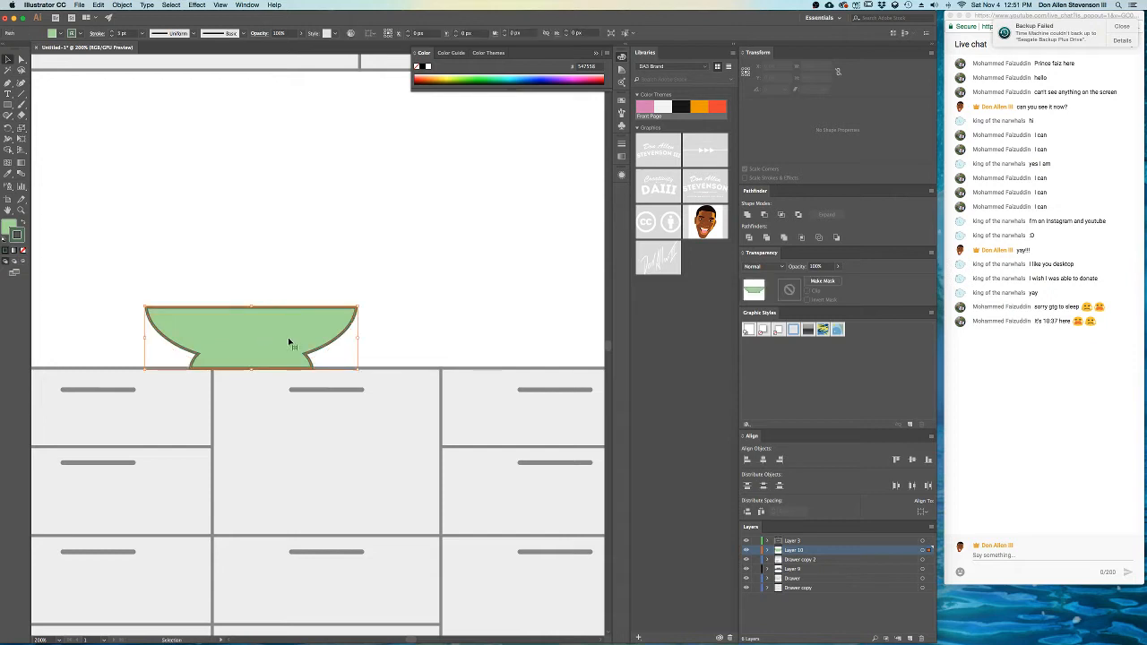
pyautogui.press('Up')
pyautogui.press('Up')
pyautogui.press('Up')
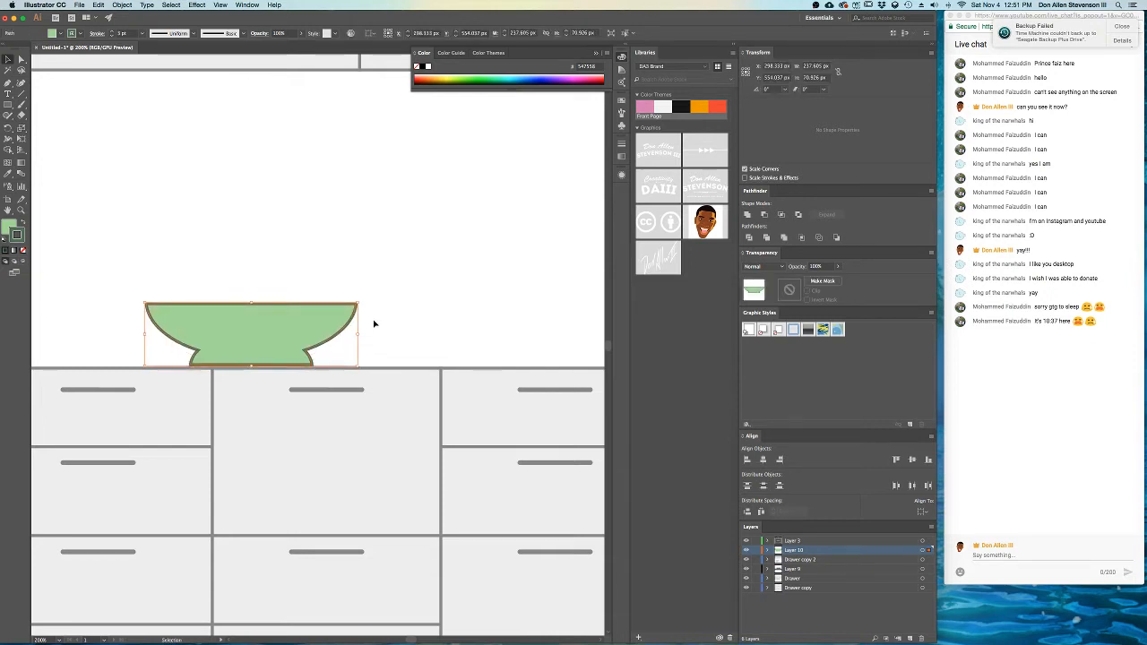
# - Make a narrower copy of the bowl as a cup about 64 by 49 px, standing on the cabinets left of the bowl
pyautogui.click(419, 279)
pyautogui.scroll(-3, 420, 279)
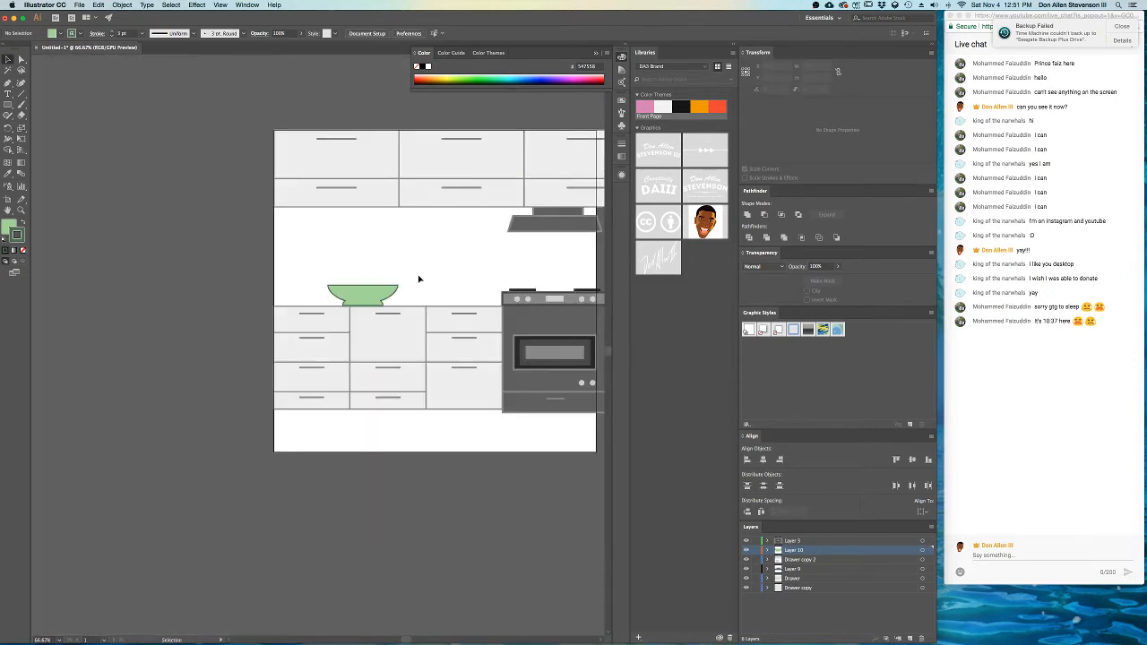
pyautogui.moveTo(443, 280); pyautogui.dragTo(214, 304)
pyautogui.scroll(1, 333, 291)
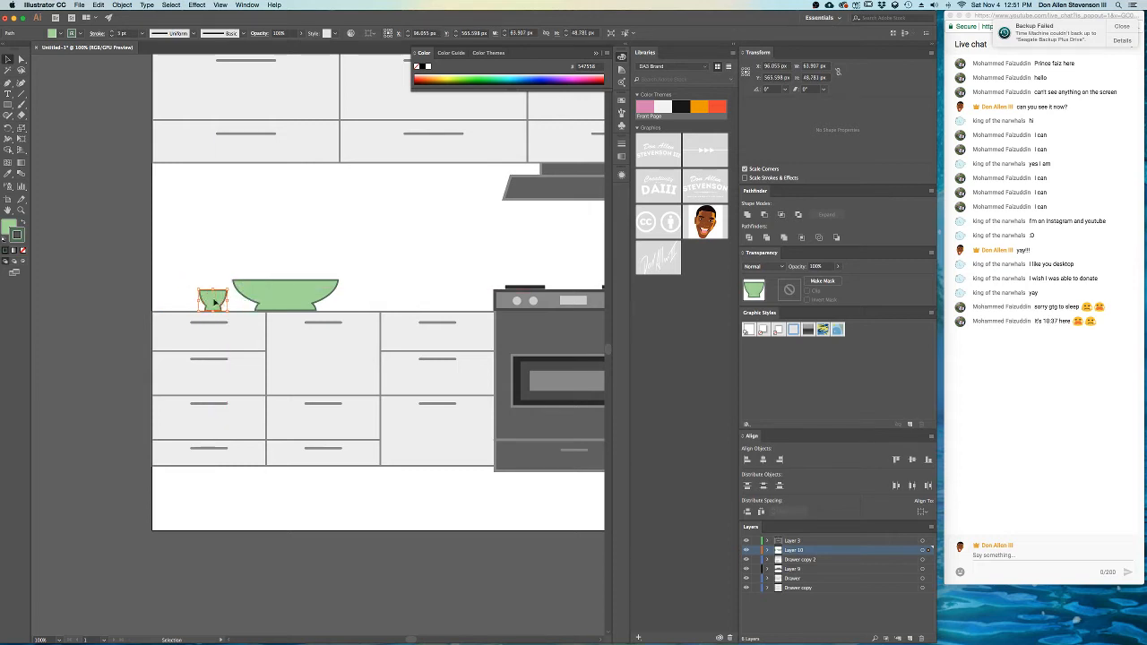
# - Recolor the small cup's artwork to a red-orange with hue 8.5° and saturation 56.65%
pyautogui.click(717, 67)
pyautogui.click(351, 34)
pyautogui.click(614, 189)
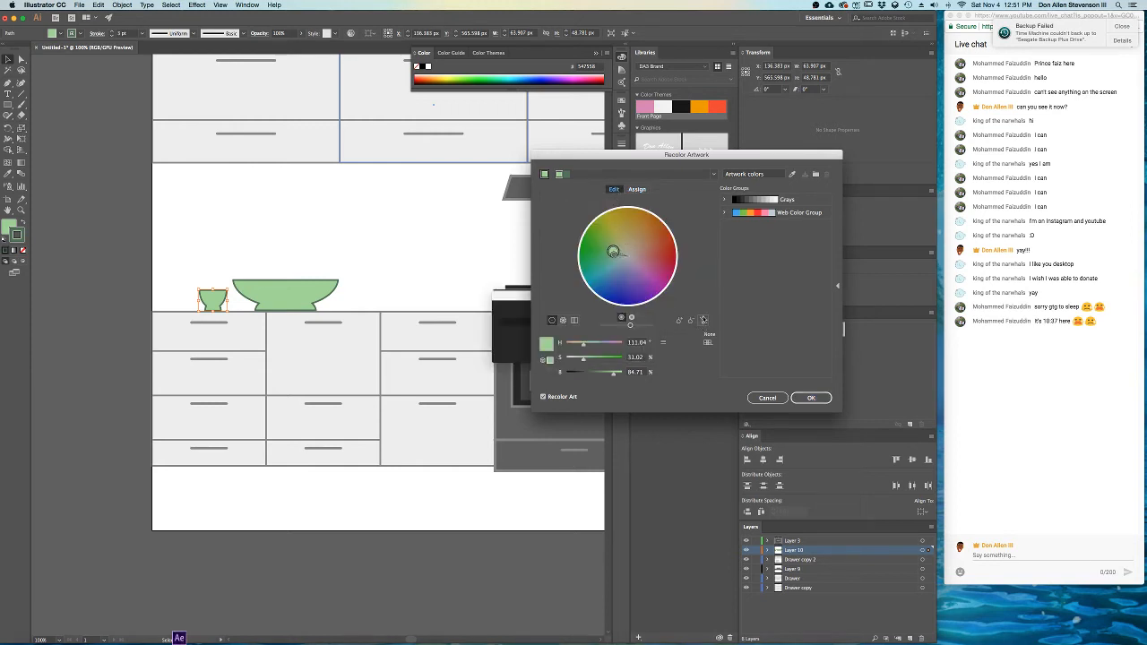
pyautogui.moveTo(614, 253); pyautogui.dragTo(654, 249)
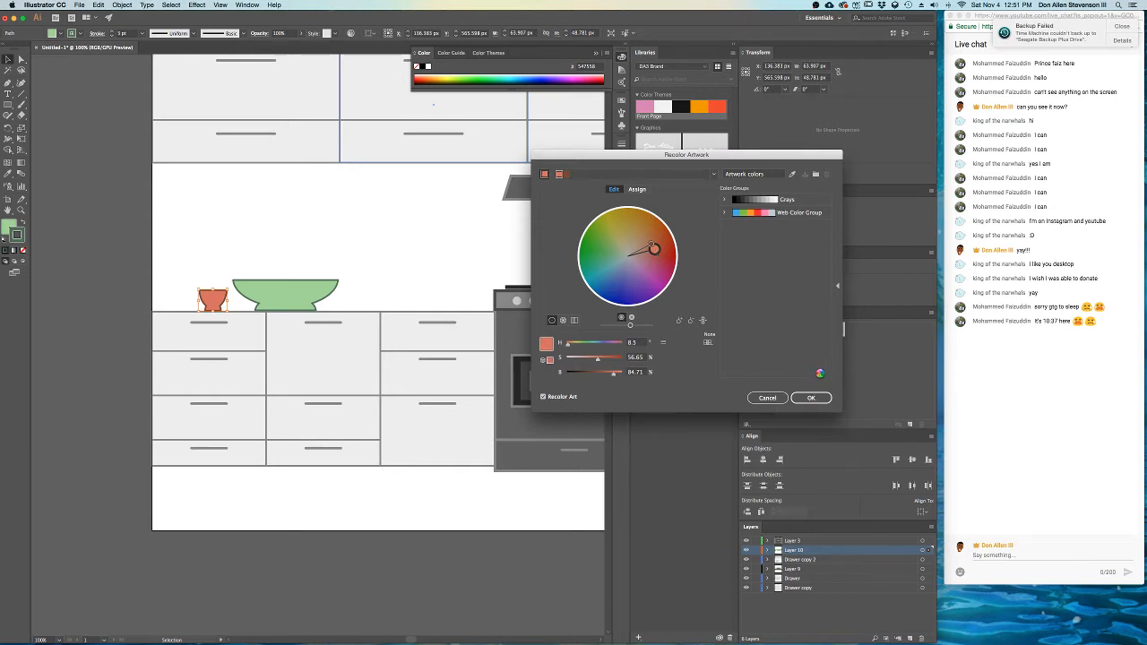
pyautogui.click(816, 398)
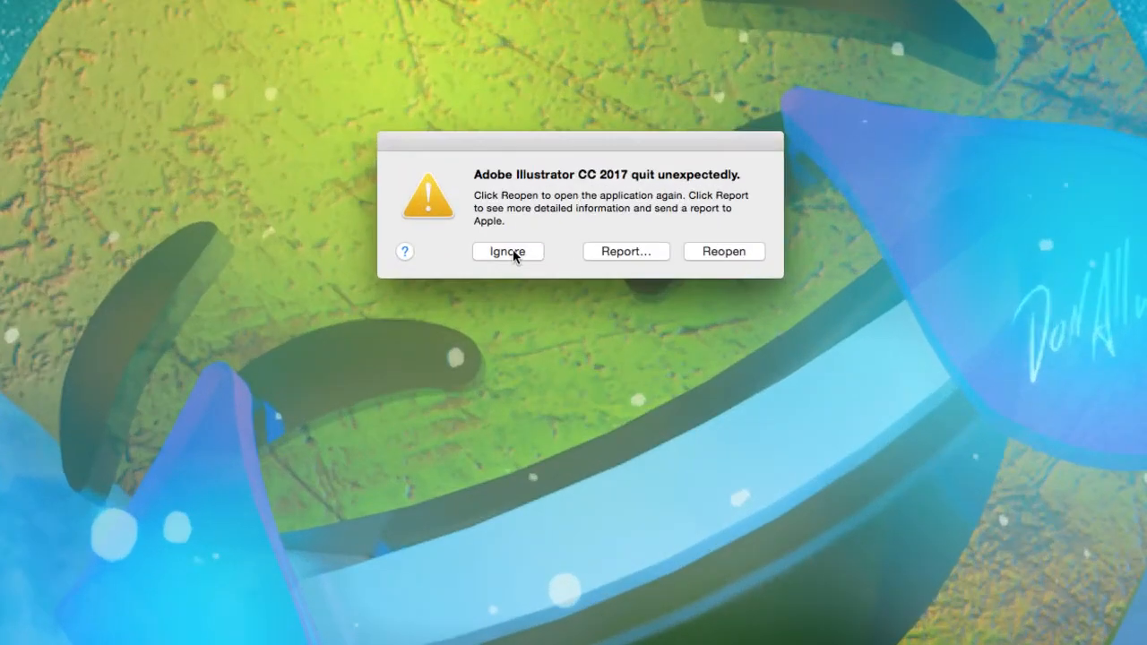
# - Reopen Illustrator after the crash and open the recovered kitchen document
pyautogui.click(760, 252)
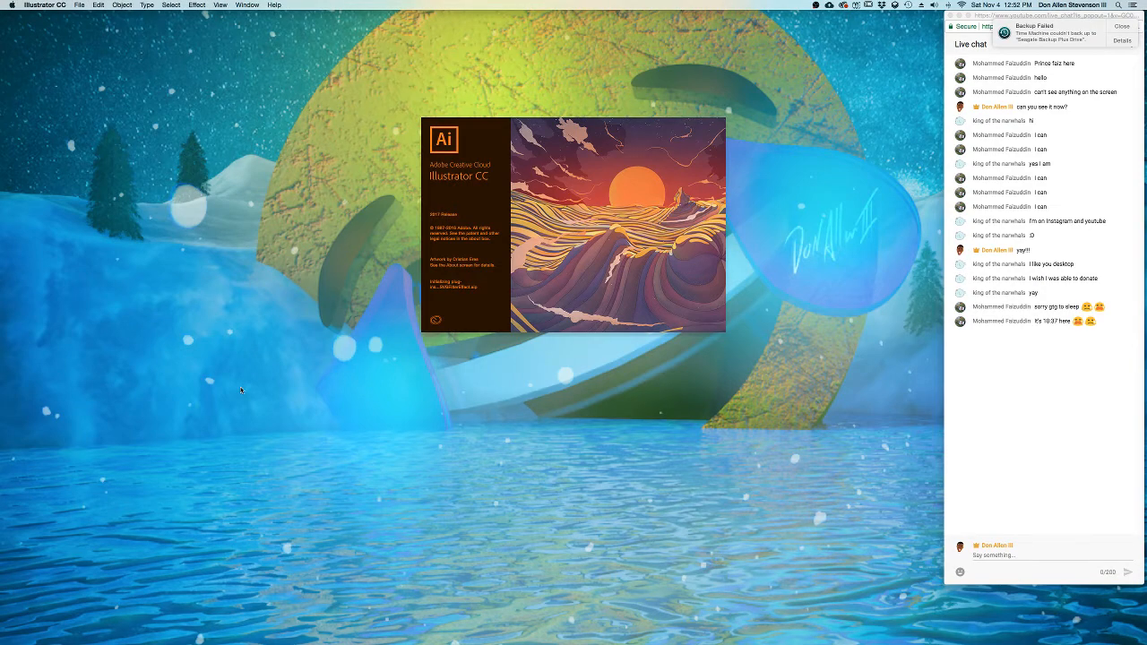
pyautogui.press('F11')
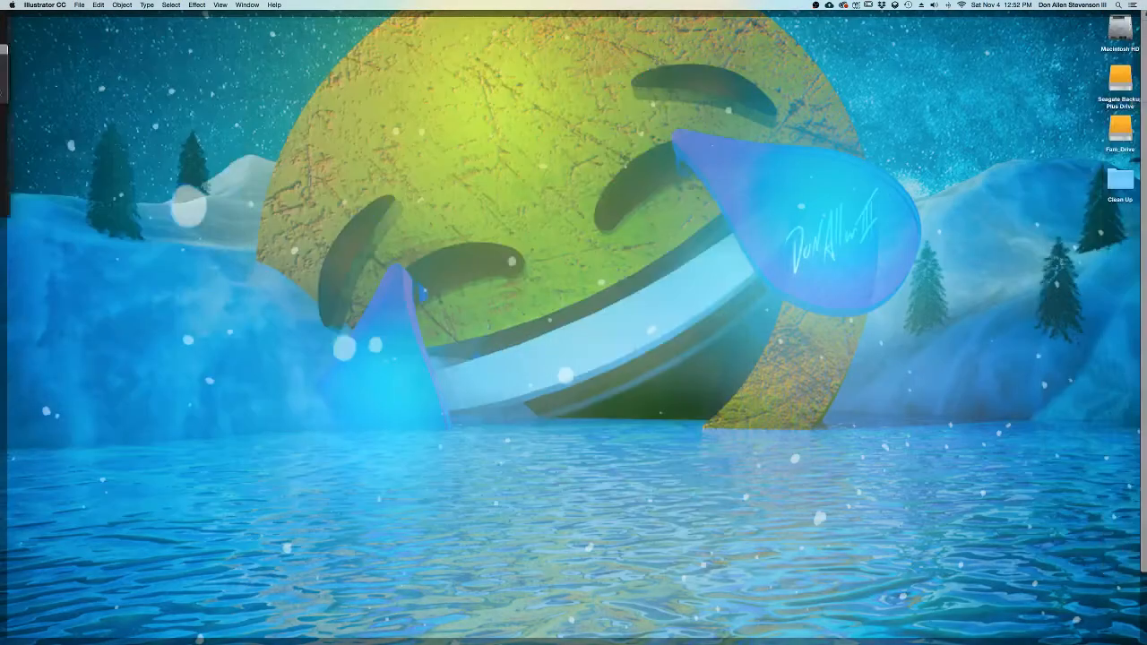
pyautogui.press('F11')
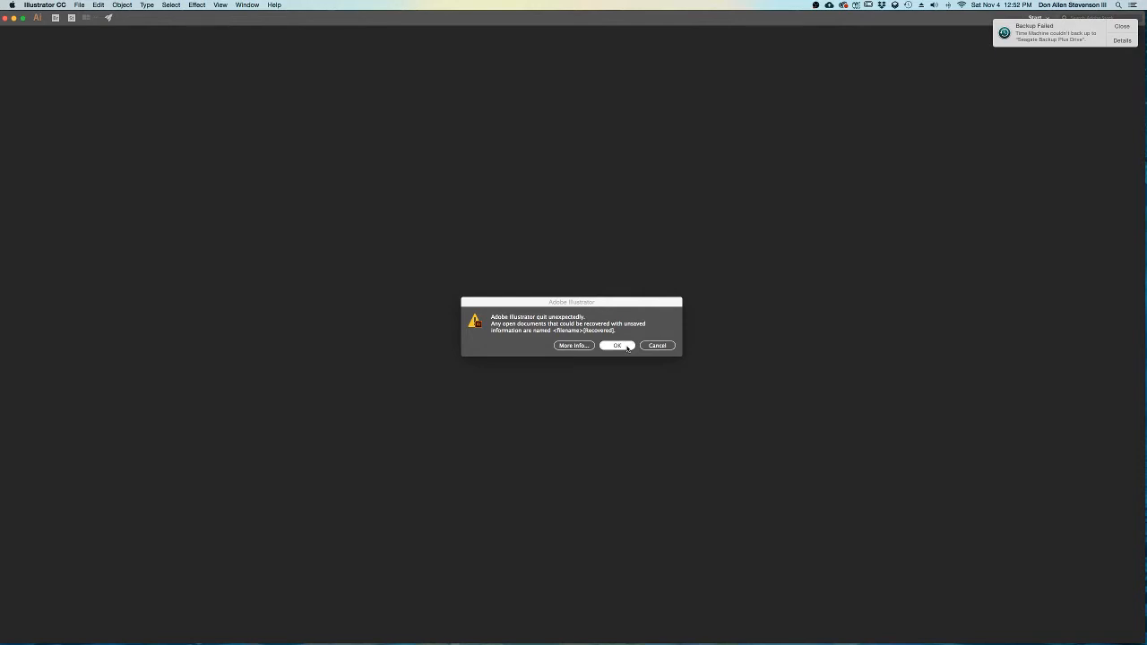
pyautogui.click(627, 346)
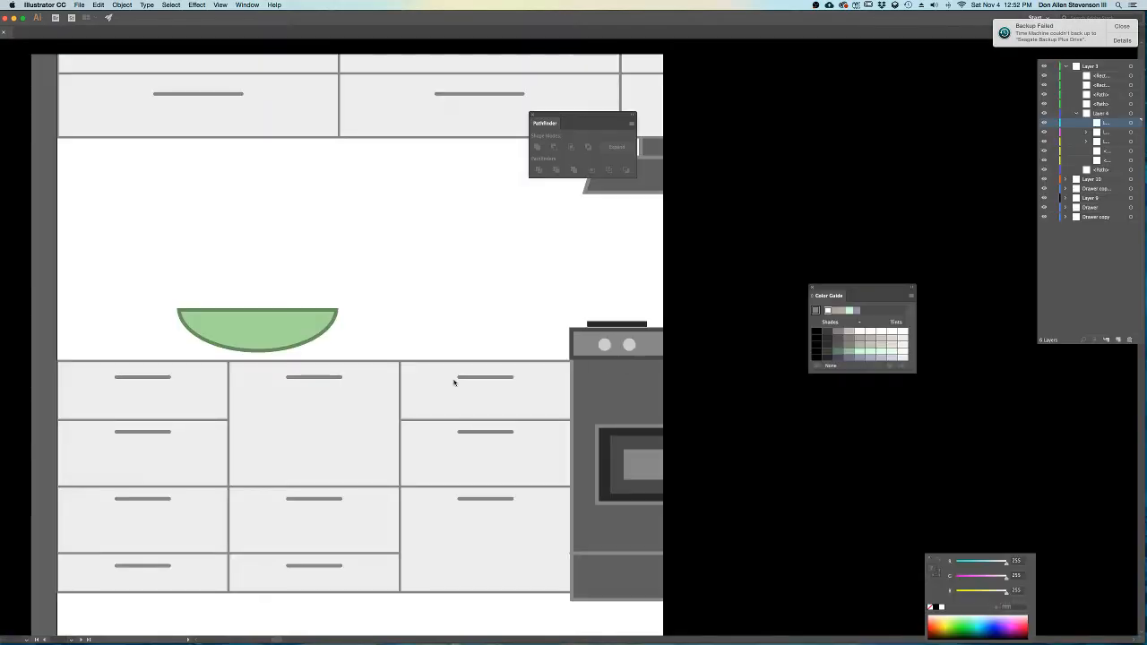
pyautogui.scroll(-4, 444, 320)
pyautogui.scroll(1, 444, 320)
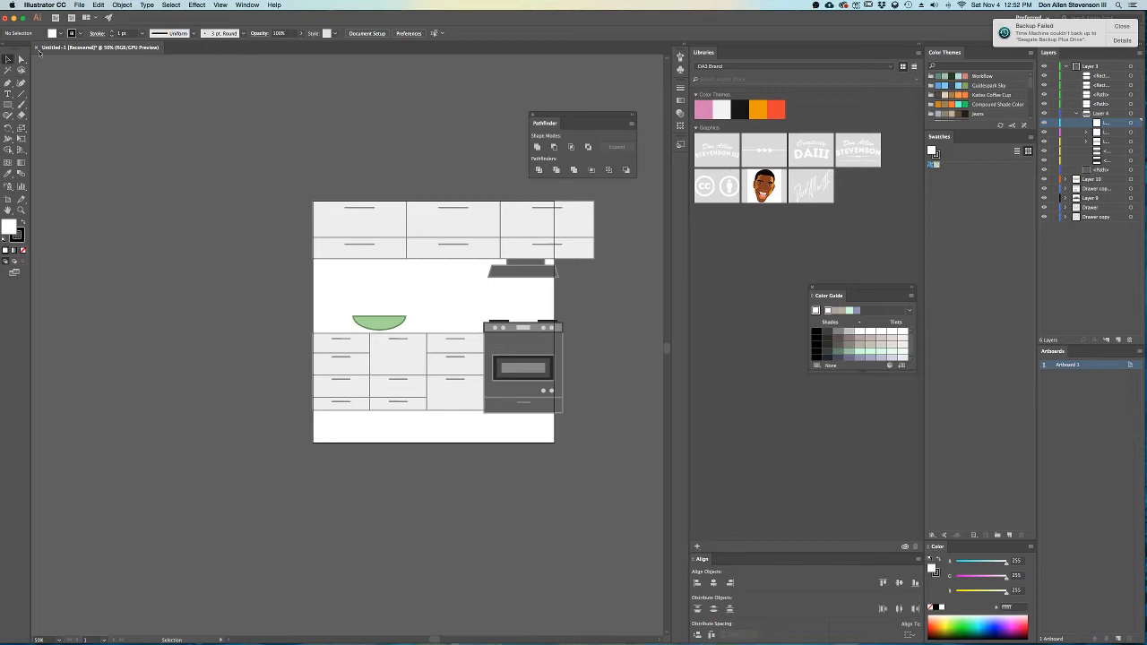
# - Save the recovered document as an Illustrator file named Kitchen with the default Illustrator options
pyautogui.click(89, 4)
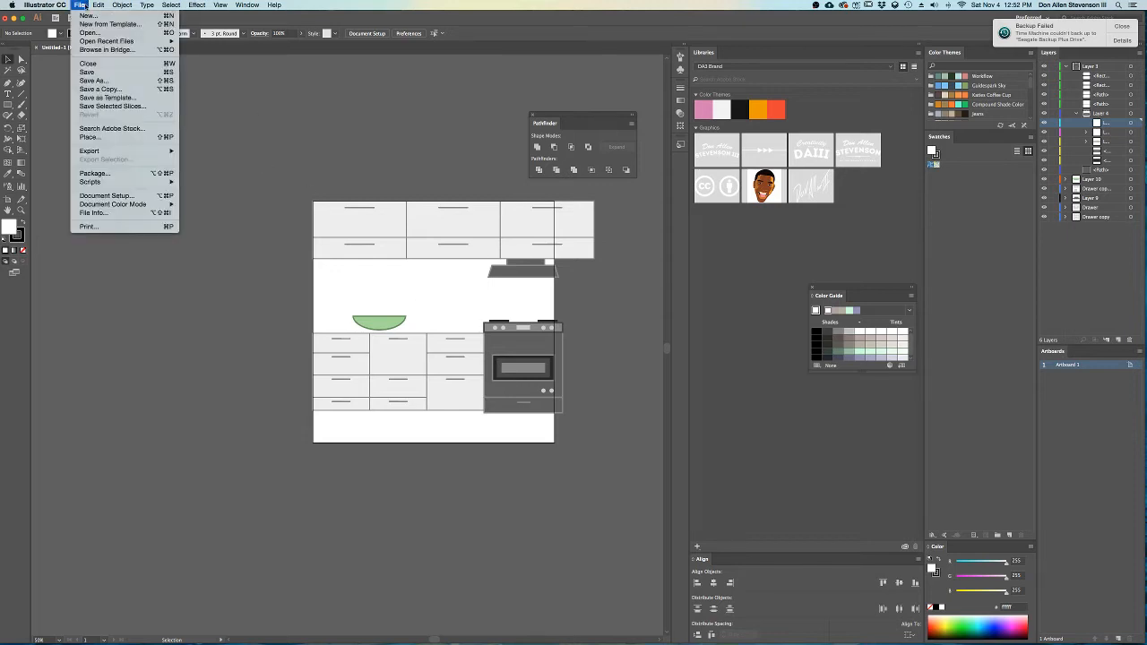
pyautogui.click(101, 80)
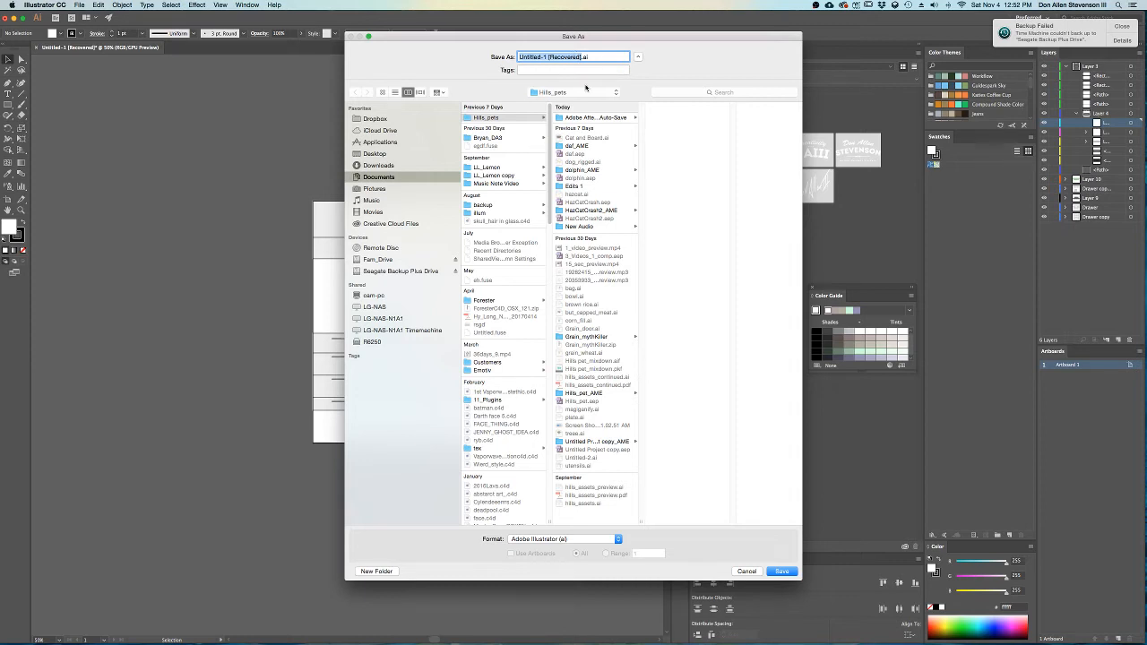
pyautogui.write('Kitchen')
pyautogui.press('Return')
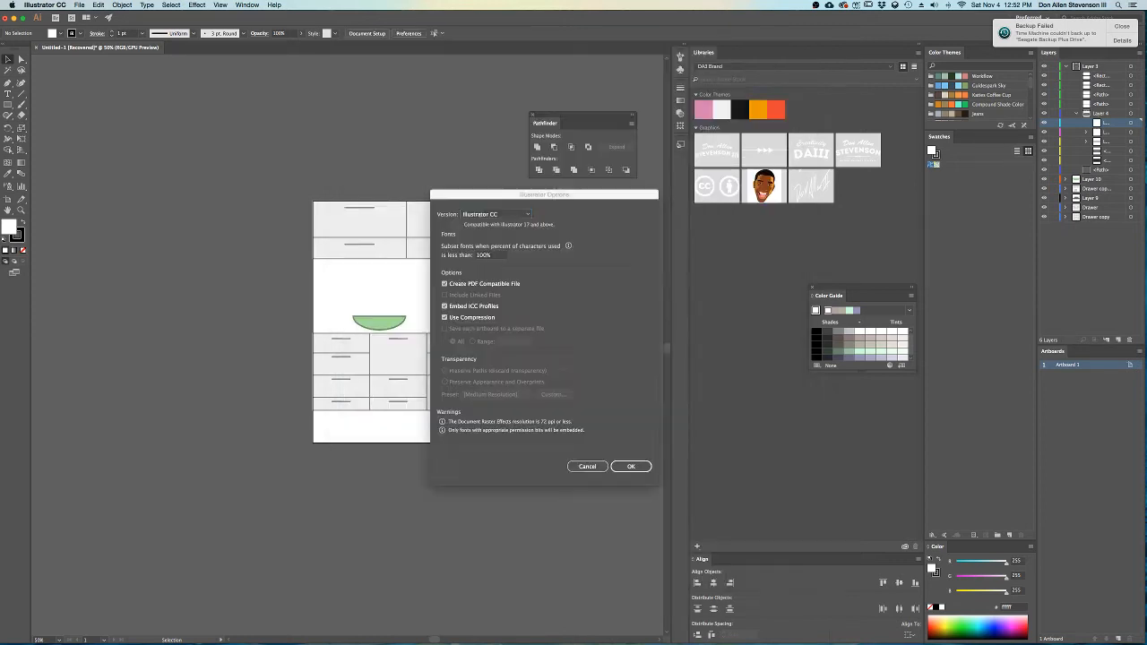
pyautogui.press('Return')
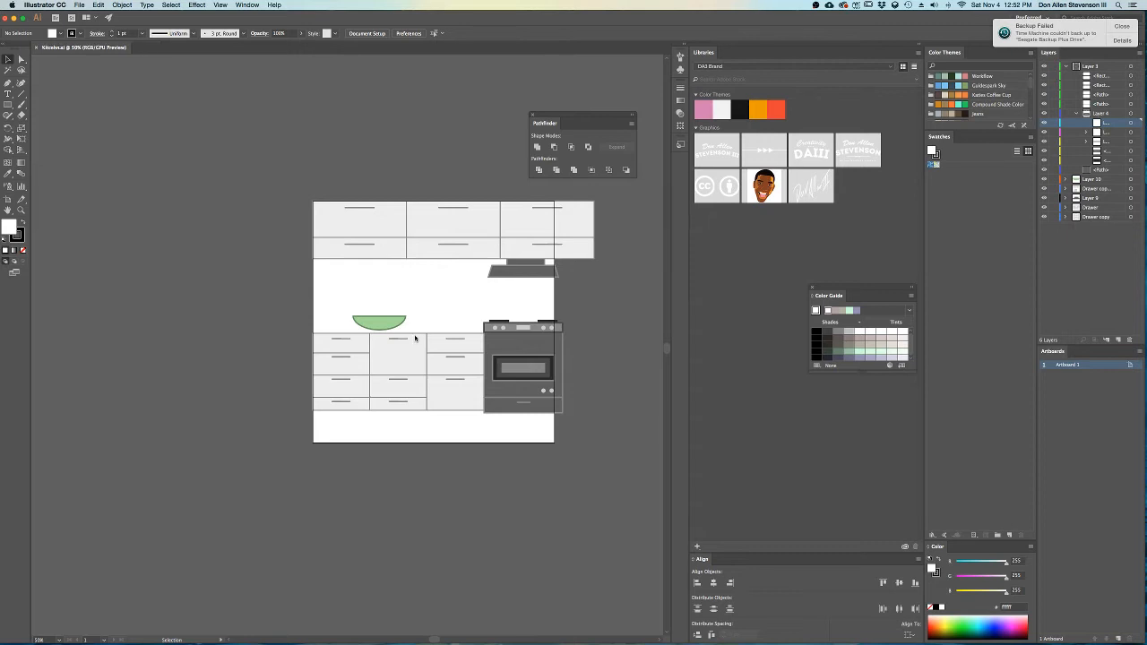
# - Duplicate the green bowl to its left and narrow the copy into a cup about 67 px wide
pyautogui.scroll(2, 417, 338)
pyautogui.scroll(3, 352, 307)
pyautogui.click(353, 318)
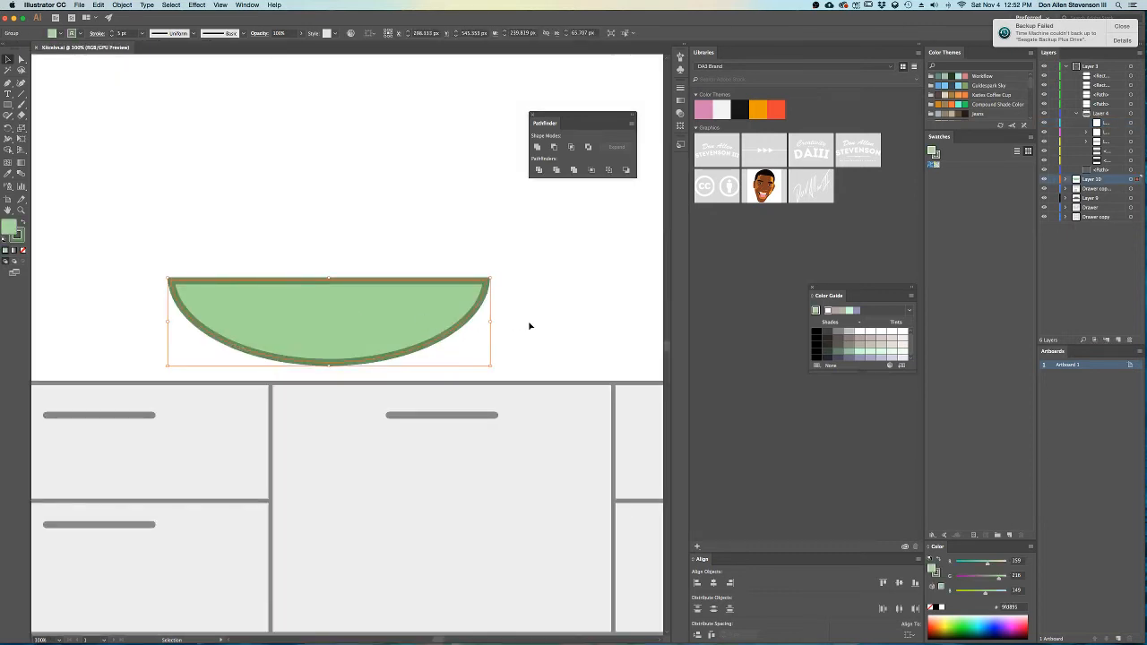
pyautogui.scroll(-2, 568, 320)
pyautogui.moveTo(594, 303); pyautogui.dragTo(501, 292)
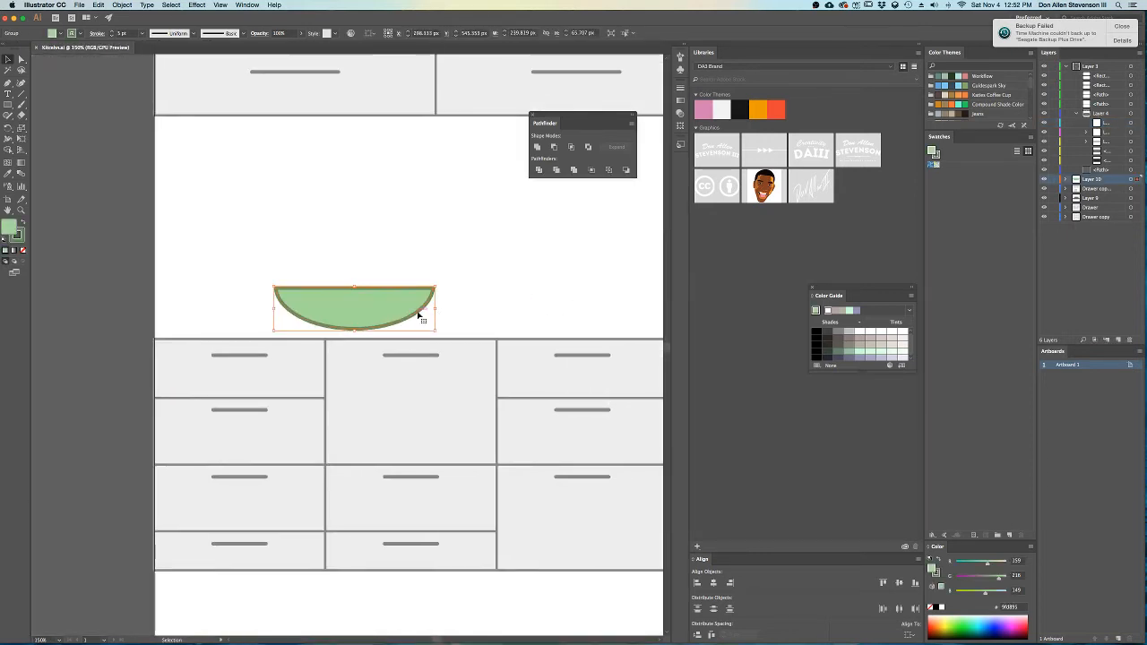
pyautogui.moveTo(397, 313); pyautogui.dragTo(224, 305)
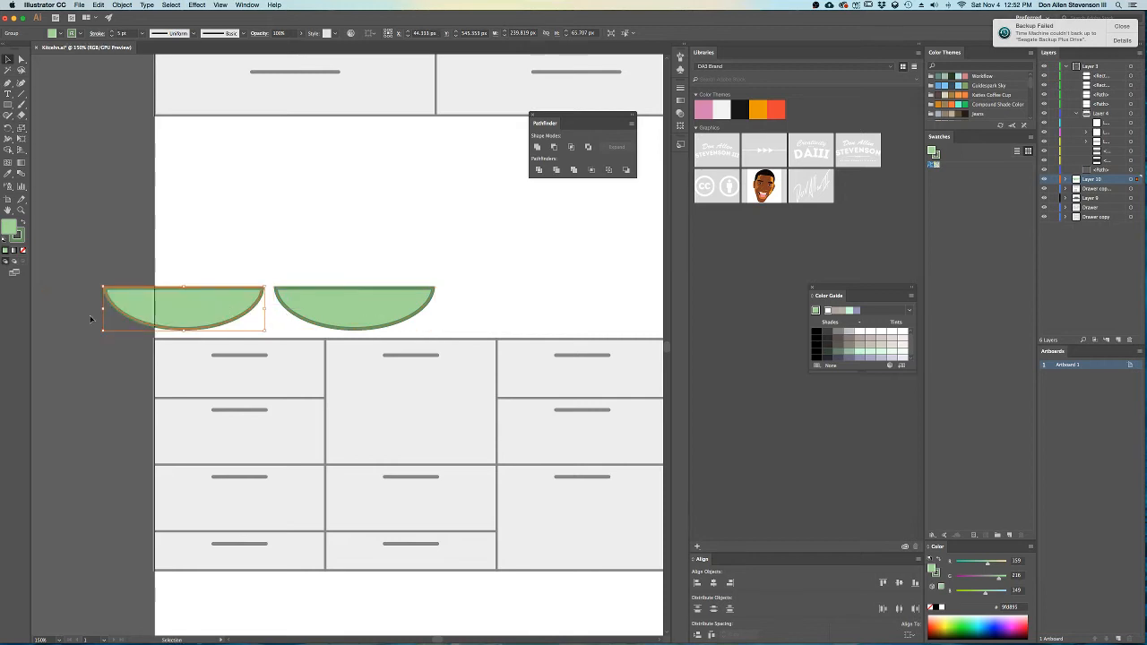
pyautogui.moveTo(105, 308); pyautogui.dragTo(243, 328)
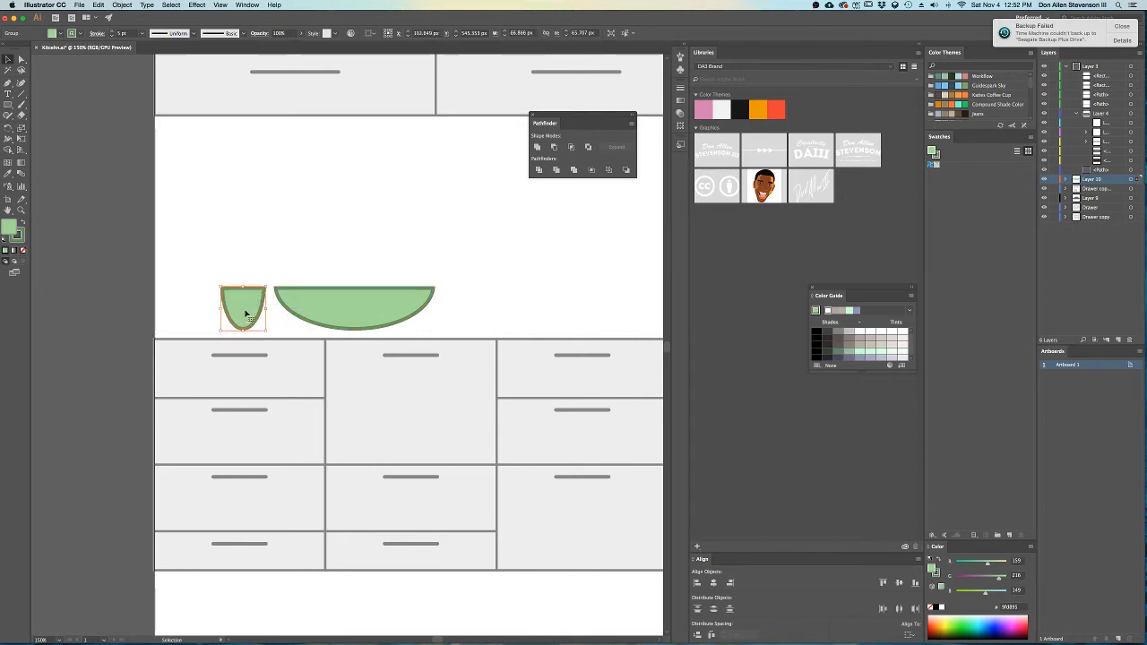
# - Scale the cup down to about 51 by 50 px and place a duplicate of it on its left
pyautogui.press('shift+super+a')
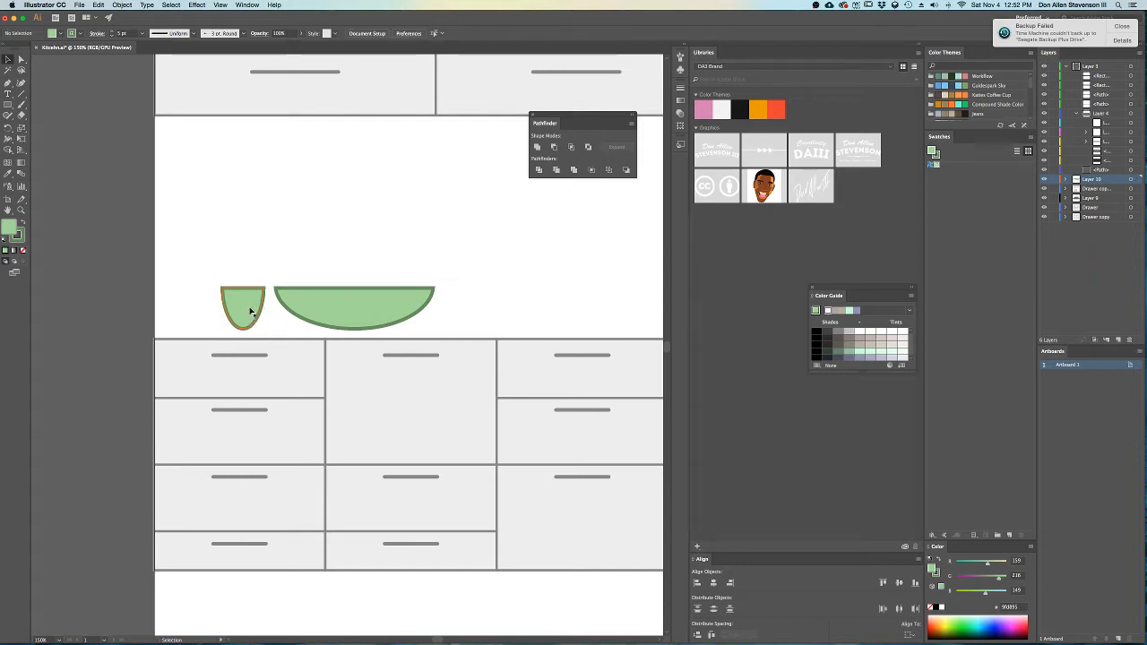
pyautogui.click(253, 309)
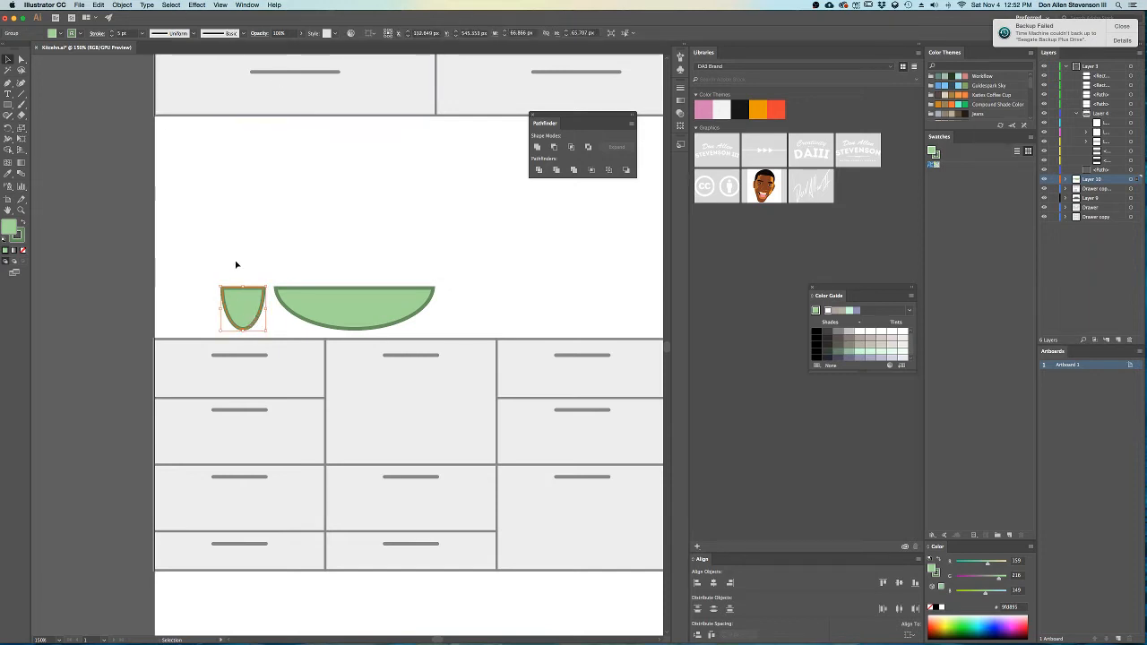
pyautogui.moveTo(265, 288); pyautogui.dragTo(205, 315)
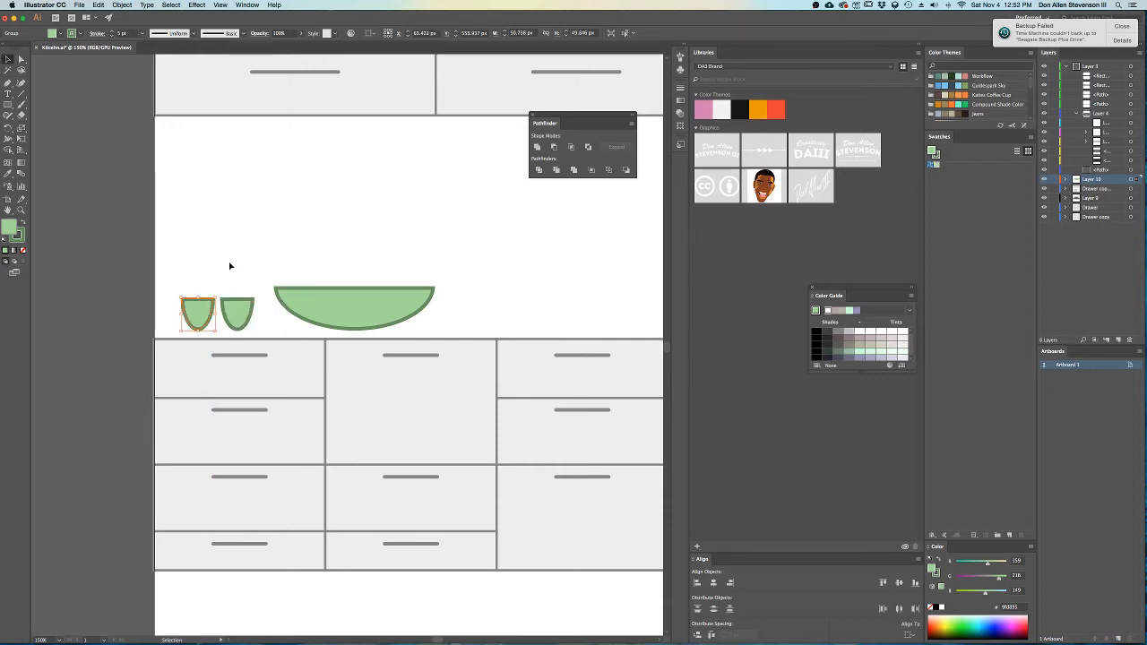
pyautogui.click(242, 268)
pyautogui.press('super+minus')
pyautogui.press('super+minus')
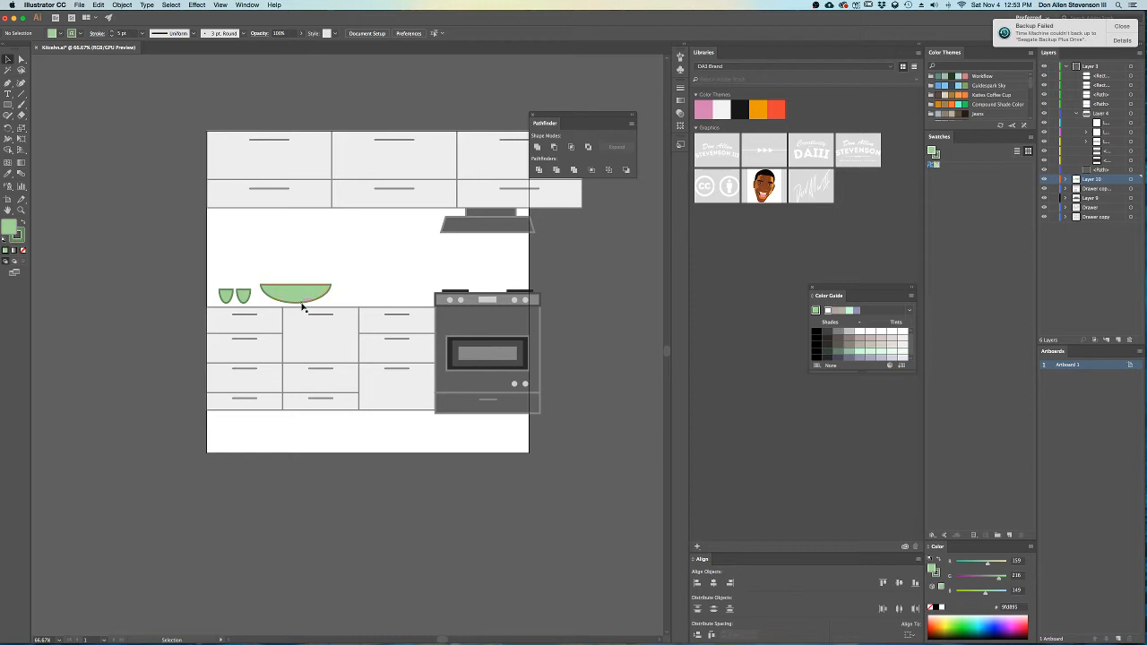
# - Move the bowl and both cups down 10 px together so they rest on the lower cabinets' top edge
pyautogui.scroll(1, 303, 307)
pyautogui.click(287, 286)
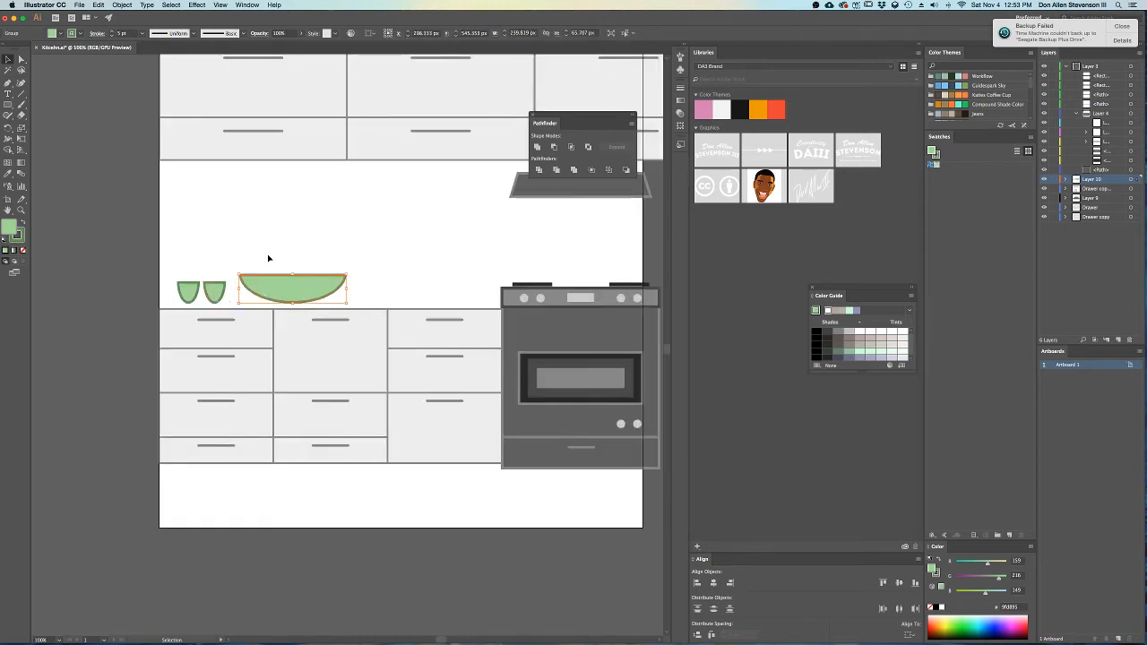
pyautogui.keyDown('shift'); pyautogui.click(215, 293); pyautogui.keyUp('shift')
pyautogui.keyDown('shift'); pyautogui.click(189, 292); pyautogui.keyUp('shift')
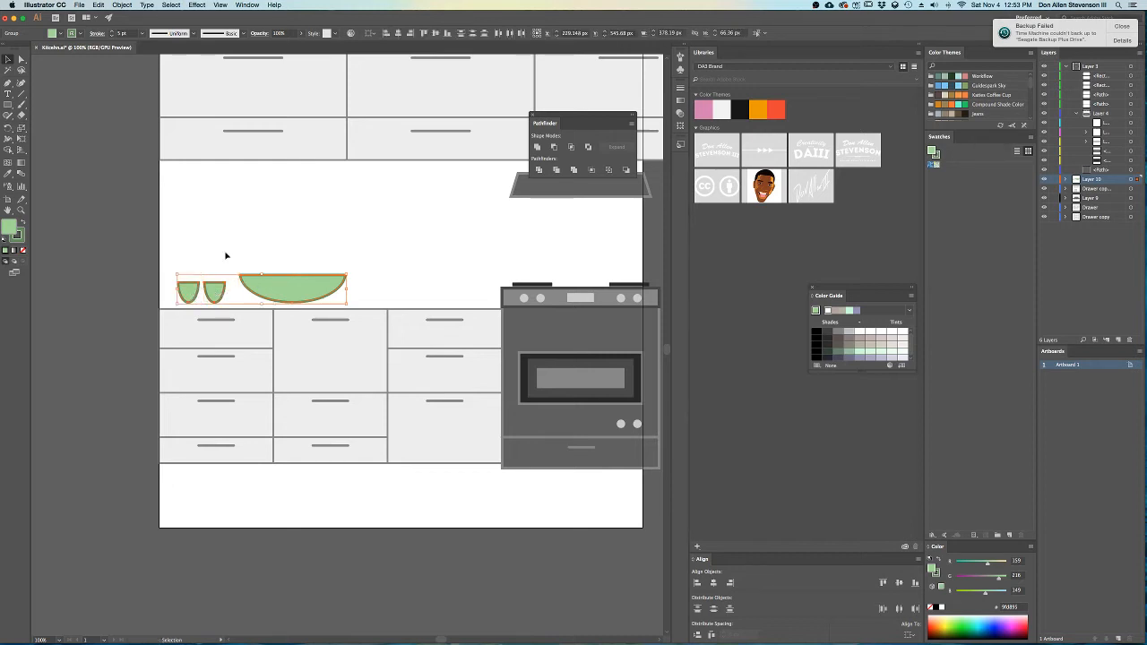
pyautogui.hotkey('shift', 'Down')
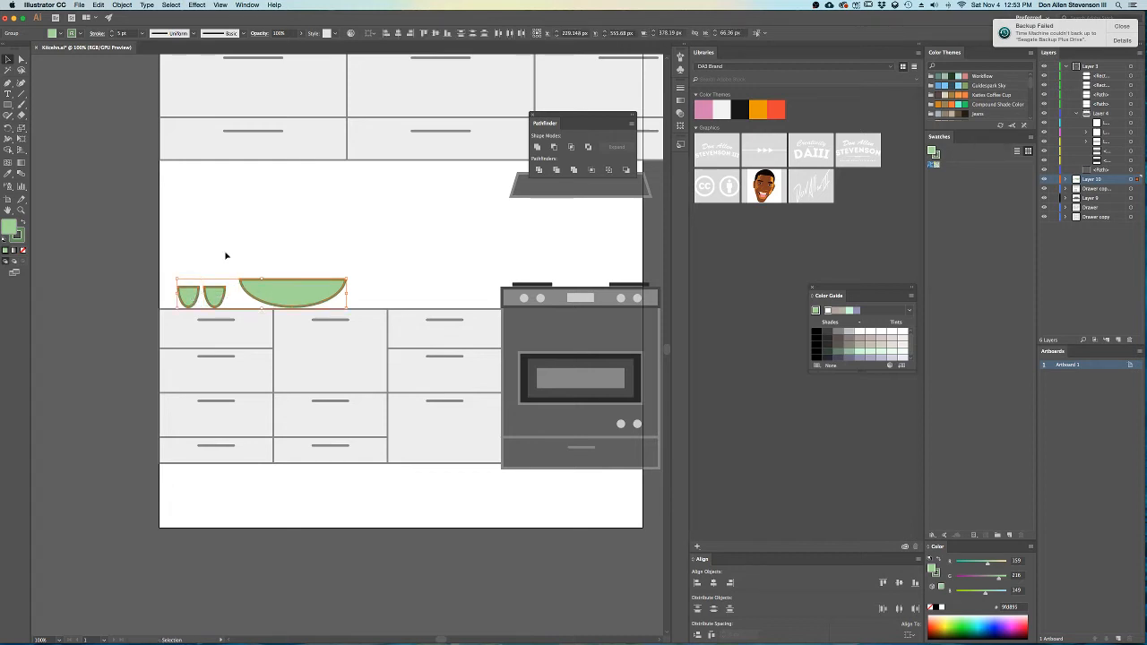
pyautogui.click(404, 249)
# - Delete the two outer upper cabinets and move the remaining one directly above the range hood
pyautogui.press('super+minus')
pyautogui.moveTo(482, 227); pyautogui.dragTo(444, 306)
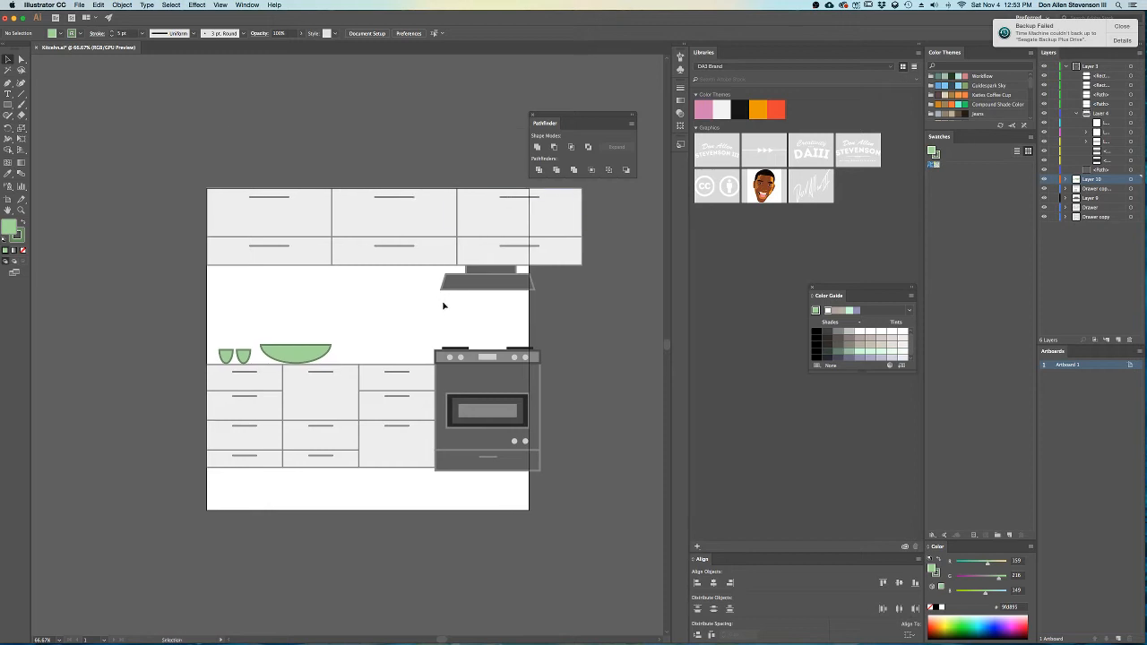
pyautogui.click(301, 257)
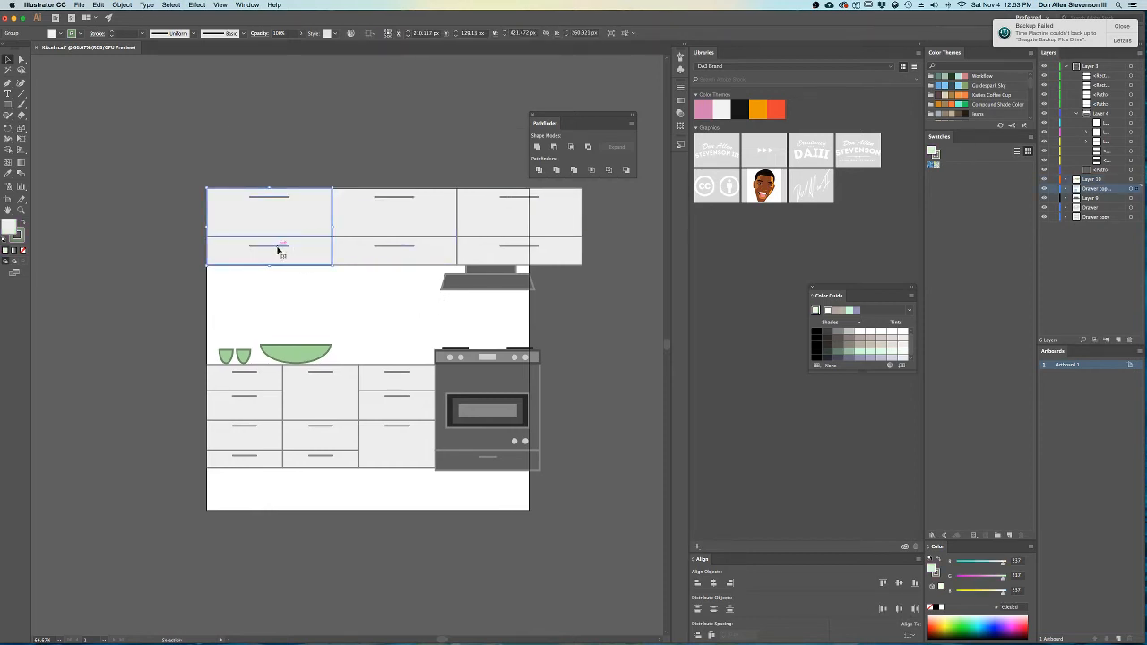
pyautogui.press('Delete')
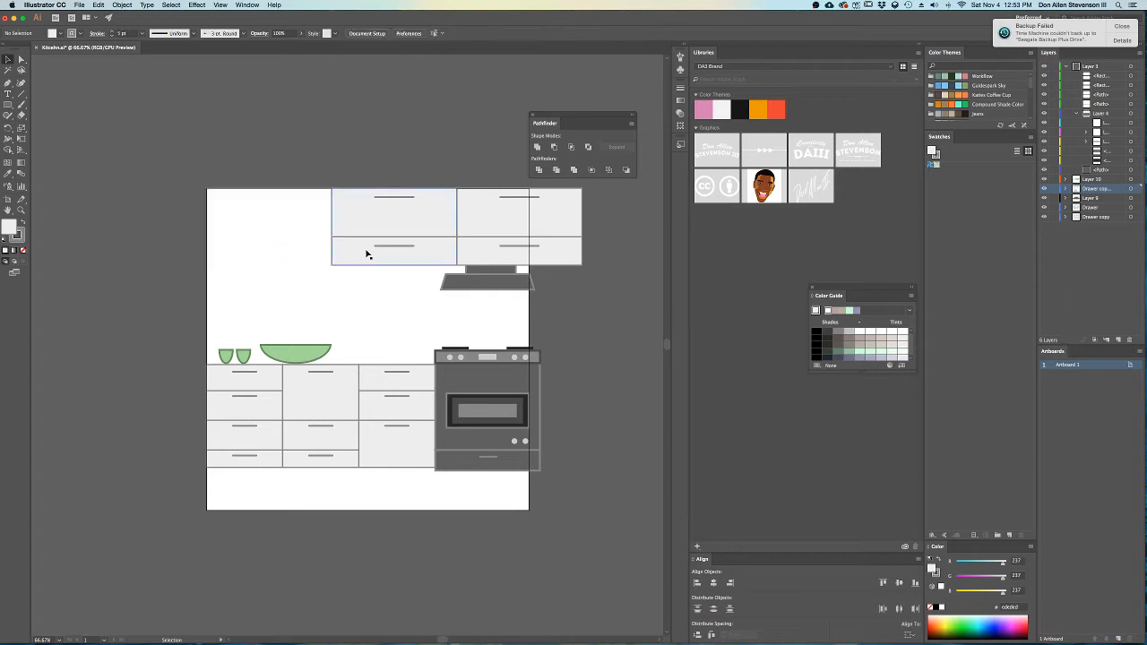
pyautogui.moveTo(551, 250); pyautogui.dragTo(200, 227)
pyautogui.press('Delete')
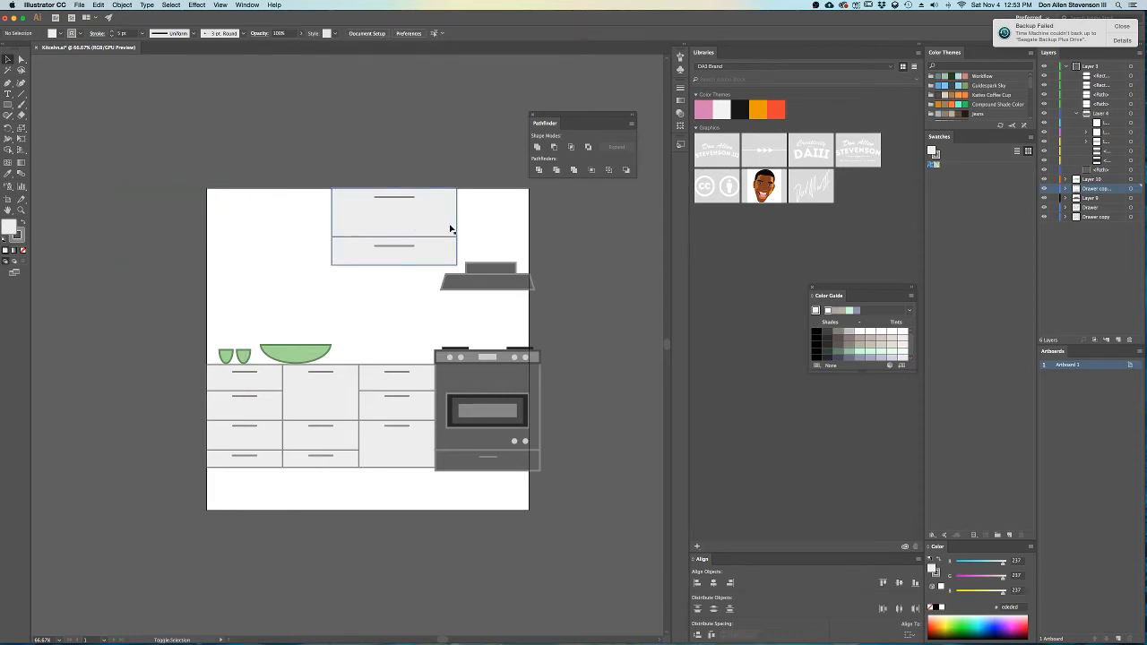
pyautogui.moveTo(442, 232); pyautogui.dragTo(532, 214)
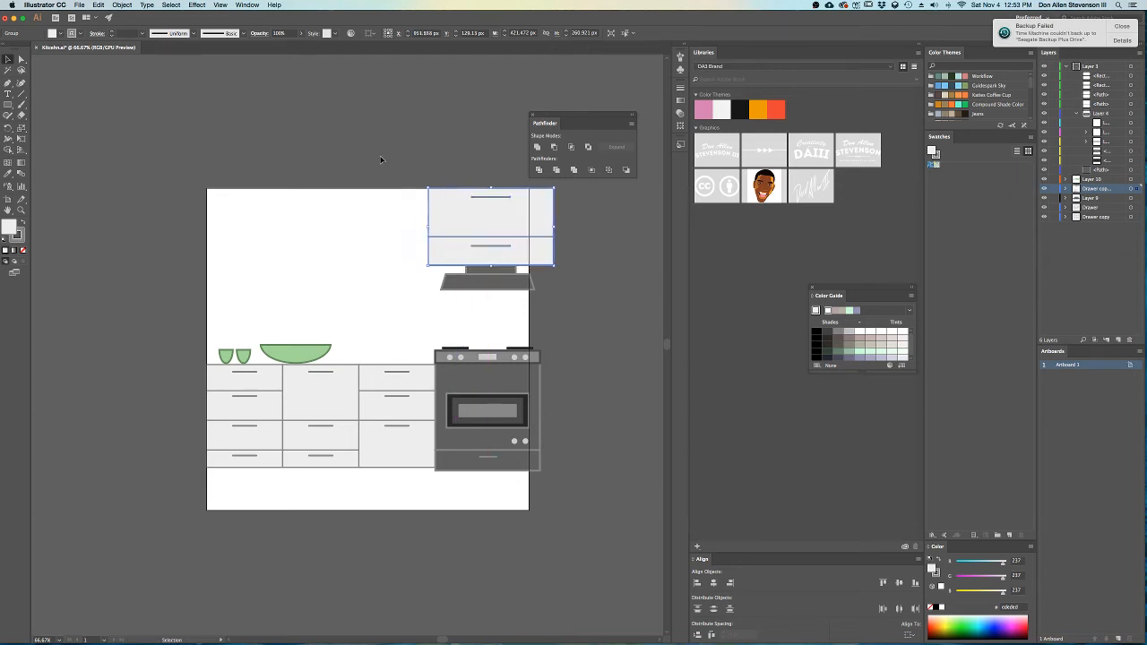
pyautogui.click(382, 158)
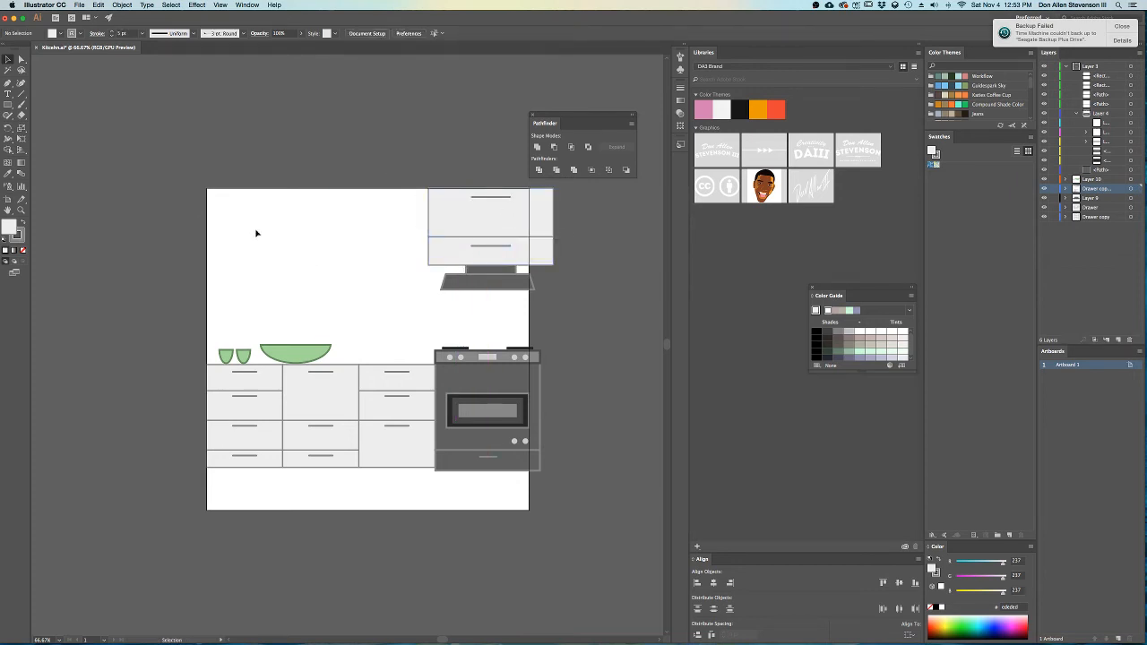
# - Draw a rectangle about 614 by 337 px on a new layer, from the artboard's left edge toward the upper cabinet
pyautogui.click(8, 105)
pyautogui.click(1068, 67)
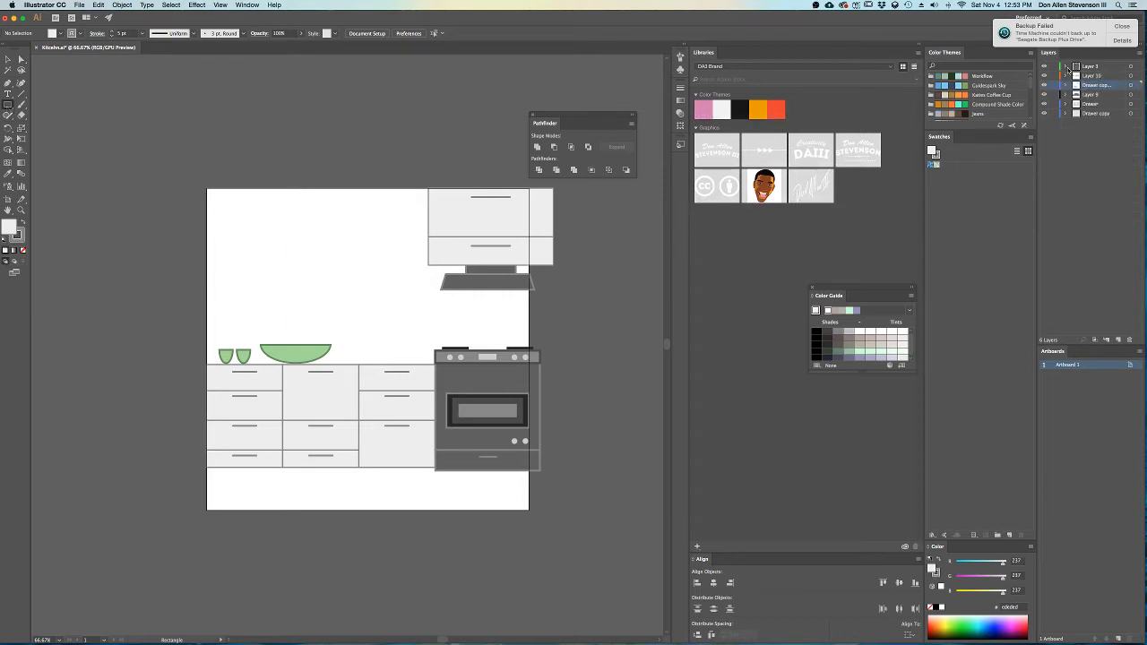
pyautogui.click(1119, 340)
pyautogui.moveTo(207, 198)
pyautogui.mouseDown()
pyautogui.moveTo(329, 269)
pyautogui.moveTo(379, 276)
pyautogui.moveTo(391, 298)
pyautogui.mouseUp()
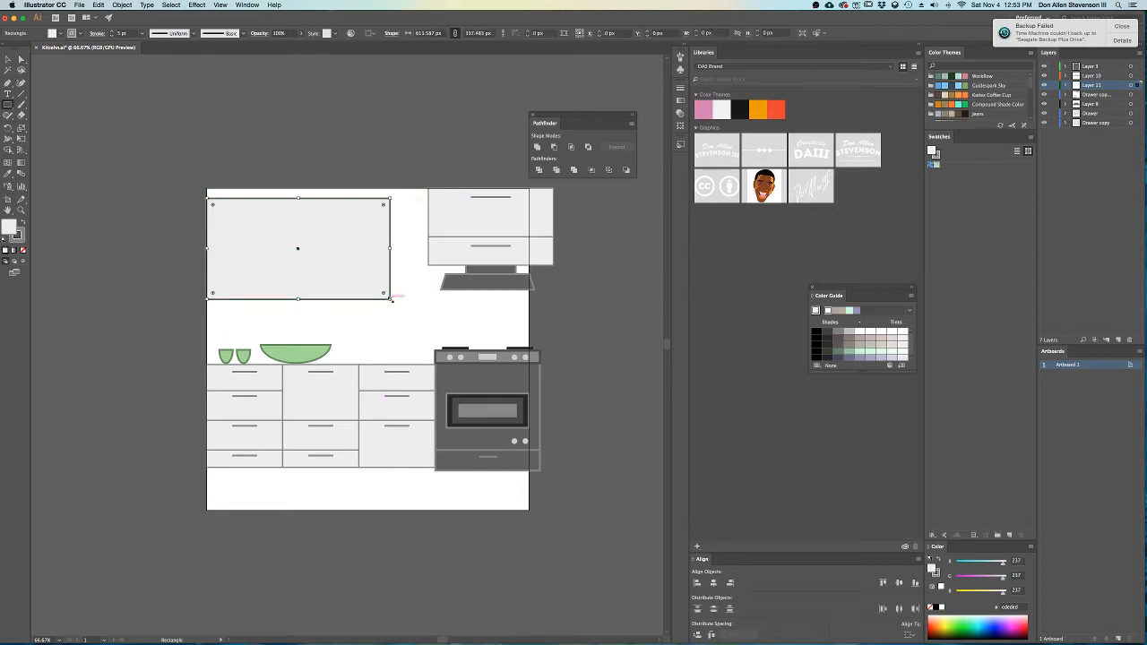
# - Fill the new rectangle with light blue, RGB 132, 223, 244
pyautogui.doubleClick(9, 228)
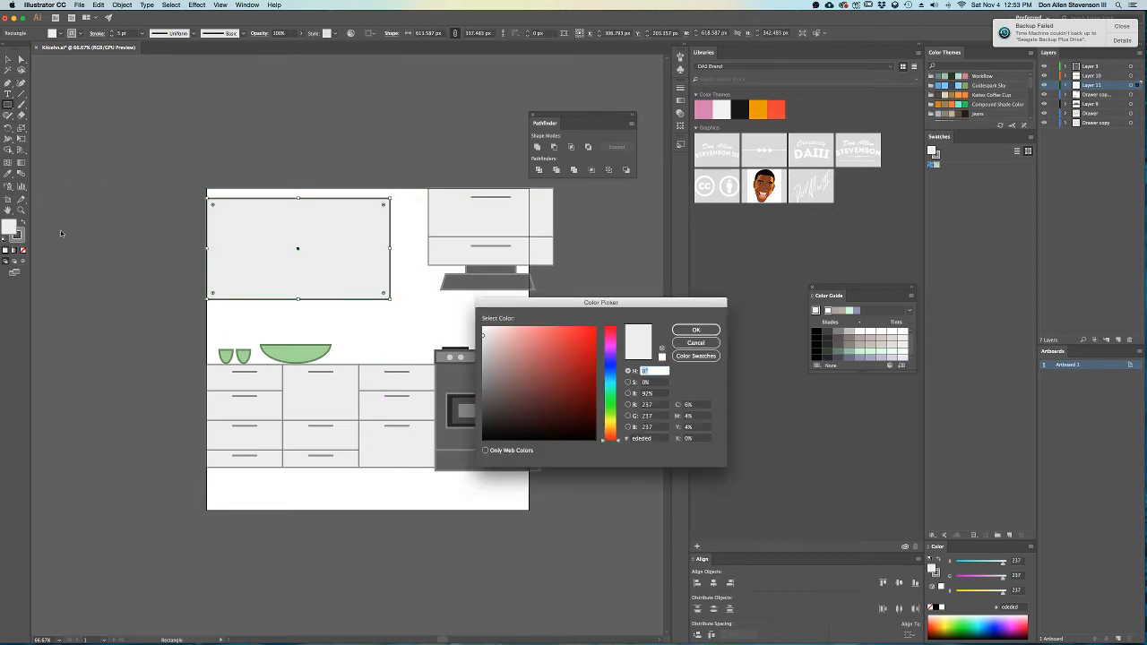
pyautogui.click(611, 380)
pyautogui.click(535, 331)
pyautogui.click(695, 330)
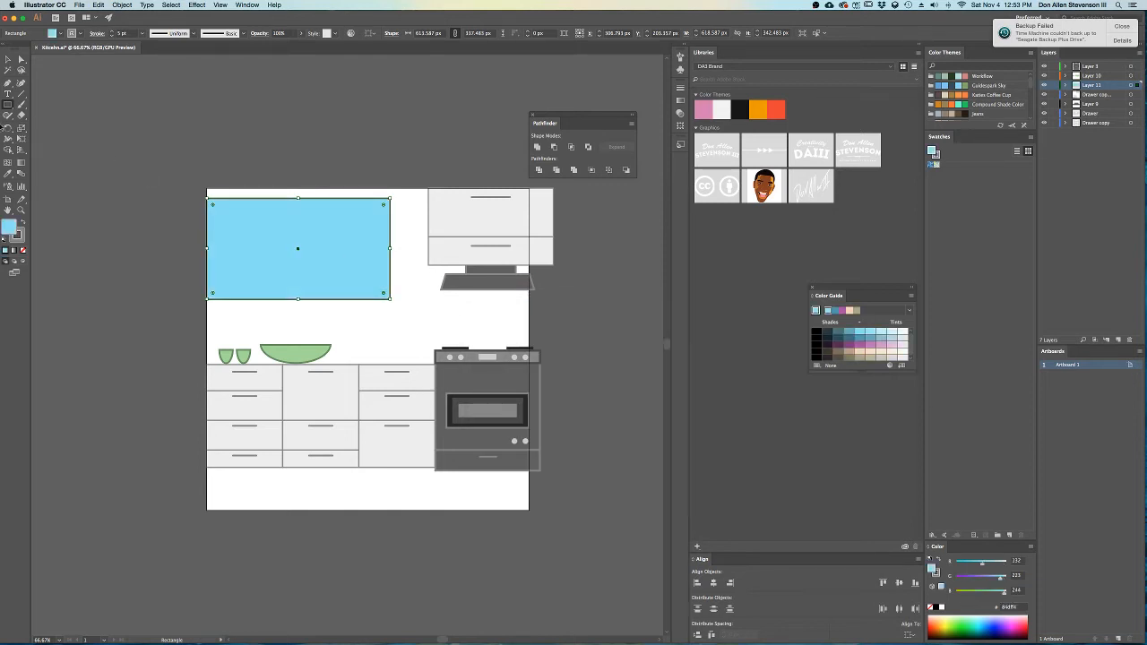
# - Move the light blue rectangle up flush with the artboard's top edge
pyautogui.click(20, 57)
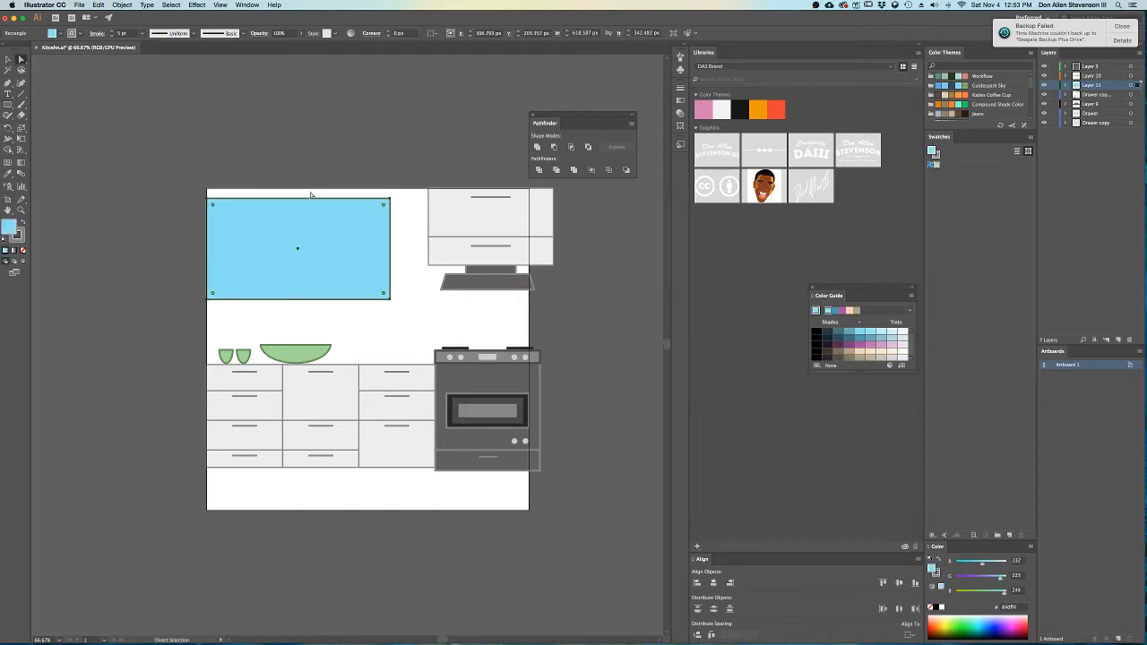
pyautogui.moveTo(327, 278); pyautogui.dragTo(340, 253)
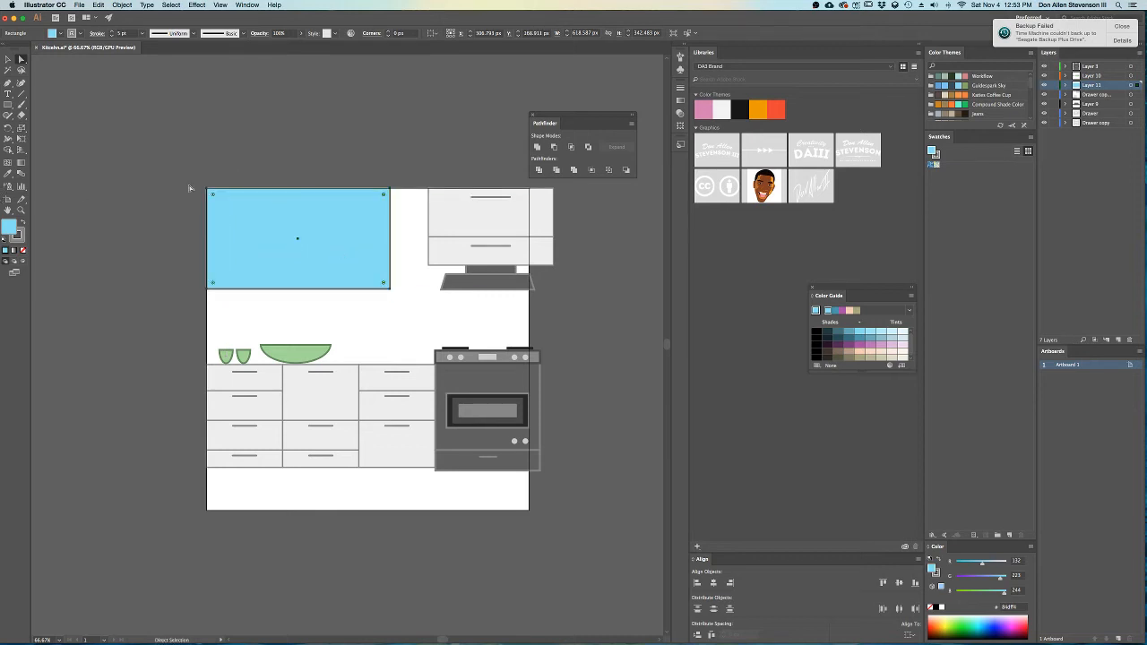
pyautogui.click(152, 165)
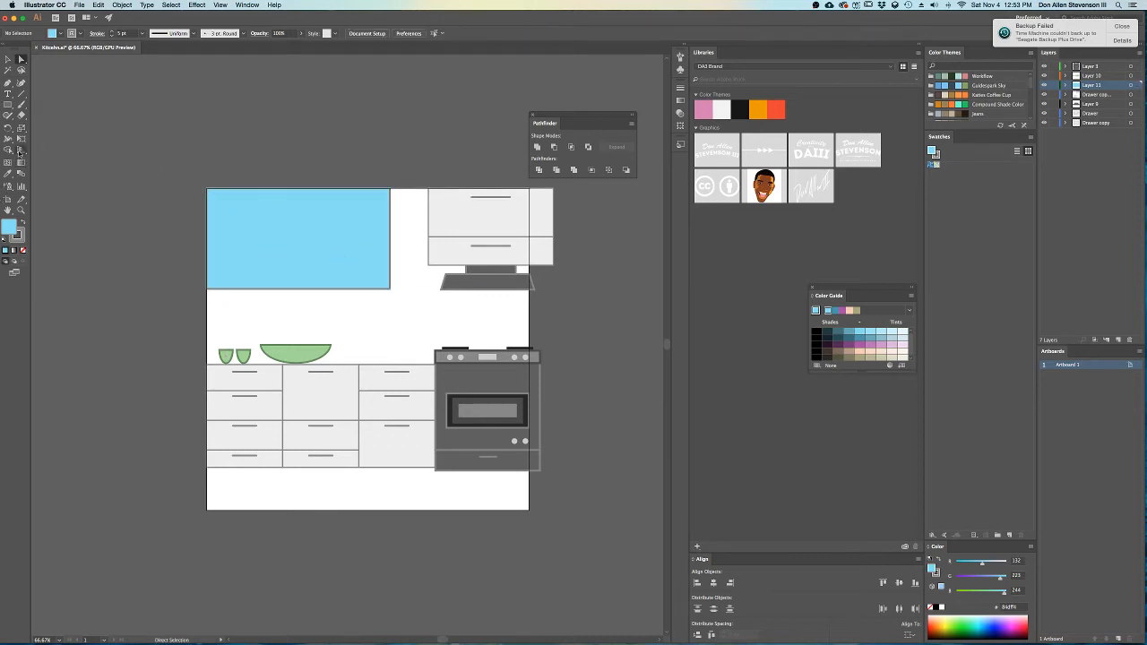
# - Draw a straight horizontal line with the Pen tool across the blue rectangle, from outside the artboard to the rectangle's right edge
pyautogui.click(8, 84)
pyautogui.click(144, 232)
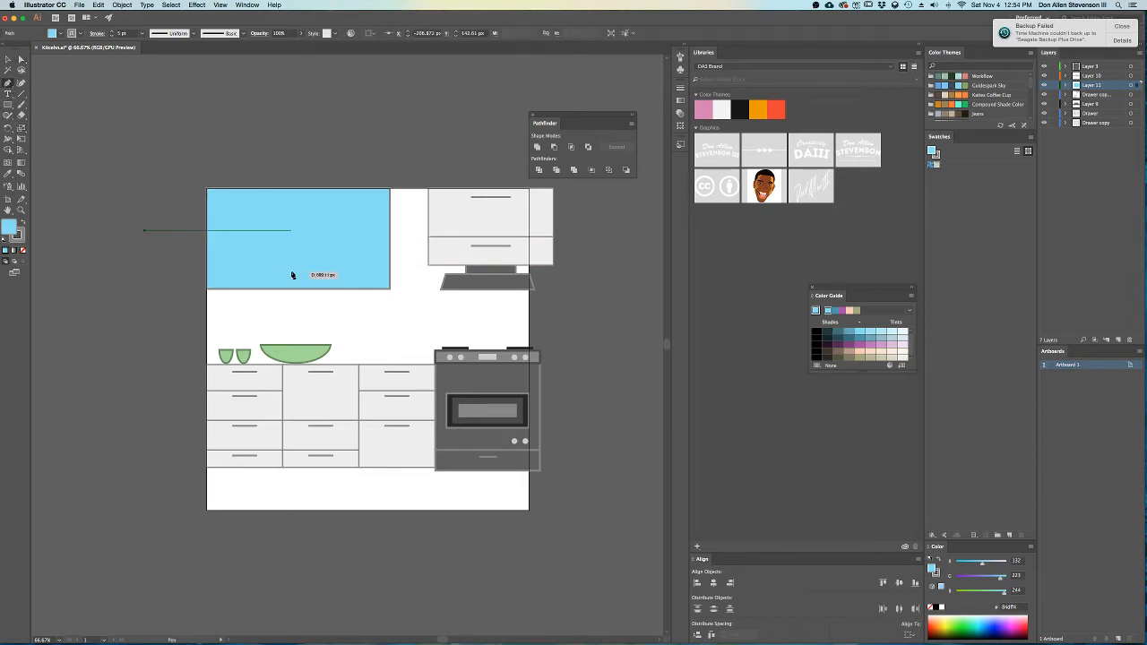
pyautogui.keyDown('shift'); pyautogui.click(392, 288); pyautogui.keyUp('shift')
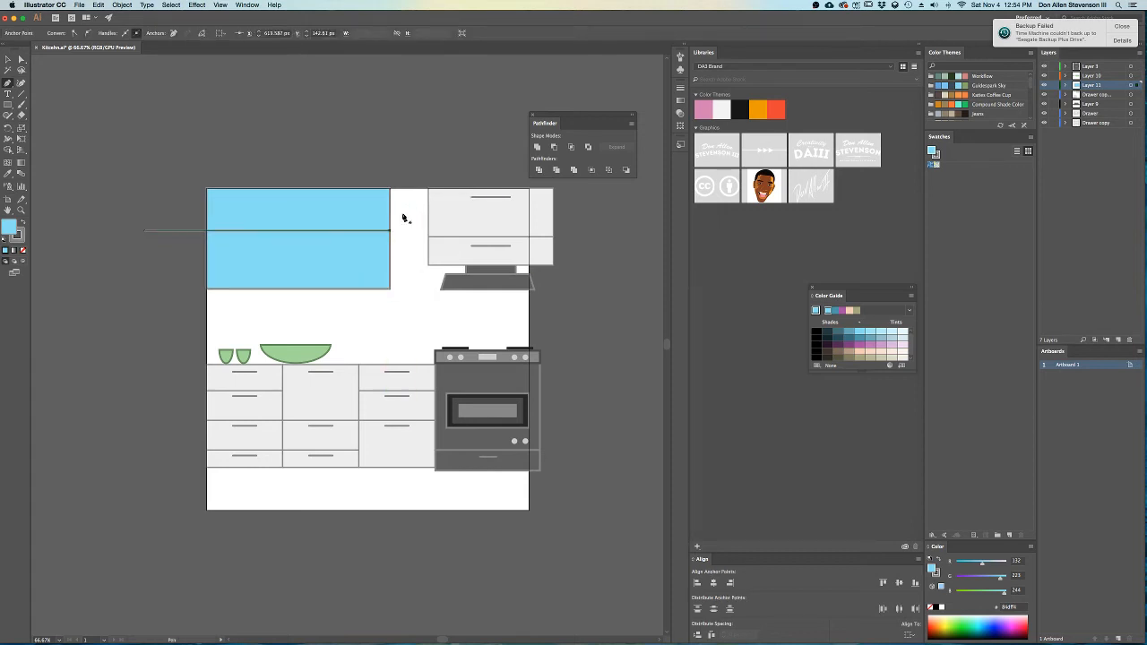
pyautogui.press('a')
pyautogui.click(333, 144)
# - Narrow the application window to uncover the live chat beside it
pyautogui.click(352, 262)
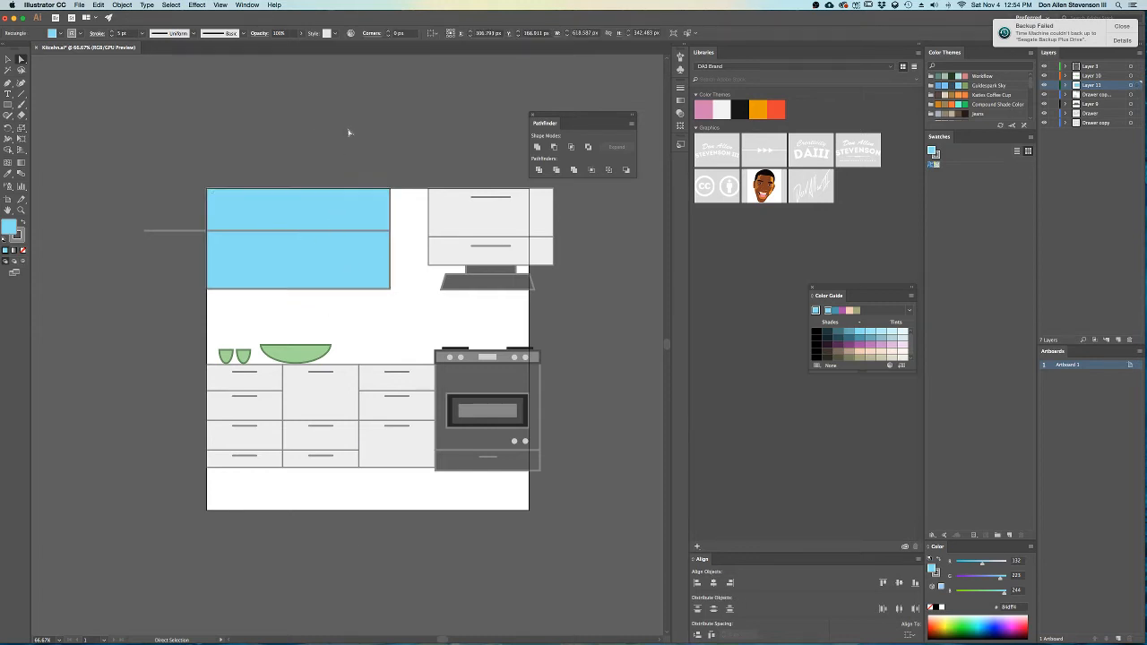
pyautogui.moveTo(1144, 203); pyautogui.dragTo(937, 212)
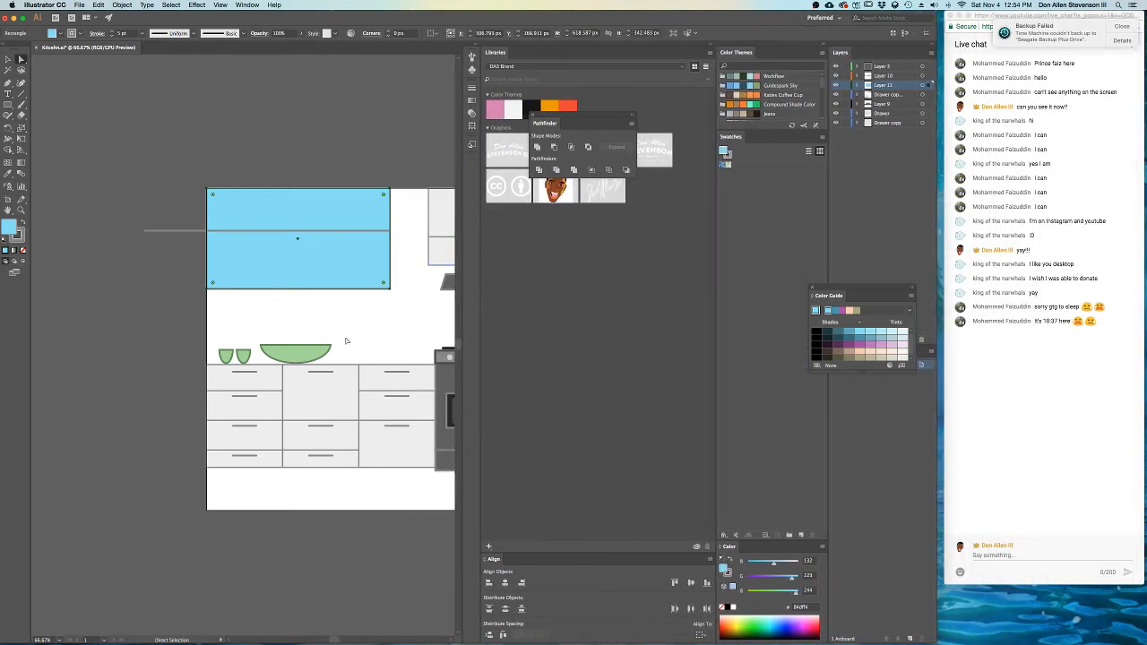
pyautogui.hscroll(5, 269, 323)
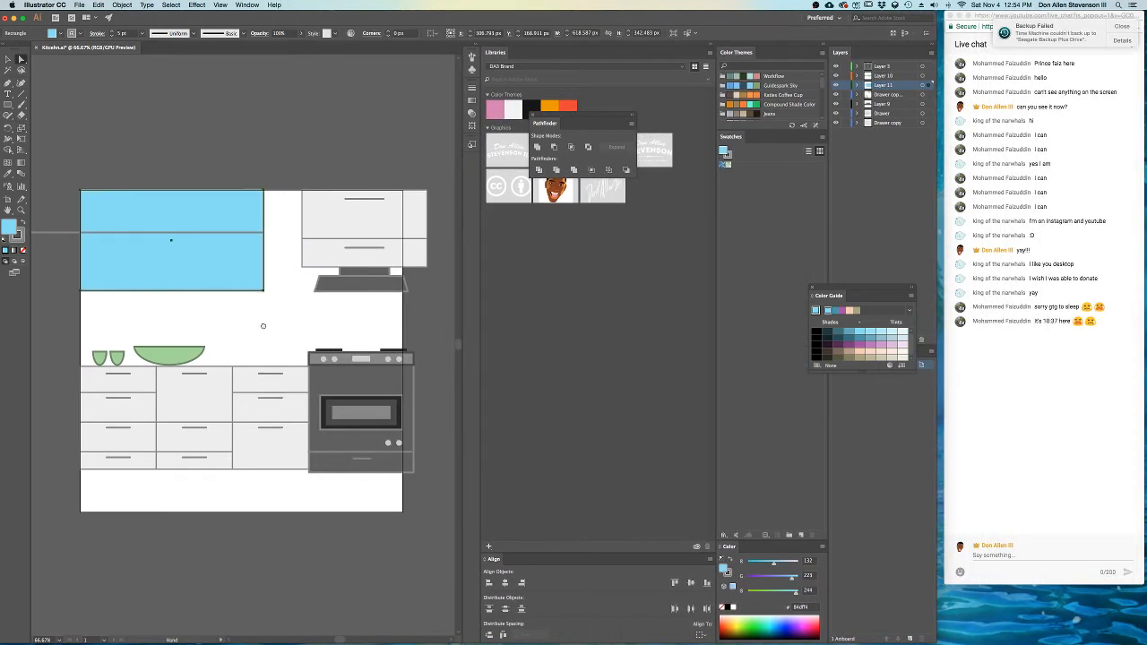
# - Duplicate the light blue rectangle upward so the copy covers only the window's top strip, and fill it with light grey, RGB 247, 247, 247
pyautogui.click(251, 114)
pyautogui.click(215, 255)
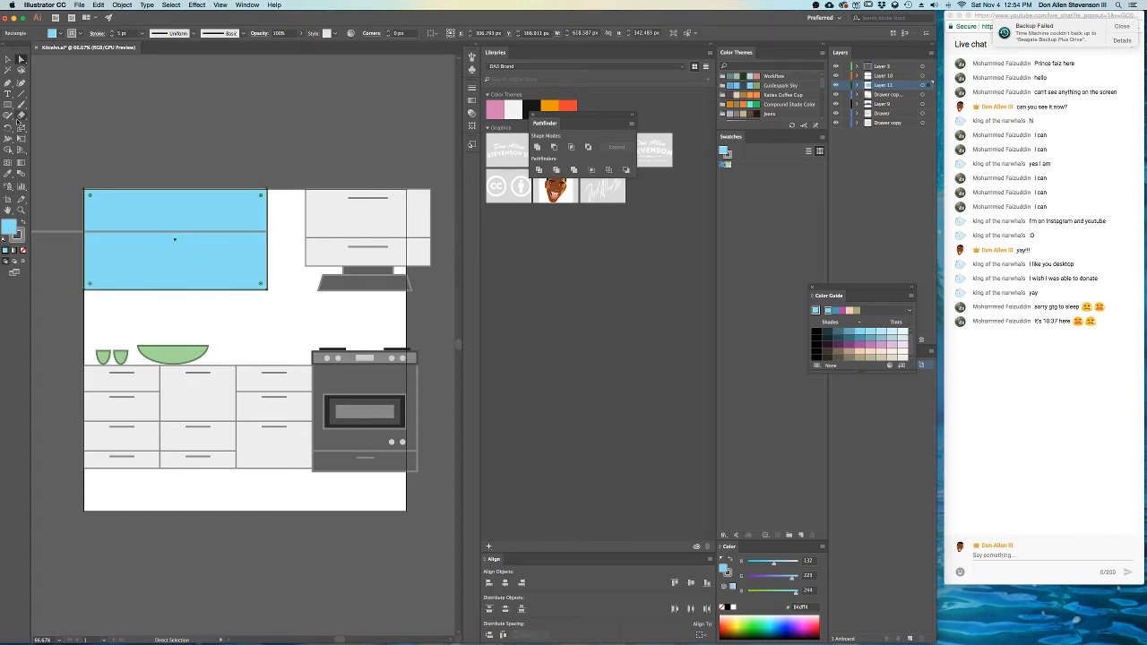
pyautogui.moveTo(185, 224); pyautogui.dragTo(188, 150)
pyautogui.doubleClick(8, 229)
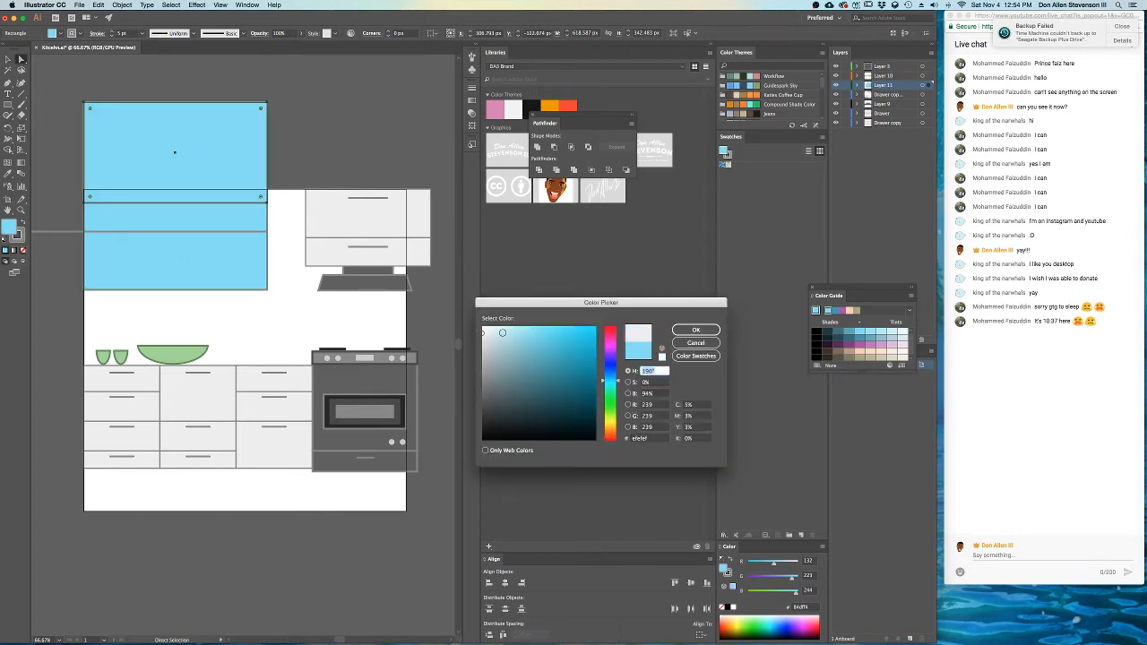
pyautogui.moveTo(483, 335); pyautogui.dragTo(477, 329)
pyautogui.click(690, 334)
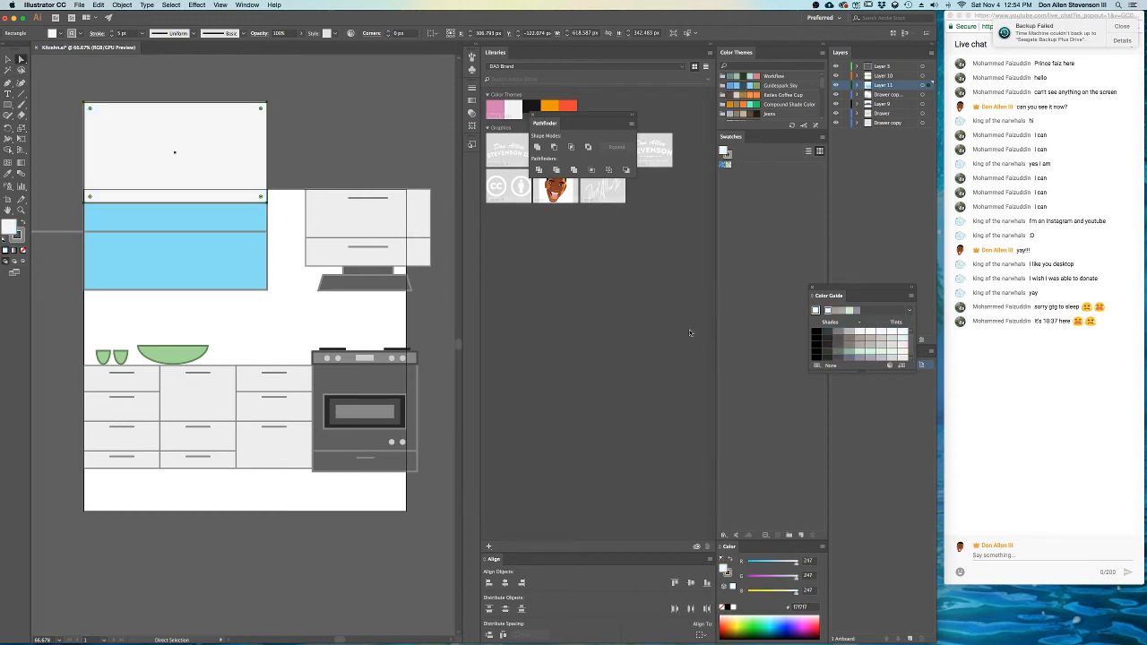
# - Shorten the light grey rectangle to a strip about 46 px tall at the window's top edge, and copy it to the bottom edge
pyautogui.click(8, 59)
pyautogui.moveTo(176, 104); pyautogui.dragTo(180, 281)
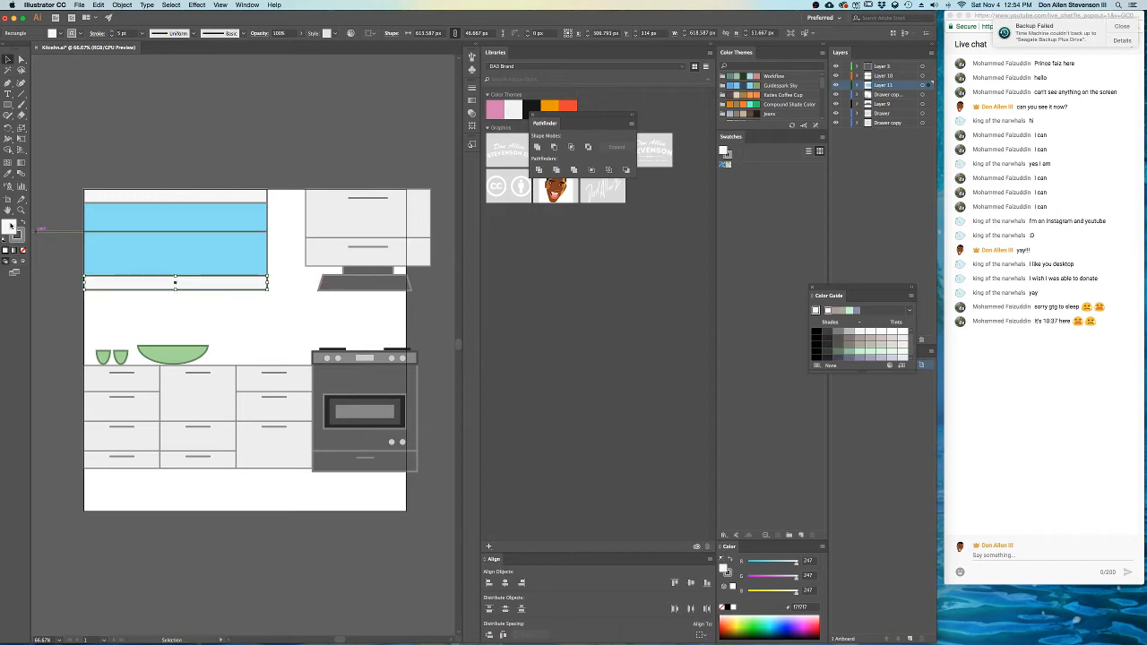
pyautogui.doubleClick(11, 226)
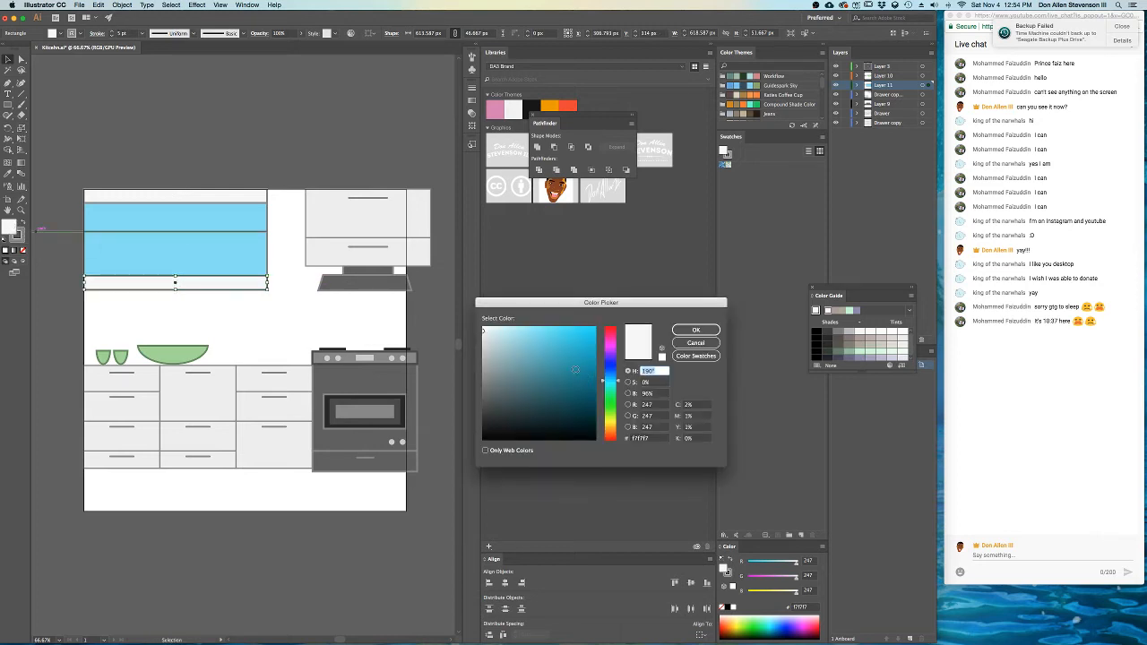
pyautogui.click(696, 330)
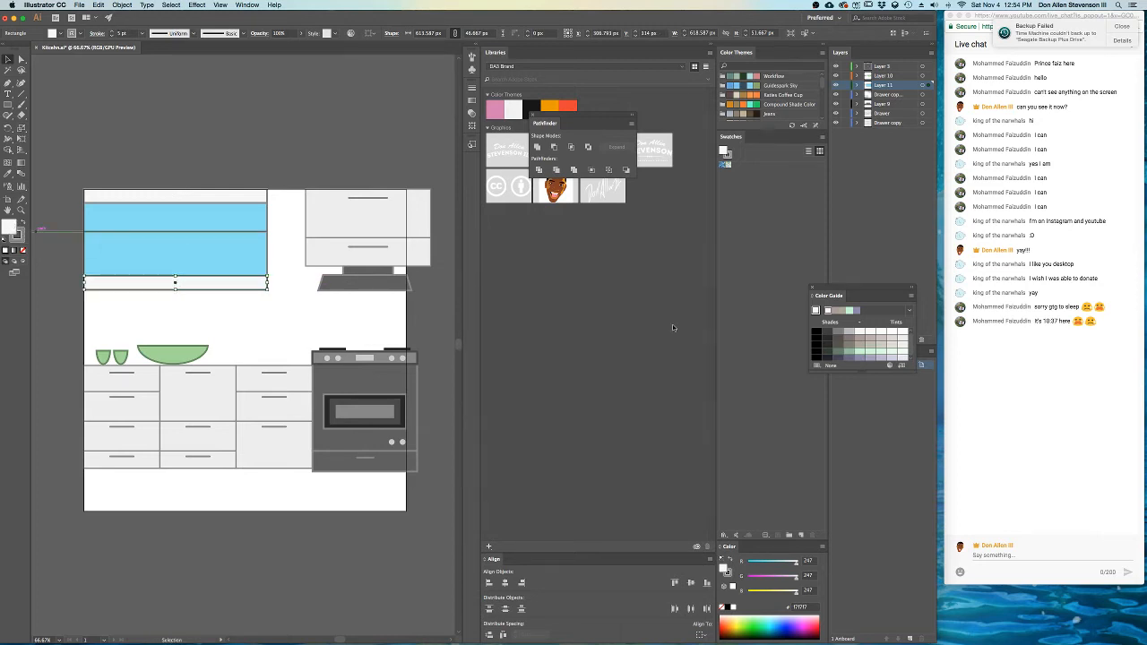
# - Shorten the window's horizontal line so it starts at the blue rectangle's left edge
pyautogui.click(223, 126)
pyautogui.hscroll(-5, 125, 192)
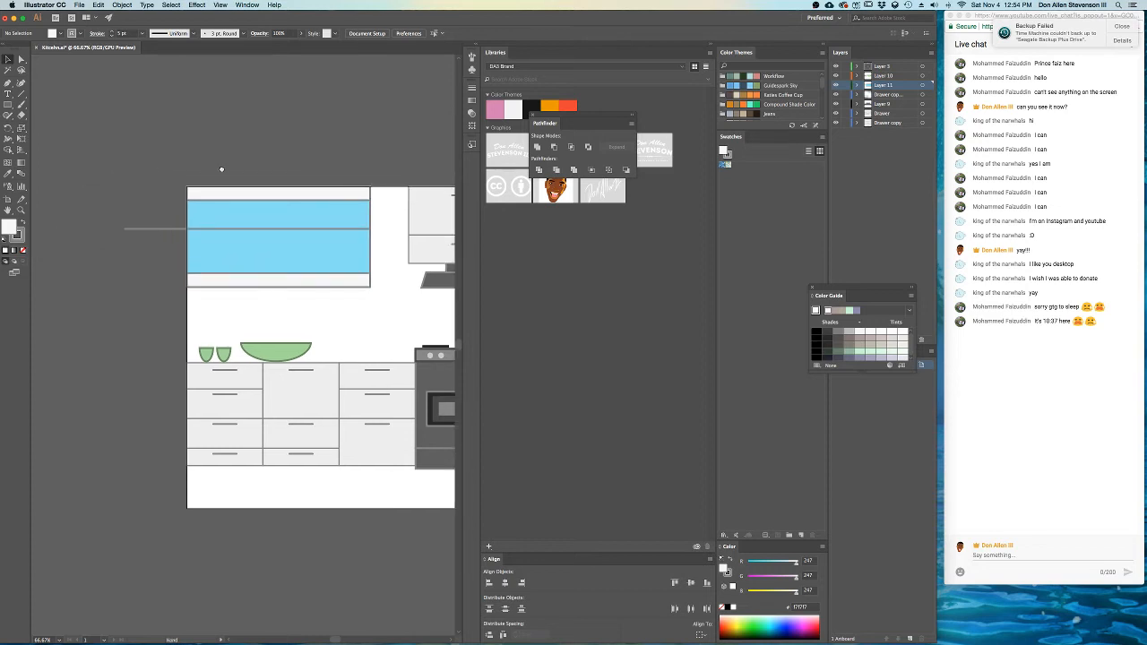
pyautogui.click(130, 230)
pyautogui.moveTo(123, 230); pyautogui.dragTo(187, 230)
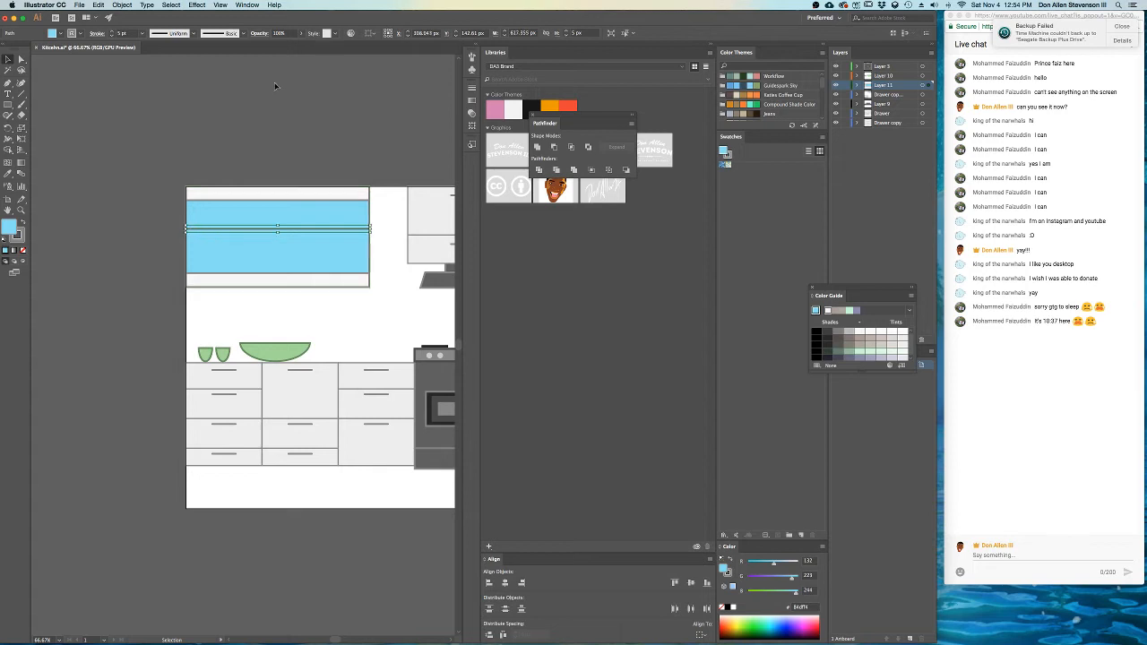
pyautogui.click(277, 87)
# - Scale the whole window down proportionally to about 490 px wide, keeping its top-left corner at the artboard's corner
pyautogui.moveTo(294, 135); pyautogui.dragTo(239, 120)
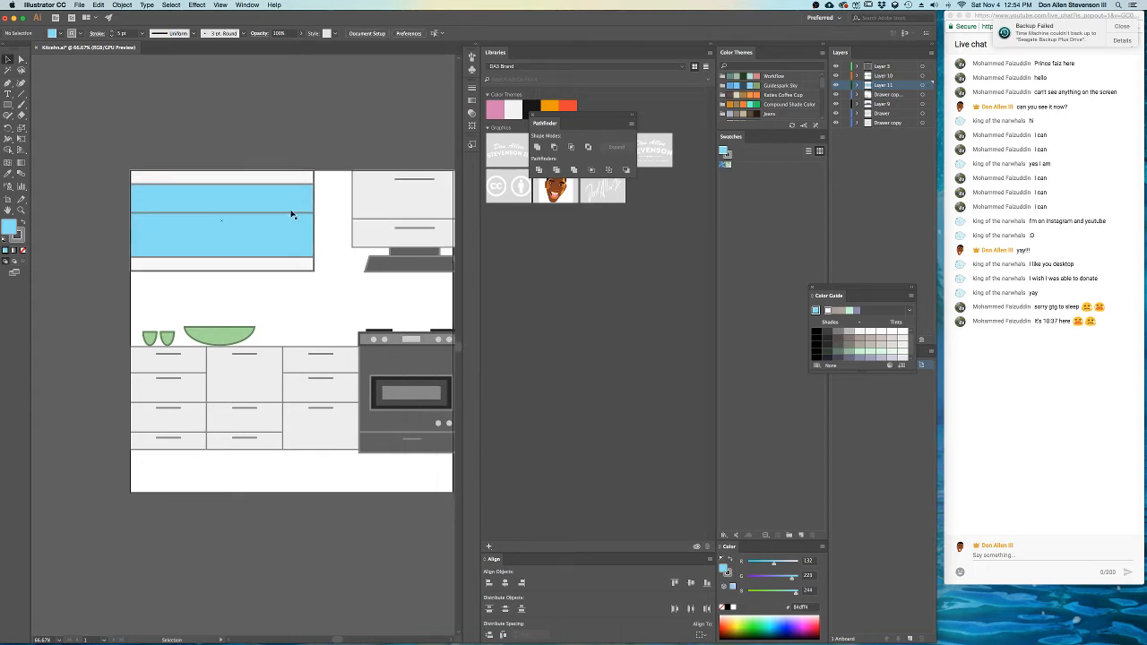
pyautogui.hscroll(3, 318, 251)
pyautogui.scroll(-1, 308, 265)
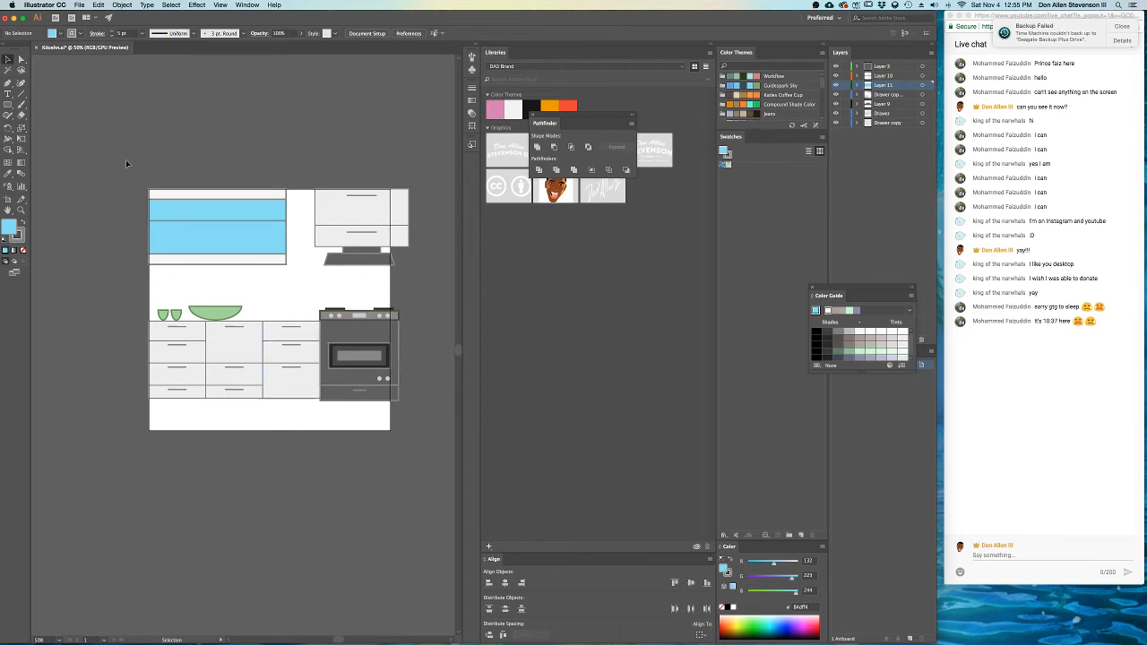
pyautogui.moveTo(125, 163); pyautogui.dragTo(257, 248)
pyautogui.click(279, 265)
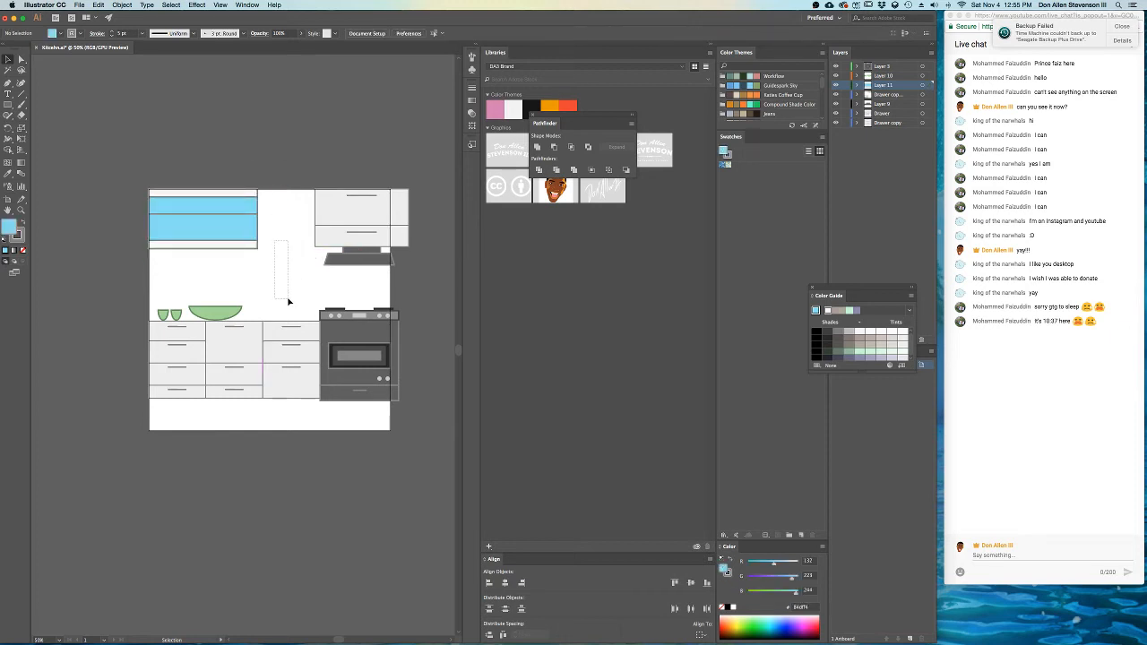
# - Move the whole window left across the artboard edge until its right side lines up with the first drawer column
pyautogui.moveTo(283, 278); pyautogui.dragTo(147, 182)
pyautogui.moveTo(214, 229); pyautogui.dragTo(162, 230)
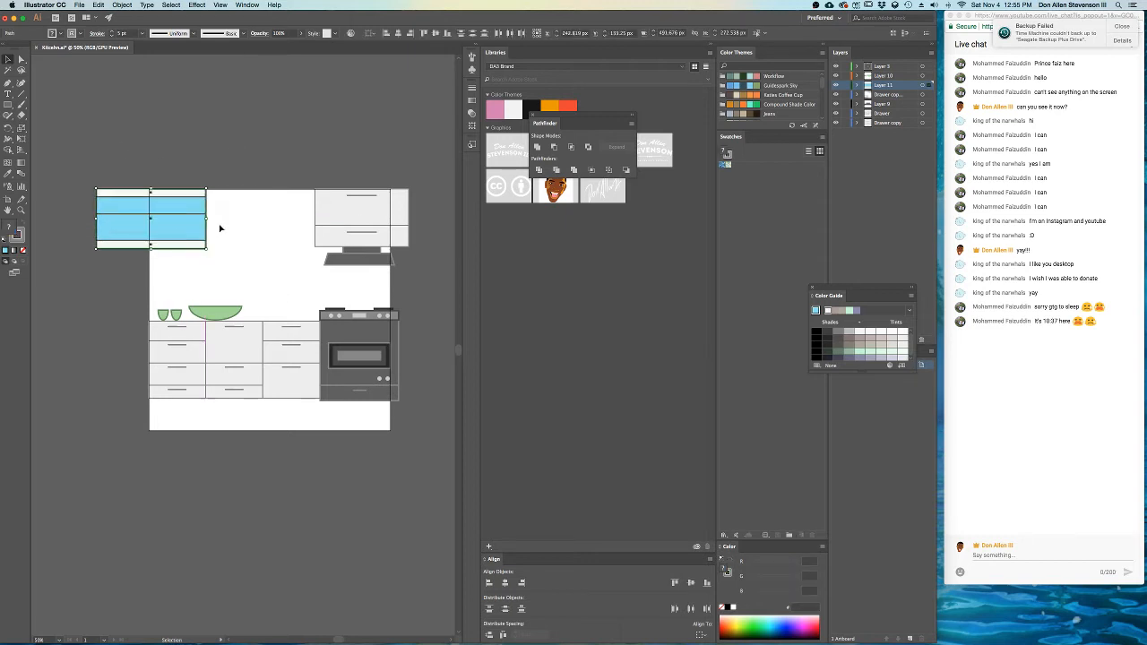
pyautogui.click(251, 228)
# - Collapse the Color Guide and add a new layer directly above the window's layer
pyautogui.scroll(2, 251, 227)
pyautogui.hscroll(-2, 249, 226)
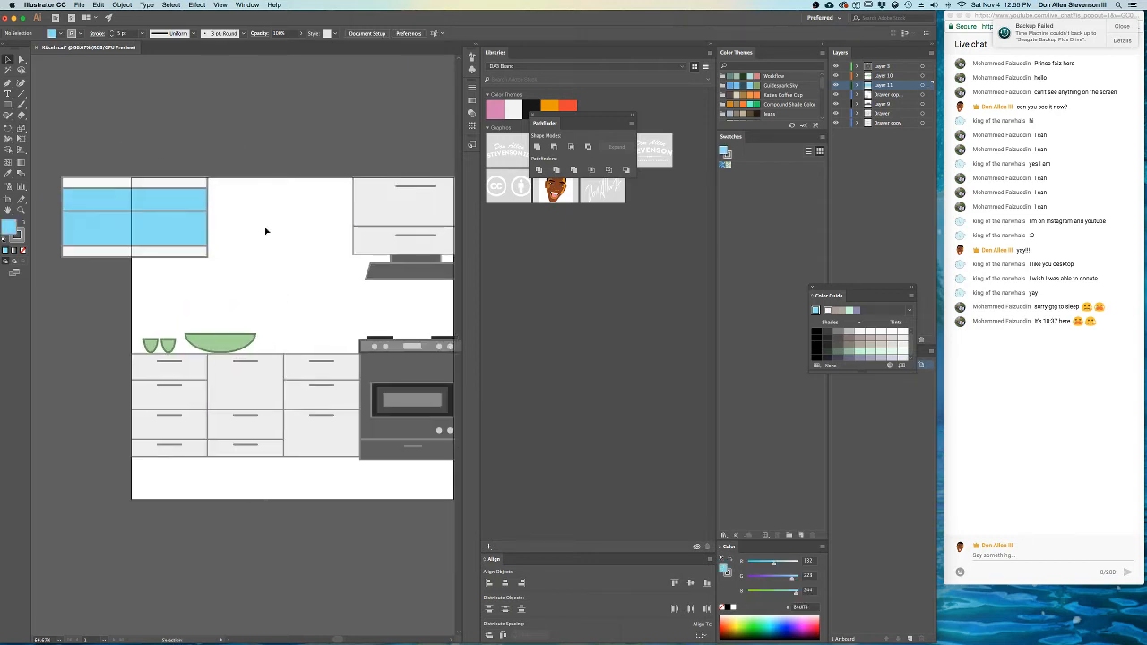
pyautogui.hscroll(2, 266, 241)
pyautogui.scroll(-1, 267, 241)
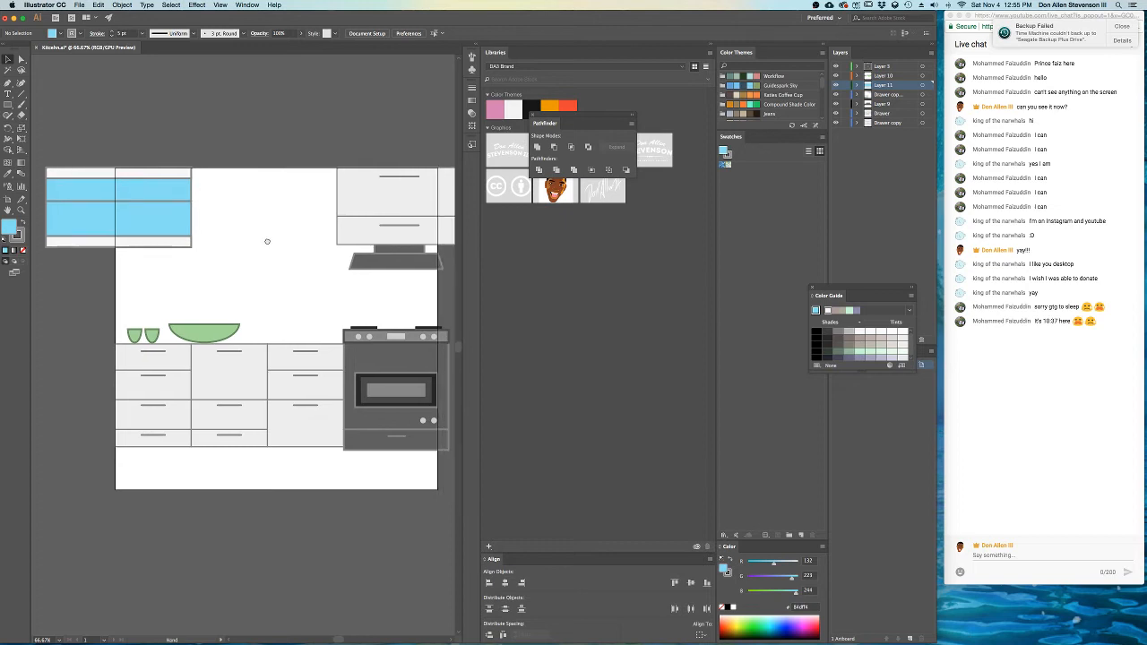
pyautogui.scroll(1, 254, 228)
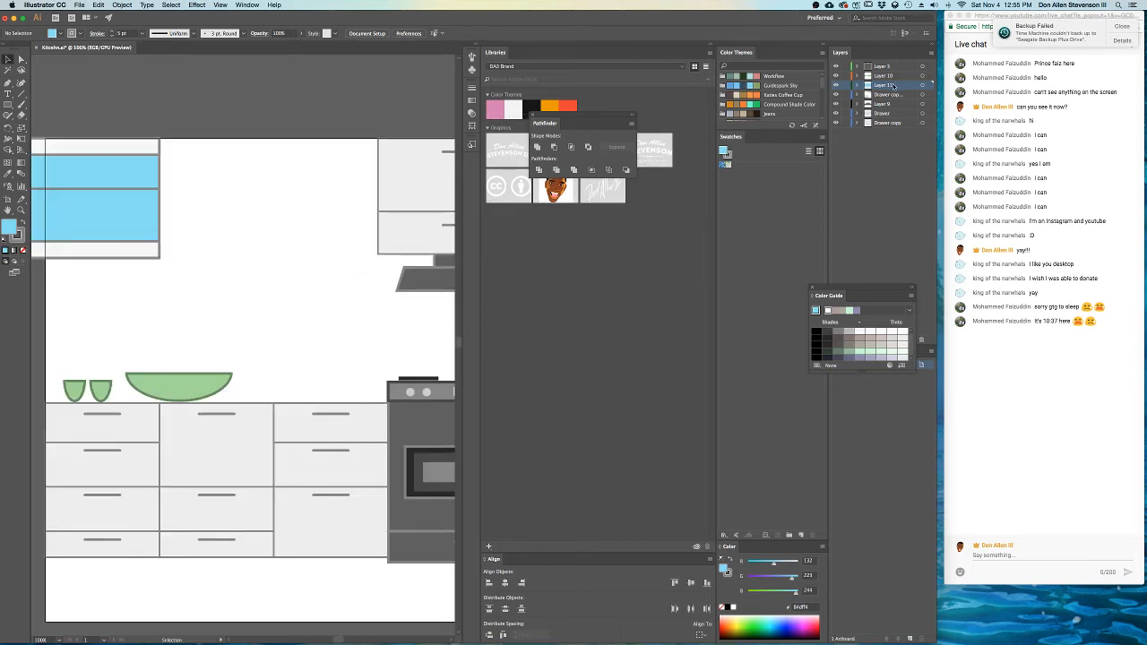
pyautogui.click(909, 289)
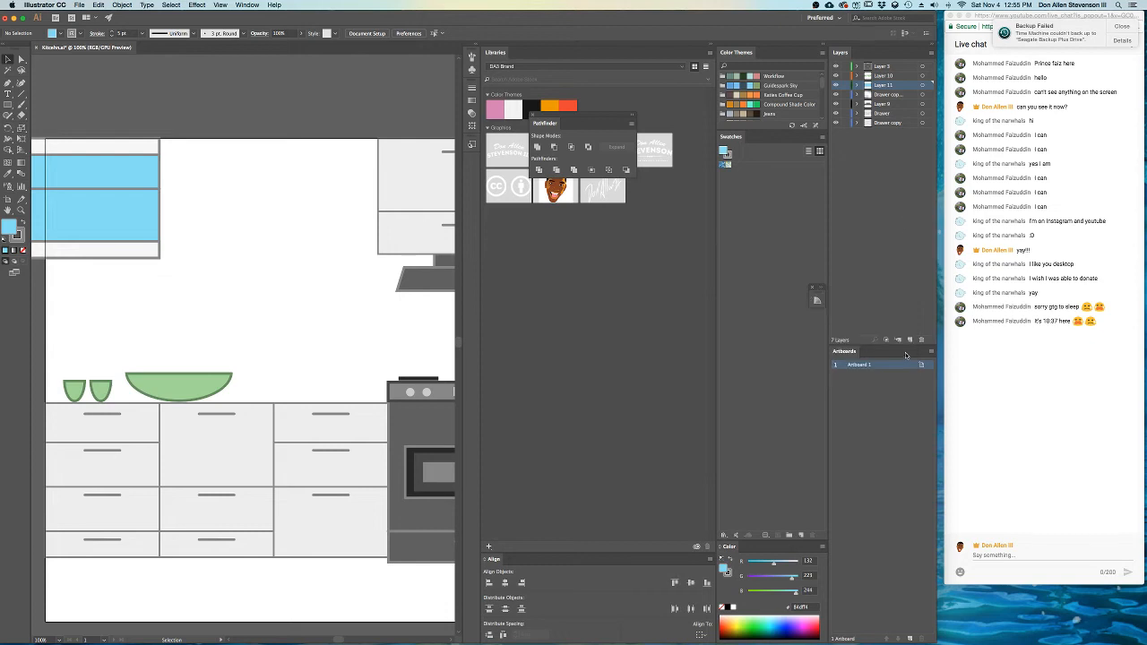
pyautogui.click(910, 340)
# - Draw a circle about 148 px in diameter between the window and range hood, filled with dark grey, RGB 45, 45, 45
pyautogui.moveTo(8, 104); pyautogui.dragTo(45, 124)
pyautogui.doubleClick(9, 231)
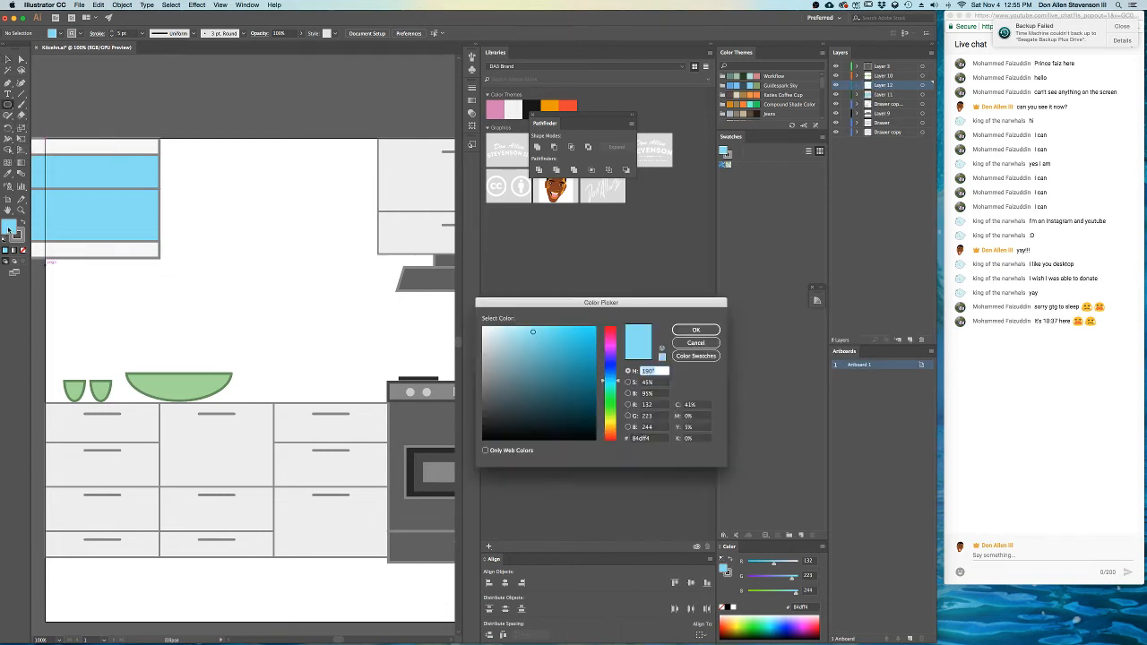
pyautogui.moveTo(520, 431); pyautogui.dragTo(479, 417)
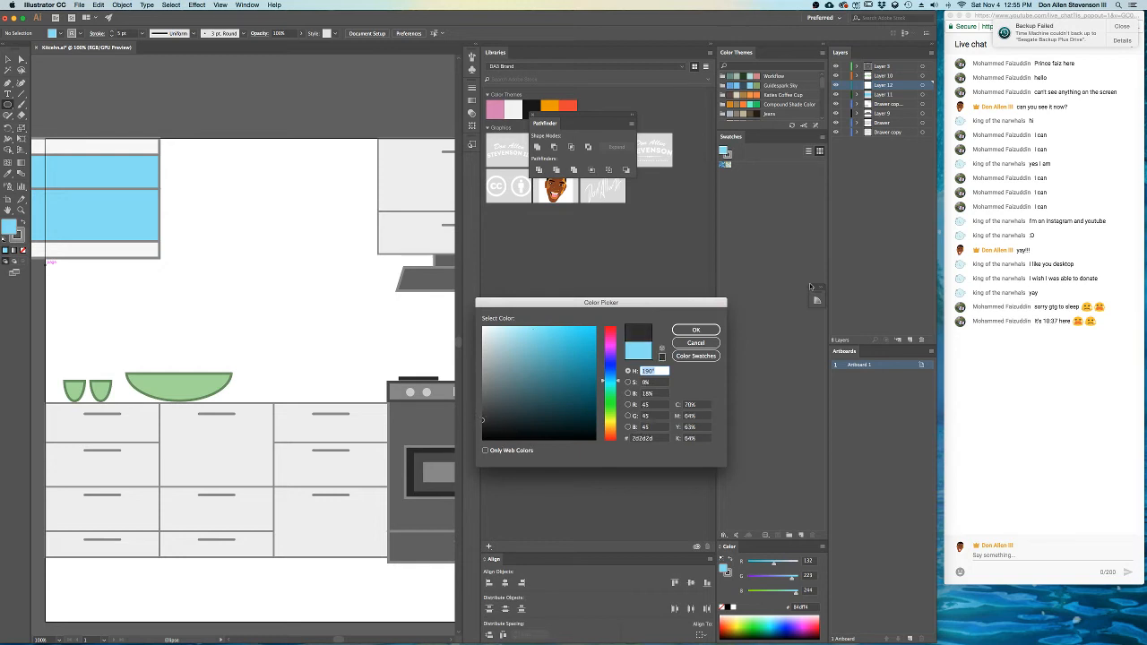
pyautogui.click(696, 330)
pyautogui.moveTo(235, 251); pyautogui.dragTo(273, 316)
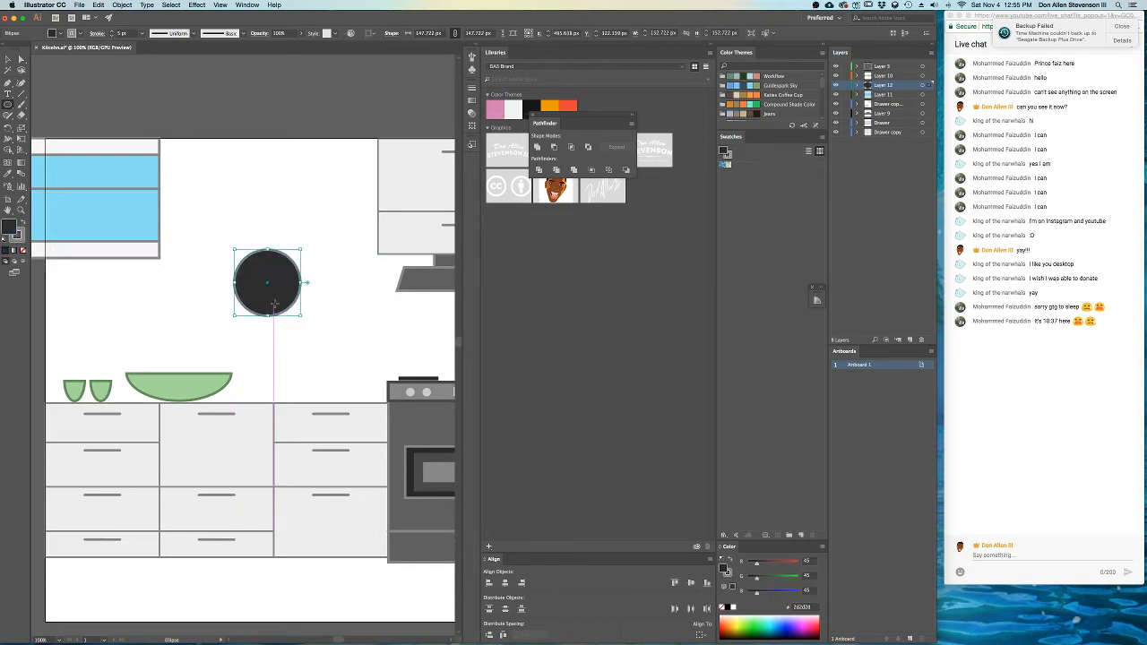
# - Draw a straight vertical line about 139 px long upward from the top of the dark circle as a pan handle
pyautogui.click(7, 82)
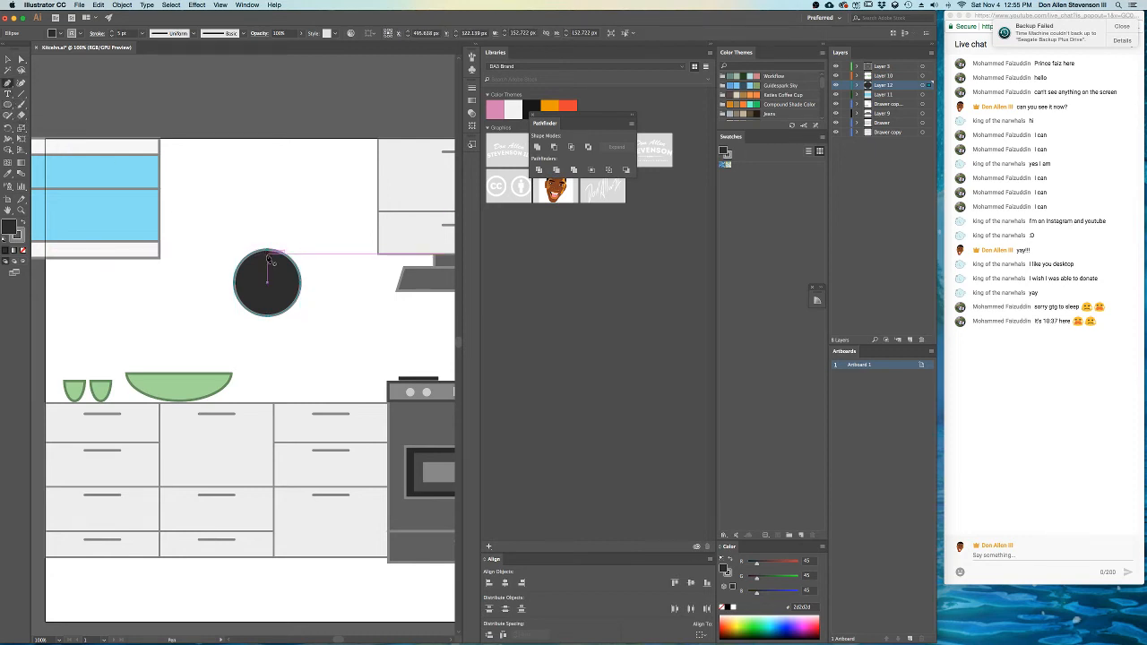
pyautogui.moveTo(267, 252); pyautogui.dragTo(276, 184)
pyautogui.click(267, 192)
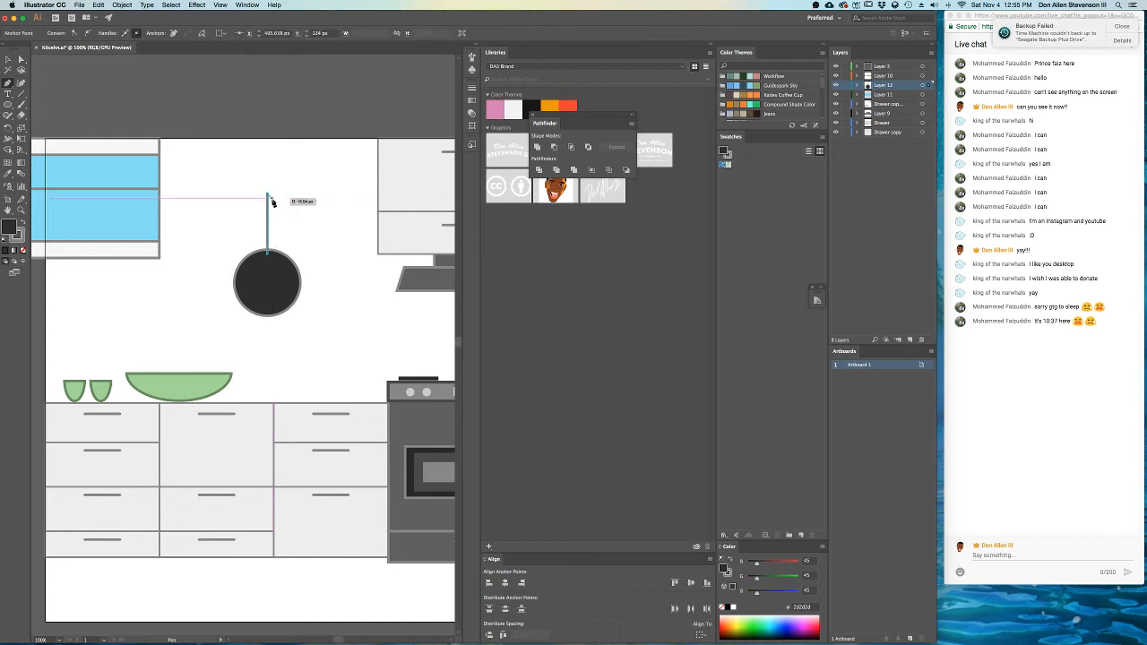
pyautogui.press('v')
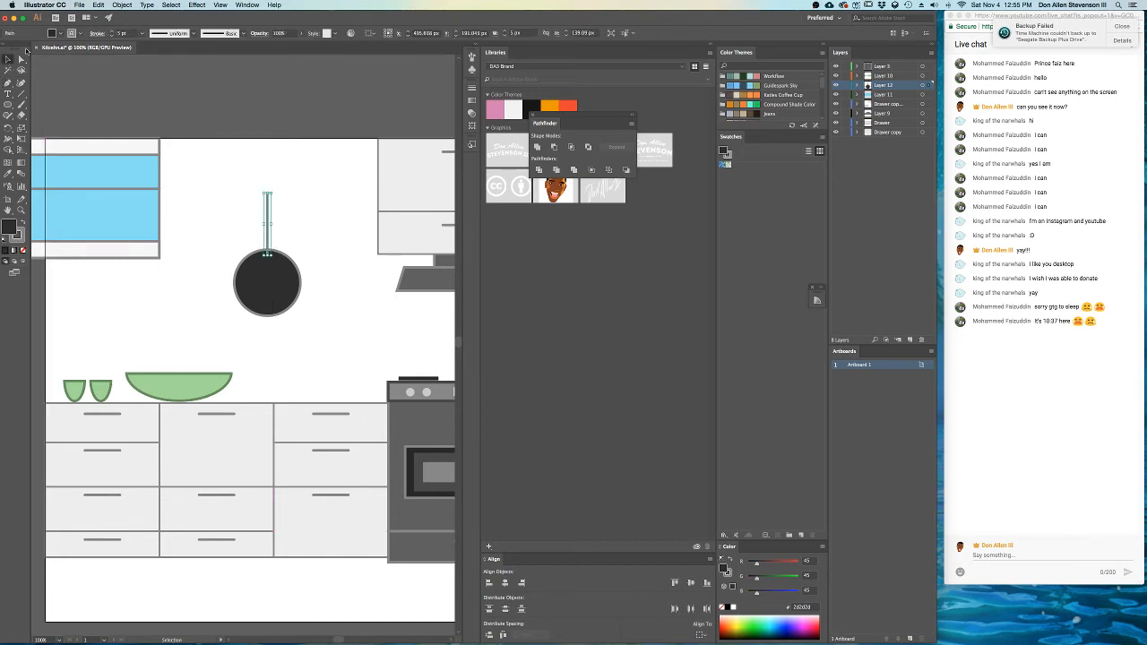
# - Try thickening the handle's stroke to 20 pt and sampling the dark circle's appearance onto it with the Eyedropper
pyautogui.keyDown('shift'); pyautogui.click(113, 31); pyautogui.keyUp('shift')
pyautogui.keyDown('shift'); pyautogui.click(113, 31); pyautogui.keyUp('shift')
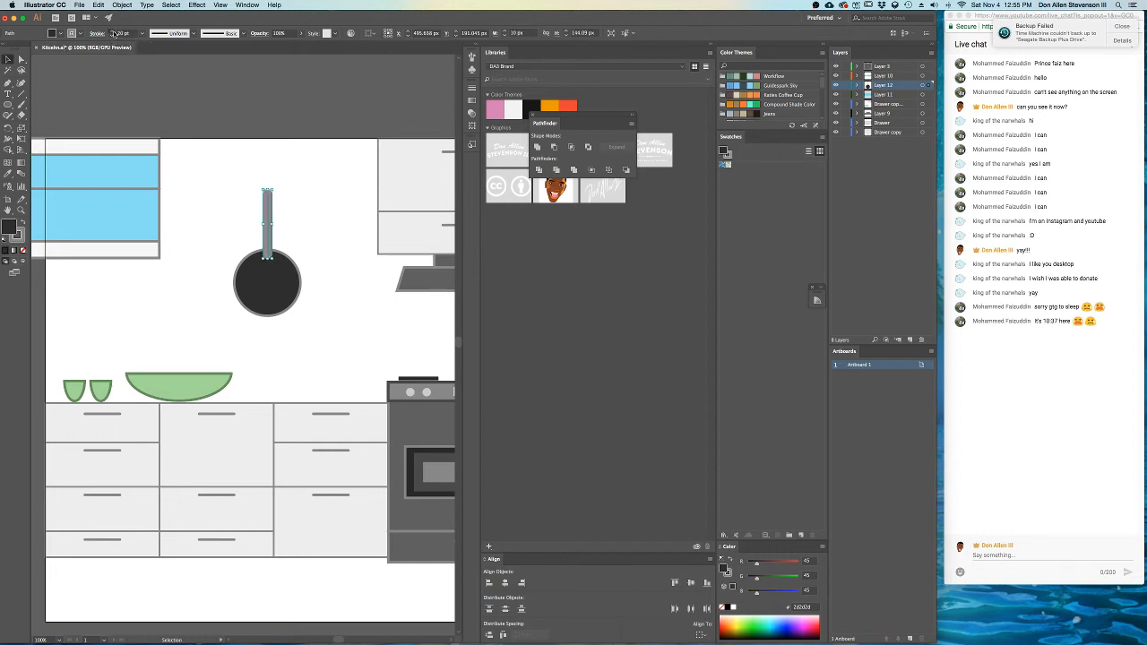
pyautogui.keyDown('shift'); pyautogui.click(113, 31); pyautogui.keyUp('shift')
pyautogui.press('i')
pyautogui.click(292, 283)
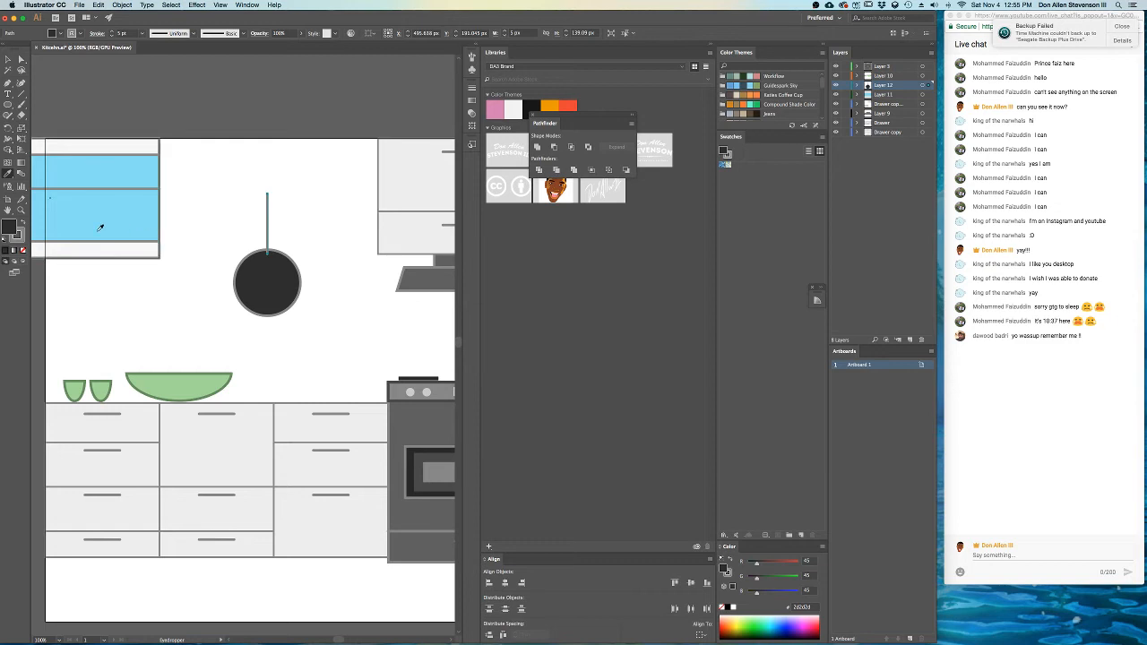
# - Swap the handle's fill and stroke colours and set its stroke weight to 20 pt
pyautogui.press('v')
pyautogui.click(24, 222)
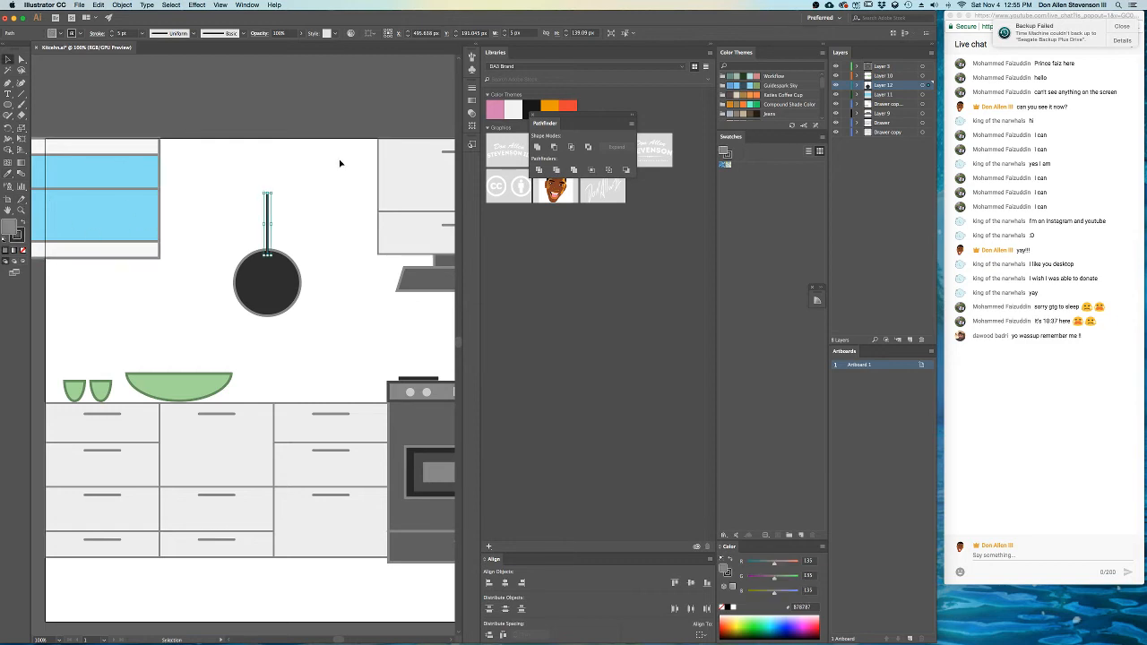
pyautogui.keyDown('shift'); pyautogui.click(113, 32); pyautogui.keyUp('shift')
pyautogui.keyDown('shift'); pyautogui.click(113, 32); pyautogui.keyUp('shift')
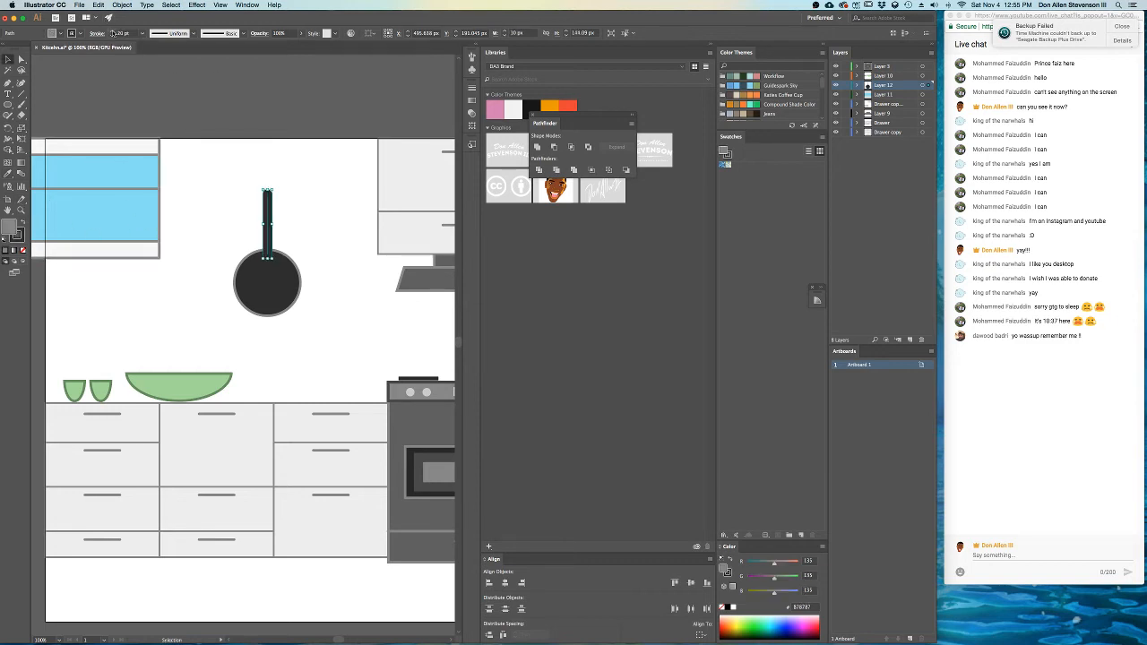
pyautogui.click(319, 204)
# - Move the pan's circle and handle together horizontally to the right, closer to the range hood
pyautogui.scroll(-1, 382, 302)
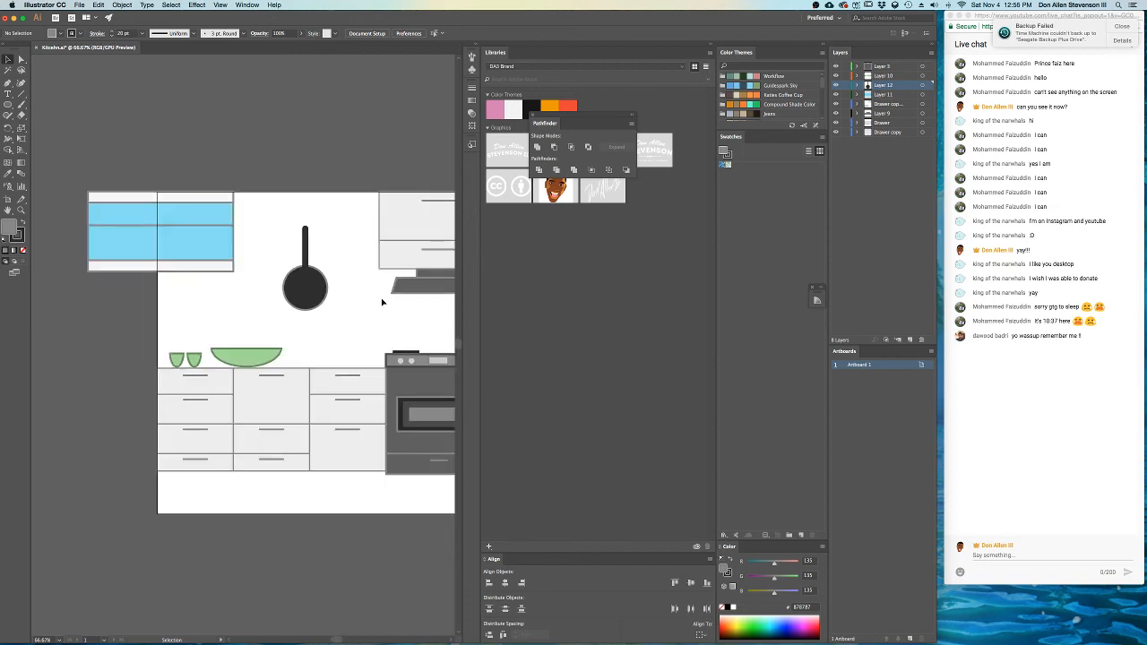
pyautogui.moveTo(374, 288); pyautogui.dragTo(366, 287)
pyautogui.scroll(5, 337, 252)
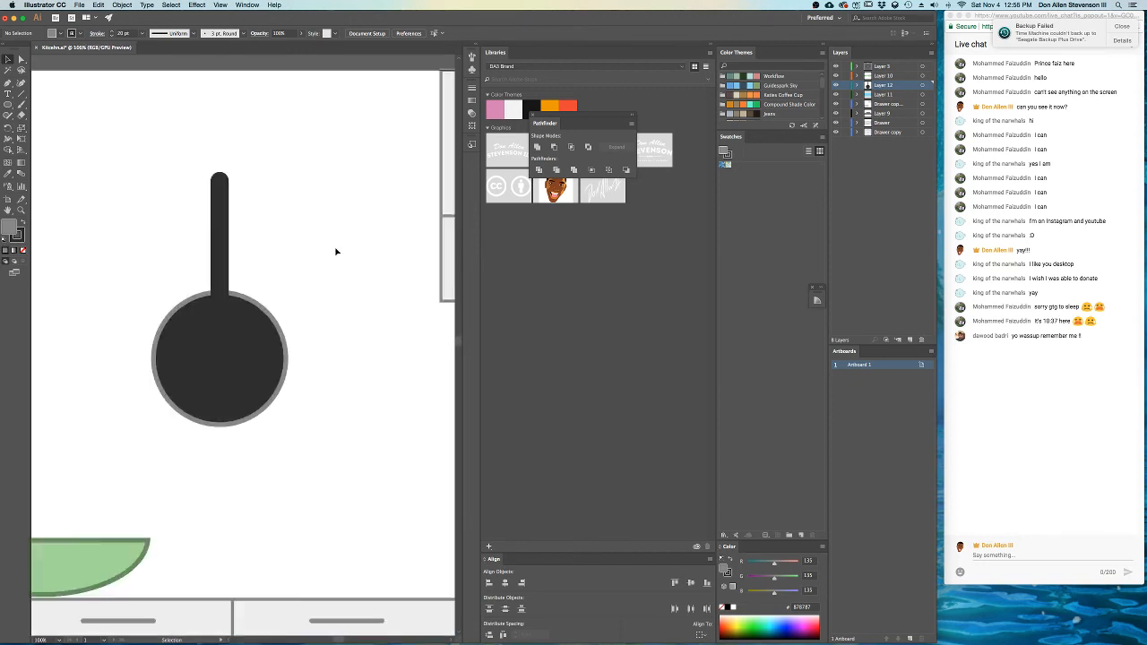
pyautogui.scroll(-3, 317, 290)
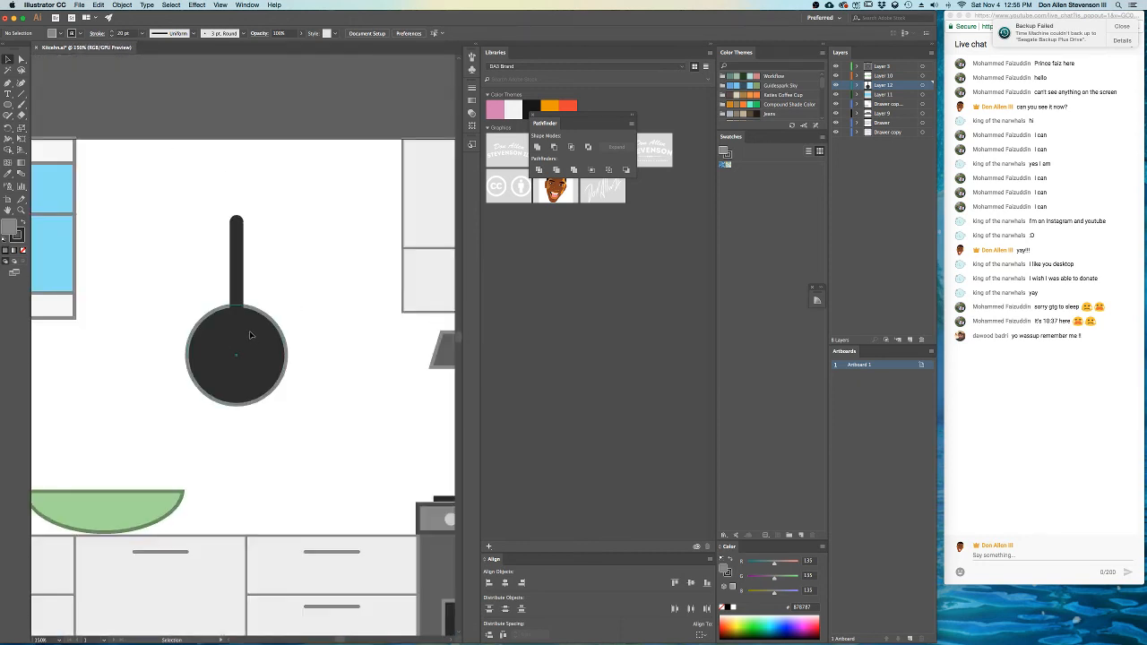
pyautogui.click(250, 335)
pyautogui.click(199, 193)
pyautogui.moveTo(169, 190); pyautogui.dragTo(307, 422)
pyautogui.moveTo(270, 383); pyautogui.dragTo(358, 383)
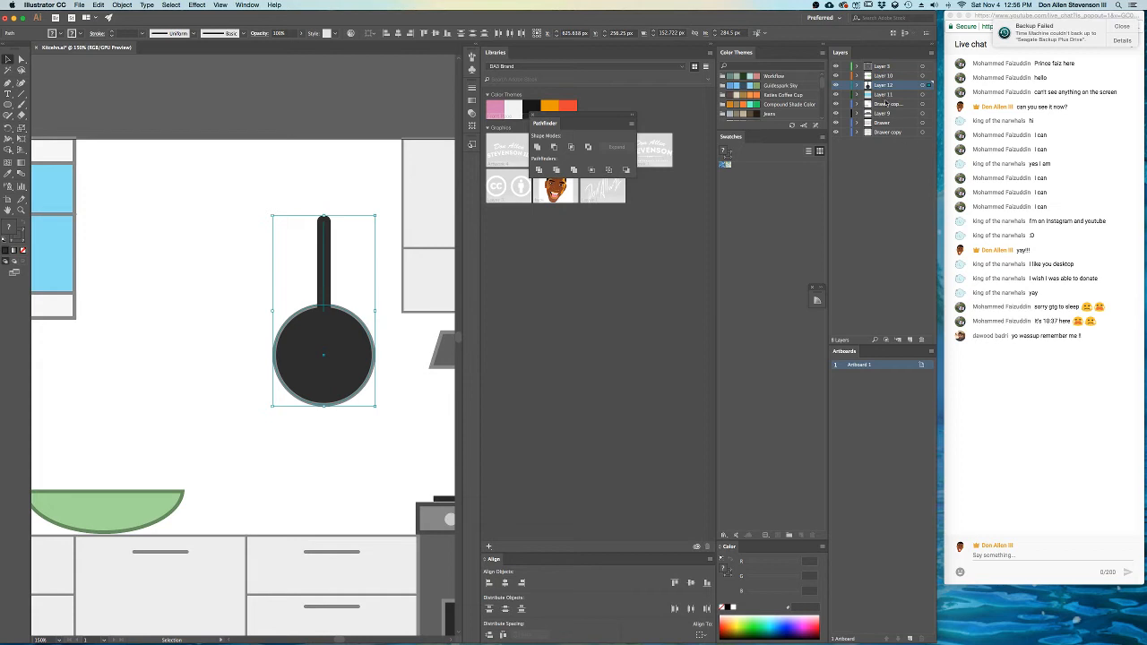
# - Duplicate the pan's layer and place the copied pan to the left of the original, scaled down to about 109 px wide
pyautogui.moveTo(883, 87); pyautogui.dragTo(882, 81)
pyautogui.moveTo(320, 340); pyautogui.dragTo(216, 337)
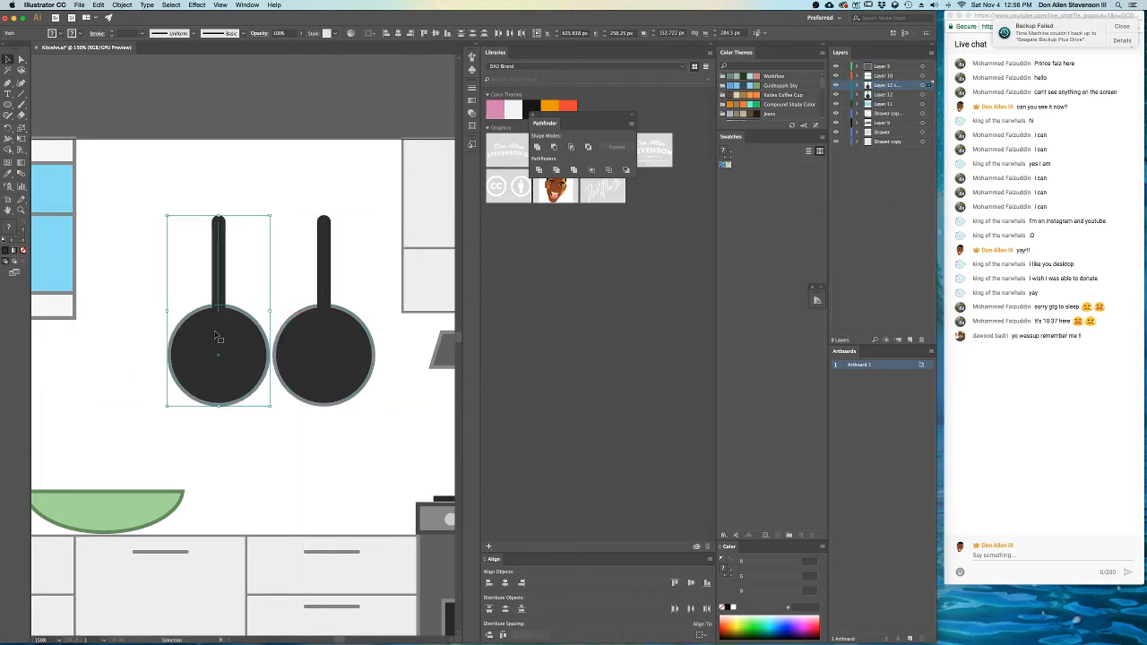
pyautogui.moveTo(166, 409); pyautogui.dragTo(197, 350)
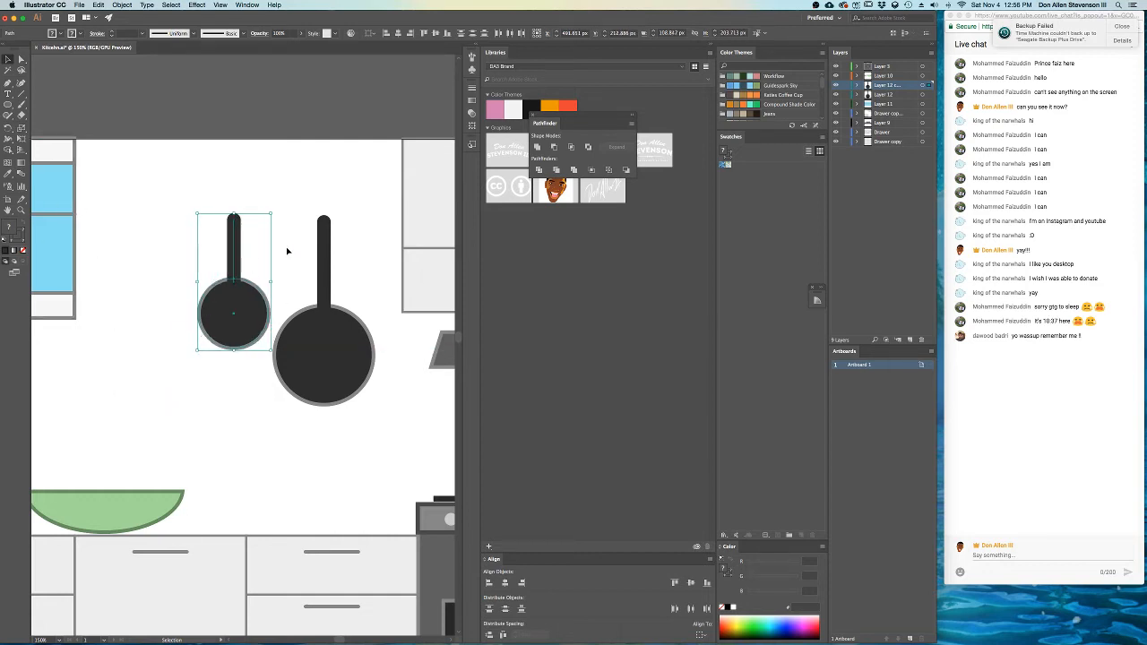
# - Swap the fill and stroke colours of the smaller pan's circle so it is grey with a dark outline
pyautogui.click(248, 289)
pyautogui.click(24, 225)
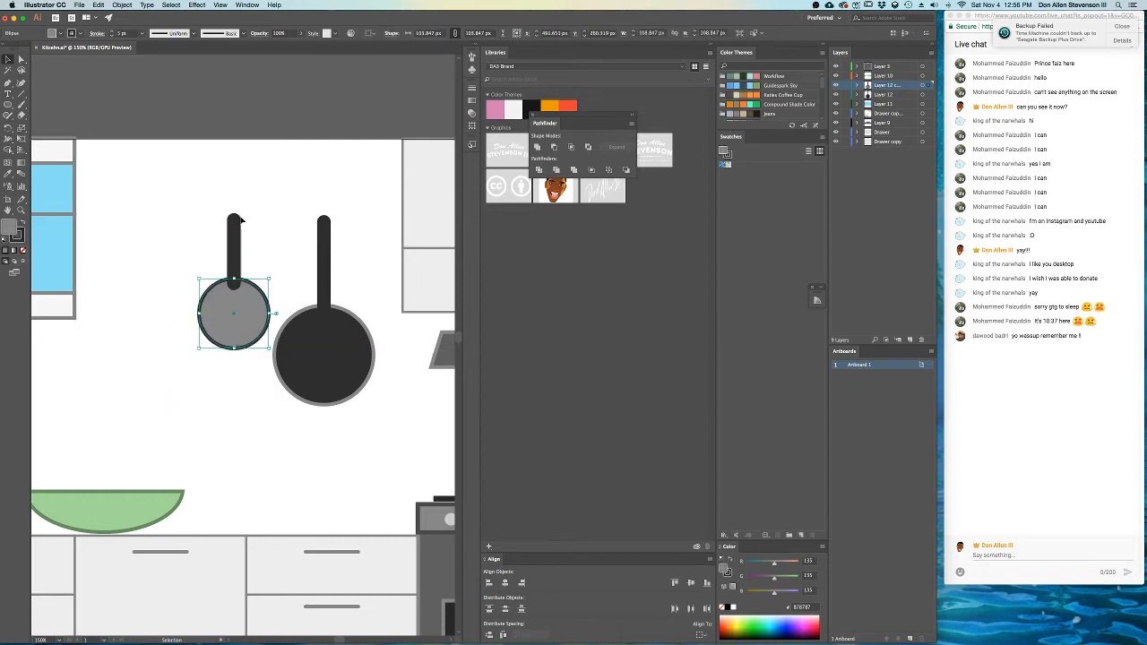
pyautogui.click(215, 235)
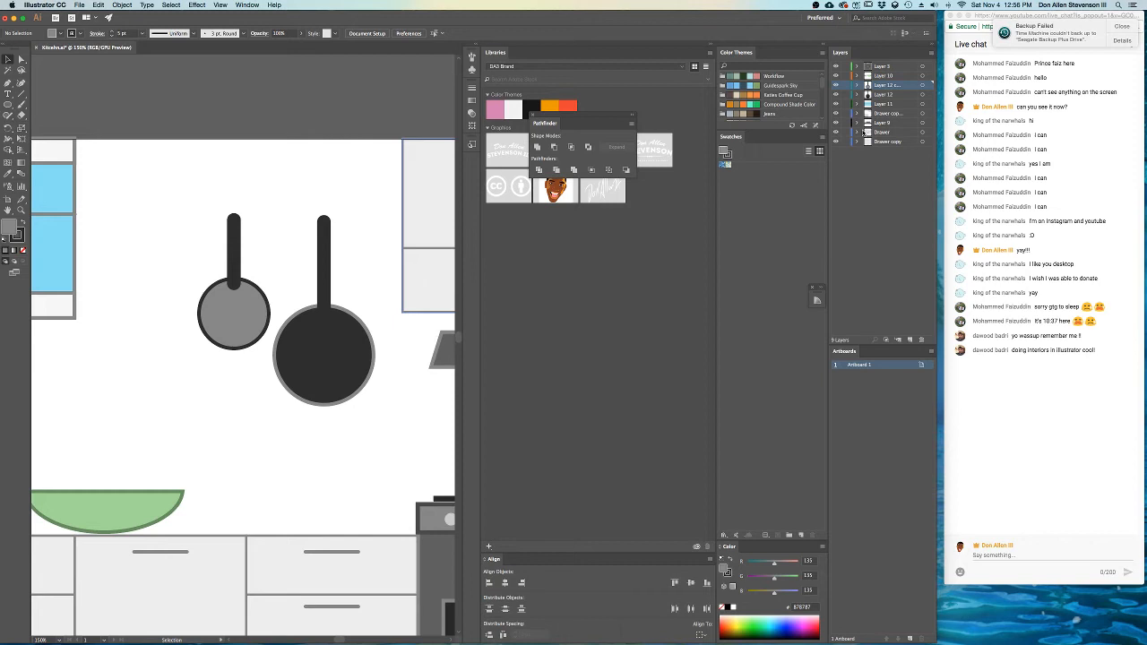
pyautogui.scroll(-2, 409, 382)
pyautogui.moveTo(360, 415); pyautogui.dragTo(287, 333)
pyautogui.scroll(1, 288, 333)
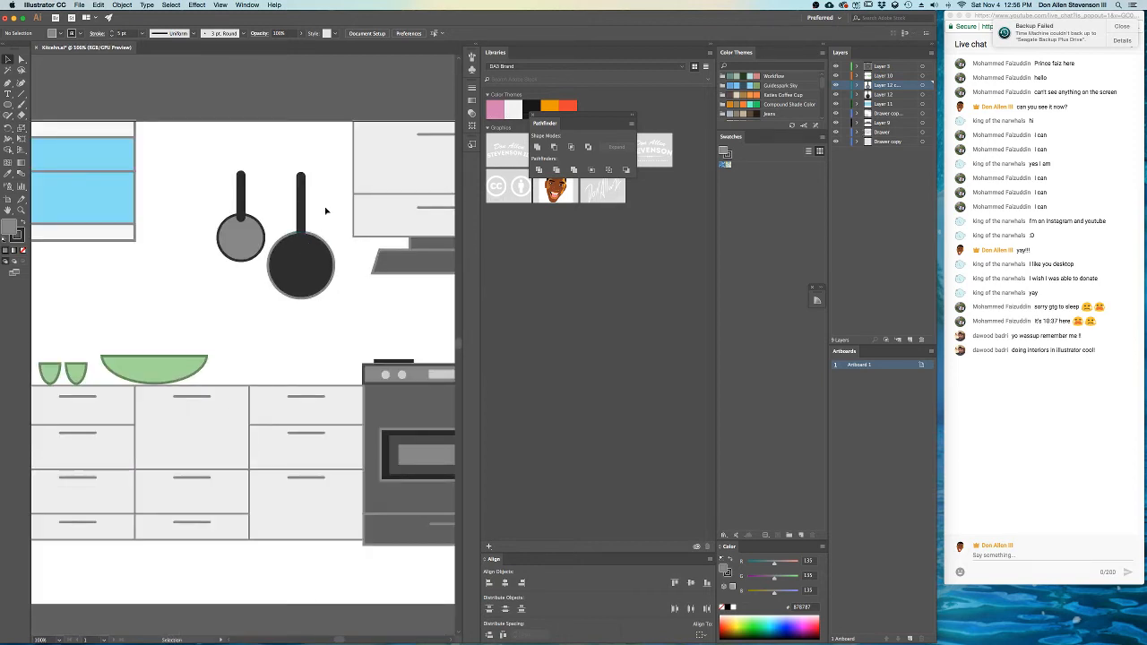
# - Duplicate the small grey pan's layer and place the copied pan directly to the left of the original
pyautogui.click(897, 95)
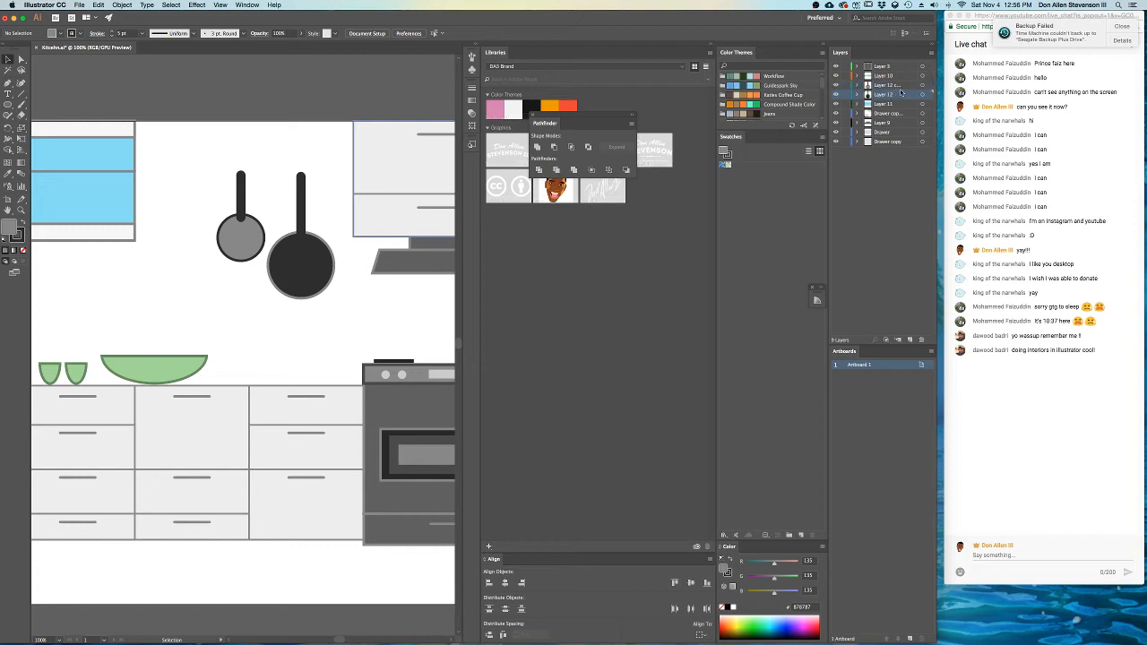
pyautogui.click(891, 87)
pyautogui.moveTo(890, 87); pyautogui.dragTo(879, 82)
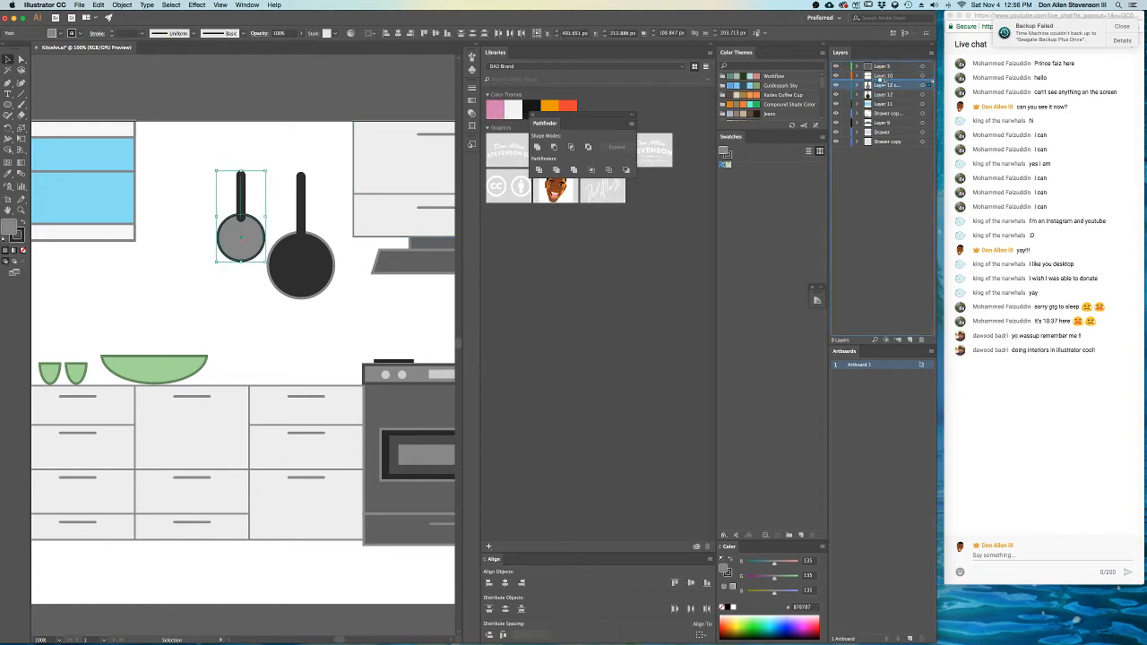
pyautogui.moveTo(238, 233); pyautogui.dragTo(191, 235)
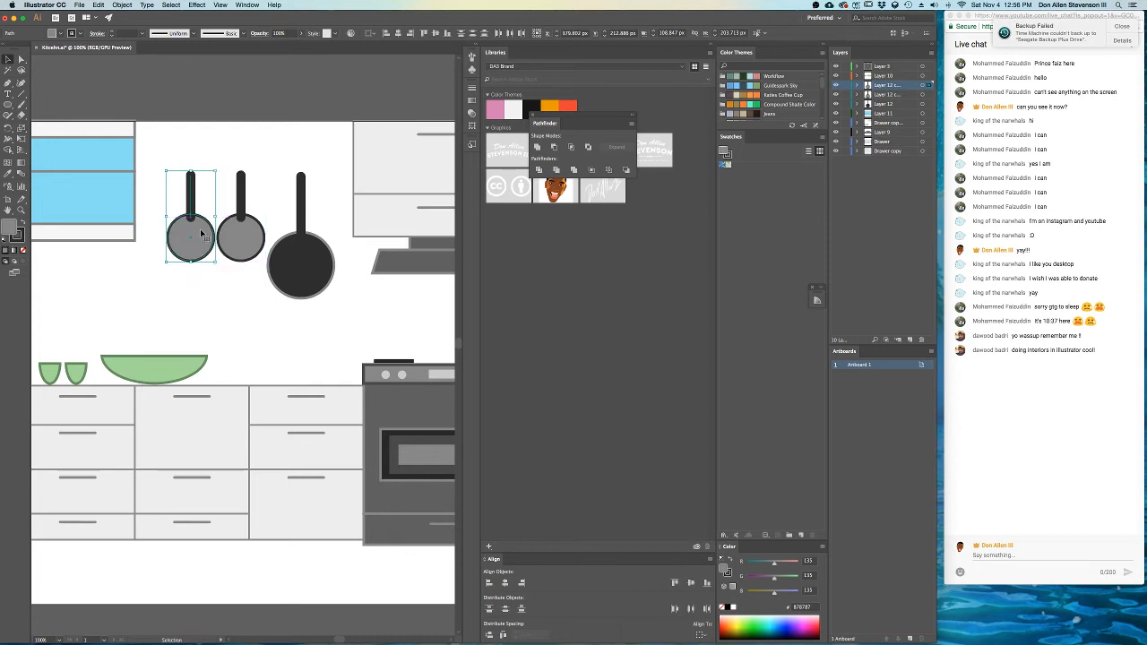
# - Set the stroke weight of the leftmost pan's handle to 10 pt
pyautogui.scroll(2, 213, 216)
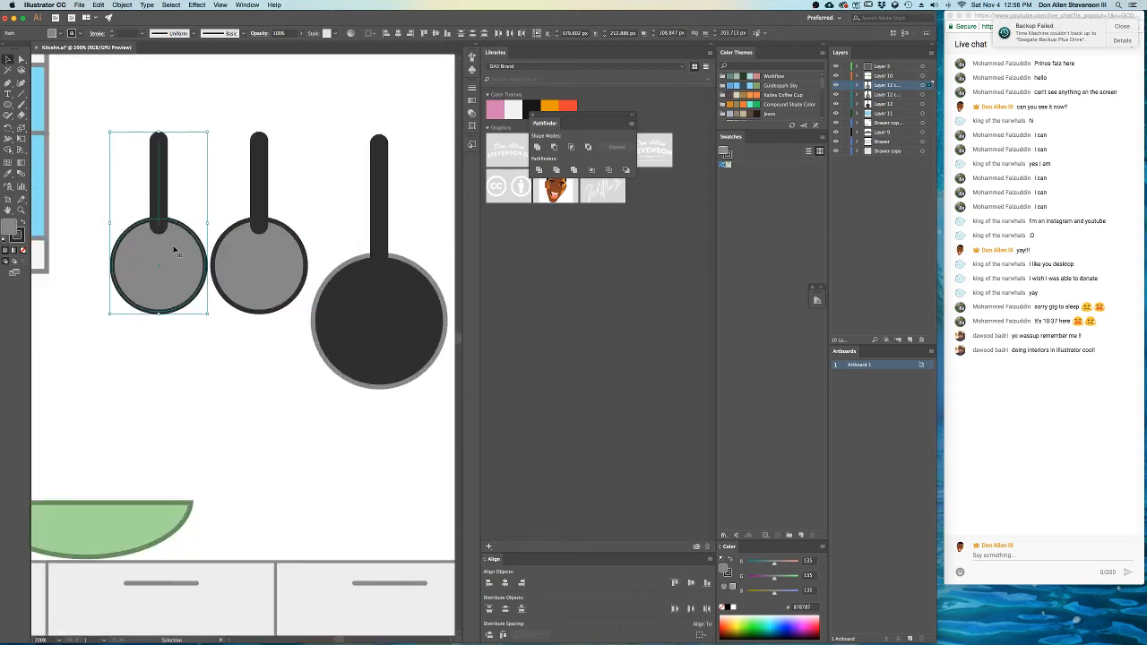
pyautogui.click(287, 174)
pyautogui.click(181, 260)
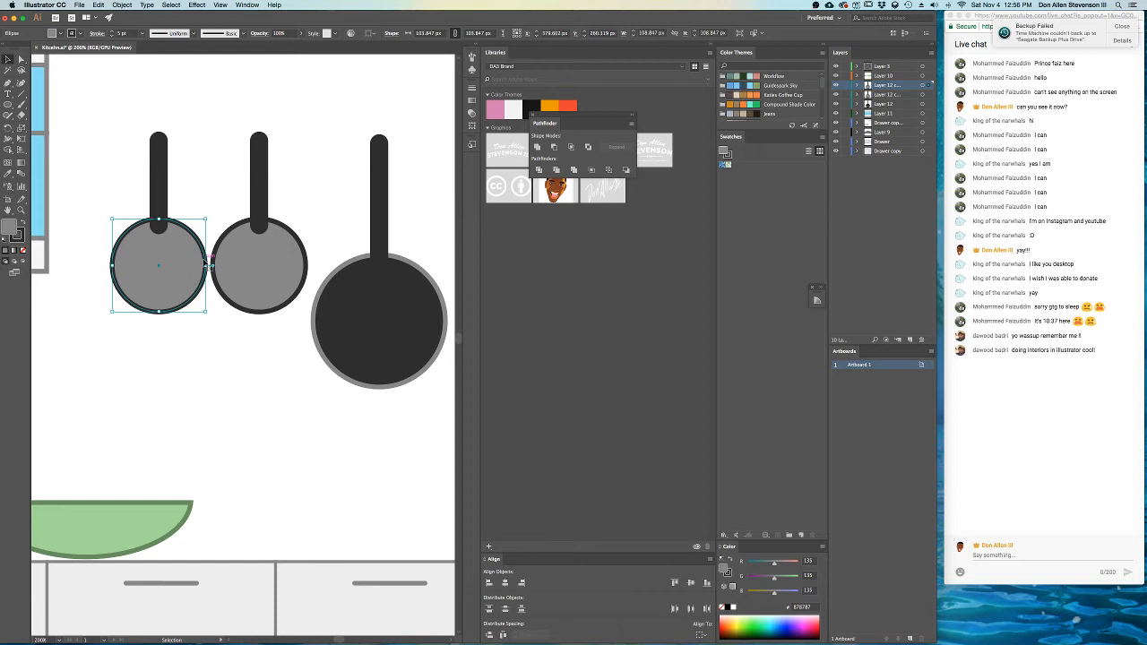
pyautogui.click(22, 59)
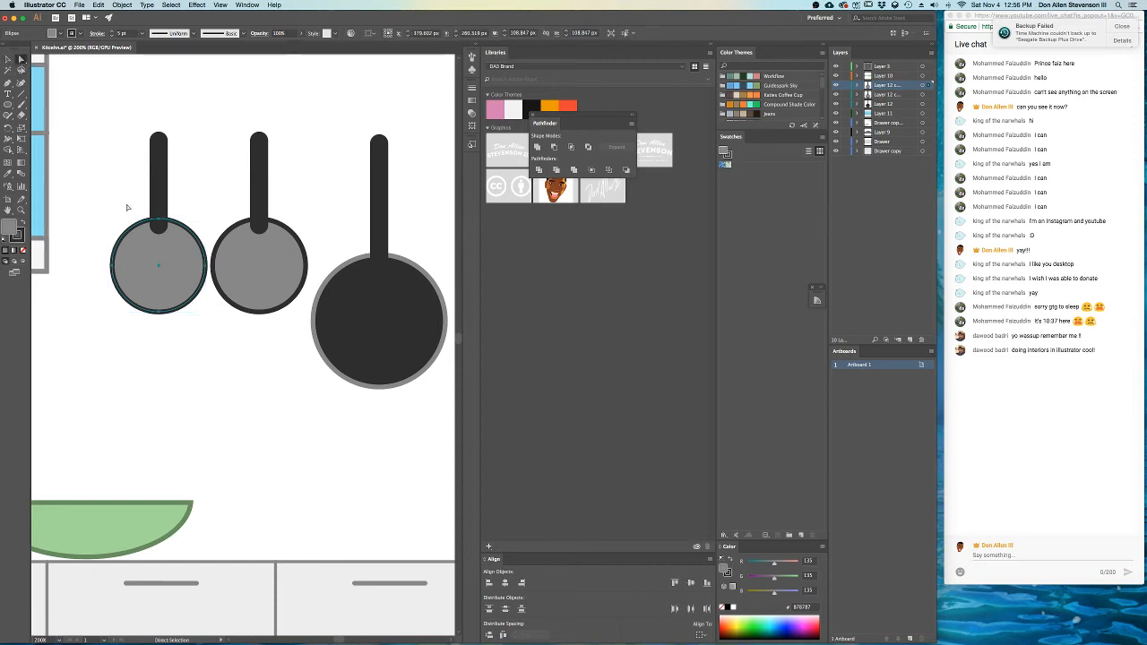
pyautogui.click(159, 166)
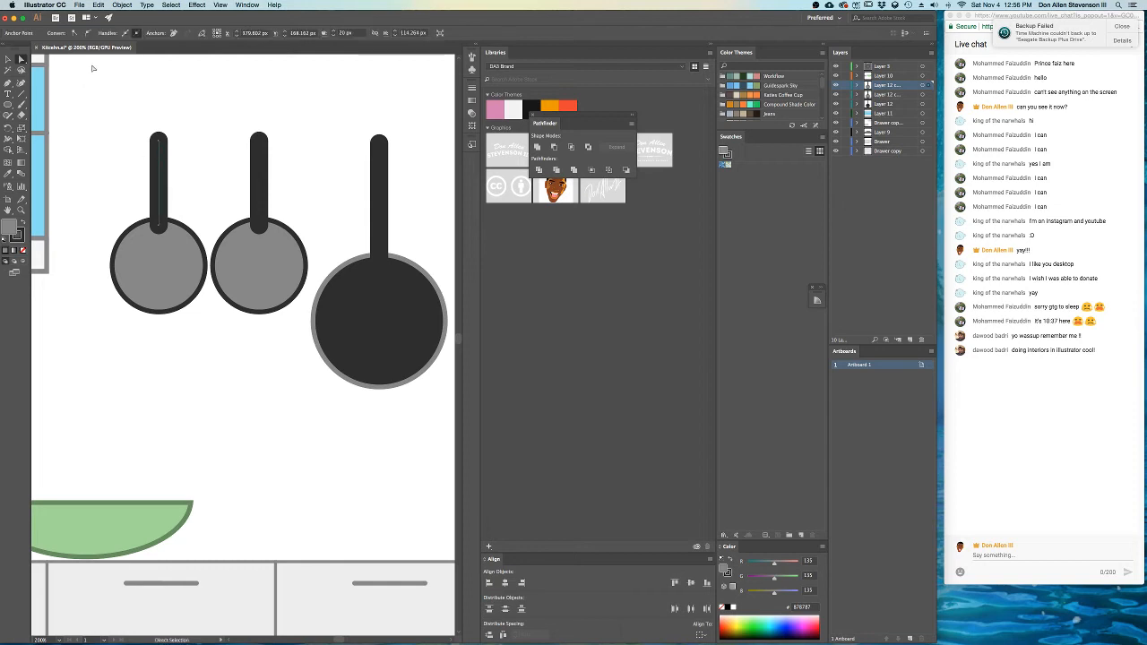
pyautogui.click(8, 59)
pyautogui.click(167, 165)
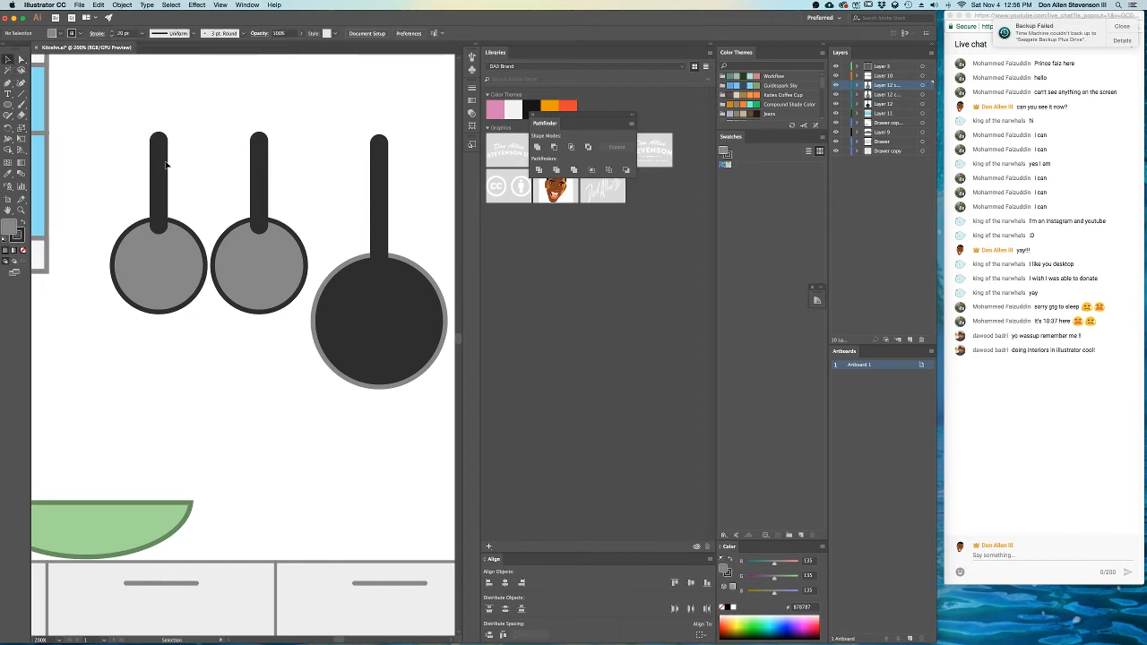
pyautogui.click(166, 166)
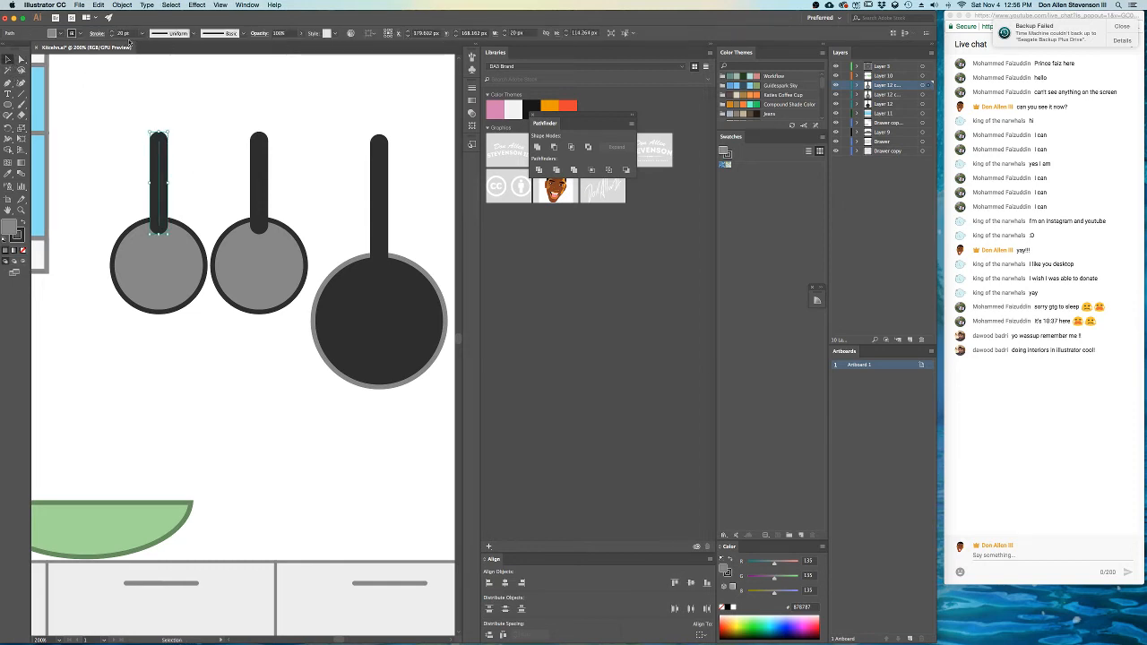
pyautogui.keyDown('shift'); pyautogui.click(113, 35); pyautogui.keyUp('shift')
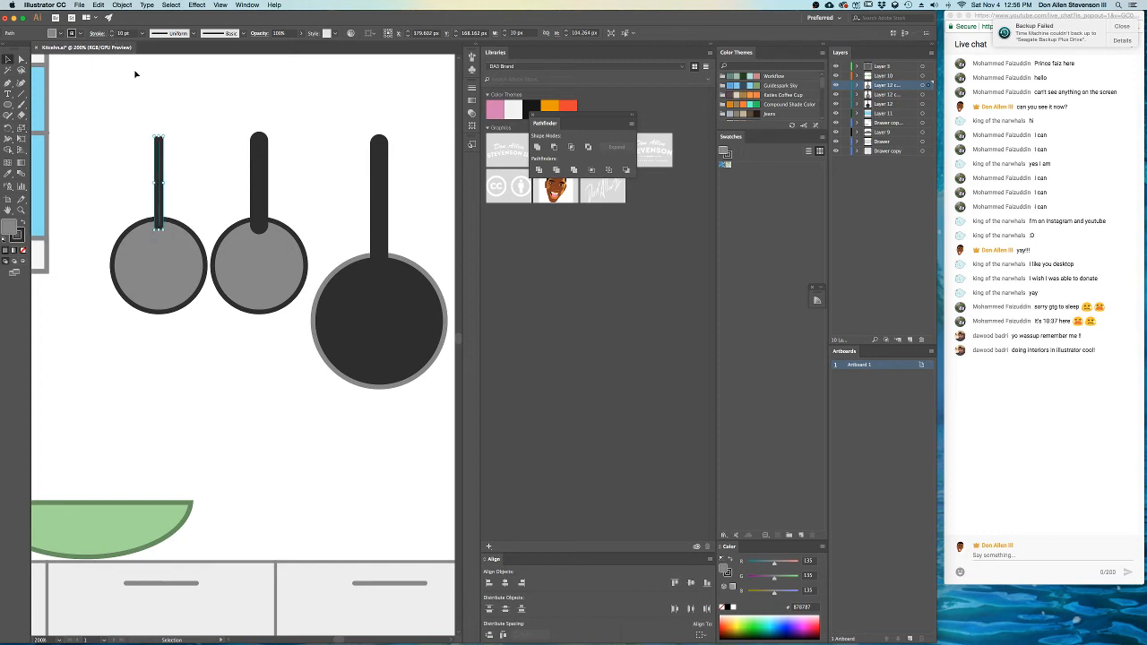
pyautogui.click(187, 98)
# - Shorten the leftmost pan's handle so its lower end sits on the upper edge of the pan's circle
pyautogui.scroll(-1, 206, 152)
pyautogui.scroll(1, 205, 153)
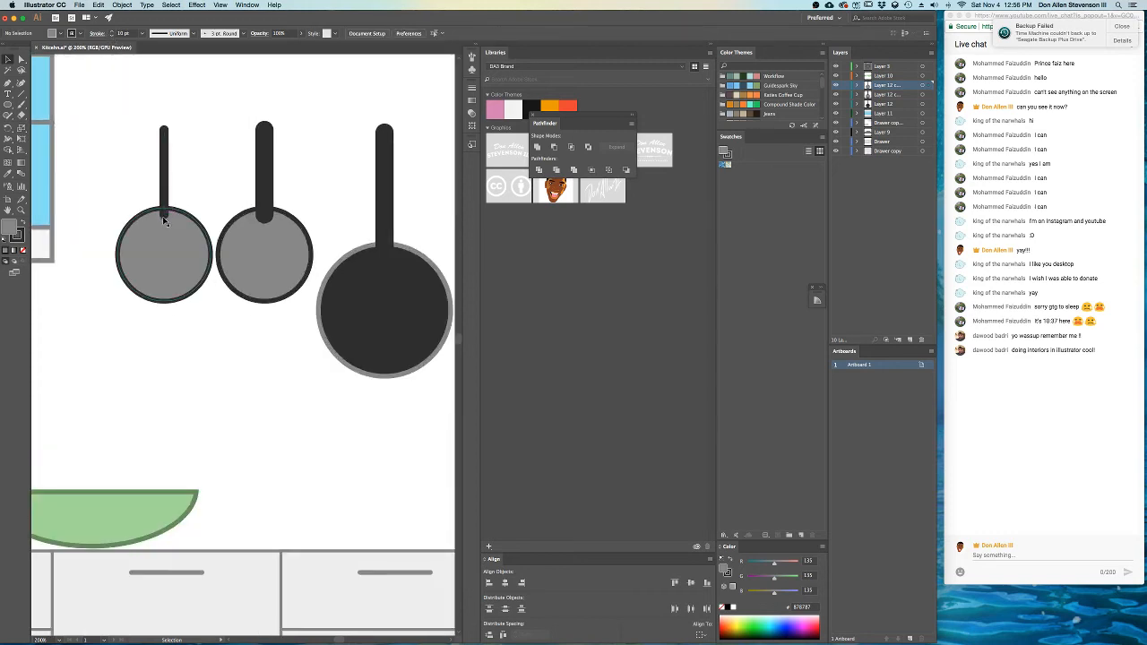
pyautogui.click(164, 216)
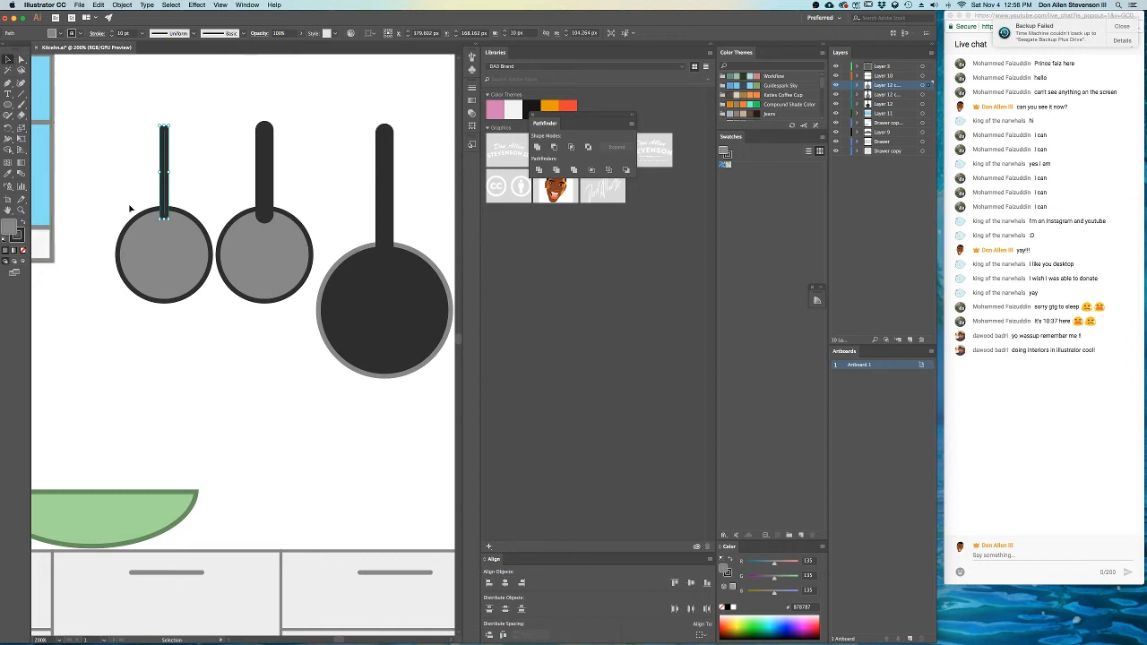
pyautogui.moveTo(164, 219); pyautogui.dragTo(165, 208)
pyautogui.click(206, 177)
# - Create a new layer and move it below the three pan layers
pyautogui.scroll(-2, 205, 177)
pyautogui.scroll(-1, 205, 177)
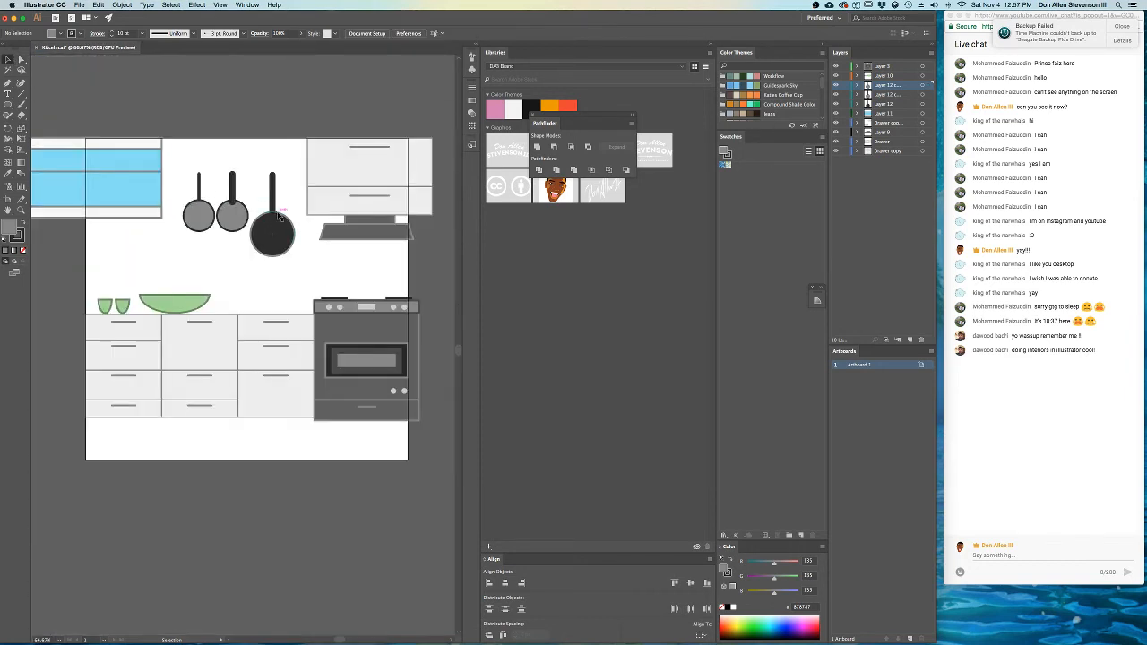
pyautogui.scroll(-1, 277, 224)
pyautogui.scroll(5, 240, 228)
pyautogui.scroll(1, 240, 228)
pyautogui.scroll(-5, 215, 226)
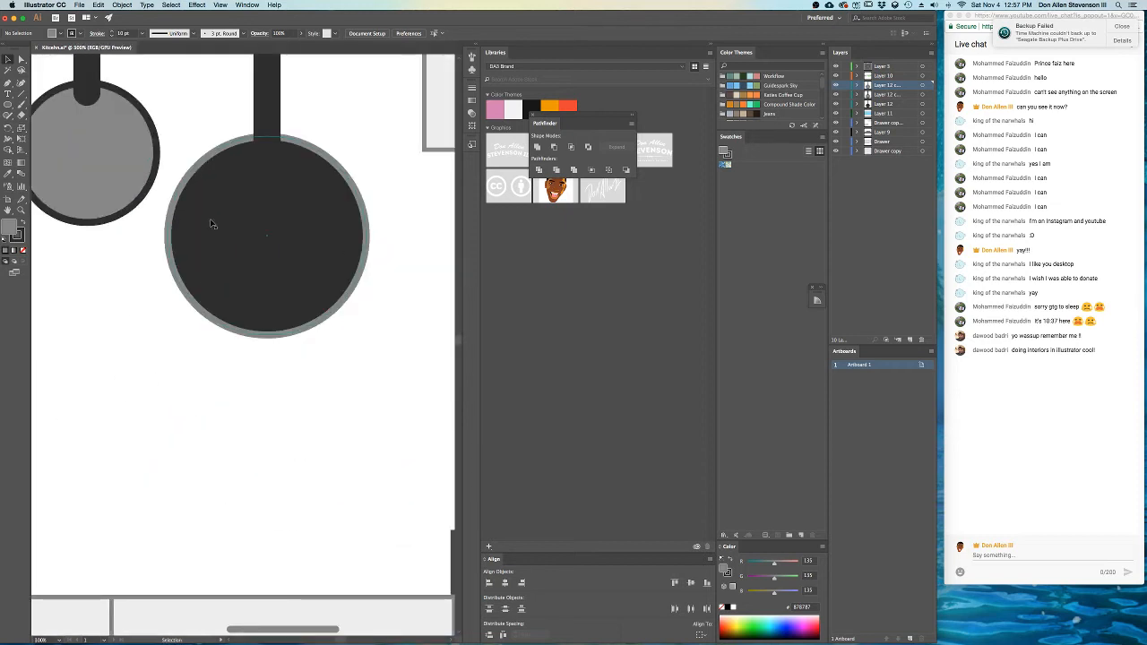
pyautogui.scroll(-1, 287, 262)
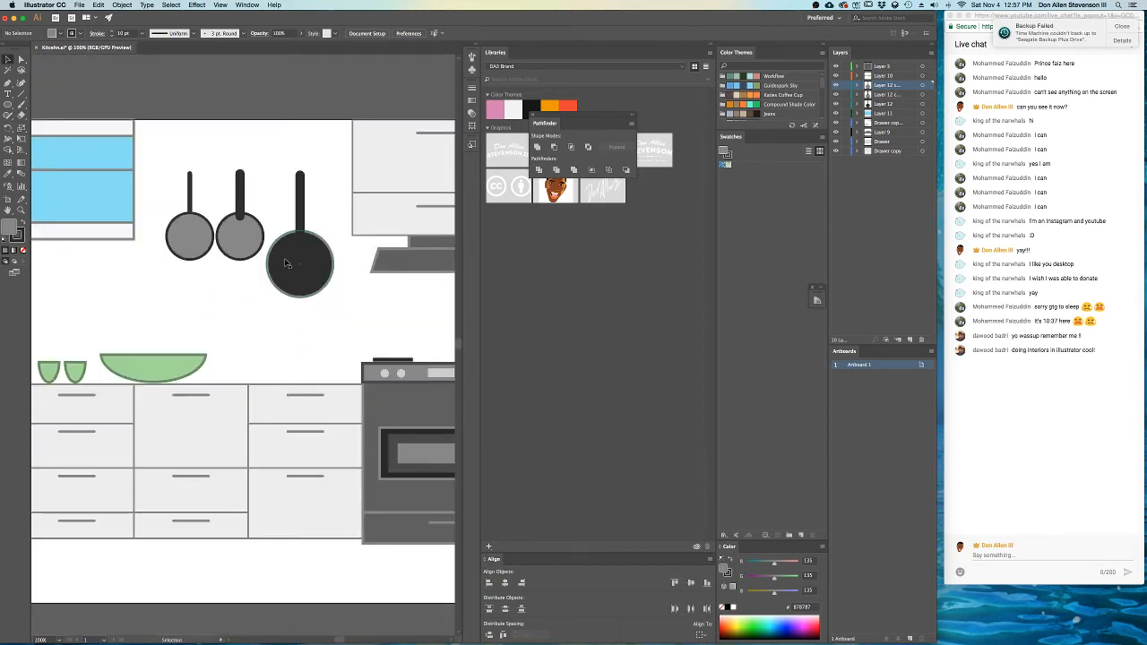
pyautogui.moveTo(285, 240); pyautogui.dragTo(323, 238)
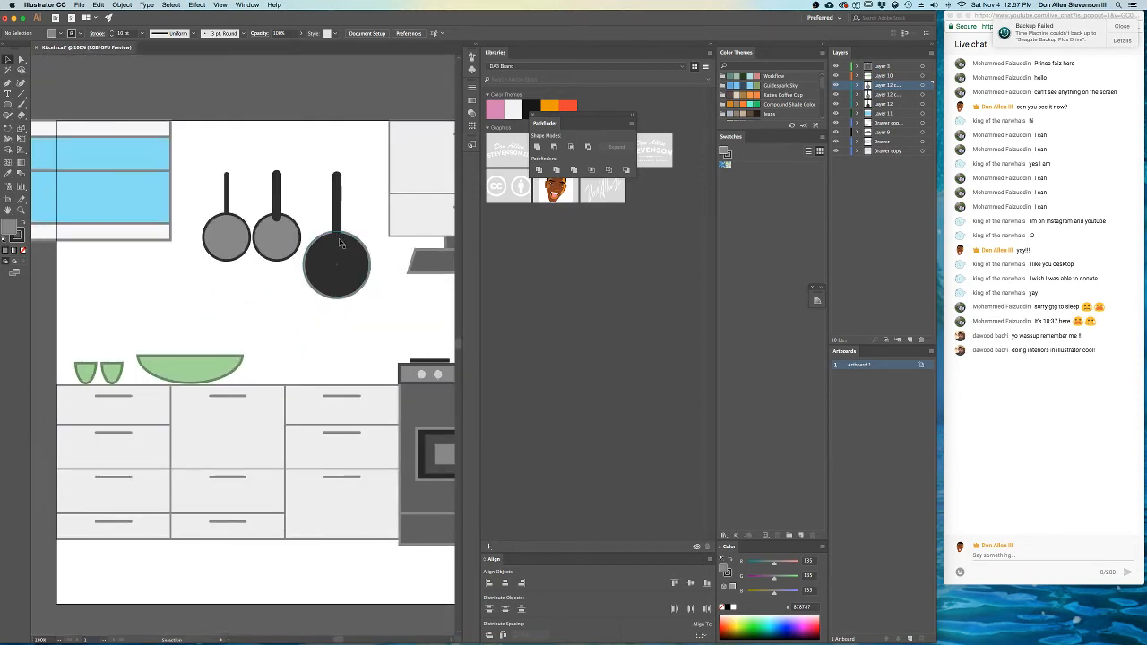
pyautogui.click(912, 341)
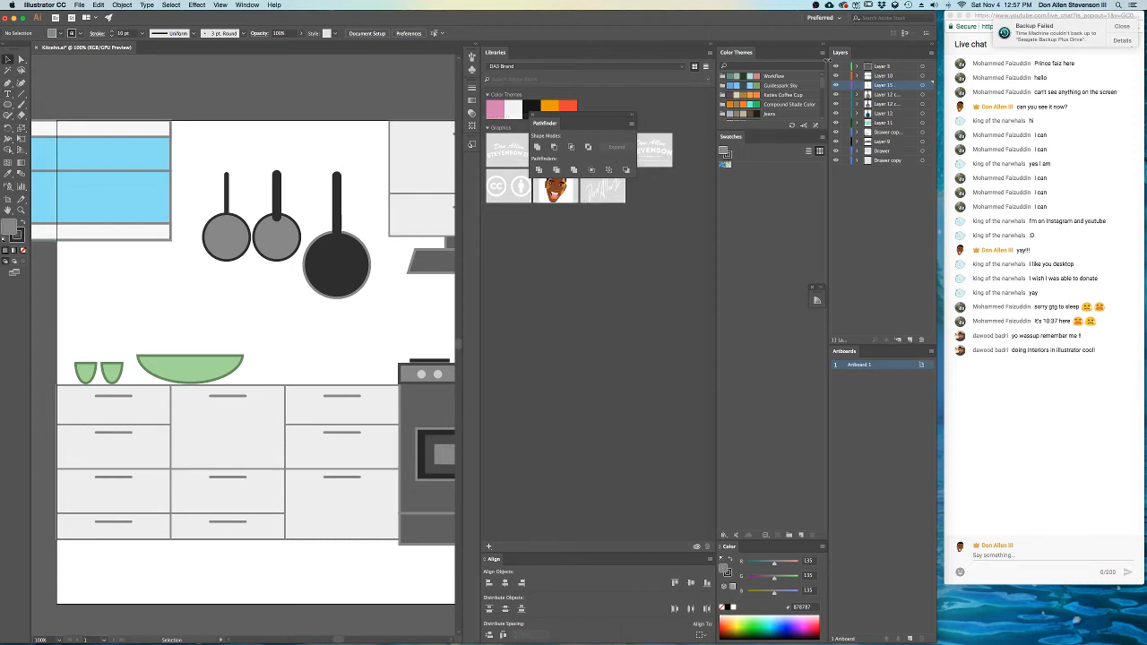
pyautogui.moveTo(903, 83); pyautogui.dragTo(892, 115)
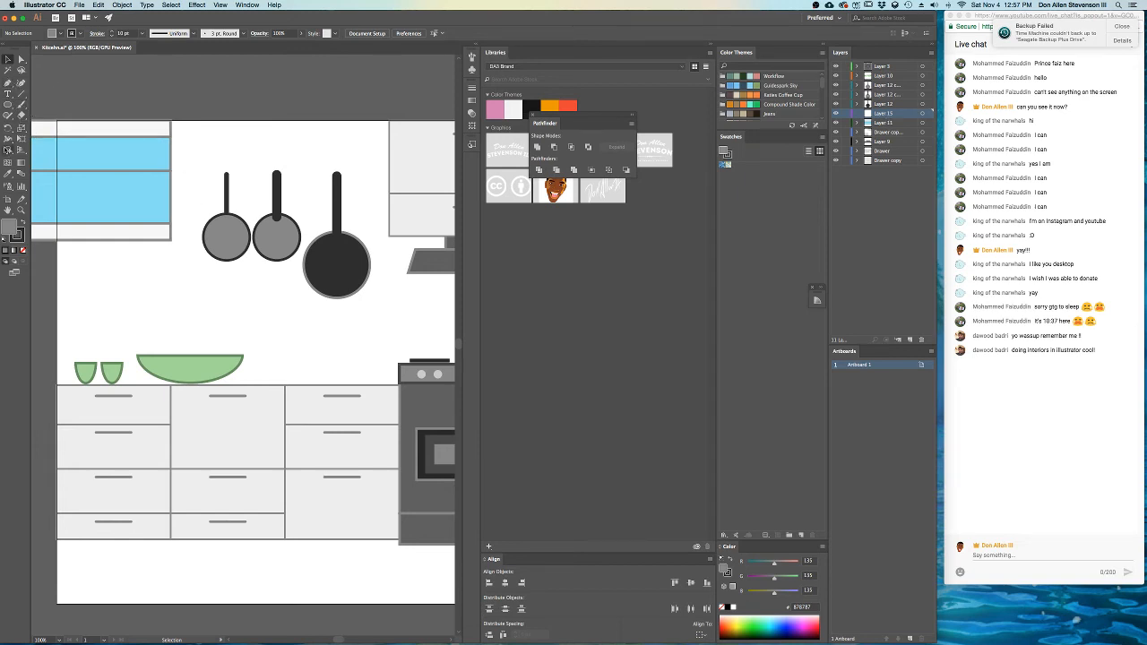
# - Draw a horizontal rail about 411 px long behind the upper ends of the pan handles with the Pen tool
pyautogui.click(8, 85)
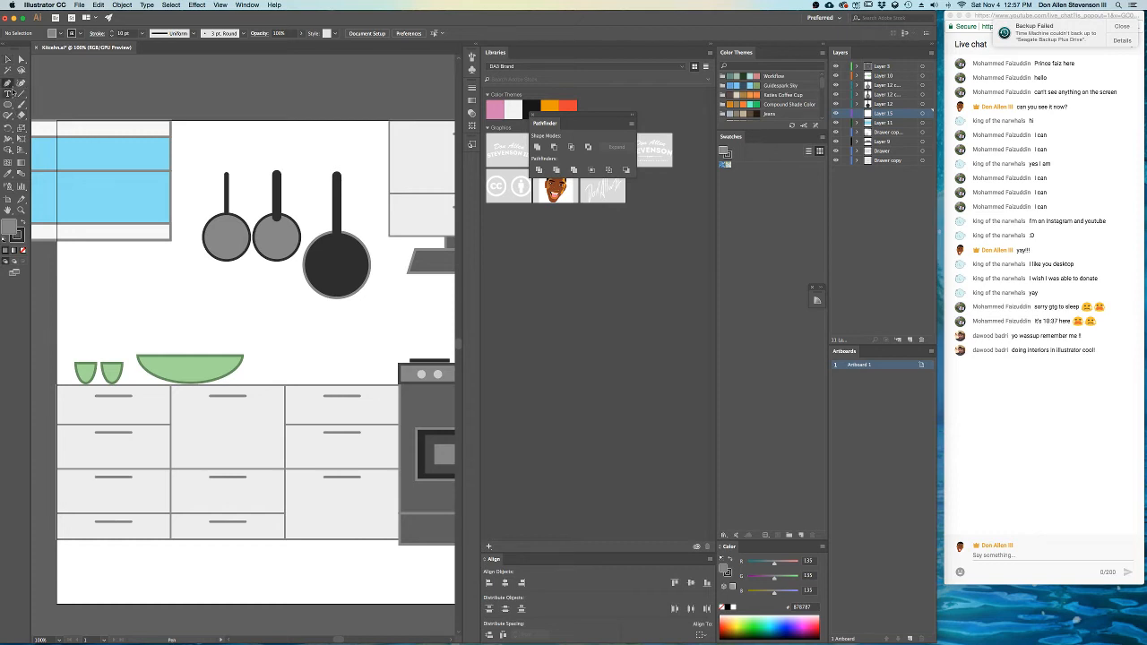
pyautogui.click(189, 180)
pyautogui.click(370, 181)
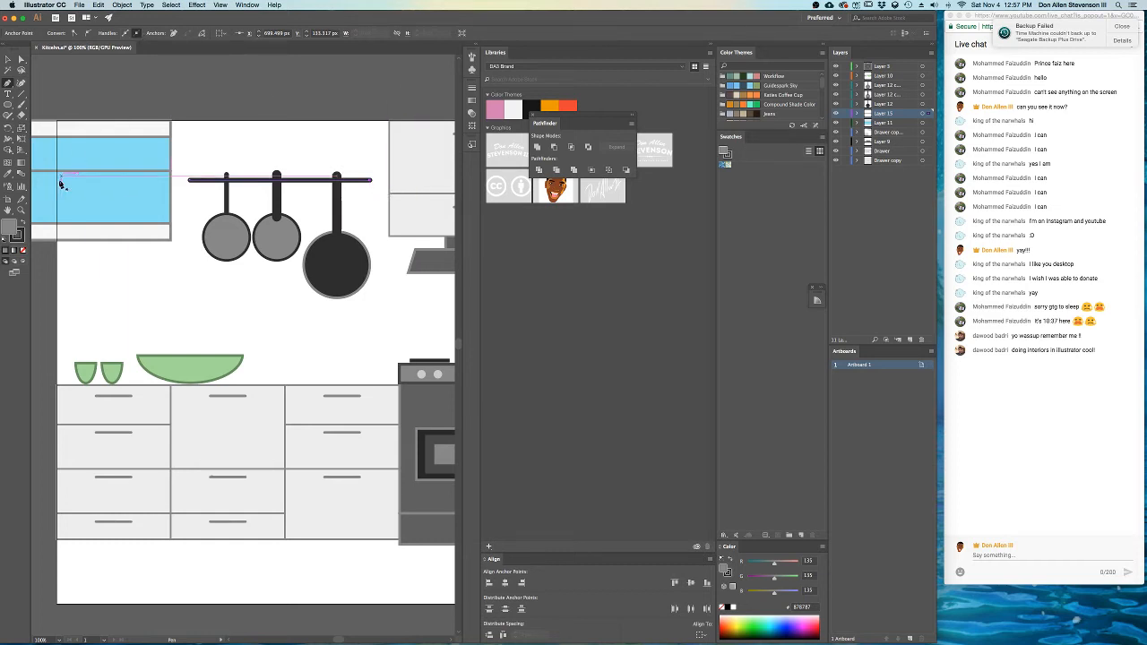
# - Set the rail's stroke colour to dark grey #494949
pyautogui.doubleClick(20, 238)
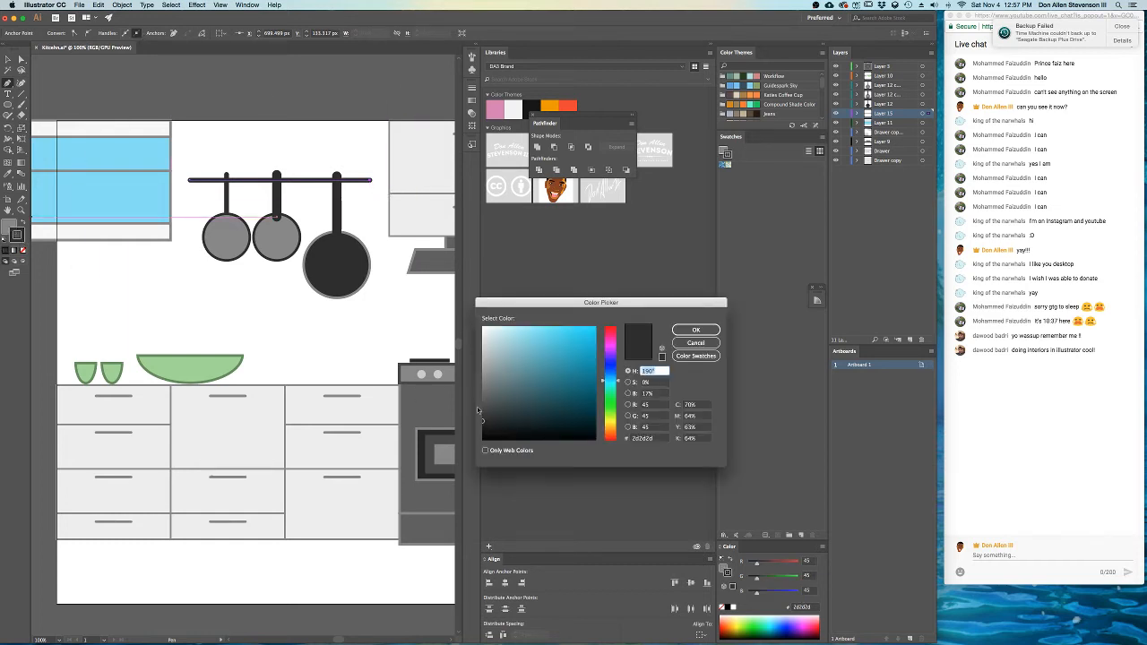
pyautogui.moveTo(478, 411); pyautogui.dragTo(476, 407)
pyautogui.click(696, 330)
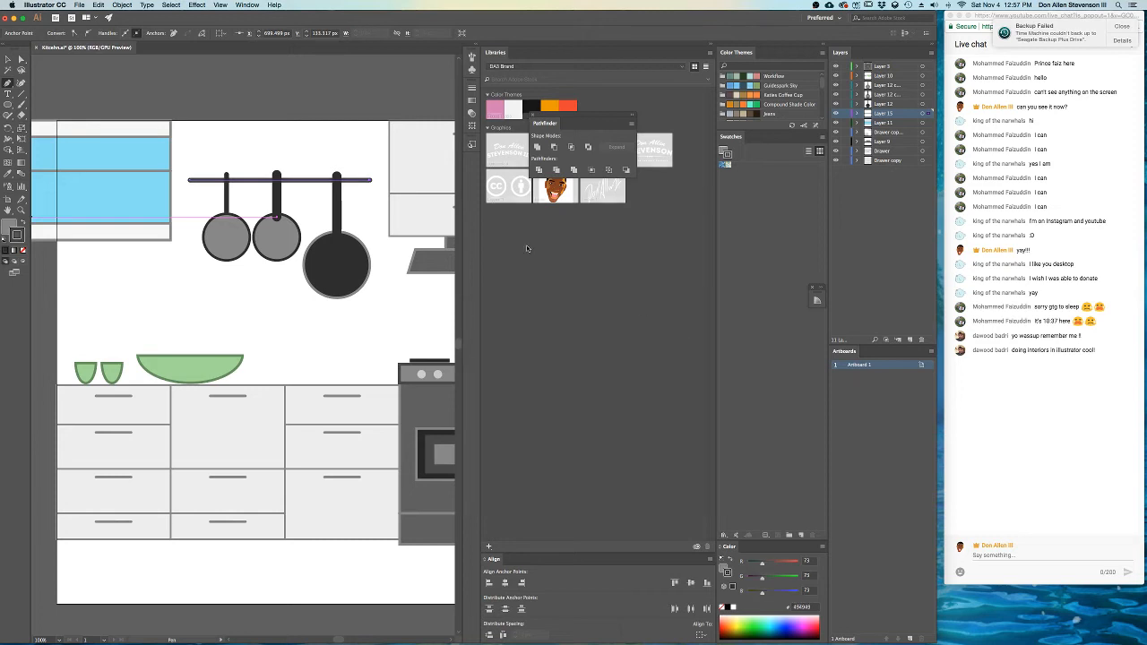
pyautogui.press('v')
pyautogui.click(263, 165)
pyautogui.press('super+minus')
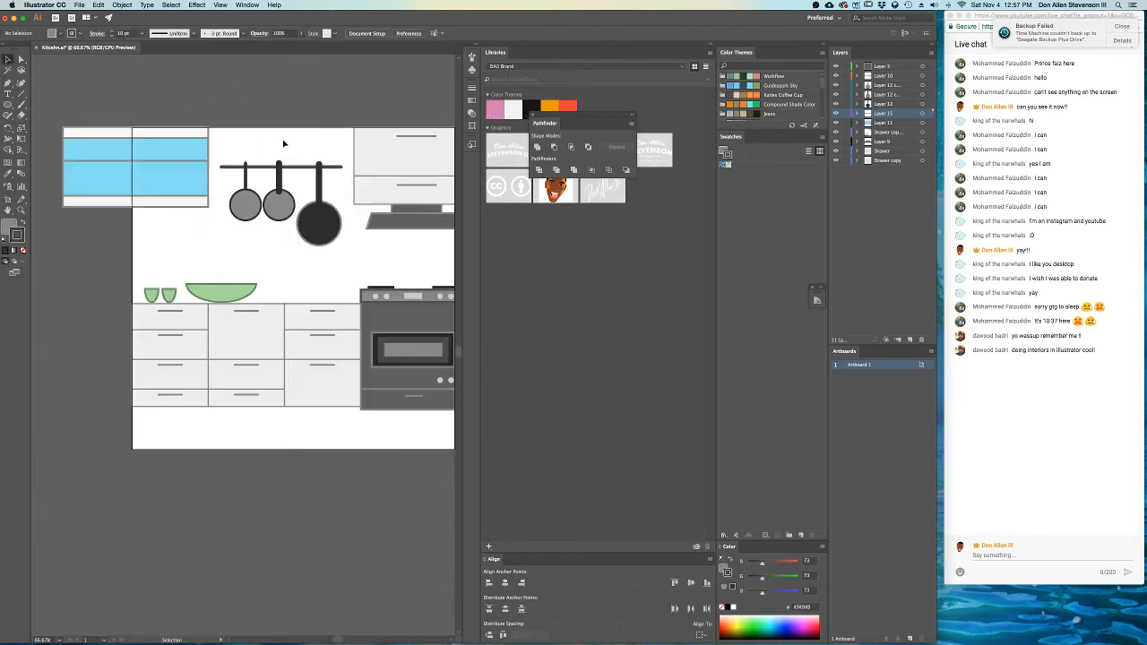
pyautogui.press('super+plus')
# - Change the hanging rail's stroke colour to medium grey #757575
pyautogui.click(249, 177)
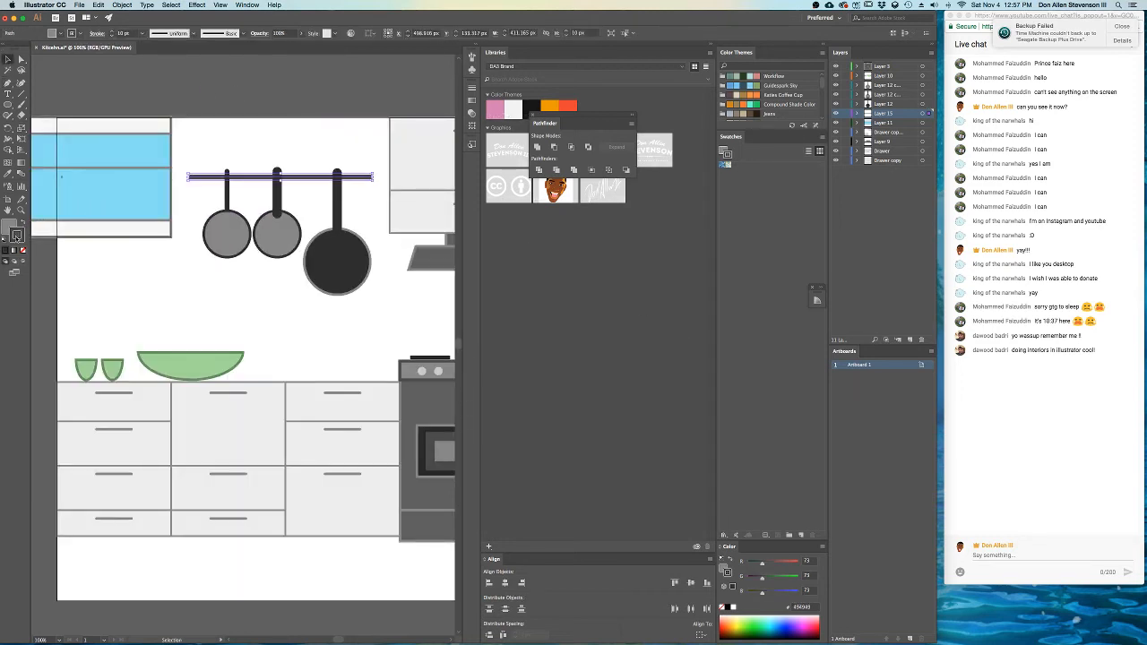
pyautogui.doubleClick(16, 236)
pyautogui.click(475, 386)
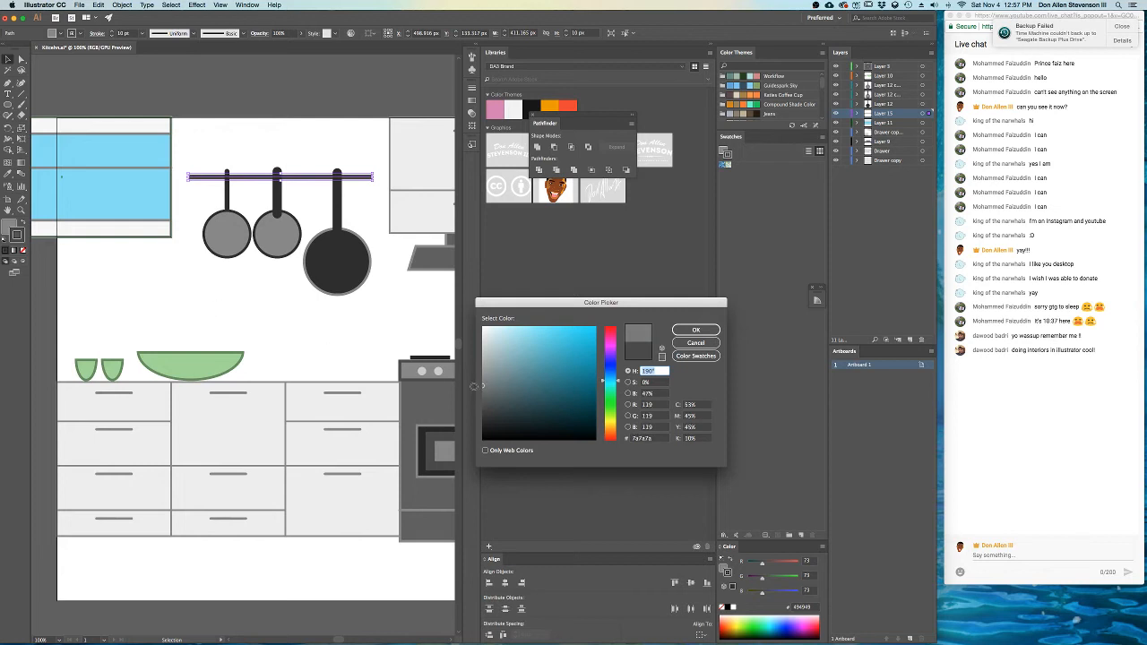
pyautogui.click(695, 330)
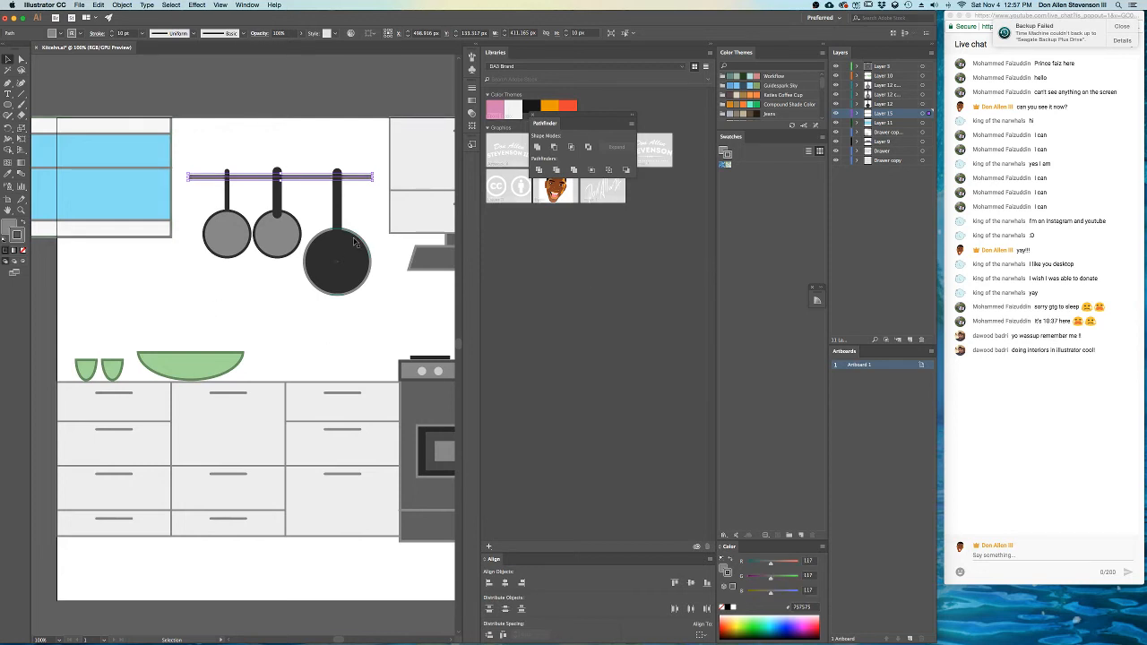
pyautogui.click(308, 163)
pyautogui.press('super+minus')
pyautogui.press('super+minus')
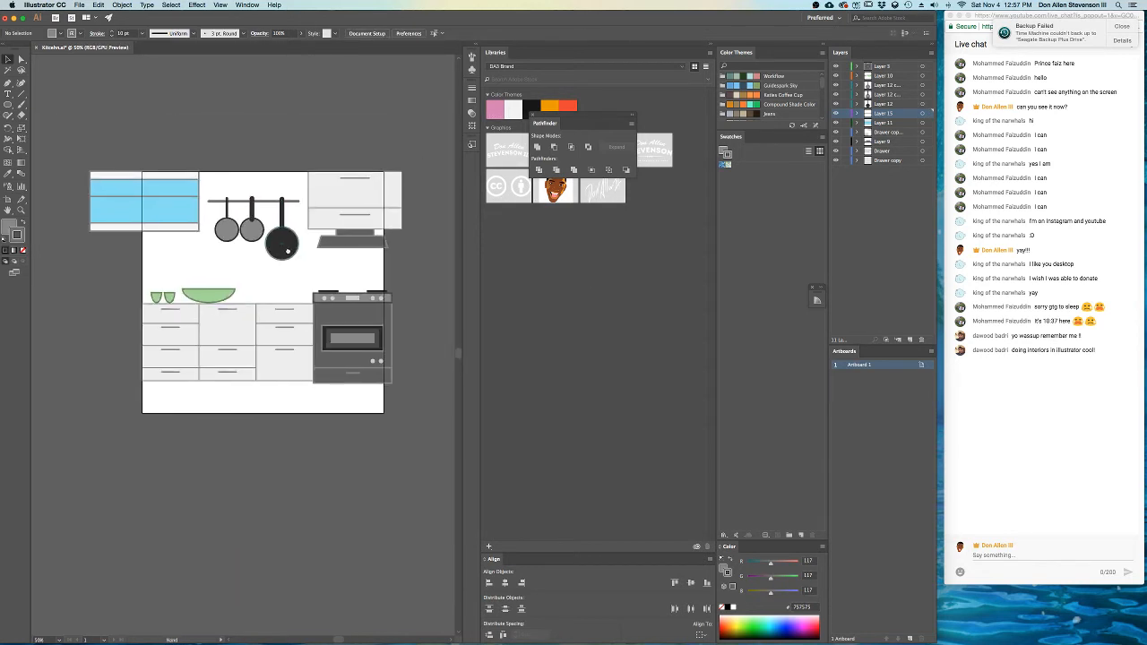
pyautogui.moveTo(287, 251); pyautogui.dragTo(285, 252)
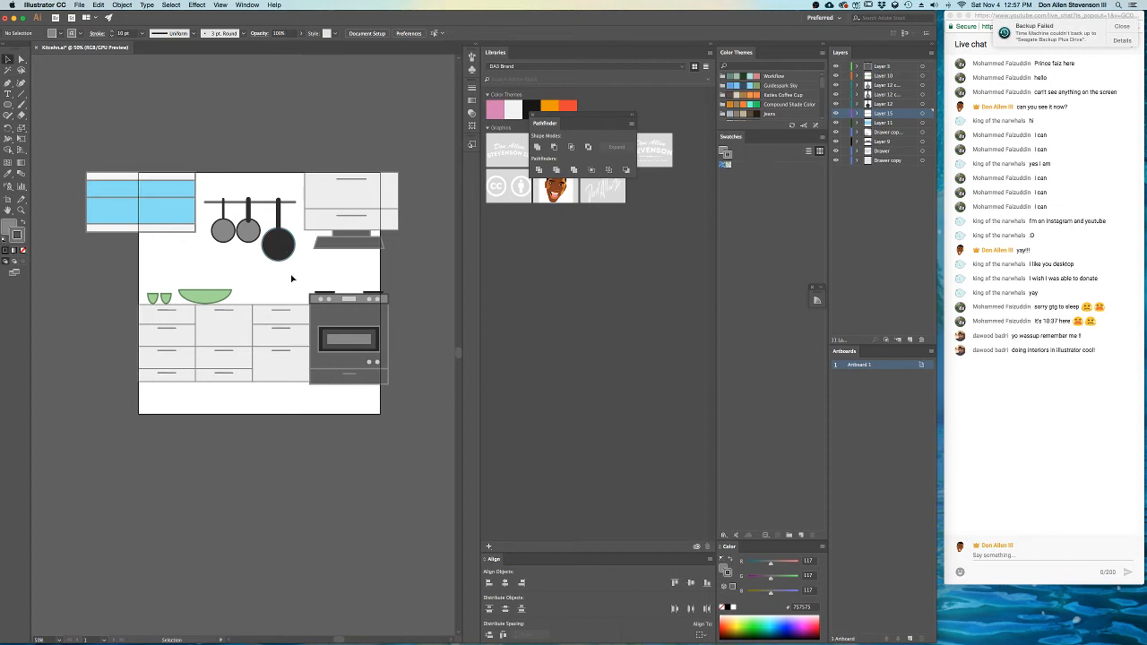
# - Remove the stroke from the circles of the two smaller grey pans
pyautogui.scroll(3, 286, 265)
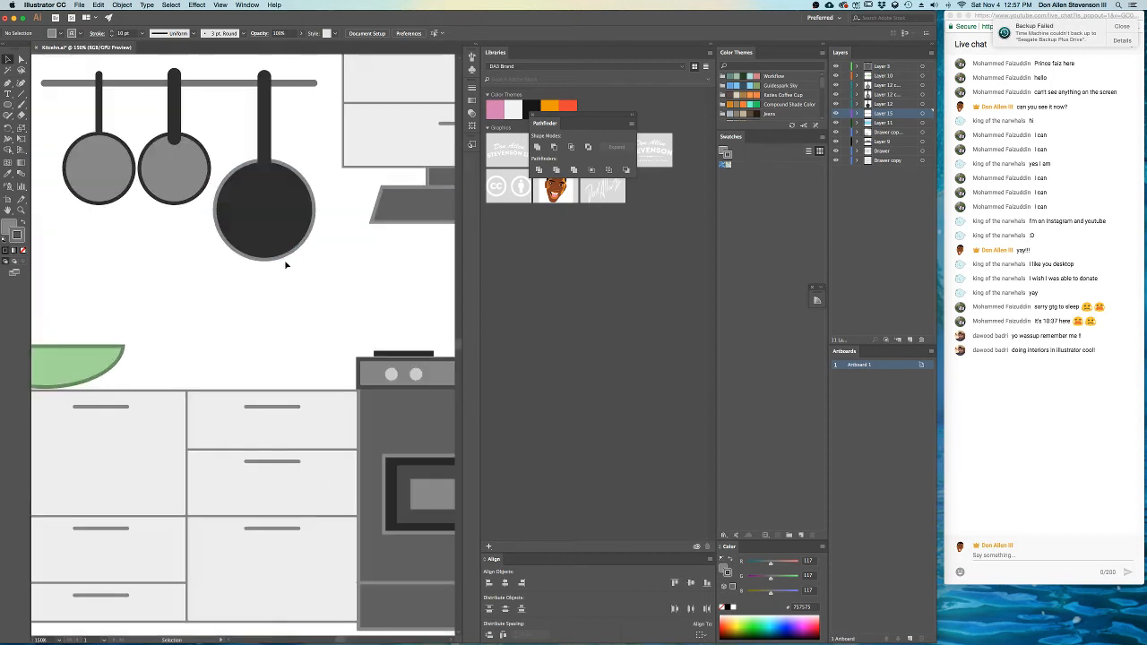
pyautogui.click(178, 163)
pyautogui.keyDown('shift'); pyautogui.click(118, 176); pyautogui.keyUp('shift')
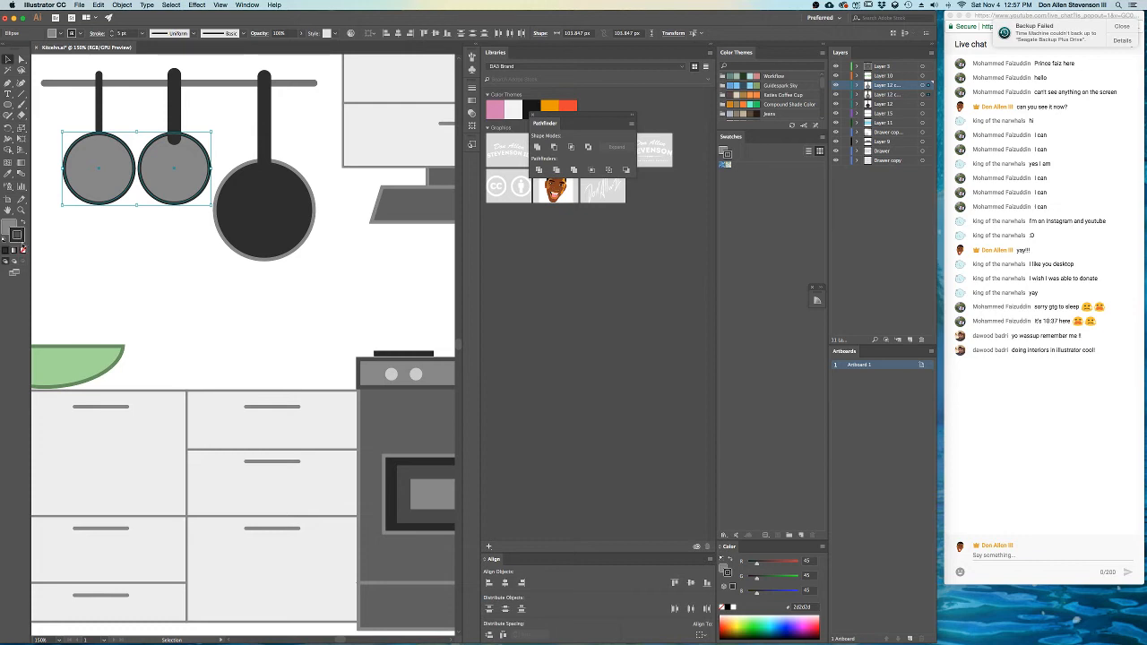
pyautogui.click(23, 250)
pyautogui.click(154, 243)
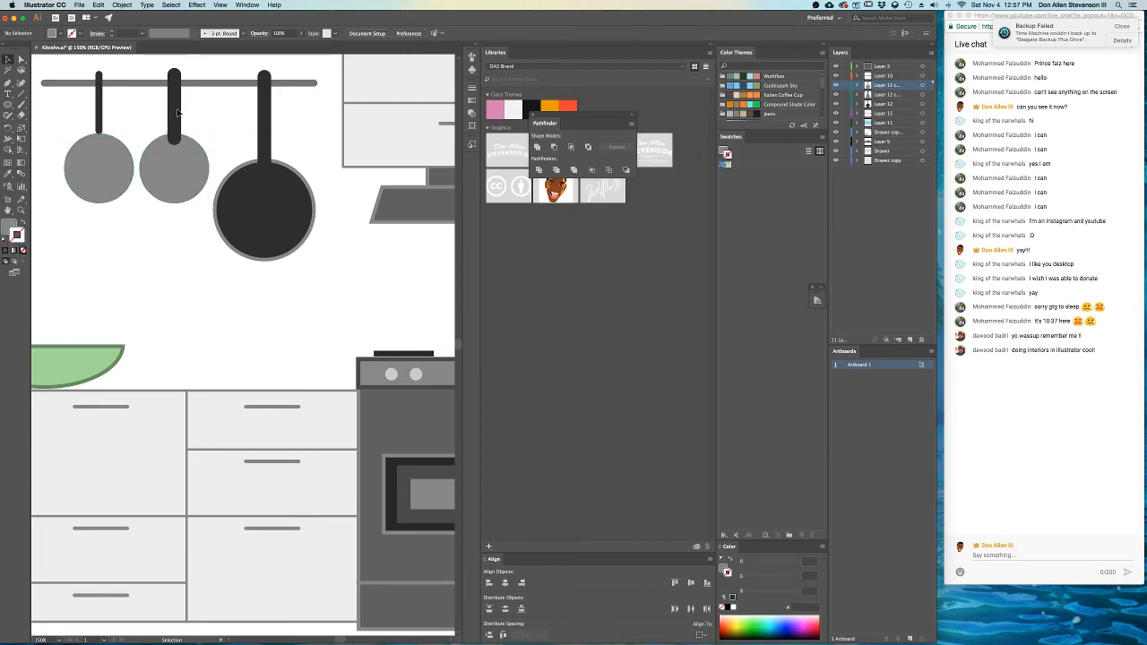
# - Nudge the two grey pan circles up together so they cover the lower ends of their handles' overlap
pyautogui.click(176, 159)
pyautogui.keyDown('shift'); pyautogui.click(120, 174); pyautogui.keyUp('shift')
pyautogui.press('a')
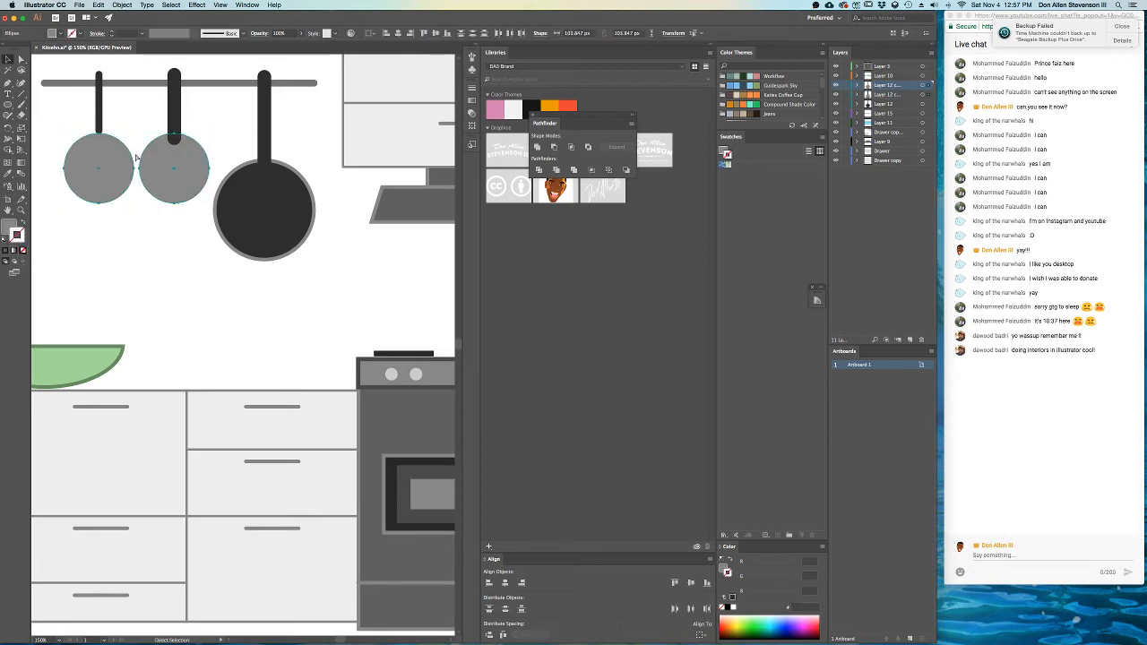
pyautogui.press('v')
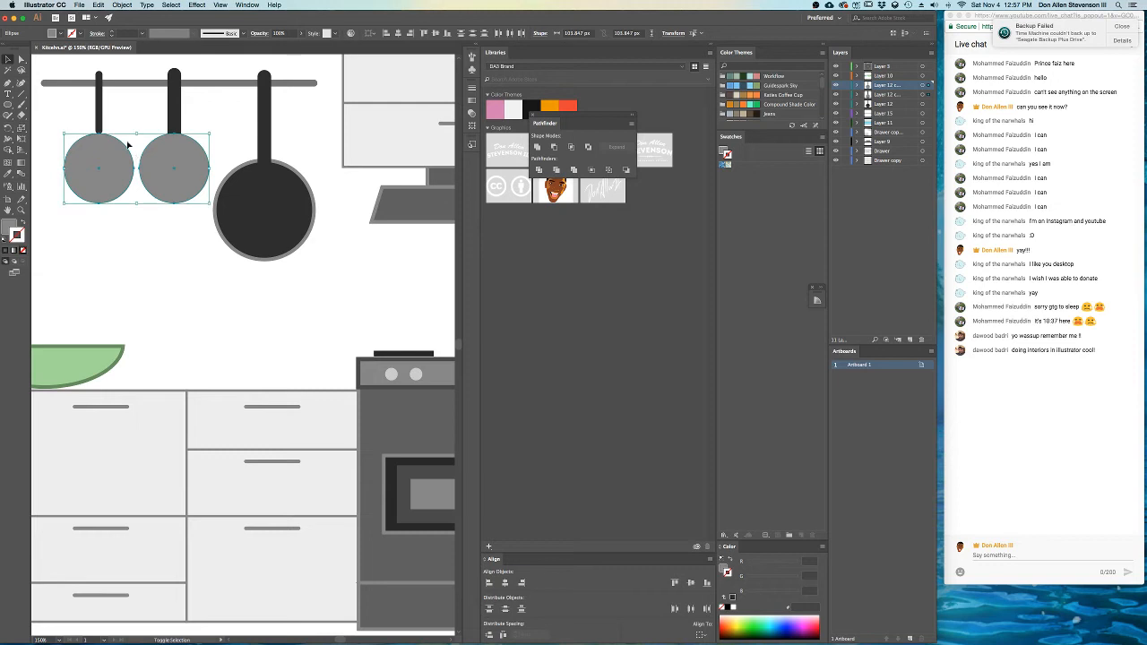
pyautogui.press('Up')
pyautogui.press('Up')
pyautogui.press('Up')
pyautogui.press('Up')
pyautogui.press('Up')
pyautogui.click(196, 306)
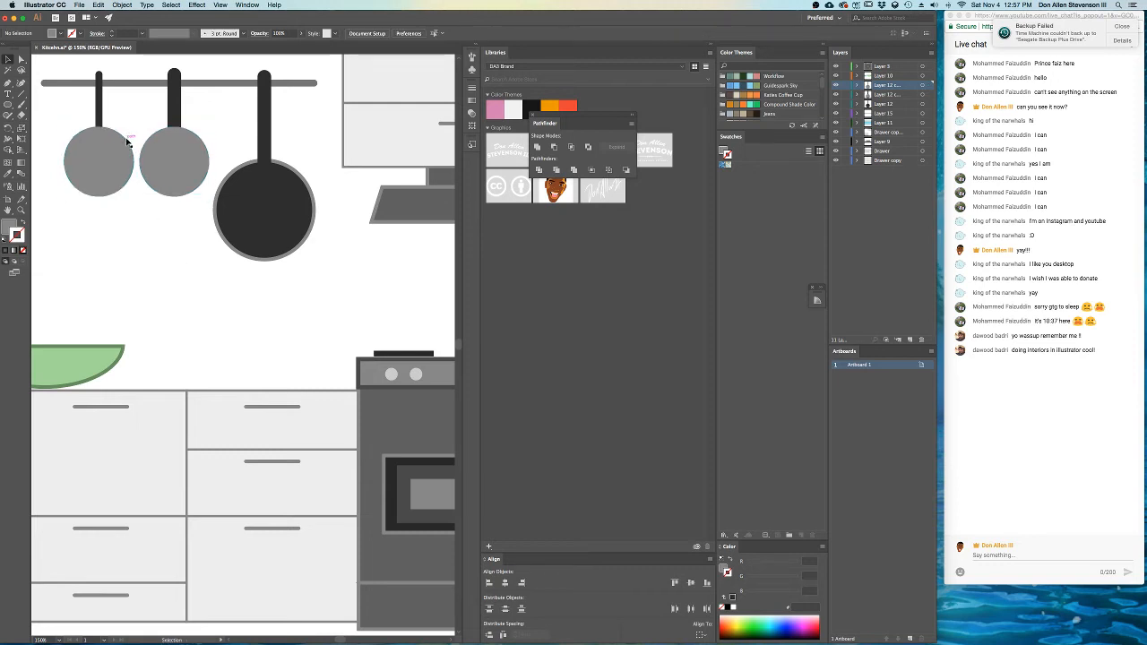
pyautogui.scroll(-2, 171, 136)
pyautogui.hscroll(-4, 206, 197)
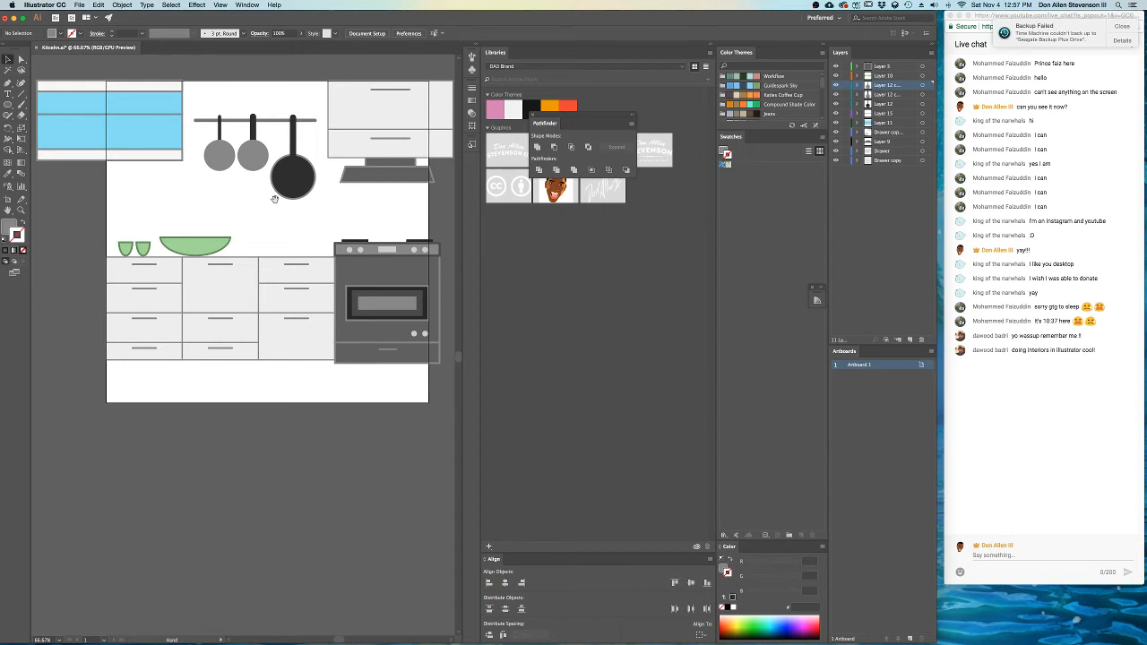
pyautogui.moveTo(274, 198); pyautogui.dragTo(231, 212)
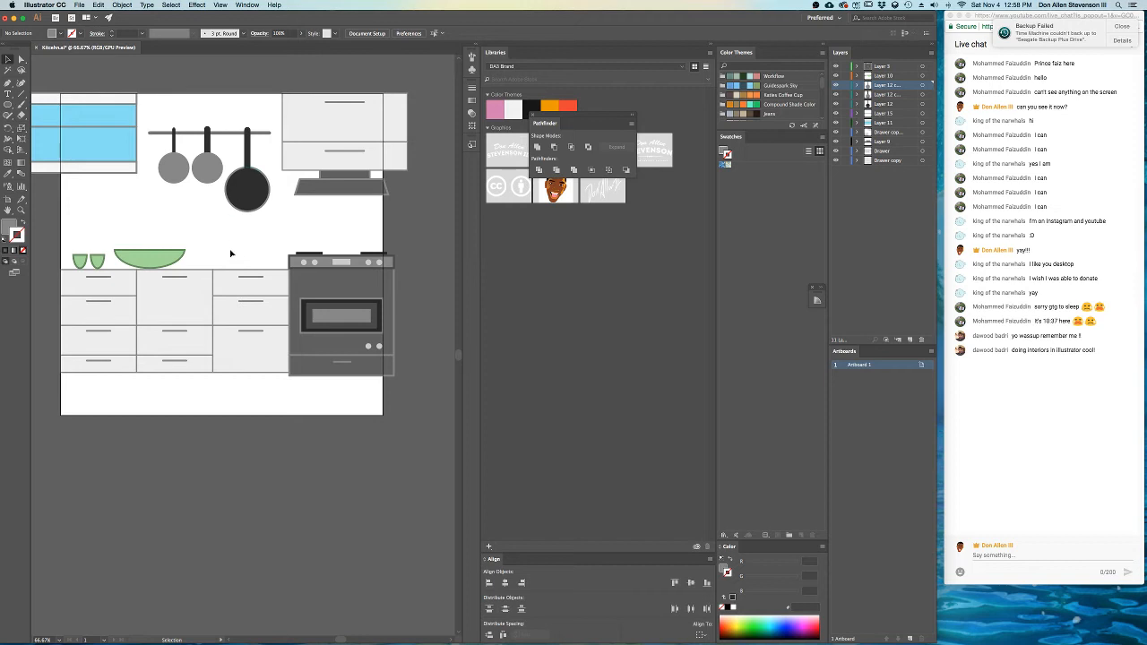
pyautogui.moveTo(143, 124); pyautogui.dragTo(269, 224)
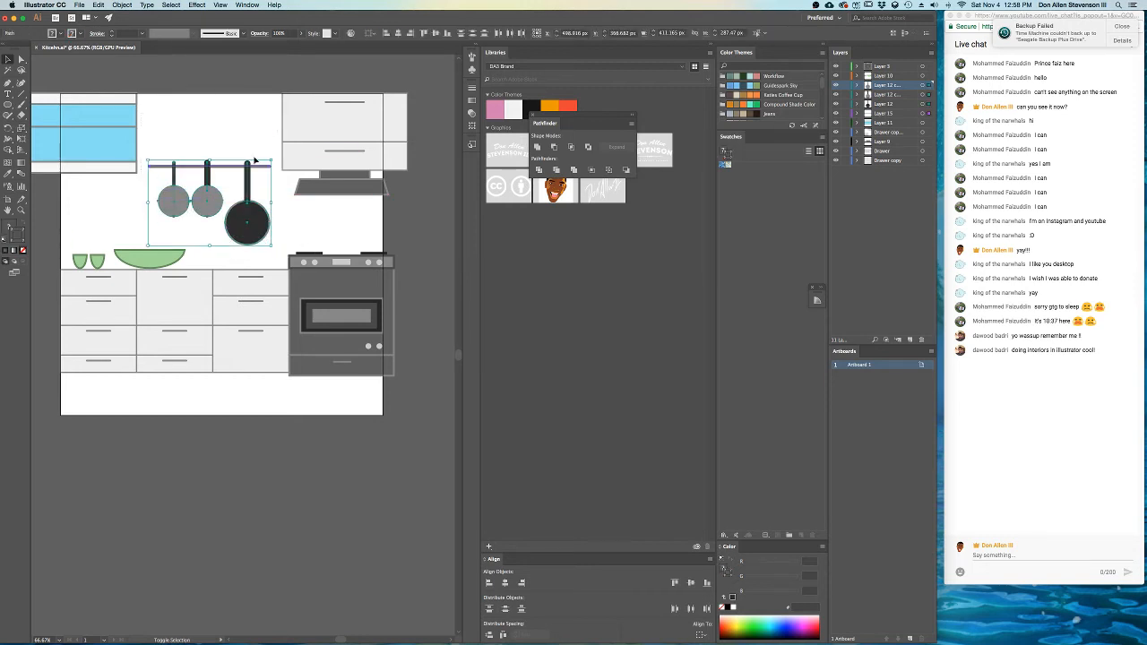
pyautogui.press('super+z')
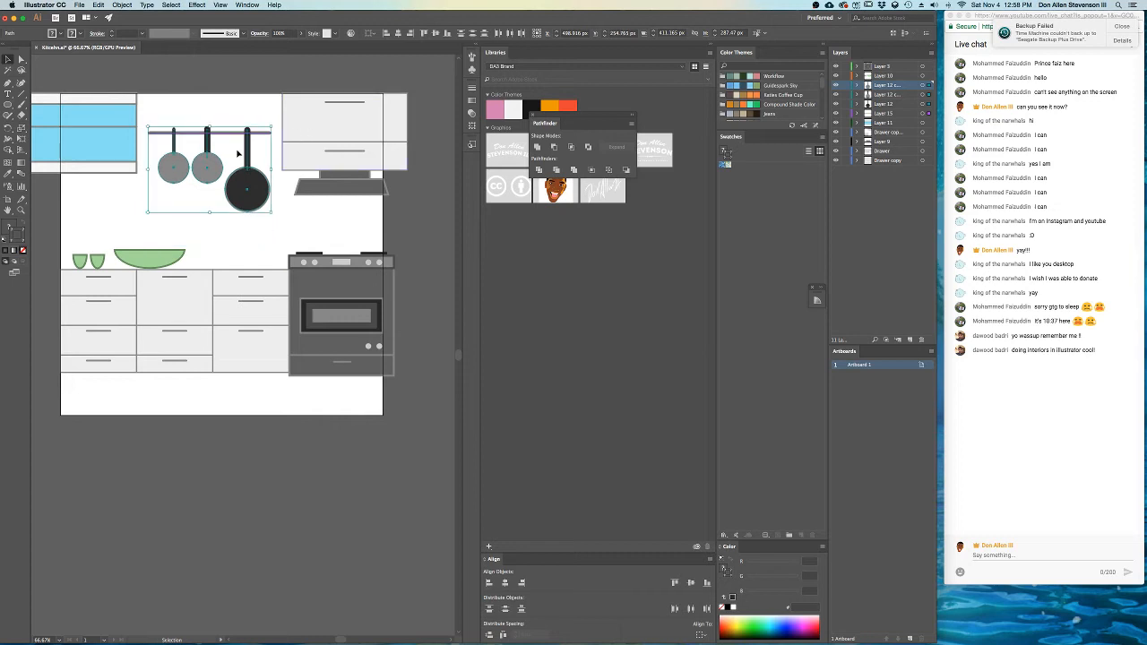
# - Select the entire kitchen drawing and move it down until the base cabinets and stove stand on the artboard's bottom edge
pyautogui.hscroll(-1, 280, 82)
pyautogui.scroll(-1, 261, 107)
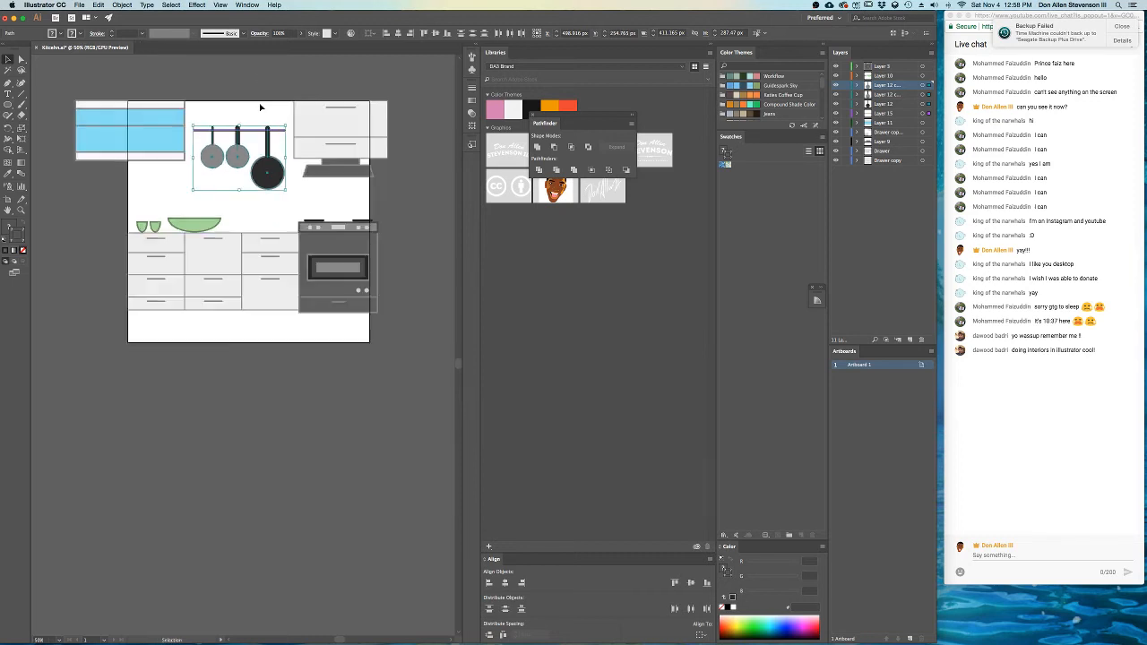
pyautogui.moveTo(64, 87); pyautogui.dragTo(481, 415)
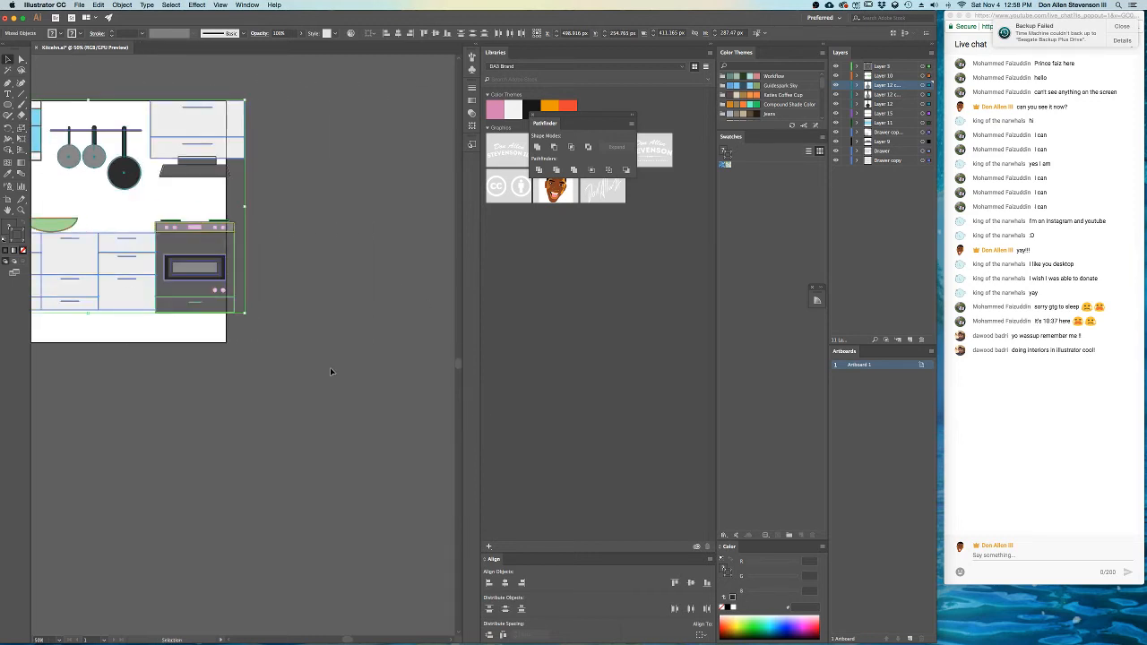
pyautogui.moveTo(331, 371); pyautogui.dragTo(481, 424)
pyautogui.press('Right')
pyautogui.hotkey('shift', 'Down')
pyautogui.hotkey('shift', 'Down')
pyautogui.hotkey('shift', 'Down')
pyautogui.hotkey('shift', 'Down')
pyautogui.hotkey('shift', 'Down')
pyautogui.hotkey('shift', 'Down')
pyautogui.hotkey('shift', 'Down')
pyautogui.hotkey('shift', 'Down')
pyautogui.hotkey('shift', 'Down')
pyautogui.hotkey('shift', 'Down')
pyautogui.hotkey('shift', 'Down')
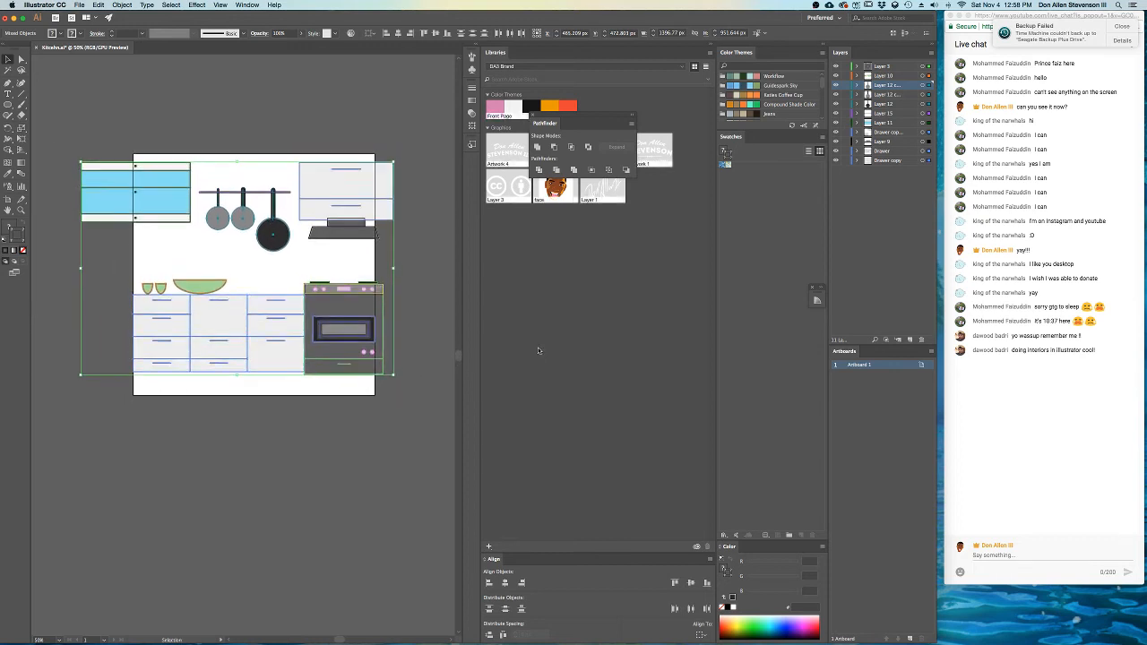
pyautogui.hotkey('shift', 'Down')
pyautogui.hotkey('shift', 'Down')
pyautogui.hotkey('shift', 'Down')
pyautogui.hotkey('shift', 'Down')
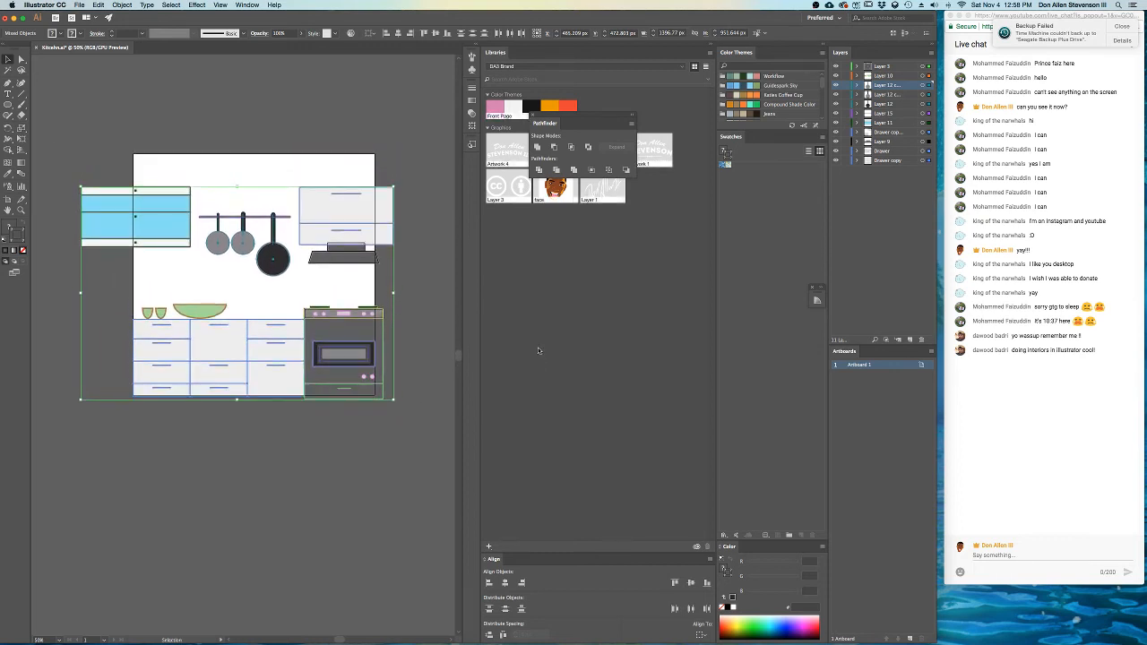
# - Move the window, hanging pans, upper cabinets and range hood together back up to the artboard's top edge
pyautogui.click(389, 135)
pyautogui.moveTo(436, 283); pyautogui.dragTo(368, 318)
pyautogui.hotkey('shift', 'Up')
pyautogui.hotkey('shift', 'Up')
pyautogui.hotkey('shift', 'Up')
pyautogui.hotkey('shift', 'Up')
pyautogui.hotkey('shift', 'Up')
pyautogui.hotkey('shift', 'Up')
pyautogui.hotkey('shift', 'Up')
pyautogui.hotkey('shift', 'Up')
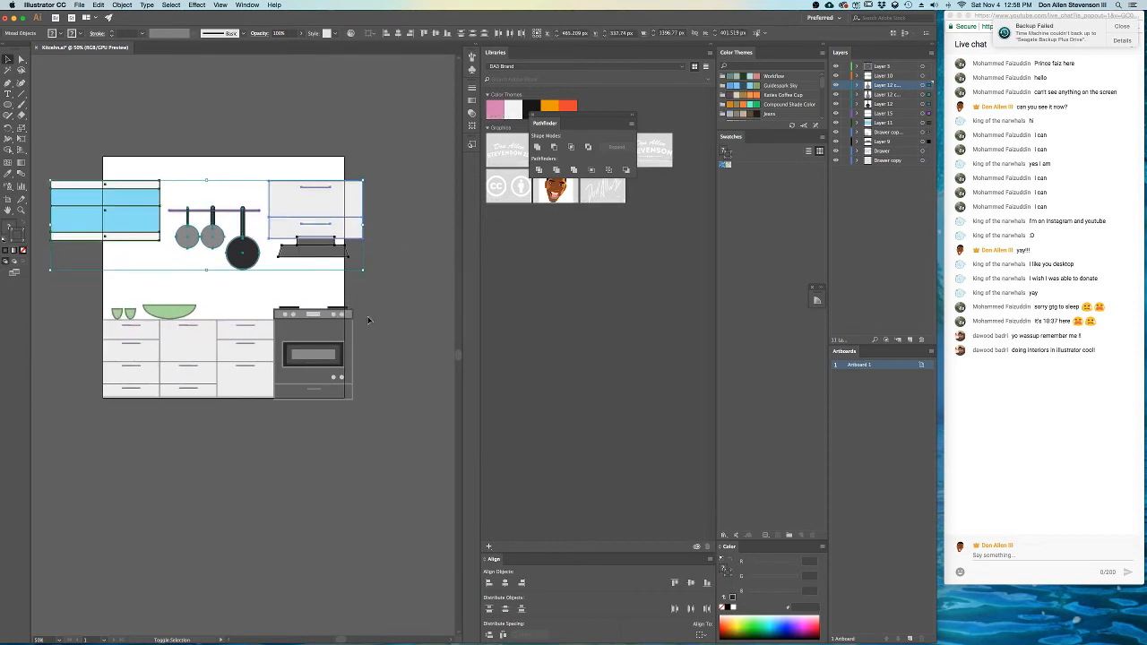
pyautogui.hotkey('shift', 'Up')
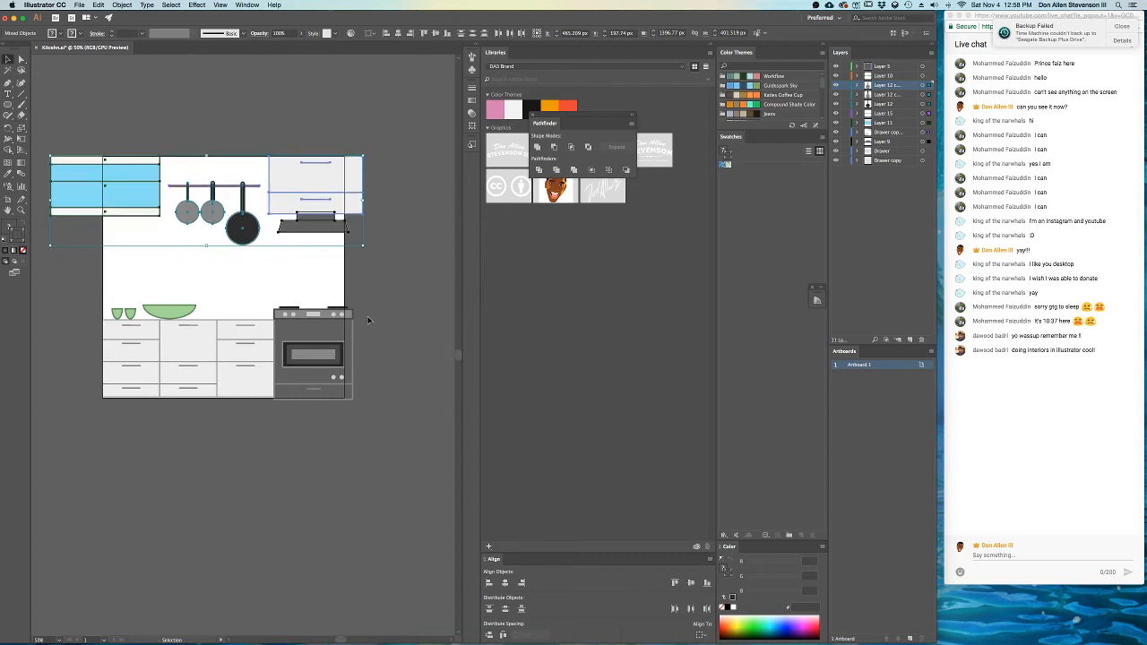
pyautogui.click(390, 285)
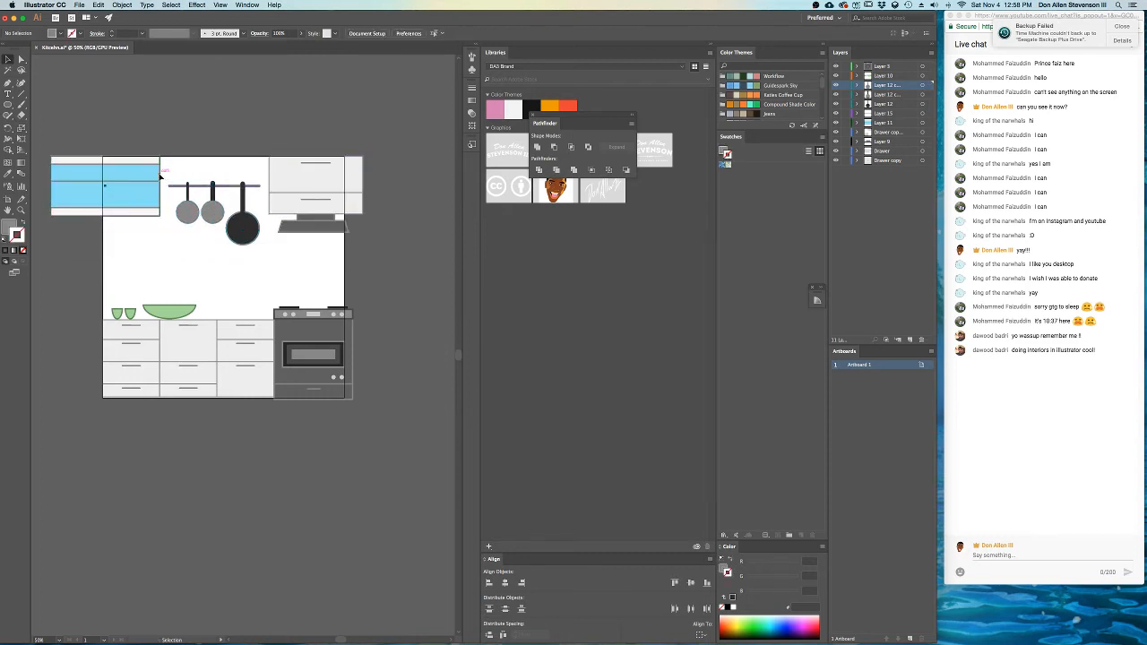
# - Select the hanging rail with its three pans and move them down so the rail sits lower than the window
pyautogui.moveTo(158, 176); pyautogui.dragTo(265, 259)
pyautogui.press('super+z')
pyautogui.hotkey('shift', 'Down')
pyautogui.hotkey('shift', 'Down')
pyautogui.hotkey('shift', 'Down')
pyautogui.hotkey('shift', 'Down')
pyautogui.hotkey('shift', 'Down')
pyautogui.hotkey('shift', 'Down')
pyautogui.hotkey('shift', 'Down')
pyautogui.hotkey('shift', 'Down')
pyautogui.hotkey('shift', 'Down')
pyautogui.hotkey('shift', 'Down')
pyautogui.hotkey('shift', 'Down')
pyautogui.hotkey('shift', 'Down')
pyautogui.hotkey('shift', 'Down')
pyautogui.hotkey('shift', 'Down')
pyautogui.hotkey('shift', 'Down')
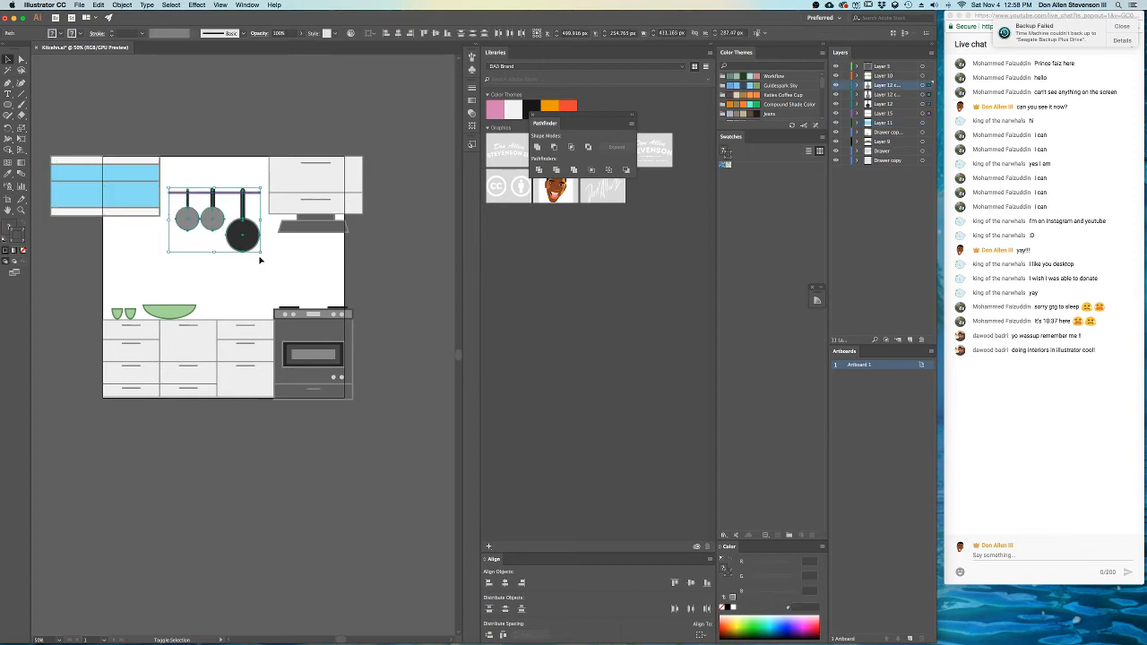
pyautogui.hotkey('shift', 'Down')
pyautogui.hotkey('shift', 'Down')
pyautogui.hotkey('shift', 'Down')
pyautogui.hotkey('shift', 'Down')
pyautogui.hotkey('shift', 'Down')
pyautogui.hotkey('shift', 'Down')
pyautogui.hotkey('shift', 'Down')
pyautogui.hotkey('shift', 'Down')
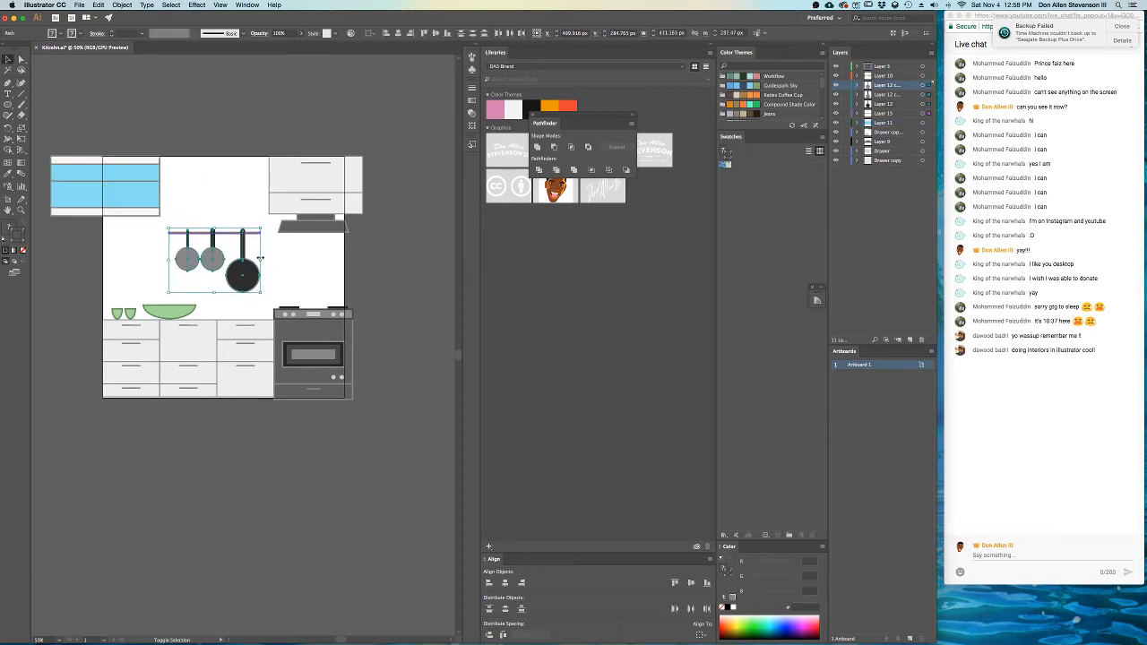
# - Move the rail and its pans left until they hang beneath the blue window
pyautogui.hotkey('shift', 'Left')
pyautogui.hotkey('shift', 'Left')
pyautogui.hotkey('shift', 'Left')
pyautogui.hotkey('shift', 'Left')
pyautogui.hotkey('shift', 'Left')
pyautogui.hotkey('shift', 'Left')
pyautogui.hotkey('shift', 'Left')
pyautogui.hotkey('shift', 'Left')
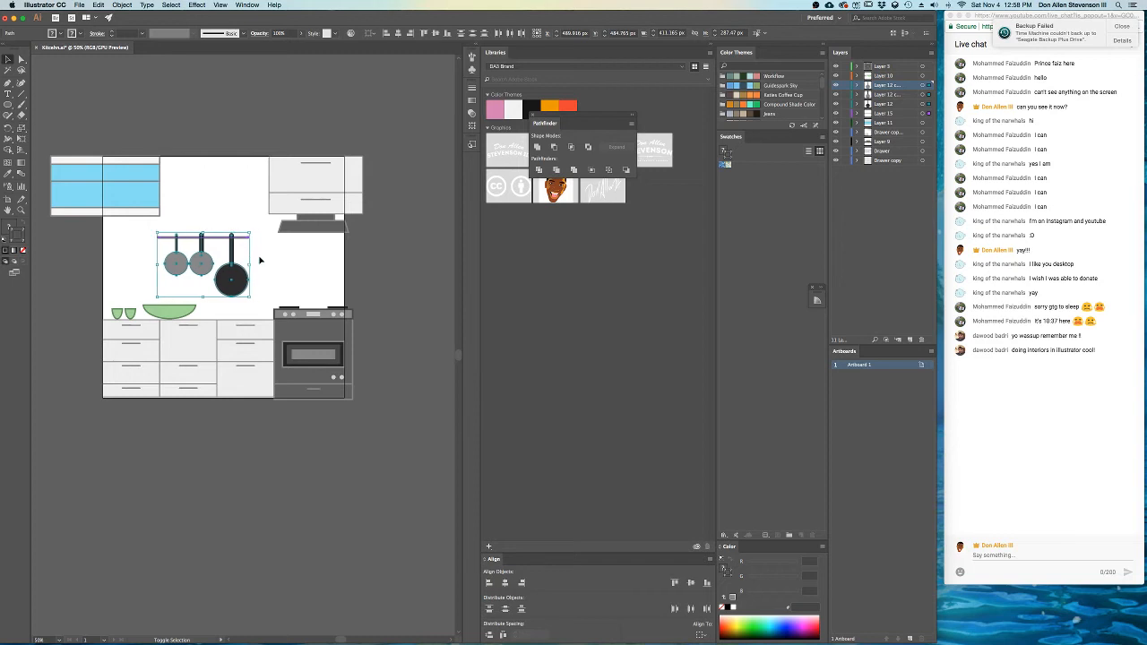
pyautogui.moveTo(231, 274); pyautogui.dragTo(149, 274)
pyautogui.click(207, 268)
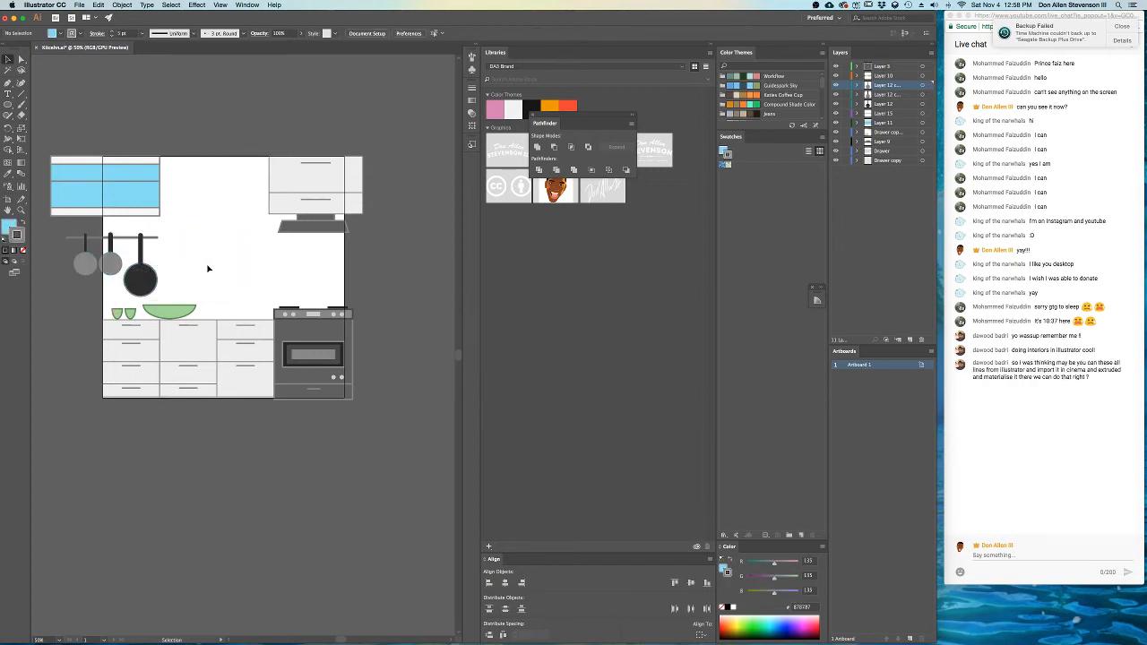
# - Duplicate the leftmost drawer cabinet and place the copy flush against its left side
pyautogui.scroll(-2, 209, 279)
pyautogui.scroll(2, 209, 279)
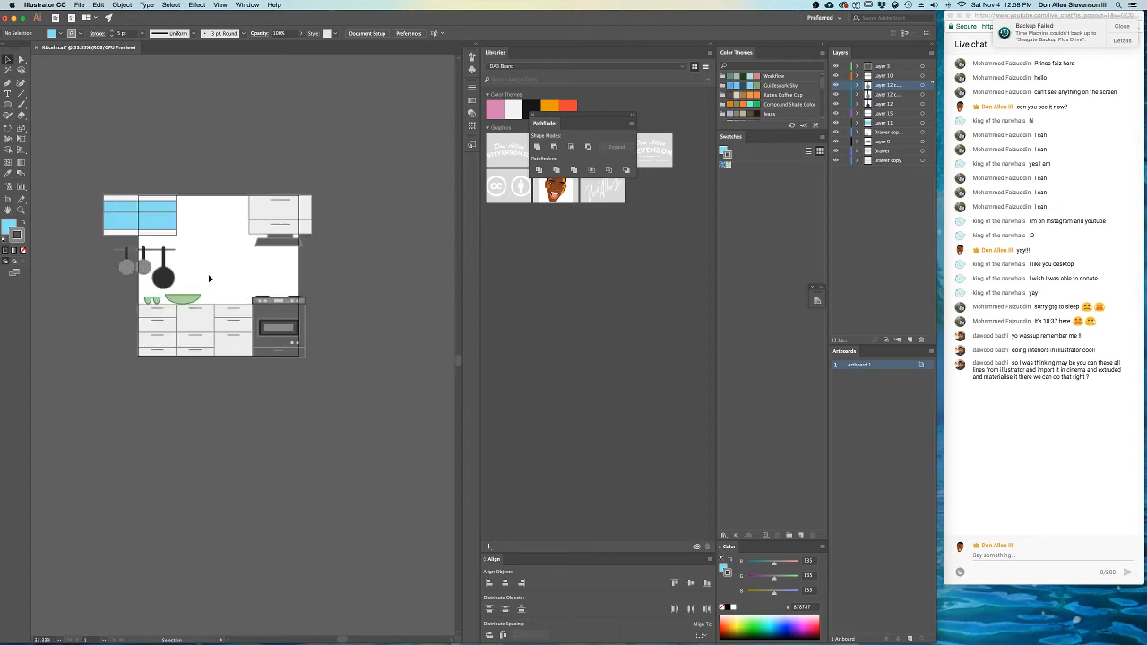
pyautogui.moveTo(163, 396); pyautogui.dragTo(203, 394)
pyautogui.click(184, 336)
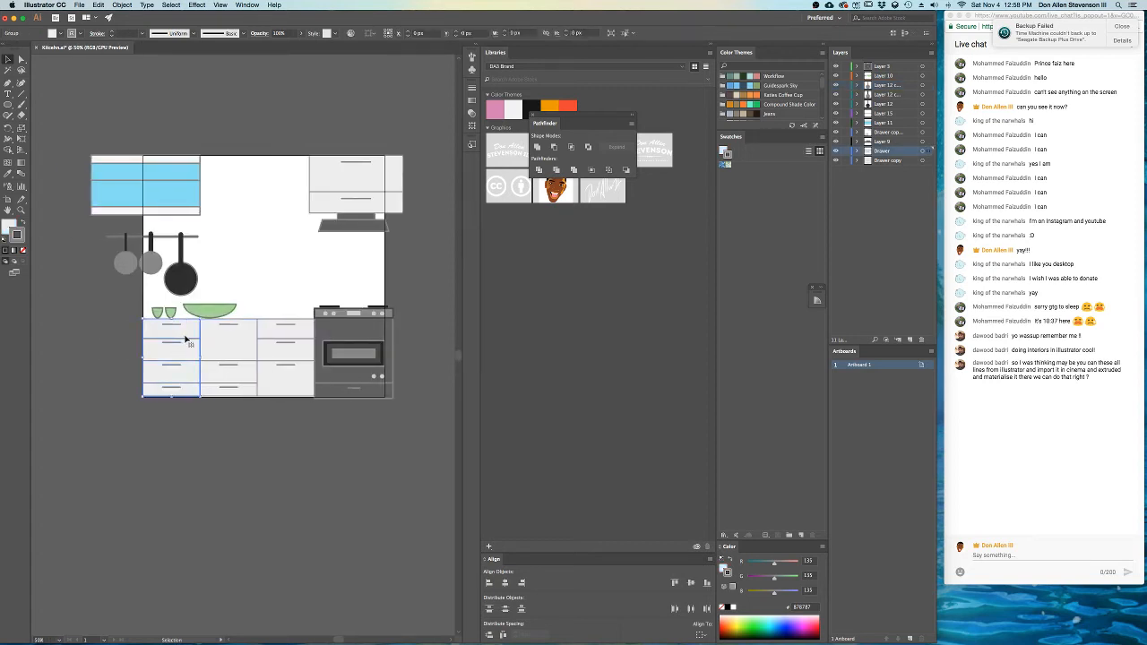
pyautogui.moveTo(191, 332); pyautogui.dragTo(136, 336)
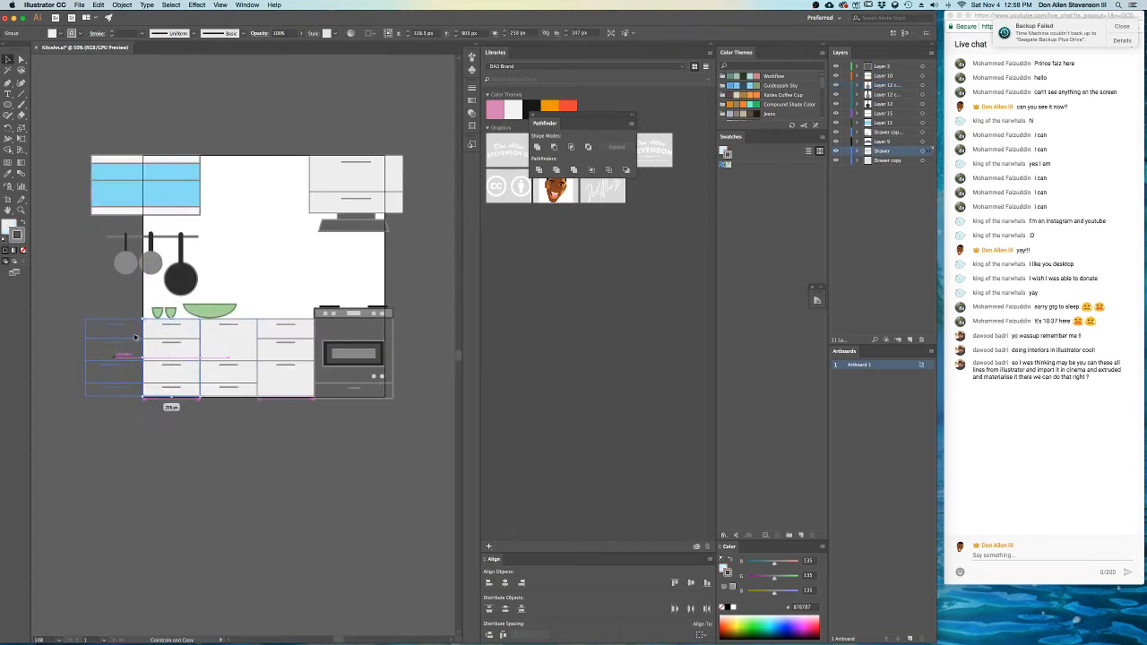
pyautogui.click(100, 312)
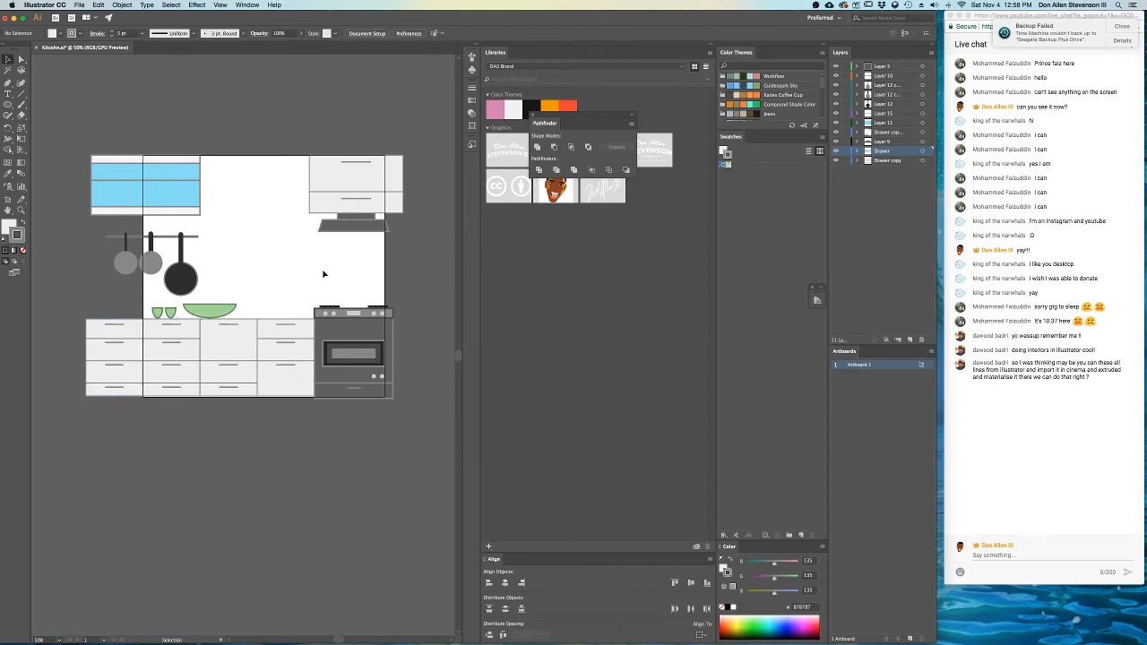
pyautogui.scroll(-1, 333, 254)
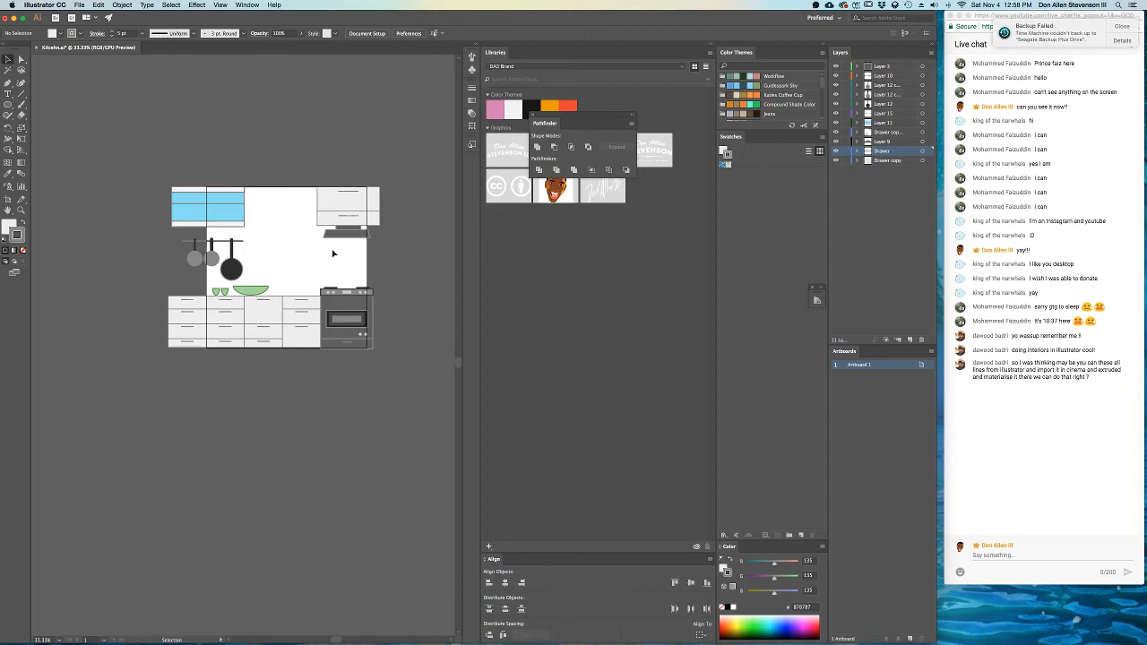
pyautogui.scroll(1, 333, 253)
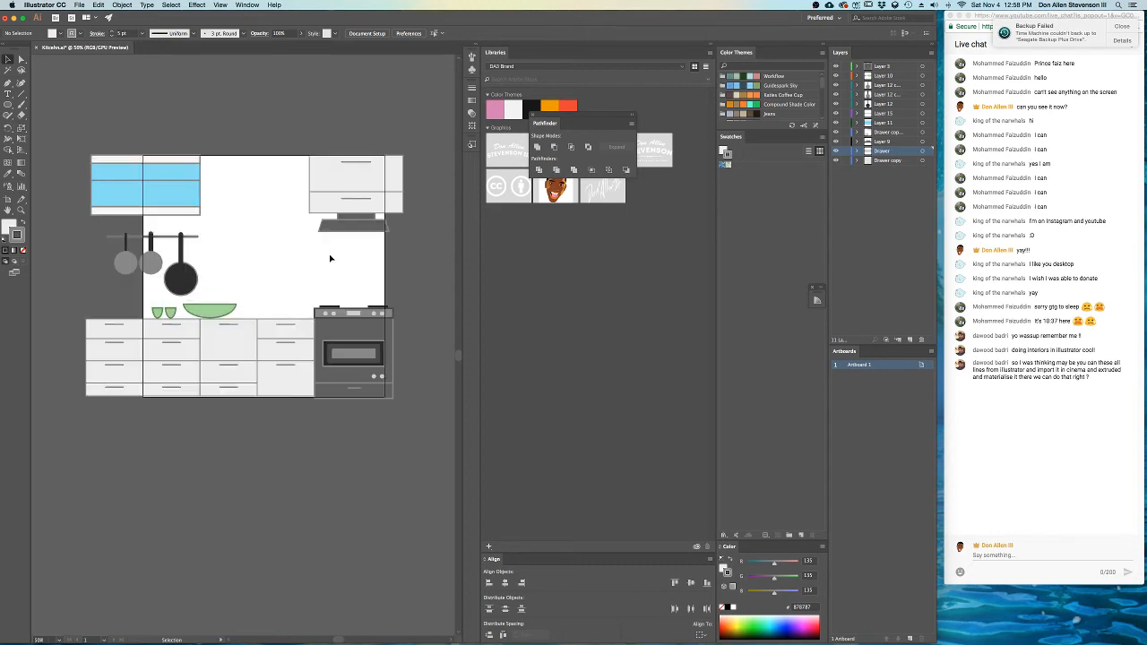
pyautogui.scroll(1, 368, 301)
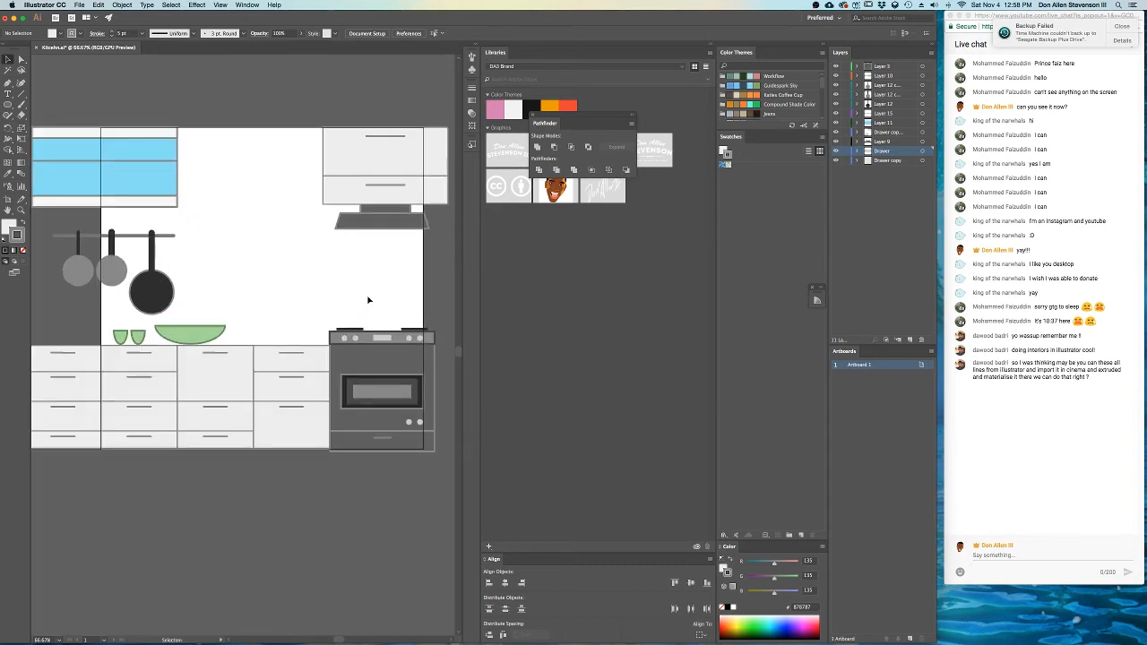
pyautogui.moveTo(377, 292)
pyautogui.mouseDown()
pyautogui.moveTo(315, 290)
pyautogui.moveTo(292, 305)
pyautogui.moveTo(365, 324)
pyautogui.mouseUp()
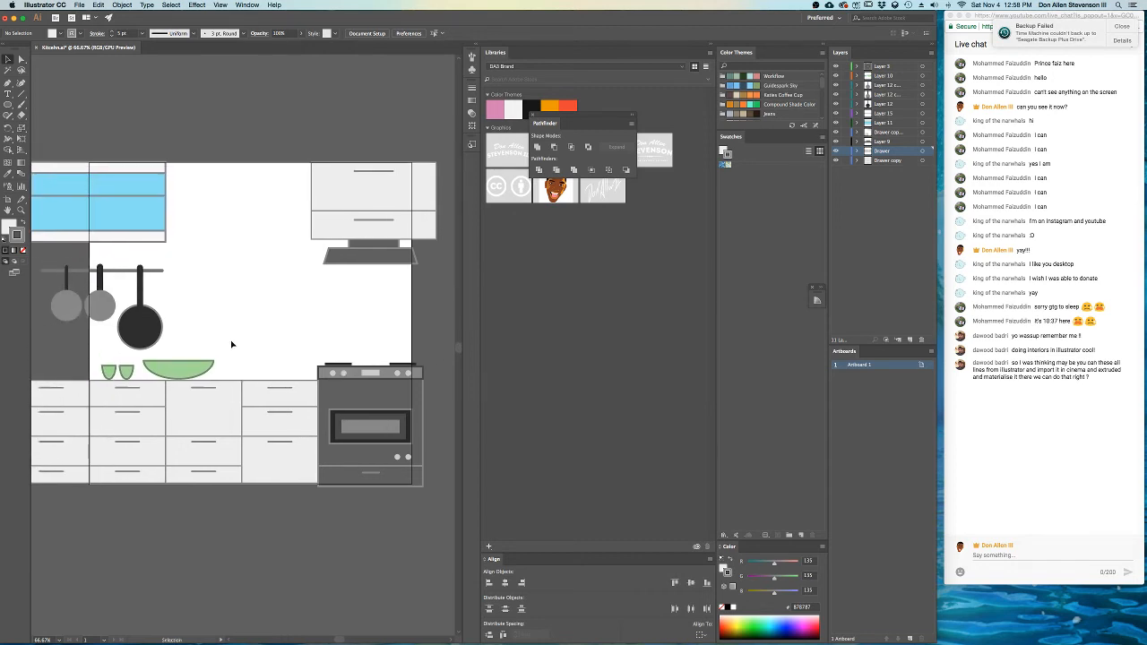
pyautogui.click(191, 375)
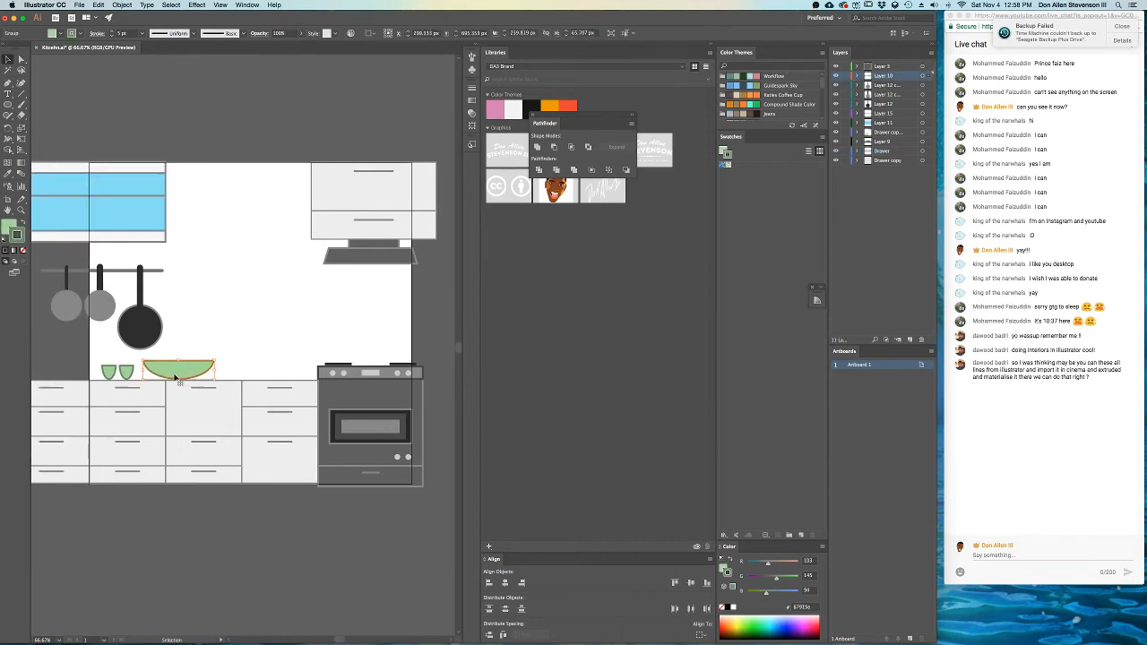
pyautogui.click(225, 338)
pyautogui.moveTo(225, 276); pyautogui.dragTo(299, 303)
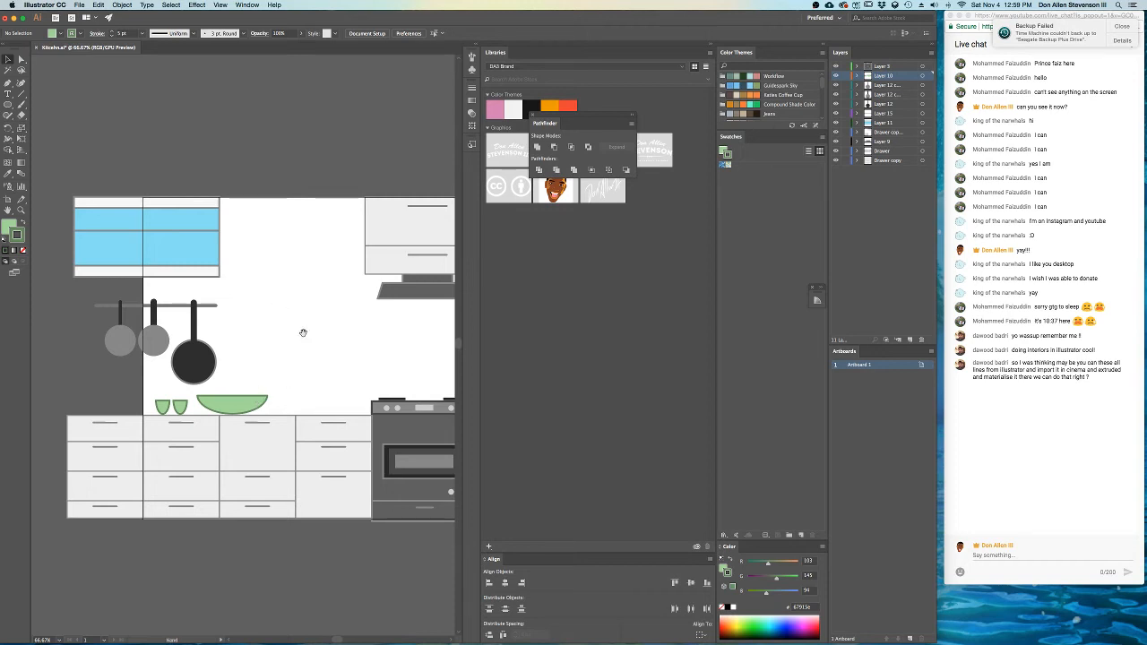
pyautogui.moveTo(315, 361); pyautogui.dragTo(242, 378)
pyautogui.scroll(-1, 266, 385)
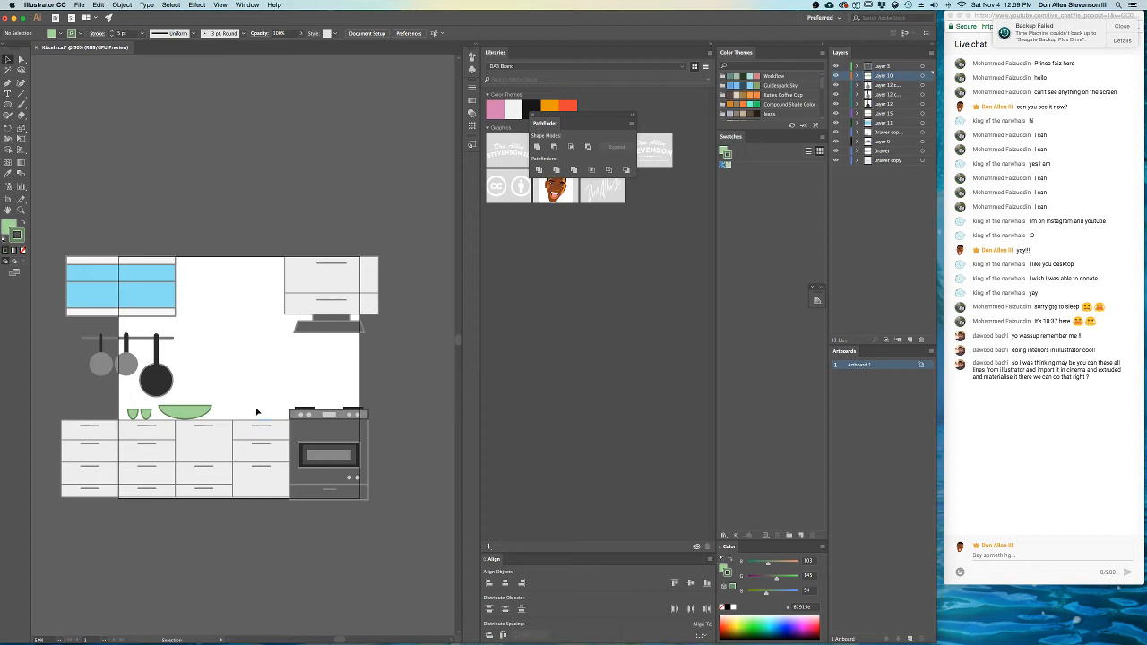
# - Move the green bowl and both cups together to the right and raise them slightly above the drawer cabinets
pyautogui.scroll(2, 256, 412)
pyautogui.moveTo(251, 415); pyautogui.dragTo(368, 451)
pyautogui.click(257, 436)
pyautogui.keyDown('shift'); pyautogui.click(161, 433); pyautogui.keyUp('shift')
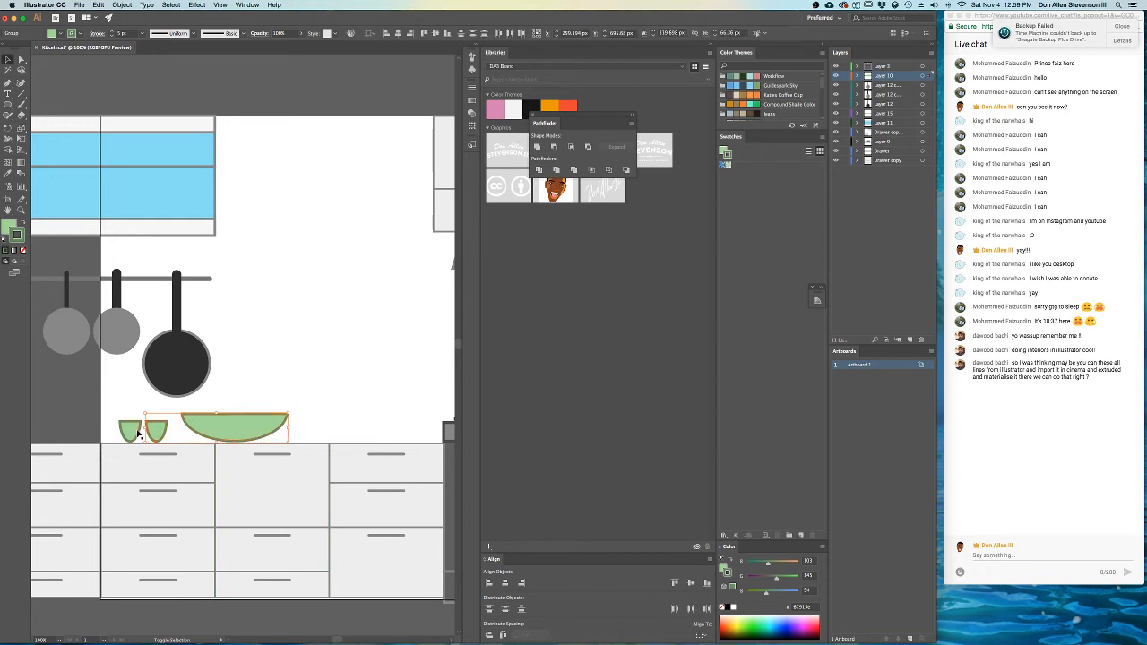
pyautogui.keyDown('shift'); pyautogui.click(135, 435); pyautogui.keyUp('shift')
pyautogui.moveTo(243, 422); pyautogui.dragTo(378, 422)
pyautogui.hotkey('shift', 'Up')
pyautogui.hotkey('shift', 'Up')
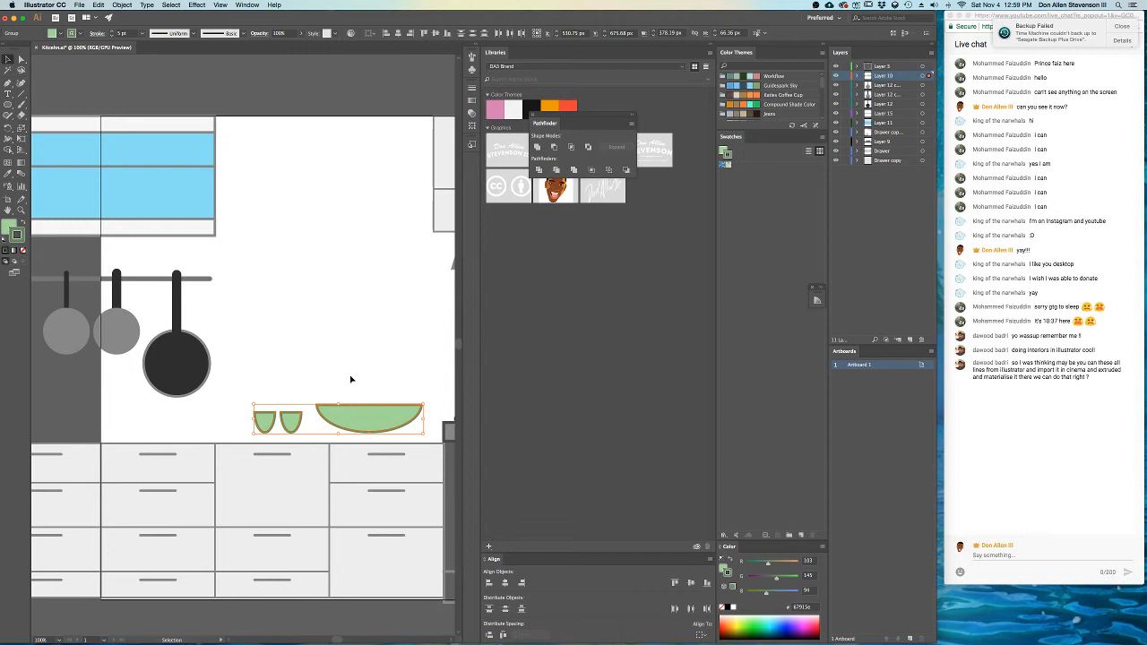
pyautogui.click(352, 380)
# - Add a new layer above the selected drawer cabinet's layer and draw a countertop rectangle about 1148 by 23 px along the cabinet tops
pyautogui.click(260, 540)
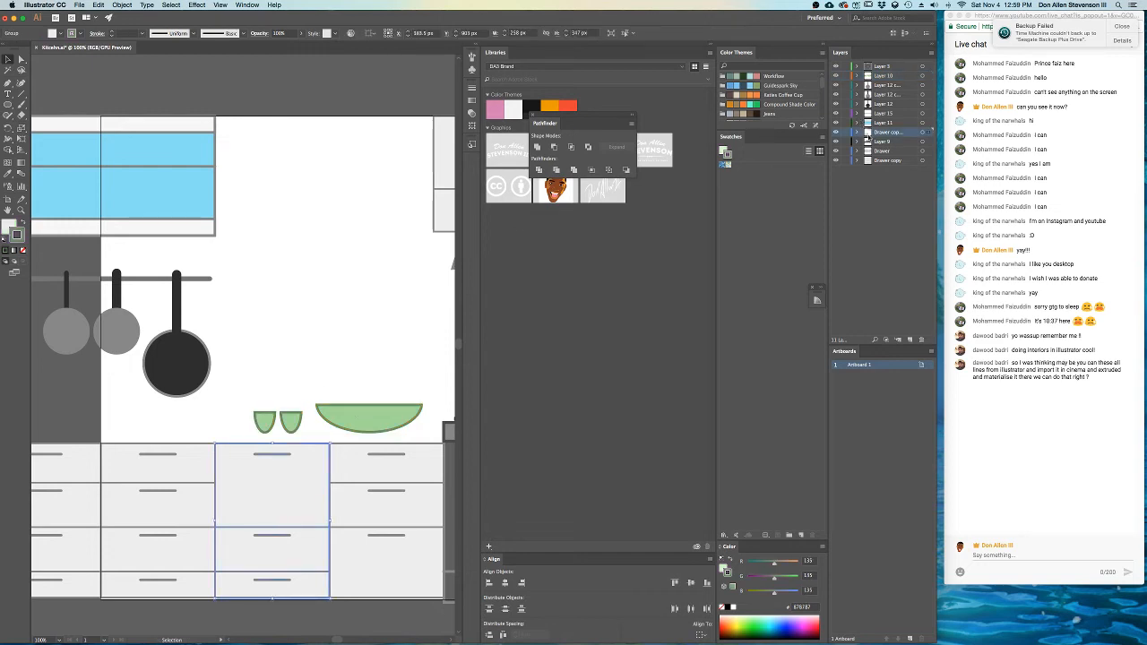
pyautogui.click(911, 342)
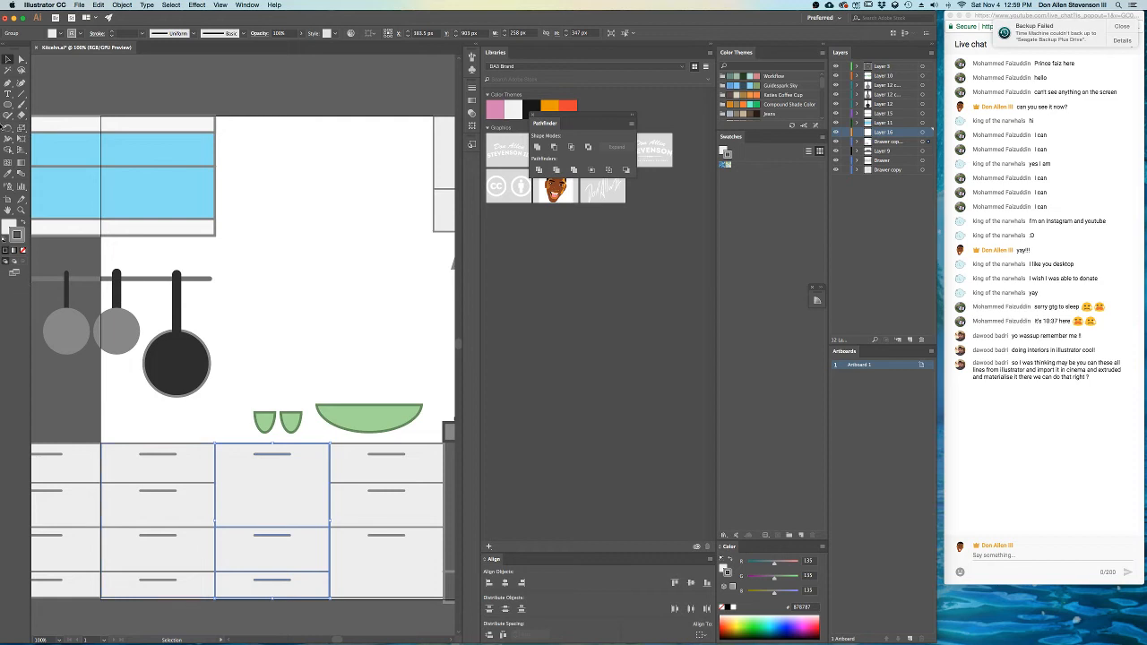
pyautogui.moveTo(7, 104); pyautogui.dragTo(35, 104)
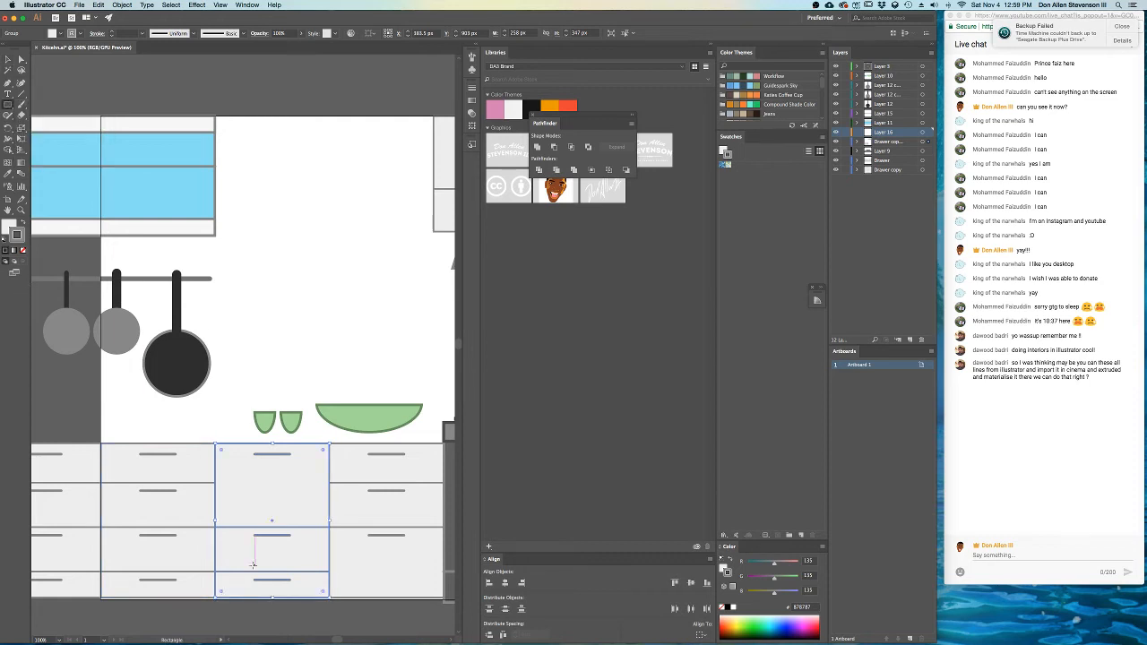
pyautogui.scroll(-2, 290, 472)
pyautogui.scroll(1, 369, 452)
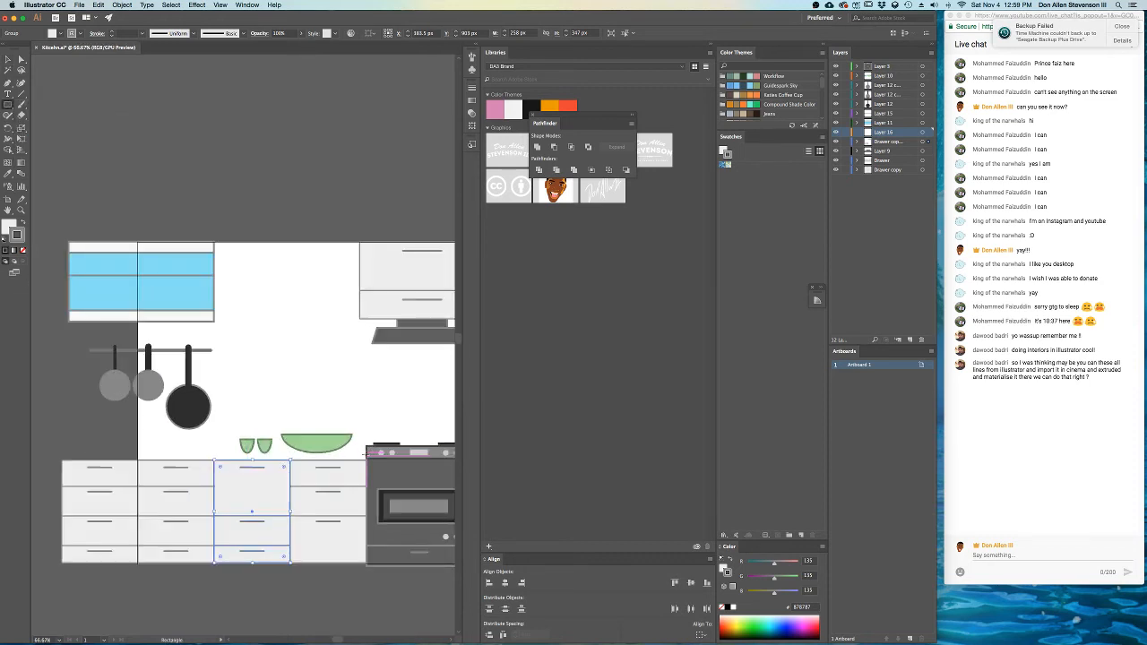
pyautogui.moveTo(364, 455)
pyautogui.mouseDown()
pyautogui.moveTo(38, 461)
pyautogui.moveTo(209, 462)
pyautogui.mouseUp()
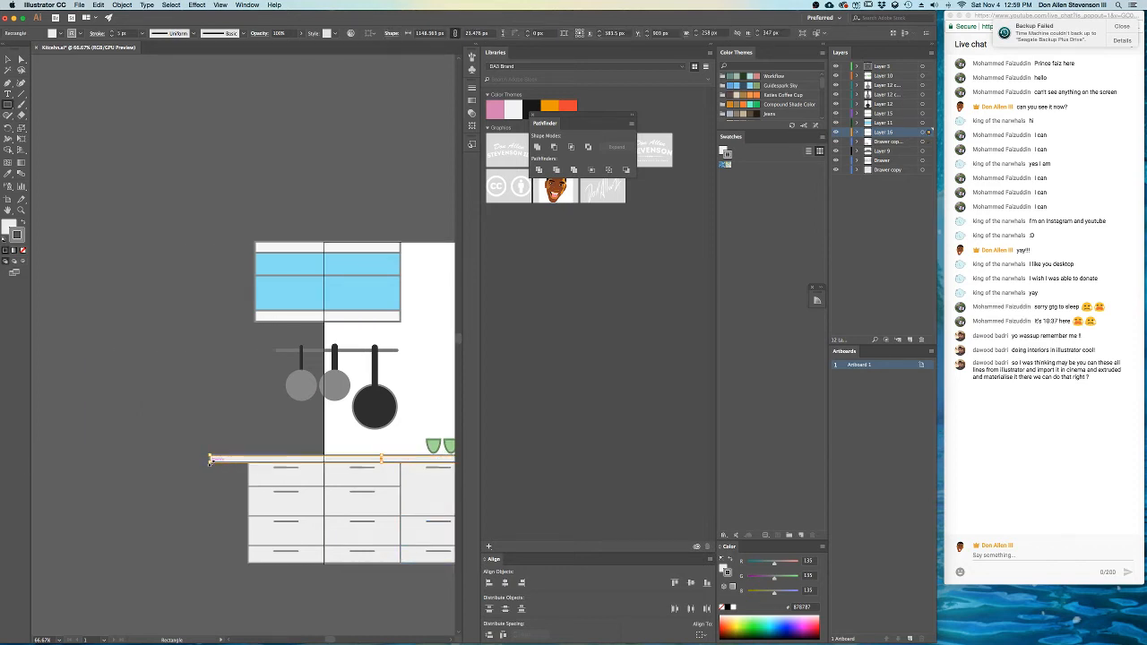
# - Nudge the countertop rectangle up slightly towards the bottoms of the cups and bowl
pyautogui.moveTo(318, 450); pyautogui.dragTo(60, 412)
pyautogui.scroll(6, 175, 408)
pyautogui.scroll(-3, 230, 456)
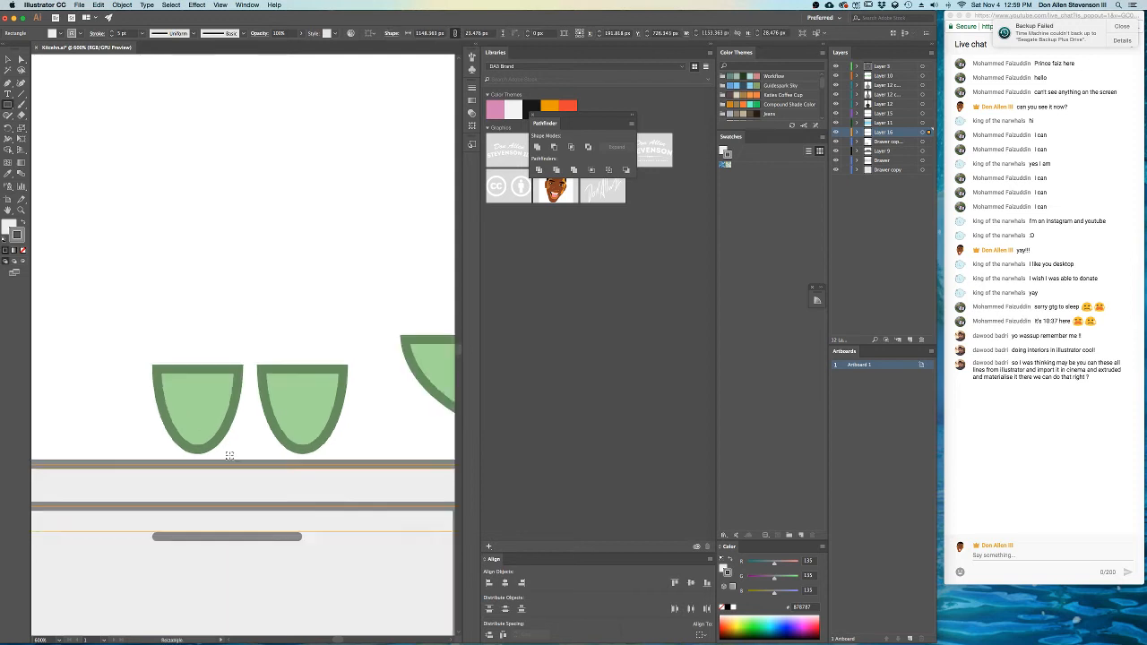
pyautogui.scroll(-2, 230, 455)
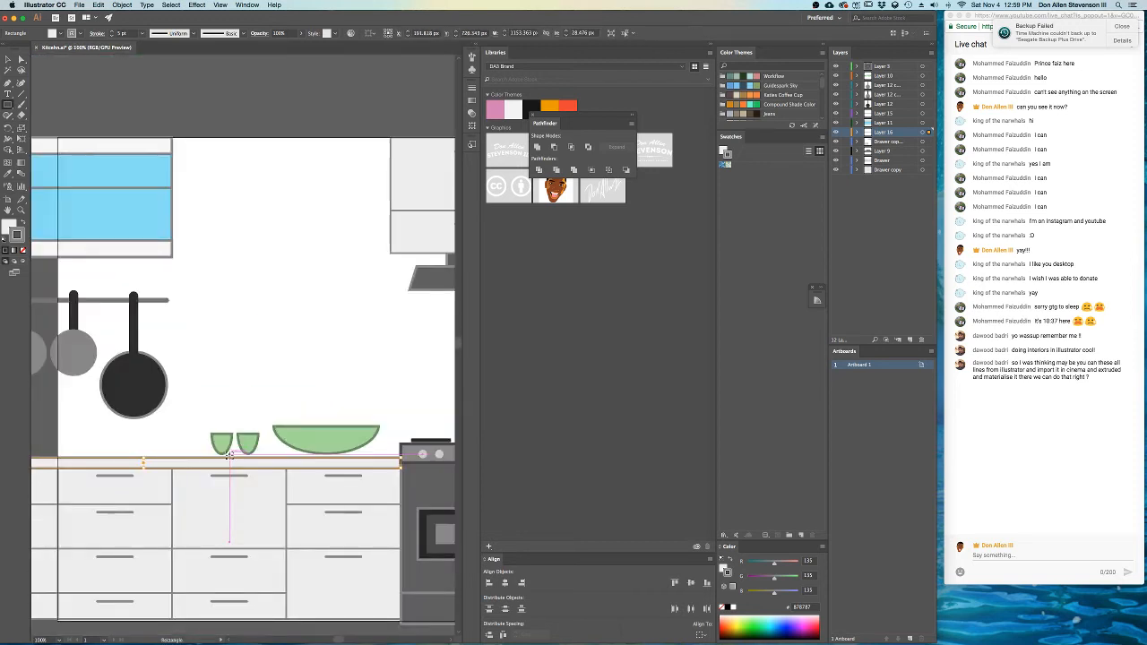
pyautogui.click(9, 59)
pyautogui.press('Up')
pyautogui.press('Up')
pyautogui.press('Up')
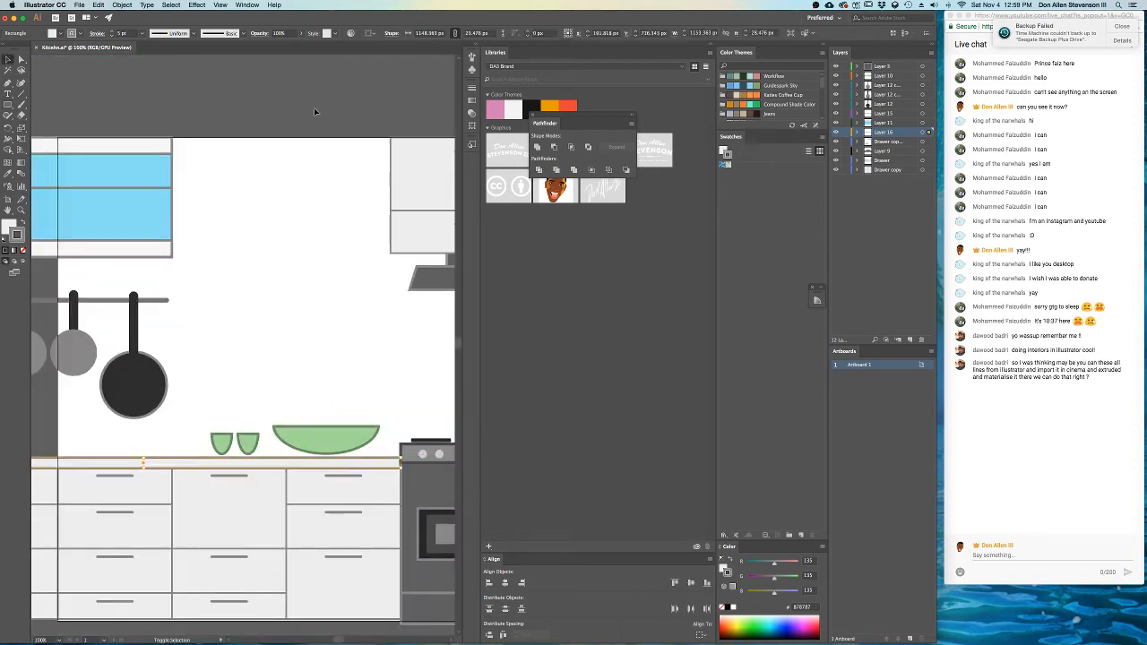
# - Select the green bowl and both cups together and nudge them up slightly to rest on the countertop
pyautogui.click(352, 419)
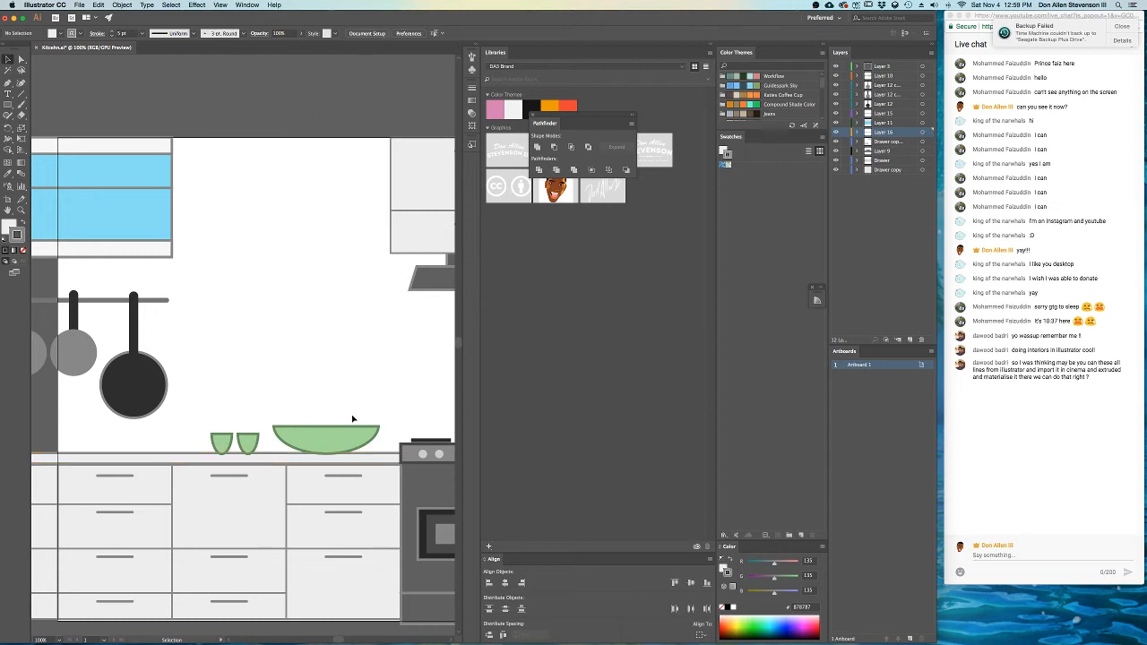
pyautogui.click(251, 446)
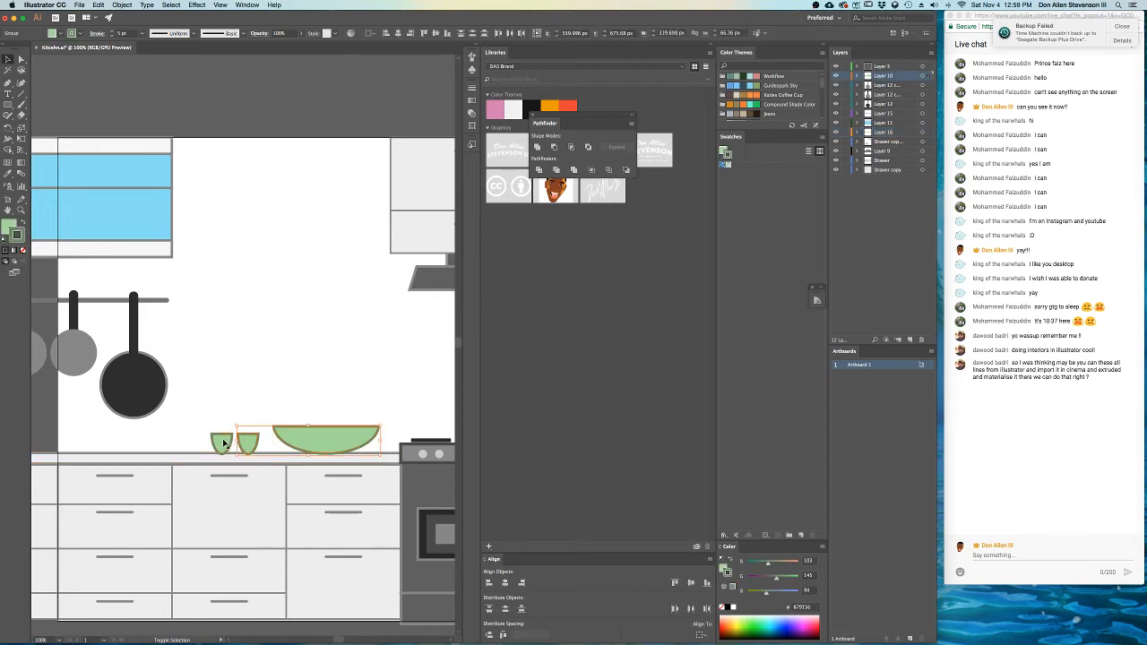
pyautogui.press('Up')
pyautogui.press('Up')
pyautogui.press('Up')
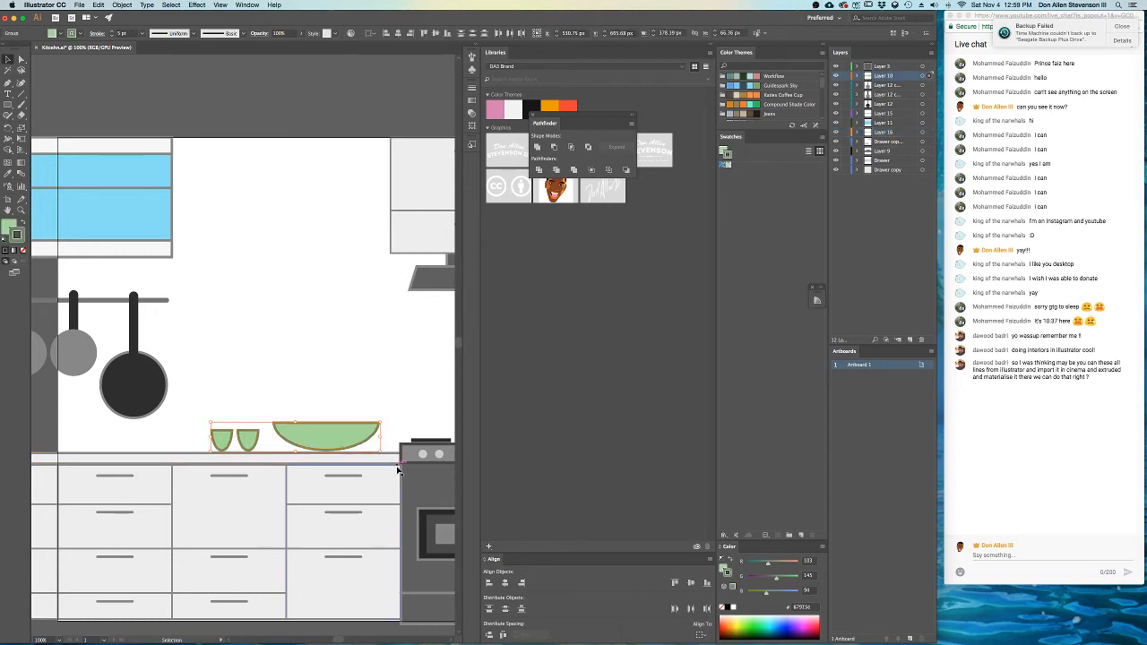
pyautogui.click(327, 355)
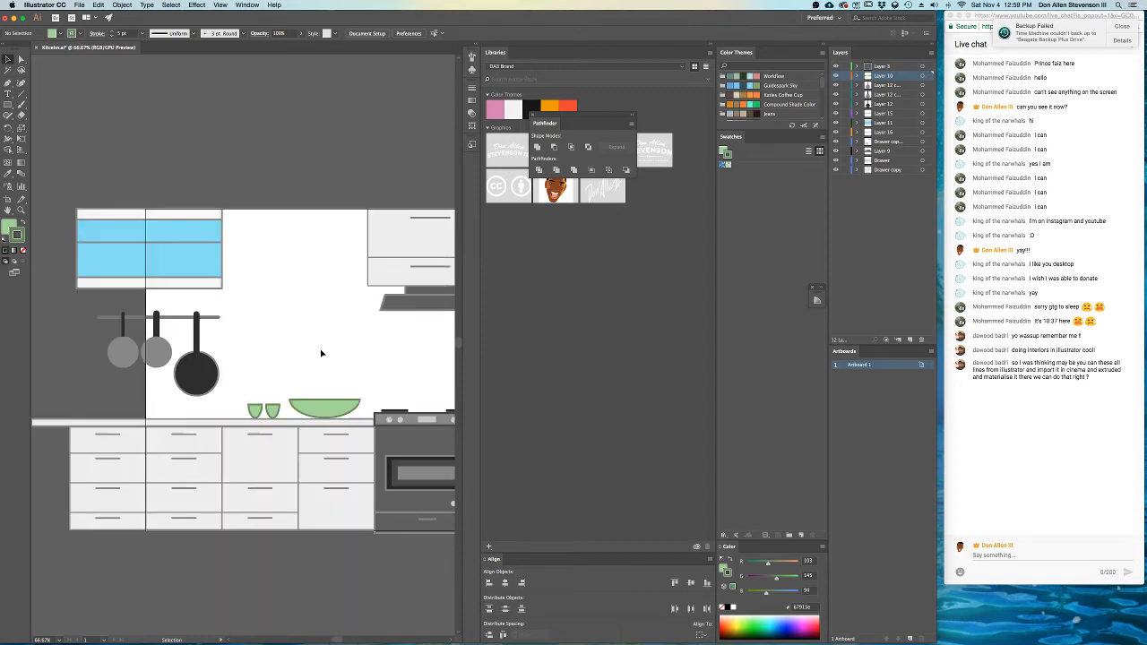
# - Move the three hanging pans and their rail together slightly to the right, keeping them at the same height
pyautogui.moveTo(340, 344); pyautogui.dragTo(287, 369)
pyautogui.press('super+minus')
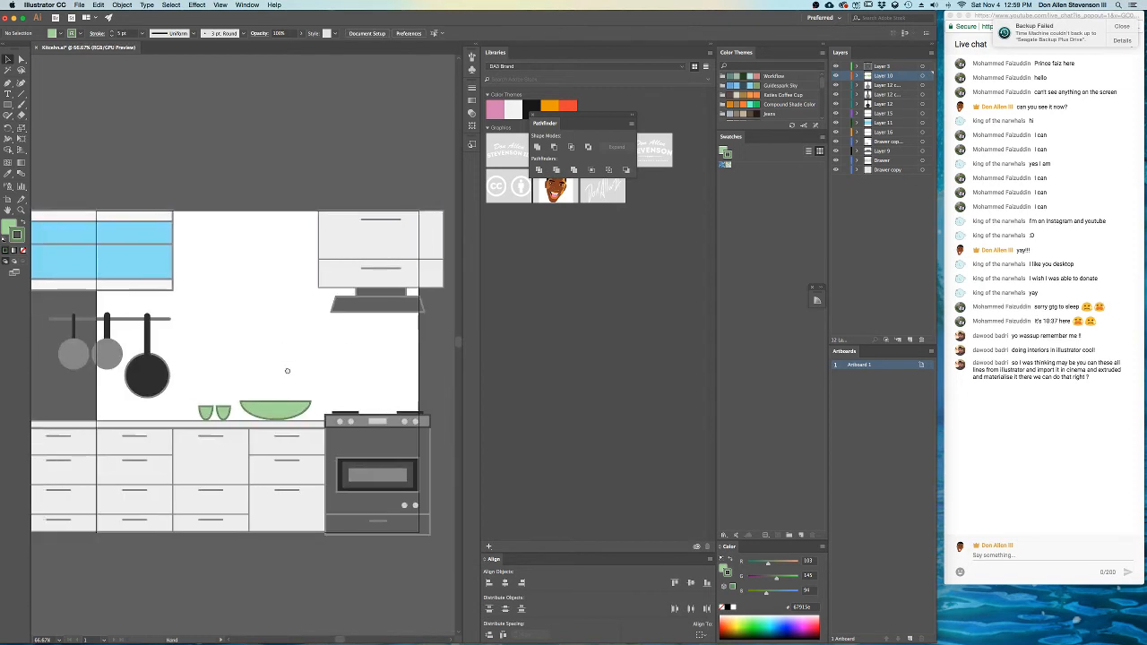
pyautogui.hscroll(-5, 158, 384)
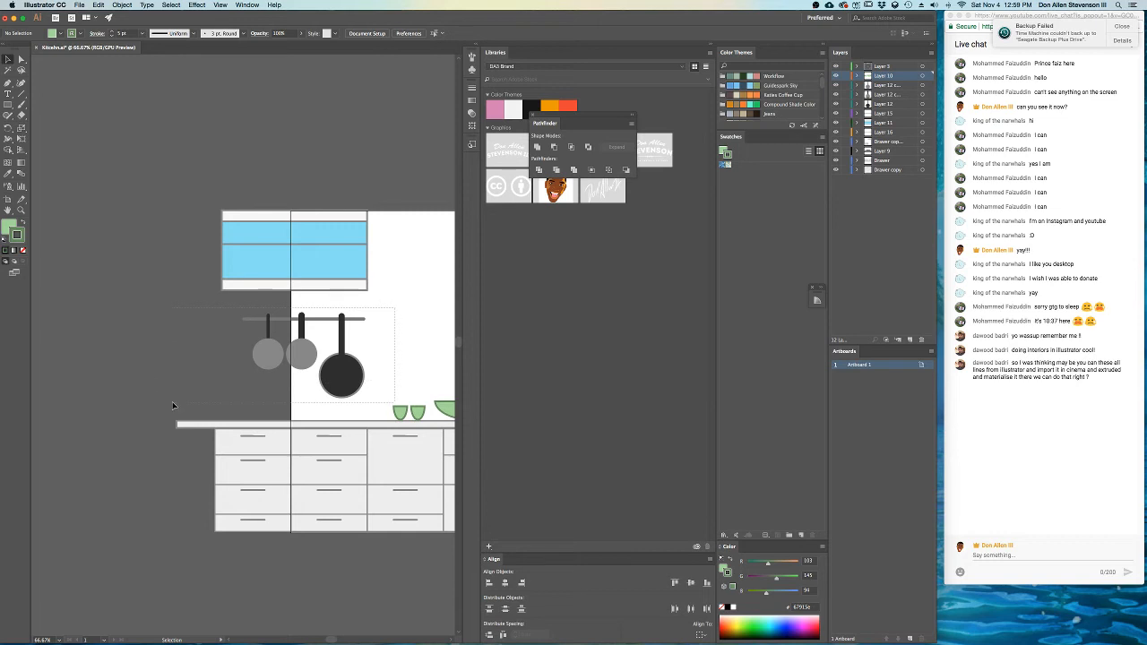
pyautogui.click(362, 376)
pyautogui.moveTo(348, 381); pyautogui.dragTo(369, 381)
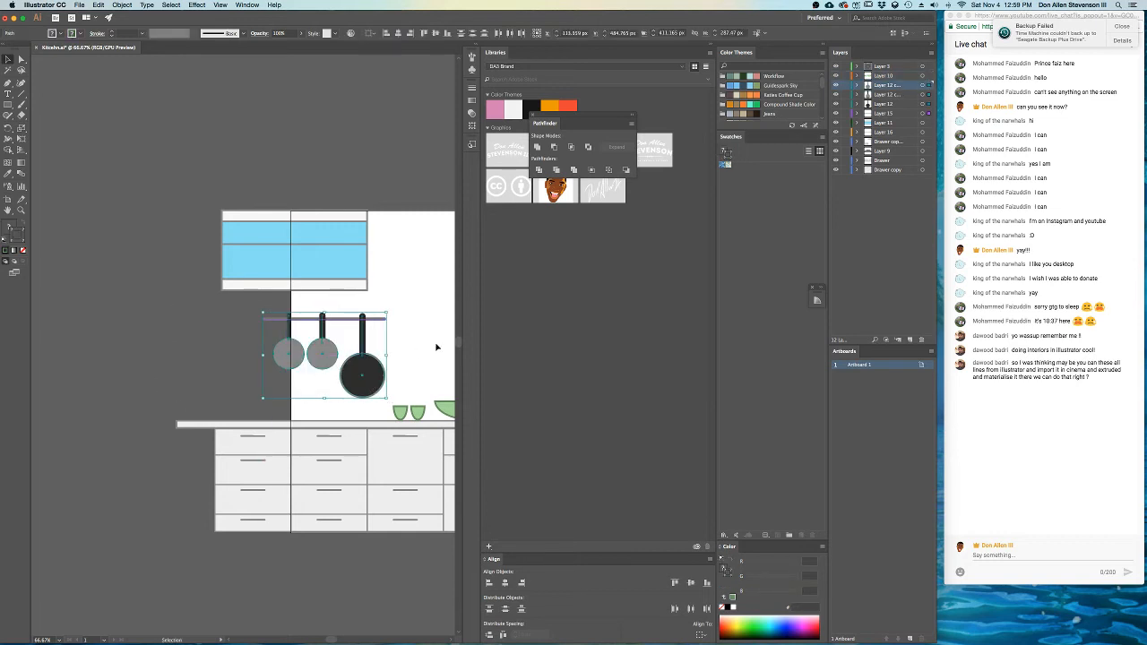
pyautogui.click(435, 346)
# - Change the window rectangle's fill to a paler, less saturated light blue, about RGB 172, 220, 234
pyautogui.moveTo(434, 345); pyautogui.dragTo(229, 364)
pyautogui.press('super+equal')
pyautogui.moveTo(315, 405)
pyautogui.mouseDown()
pyautogui.moveTo(320, 367)
pyautogui.moveTo(321, 399)
pyautogui.mouseUp()
pyautogui.press('super+minus')
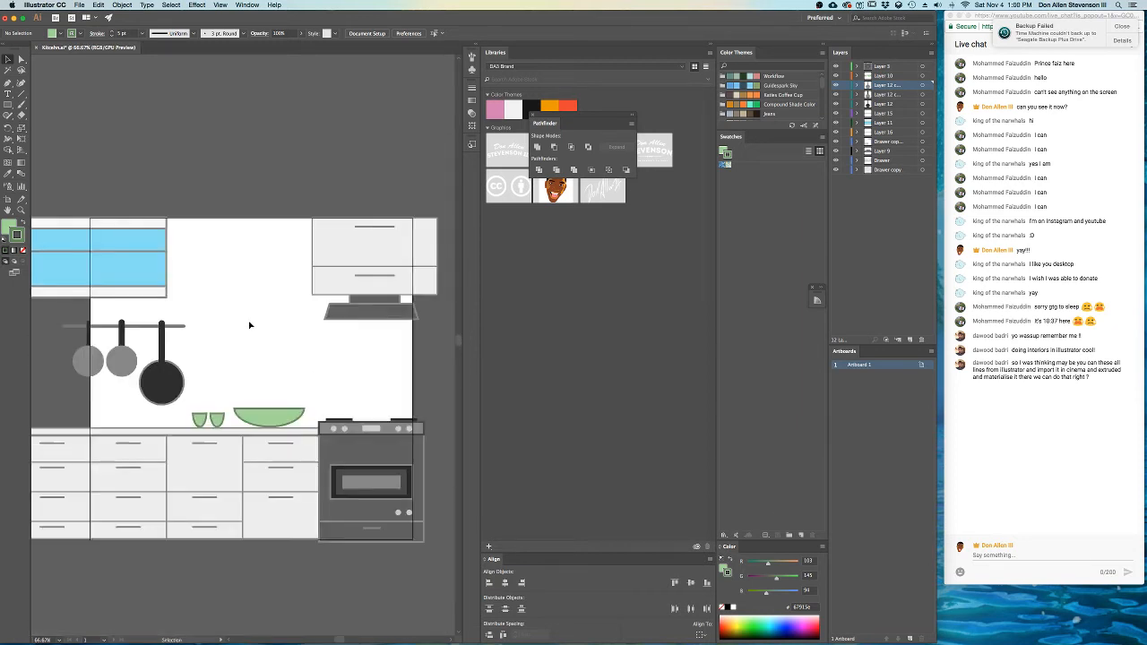
pyautogui.moveTo(213, 274); pyautogui.dragTo(247, 273)
pyautogui.click(188, 274)
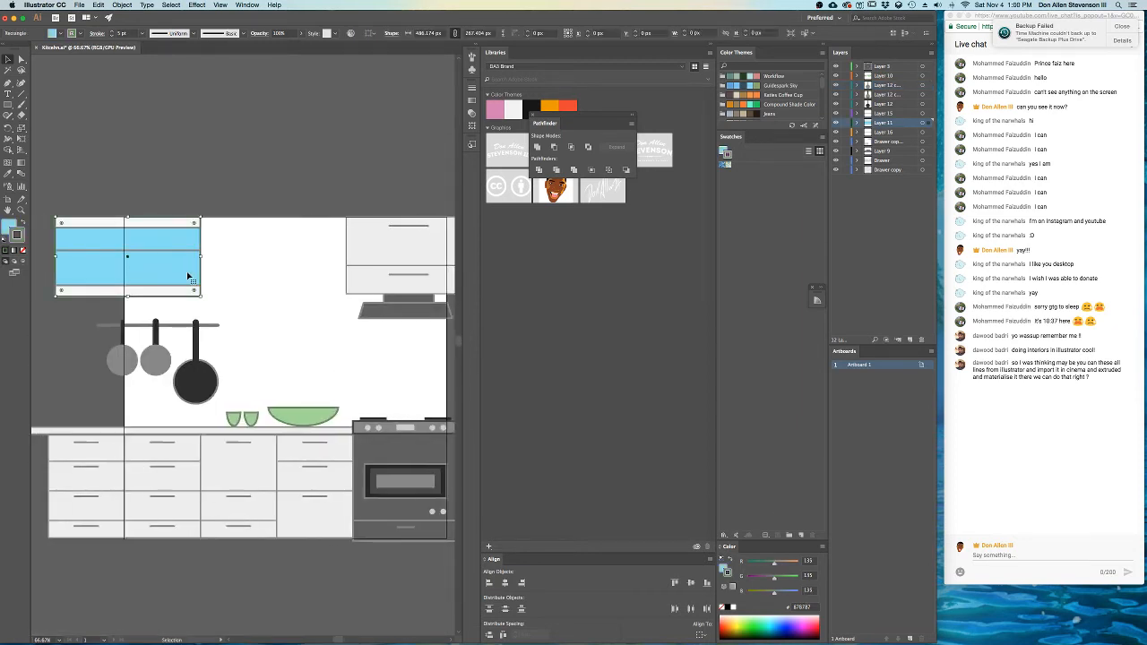
pyautogui.doubleClick(8, 226)
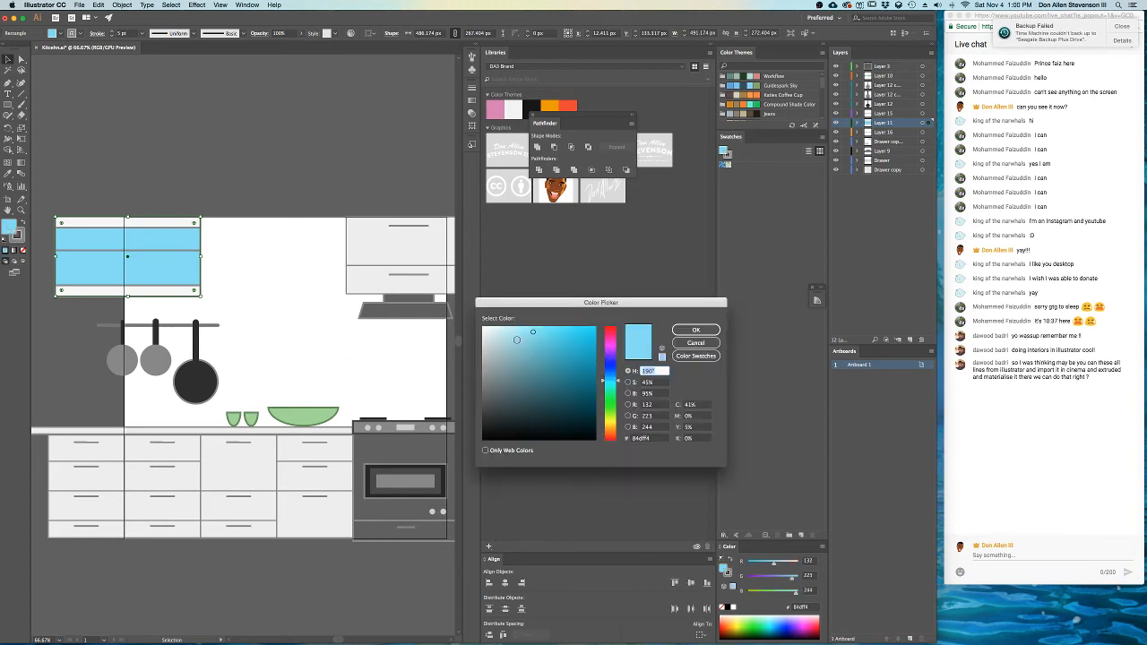
pyautogui.click(511, 335)
pyautogui.click(696, 330)
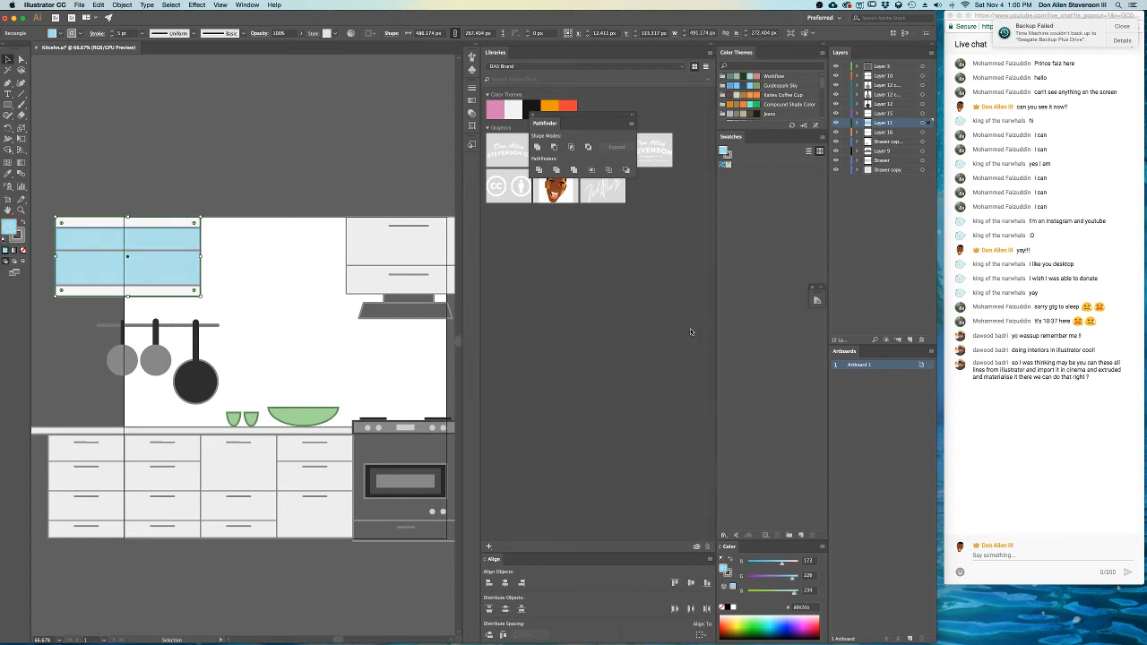
pyautogui.click(254, 226)
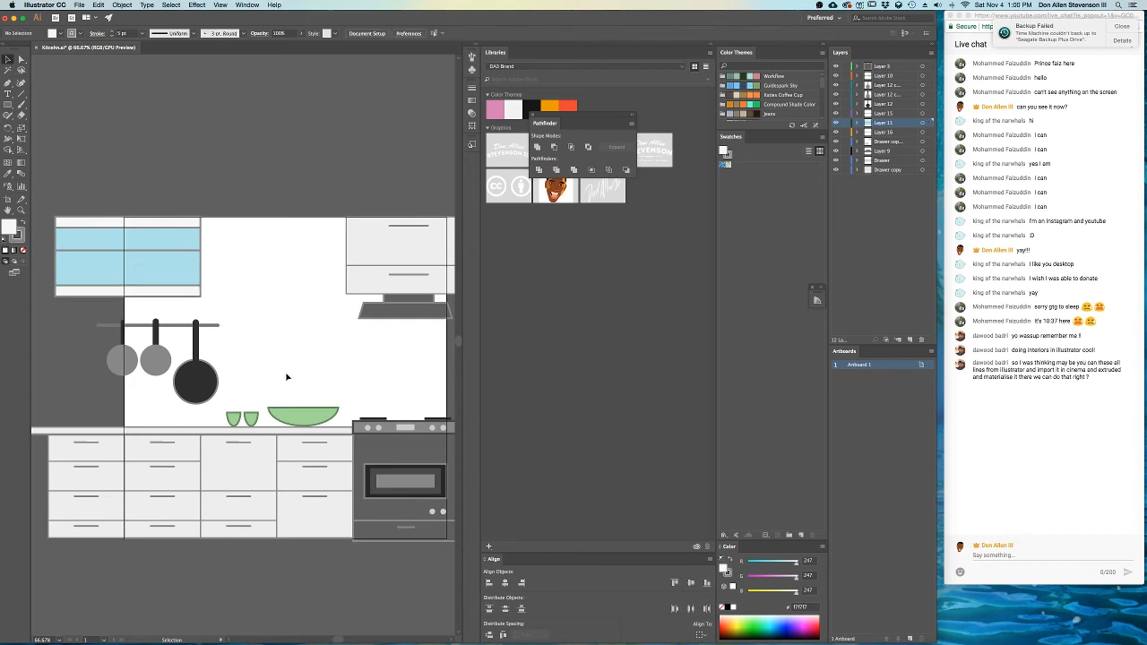
pyautogui.click(303, 418)
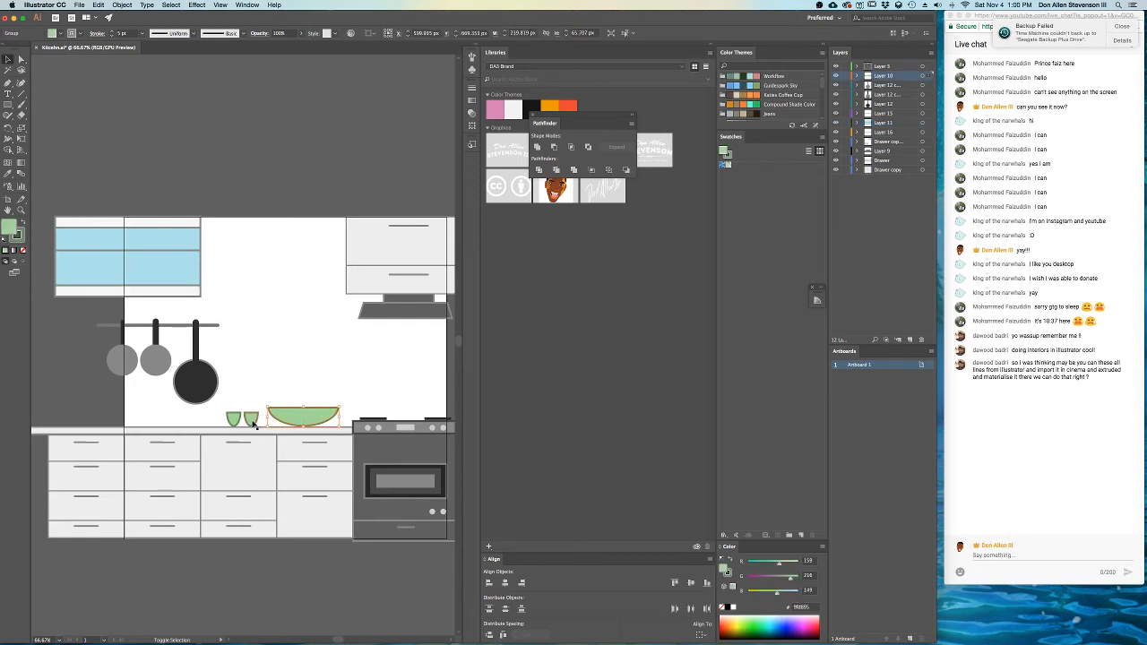
pyautogui.click(266, 352)
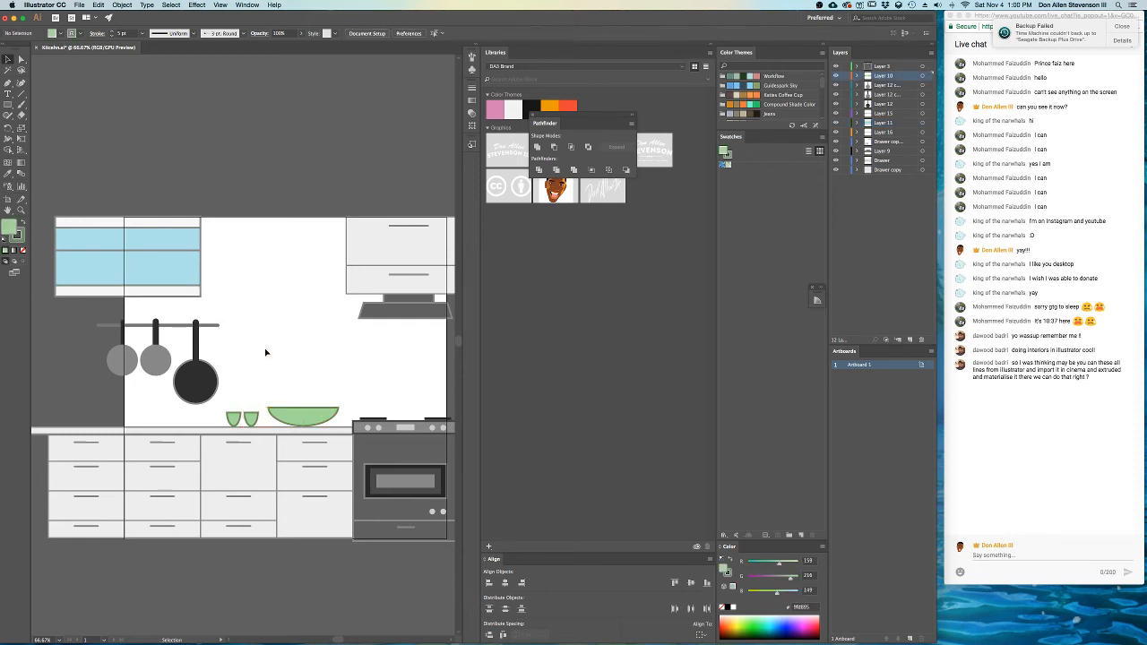
# - Change the fill of the large hanging pan's round body to dark grey 4c4c4c
pyautogui.click(207, 383)
pyautogui.doubleClick(9, 228)
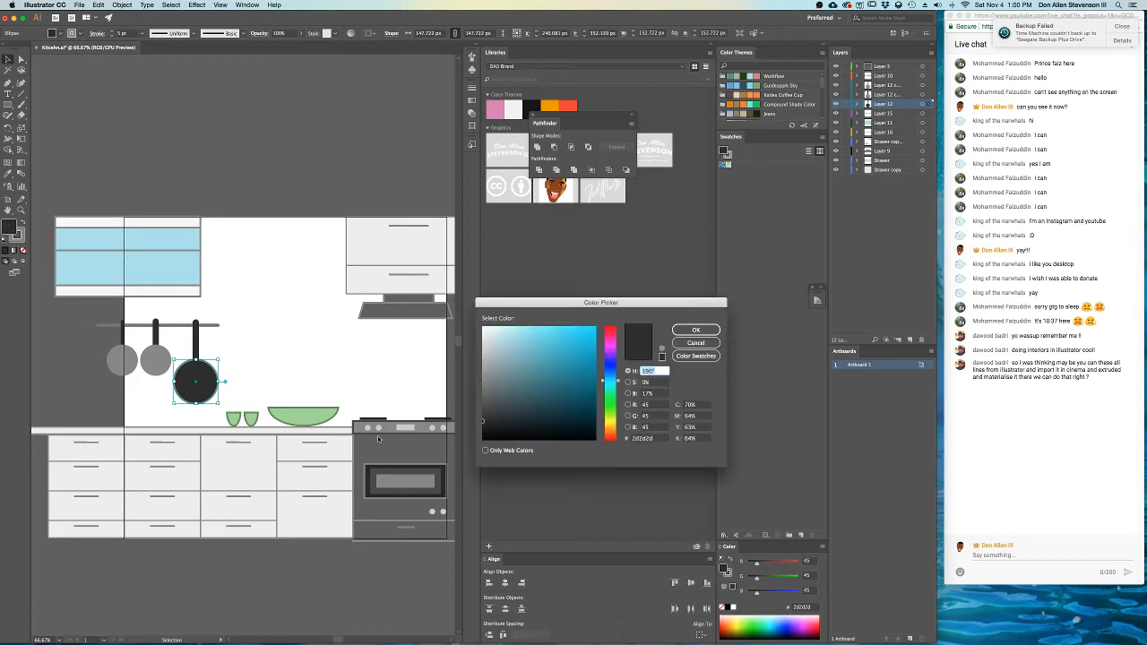
pyautogui.click(481, 407)
pyautogui.click(695, 330)
pyautogui.click(276, 343)
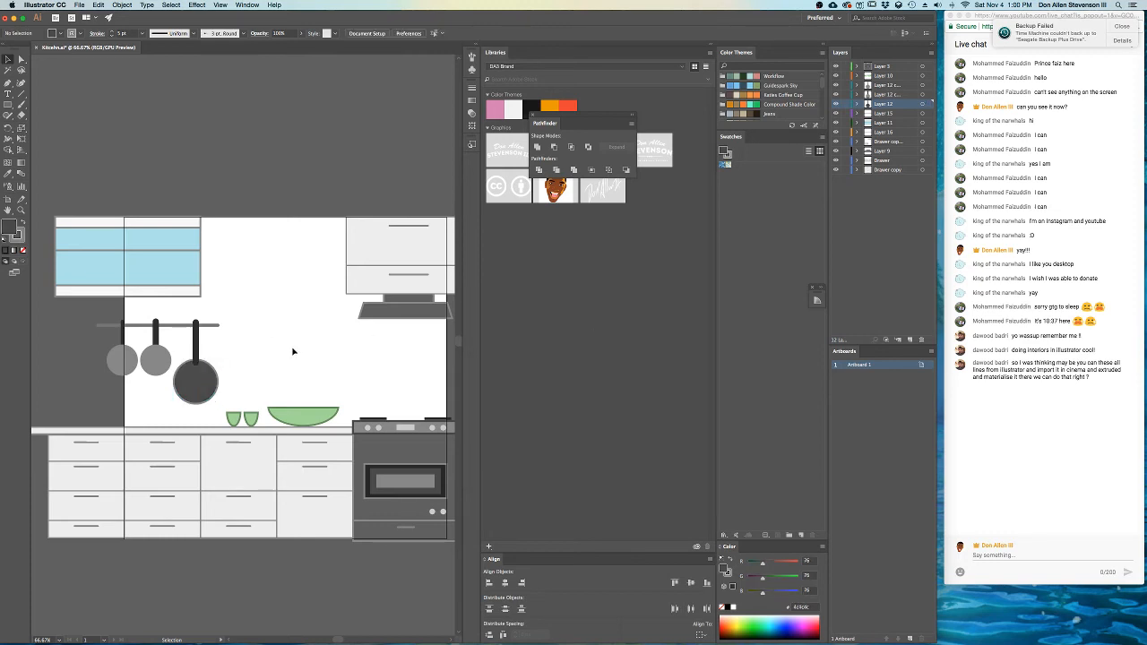
# - Inspect the kitchen composition, checking the bowls, lower drawers and range hood at different zoom levels
pyautogui.scroll(-2, 292, 351)
pyautogui.scroll(1, 303, 346)
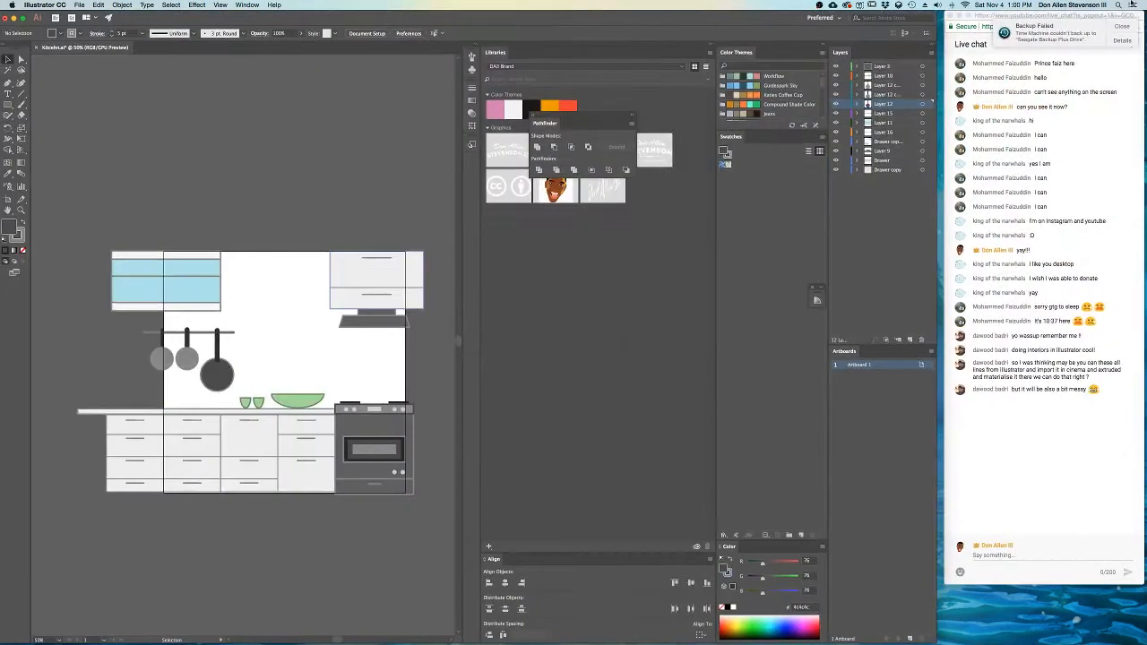
pyautogui.scroll(1, 279, 336)
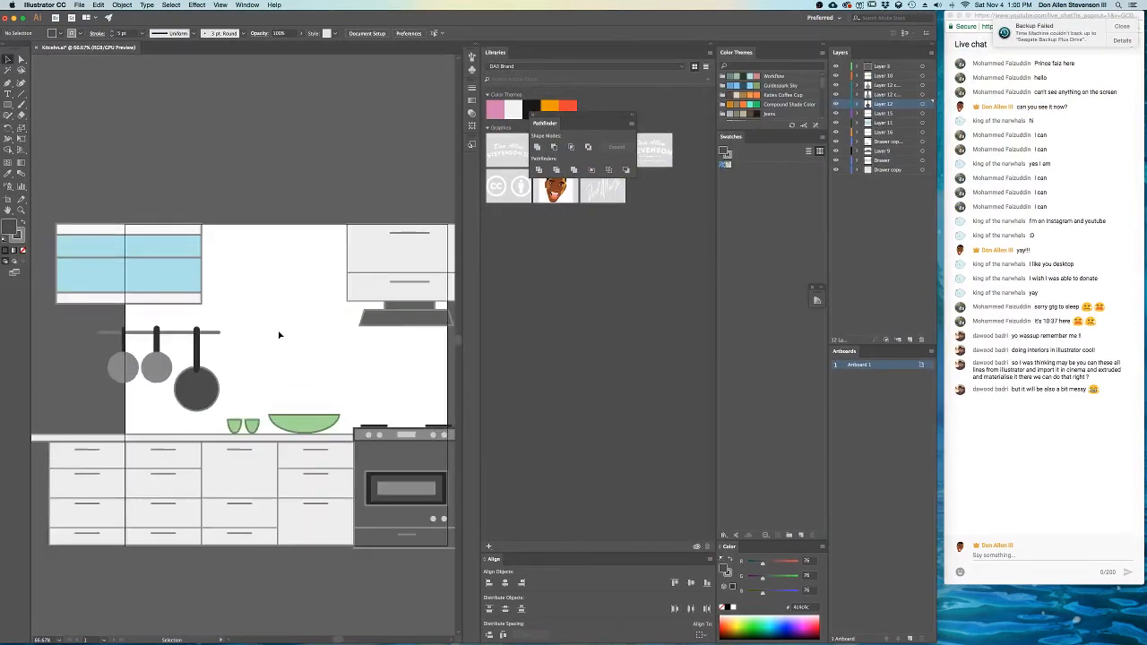
pyautogui.moveTo(298, 336); pyautogui.dragTo(244, 321)
pyautogui.scroll(1, 256, 352)
pyautogui.moveTo(321, 362); pyautogui.dragTo(196, 305)
pyautogui.click(204, 362)
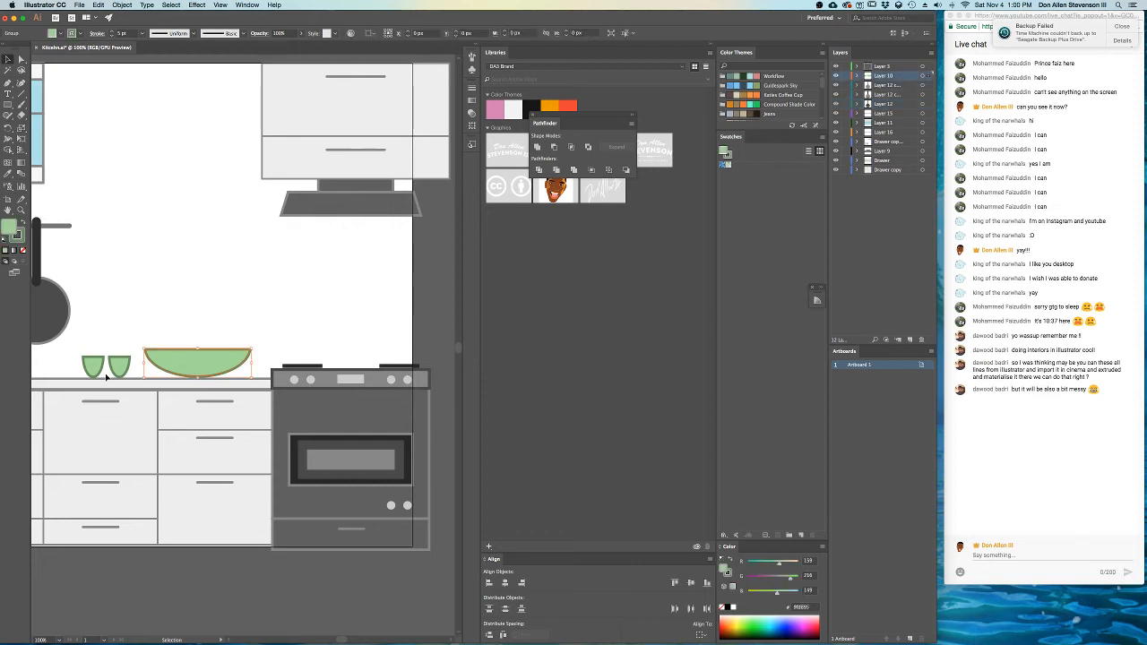
pyautogui.click(110, 368)
pyautogui.click(118, 413)
pyautogui.moveTo(280, 275); pyautogui.dragTo(295, 304)
pyautogui.scroll(-1, 302, 337)
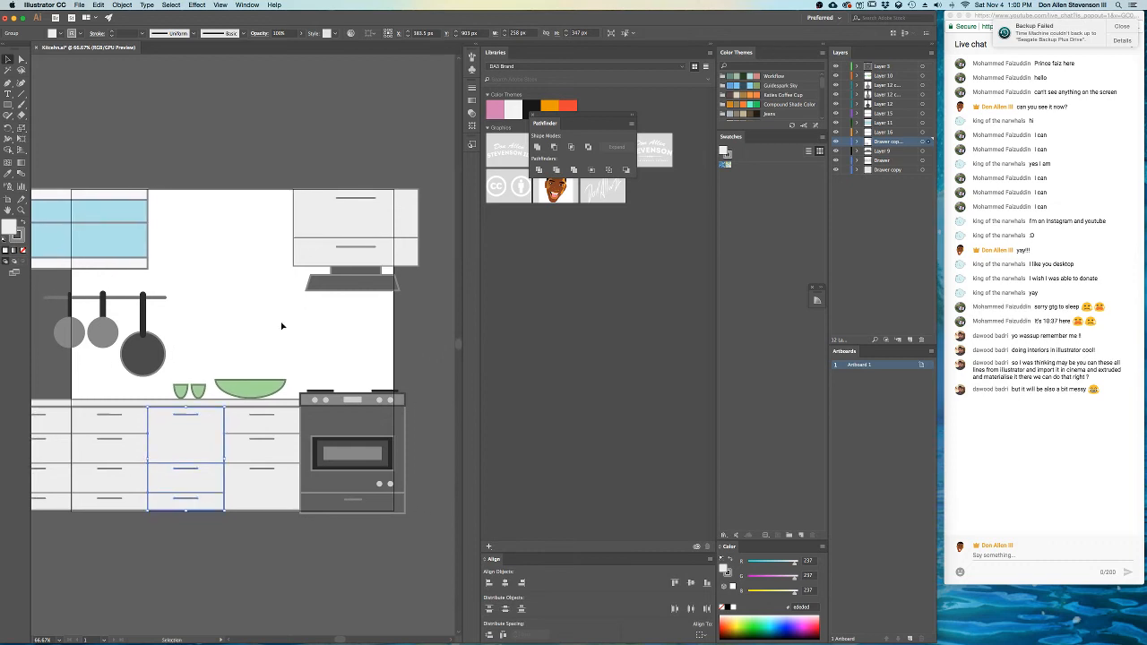
pyautogui.click(368, 286)
# - Try to duplicate the blue window into the space beside the range's wall cabinet
pyautogui.hscroll(-3, 300, 336)
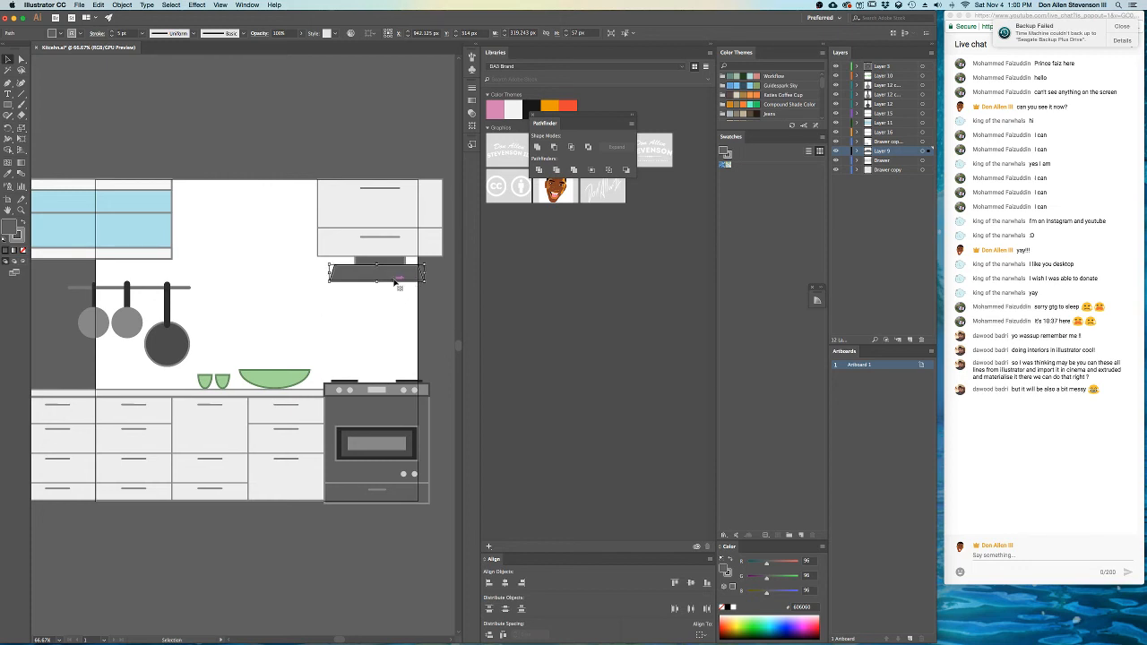
pyautogui.hscroll(-3, 230, 272)
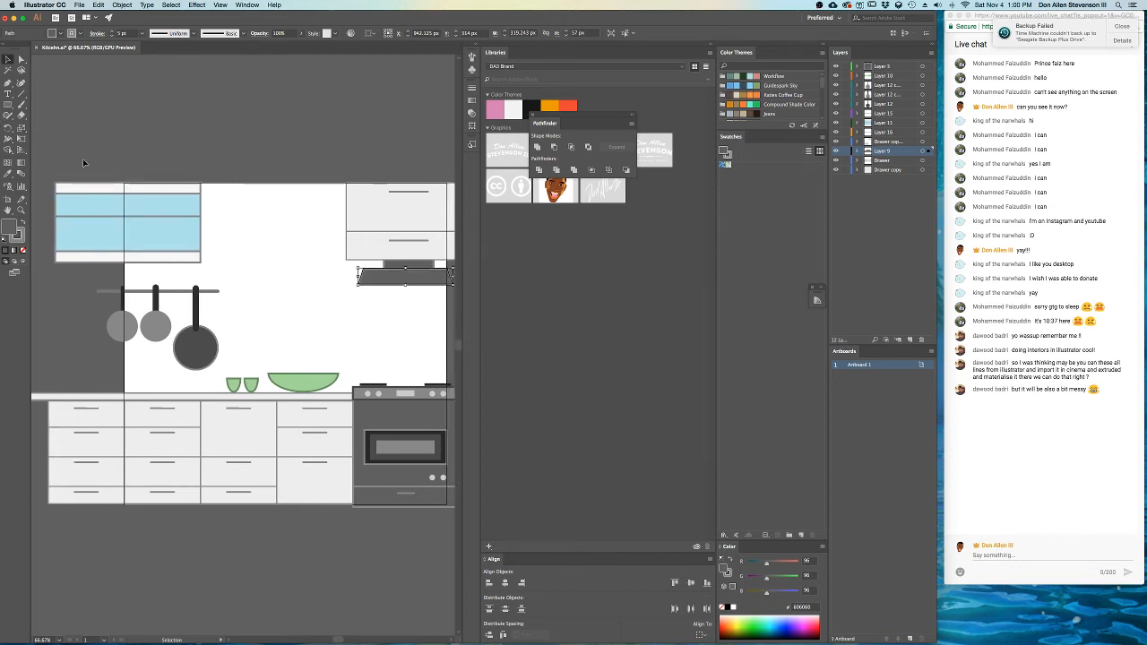
pyautogui.moveTo(175, 237); pyautogui.dragTo(331, 234)
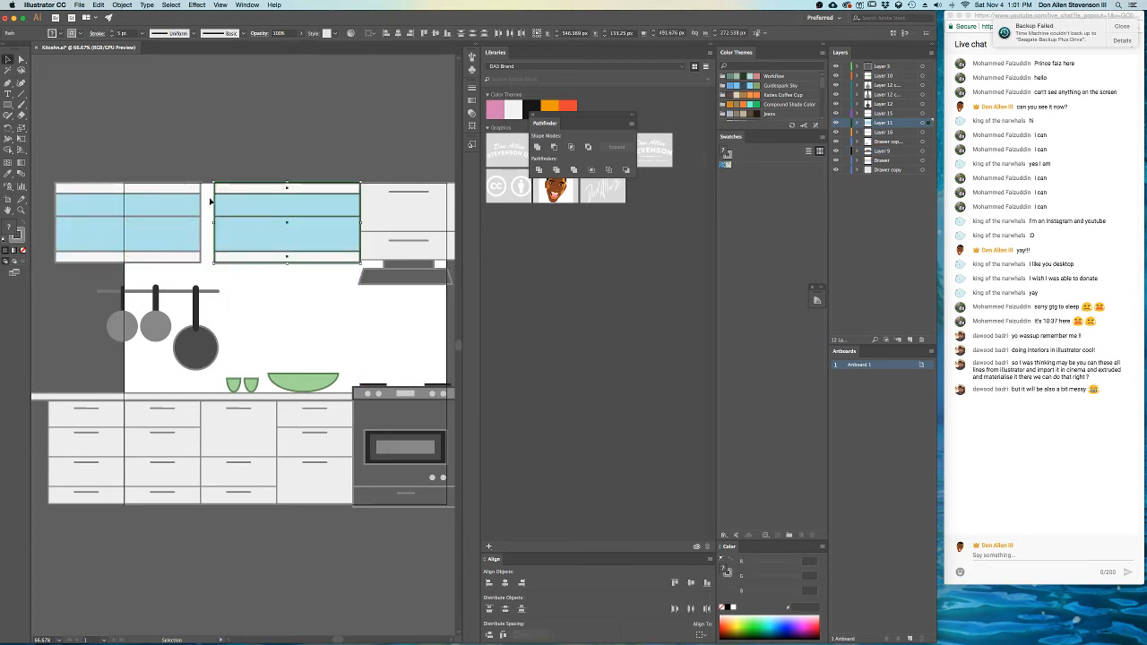
pyautogui.keyDown('shift'); pyautogui.click(84, 203); pyautogui.keyUp('shift')
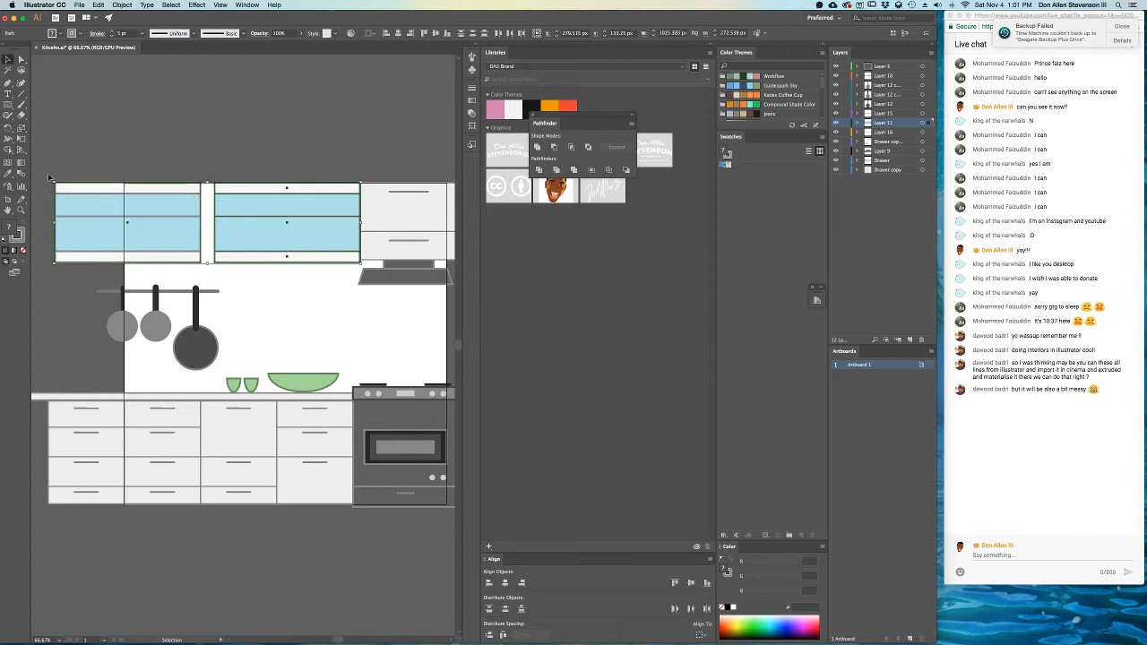
pyautogui.moveTo(179, 211); pyautogui.dragTo(123, 208)
pyautogui.press('super+z')
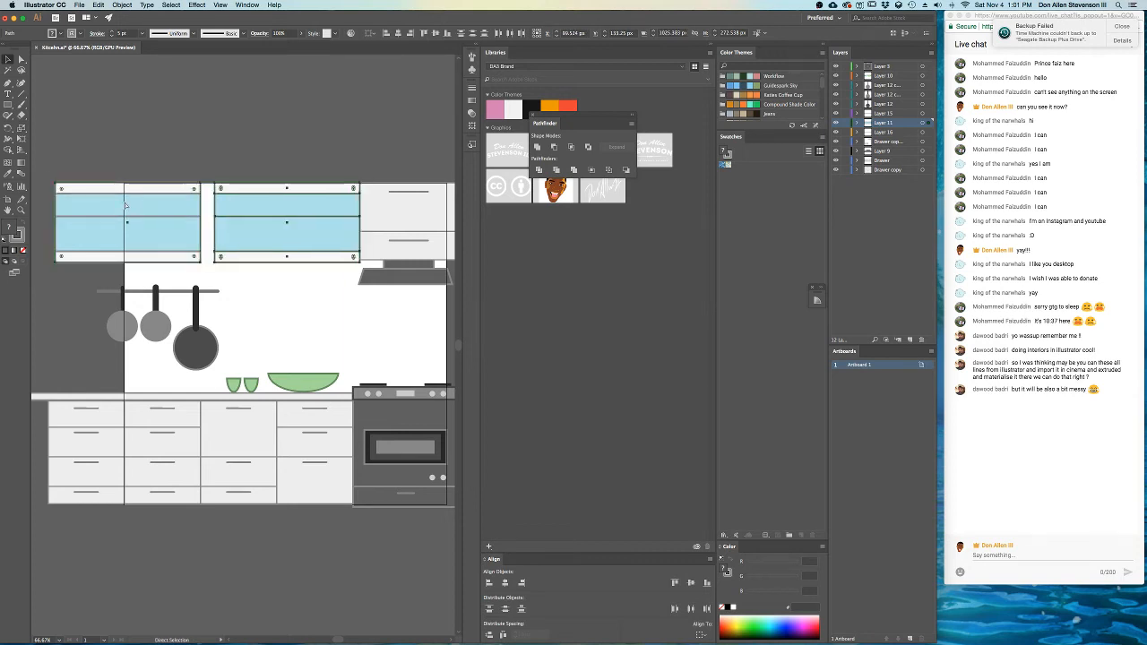
pyautogui.press('super+z')
pyautogui.press('super+shift+a')
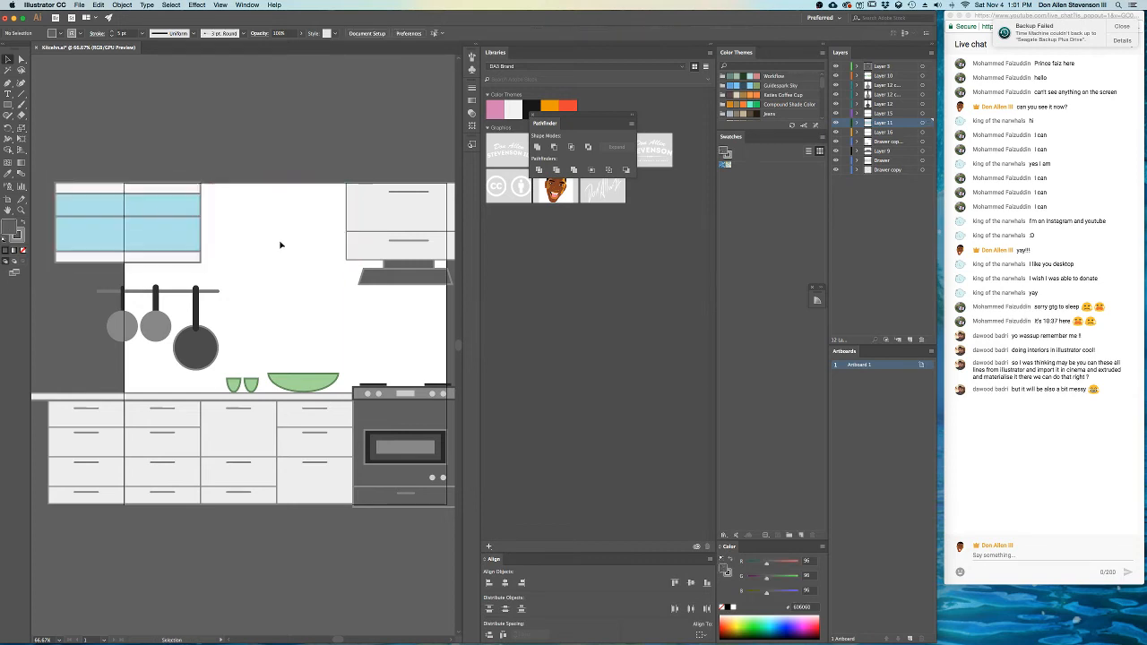
# - Duplicate the blue window and place the copy level with the original, just outside its outer side
pyautogui.press('super+minus')
pyautogui.moveTo(227, 257); pyautogui.dragTo(245, 264)
pyautogui.moveTo(188, 235); pyautogui.dragTo(71, 235)
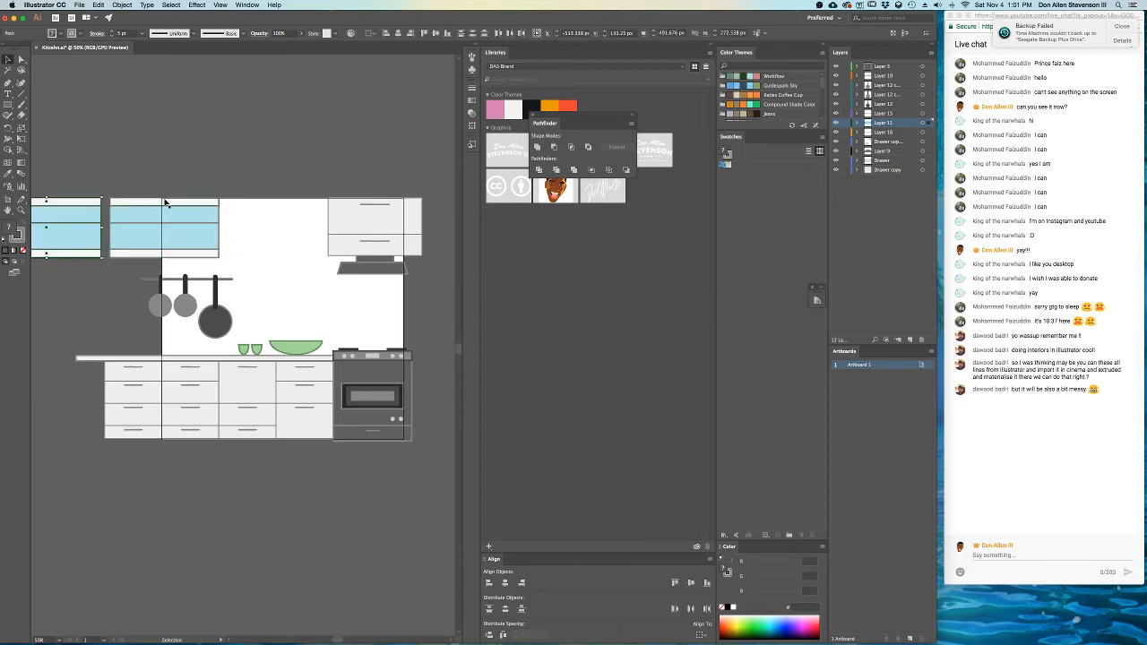
pyautogui.hscroll(-3, 154, 230)
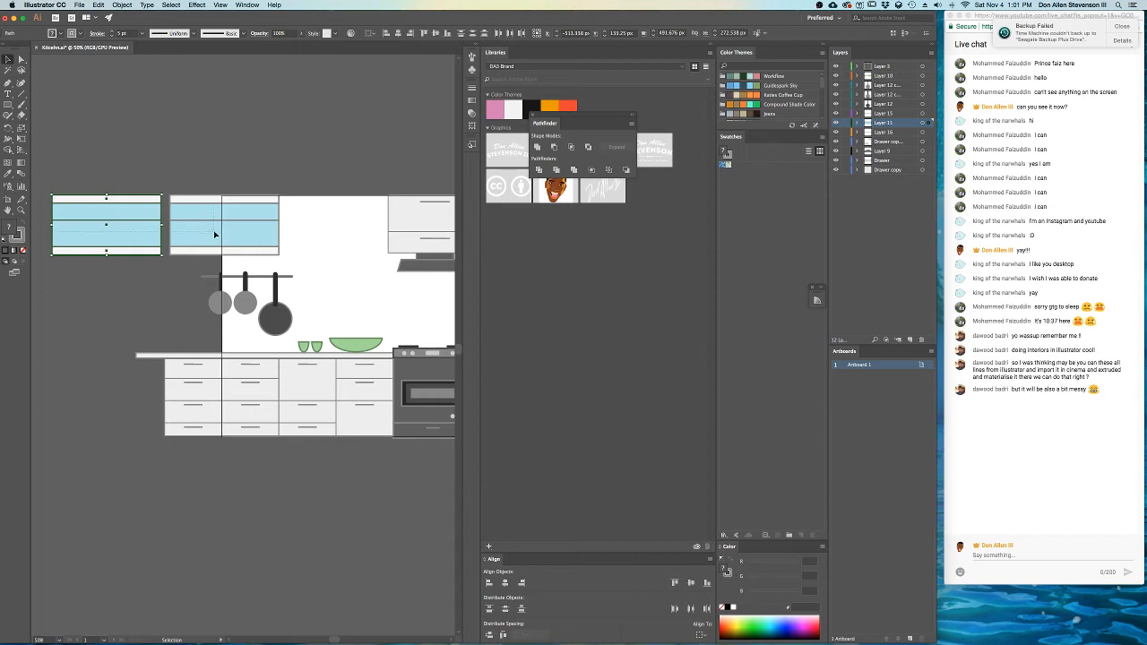
# - Move both blue windows toward the range's wall cabinet and nudge them slightly down
pyautogui.moveTo(215, 235); pyautogui.dragTo(348, 243)
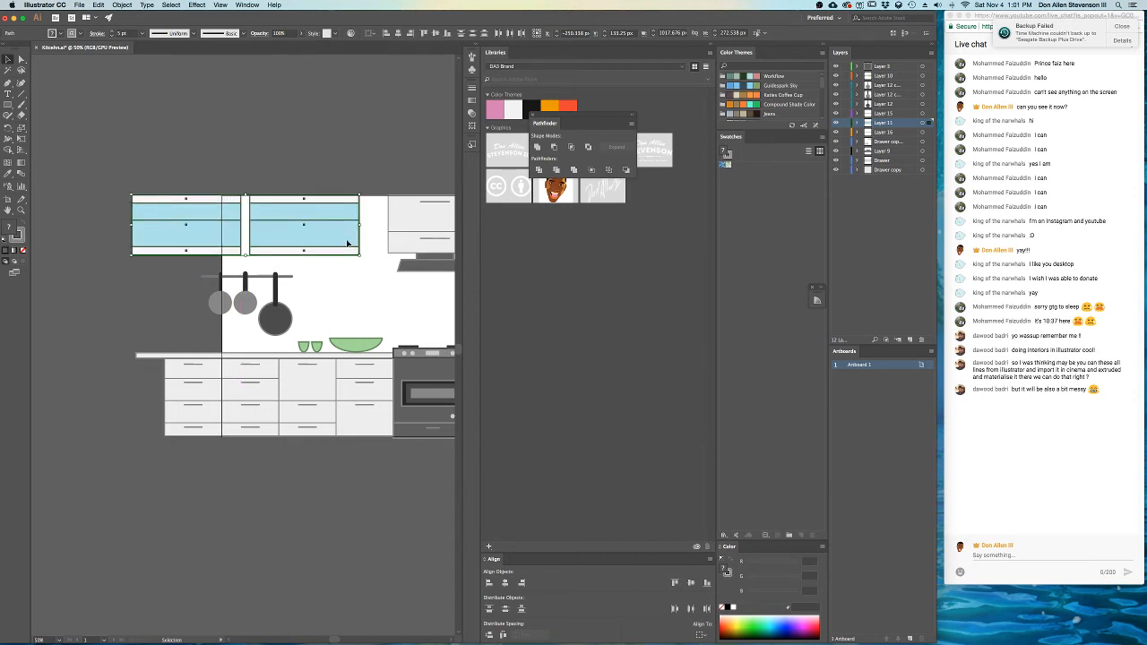
pyautogui.press('Down')
pyautogui.press('Down')
pyautogui.press('Down')
pyautogui.press('Down')
pyautogui.press('Down')
pyautogui.press('Down')
pyautogui.press('Down')
pyautogui.press('Down')
pyautogui.press('Down')
pyautogui.press('Down')
pyautogui.press('Down')
pyautogui.press('Down')
pyautogui.press('Down')
pyautogui.press('Down')
pyautogui.press('Down')
pyautogui.press('Down')
pyautogui.click(328, 187)
# - Create a new layer and move it below the Drawer copy layer at the end of the layer stack
pyautogui.moveTo(344, 207); pyautogui.dragTo(243, 185)
pyautogui.scroll(2, 243, 229)
pyautogui.scroll(-1, 244, 229)
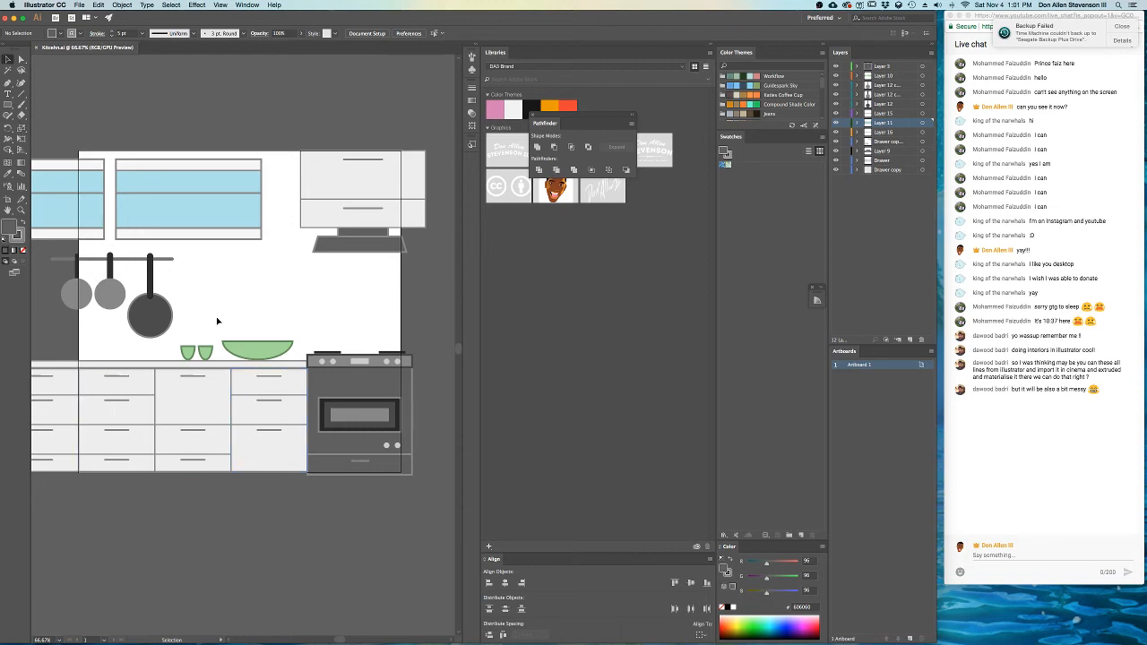
pyautogui.hotkey('ctrl', 'Up')
pyautogui.click(379, 348)
pyautogui.click(888, 132)
pyautogui.click(889, 169)
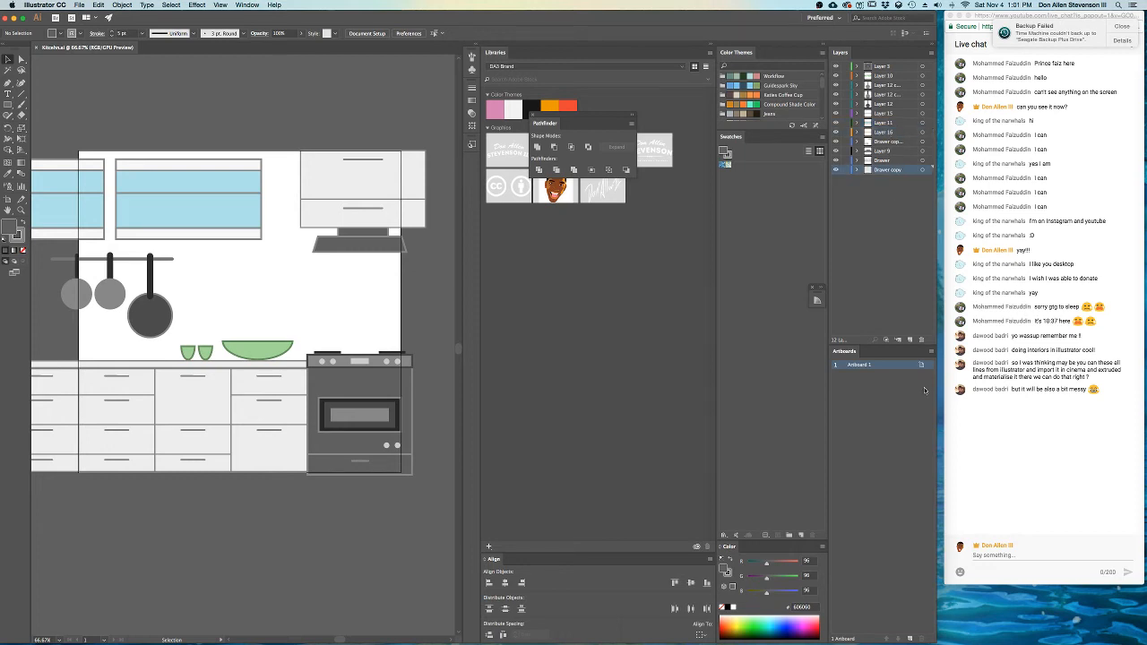
pyautogui.click(910, 340)
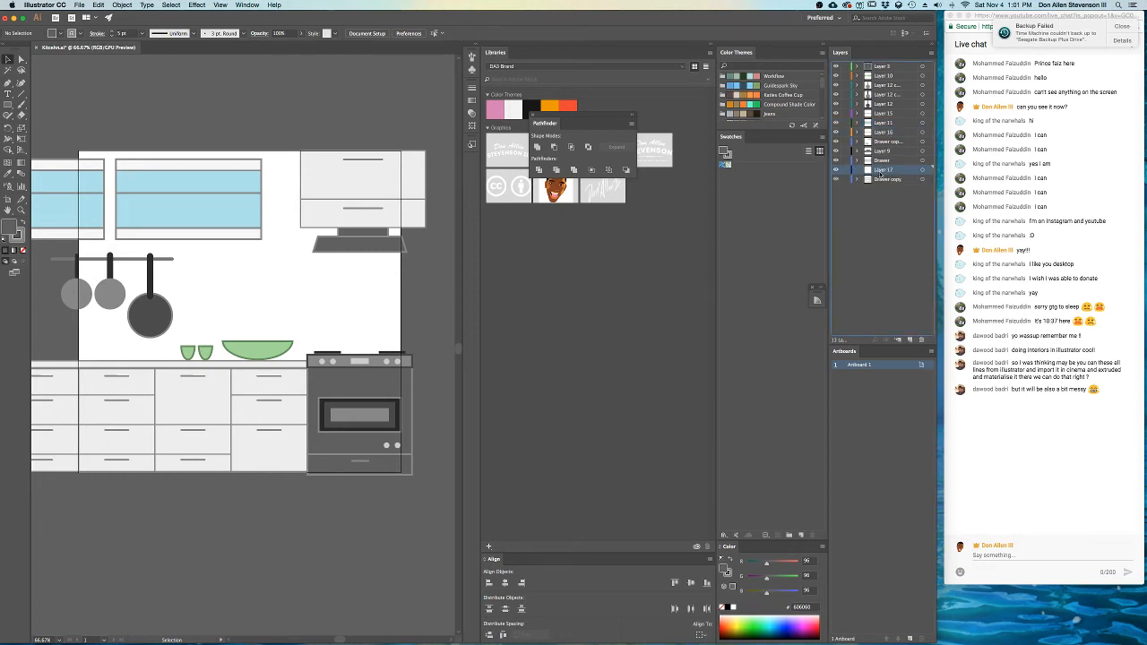
pyautogui.moveTo(882, 174); pyautogui.dragTo(875, 187)
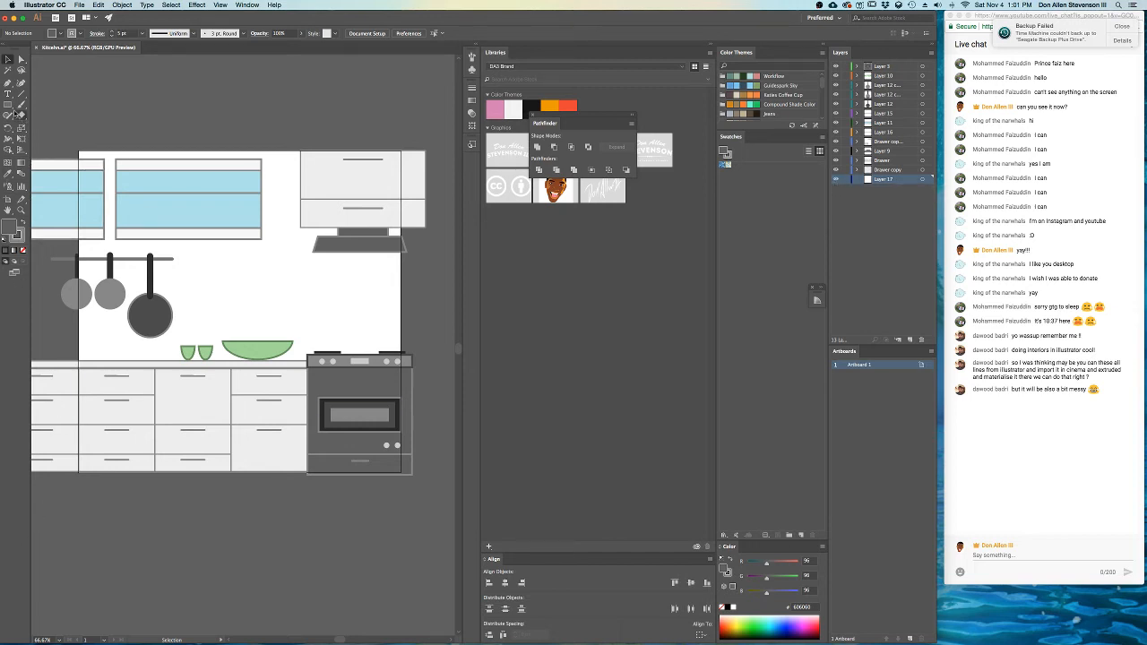
# - Draw a horizontal rectangle about 129 by 46 px on the wall above the large green bowl
pyautogui.click(8, 105)
pyautogui.scroll(1, 274, 280)
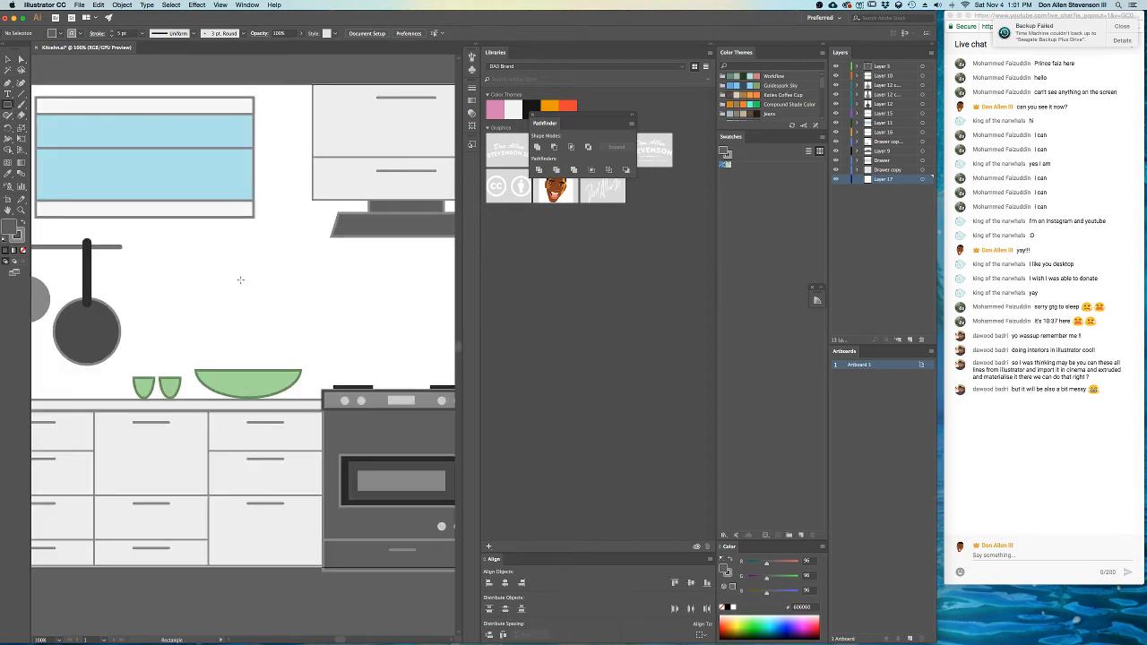
pyautogui.moveTo(241, 281); pyautogui.dragTo(302, 303)
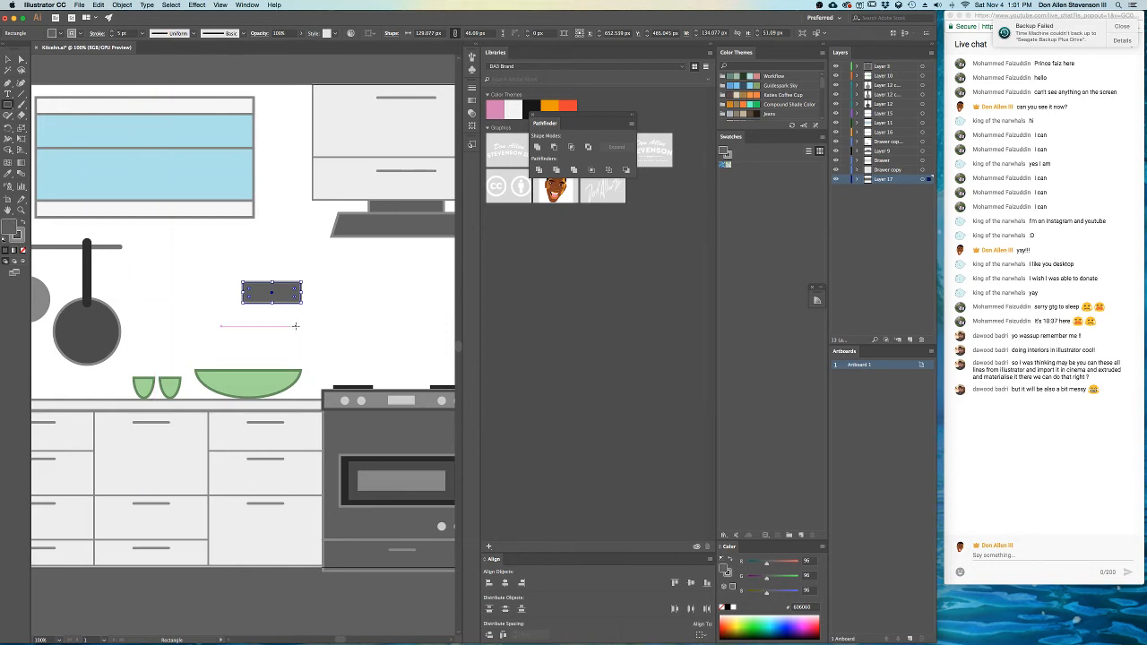
pyautogui.scroll(1, 303, 299)
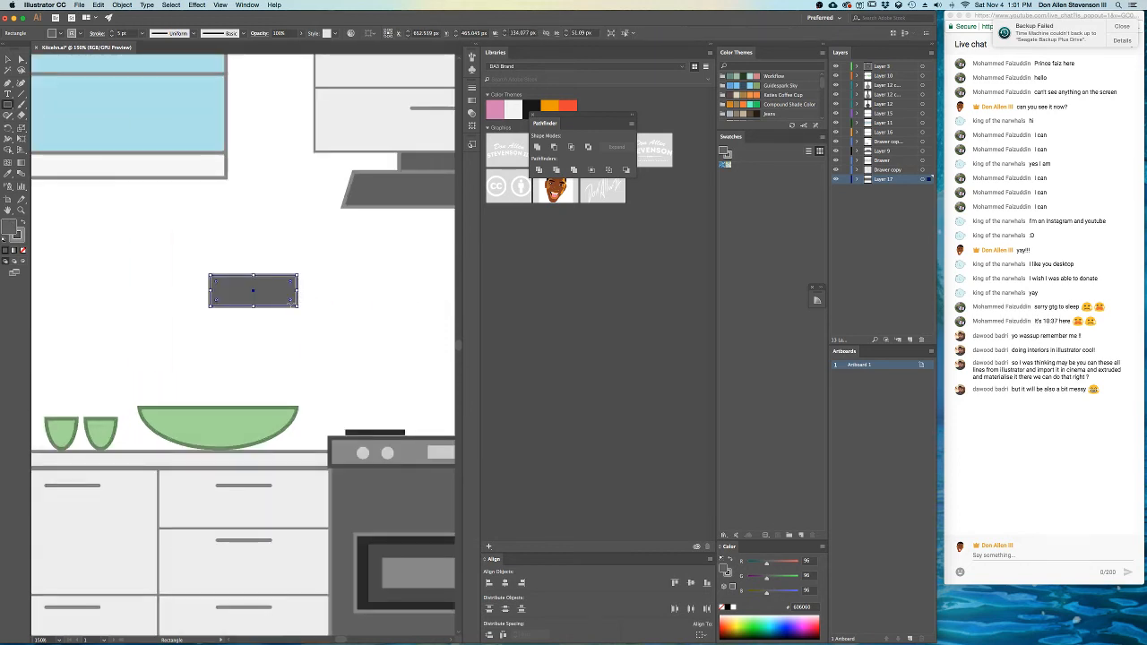
# - Set the wall rectangle's fill to pale green cad6b4
pyautogui.doubleClick(8, 228)
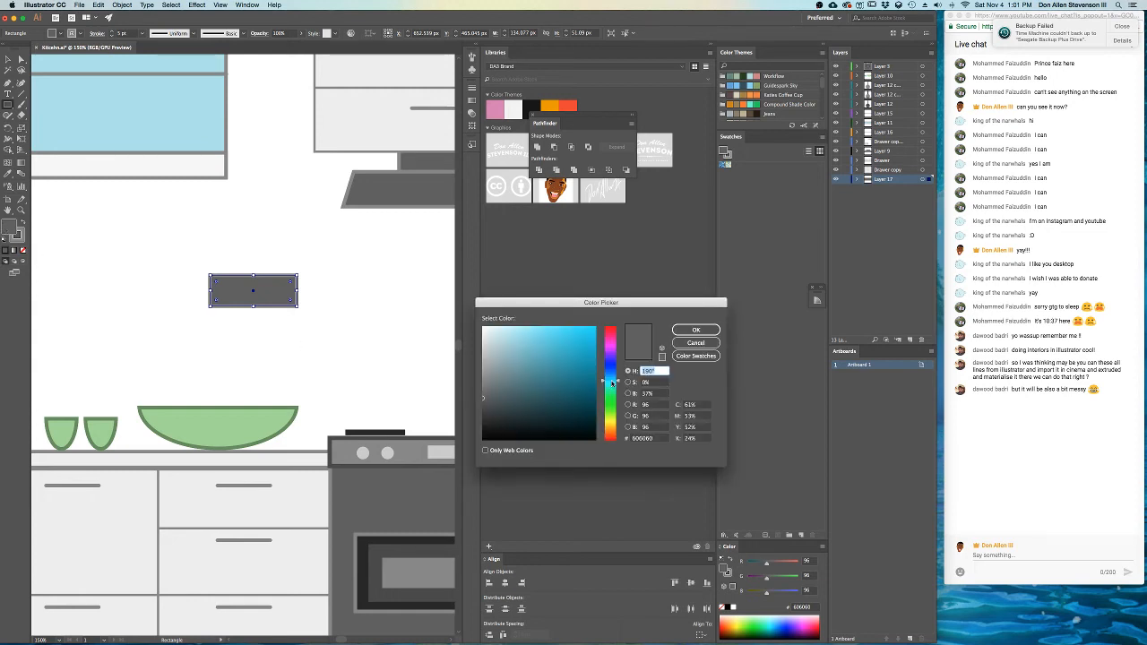
pyautogui.click(609, 415)
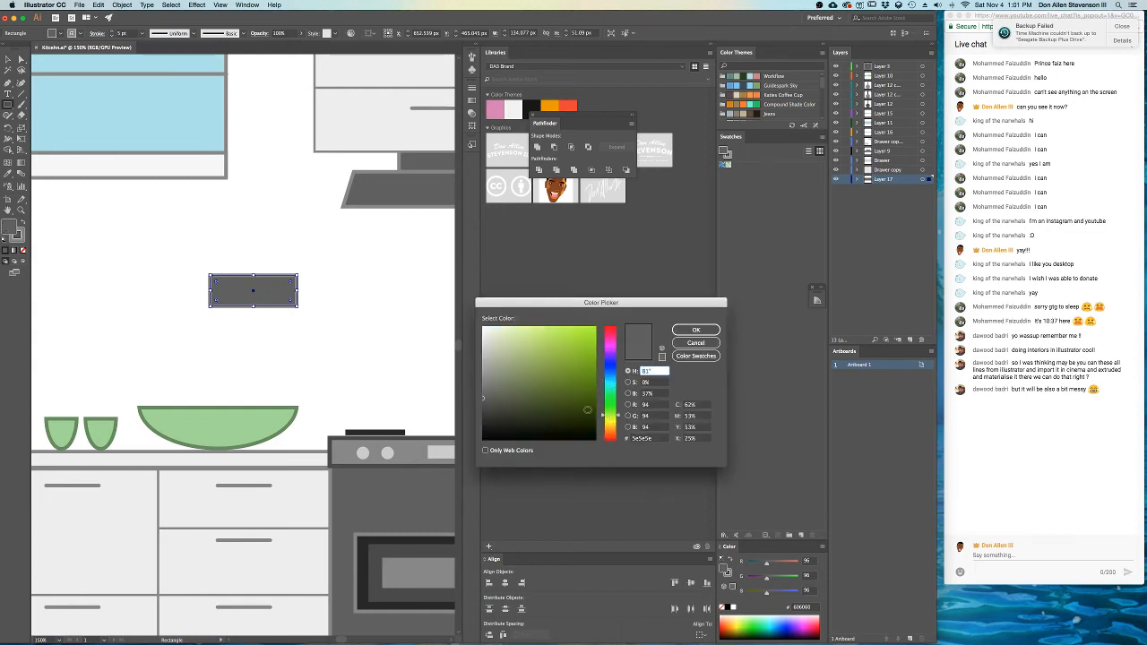
pyautogui.moveTo(483, 398); pyautogui.dragTo(500, 343)
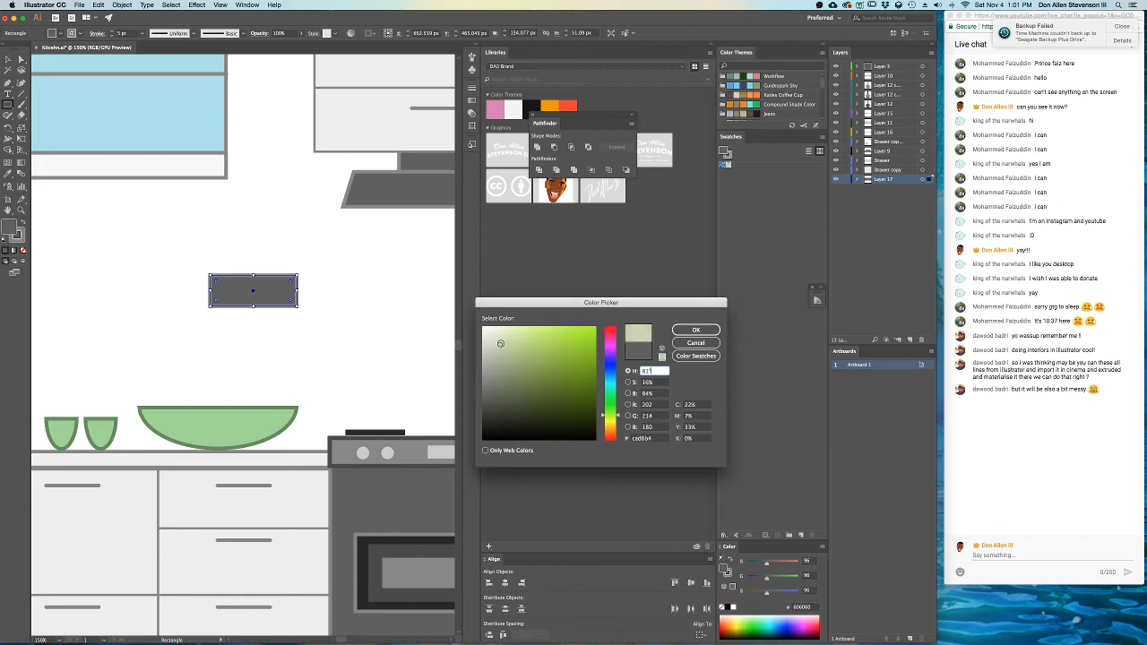
pyautogui.click(696, 330)
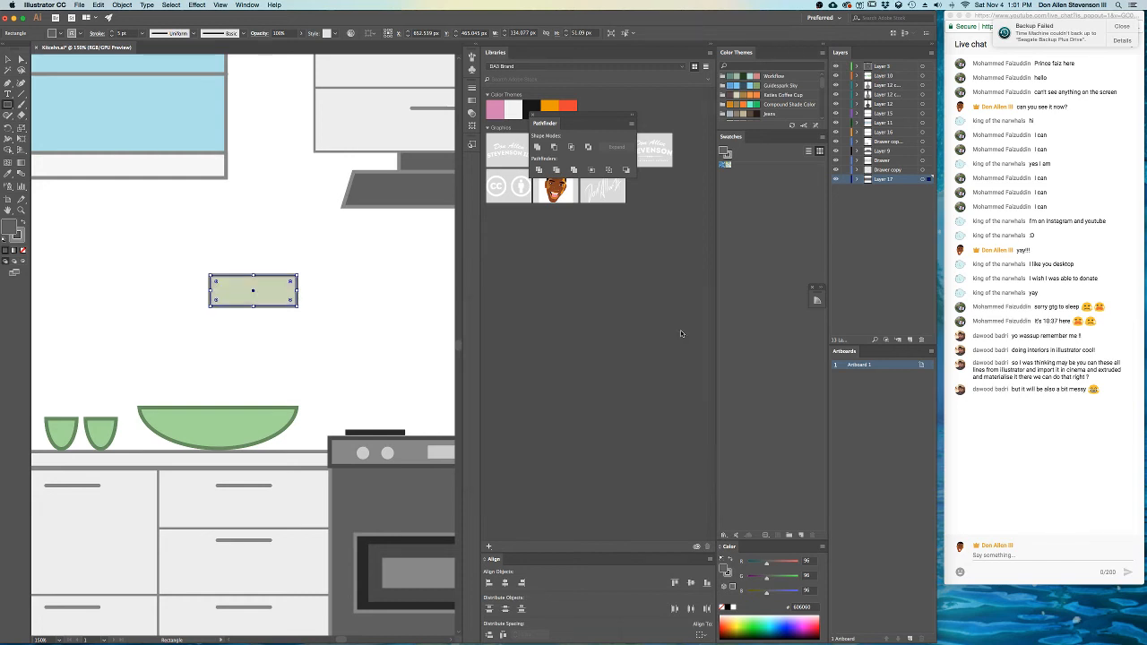
# - Set the wall rectangle's stroke to a muted green 82a083 with a hue of 122°
pyautogui.doubleClick(18, 239)
pyautogui.write('122')
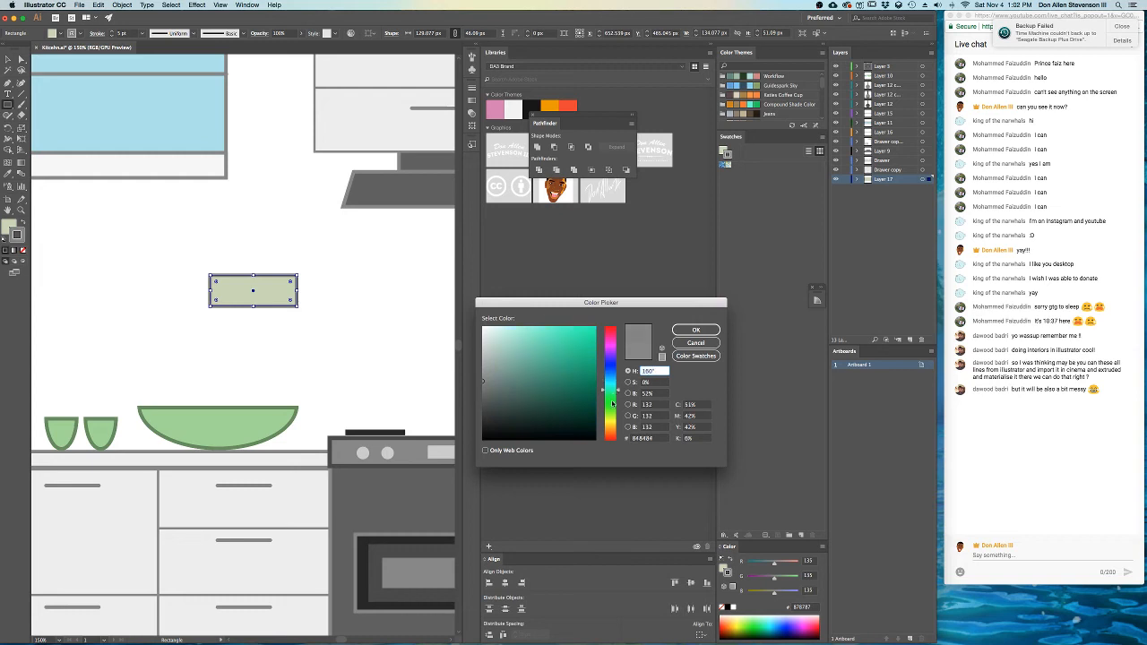
pyautogui.click(500, 356)
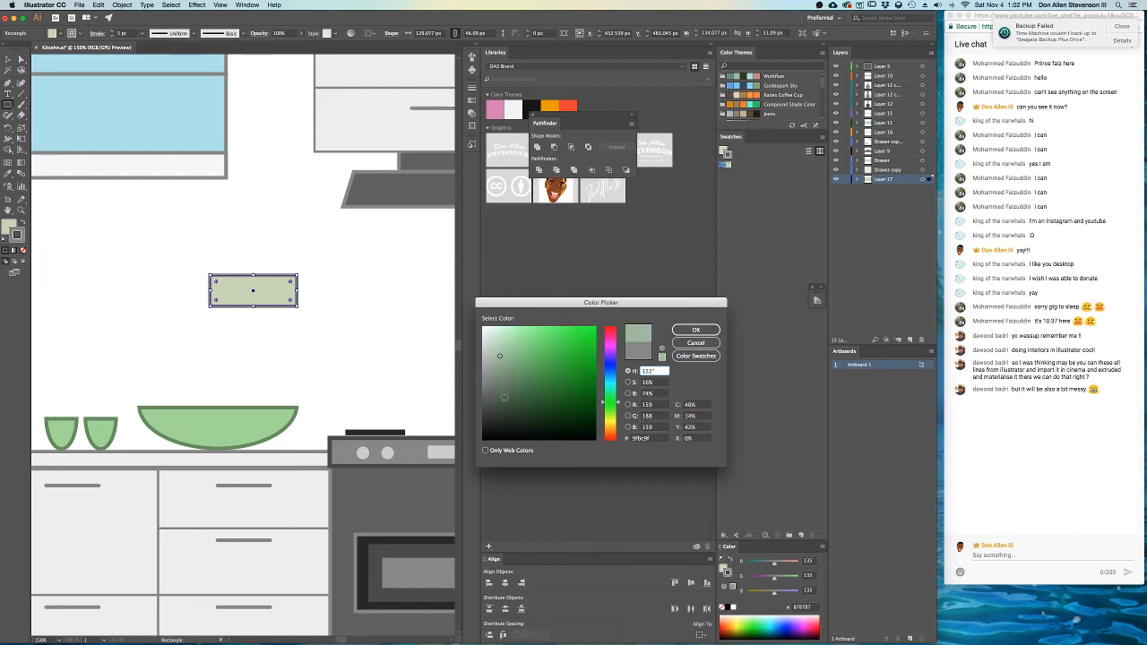
pyautogui.click(504, 398)
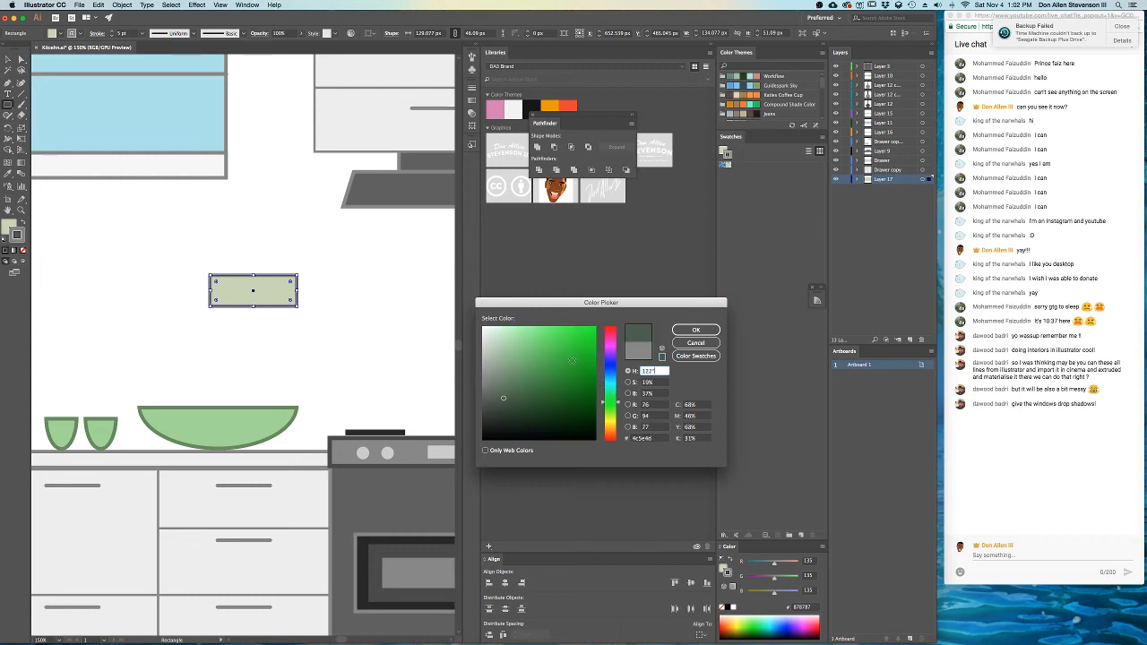
pyautogui.click(696, 330)
pyautogui.scroll(2, 201, 330)
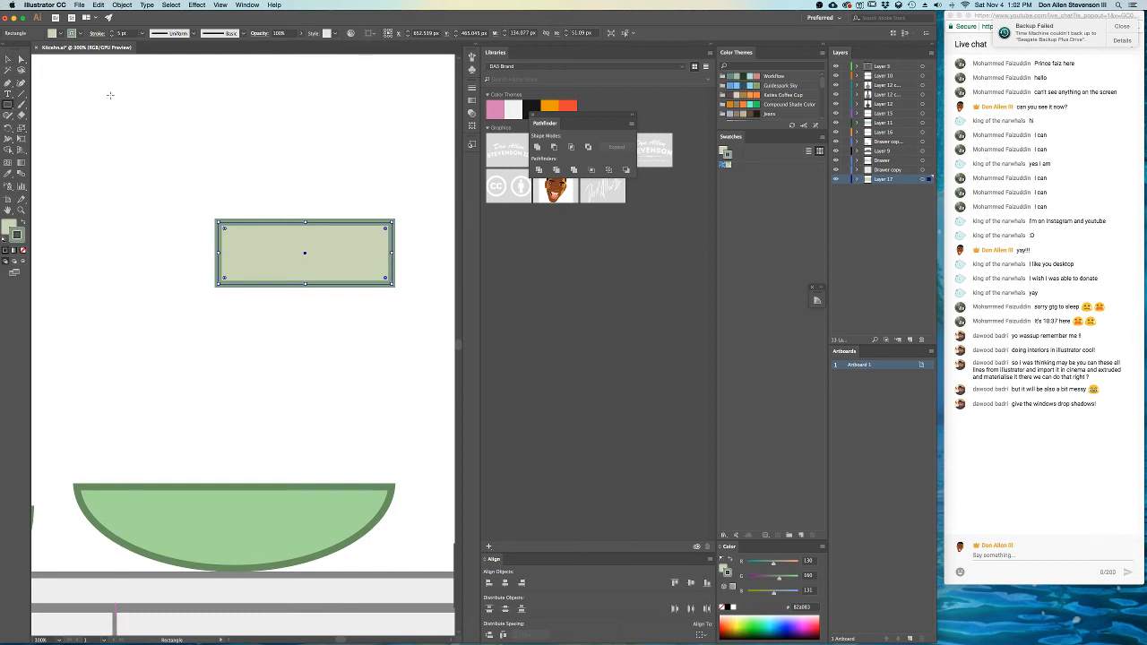
# - Draw a narrow vertical rectangle about 8 by 90 px crossing the pale green wall rectangle
pyautogui.click(273, 129)
pyautogui.click(604, 349)
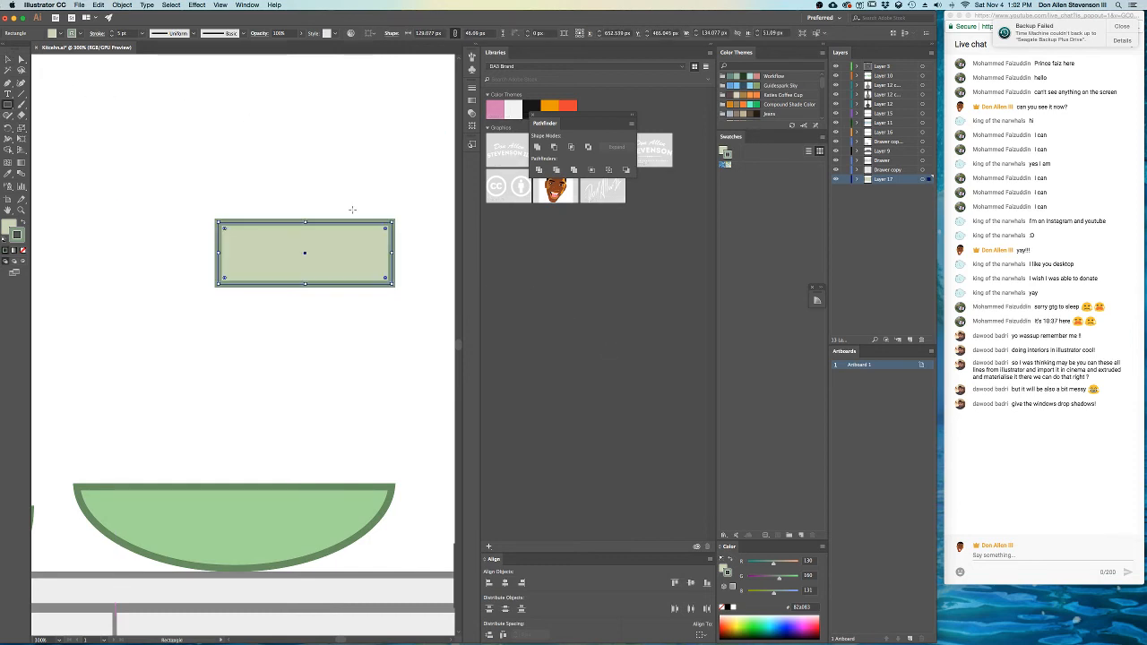
pyautogui.press('super+z')
pyautogui.moveTo(350, 215)
pyautogui.mouseDown()
pyautogui.moveTo(229, 239)
pyautogui.moveTo(269, 299)
pyautogui.moveTo(238, 336)
pyautogui.mouseUp()
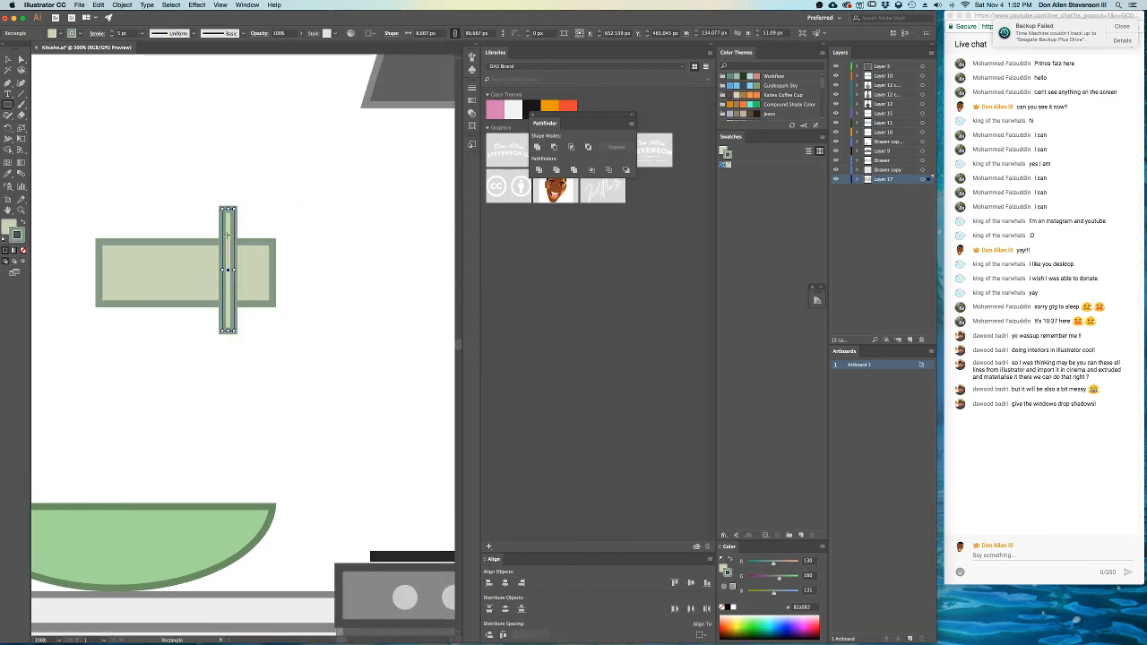
# - Undo the narrow vertical rectangle and place two sideways-offset copies of the wall rectangle, one above and one below it
pyautogui.press('super+z')
pyautogui.click(8, 59)
pyautogui.moveTo(241, 265); pyautogui.dragTo(260, 212)
pyautogui.press('super+z')
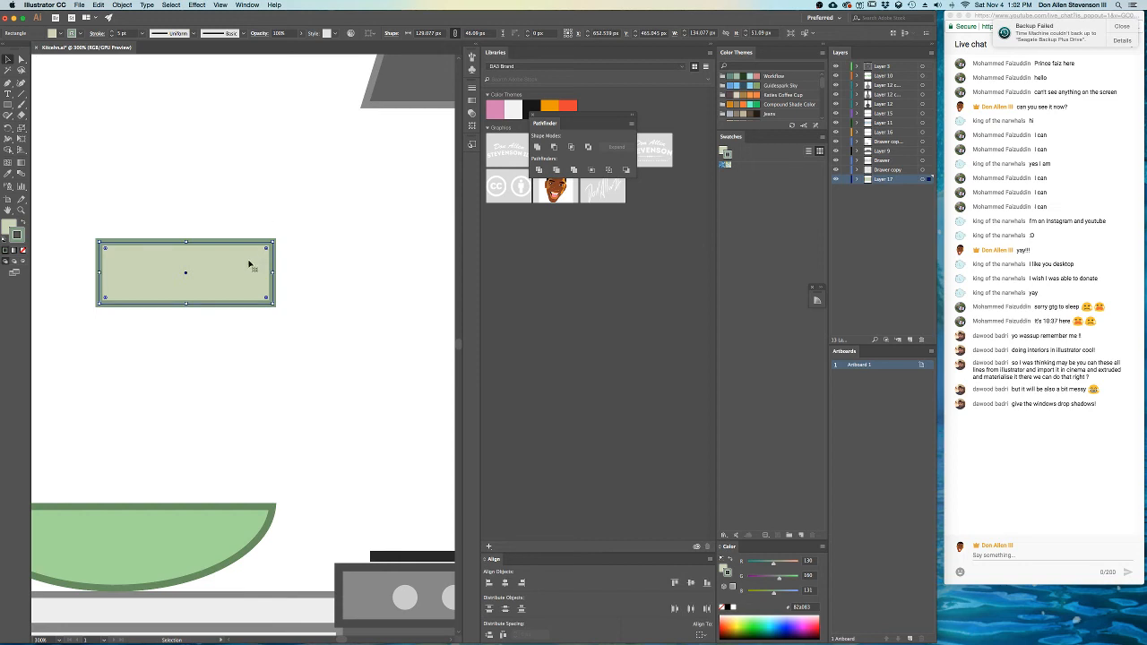
pyautogui.moveTo(249, 265); pyautogui.dragTo(243, 189)
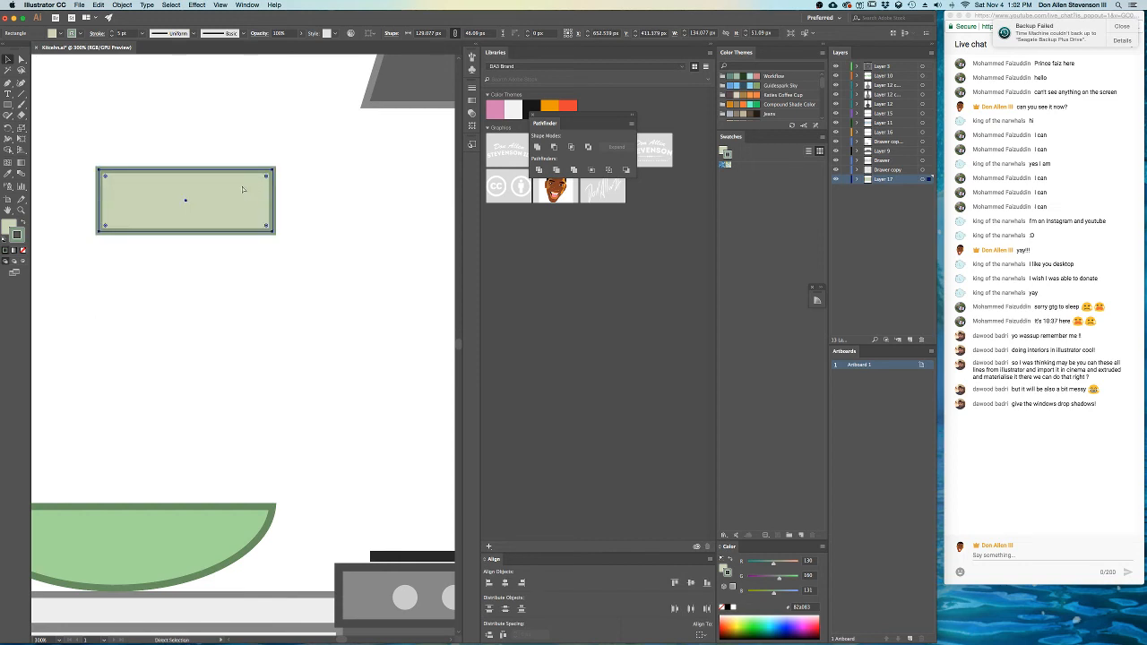
pyautogui.press('super+z')
pyautogui.moveTo(243, 271); pyautogui.dragTo(295, 349)
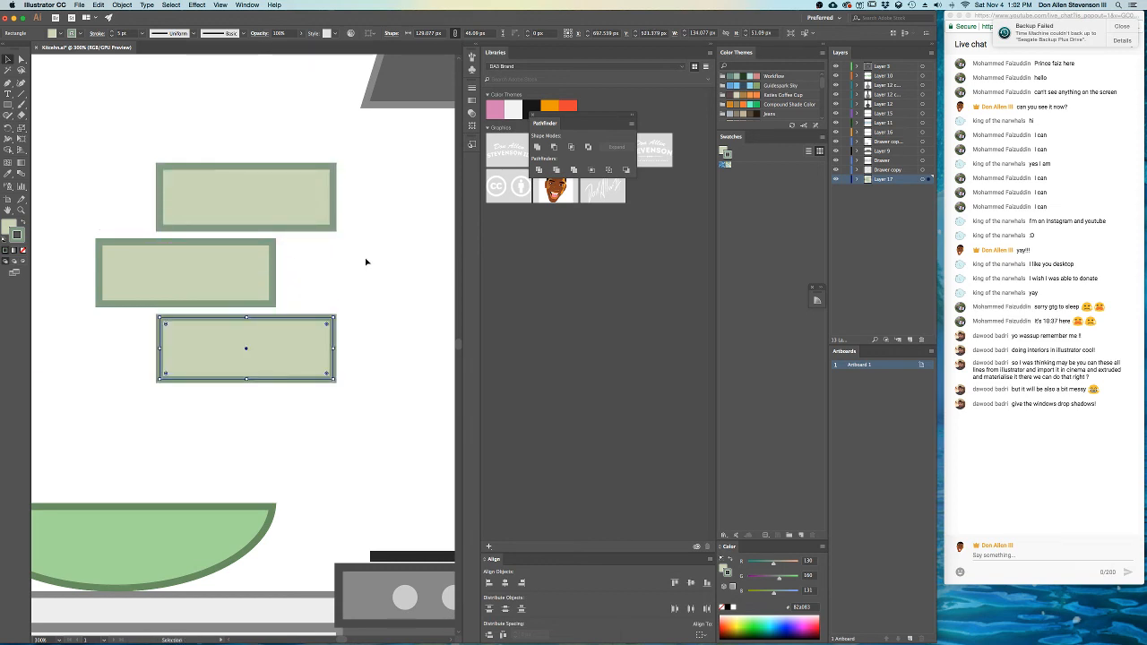
pyautogui.click(367, 259)
pyautogui.scroll(-1, 337, 271)
pyautogui.scroll(-1, 338, 271)
pyautogui.scroll(-2, 340, 281)
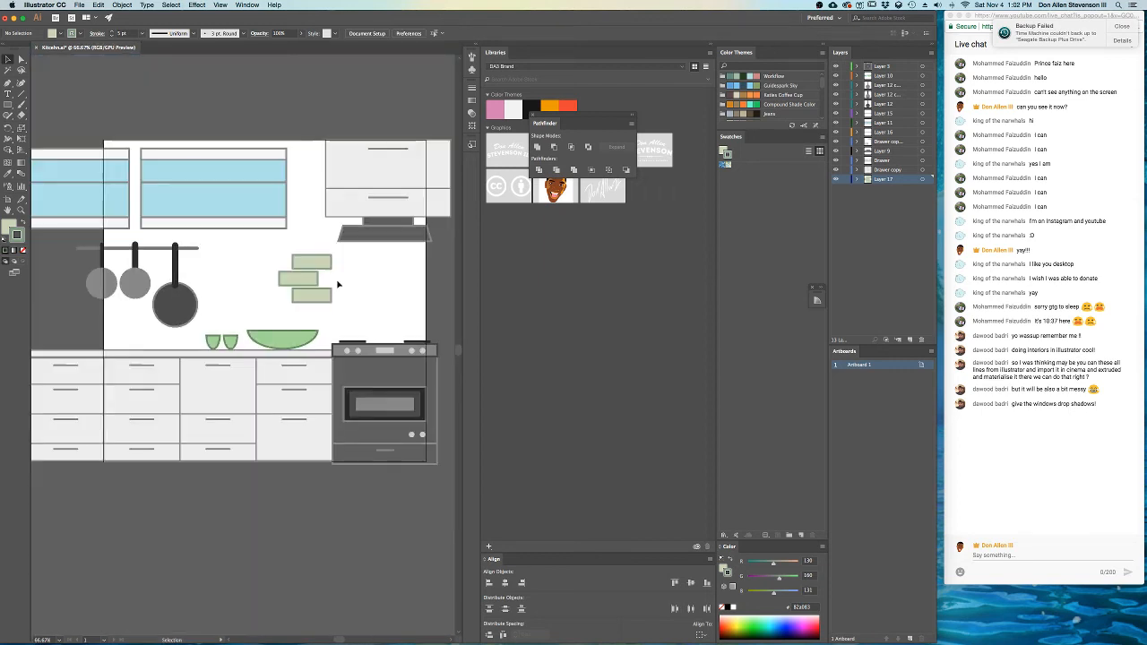
pyautogui.scroll(2, 324, 295)
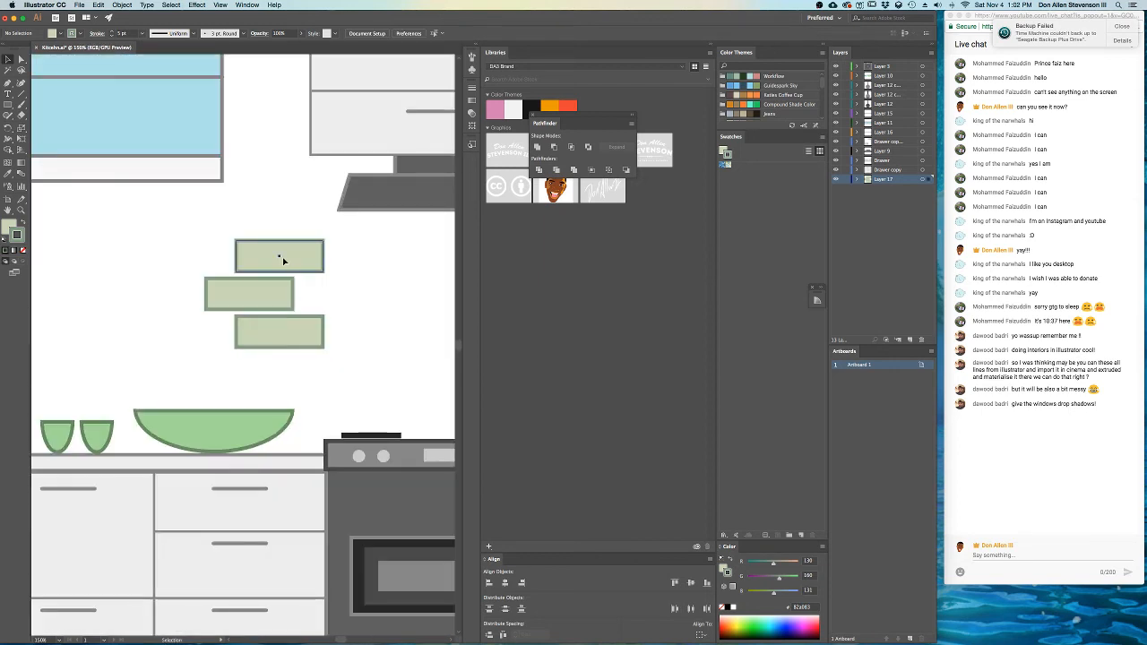
# - Set the fill of all three wall rectangles to the lighter grey-green dce2cf
pyautogui.click(284, 260)
pyautogui.moveTo(192, 226)
pyautogui.mouseDown()
pyautogui.moveTo(315, 292)
pyautogui.moveTo(350, 360)
pyautogui.mouseUp()
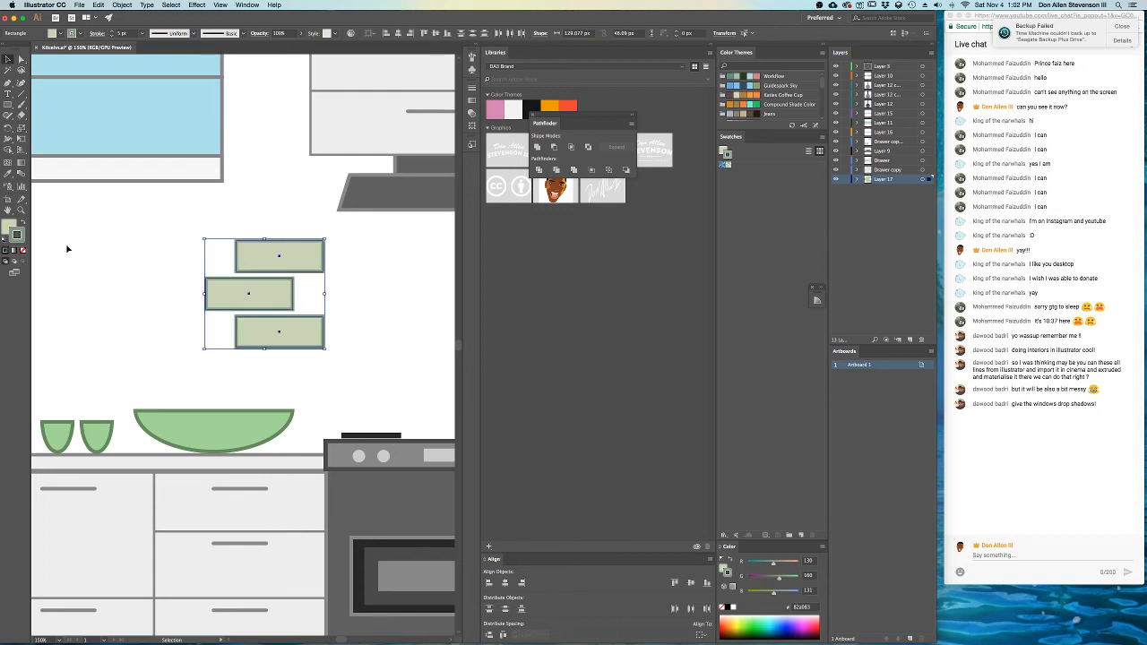
pyautogui.doubleClick(11, 225)
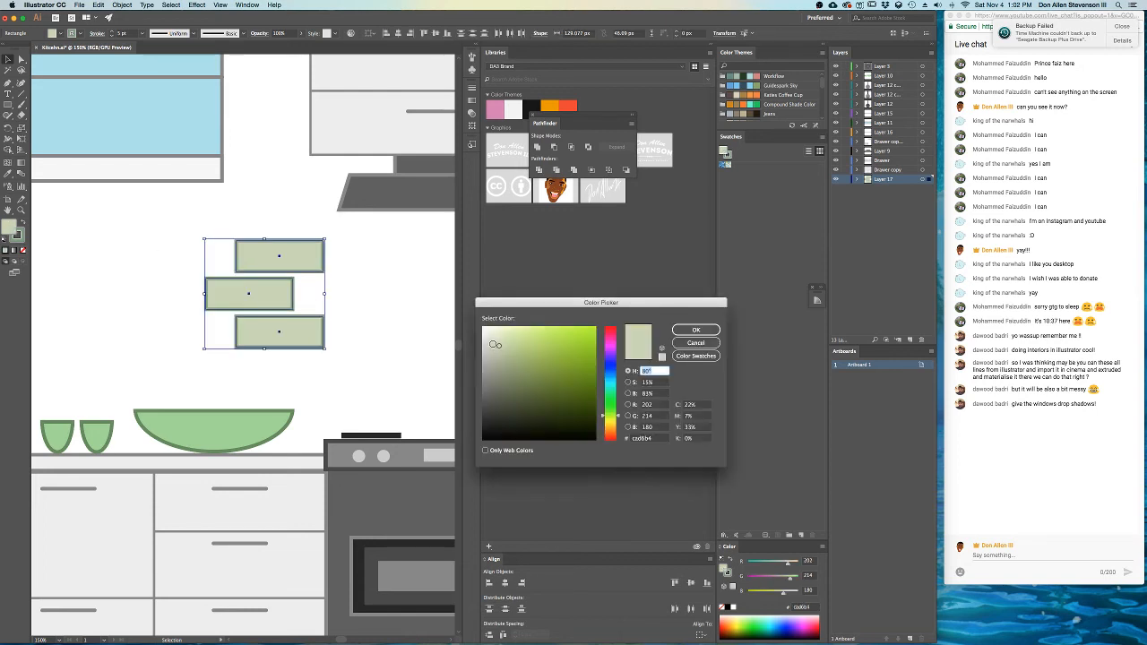
pyautogui.click(491, 339)
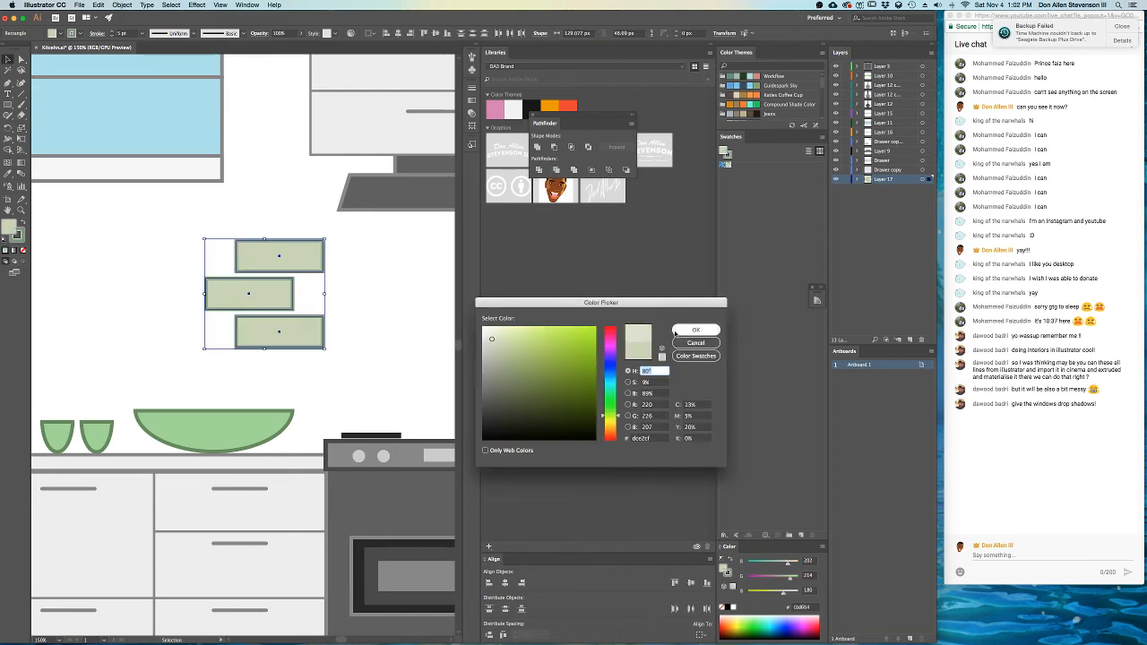
pyautogui.click(695, 330)
# - Set the stroke of the three wall rectangles to the lighter muted green 9fad9f
pyautogui.doubleClick(18, 237)
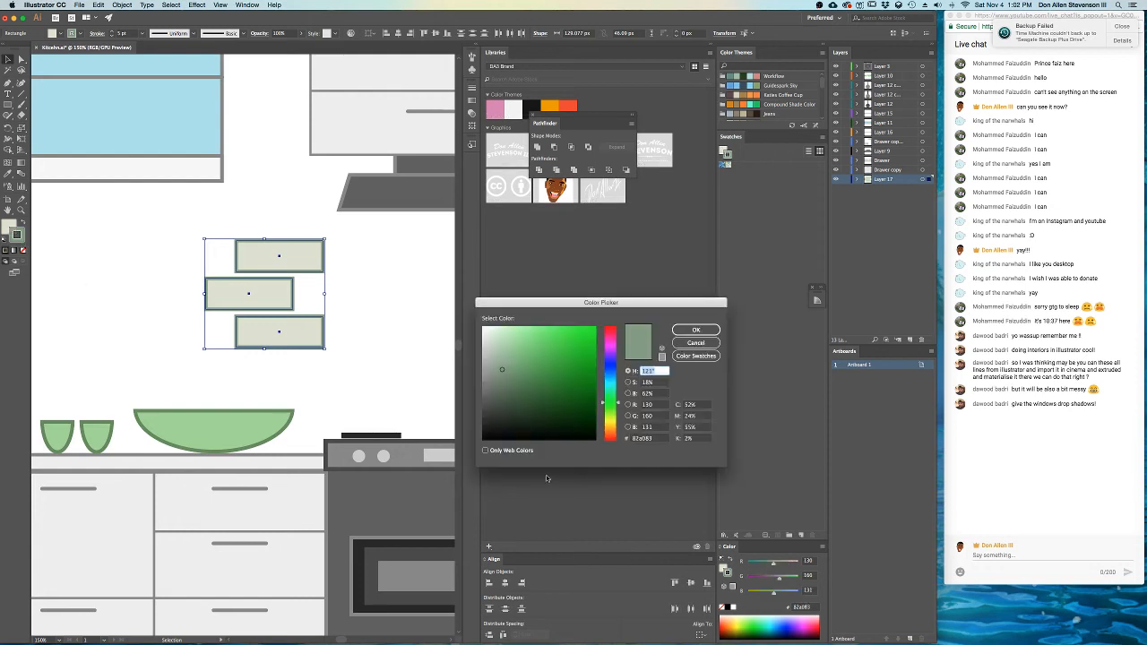
pyautogui.click(492, 362)
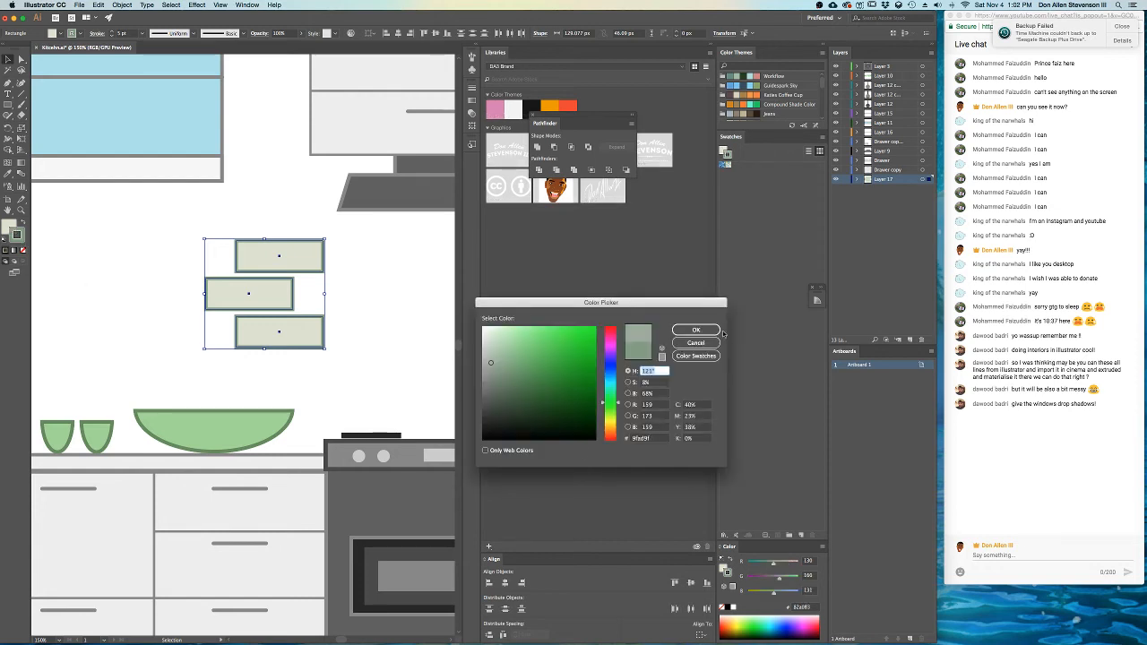
pyautogui.click(696, 329)
pyautogui.click(358, 313)
pyautogui.scroll(-5, 358, 313)
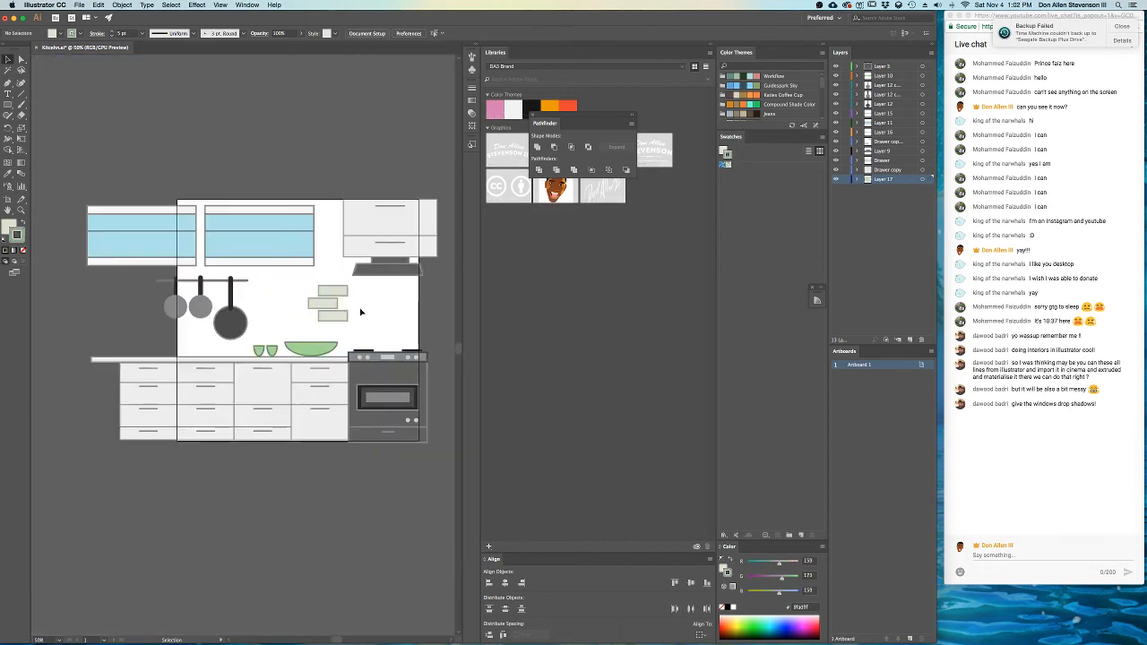
# - Set the stroke weight of the three wall rectangles to 3 pt
pyautogui.scroll(5, 360, 312)
pyautogui.click(285, 258)
pyautogui.keyDown('shift'); pyautogui.click(260, 294); pyautogui.keyUp('shift')
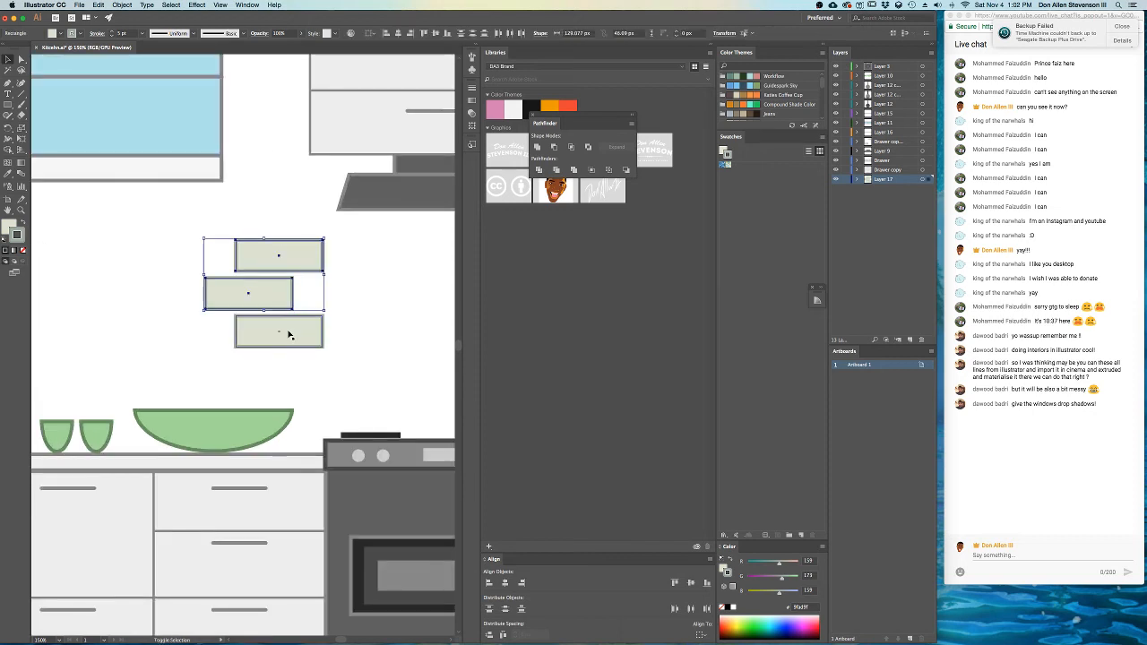
pyautogui.keyDown('shift'); pyautogui.click(289, 336); pyautogui.keyUp('shift')
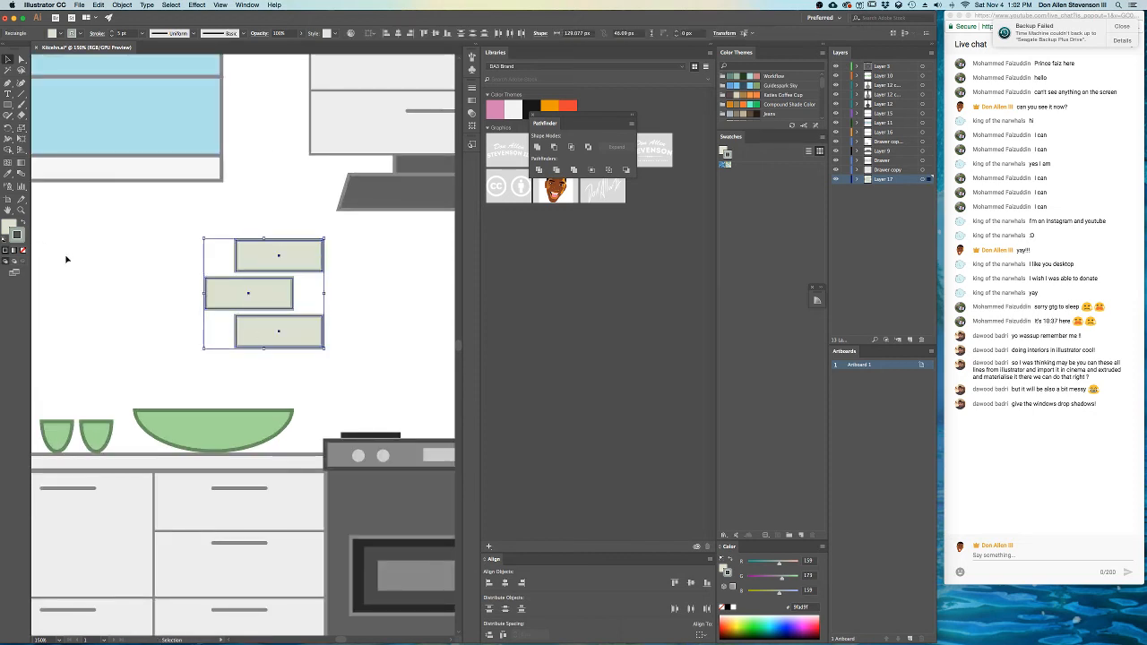
pyautogui.click(110, 38)
pyautogui.click(111, 37)
pyautogui.click(281, 216)
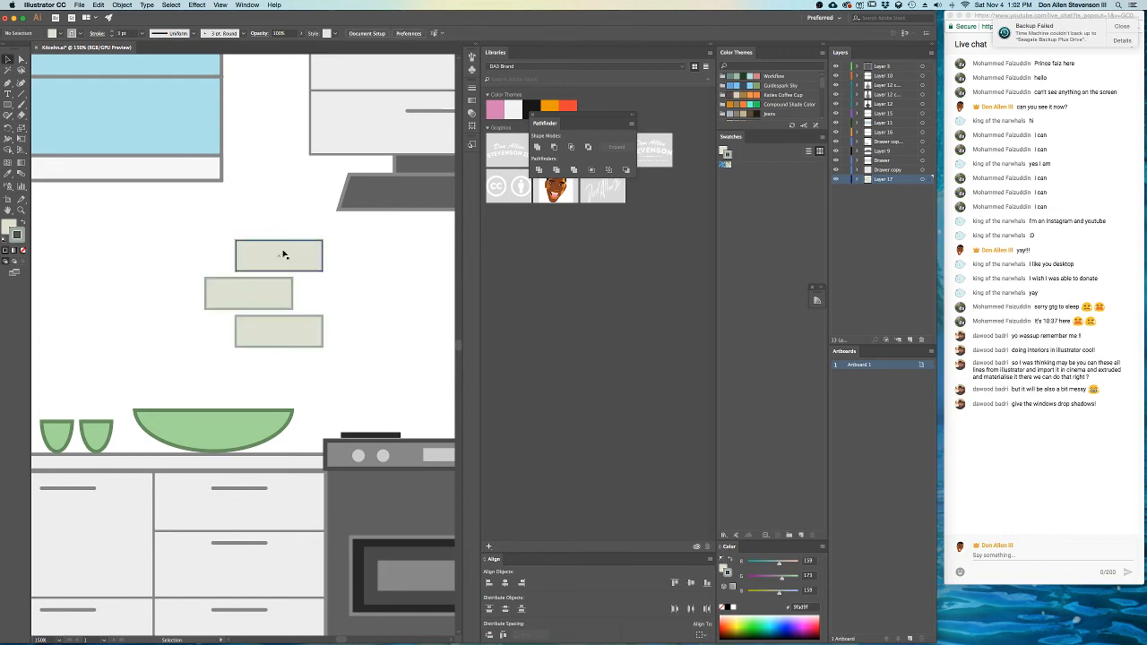
pyautogui.scroll(-4, 283, 255)
pyautogui.scroll(4, 305, 264)
# - Make a new pattern from the three wall rectangles and move the Pattern Options panel off the artwork
pyautogui.click(305, 262)
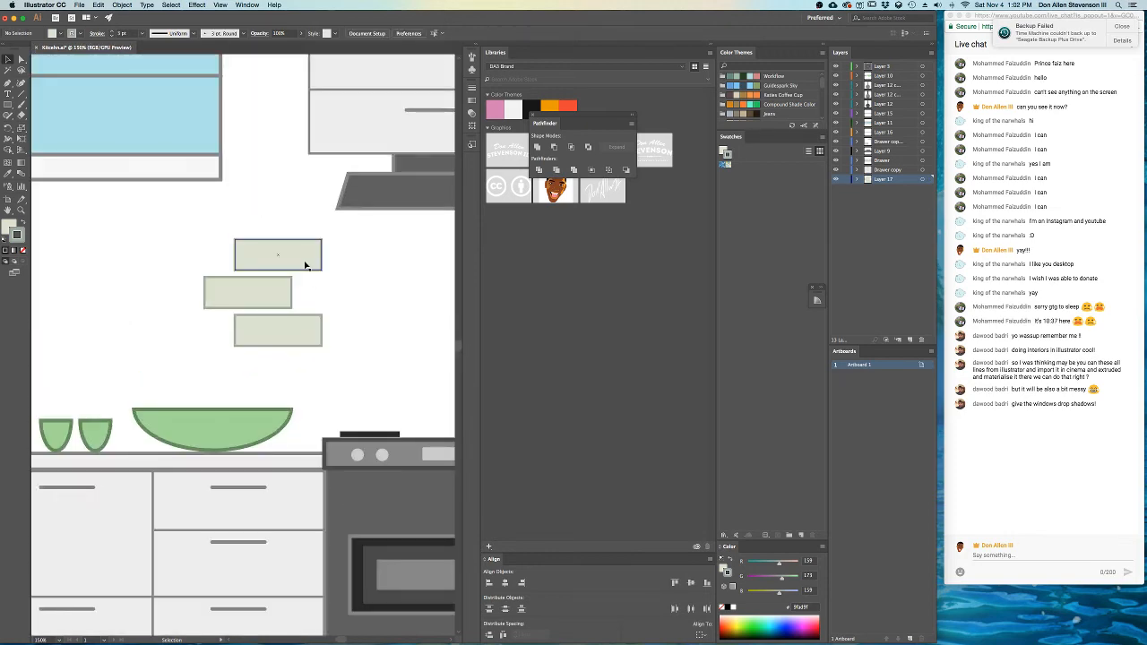
pyautogui.keyDown('shift'); pyautogui.click(252, 300); pyautogui.keyUp('shift')
pyautogui.keyDown('shift'); pyautogui.click(278, 334); pyautogui.keyUp('shift')
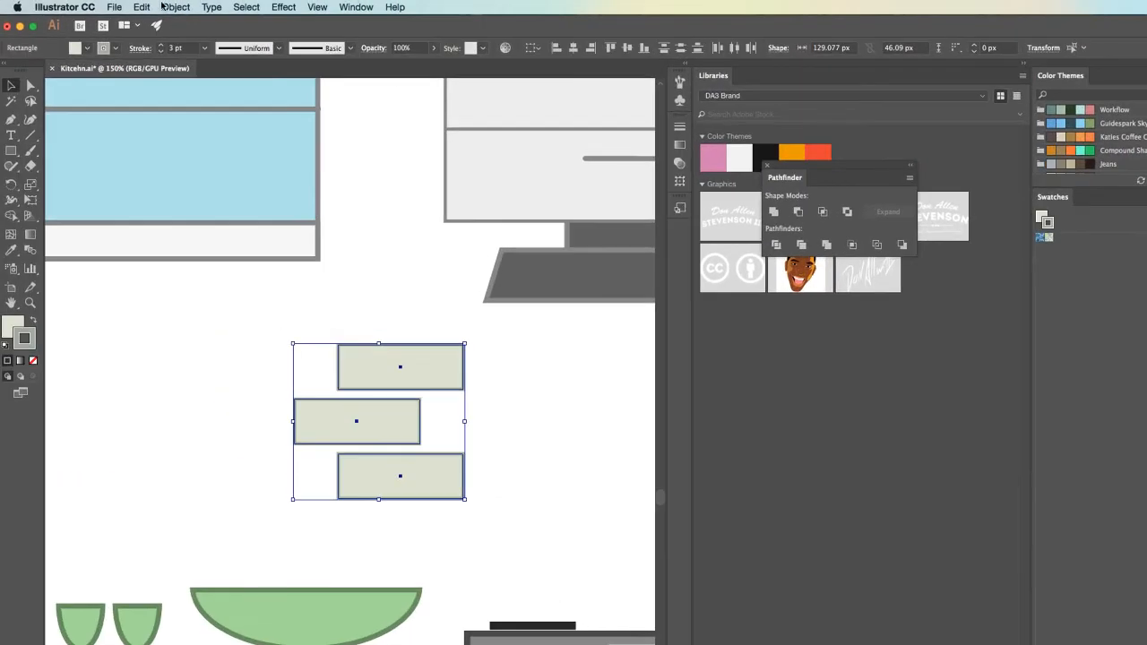
pyautogui.click(174, 7)
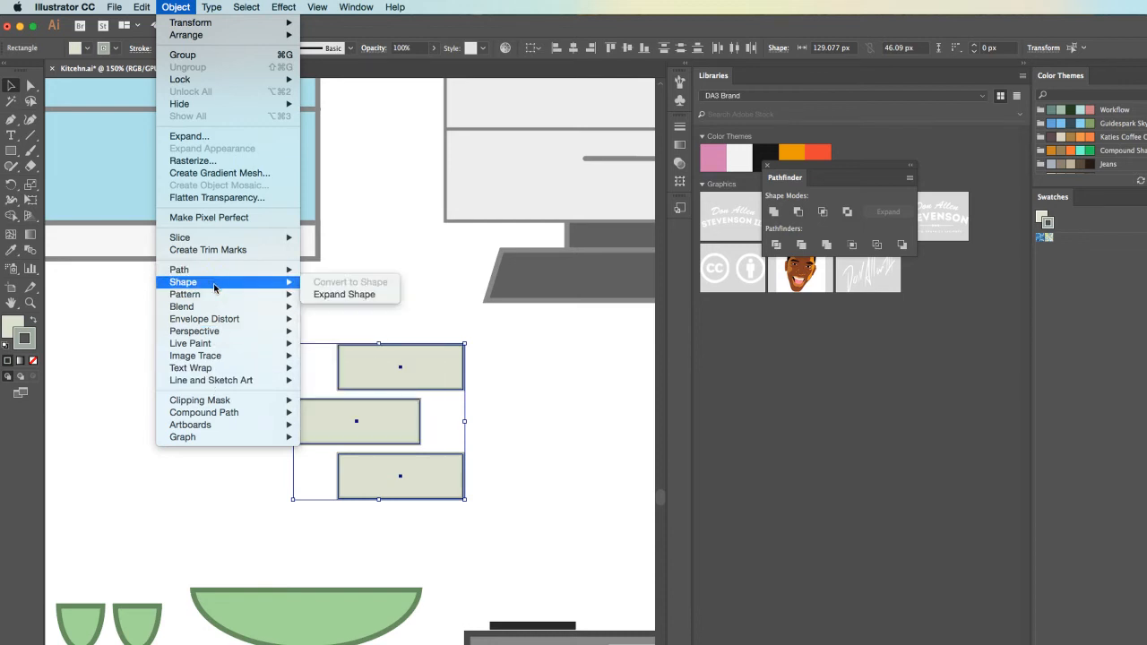
pyautogui.moveTo(213, 296)
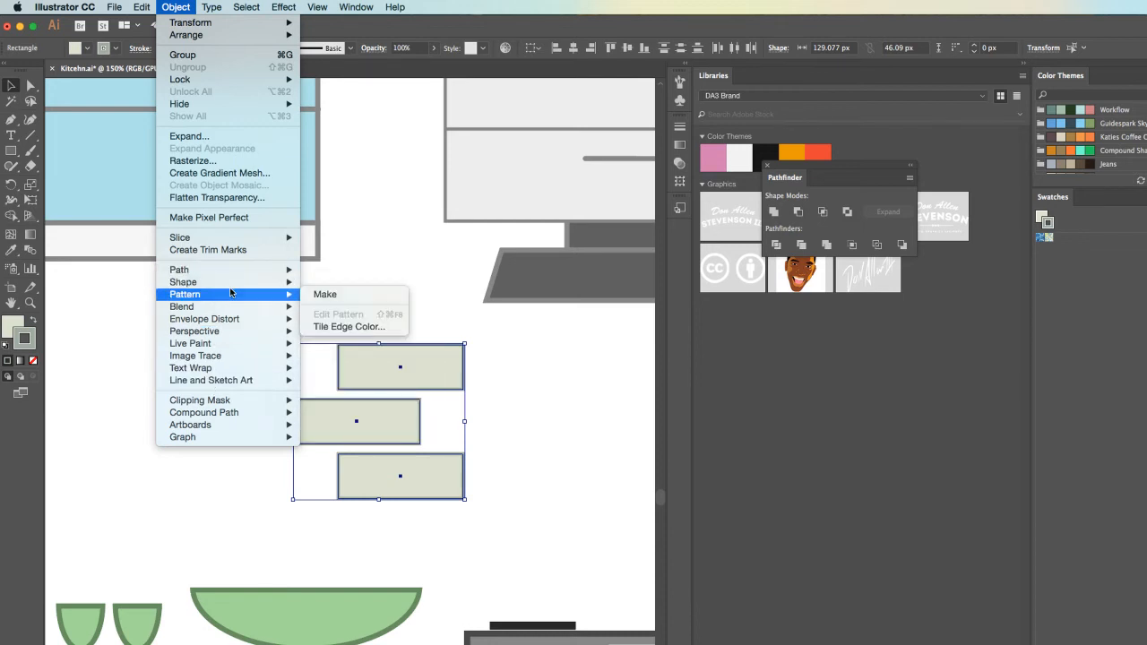
pyautogui.click(339, 296)
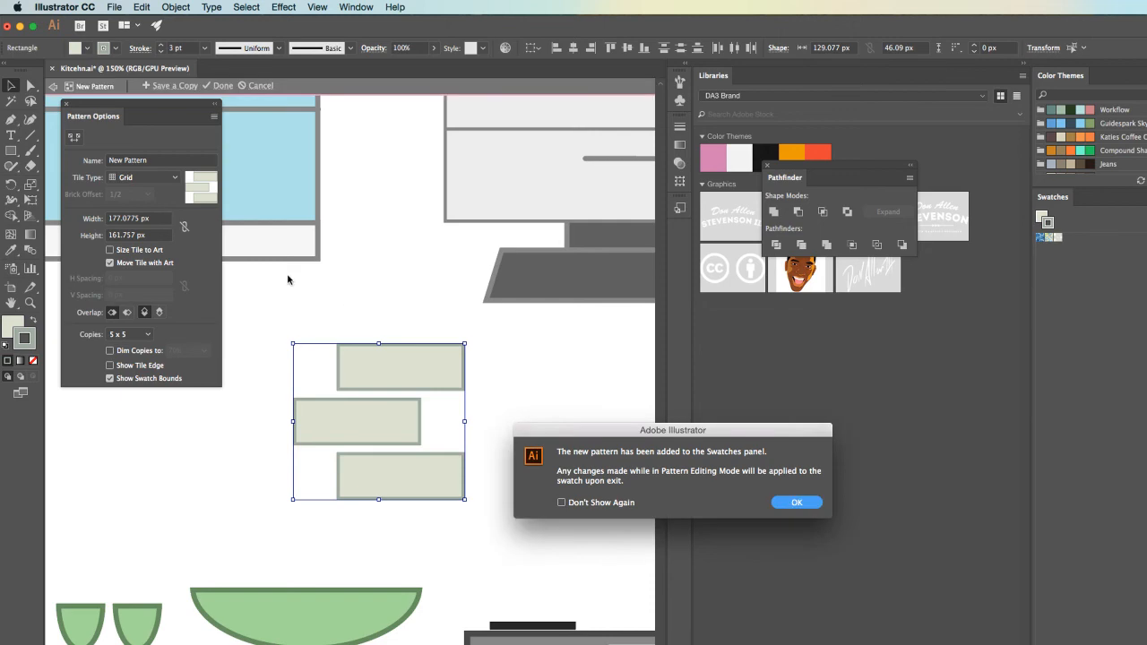
pyautogui.press('Return')
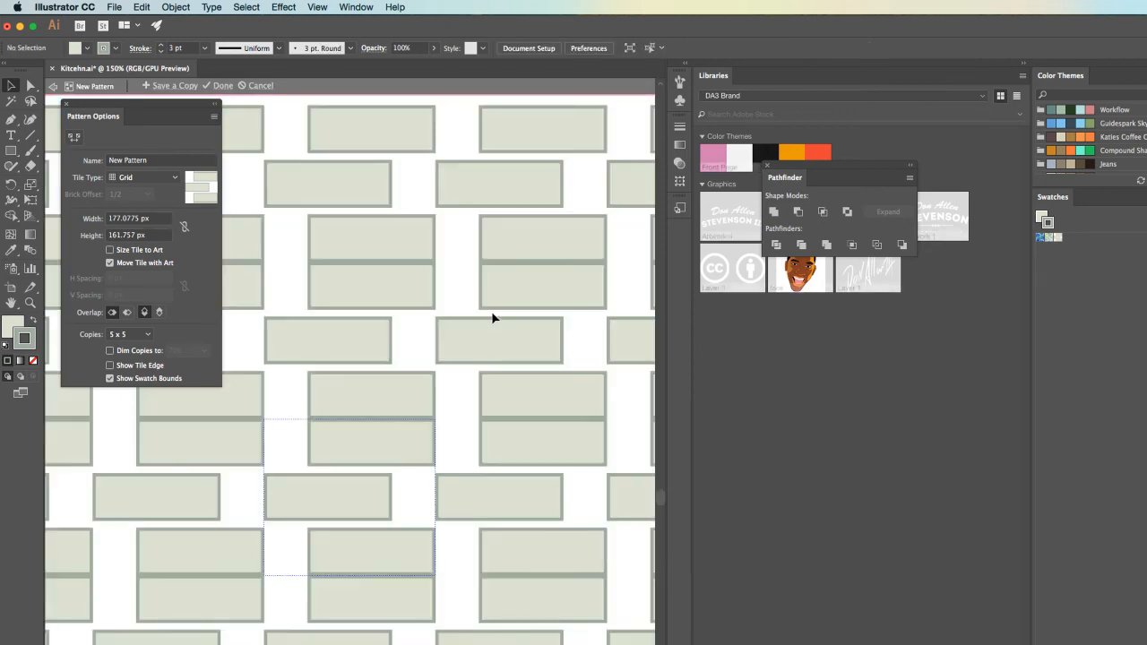
pyautogui.moveTo(170, 106); pyautogui.dragTo(849, 158)
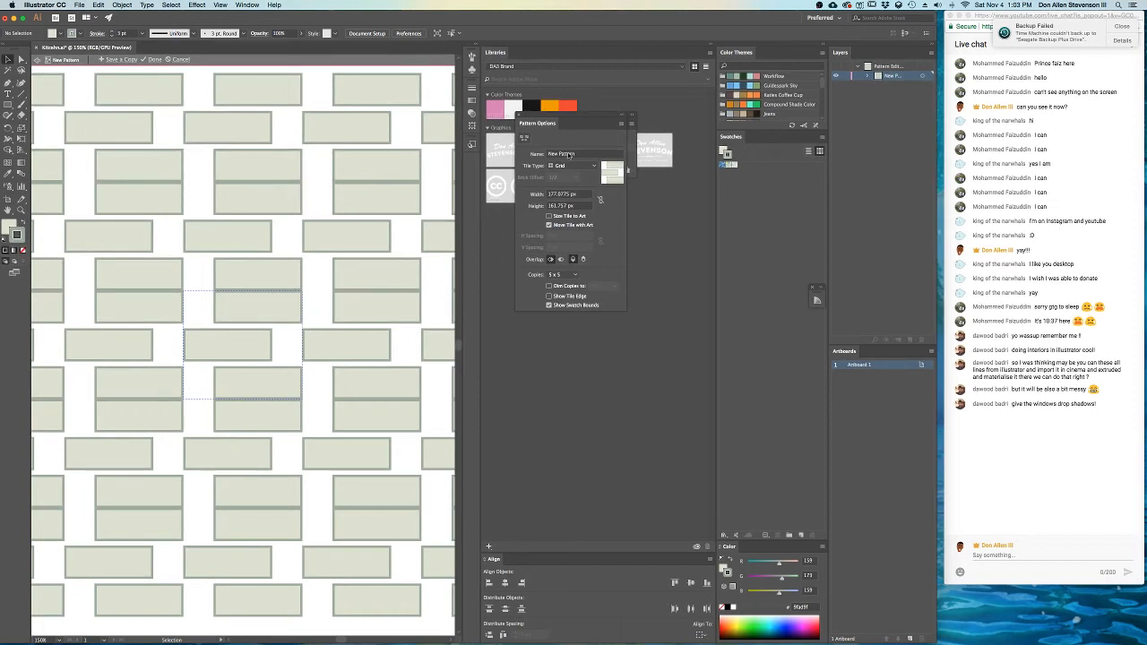
pyautogui.scroll(-1, 258, 314)
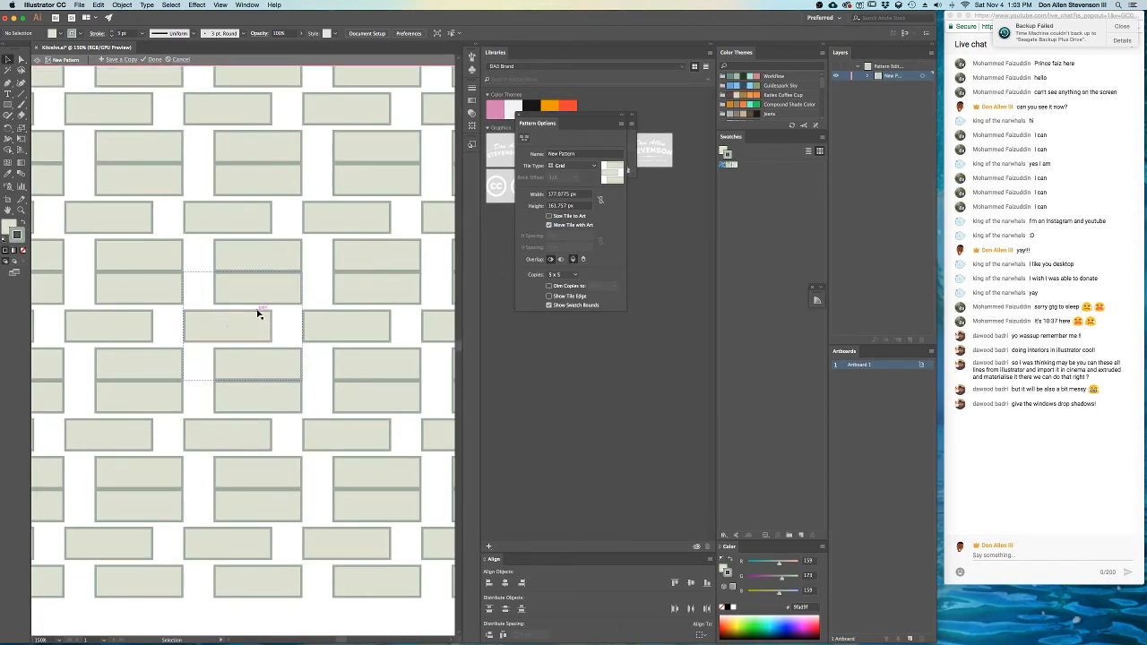
pyautogui.scroll(-2, 257, 314)
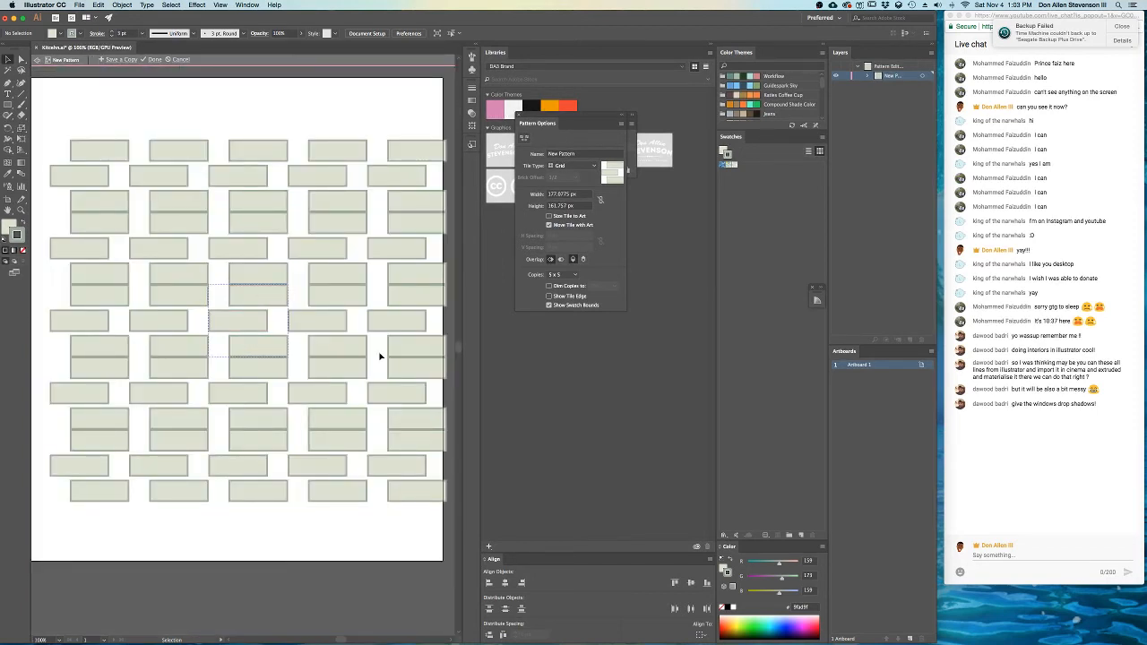
pyautogui.scroll(1, 249, 332)
# - Select the three rectangles inside the pattern tile and try nudging them vertically
pyautogui.click(251, 316)
pyautogui.keyDown('shift'); pyautogui.click(262, 284); pyautogui.keyUp('shift')
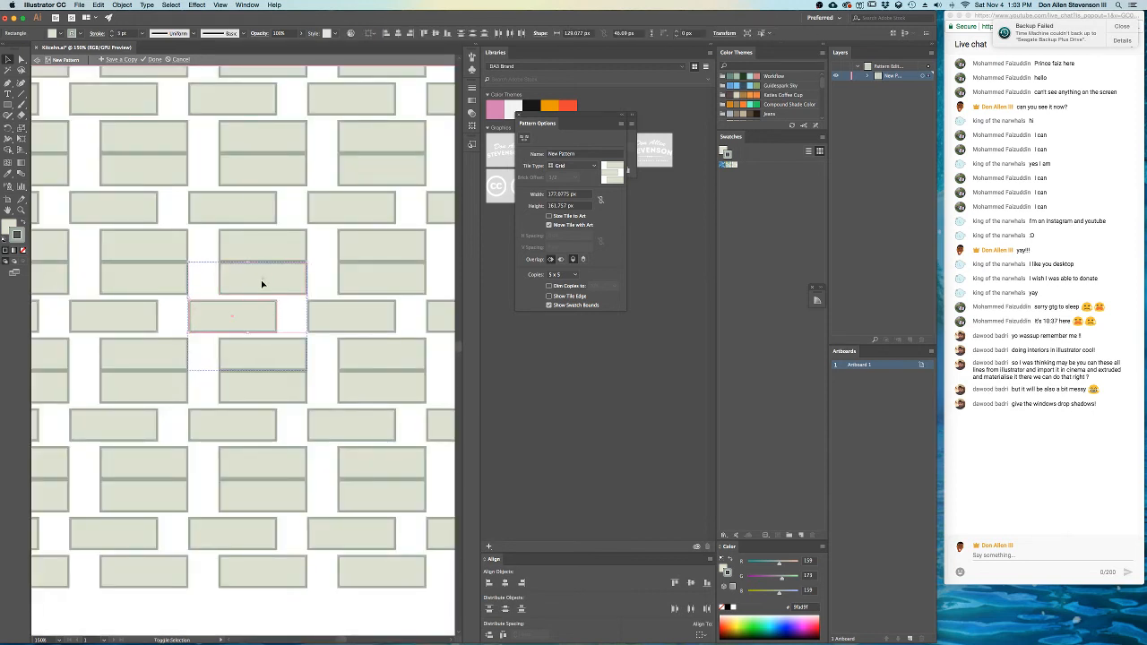
pyautogui.hotkey('shift', 'Down')
pyautogui.press('Up')
pyautogui.keyDown('shift'); pyautogui.click(271, 357); pyautogui.keyUp('shift')
pyautogui.hotkey('shift', 'Down')
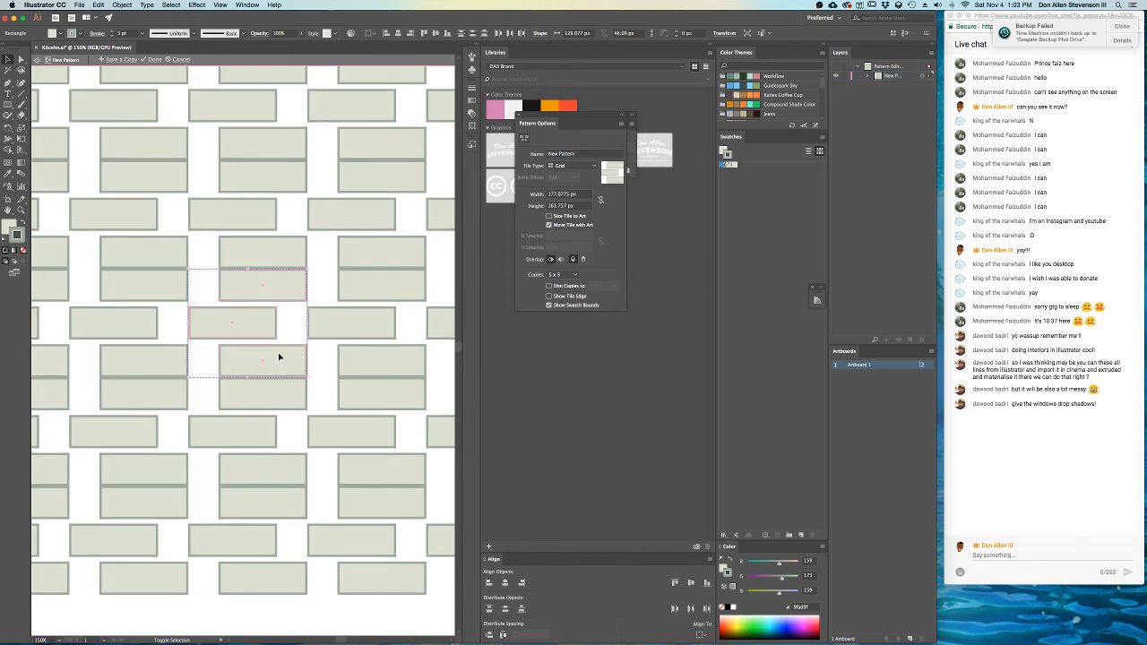
pyautogui.hotkey('shift', 'Up')
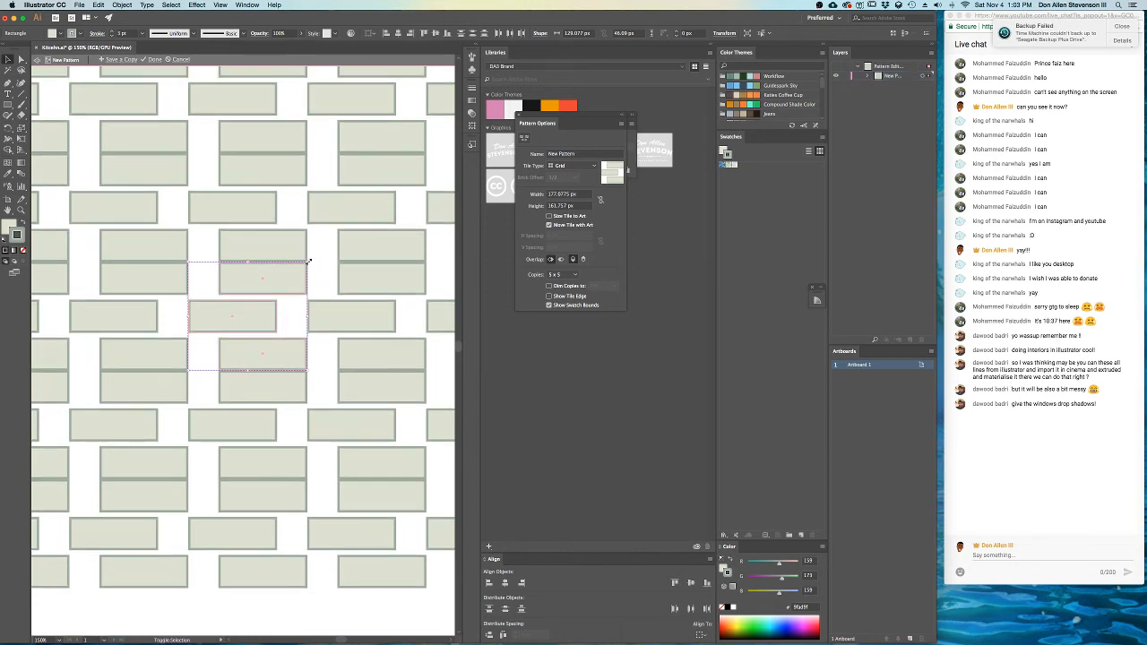
# - Resize the three rectangles within the pattern tile to about 129 by 42 px each, separating them from the neighbouring tile rows
pyautogui.moveTo(308, 261); pyautogui.dragTo(300, 271)
pyautogui.moveTo(298, 316); pyautogui.dragTo(330, 319)
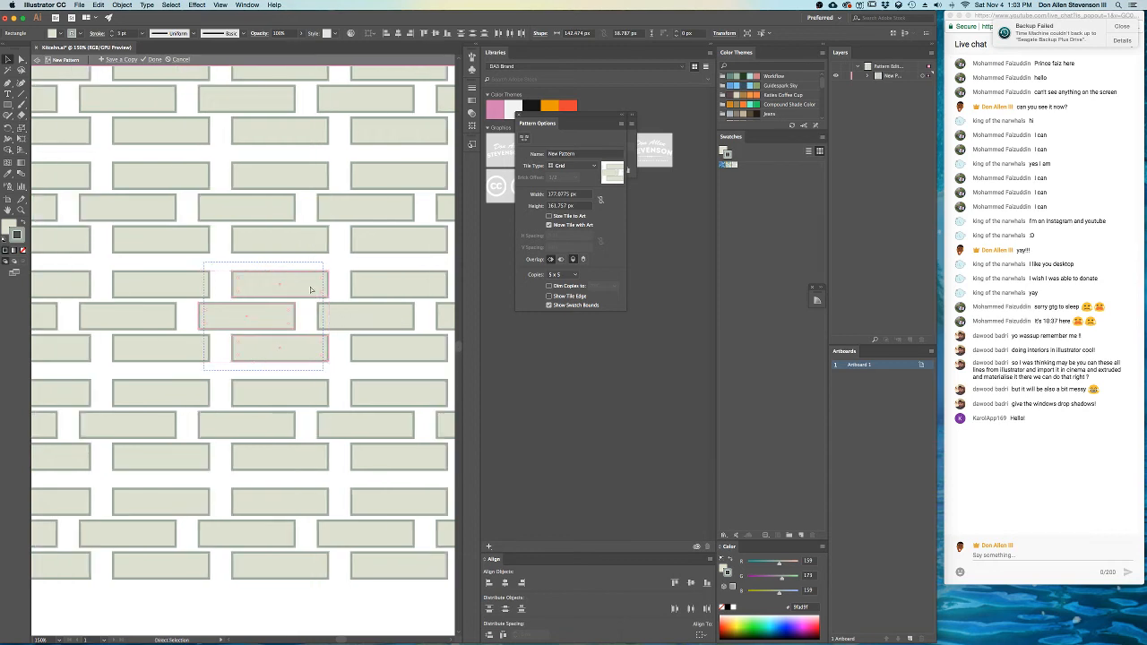
pyautogui.hotkey('ctrl', 'z')
pyautogui.moveTo(301, 315); pyautogui.dragTo(321, 317)
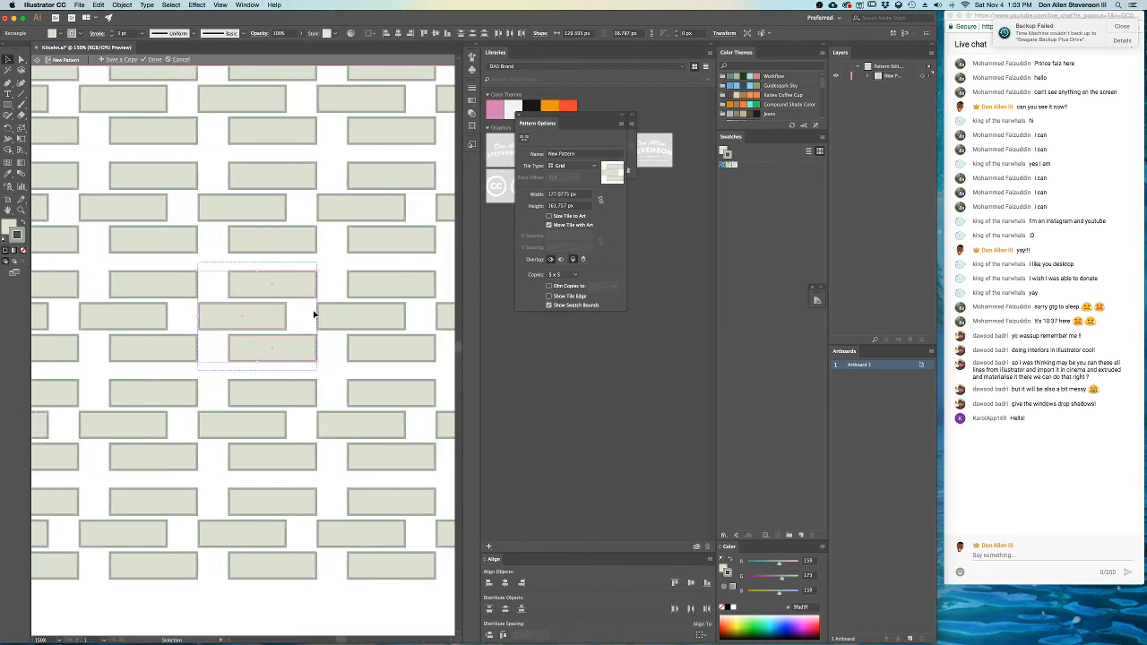
pyautogui.moveTo(257, 266); pyautogui.dragTo(258, 270)
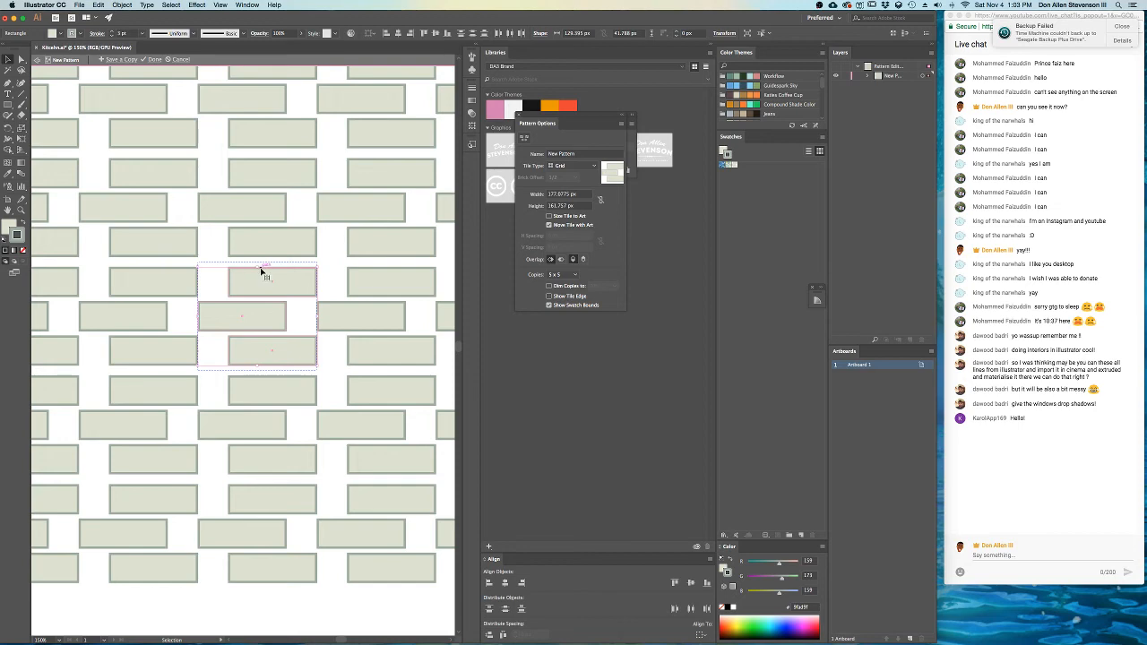
pyautogui.scroll(-1, 262, 270)
pyautogui.scroll(-1, 300, 269)
pyautogui.scroll(1, 300, 269)
pyautogui.scroll(-1, 300, 274)
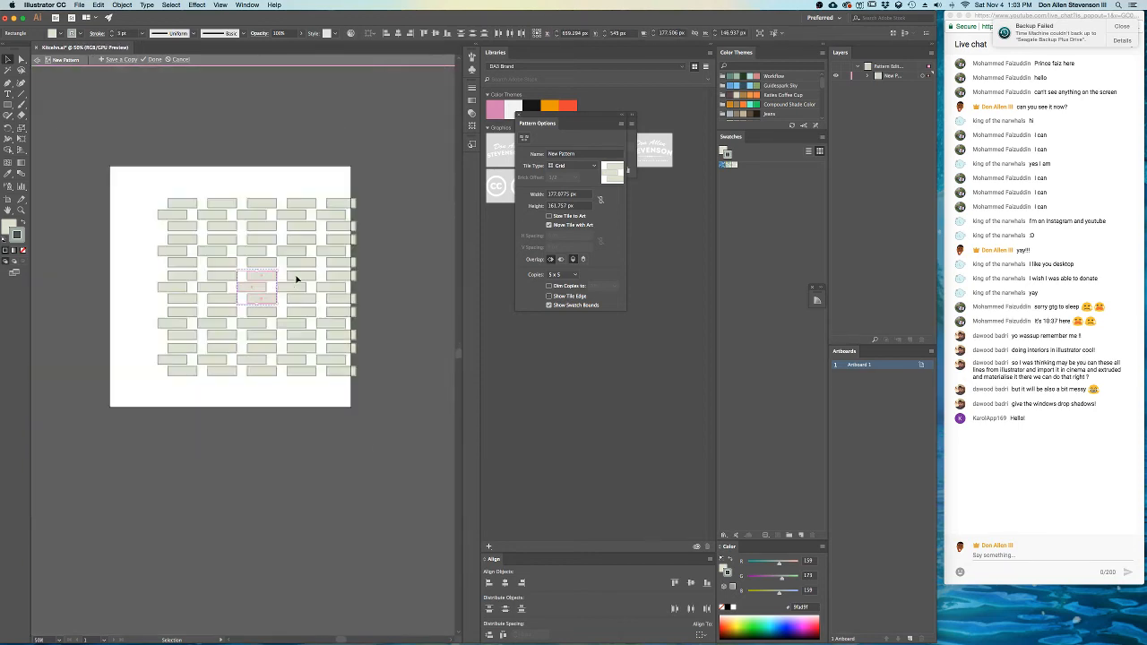
pyautogui.scroll(2, 296, 283)
pyautogui.click(263, 356)
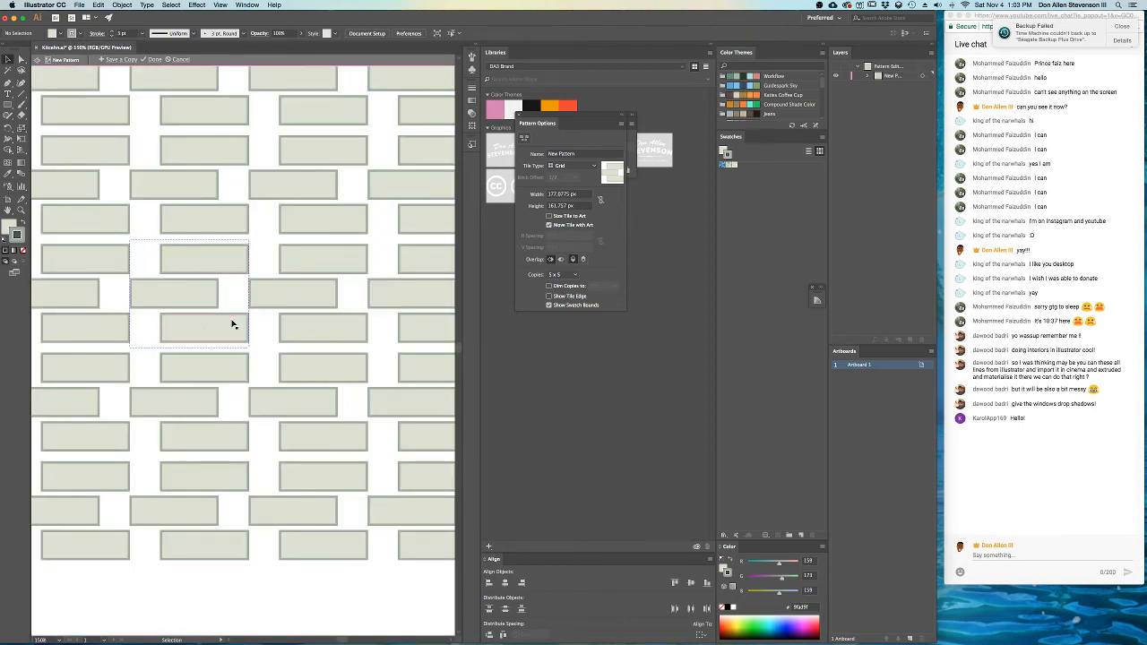
# - Delete the uppermost rectangle of the pattern tile and enlarge the remaining two to about 155 by 50 px each
pyautogui.click(218, 273)
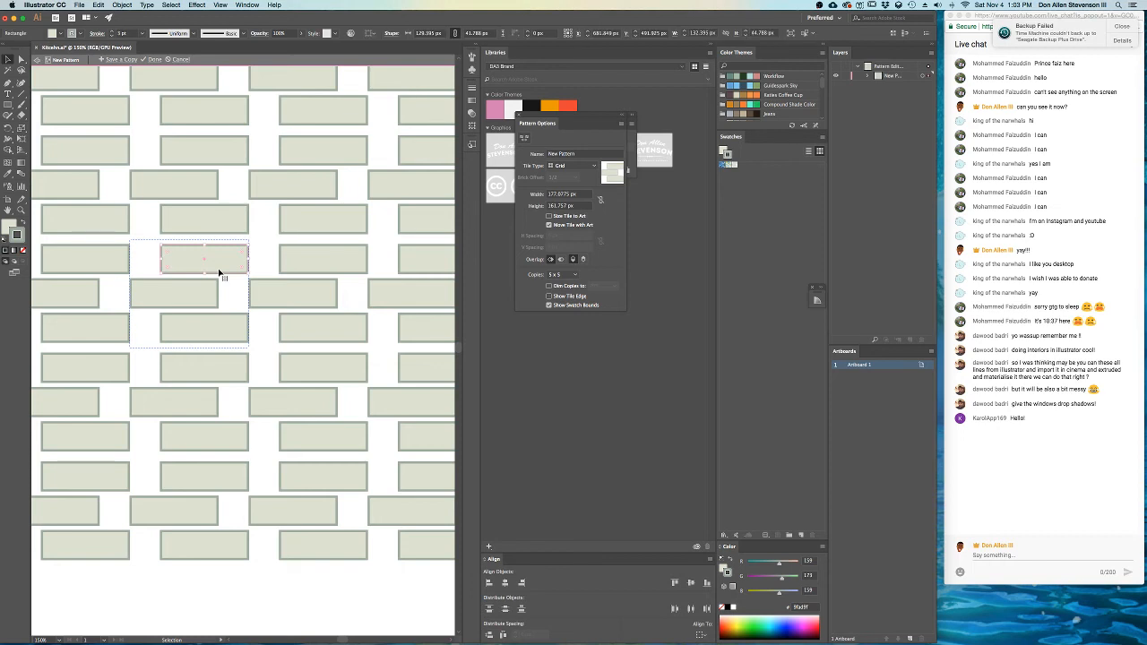
pyautogui.press('Delete')
pyautogui.click(194, 295)
pyautogui.keyDown('shift'); pyautogui.click(203, 327); pyautogui.keyUp('shift')
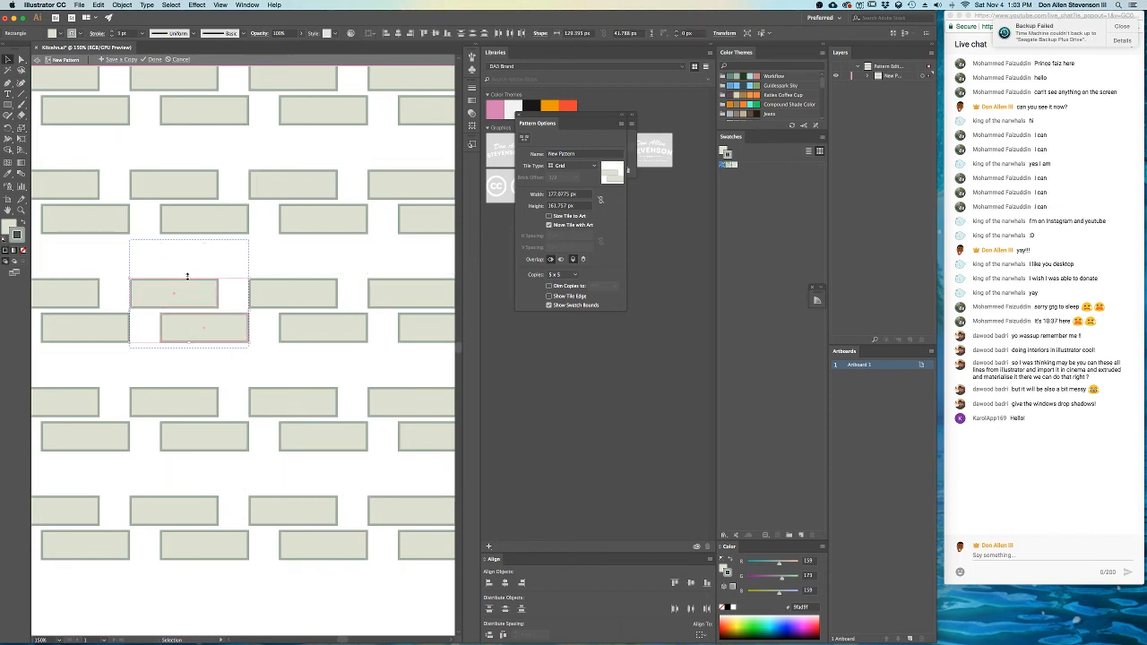
pyautogui.moveTo(188, 276); pyautogui.dragTo(192, 266)
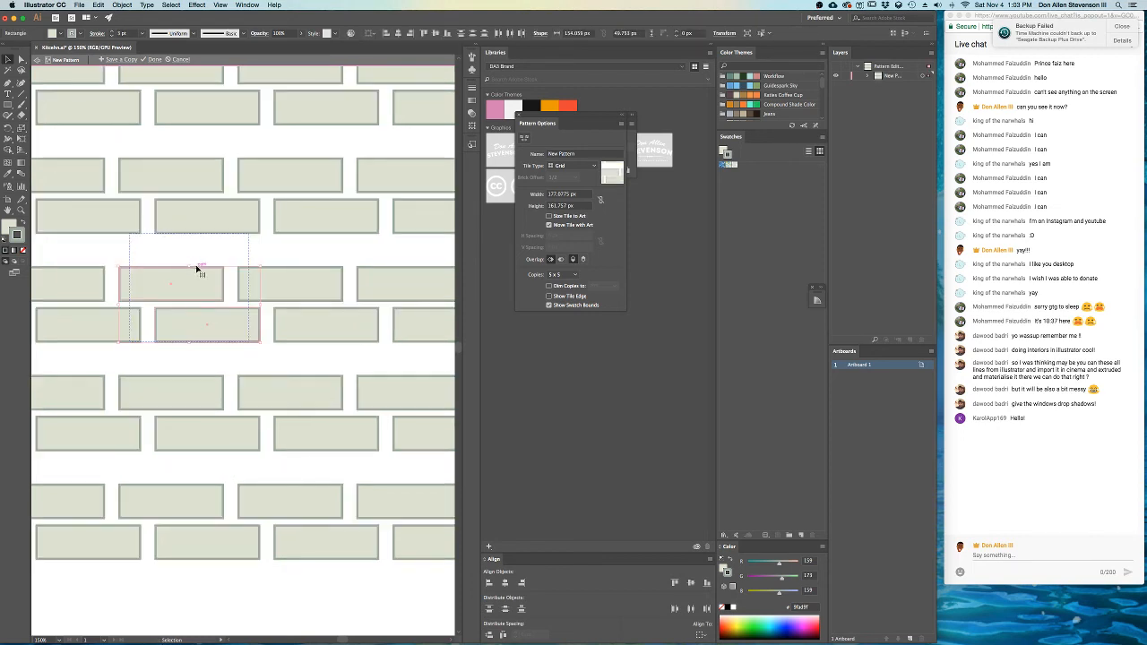
pyautogui.scroll(-2, 199, 227)
pyautogui.scroll(2, 199, 231)
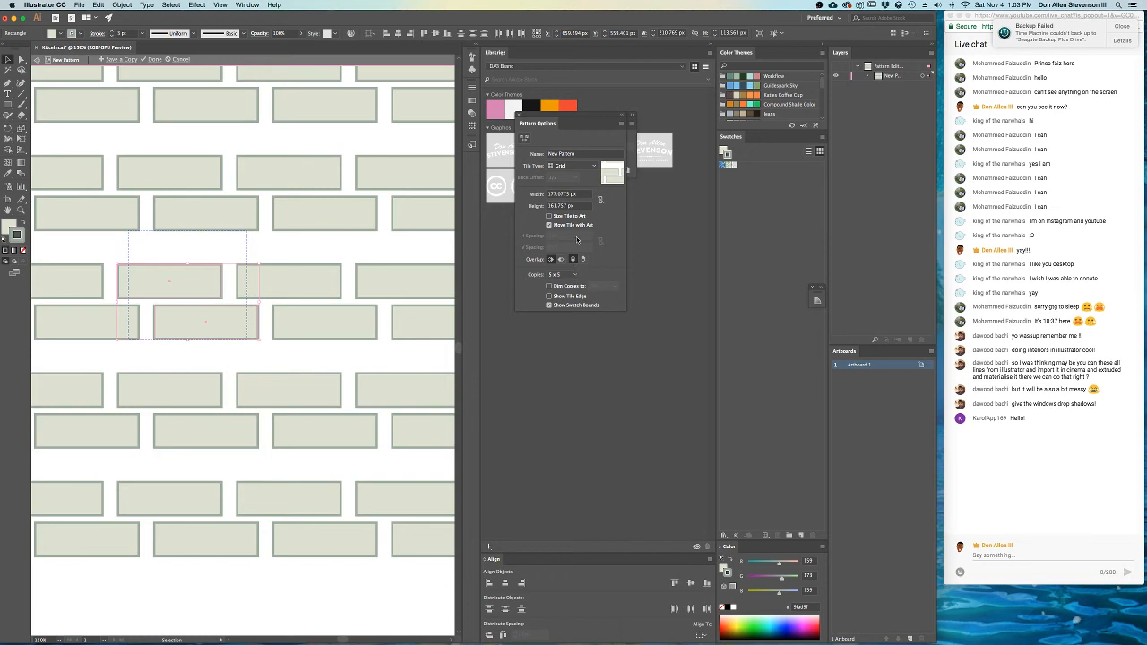
# - Make the pattern tile size itself to its art
pyautogui.click(581, 194)
pyautogui.click(552, 217)
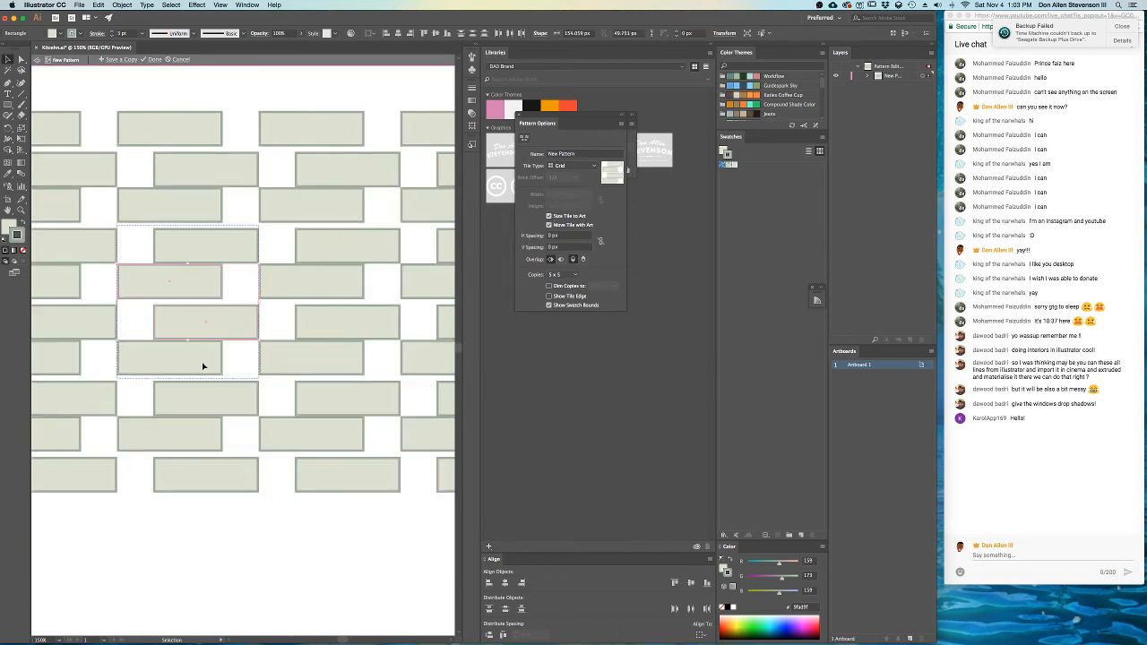
# - Try resizing the two rectangles inside the pattern tile, undoing each attempt
pyautogui.moveTo(185, 341); pyautogui.dragTo(190, 346)
pyautogui.press('super+z')
pyautogui.press('super+z')
pyautogui.moveTo(260, 339)
pyautogui.mouseDown()
pyautogui.moveTo(274, 328)
pyautogui.moveTo(251, 331)
pyautogui.mouseUp()
pyautogui.press('super+z')
# - Set the pattern's horizontal and vertical tile spacing to 12 px each
pyautogui.click(553, 236)
pyautogui.write('12')
pyautogui.press('Tab')
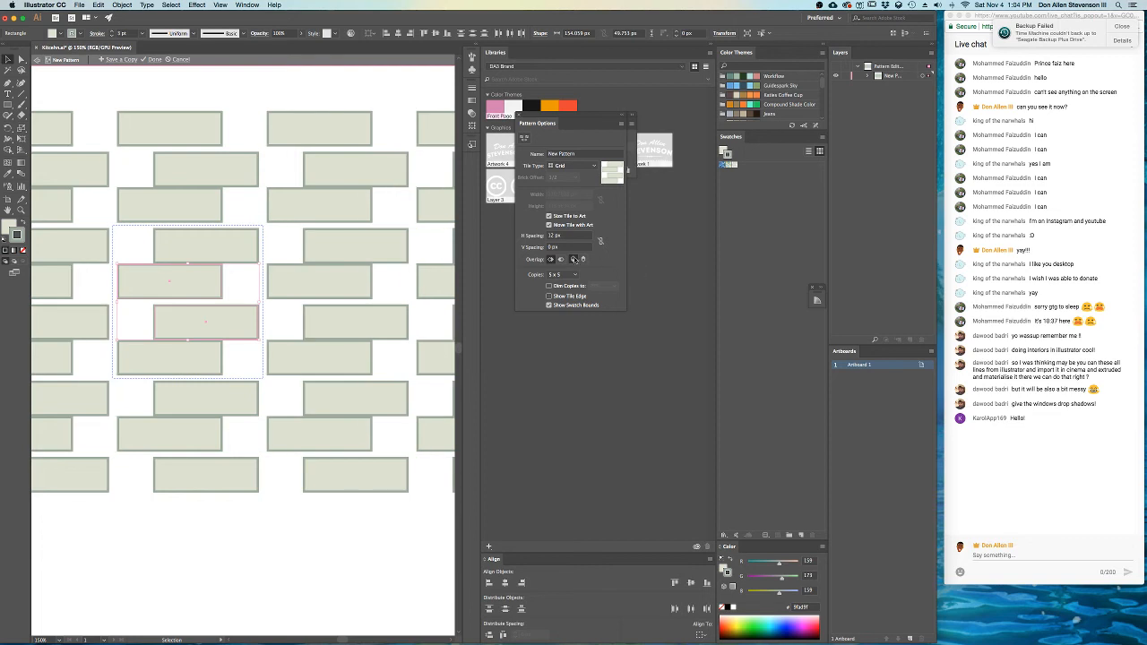
pyautogui.write('12')
pyautogui.press('Tab')
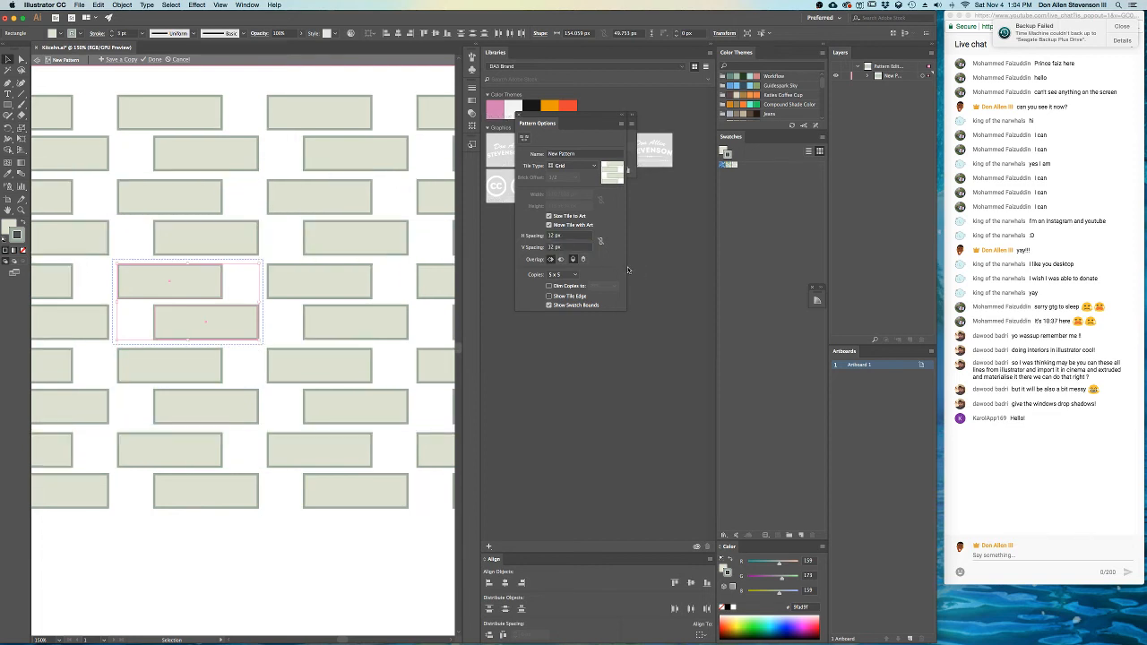
# - Try widening the two rectangles inside the pattern tile and undo the change
pyautogui.scroll(-2, 228, 302)
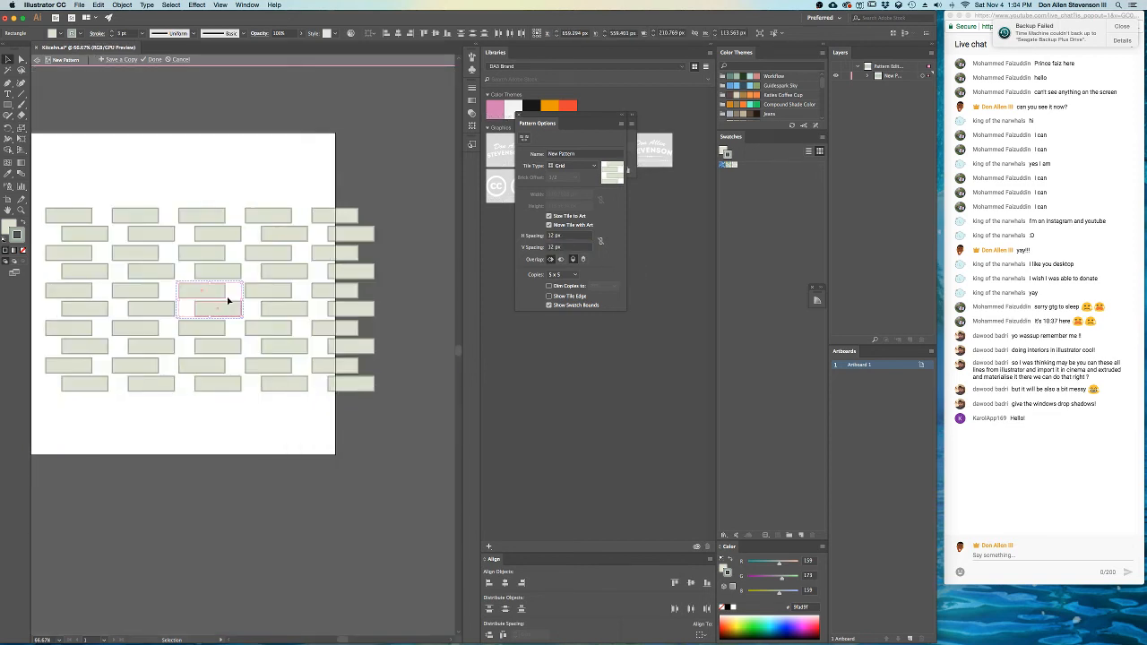
pyautogui.scroll(1, 228, 302)
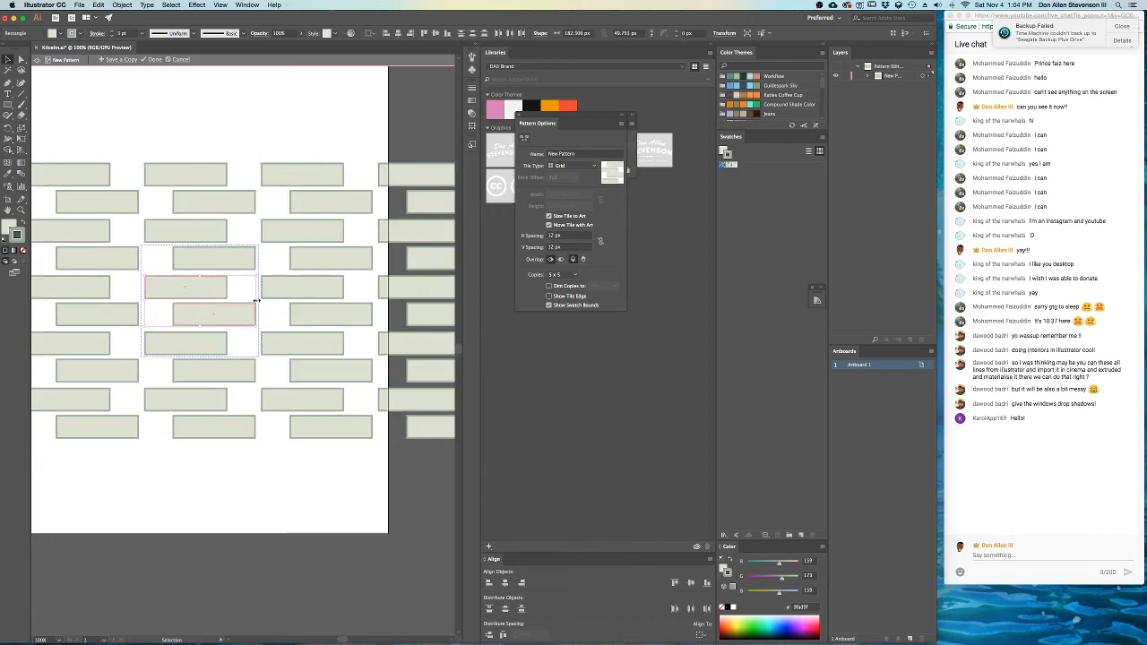
pyautogui.moveTo(256, 301); pyautogui.dragTo(223, 316)
pyautogui.click(242, 290)
pyautogui.press('super+z')
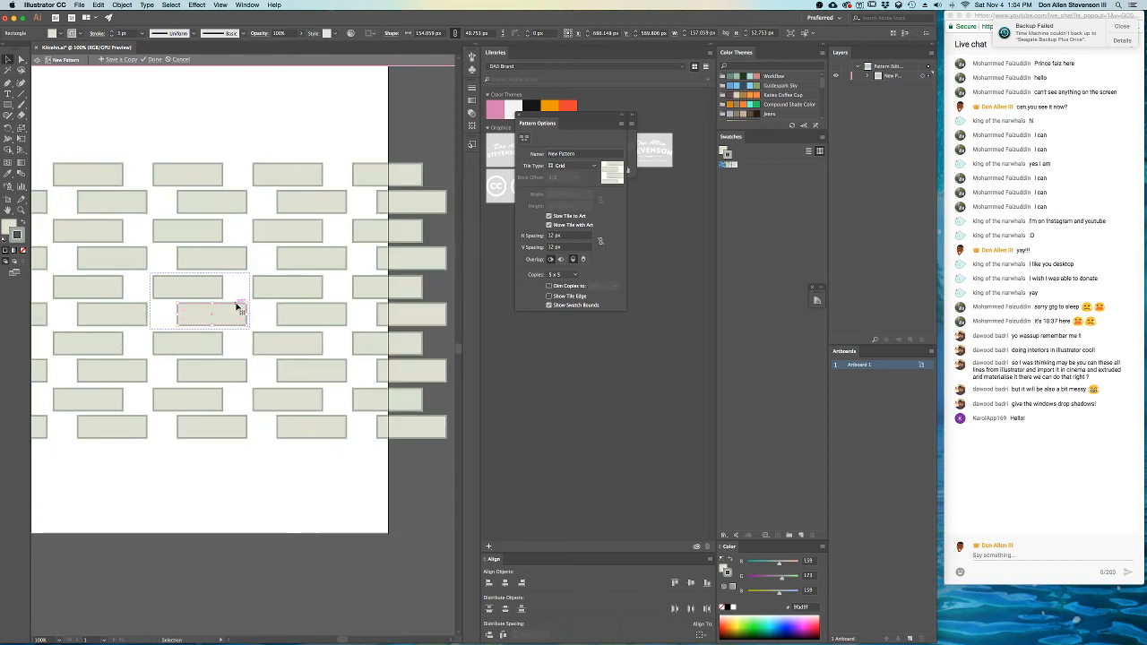
# - Look over the repeated brick rows around the tile bounds and finish editing the pattern
pyautogui.scroll(-1, 238, 289)
pyautogui.scroll(1, 194, 303)
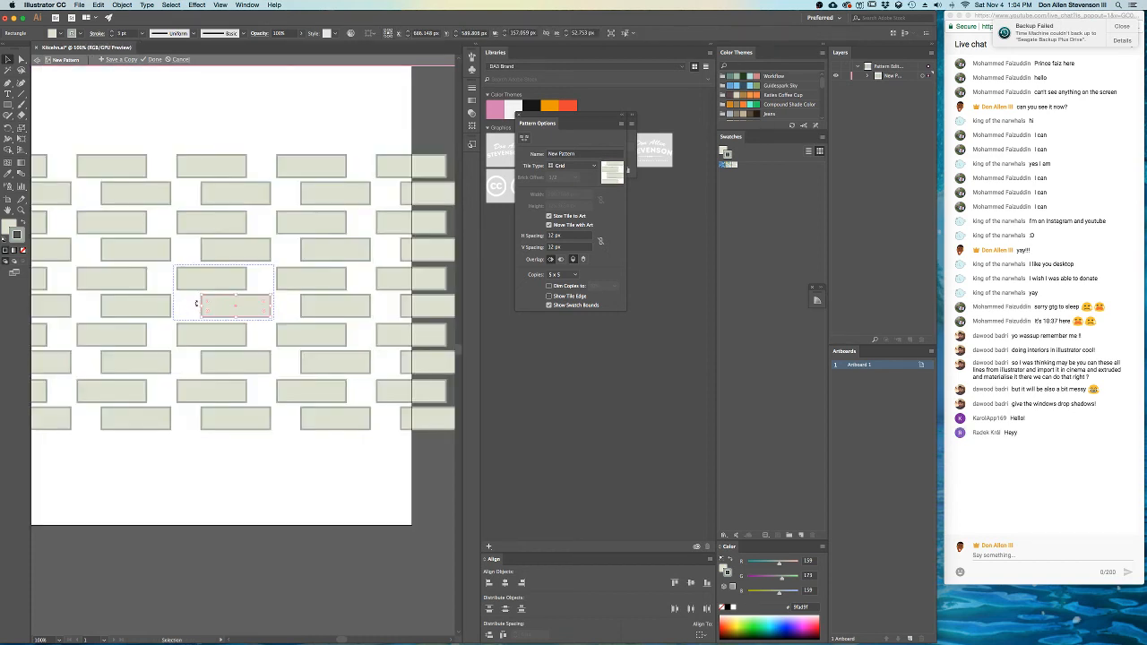
pyautogui.scroll(1, 196, 303)
pyautogui.moveTo(173, 296); pyautogui.dragTo(280, 328)
pyautogui.scroll(-1, 279, 328)
pyautogui.scroll(-1, 280, 328)
pyautogui.scroll(1, 280, 328)
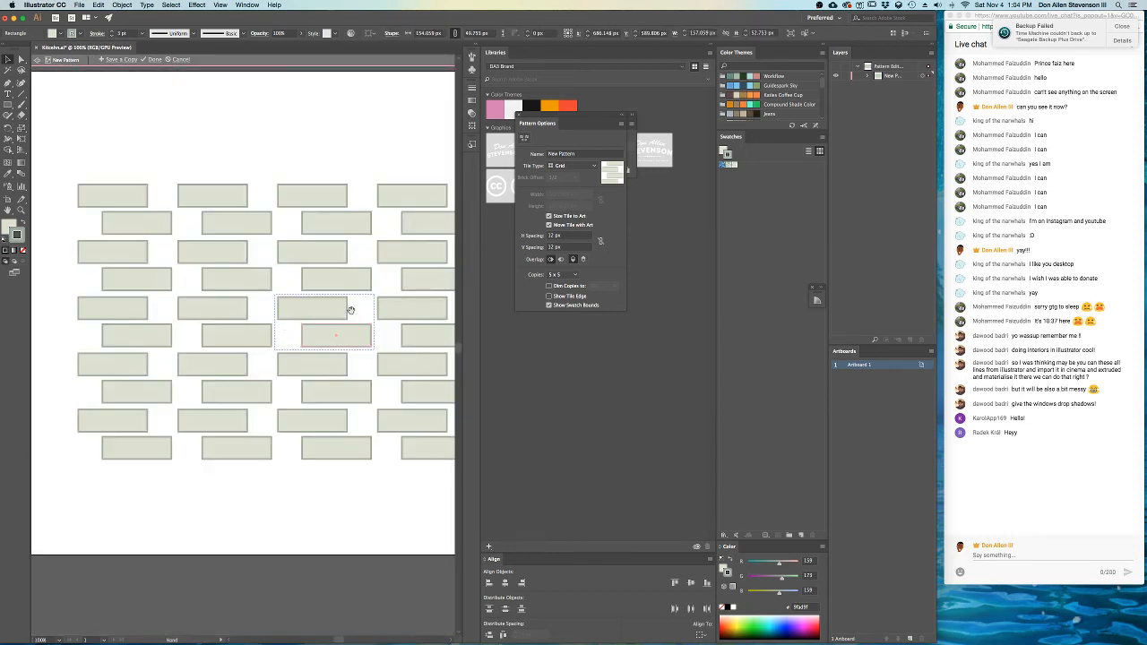
pyautogui.moveTo(351, 310); pyautogui.dragTo(312, 316)
pyautogui.scroll(-1, 269, 325)
pyautogui.scroll(1, 312, 353)
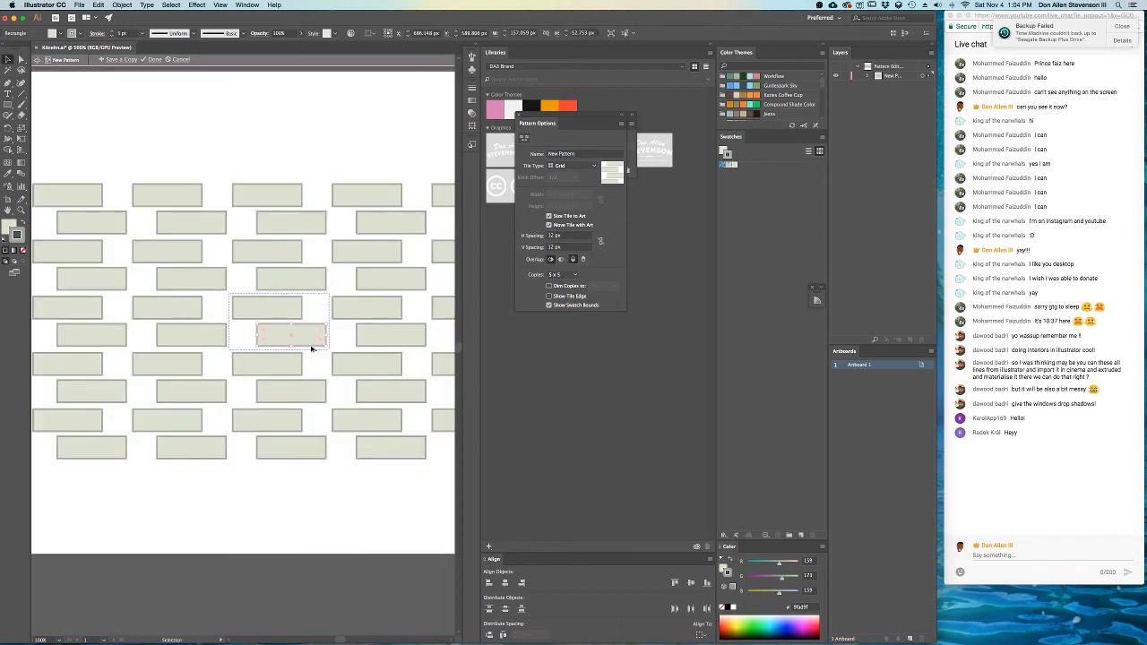
pyautogui.scroll(-1, 312, 349)
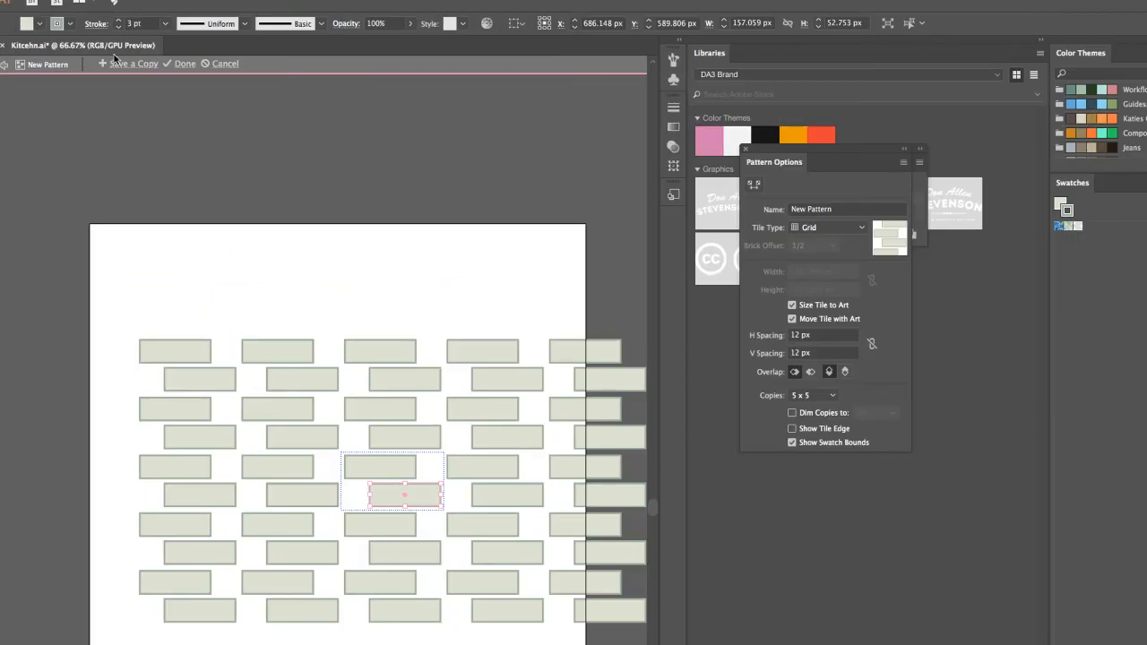
pyautogui.click(185, 65)
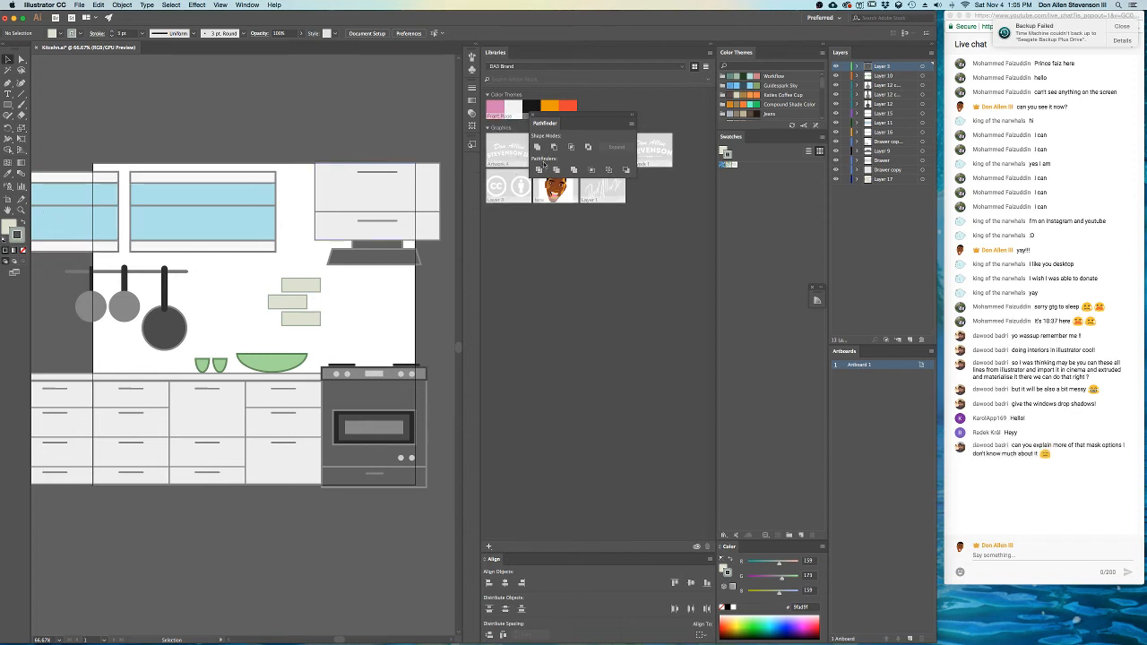
# - Add a new layer beneath Layer 17 at the bottom of the layer stack and hide Layer 17
pyautogui.click(880, 181)
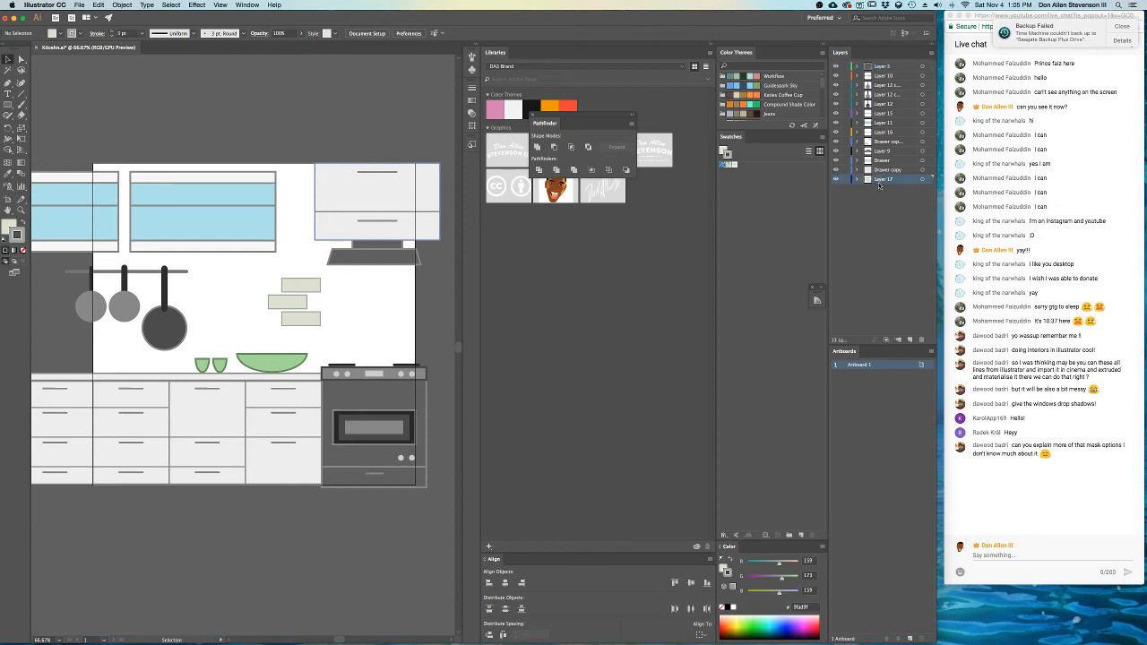
pyautogui.click(911, 339)
pyautogui.moveTo(883, 180); pyautogui.dragTo(880, 192)
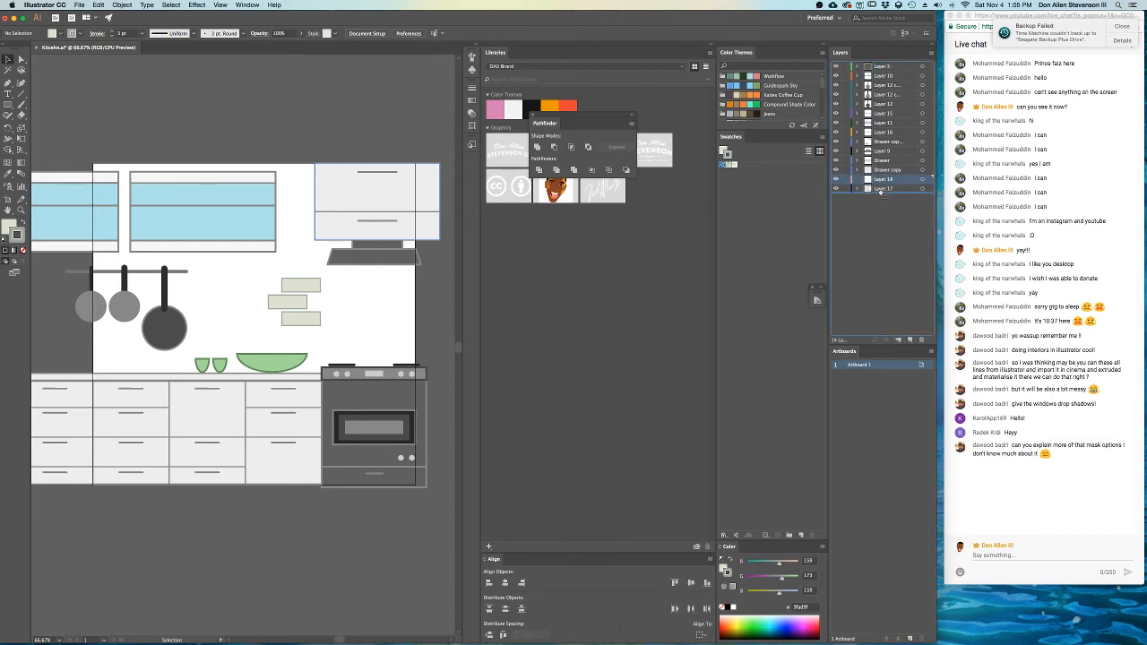
pyautogui.click(836, 183)
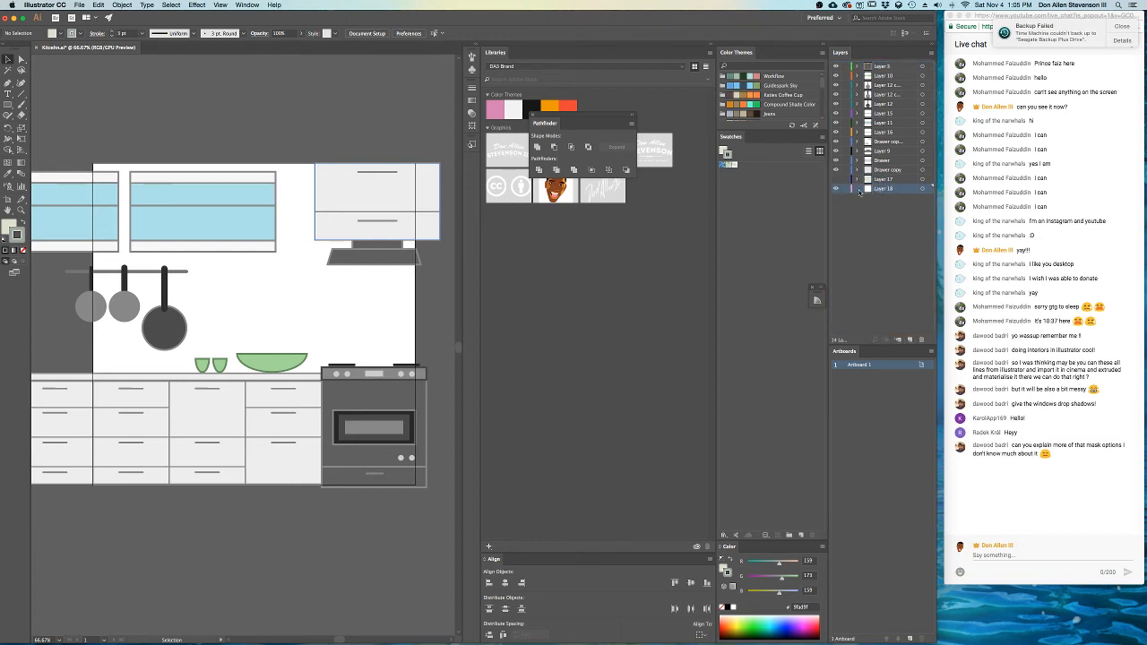
# - Draw a pale green rectangle about 1165 by 1264 px behind the kitchen on Layer 18 and apply the brick pattern swatch to its stroke
pyautogui.click(8, 105)
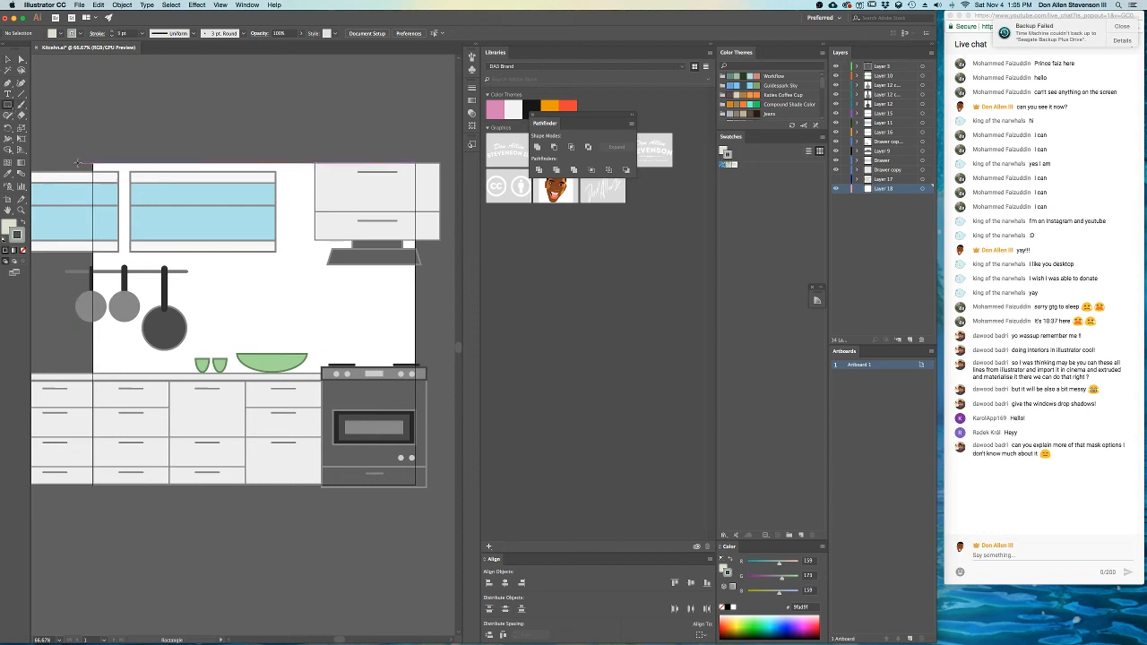
pyautogui.moveTo(86, 154); pyautogui.dragTo(434, 529)
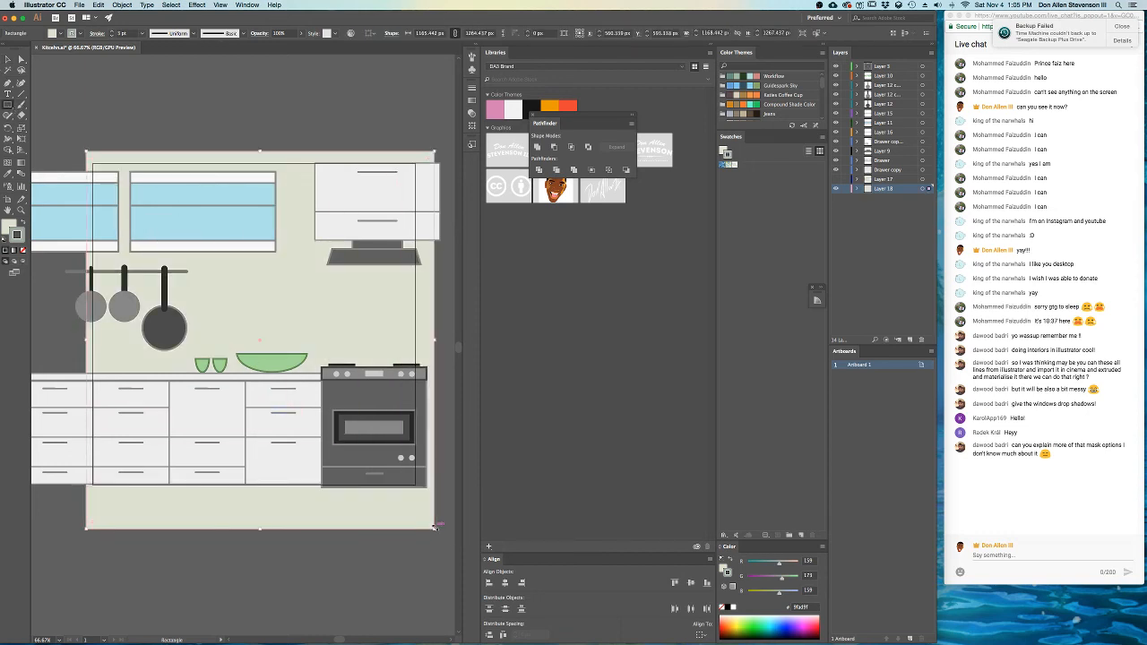
pyautogui.click(734, 168)
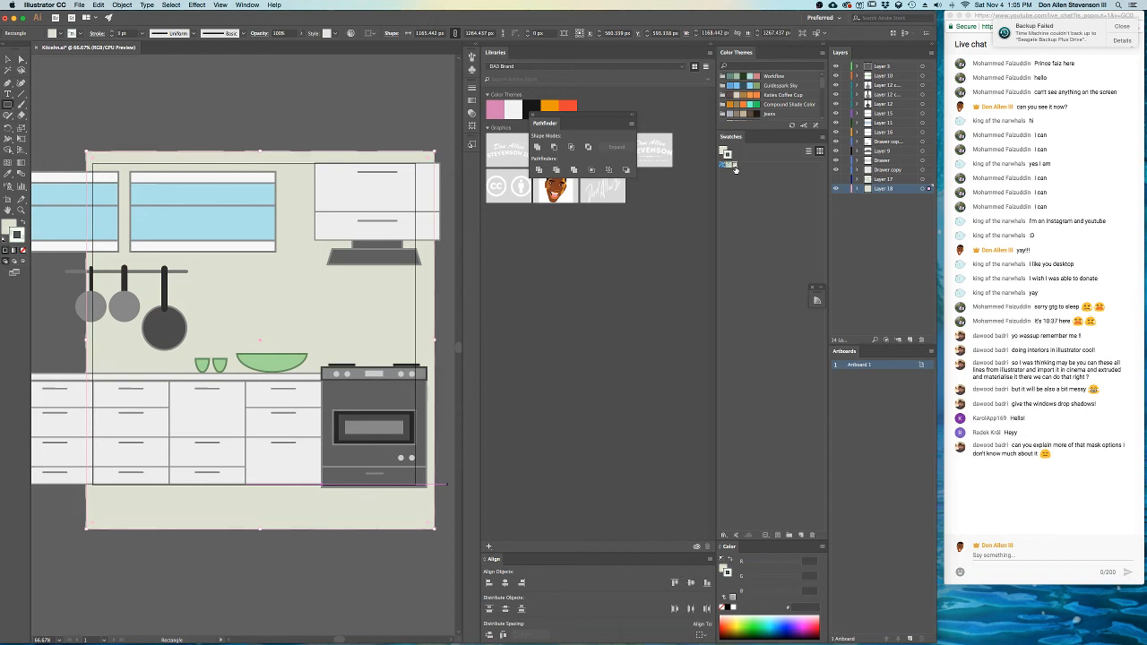
pyautogui.doubleClick(734, 169)
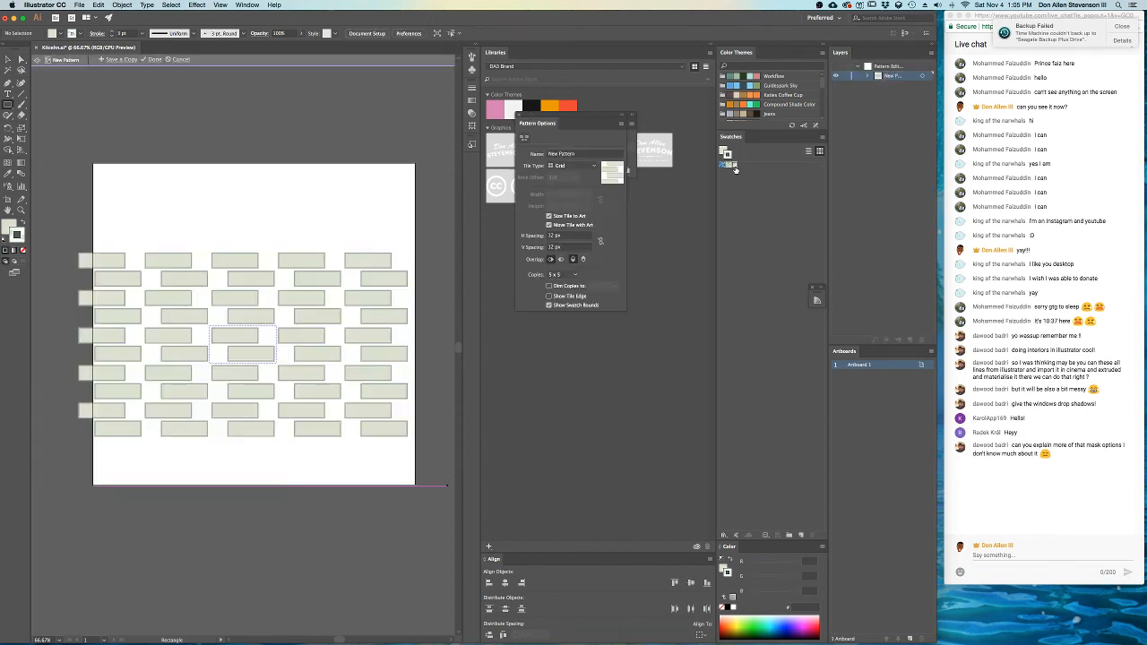
pyautogui.click(22, 59)
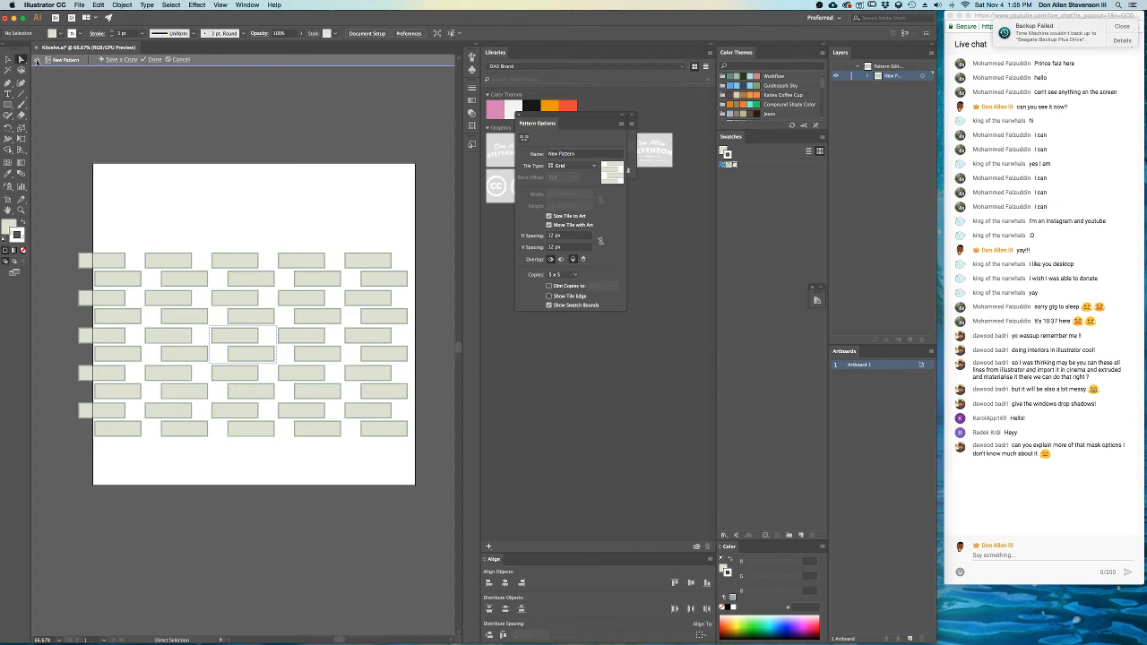
pyautogui.click(37, 61)
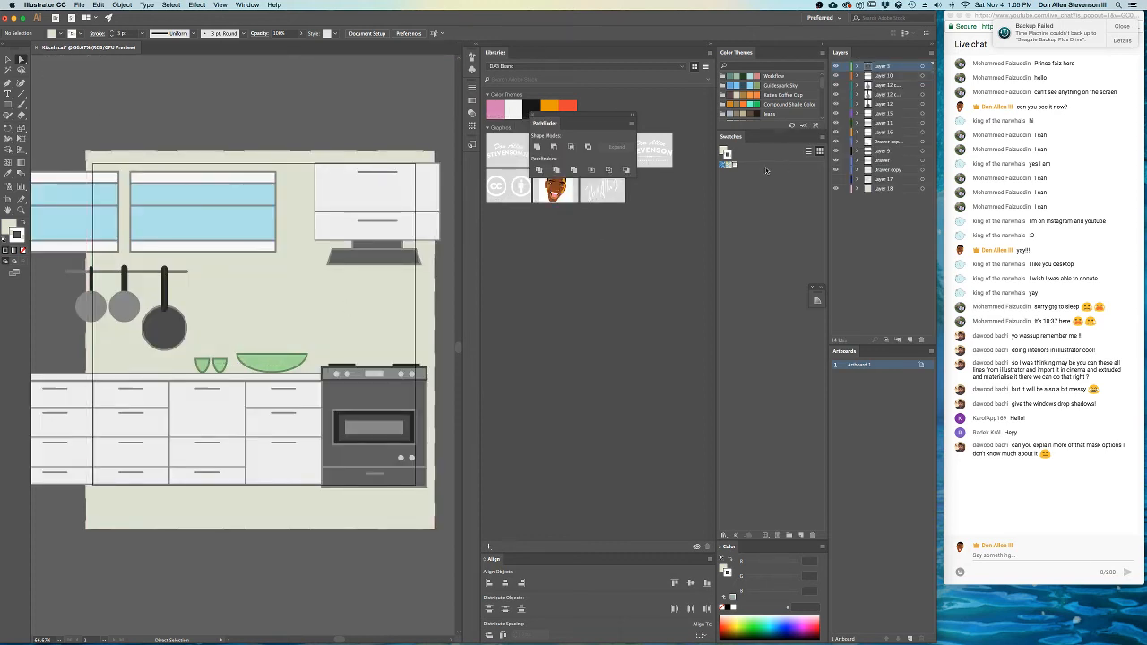
pyautogui.click(384, 318)
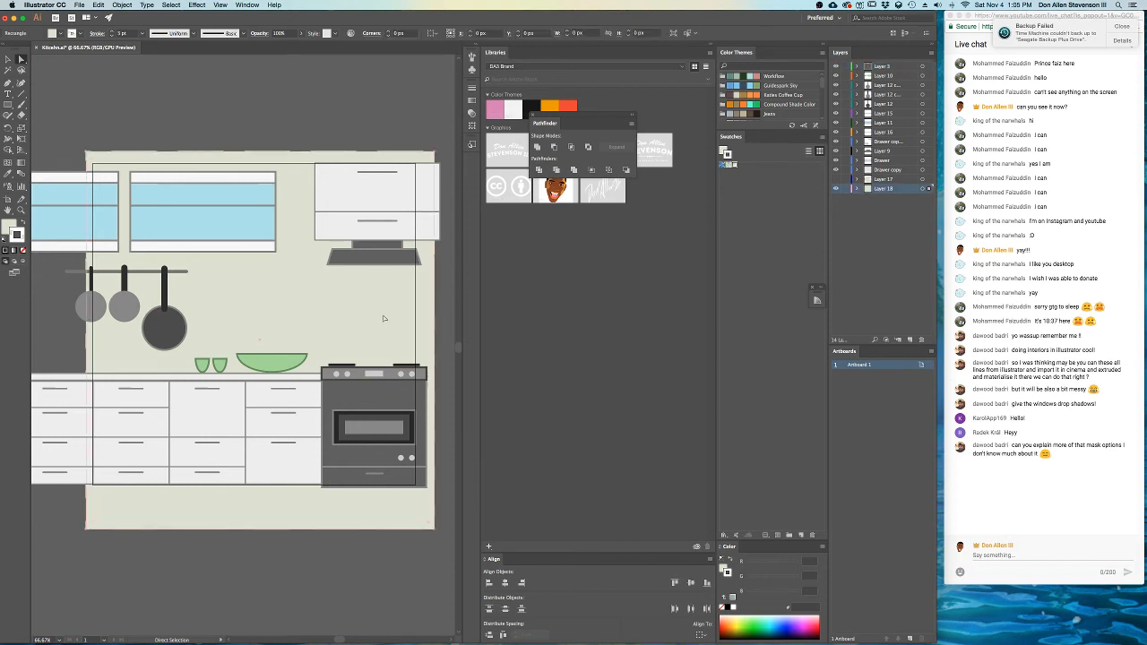
# - Switch visibility from Layer 18 to Layer 17 and make another pattern from its three wall rectangles
pyautogui.click(837, 189)
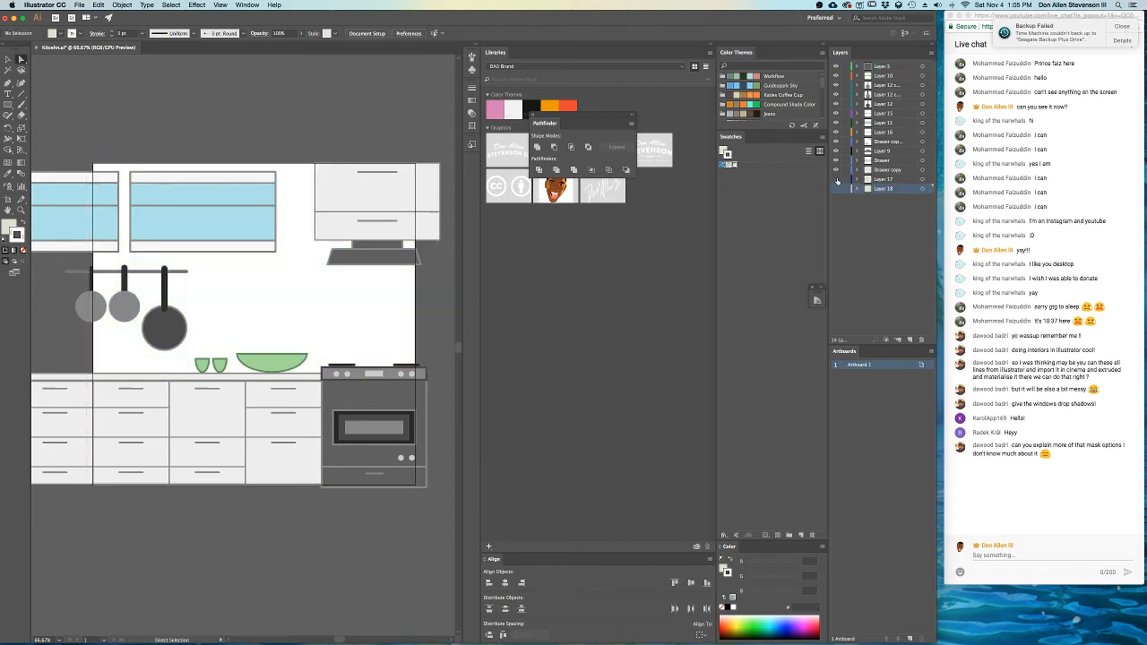
pyautogui.click(837, 179)
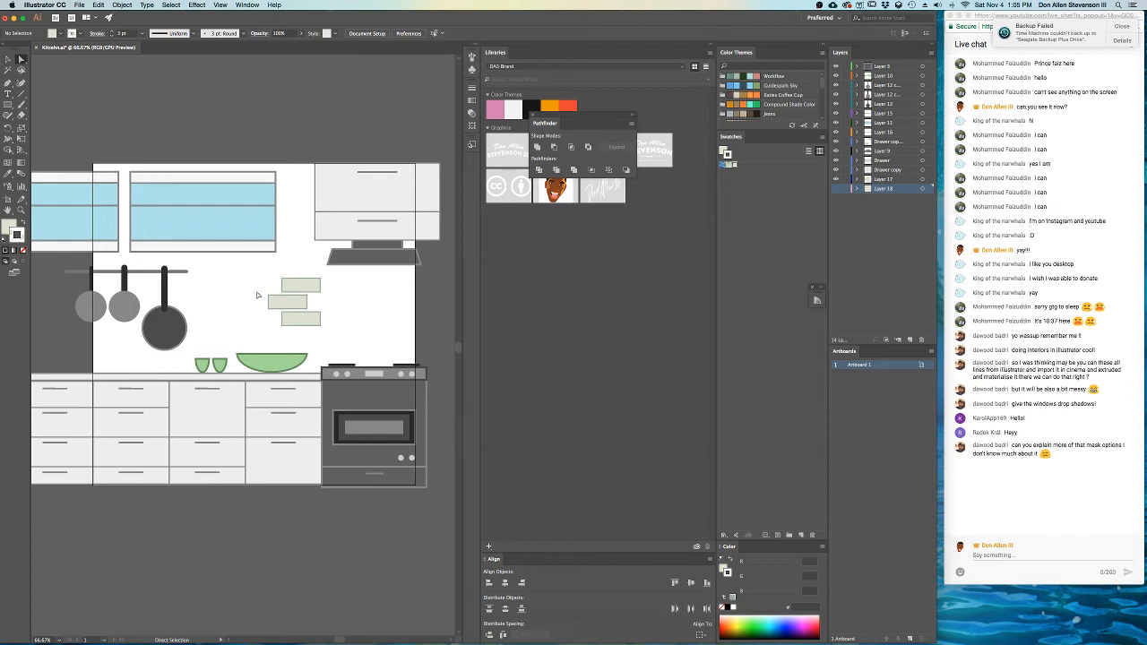
pyautogui.moveTo(258, 273); pyautogui.dragTo(345, 337)
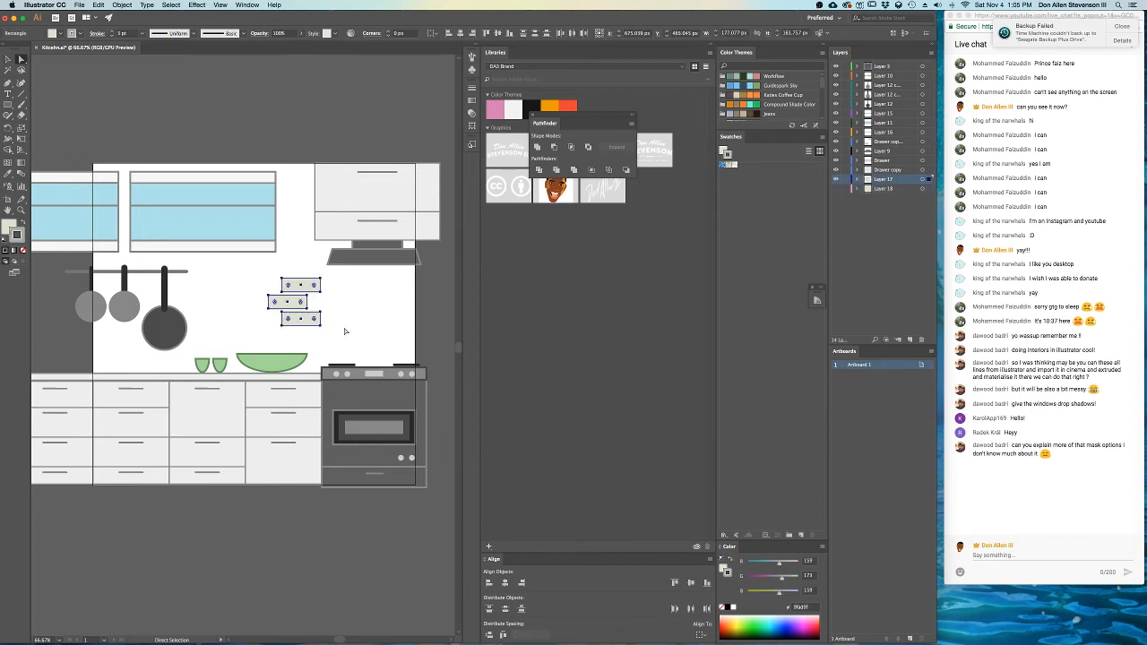
pyautogui.click(122, 4)
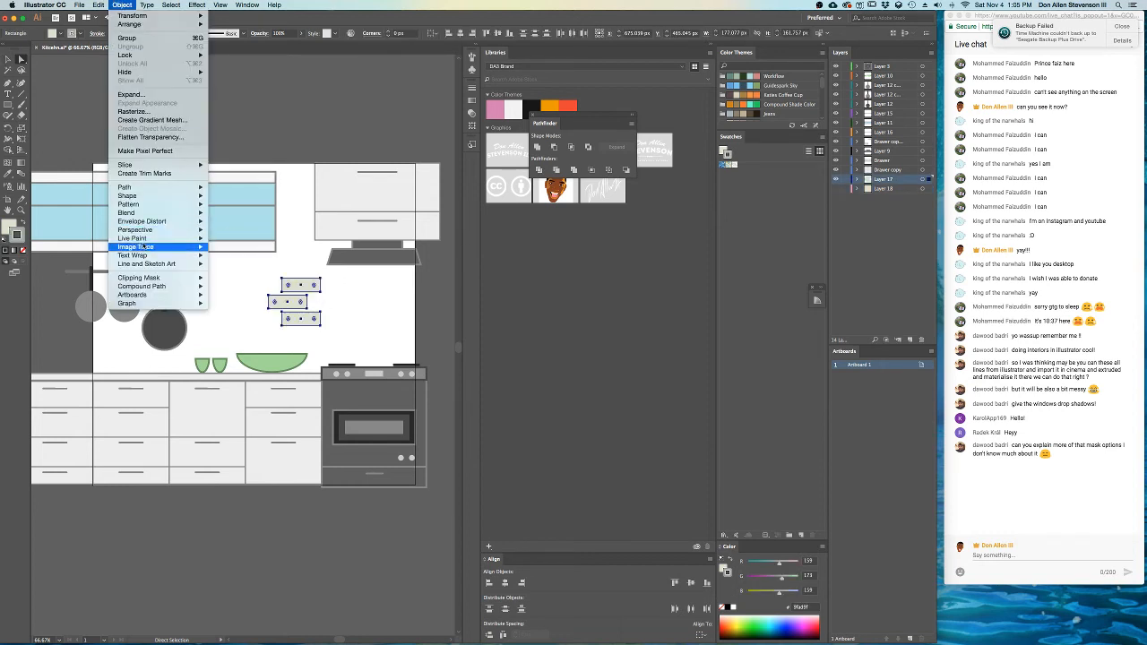
pyautogui.moveTo(157, 204)
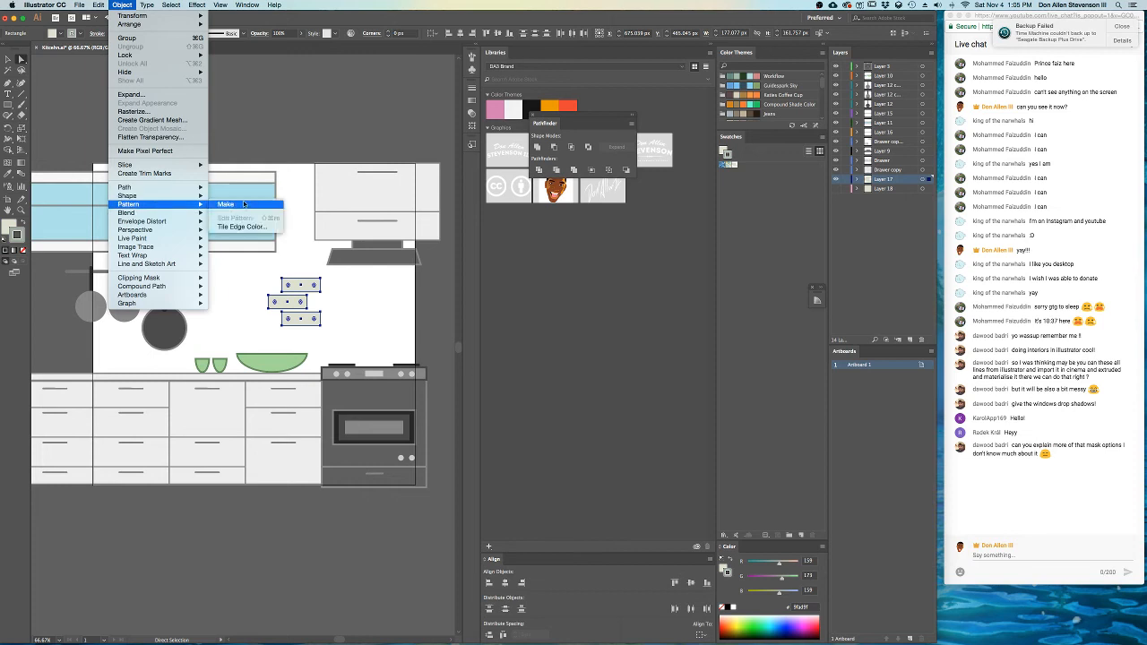
pyautogui.click(245, 204)
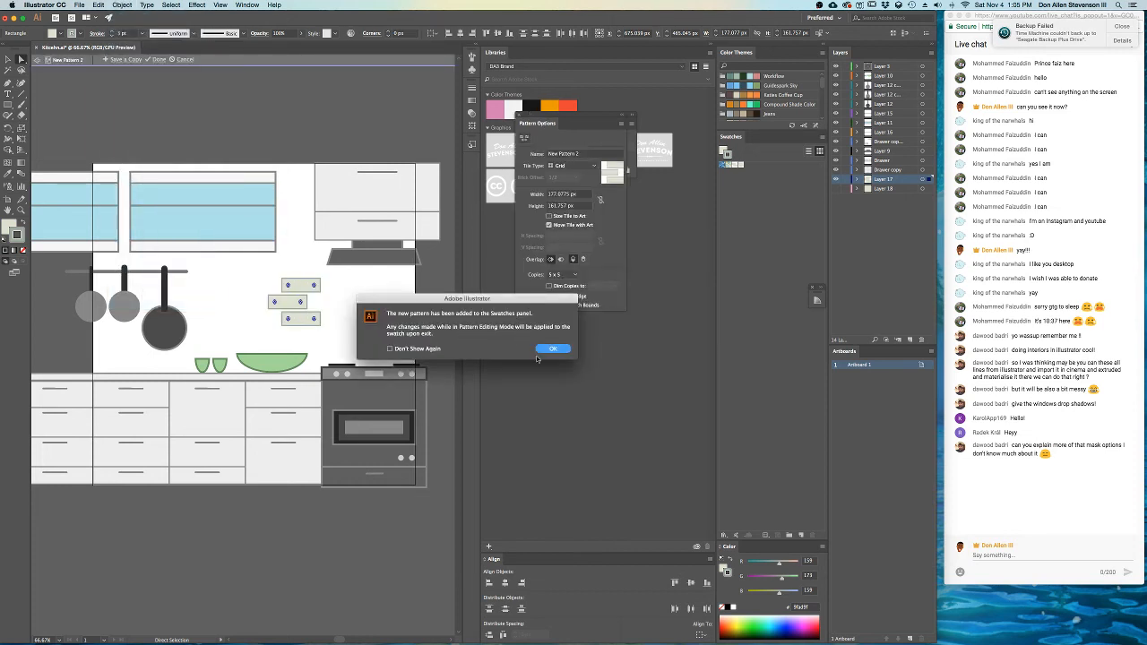
pyautogui.click(553, 349)
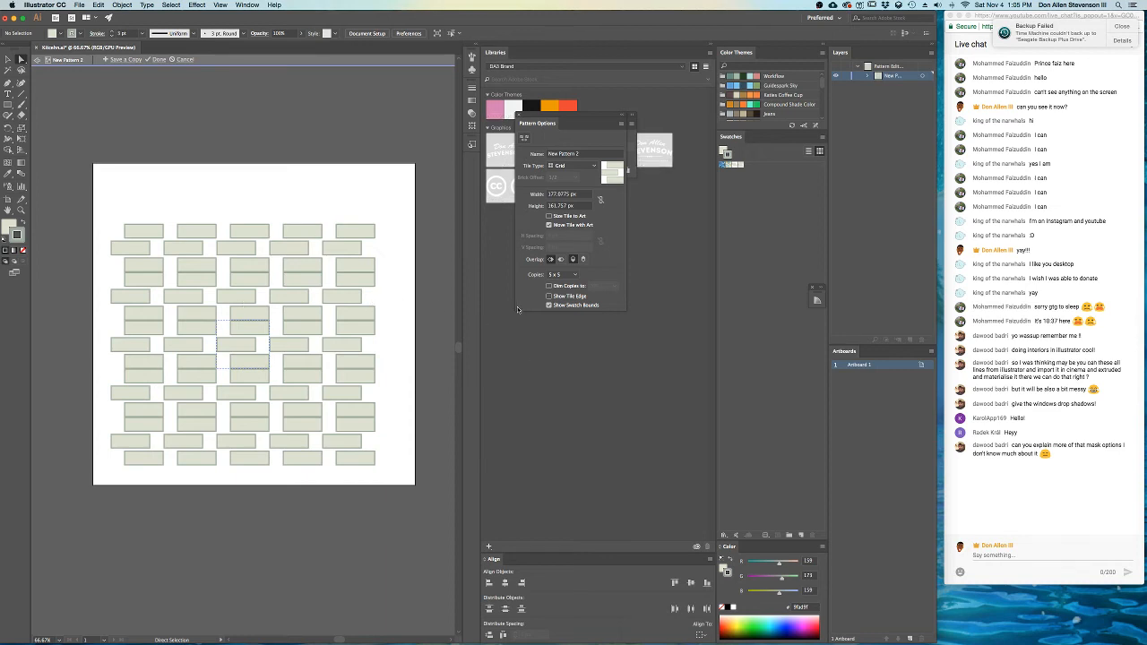
# - Stop the tile from moving with the art in the second pattern's options
pyautogui.click(551, 224)
pyautogui.click(550, 217)
pyautogui.click(550, 217)
# - Delete the uppermost rectangle of the second pattern's tile and nudge the remaining two up 30 px
pyautogui.scroll(2, 241, 328)
pyautogui.click(259, 347)
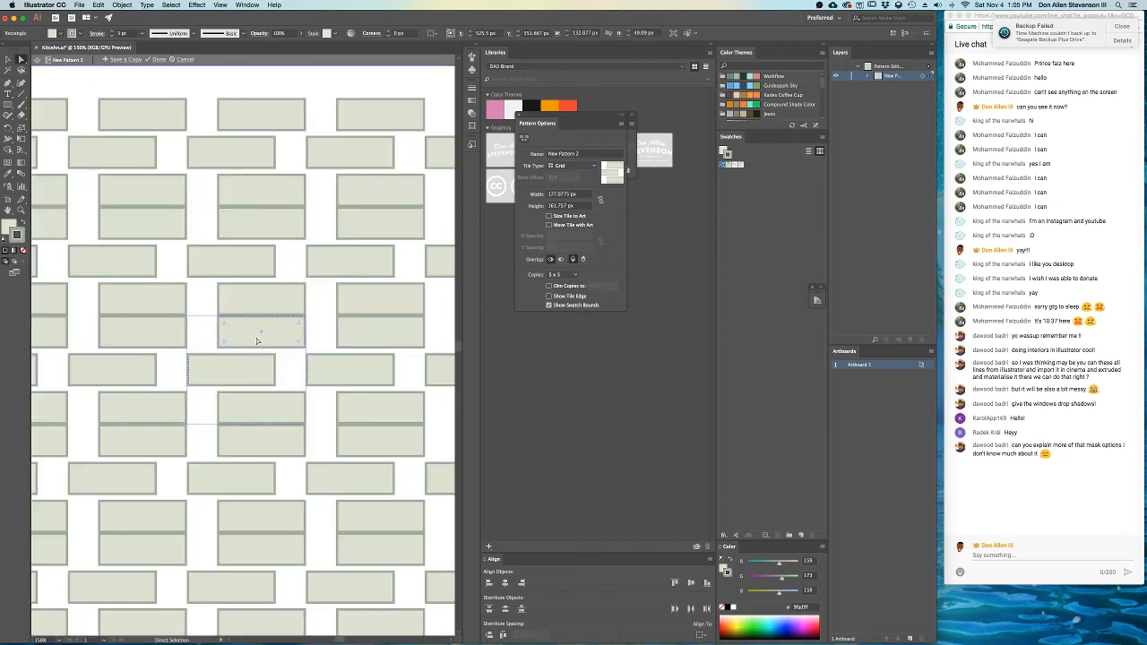
pyautogui.press('Delete')
pyautogui.click(251, 372)
pyautogui.keyDown('shift'); pyautogui.click(261, 405); pyautogui.keyUp('shift')
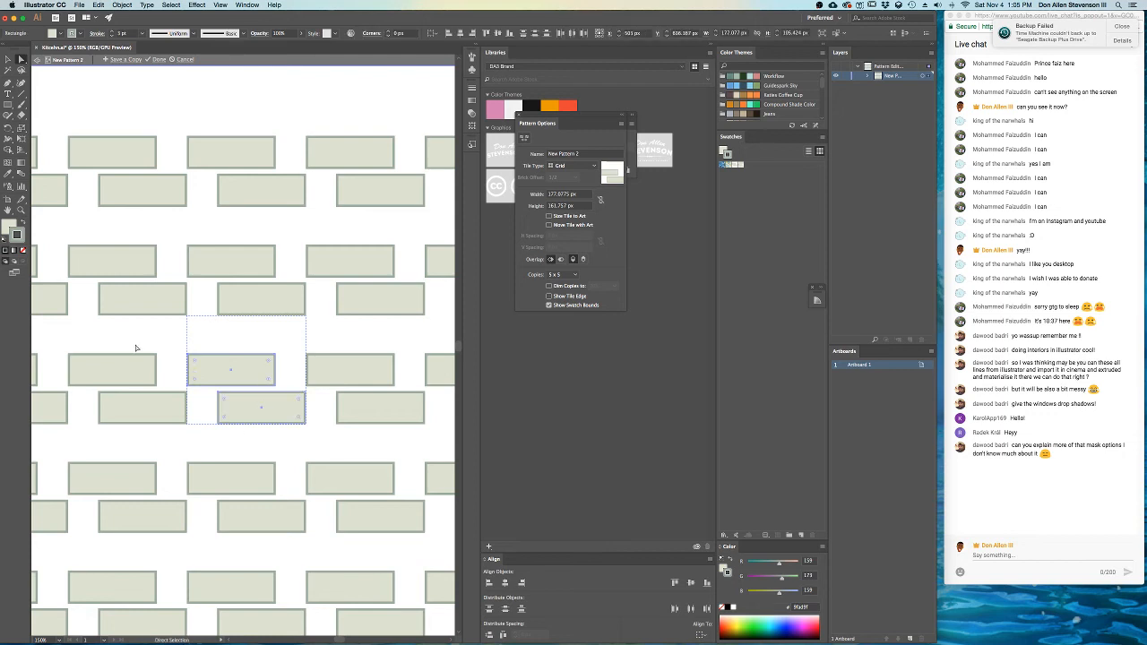
pyautogui.hotkey('shift', 'Up')
pyautogui.hotkey('shift', 'Up')
pyautogui.hotkey('shift', 'Up')
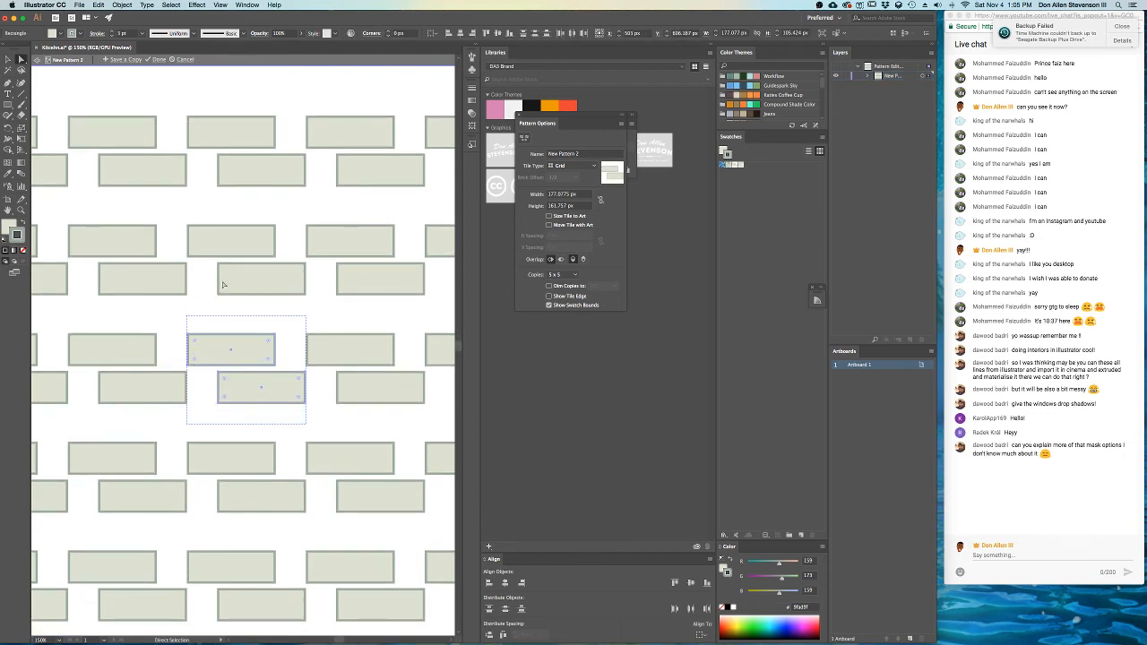
# - Size the second pattern's tile to its art, with 12 px vertical and 12 px horizontal spacing
pyautogui.click(550, 217)
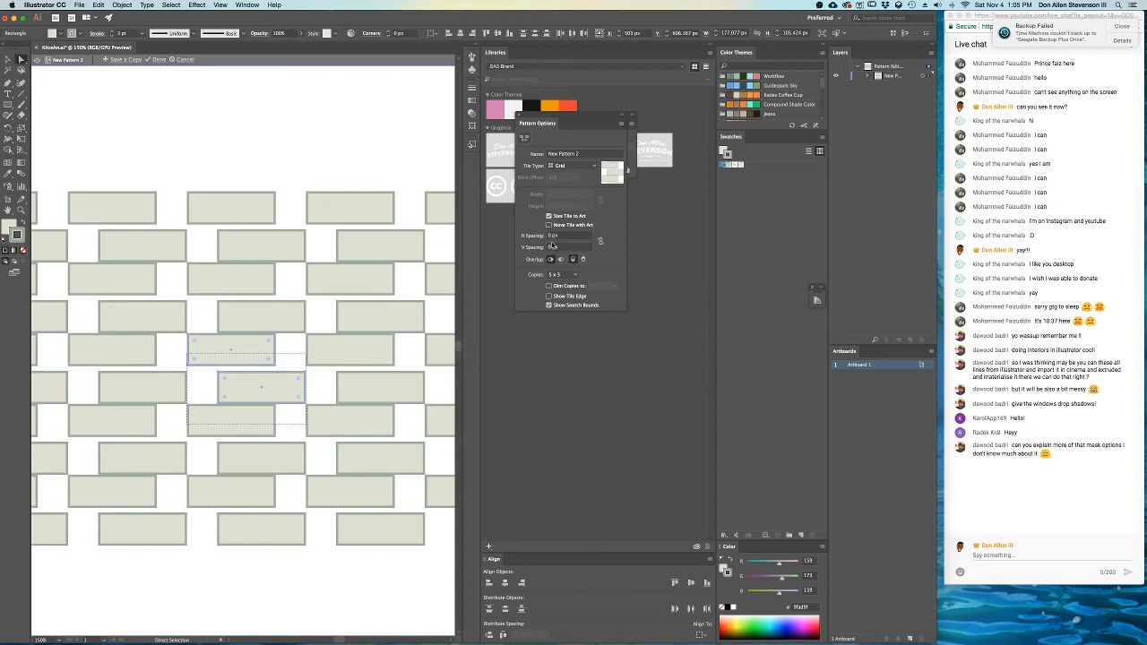
pyautogui.click(553, 247)
pyautogui.write('12')
pyautogui.press('Return')
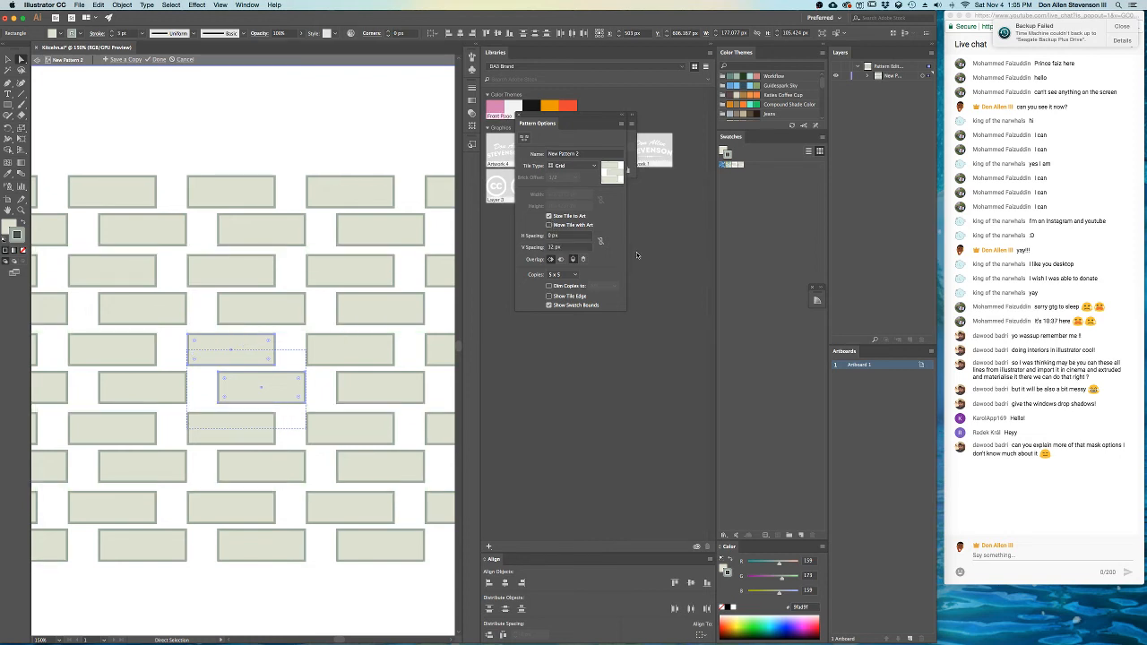
pyautogui.click(553, 236)
pyautogui.write('12')
pyautogui.press('Return')
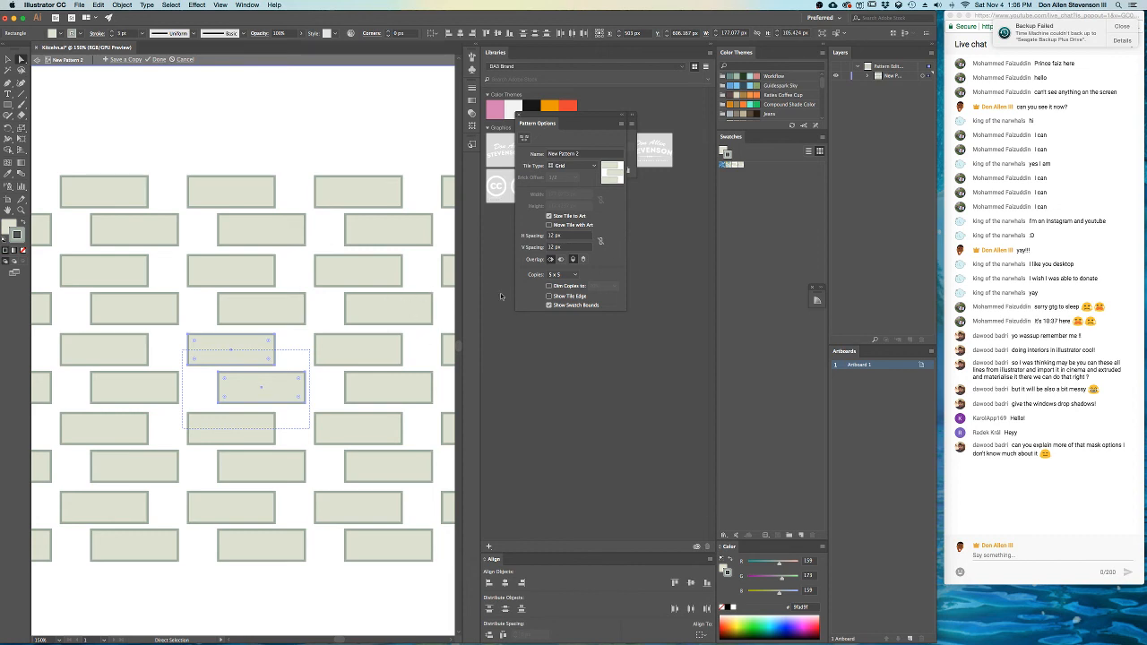
# - Check the tile edge display briefly and finish editing the second brick pattern
pyautogui.click(549, 297)
pyautogui.click(549, 296)
pyautogui.click(157, 59)
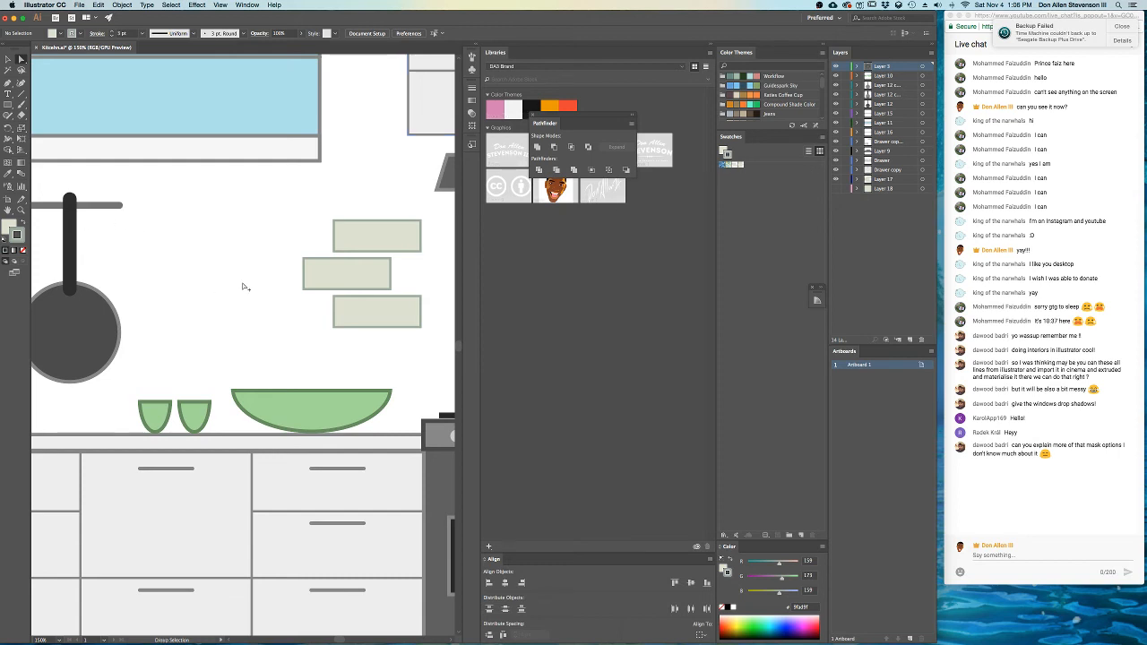
# - Dock the Pathfinder panel with Libraries and extend the height of the Color Themes list
pyautogui.scroll(-3, 242, 287)
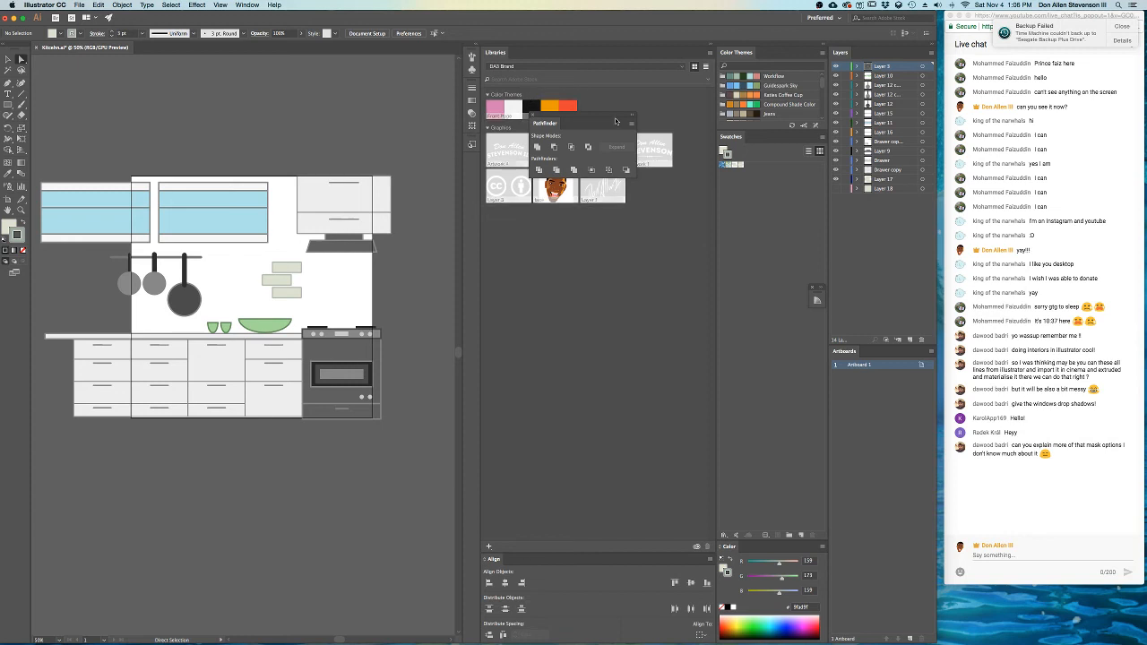
pyautogui.moveTo(542, 123); pyautogui.dragTo(531, 51)
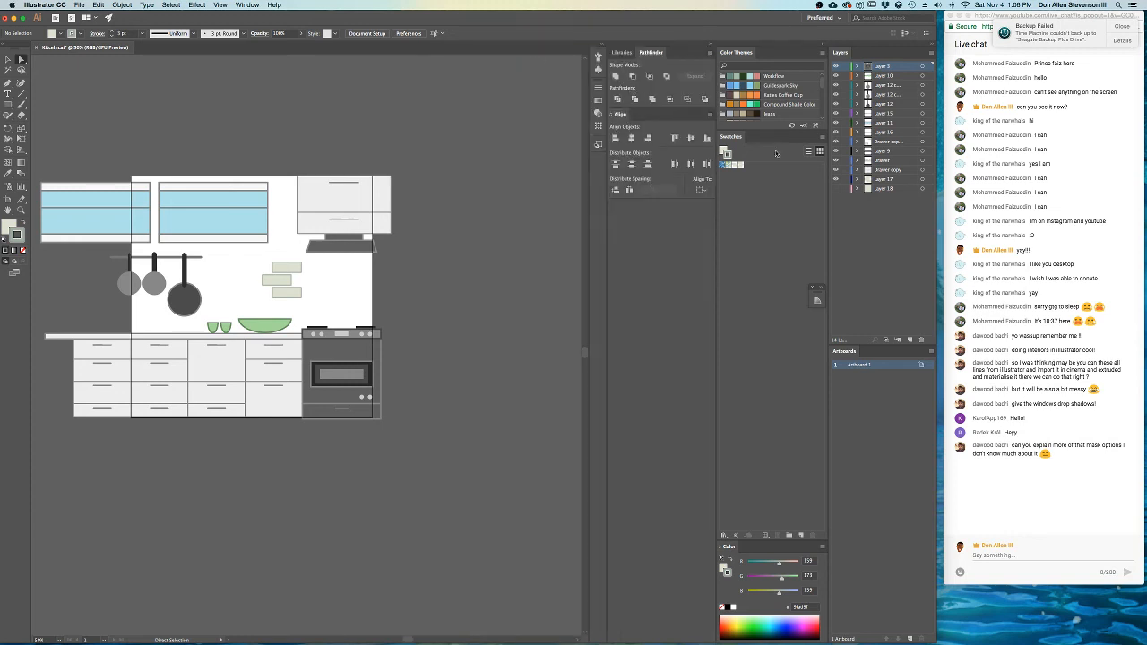
pyautogui.moveTo(756, 131); pyautogui.dragTo(757, 223)
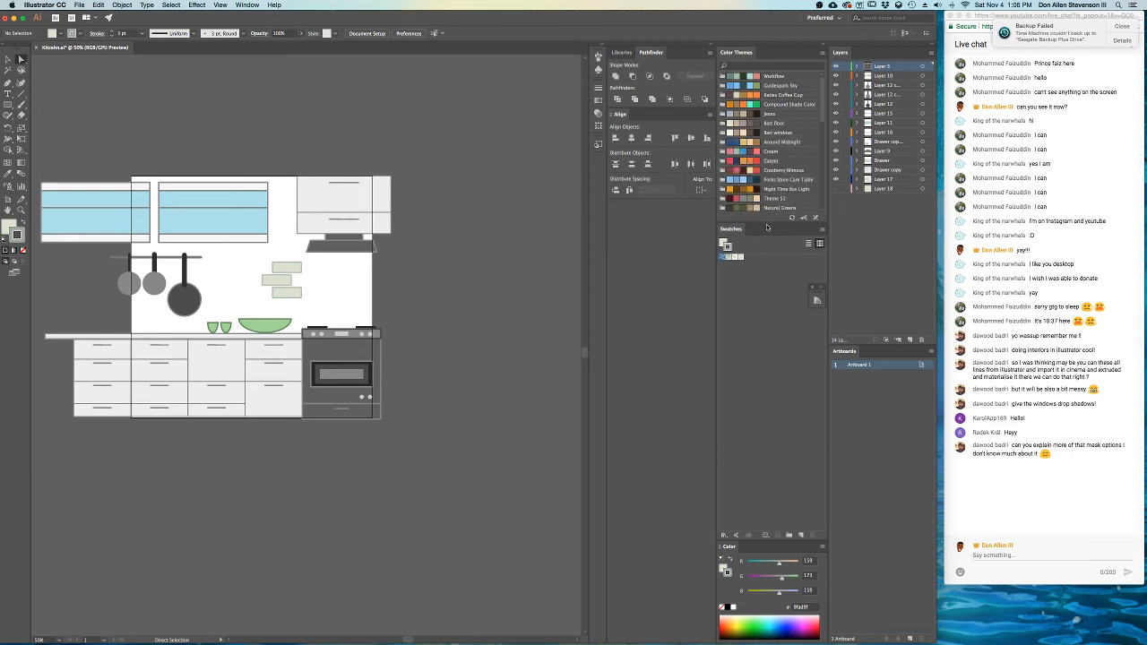
# - Show Layer 18 and swap the wall rectangle's fill and stroke to fill it with the brick pattern
pyautogui.click(837, 189)
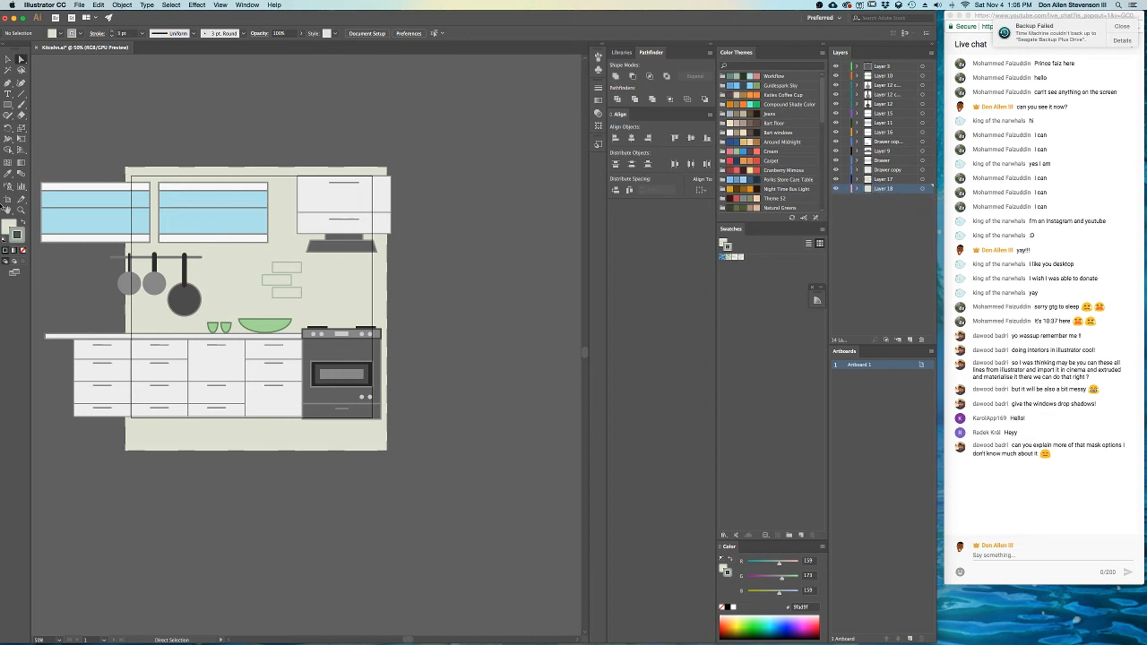
pyautogui.click(345, 292)
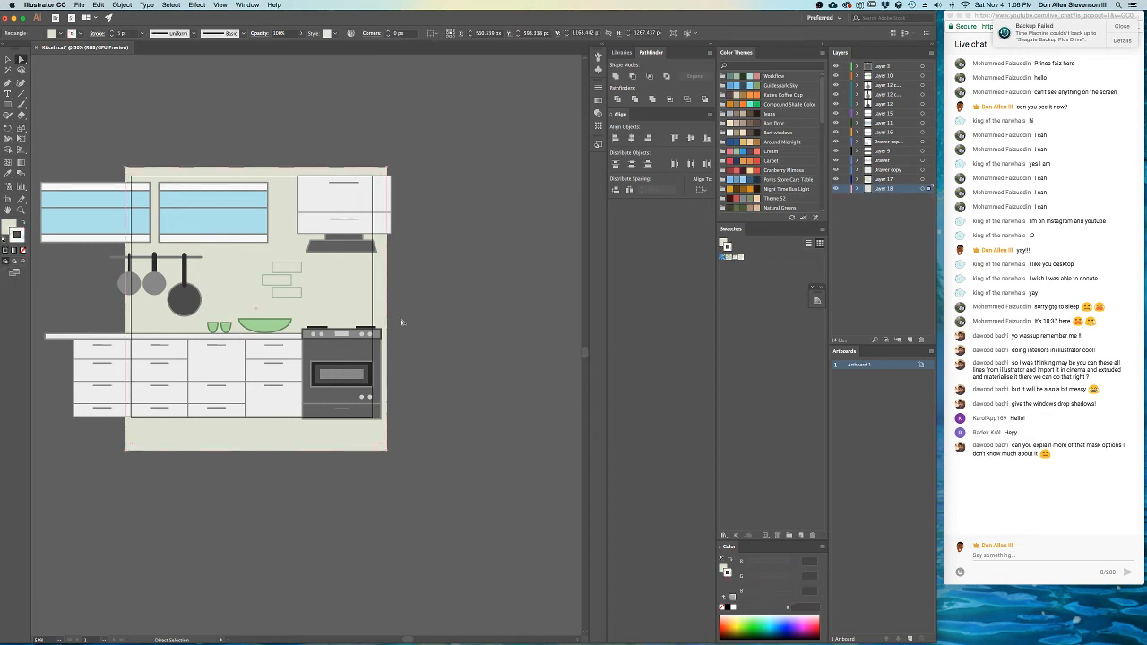
pyautogui.doubleClick(740, 257)
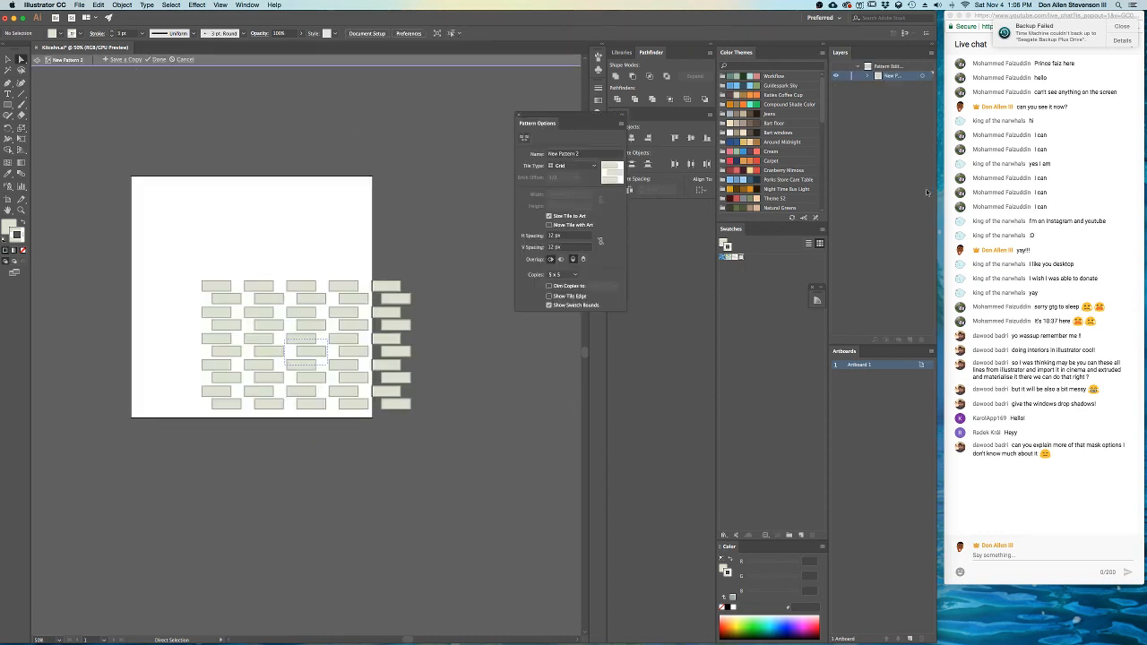
pyautogui.click(38, 60)
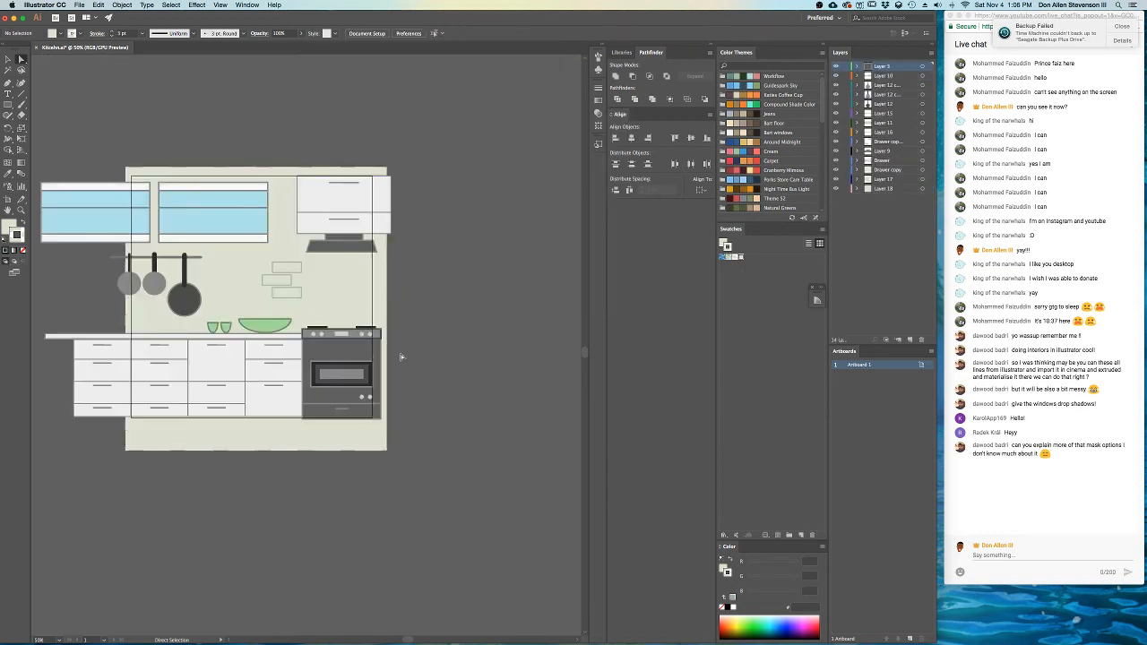
pyautogui.moveTo(362, 300); pyautogui.dragTo(383, 350)
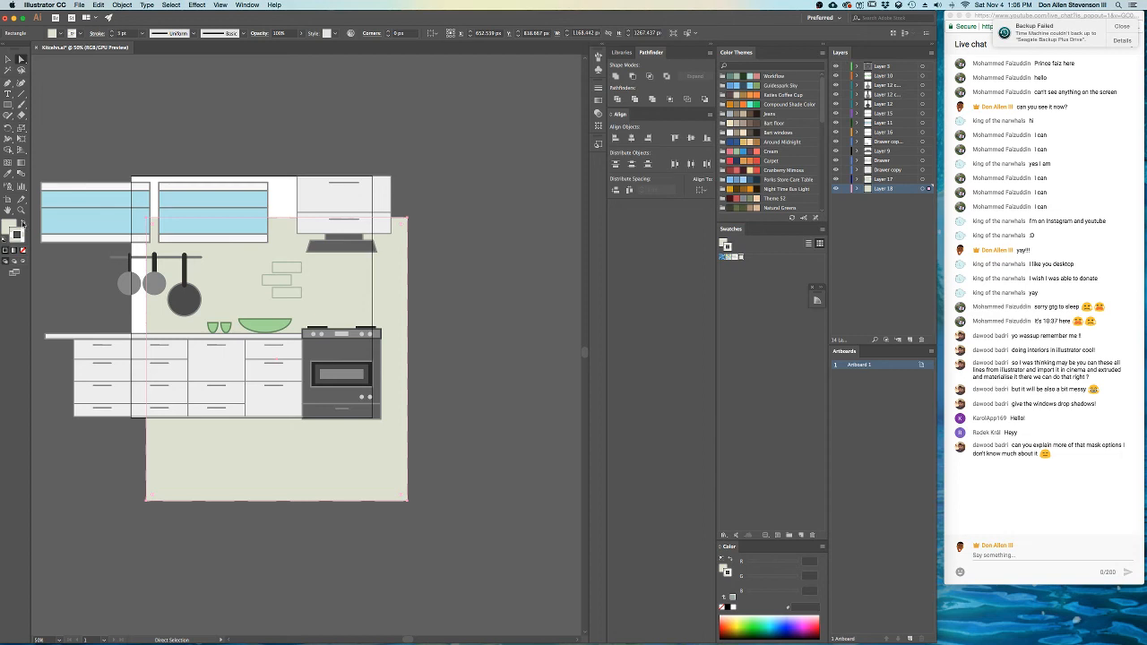
pyautogui.click(23, 224)
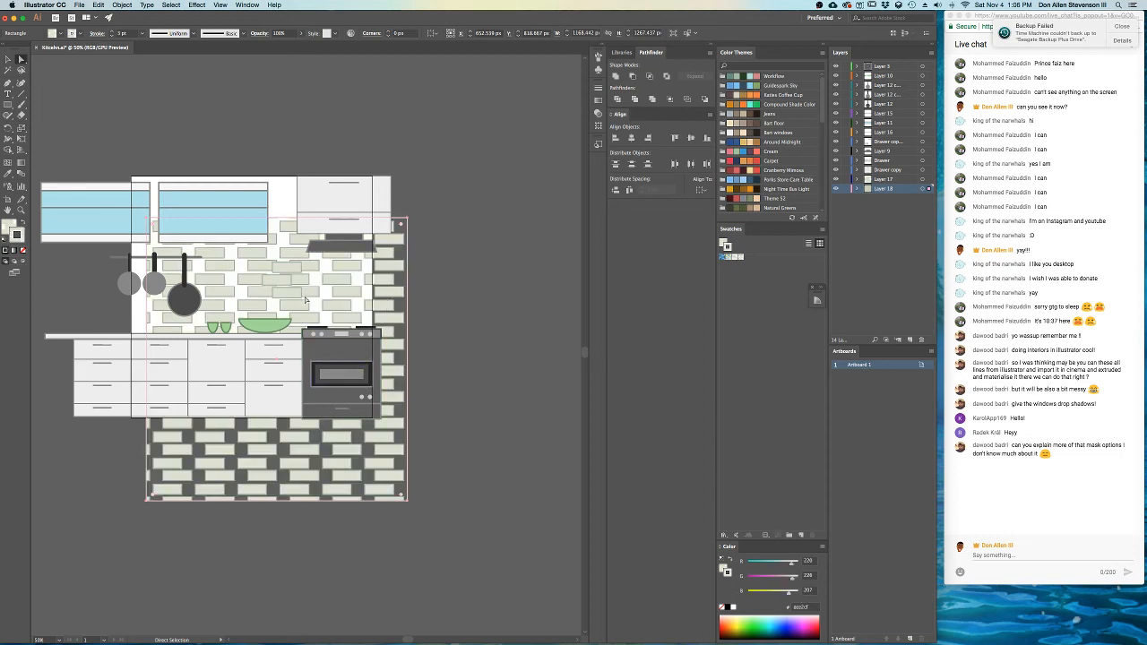
# - Move the brick-patterned wall rectangle so it sits behind the windows, cookware and drawers
pyautogui.moveTo(342, 266); pyautogui.dragTo(328, 231)
pyautogui.moveTo(329, 287); pyautogui.dragTo(277, 244)
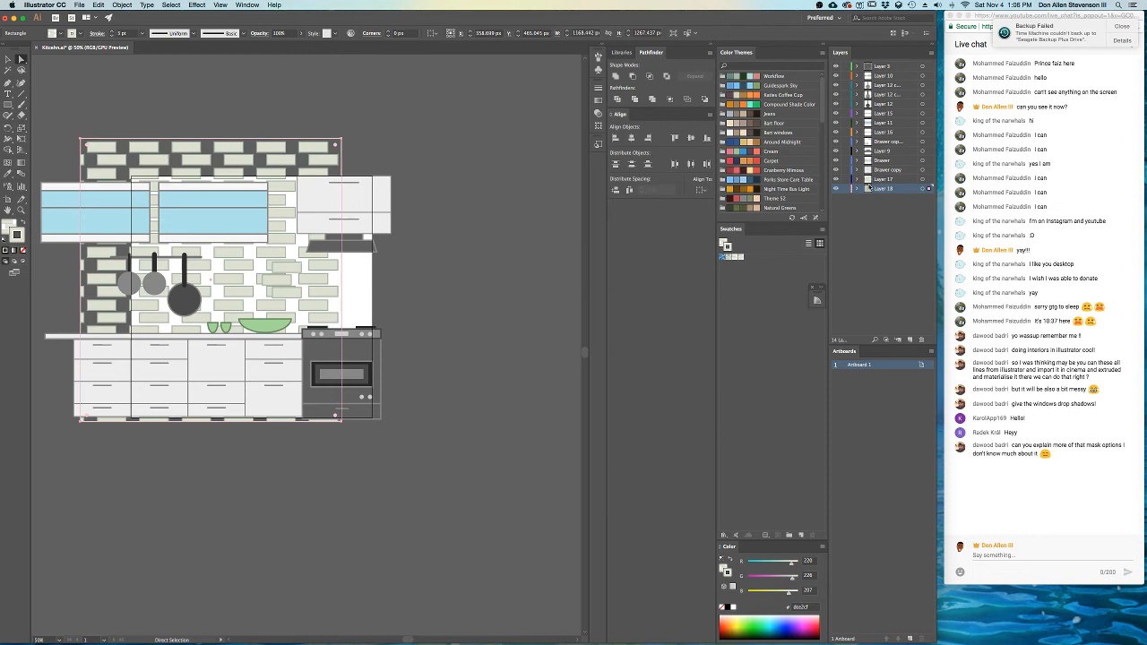
pyautogui.moveTo(229, 281); pyautogui.dragTo(286, 283)
pyautogui.keyDown('super'); pyautogui.click(287, 286); pyautogui.keyUp('super')
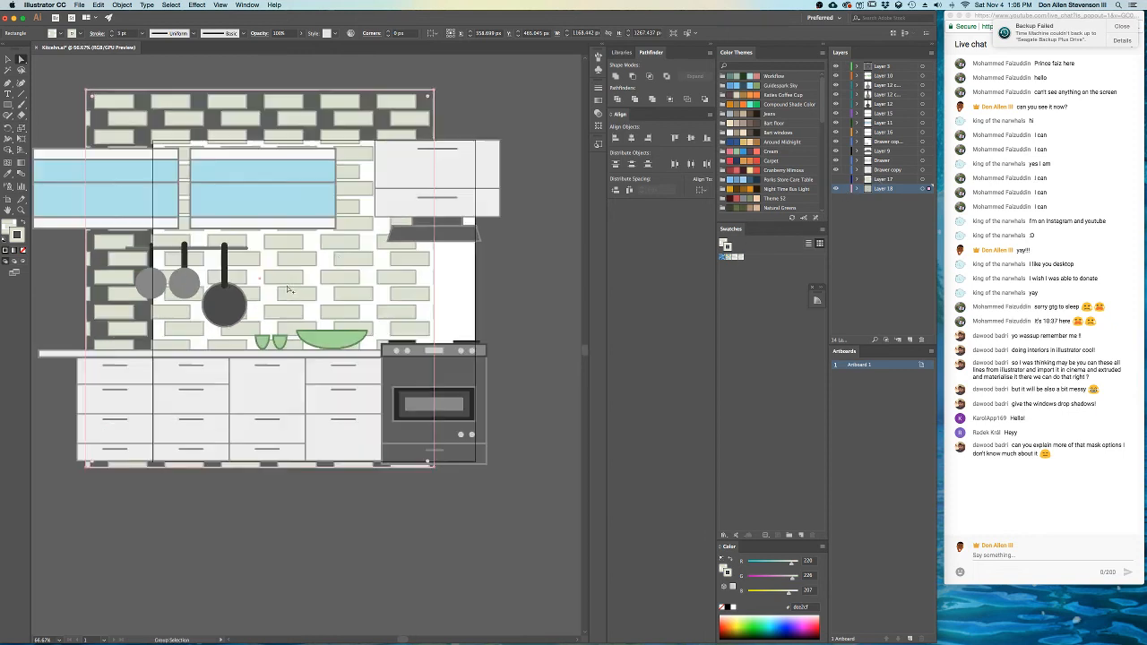
pyautogui.moveTo(434, 89); pyautogui.dragTo(402, 121)
pyautogui.moveTo(341, 281); pyautogui.dragTo(454, 275)
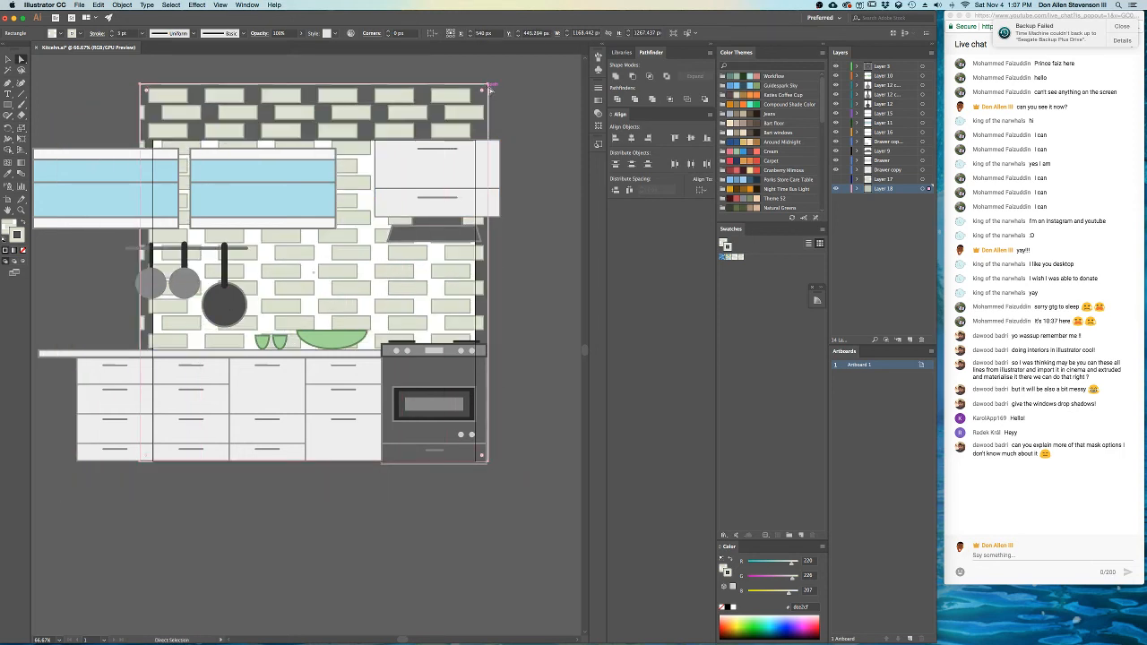
pyautogui.moveTo(491, 90); pyautogui.dragTo(466, 114)
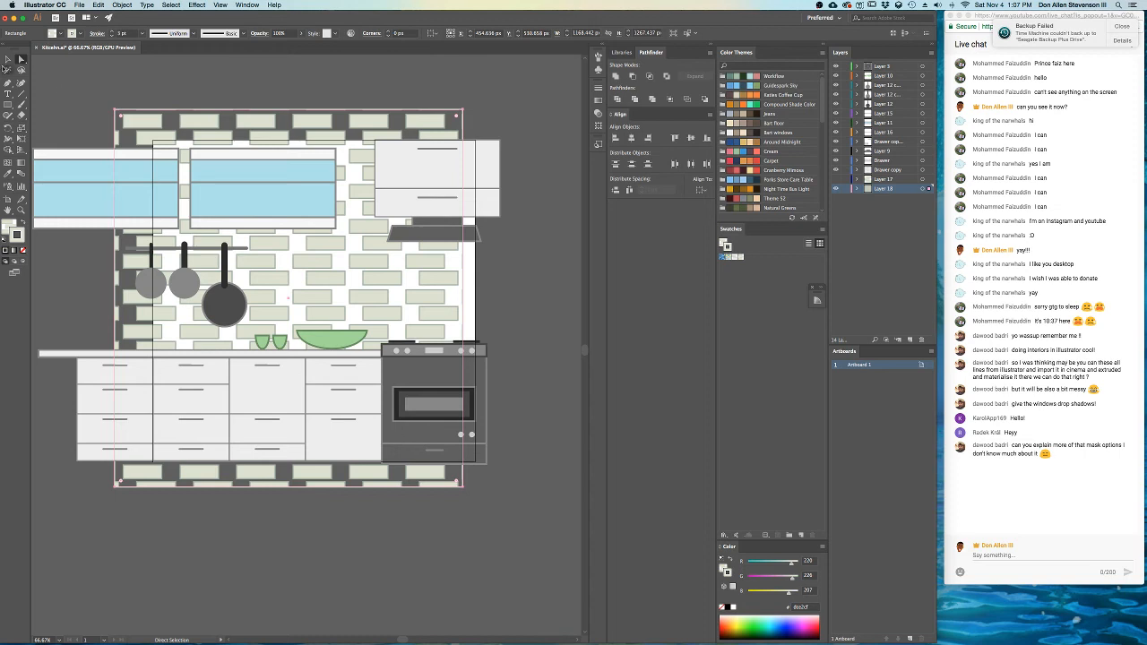
# - Resize the brick wall from its upper-left and lower-right corners to about 1078 by 1049 px, fitting the artboard's width
pyautogui.click(7, 60)
pyautogui.moveTo(111, 106); pyautogui.dragTo(153, 142)
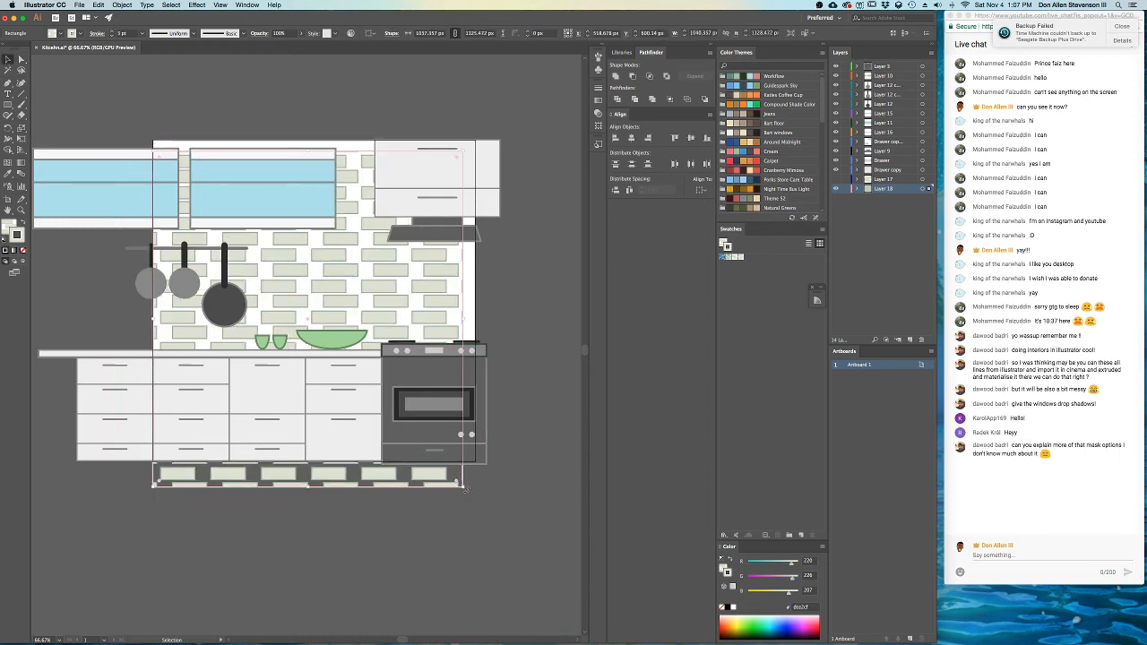
pyautogui.moveTo(468, 490); pyautogui.dragTo(469, 433)
pyautogui.press('super+z')
pyautogui.moveTo(463, 487); pyautogui.dragTo(475, 463)
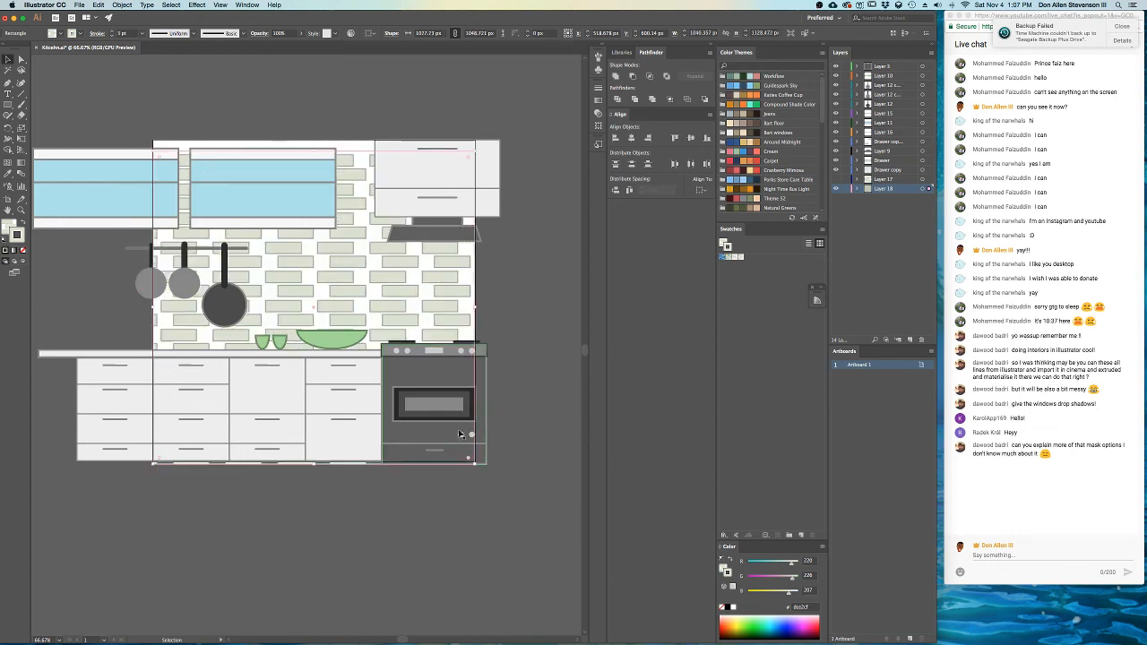
# - Enlarge the brick wall past the artboard's upper and right edges to about 1133 by 1185 px, moving it up 30 px
pyautogui.scroll(1, 262, 269)
pyautogui.scroll(-2, 267, 269)
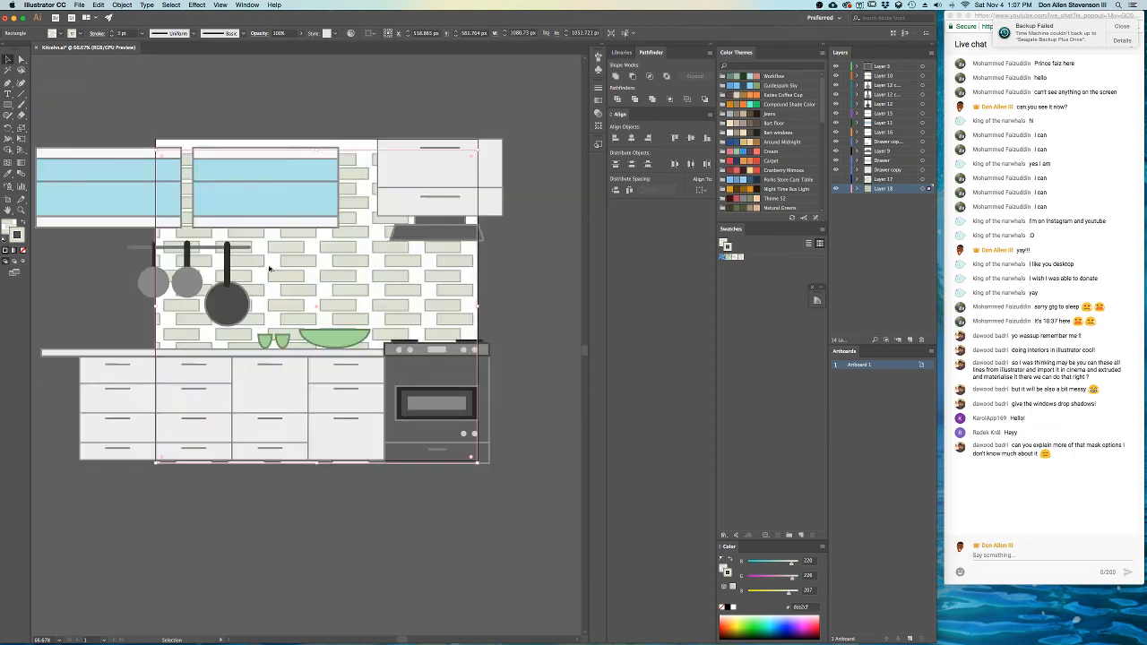
pyautogui.moveTo(307, 177); pyautogui.dragTo(316, 157)
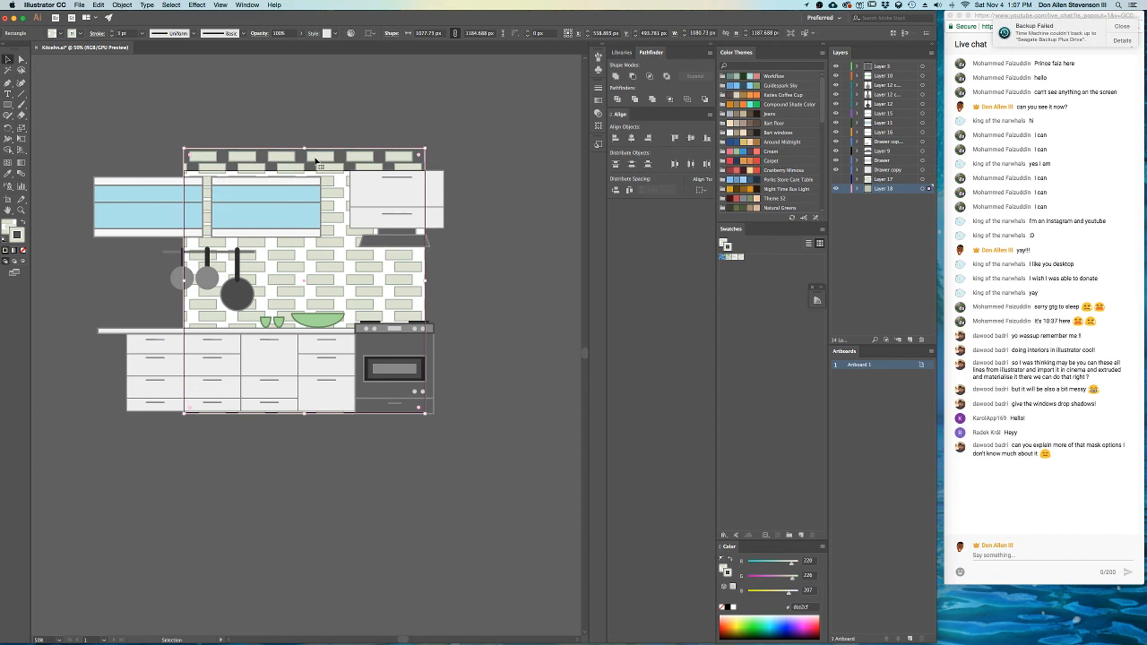
pyautogui.hotkey('shift', 'Up')
pyautogui.hotkey('shift', 'Up')
pyautogui.hotkey('shift', 'Up')
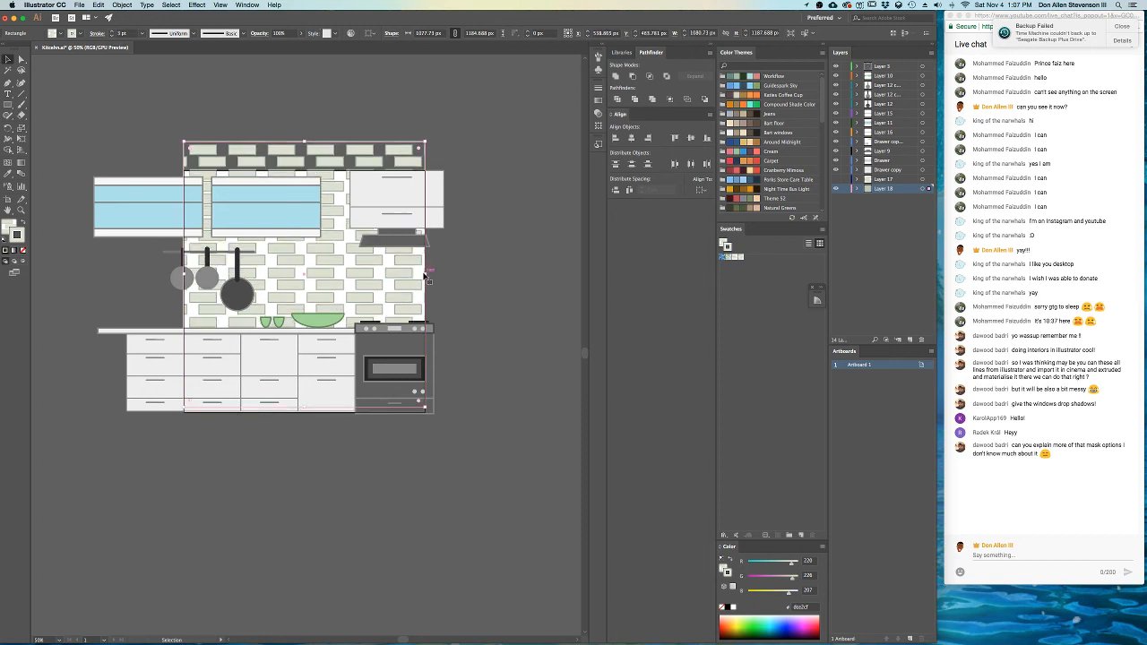
pyautogui.moveTo(424, 277); pyautogui.dragTo(437, 271)
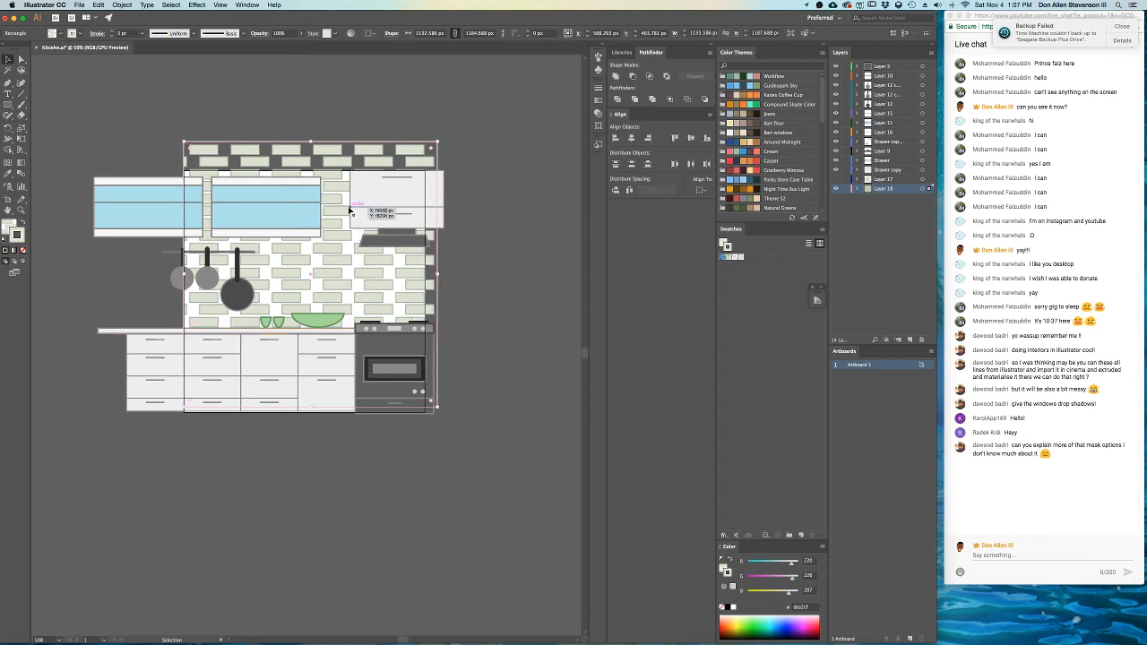
# - Set the brick wall's opacity to 25% and deselect it
pyautogui.scroll(1, 350, 211)
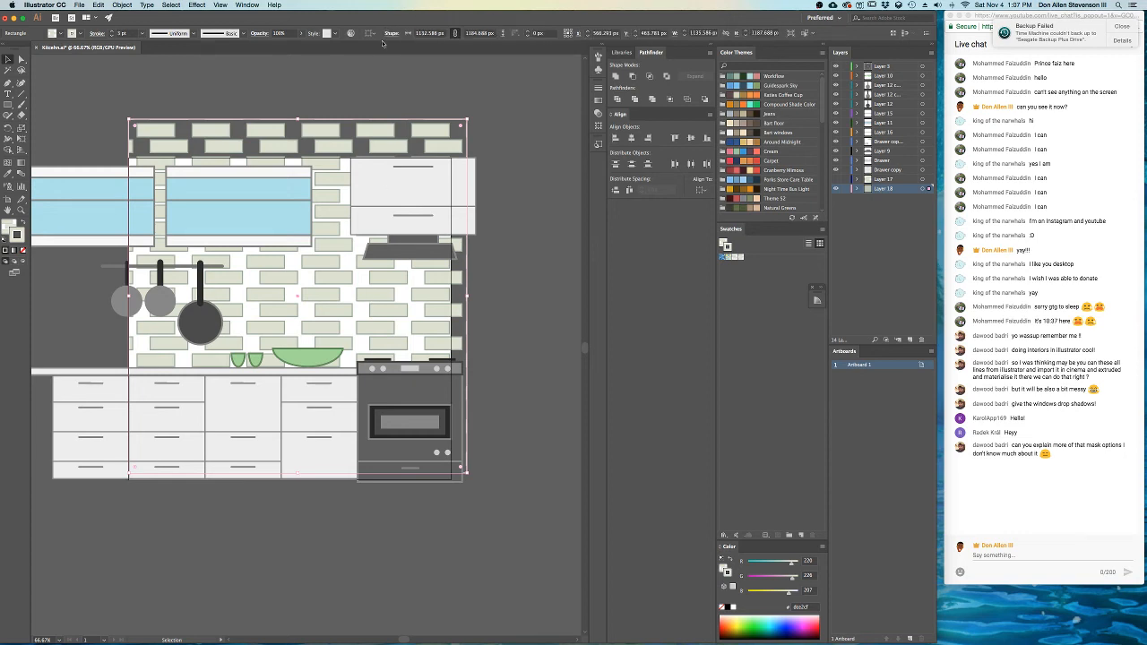
pyautogui.click(281, 34)
pyautogui.write('25')
pyautogui.press('Return')
pyautogui.press('super+shift+a')
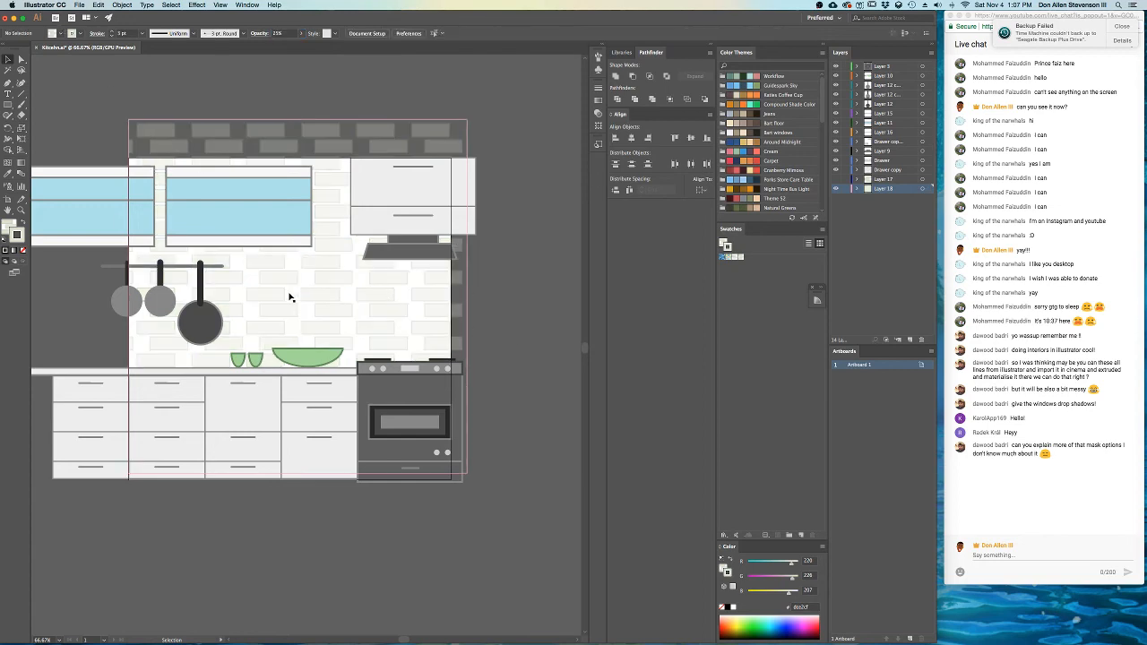
pyautogui.scroll(2, 290, 297)
pyautogui.moveTo(330, 304); pyautogui.dragTo(389, 313)
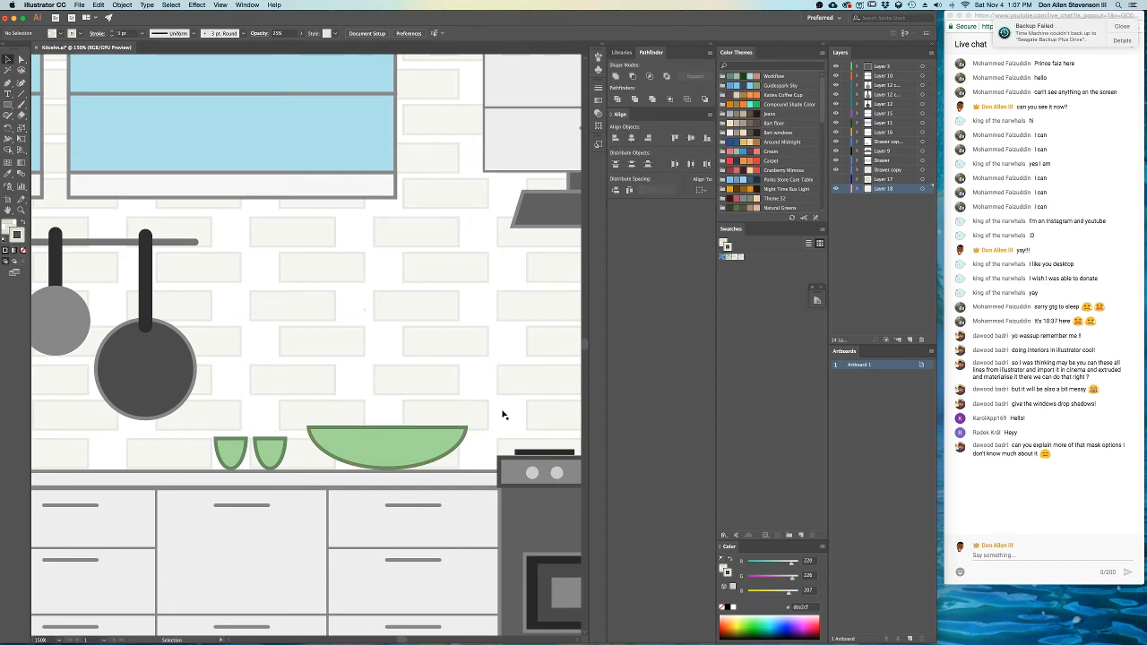
pyautogui.scroll(-3, 487, 315)
pyautogui.moveTo(500, 314); pyautogui.dragTo(297, 305)
pyautogui.hscroll(2, 269, 309)
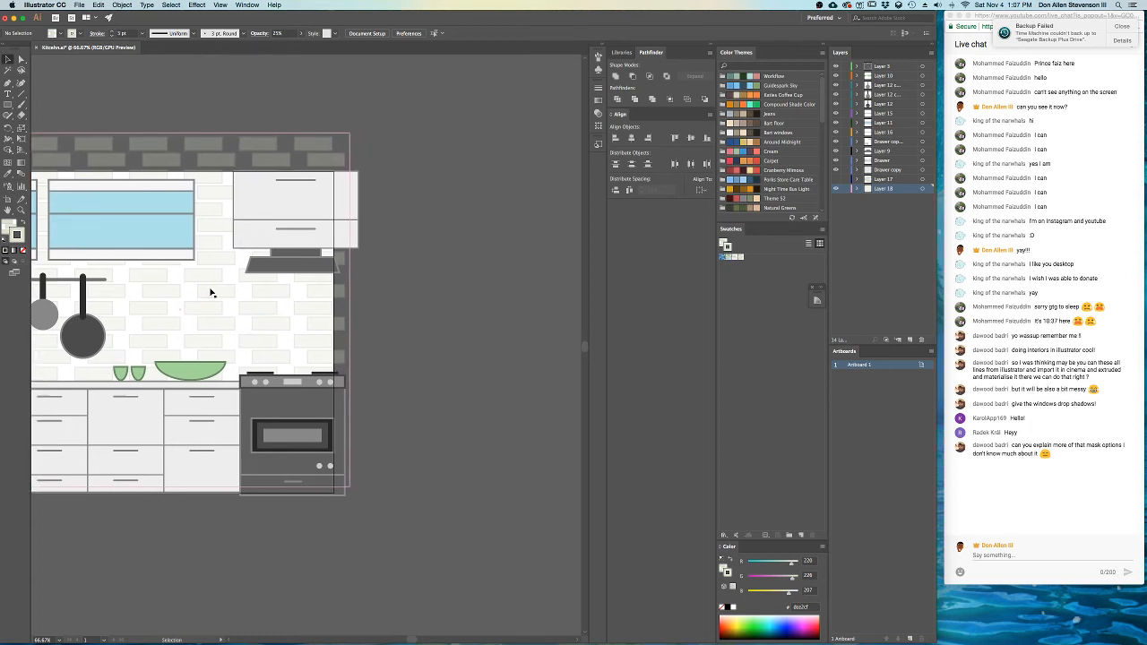
pyautogui.press('m')
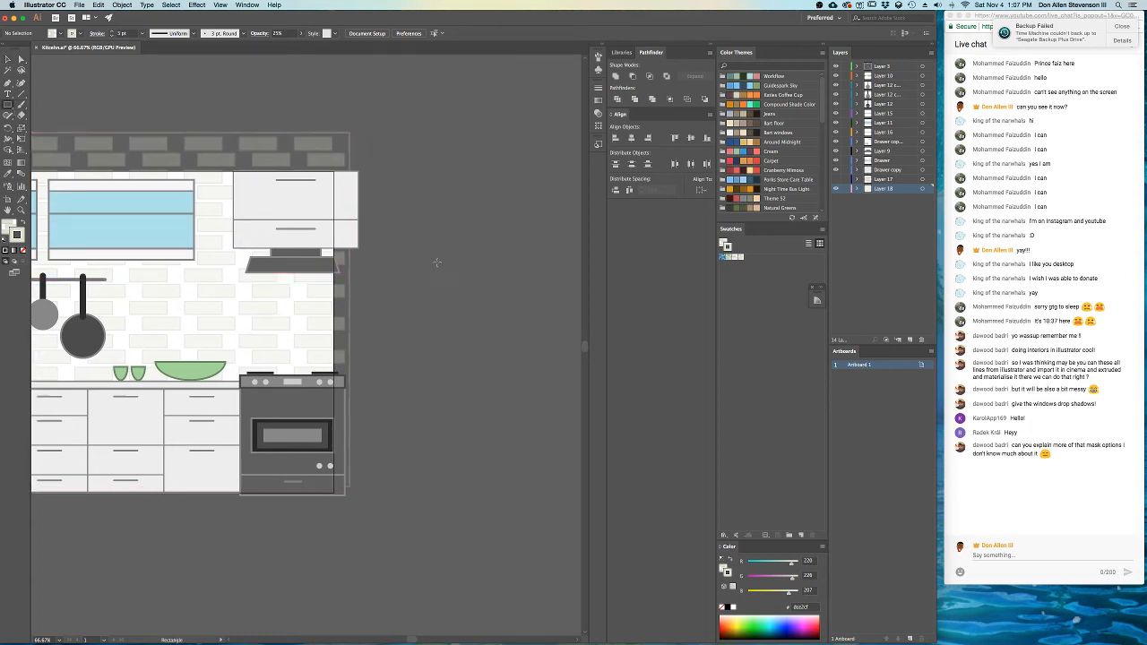
pyautogui.moveTo(437, 263); pyautogui.dragTo(507, 339)
pyautogui.press('super+z')
# - Set the fill colour for new shapes to green #25a025
pyautogui.doubleClick(10, 230)
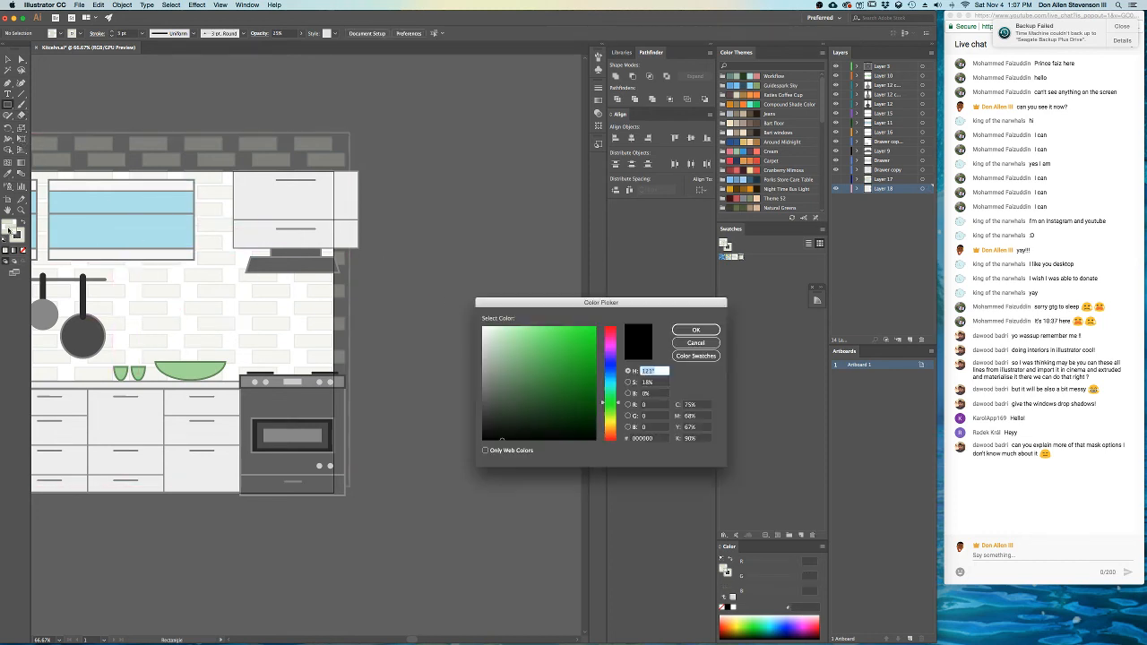
pyautogui.click(569, 368)
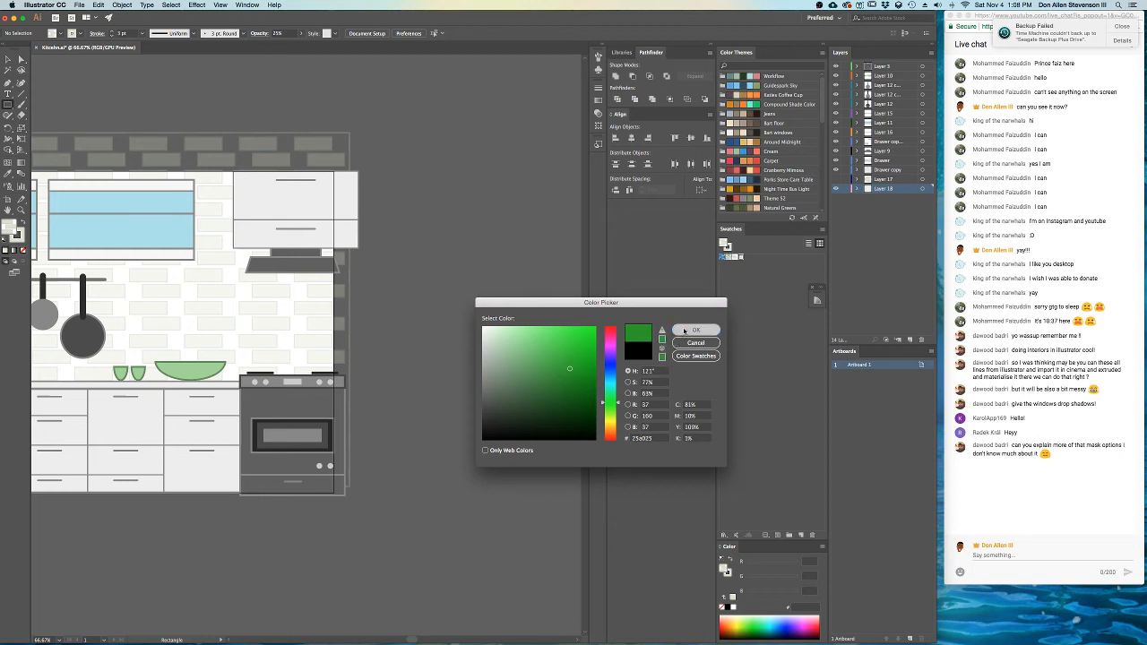
pyautogui.click(684, 331)
# - Try to duplicate the kitchen artboard together with its artwork beside the original
pyautogui.moveTo(246, 353); pyautogui.dragTo(364, 383)
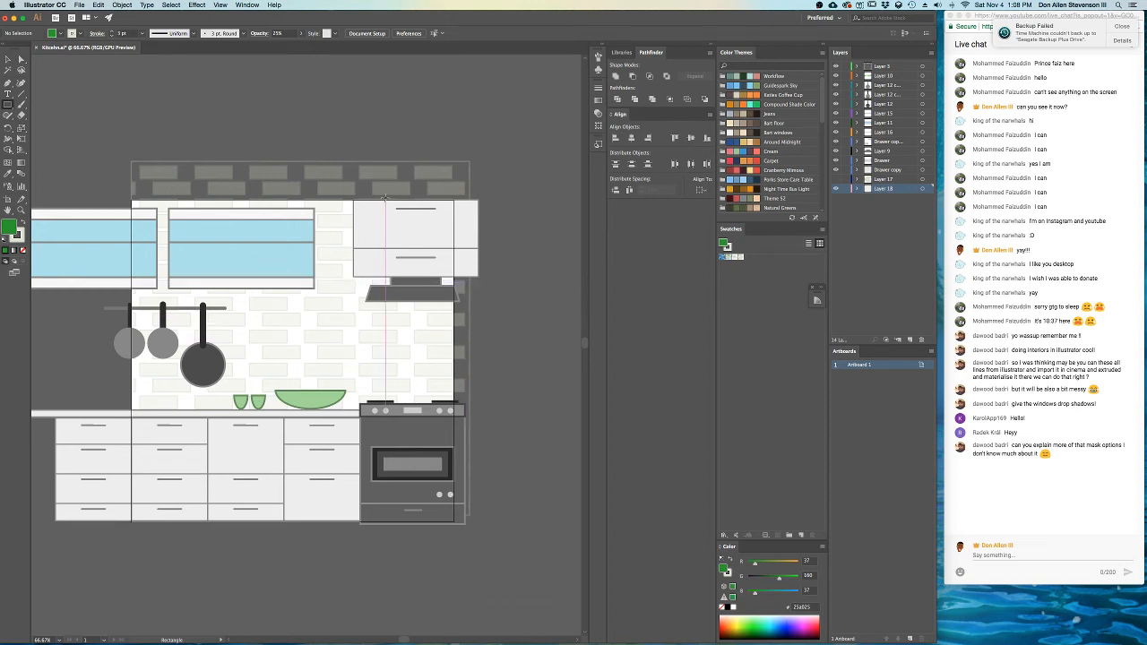
pyautogui.hscroll(3, 471, 420)
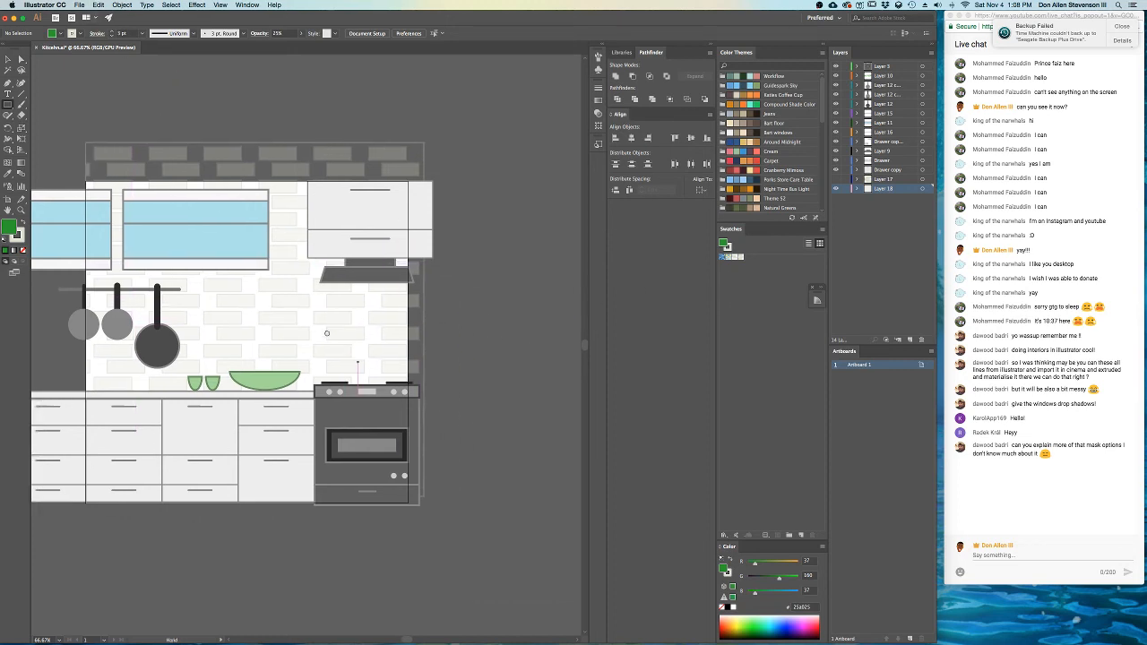
pyautogui.click(80, 5)
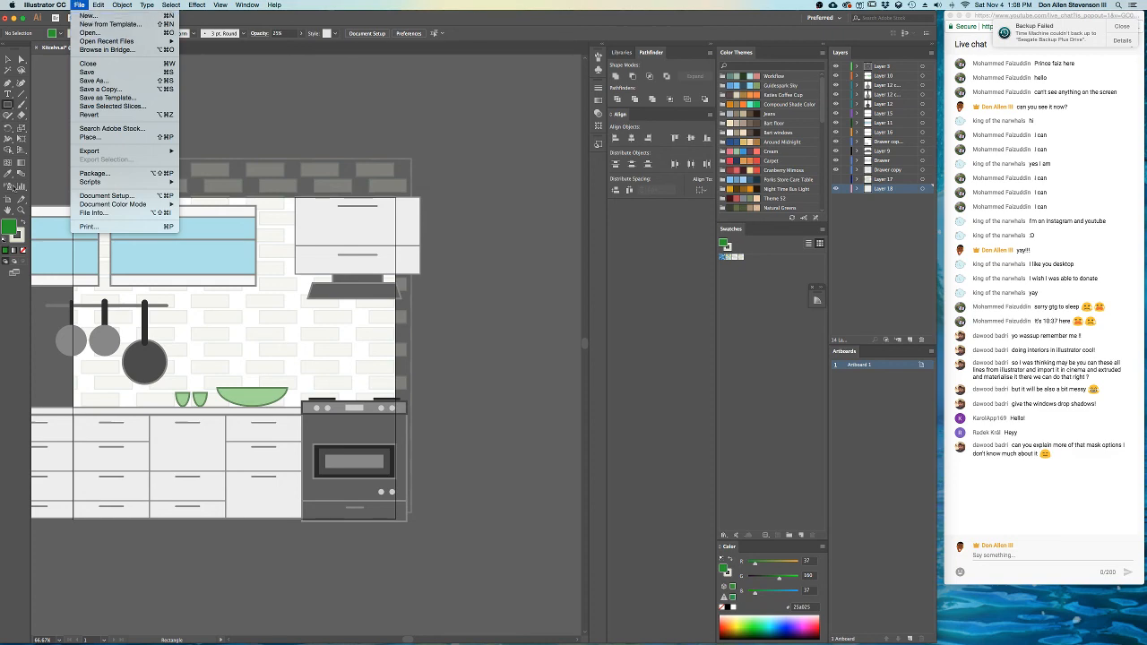
pyautogui.click(13, 187)
pyautogui.click(8, 199)
pyautogui.moveTo(174, 236); pyautogui.dragTo(299, 278)
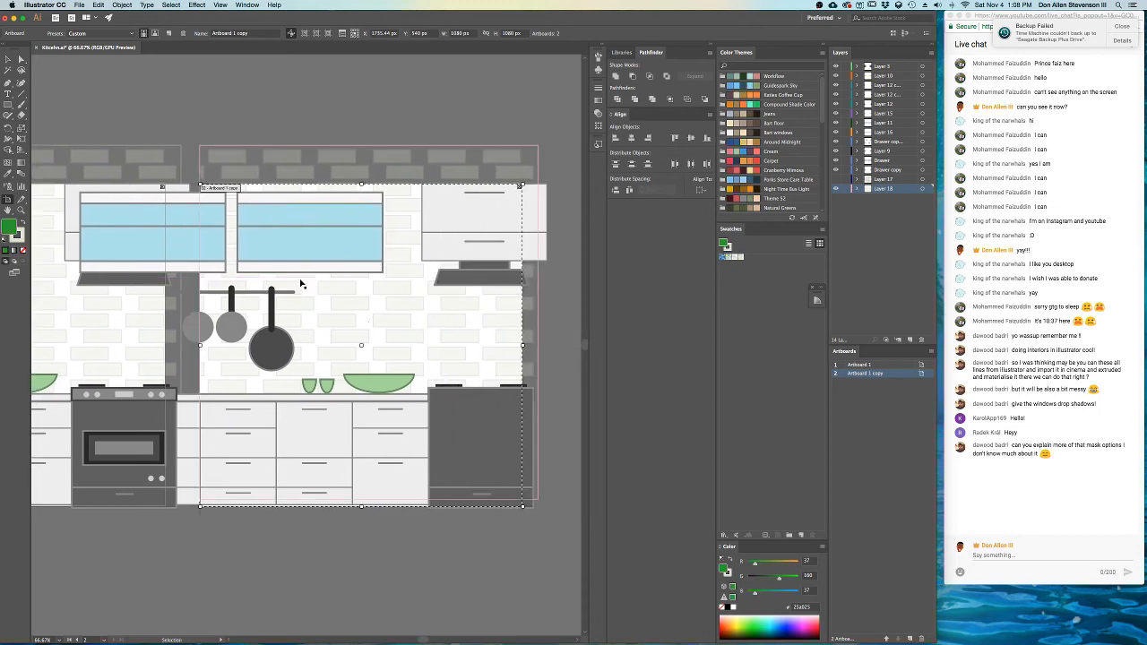
pyautogui.press('super+z')
pyautogui.moveTo(136, 305); pyautogui.dragTo(542, 319)
pyautogui.moveTo(444, 295); pyautogui.dragTo(309, 285)
pyautogui.press('super+z')
# - Duplicate Artboard 1 with its artwork well clear to the right of the original
pyautogui.press('super+minus')
pyautogui.press('super+minus')
pyautogui.press('super+minus')
pyautogui.moveTo(112, 303); pyautogui.dragTo(311, 302)
pyautogui.press('super+plus')
pyautogui.press('super+plus')
pyautogui.press('super+plus')
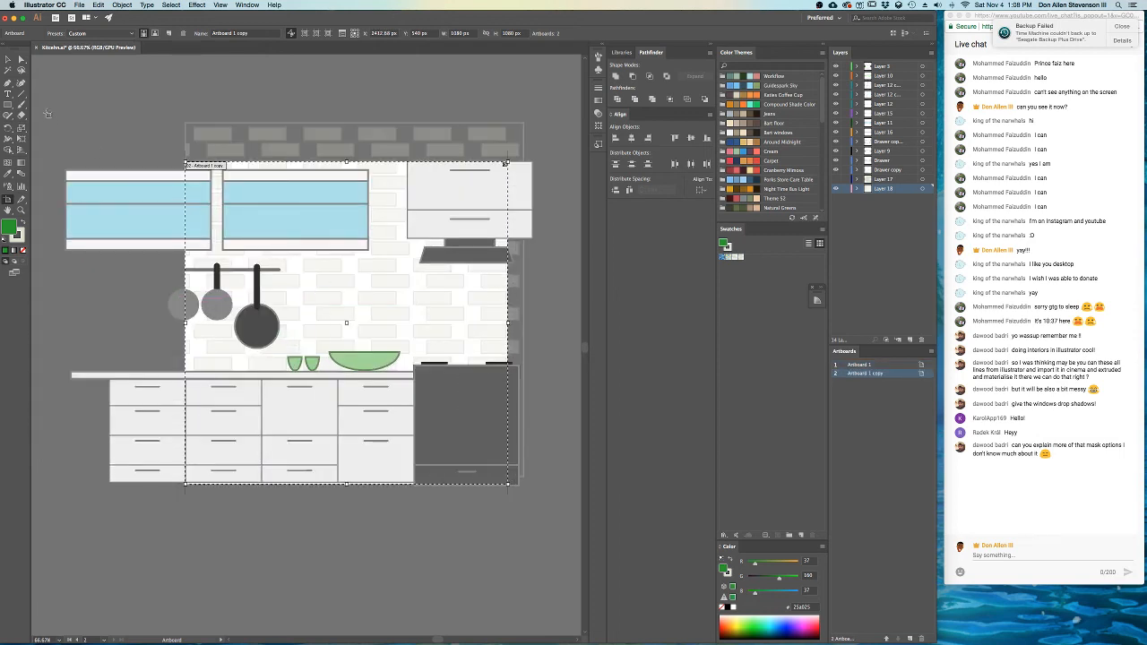
# - Select all the artwork on the copied artboard and delete it
pyautogui.press('a')
pyautogui.hscroll(5, 495, 393)
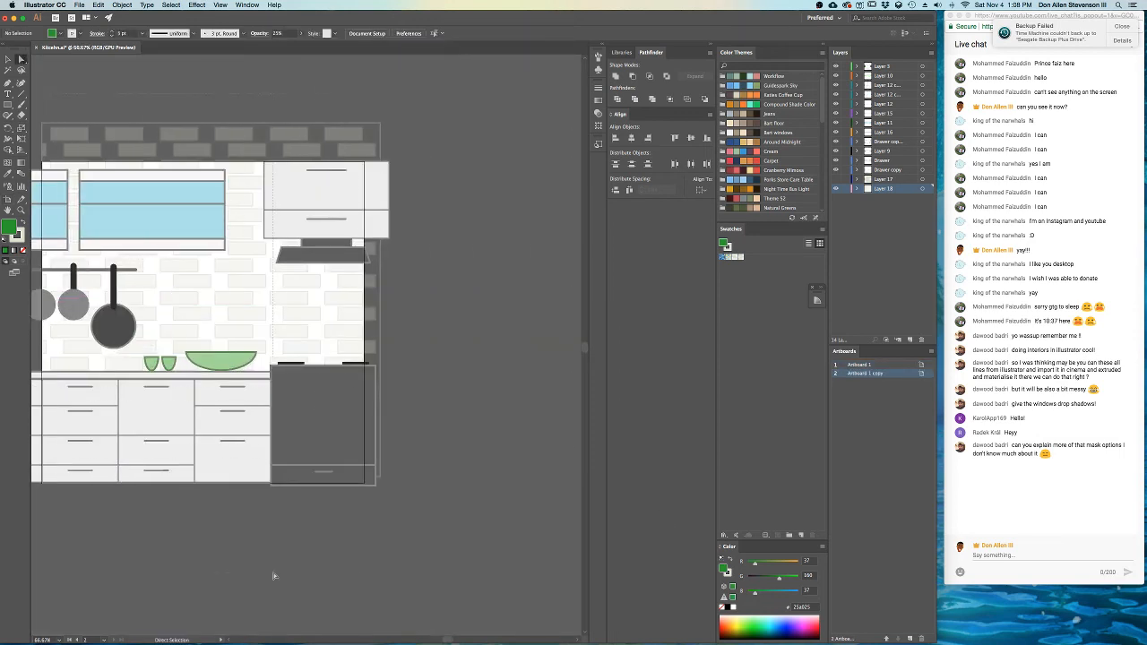
pyautogui.press('alt+super+a')
pyautogui.press('Delete')
# - Draw a cluster of overlapping green rectangles of various sizes on the empty second artboard
pyautogui.keyDown('super'); pyautogui.click(282, 258); pyautogui.keyUp('super')
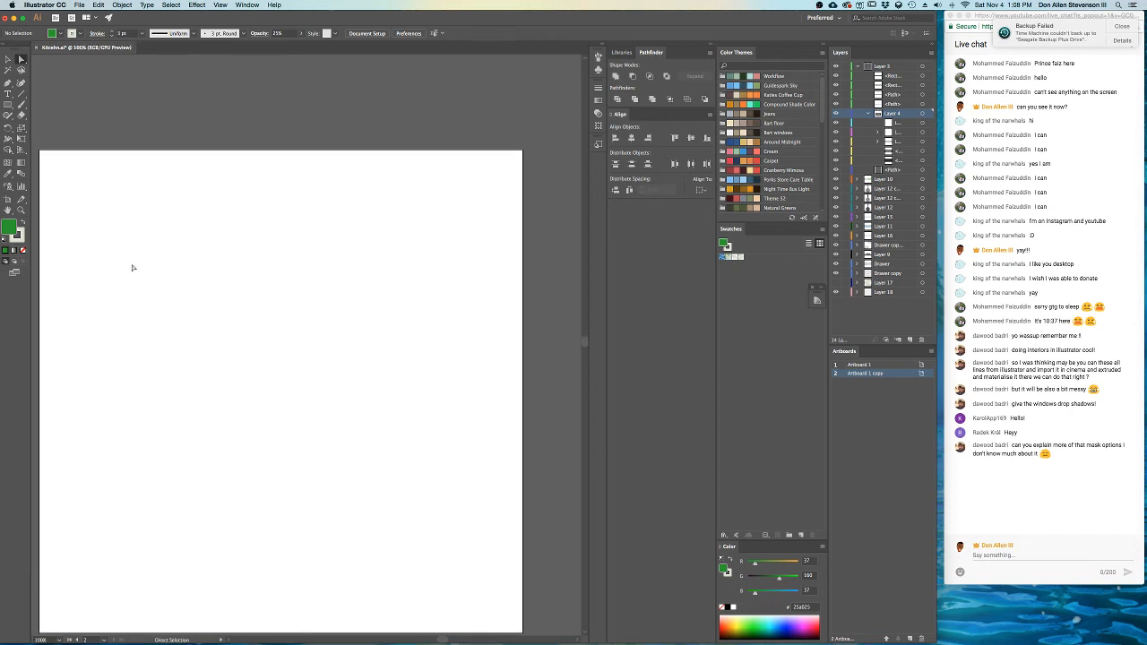
pyautogui.moveTo(134, 266); pyautogui.dragTo(328, 318)
pyautogui.moveTo(249, 138); pyautogui.dragTo(348, 230)
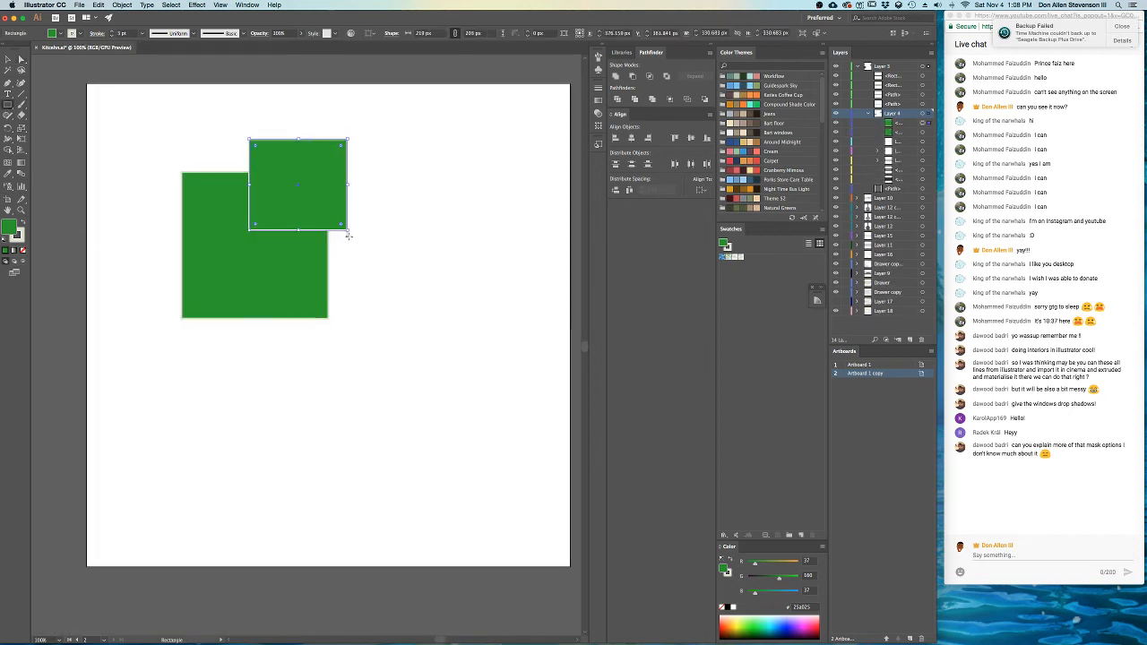
pyautogui.moveTo(182, 192); pyautogui.dragTo(252, 226)
pyautogui.moveTo(184, 221); pyautogui.dragTo(314, 270)
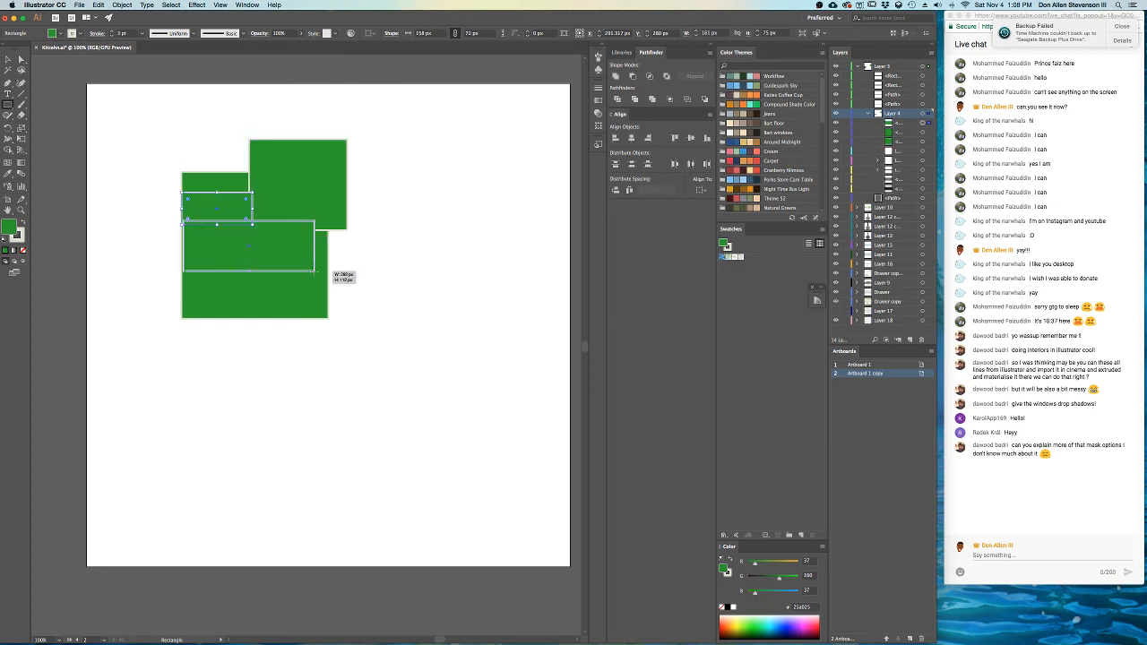
pyautogui.moveTo(348, 376); pyautogui.dragTo(249, 231)
pyautogui.moveTo(305, 206); pyautogui.dragTo(326, 270)
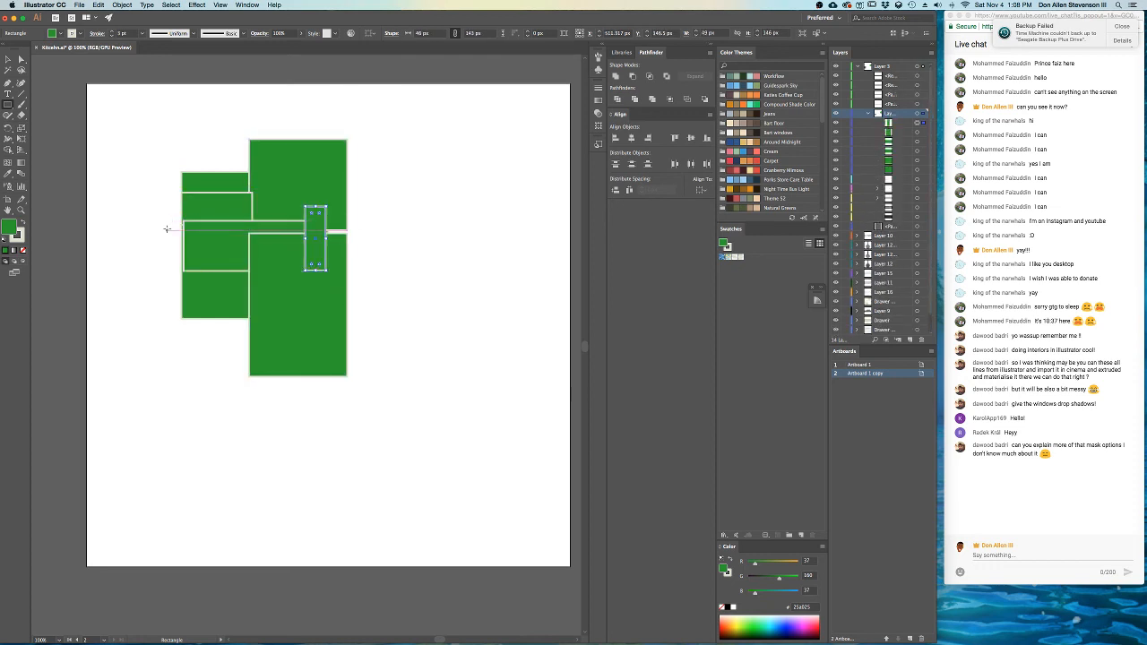
pyautogui.moveTo(167, 239); pyautogui.dragTo(242, 280)
pyautogui.moveTo(205, 368); pyautogui.dragTo(258, 281)
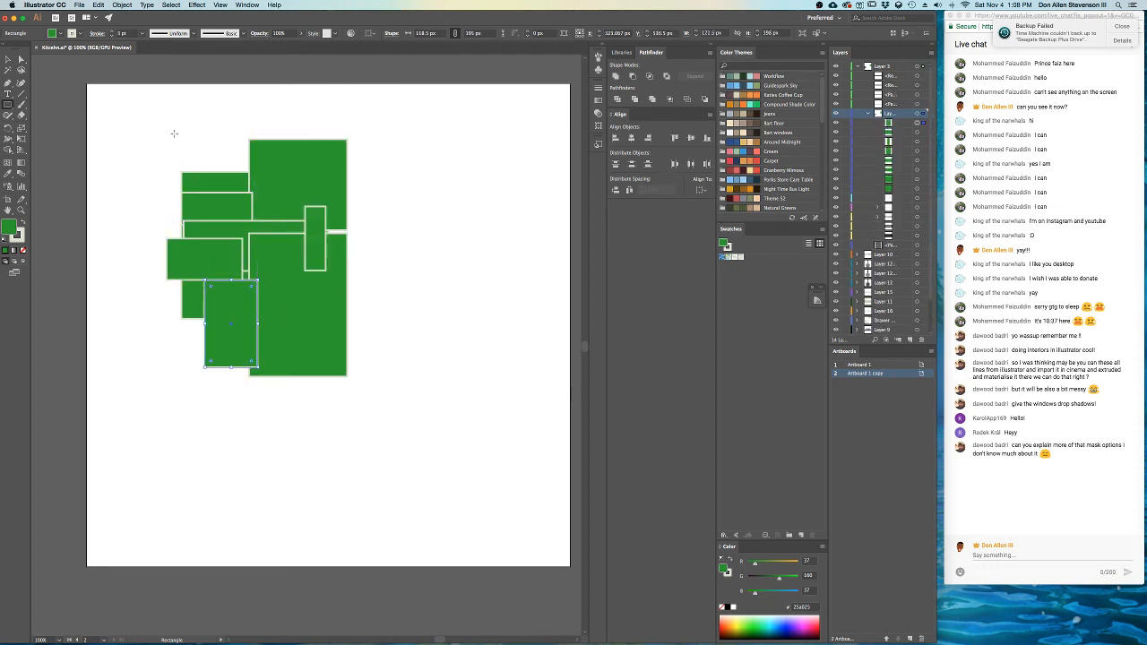
pyautogui.moveTo(209, 162)
pyautogui.mouseDown()
pyautogui.moveTo(304, 294)
pyautogui.moveTo(294, 298)
pyautogui.mouseUp()
pyautogui.moveTo(360, 220)
pyautogui.mouseDown()
pyautogui.moveTo(359, 235)
pyautogui.moveTo(235, 233)
pyautogui.mouseUp()
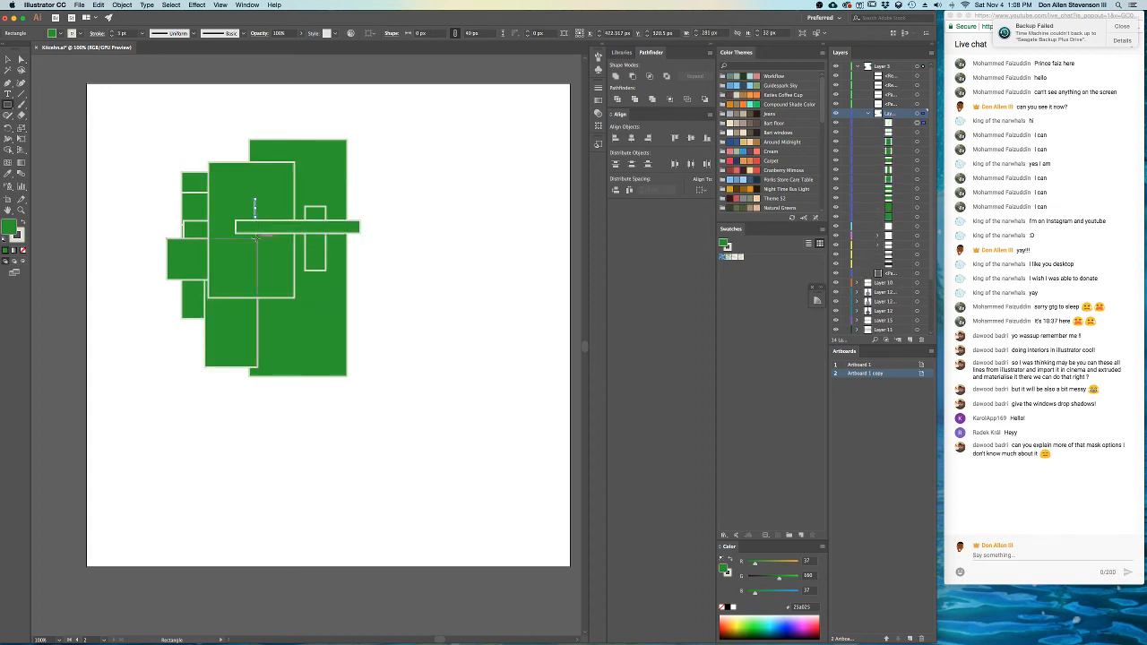
pyautogui.moveTo(237, 189); pyautogui.dragTo(269, 209)
pyautogui.moveTo(242, 262); pyautogui.dragTo(255, 288)
pyautogui.moveTo(264, 245)
pyautogui.mouseDown()
pyautogui.moveTo(288, 303)
pyautogui.moveTo(400, 348)
pyautogui.mouseUp()
# - Group all the green rectangles and move Layer 4 out of its parent layer to the top of the layer stack
pyautogui.click(8, 59)
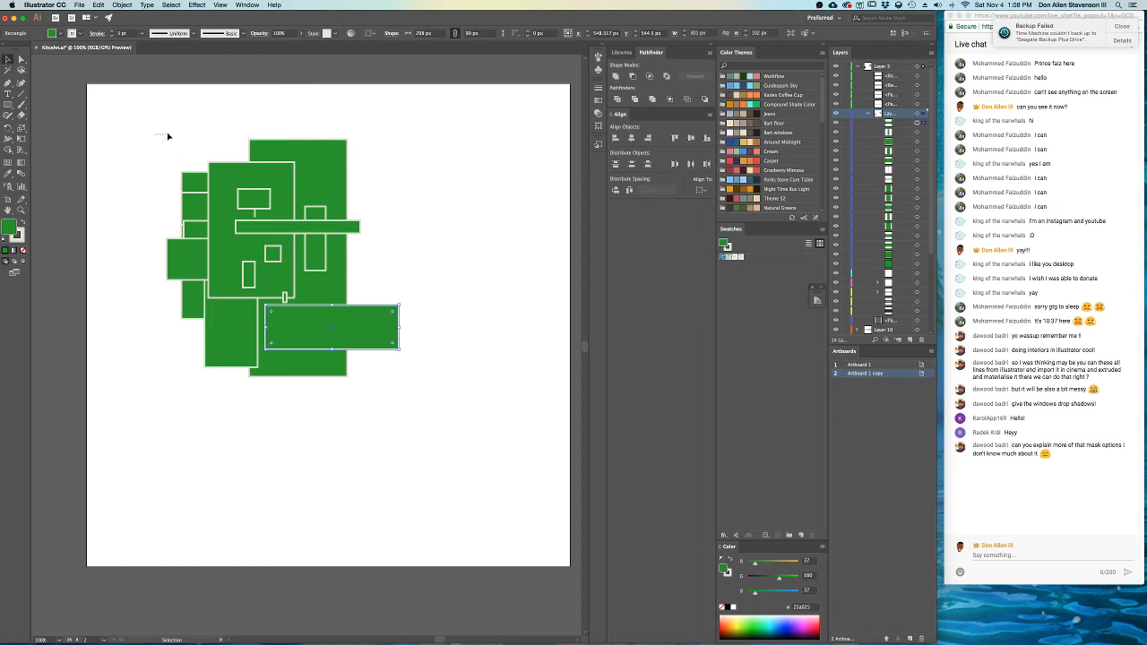
pyautogui.moveTo(152, 123)
pyautogui.mouseDown()
pyautogui.moveTo(386, 310)
pyautogui.moveTo(479, 410)
pyautogui.mouseUp()
pyautogui.rightClick(331, 317)
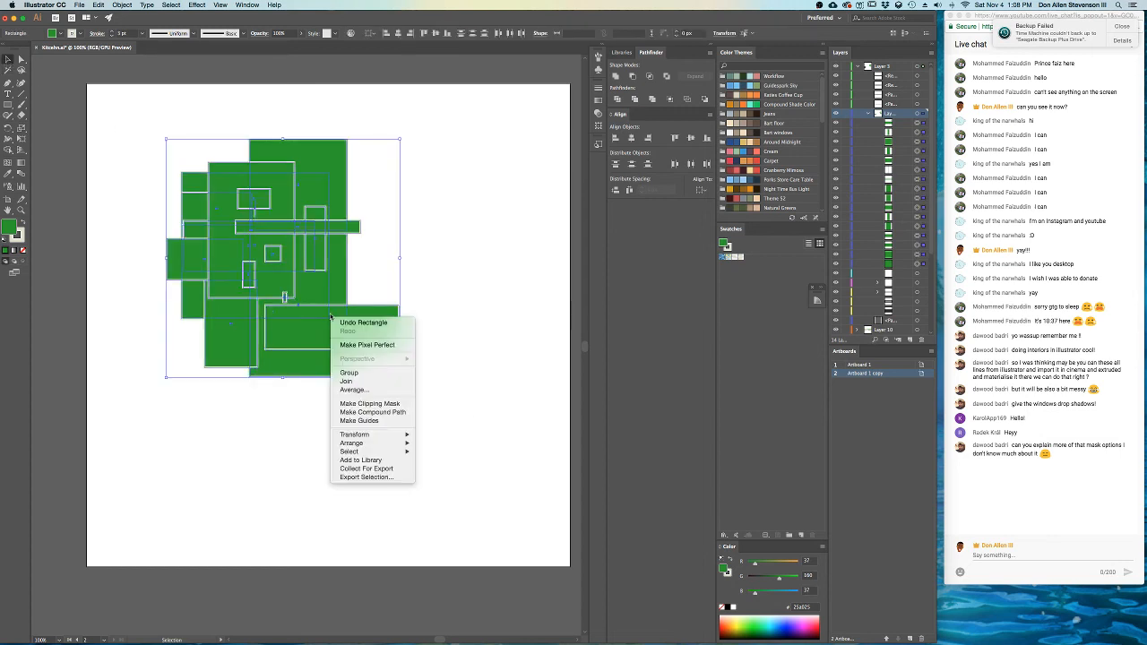
pyautogui.click(364, 378)
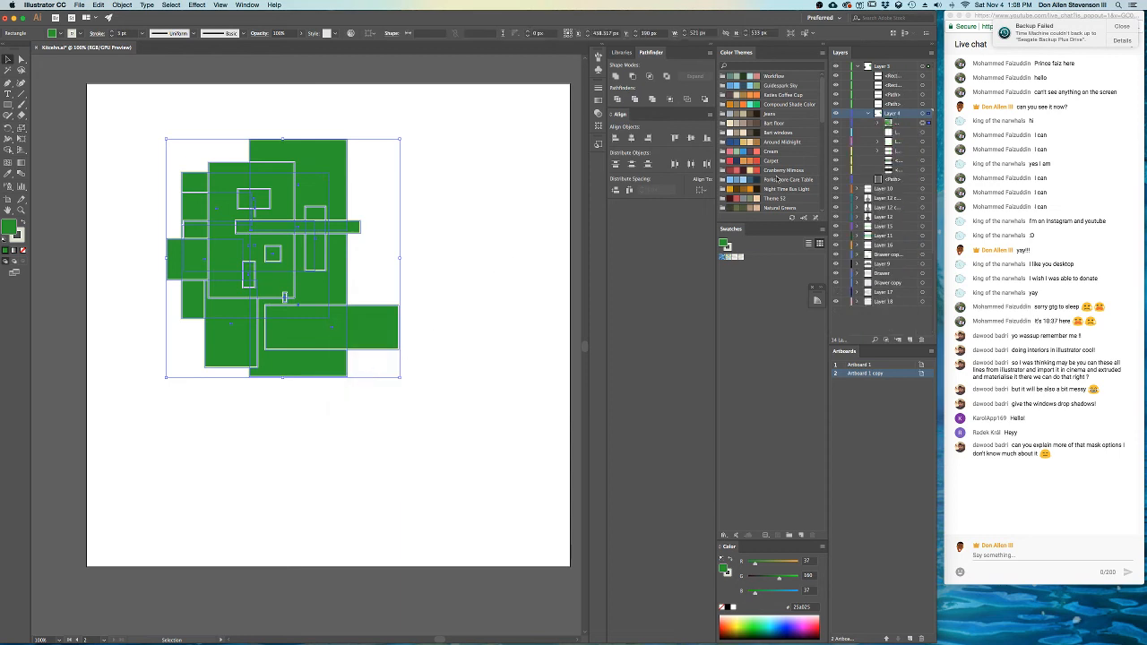
pyautogui.moveTo(890, 114); pyautogui.dragTo(880, 66)
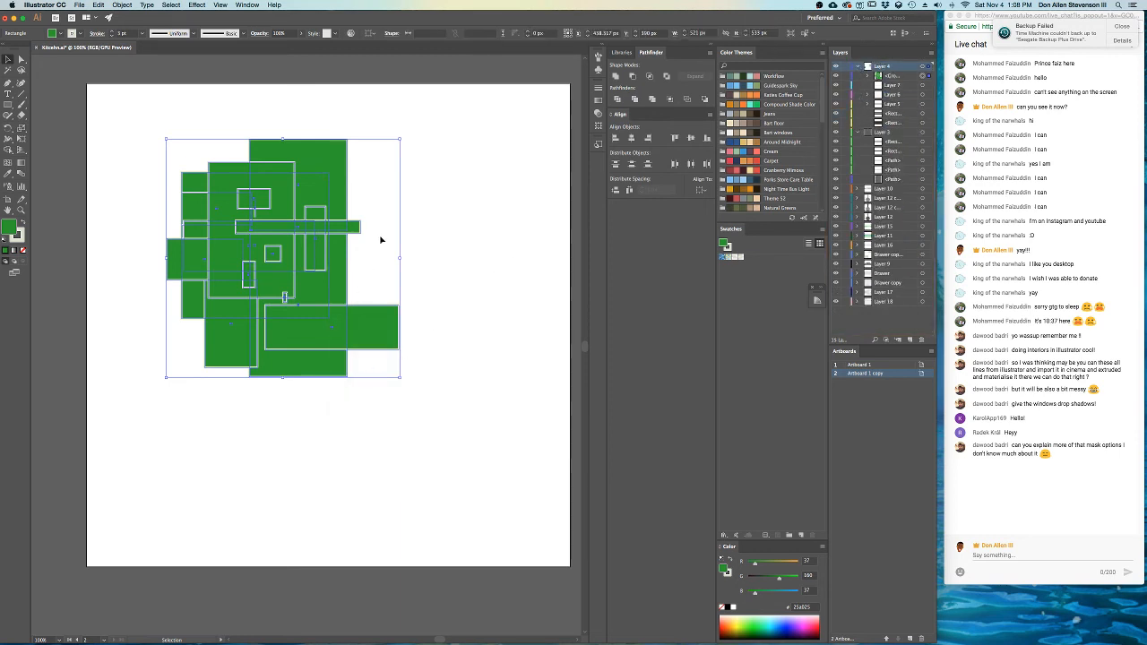
# - Move the grouped rectangles to the artboard's upper-left area and deselect them
pyautogui.moveTo(345, 165); pyautogui.dragTo(253, 284)
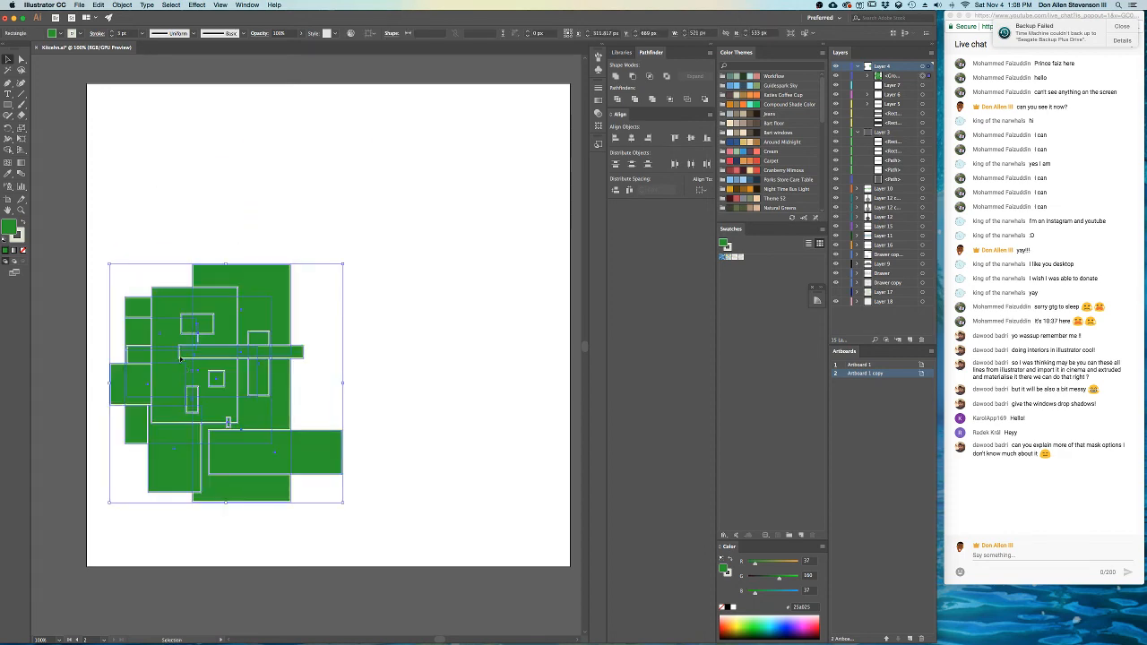
pyautogui.moveTo(180, 359); pyautogui.dragTo(345, 316)
pyautogui.click(402, 229)
pyautogui.moveTo(340, 305); pyautogui.dragTo(221, 251)
pyautogui.moveTo(199, 195); pyautogui.dragTo(297, 191)
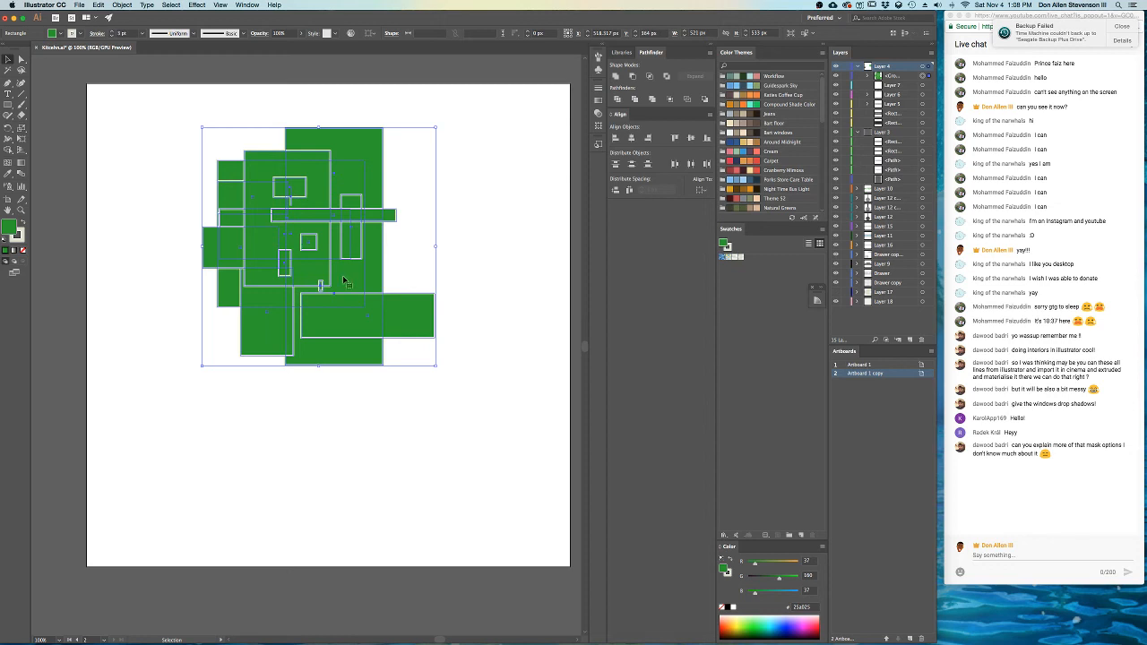
pyautogui.moveTo(342, 280); pyautogui.dragTo(258, 275)
pyautogui.click(434, 246)
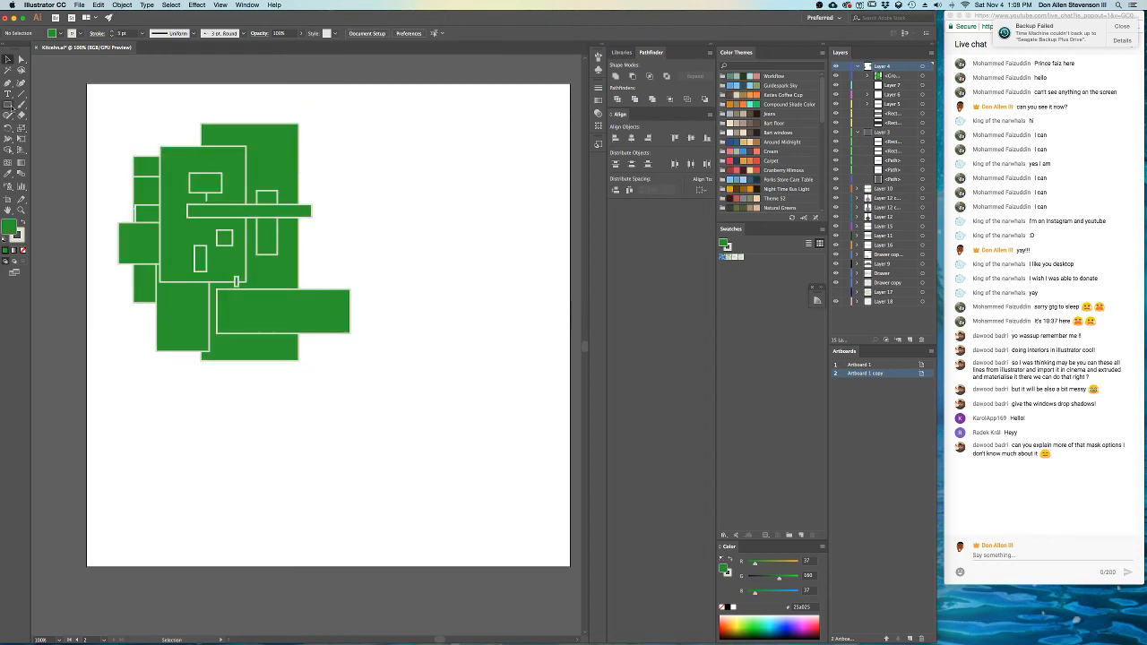
# - Draw a circle about 319 px in diameter on the empty space beside the green rectangle group
pyautogui.moveTo(11, 106); pyautogui.dragTo(43, 127)
pyautogui.moveTo(431, 191); pyautogui.dragTo(545, 335)
pyautogui.hscroll(3, 296, 237)
# - Set the circle's fill colour to brown #9e5126
pyautogui.doubleClick(9, 228)
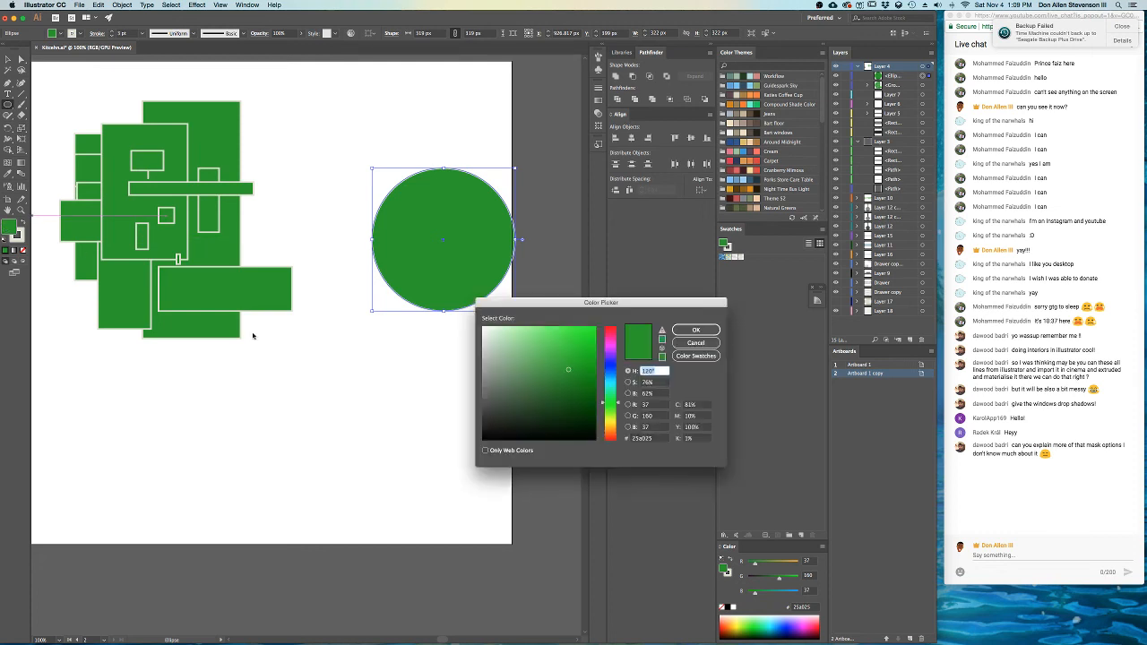
pyautogui.click(610, 432)
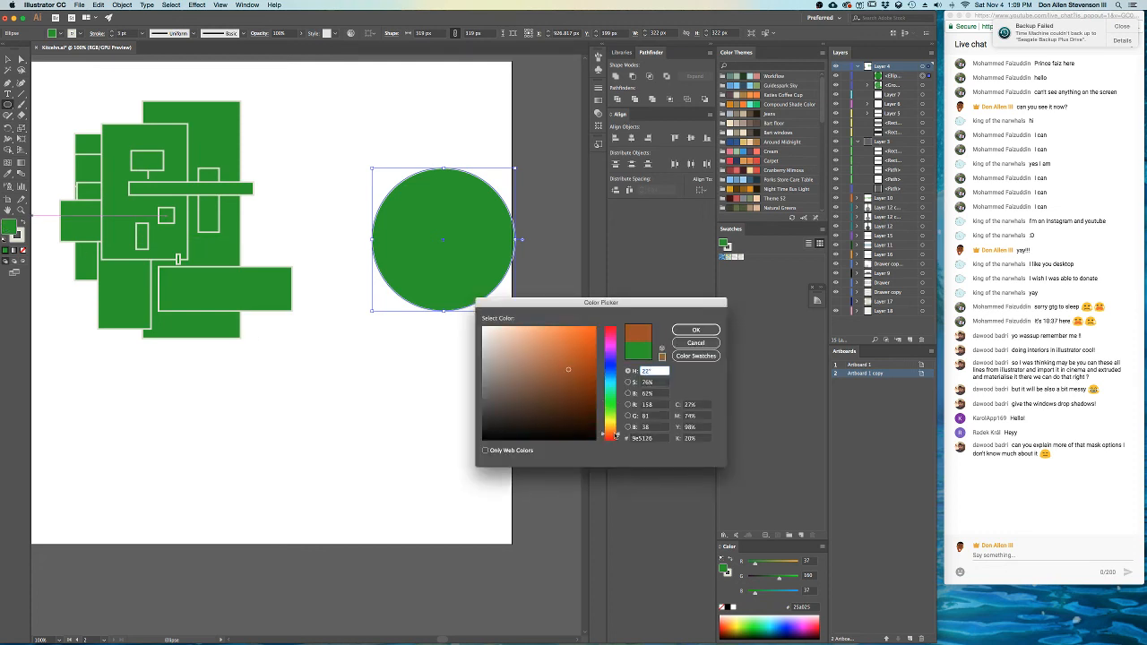
pyautogui.click(696, 331)
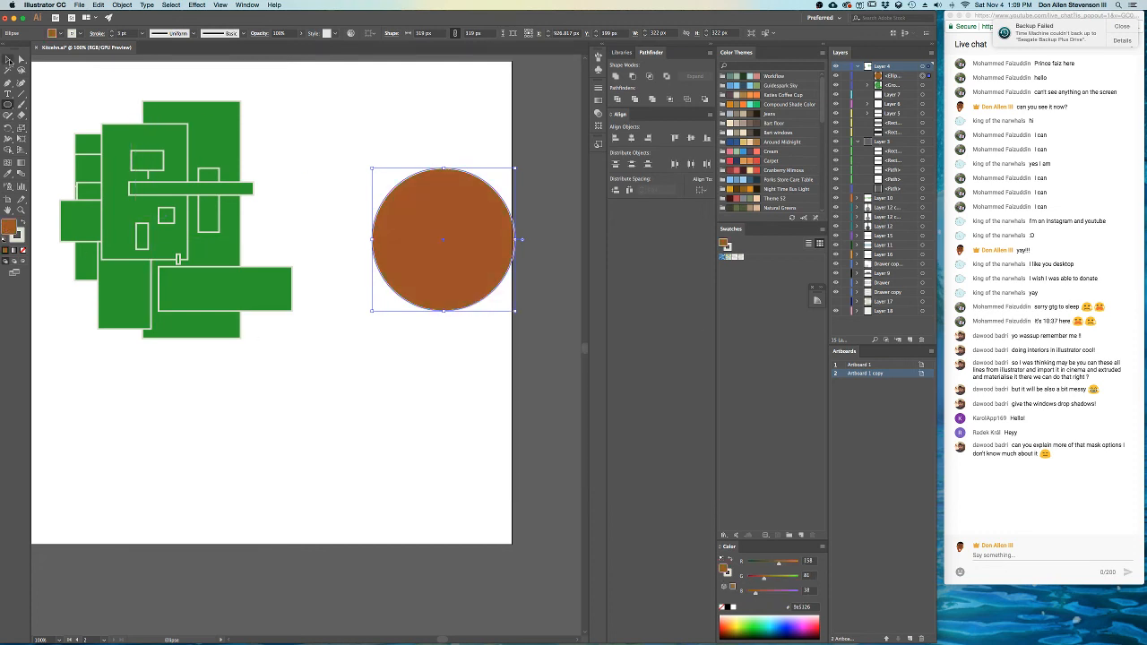
# - Move the brown circle so that it overlaps the right-hand part of the green rectangle group
pyautogui.press('v')
pyautogui.moveTo(436, 257); pyautogui.dragTo(394, 182)
pyautogui.click(201, 152)
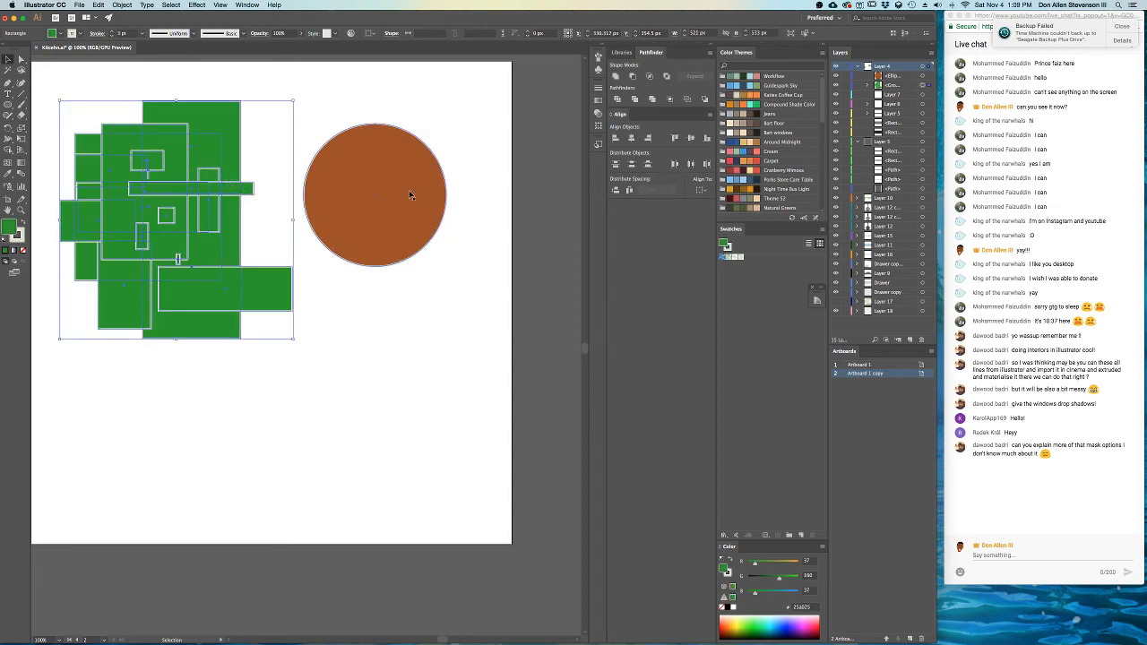
pyautogui.click(402, 169)
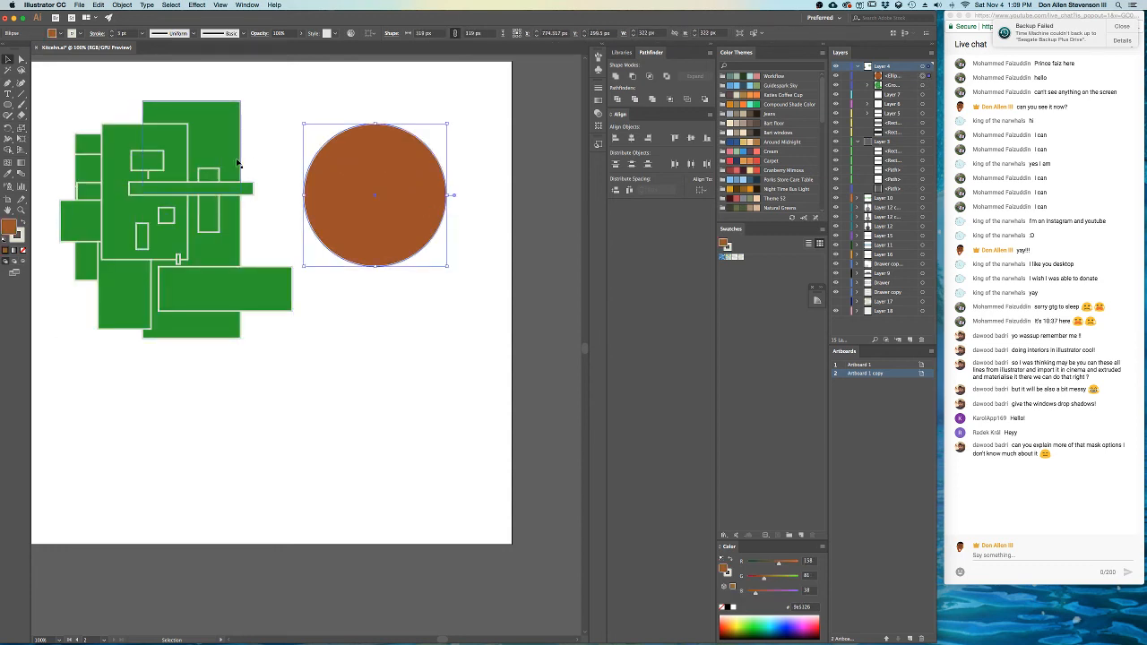
pyautogui.keyDown('shift'); pyautogui.click(192, 161); pyautogui.keyUp('shift')
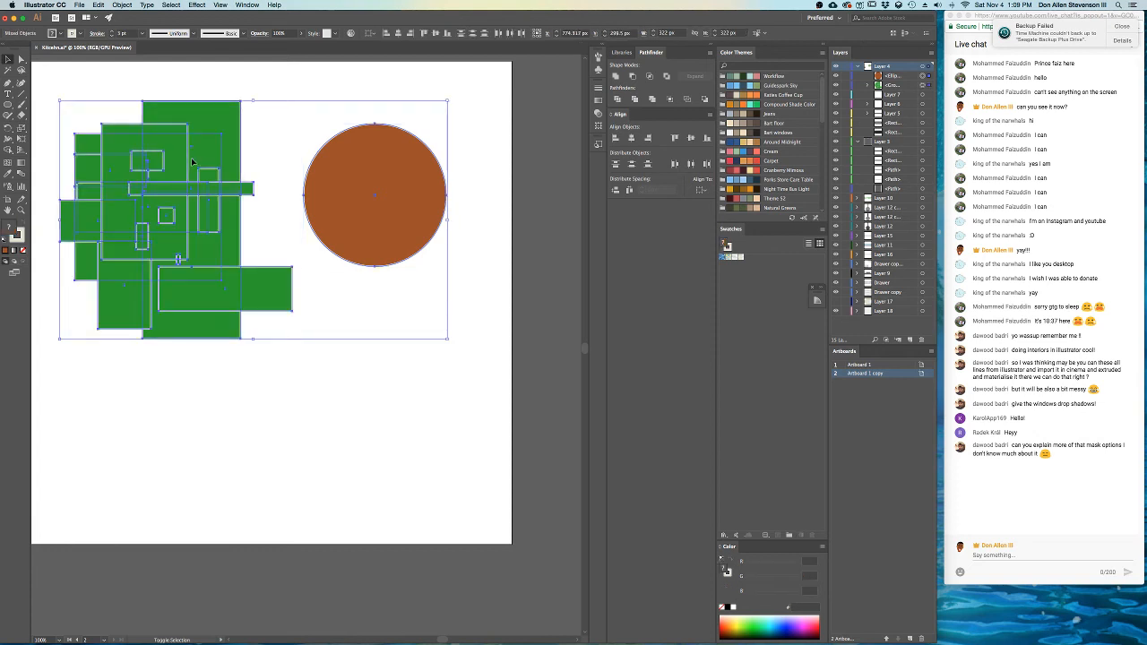
pyautogui.click(436, 118)
pyautogui.moveTo(425, 169); pyautogui.dragTo(307, 188)
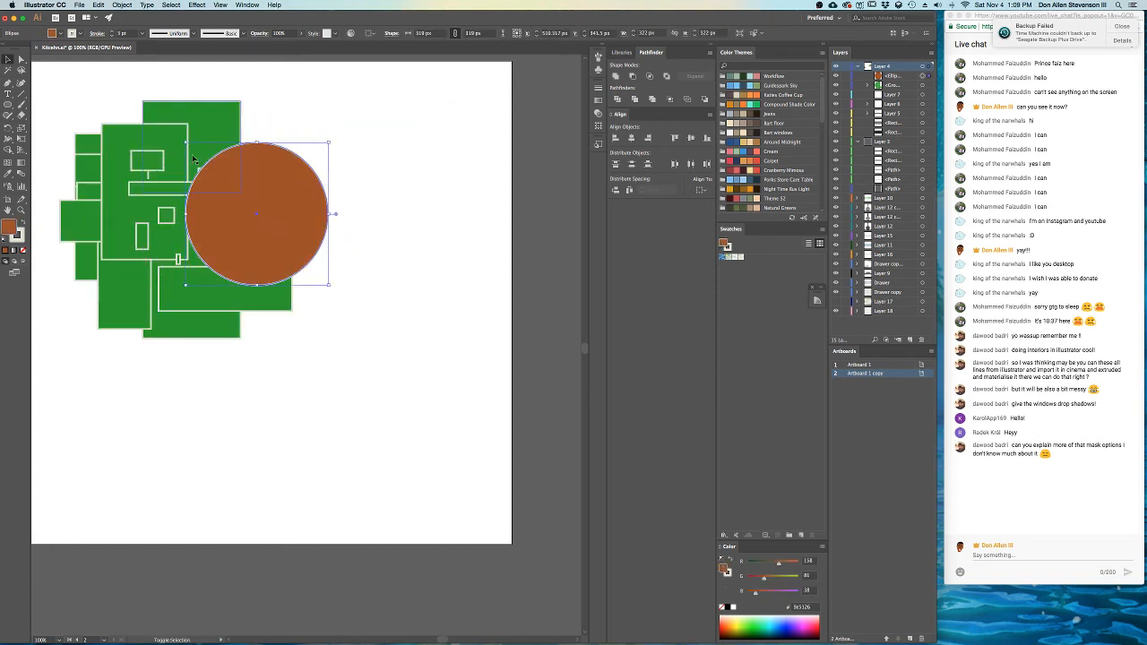
# - Make a clipping mask from the circle and the green rectangle group, then deselect the result
pyautogui.keyDown('shift'); pyautogui.click(171, 138); pyautogui.keyUp('shift')
pyautogui.click(122, 4)
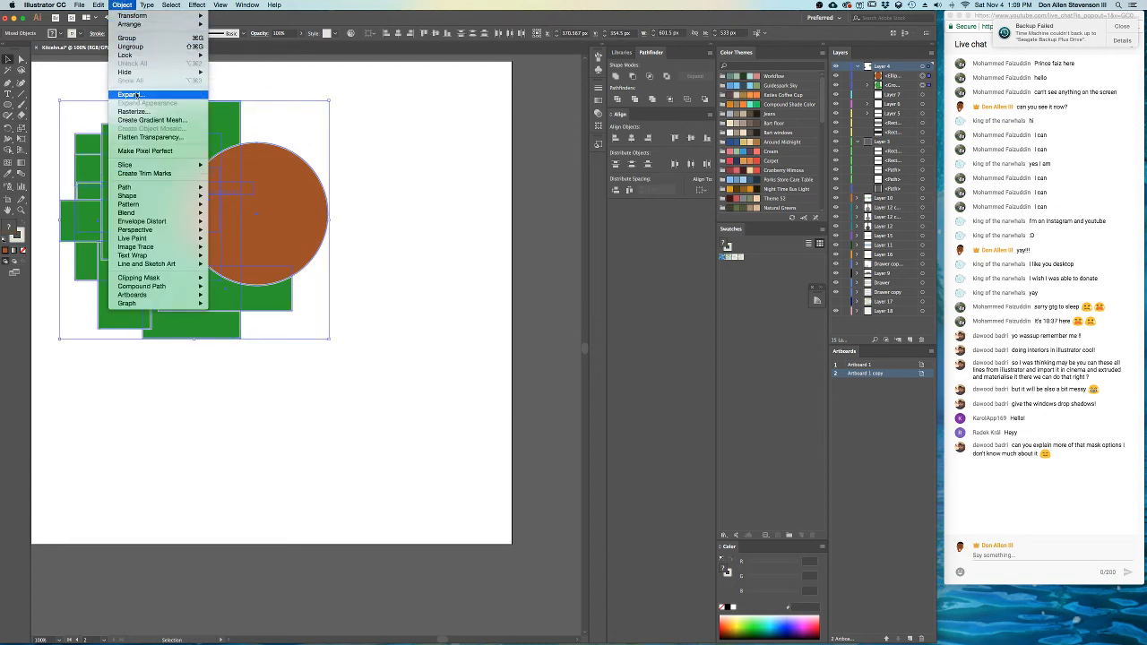
pyautogui.moveTo(156, 280)
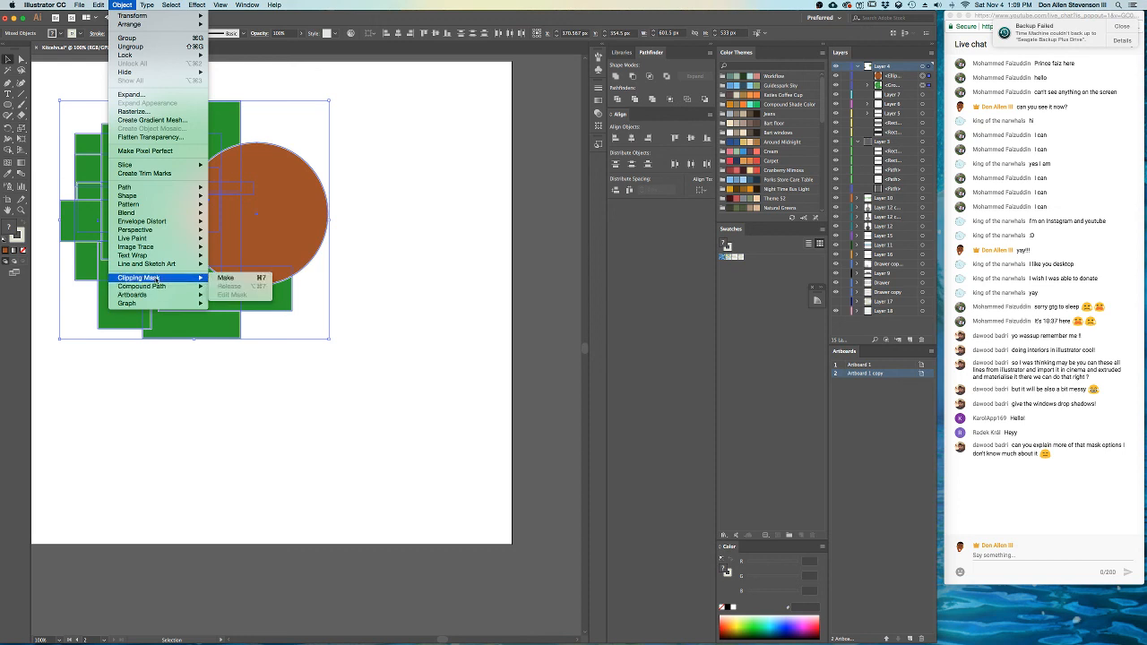
pyautogui.click(226, 278)
pyautogui.click(377, 189)
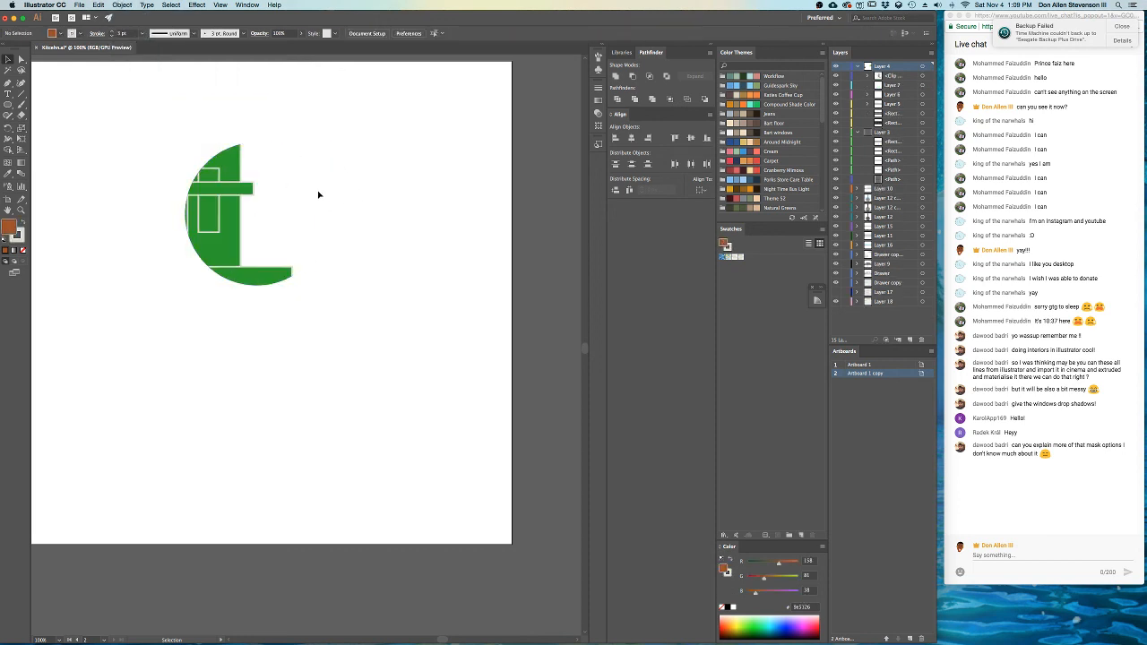
# - Examine the clipped green shapes up close and check the circular outline that masks them
pyautogui.scroll(1, 238, 210)
pyautogui.scroll(6, 237, 213)
pyautogui.scroll(-8, 287, 196)
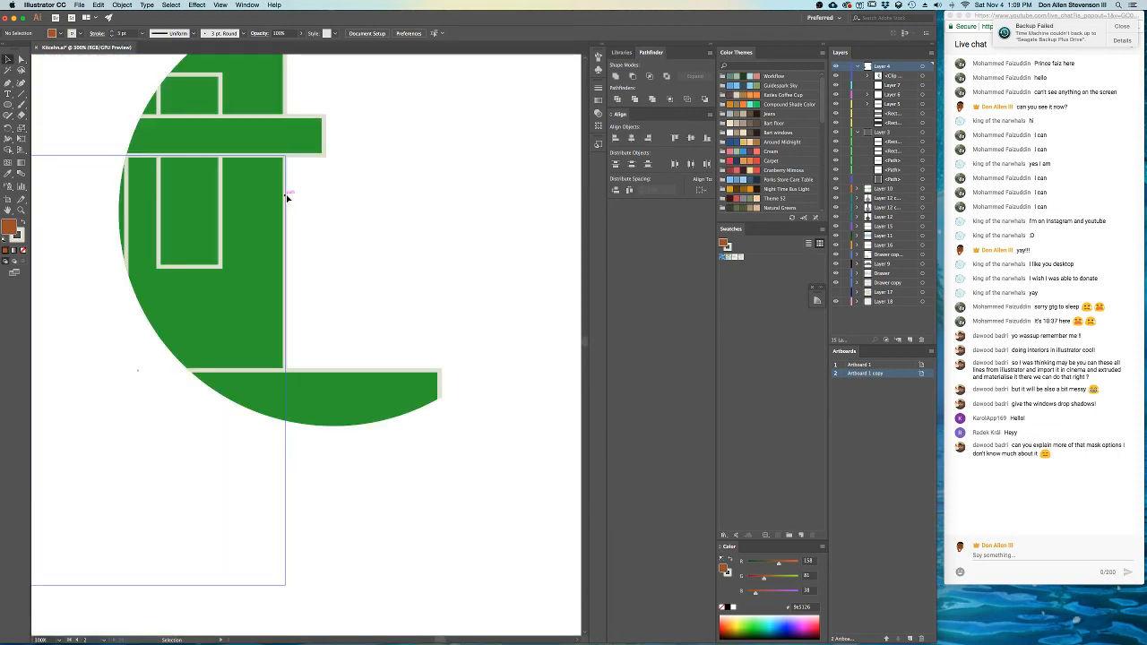
pyautogui.scroll(1, 299, 194)
pyautogui.press('space')
pyautogui.scroll(1, 368, 152)
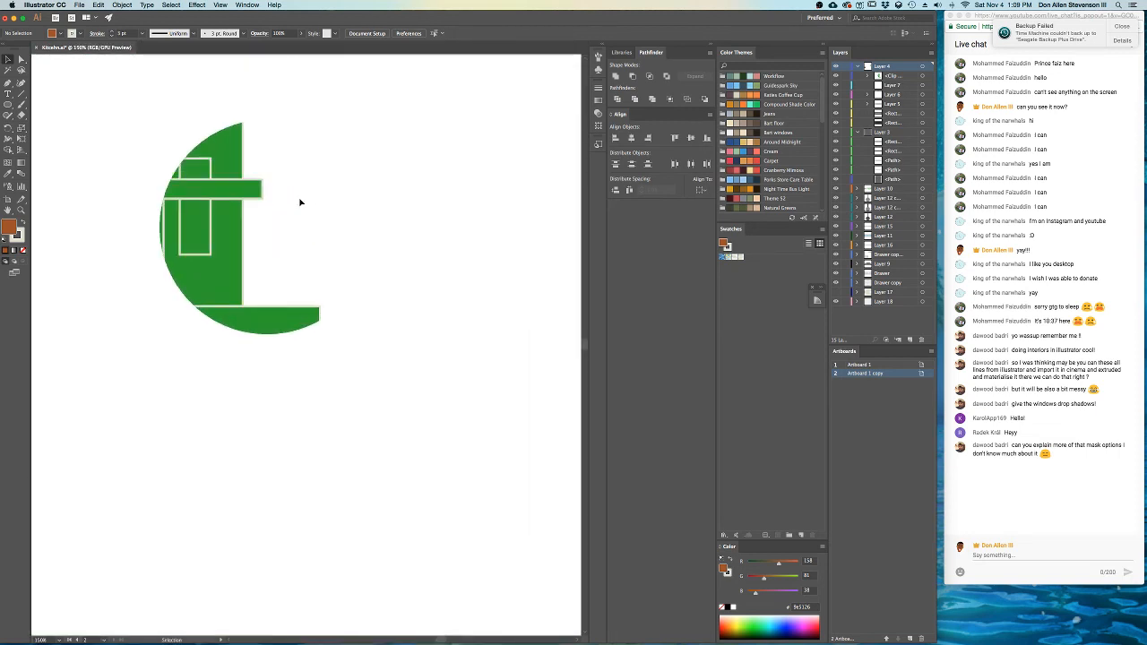
pyautogui.click(353, 162)
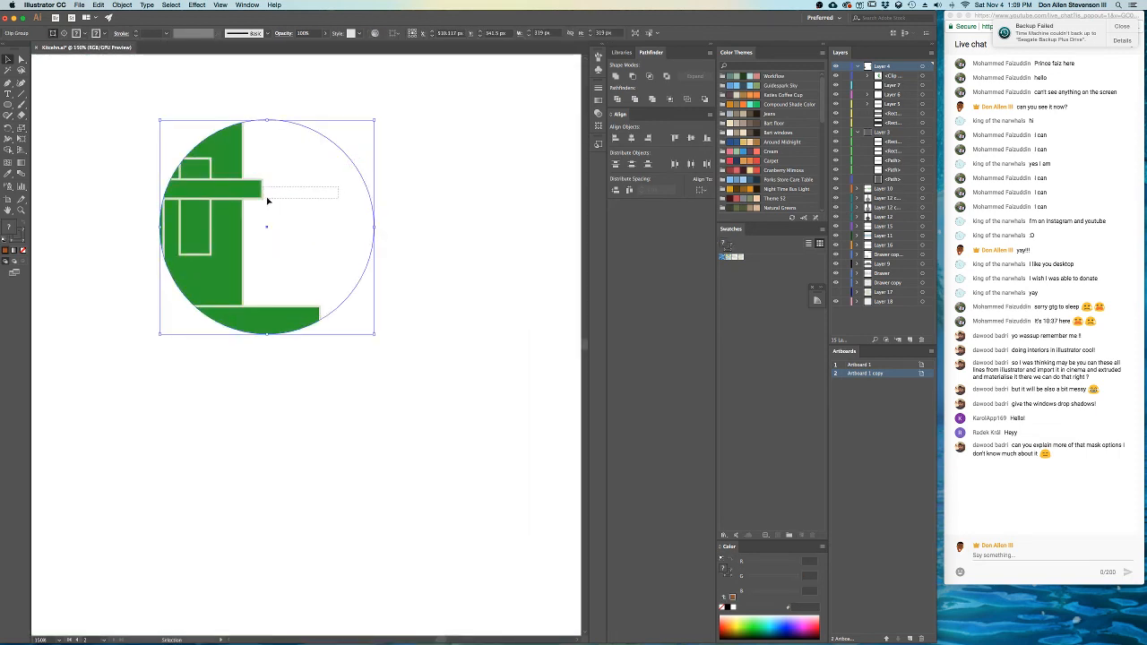
pyautogui.click(348, 215)
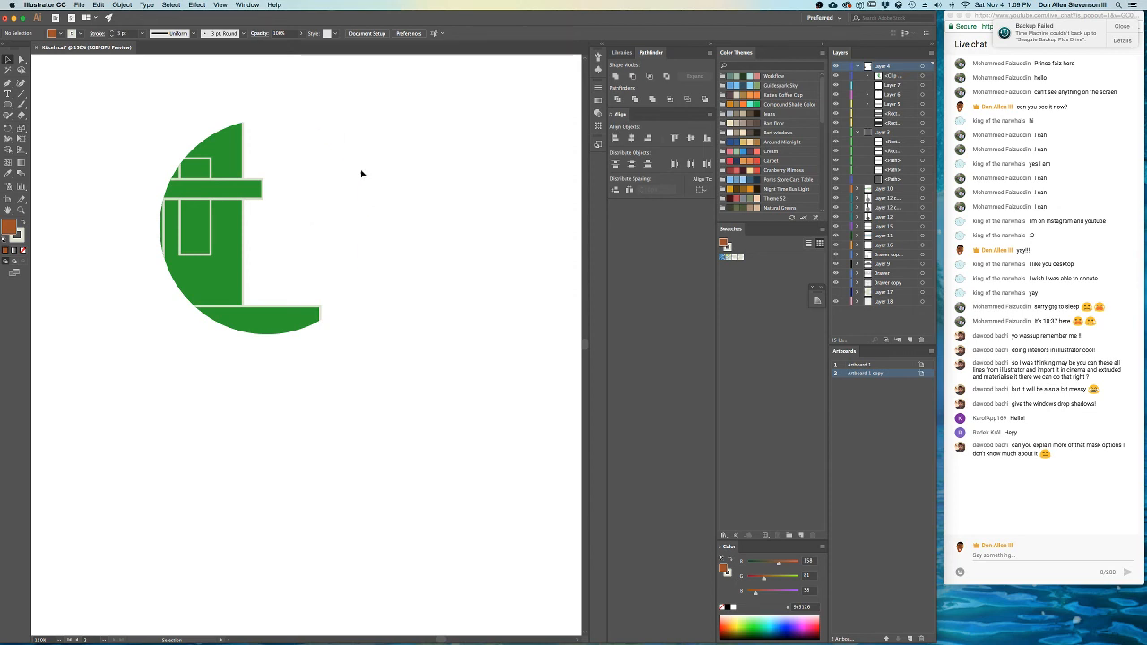
# - Nudge the clip group 20 px to the left and 10 px down
pyautogui.click(359, 174)
pyautogui.hotkey('shift', 'Left')
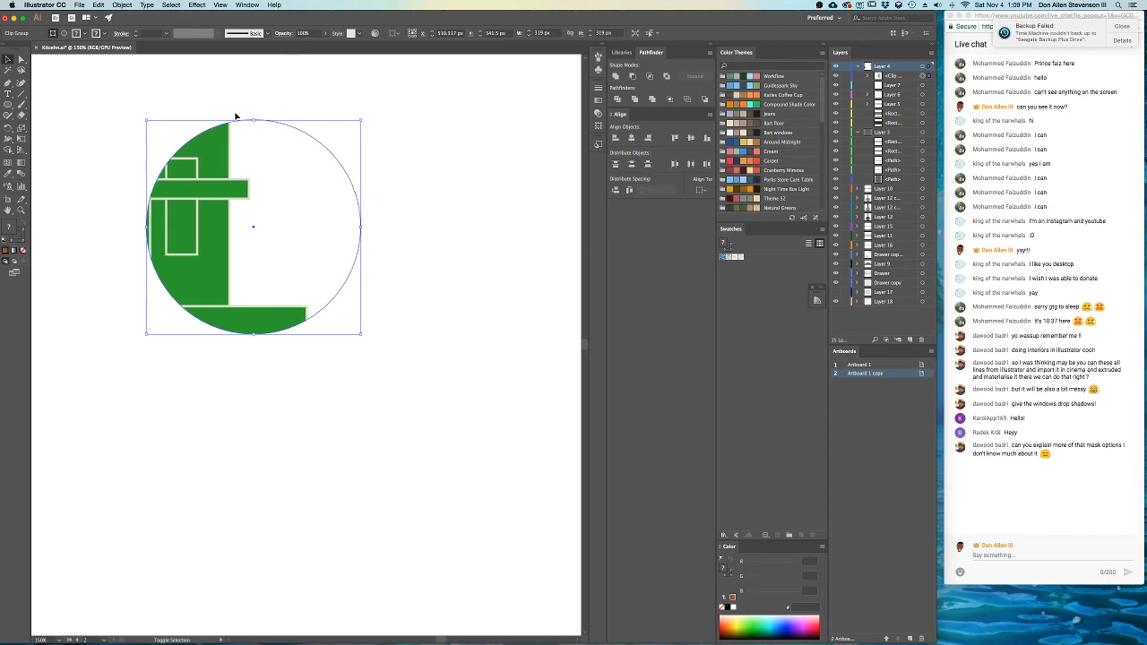
pyautogui.hotkey('shift', 'Right')
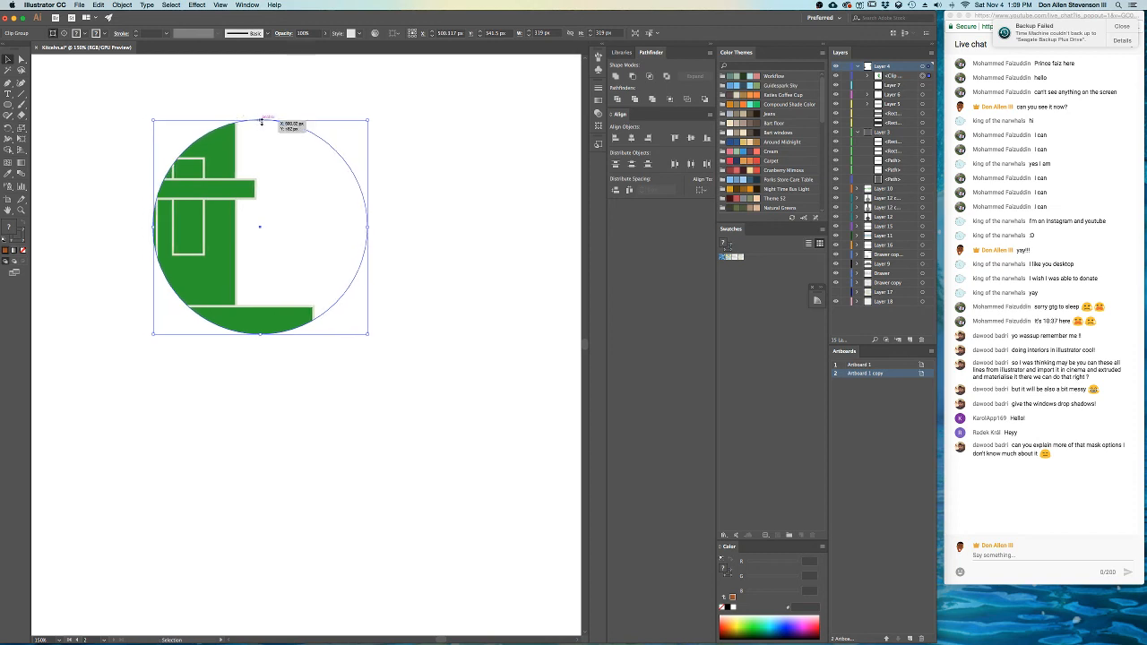
pyautogui.click(25, 58)
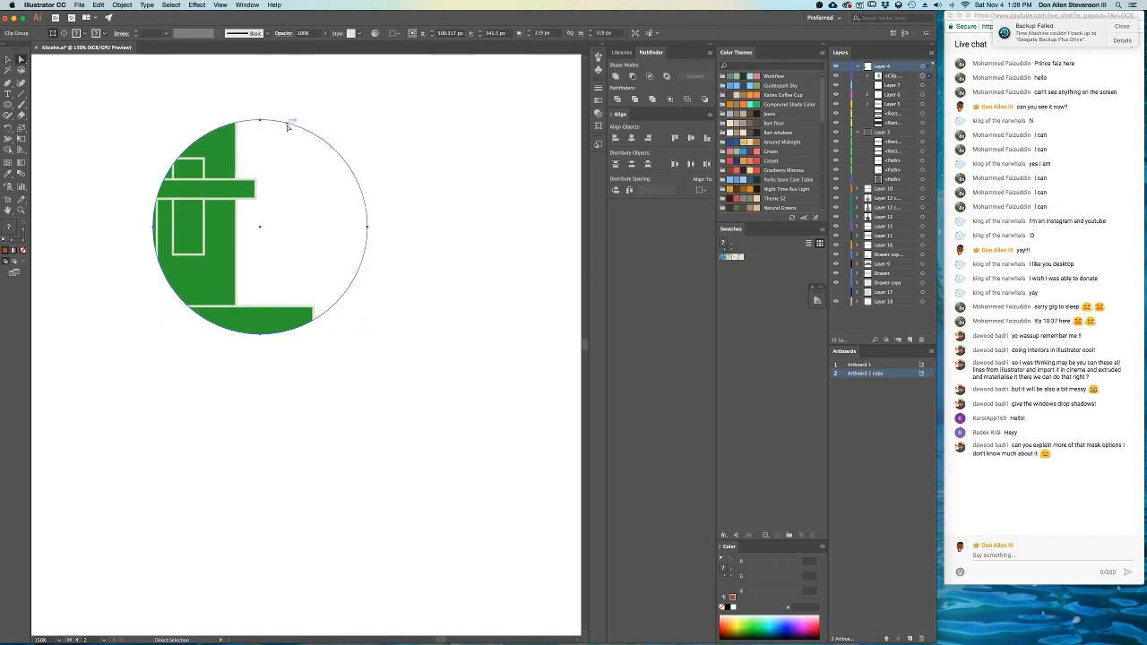
pyautogui.hotkey('shift', 'Left')
pyautogui.hotkey('shift', 'Down')
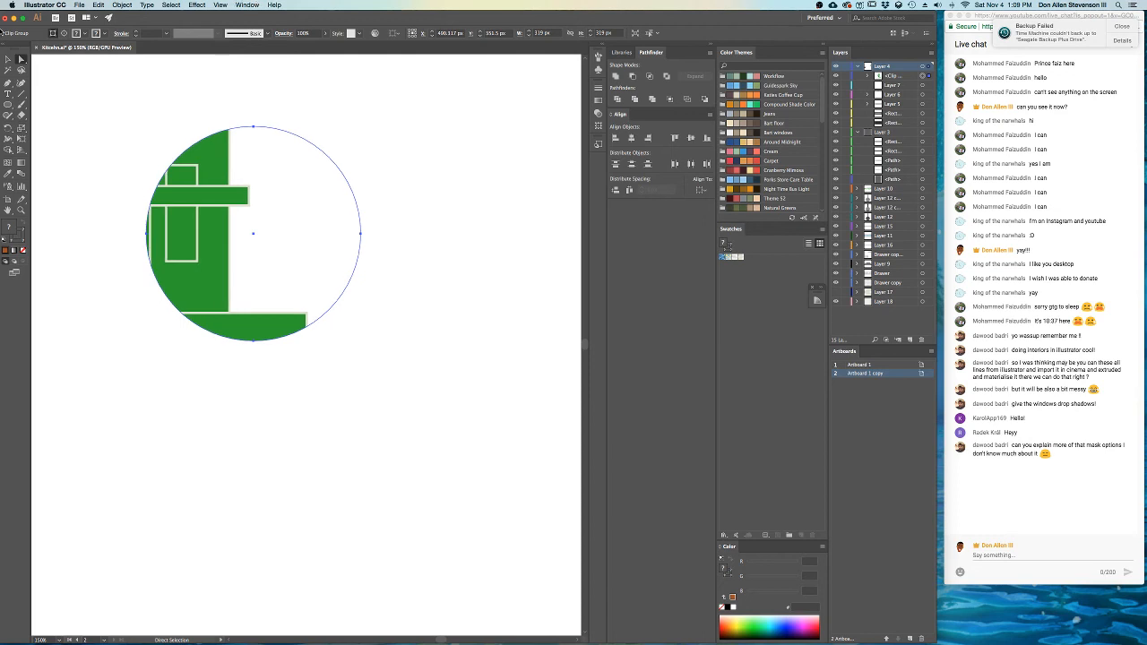
# - Isolate the clip group to look inside it, then leave isolation mode
pyautogui.click(9, 59)
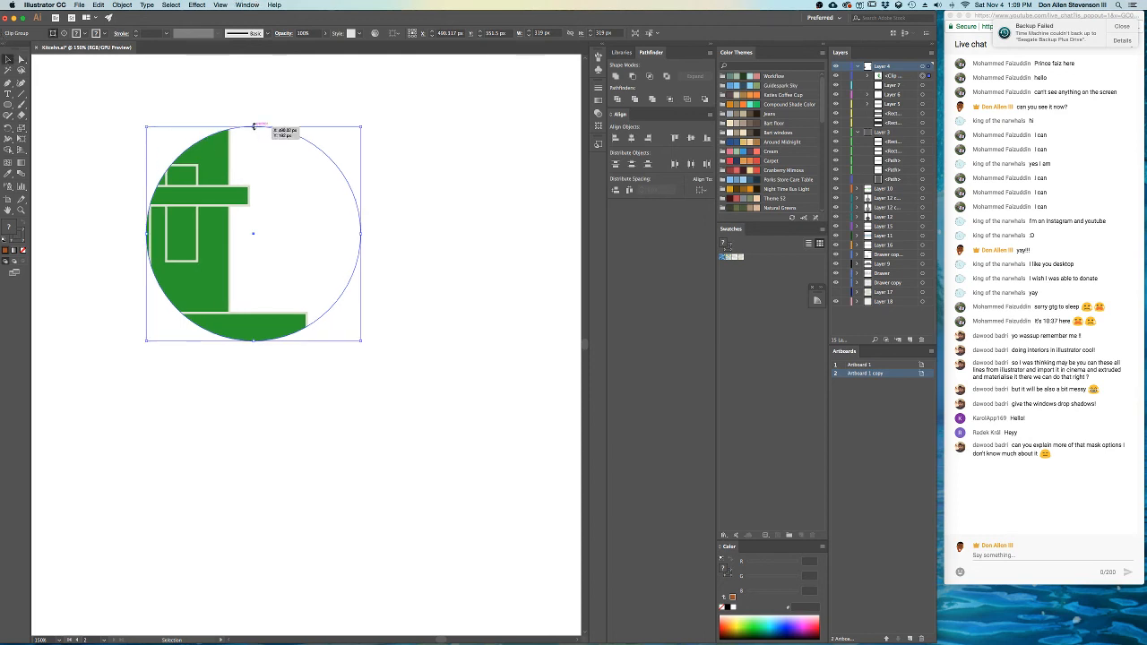
pyautogui.doubleClick(184, 233)
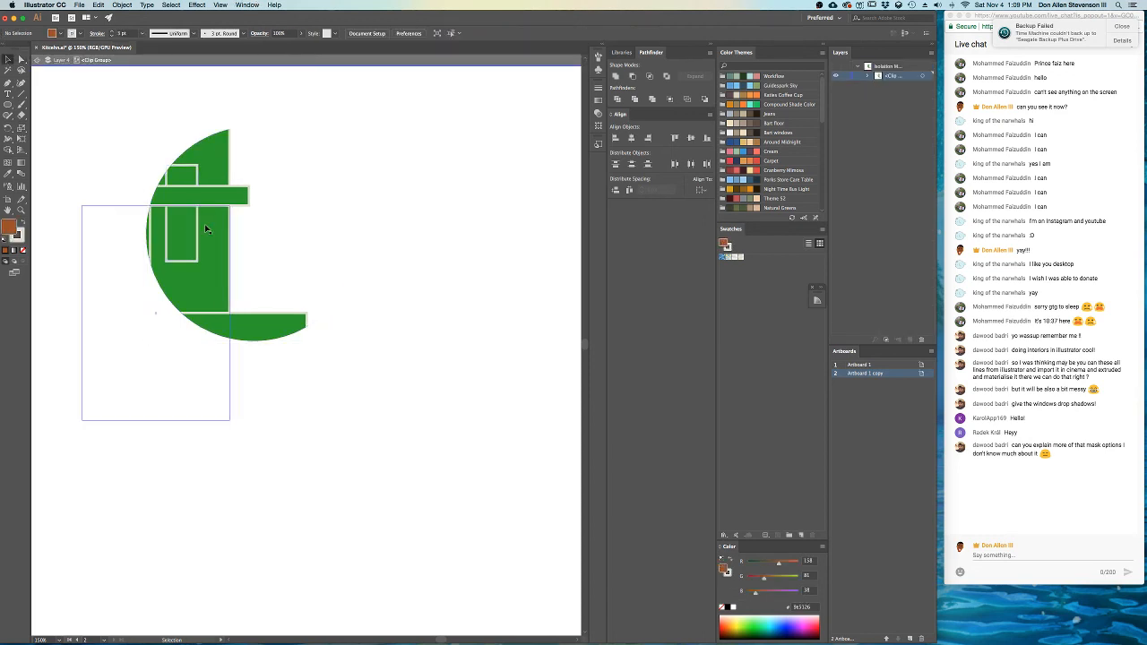
pyautogui.doubleClick(278, 215)
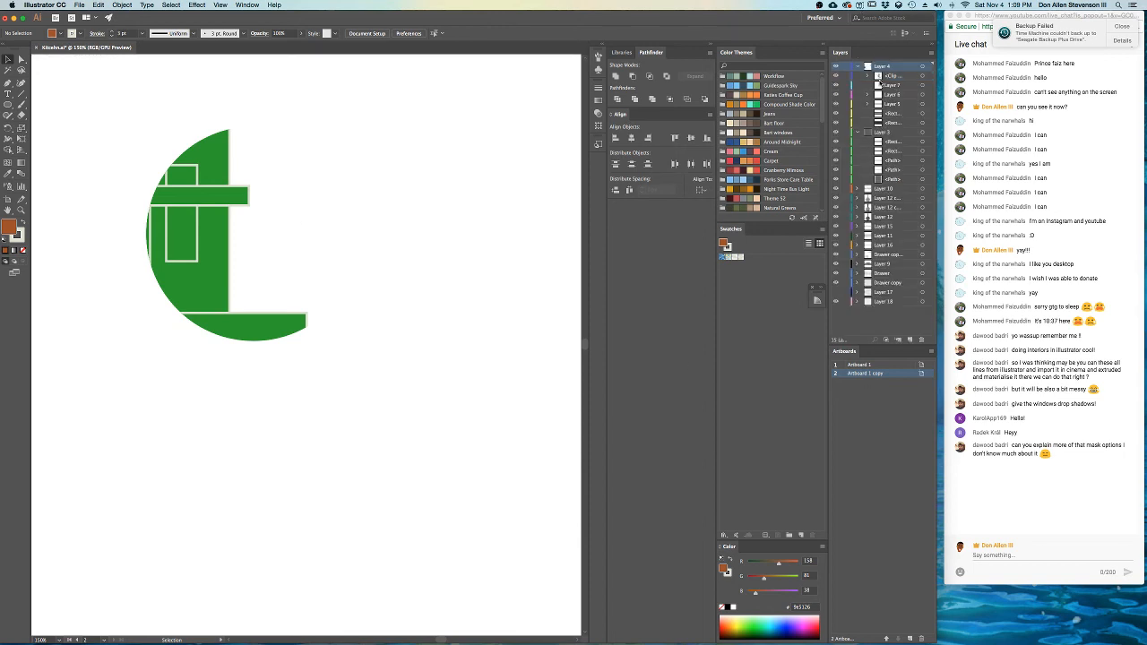
# - Select only the clipping circle inside the clip group and shift it around, ending about 140 px further left and 40 px higher
pyautogui.click(869, 76)
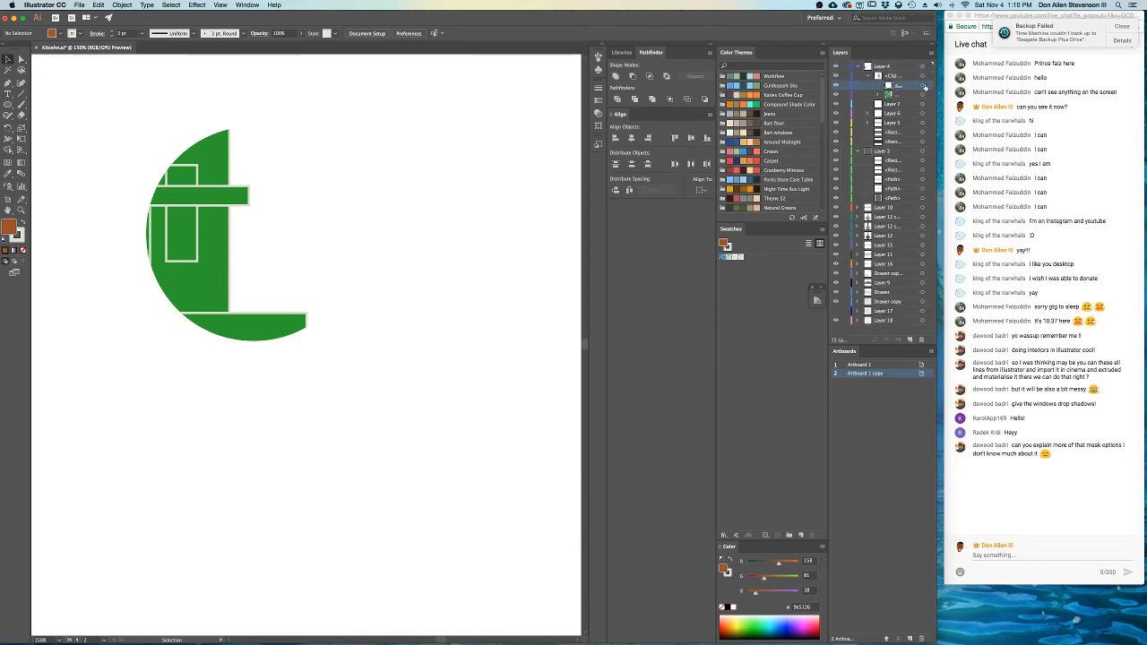
pyautogui.click(923, 86)
pyautogui.hotkey('shift', 'Left')
pyautogui.hotkey('shift', 'Left')
pyautogui.hotkey('shift', 'Left')
pyautogui.hotkey('shift', 'Left')
pyautogui.hotkey('shift', 'Down')
pyautogui.hotkey('shift', 'Left')
pyautogui.hotkey('shift', 'Left')
pyautogui.hotkey('shift', 'Down')
pyautogui.hotkey('shift', 'Left')
pyautogui.hotkey('shift', 'Up')
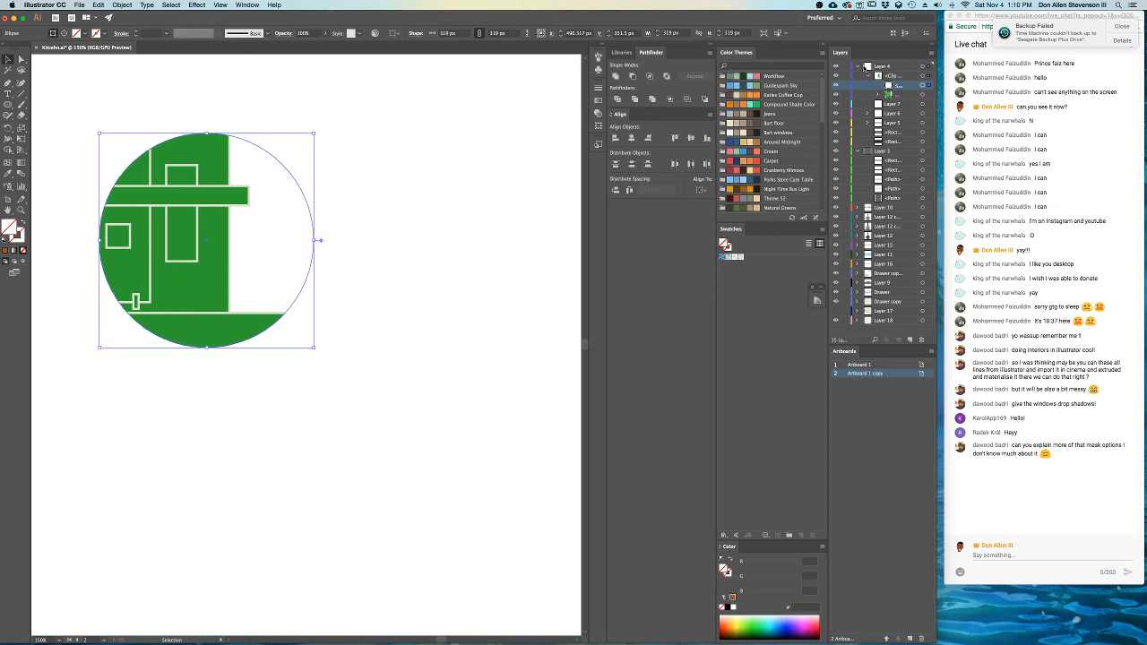
pyautogui.hotkey('shift', 'Up')
pyautogui.hotkey('shift', 'Left')
pyautogui.hotkey('shift', 'Left')
pyautogui.hotkey('shift', 'Left')
pyautogui.hotkey('shift', 'Left')
pyautogui.hotkey('shift', 'Left')
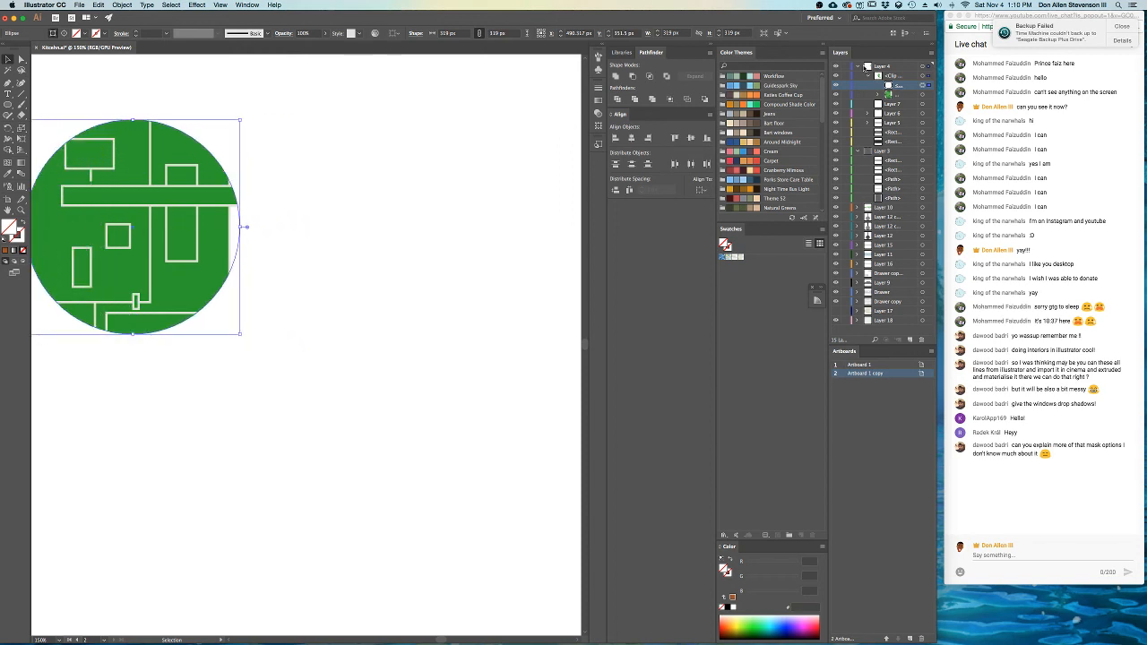
pyautogui.hotkey('shift', 'Right')
pyautogui.hotkey('shift', 'Down')
pyautogui.hotkey('shift', 'Down')
pyautogui.hotkey('shift', 'Left')
pyautogui.hotkey('shift', 'Right')
pyautogui.hotkey('shift', 'Right')
pyautogui.hotkey('shift', 'Up')
pyautogui.hotkey('shift', 'Left')
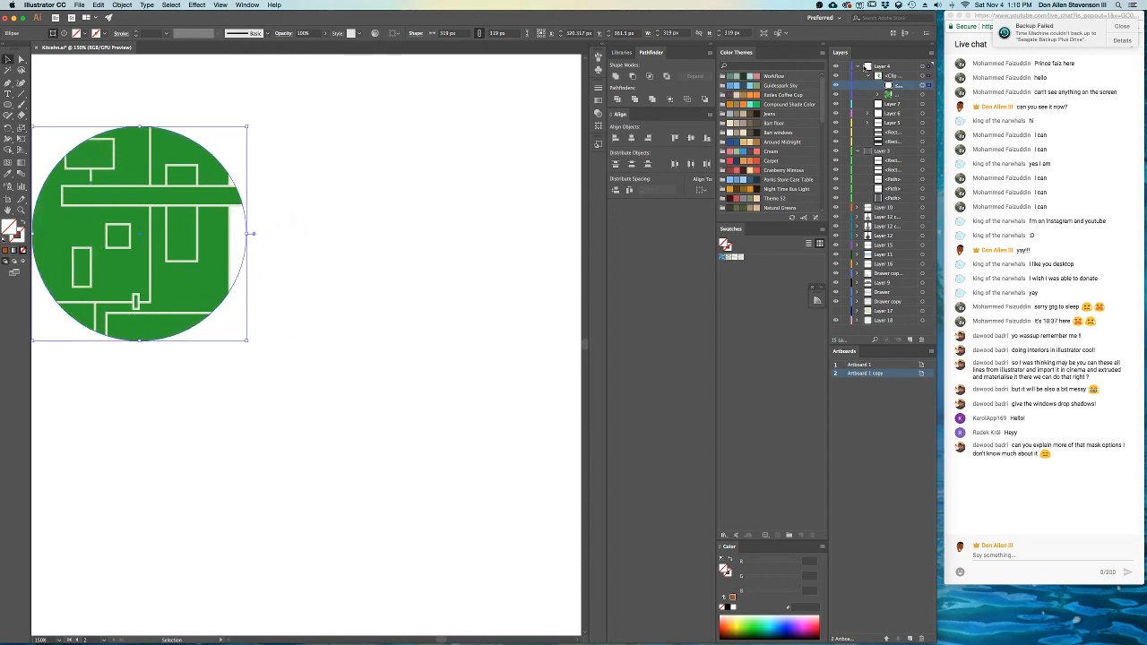
pyautogui.hotkey('shift', 'Right')
pyautogui.hotkey('shift', 'Up')
pyautogui.hotkey('shift', 'Left')
pyautogui.hotkey('shift', 'Left')
pyautogui.hotkey('shift', 'Down')
pyautogui.hotkey('shift', 'Right')
pyautogui.hotkey('shift', 'Up')
pyautogui.hotkey('shift', 'Right')
pyautogui.hotkey('shift', 'Right')
pyautogui.hotkey('shift', 'Right')
pyautogui.hotkey('shift', 'Right')
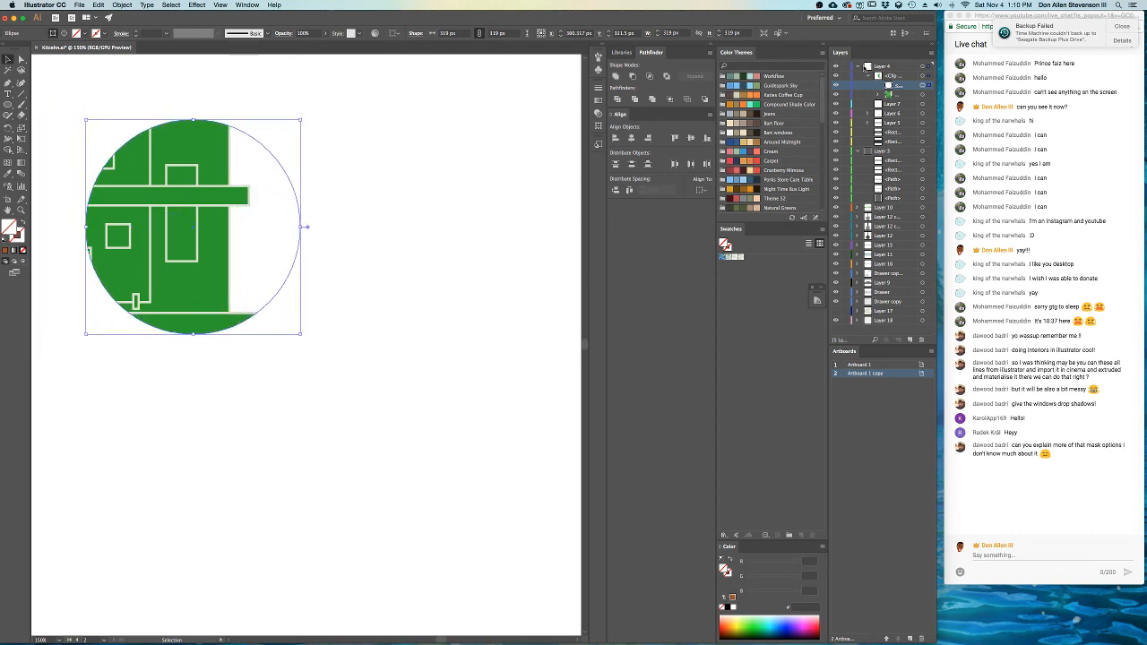
pyautogui.hotkey('shift', 'Right')
pyautogui.hotkey('shift', 'Down')
pyautogui.hotkey('shift', 'Left')
pyautogui.hotkey('shift', 'Right')
pyautogui.hotkey('shift', 'Down')
pyautogui.hotkey('shift', 'Left')
pyautogui.hotkey('shift', 'Left')
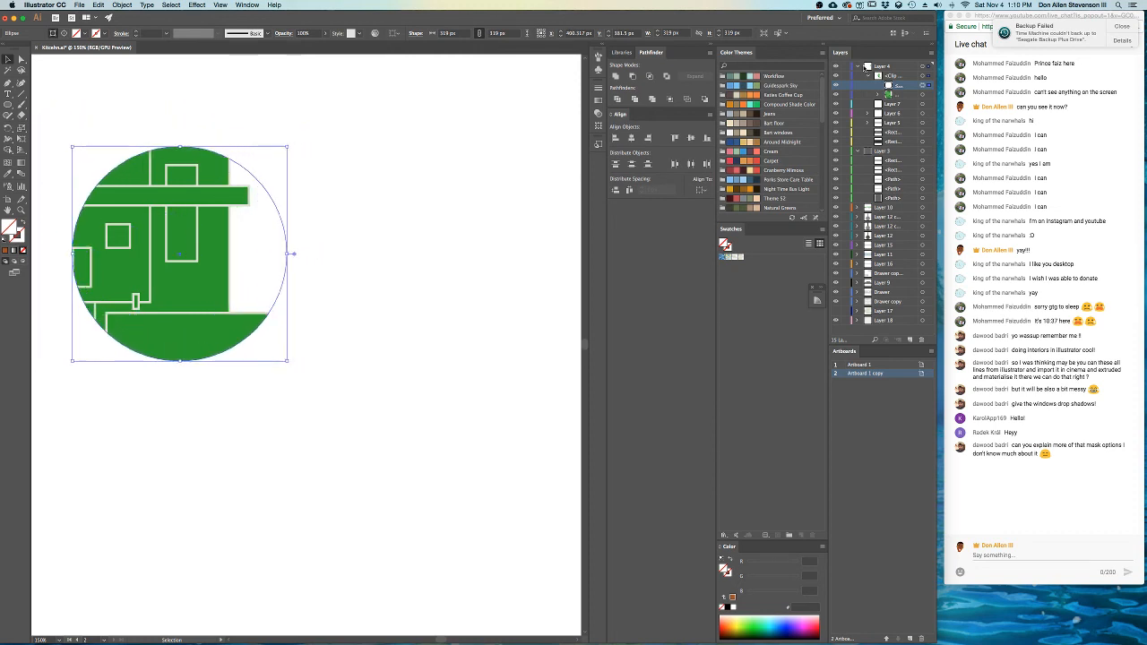
pyautogui.hotkey('shift', 'Left')
pyautogui.hotkey('shift', 'Left')
pyautogui.hotkey('shift', 'Left')
pyautogui.hotkey('shift', 'Up')
pyautogui.hotkey('shift', 'Up')
pyautogui.hotkey('shift', 'Up')
pyautogui.hotkey('shift', 'Up')
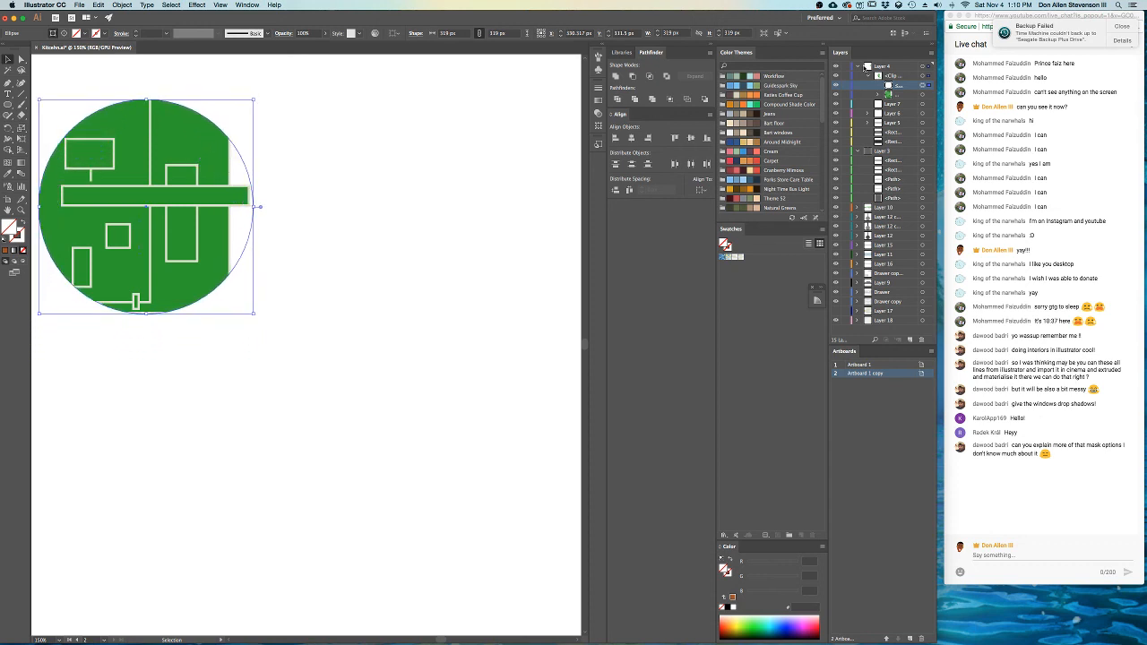
pyautogui.hotkey('shift', 'Right')
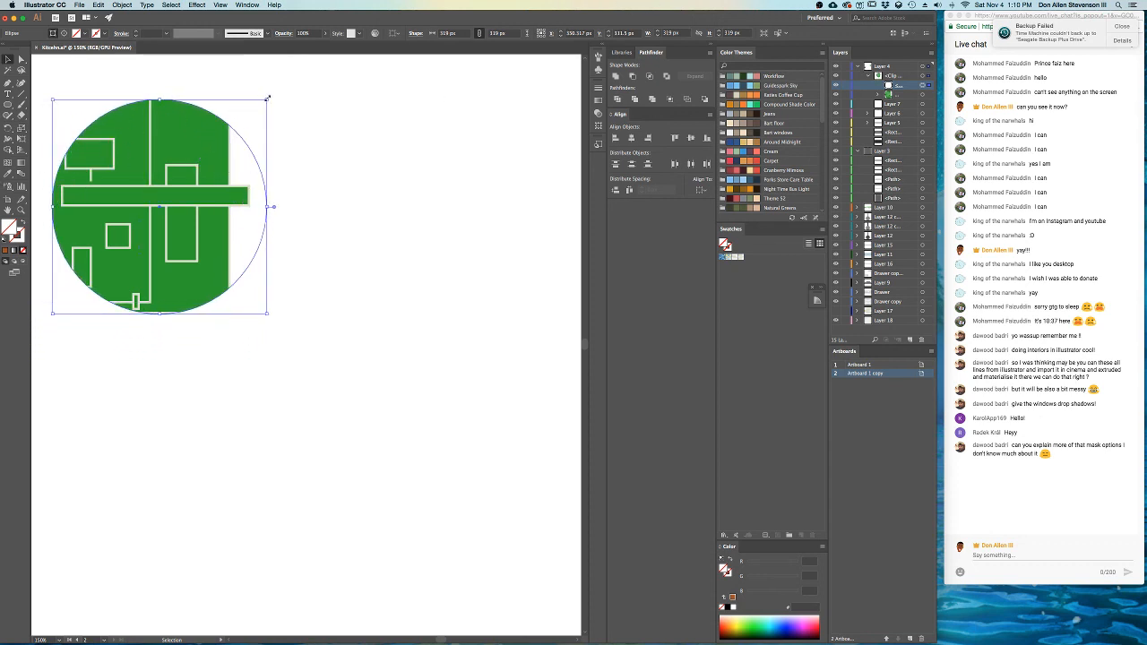
# - Scale the clipping circle down to about 240 px across and move it around over different parts of the green shapes
pyautogui.moveTo(267, 99); pyautogui.dragTo(229, 154)
pyautogui.hotkey('shift', 'Right')
pyautogui.hotkey('shift', 'Right')
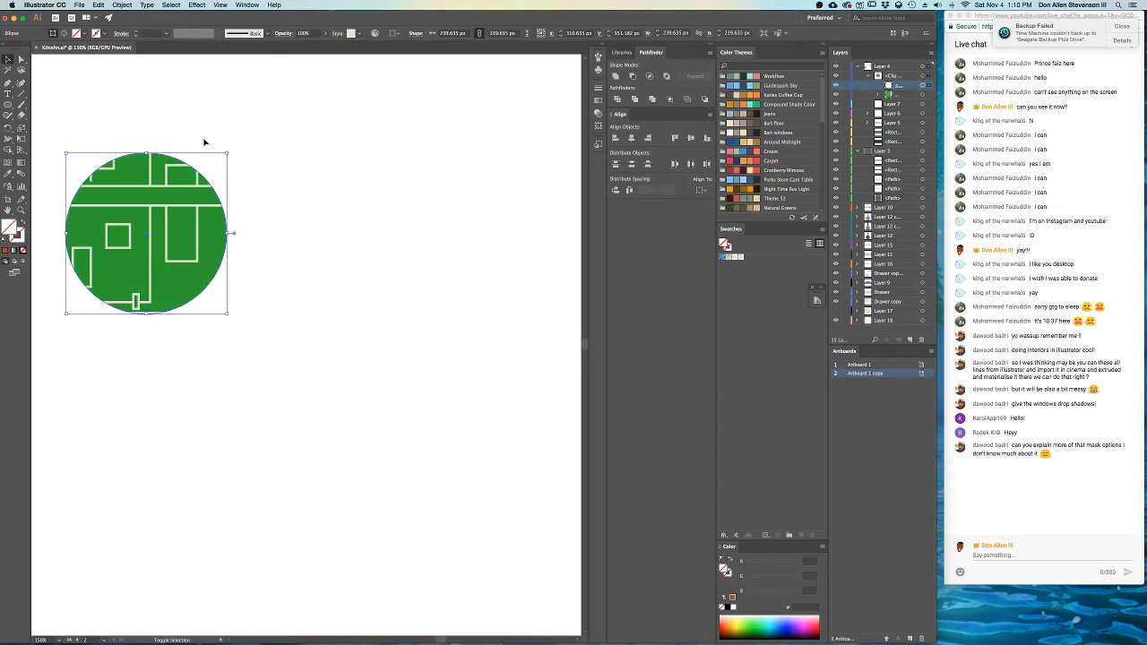
pyautogui.hotkey('shift', 'Up')
pyautogui.hotkey('shift', 'Up')
pyautogui.hotkey('shift', 'Right')
pyautogui.hotkey('shift', 'Right')
pyautogui.hotkey('shift', 'Right')
pyautogui.hotkey('shift', 'Right')
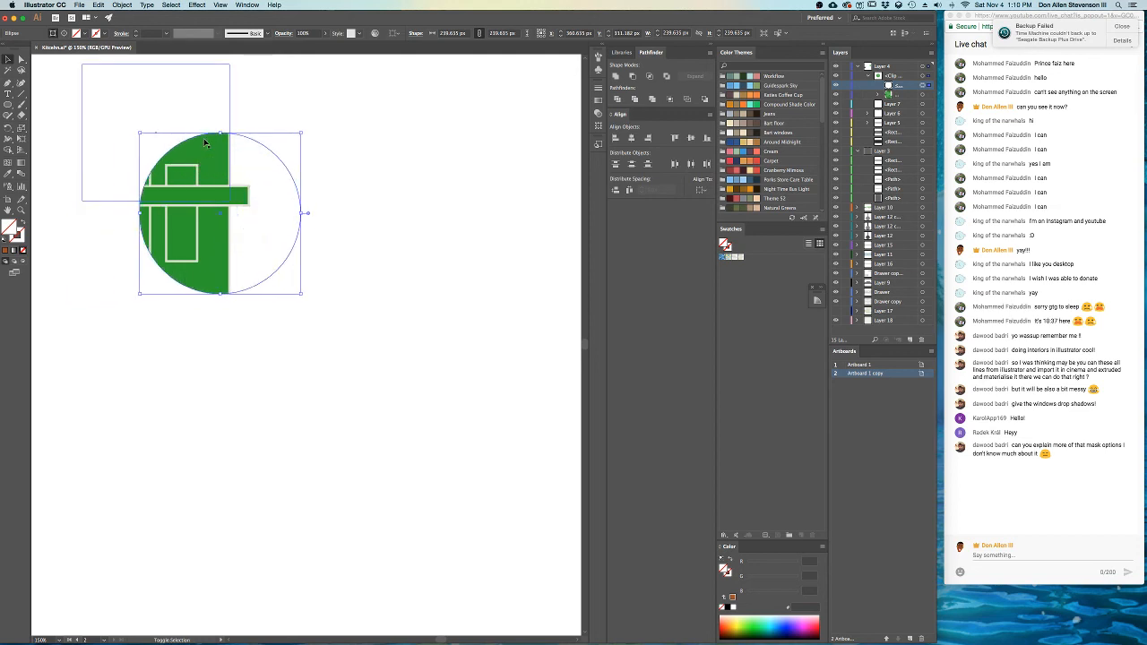
pyautogui.hotkey('shift', 'Down')
pyautogui.hotkey('shift', 'Down')
pyautogui.hotkey('shift', 'Down')
pyautogui.hotkey('shift', 'Down')
pyautogui.hotkey('shift', 'Down')
pyautogui.press('Down')
pyautogui.press('Down')
pyautogui.press('Down')
pyautogui.press('Down')
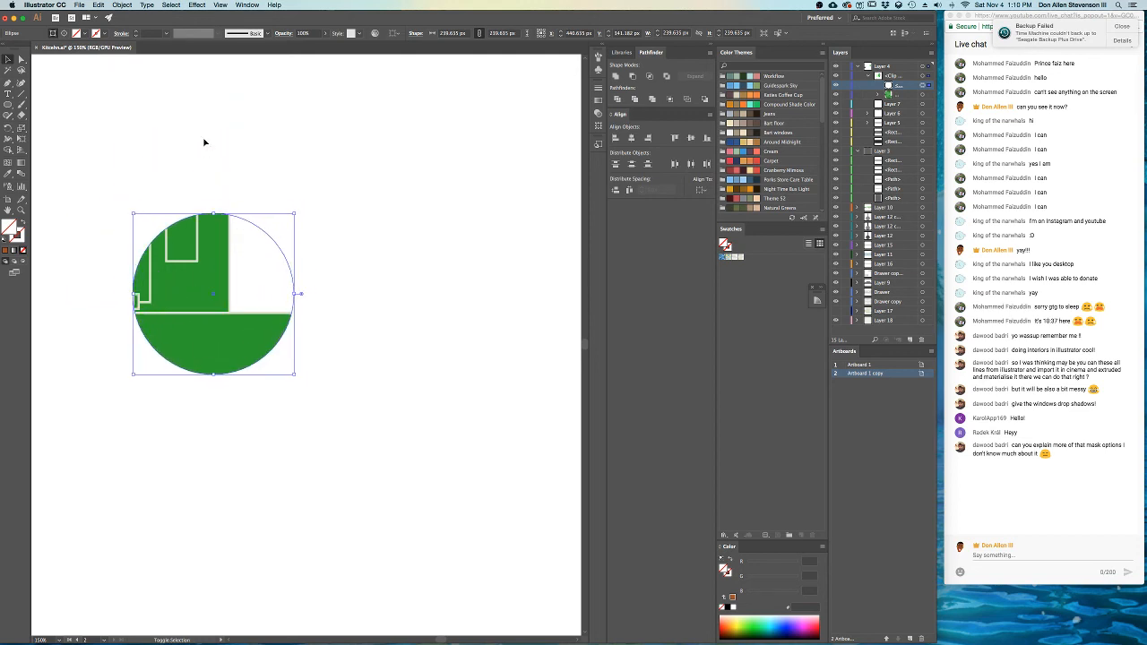
pyautogui.hotkey('shift', 'Left')
pyautogui.hotkey('shift', 'Left')
pyautogui.hotkey('shift', 'Left')
pyautogui.hotkey('shift', 'Left')
pyautogui.hotkey('shift', 'Left')
pyautogui.hotkey('shift', 'Left')
pyautogui.hotkey('shift', 'Up')
pyautogui.hotkey('shift', 'Up')
pyautogui.hotkey('shift', 'Up')
pyautogui.hotkey('shift', 'Up')
pyautogui.hotkey('shift', 'Up')
pyautogui.hotkey('shift', 'Up')
pyautogui.hotkey('shift', 'Up')
pyautogui.hotkey('shift', 'Up')
pyautogui.hotkey('shift', 'Up')
pyautogui.hotkey('shift', 'Up')
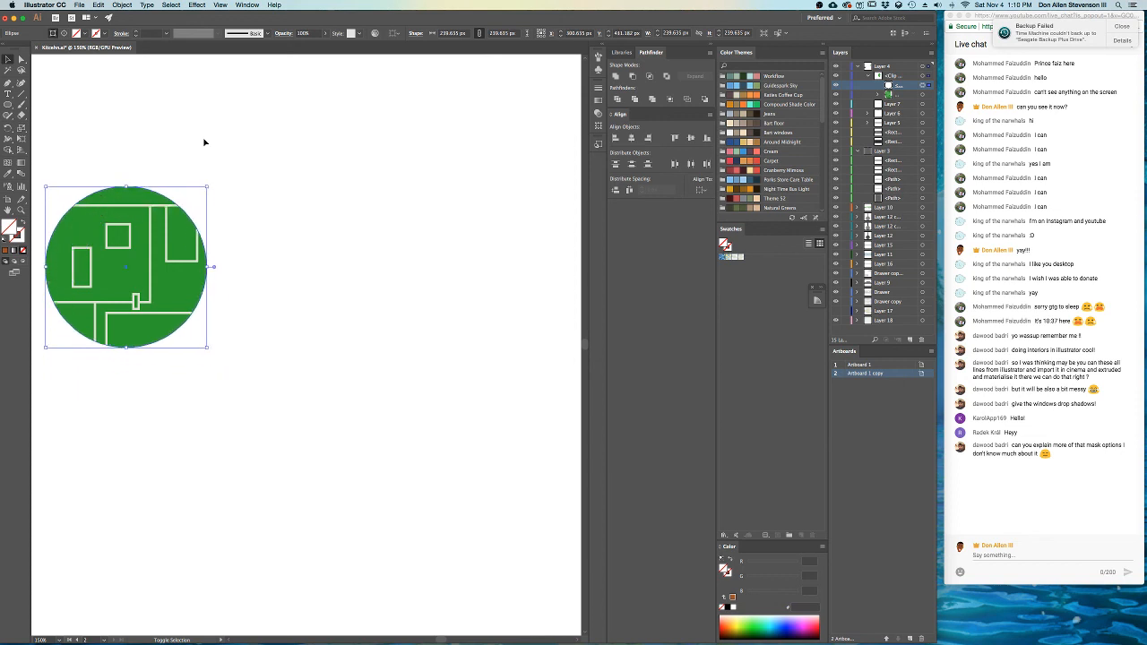
pyautogui.hotkey('shift', 'Up')
pyautogui.hotkey('shift', 'Right')
pyautogui.hotkey('shift', 'Right')
pyautogui.hotkey('shift', 'Left')
pyautogui.hotkey('shift', 'Left')
pyautogui.hotkey('shift', 'Left')
pyautogui.hotkey('shift', 'Left')
pyautogui.hotkey('shift', 'Left')
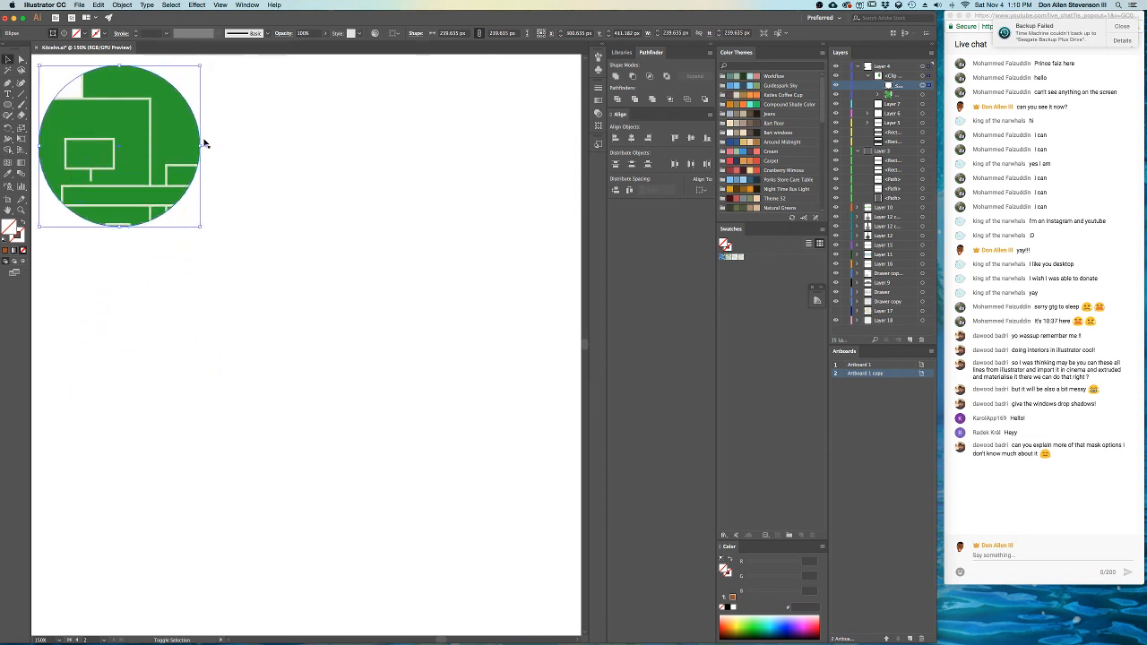
pyautogui.hotkey('shift', 'Down')
pyautogui.hotkey('shift', 'Down')
pyautogui.hotkey('shift', 'Down')
pyautogui.hotkey('shift', 'Right')
pyautogui.hotkey('shift', 'Down')
pyautogui.hotkey('shift', 'Down')
pyautogui.hotkey('shift', 'Down')
pyautogui.hotkey('shift', 'Right')
pyautogui.hotkey('shift', 'Right')
pyautogui.hotkey('shift', 'Right')
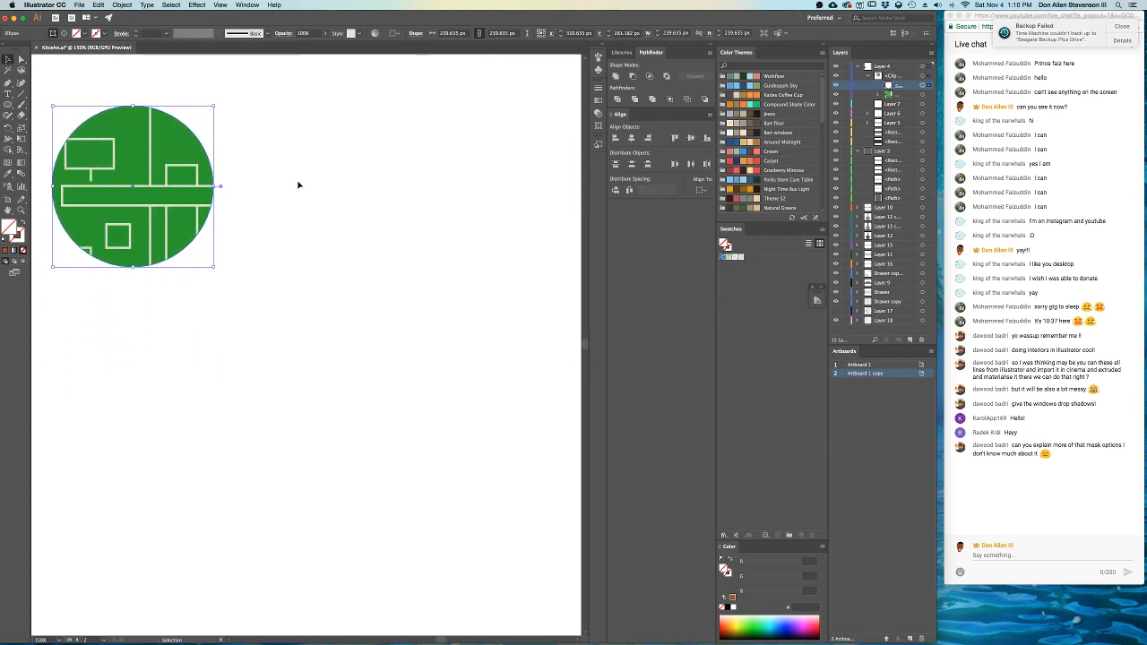
# - Move the whole clip group away from the artboard's left edge, towards the middle of its upper half
pyautogui.click(313, 170)
pyautogui.moveTo(155, 154); pyautogui.dragTo(382, 163)
pyautogui.moveTo(368, 215); pyautogui.dragTo(268, 303)
pyautogui.scroll(-2, 309, 282)
pyautogui.scroll(4, 308, 281)
pyautogui.scroll(-3, 309, 283)
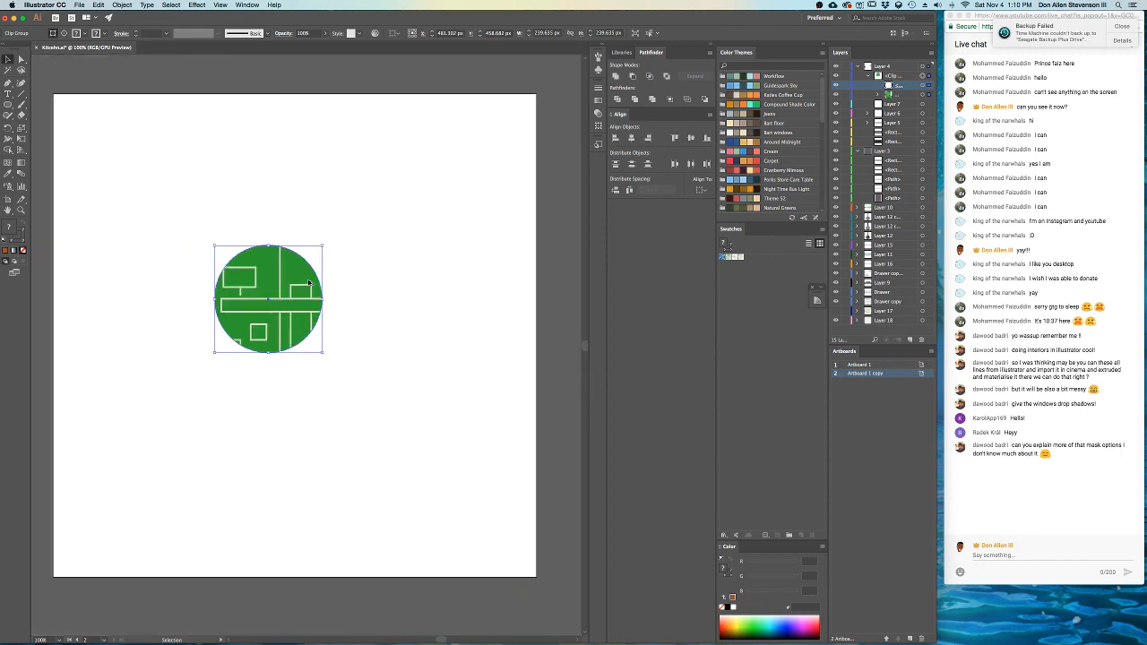
pyautogui.hscroll(-3, 388, 289)
pyautogui.scroll(-2, 388, 288)
pyautogui.hscroll(-2, 355, 290)
pyautogui.scroll(1, 353, 290)
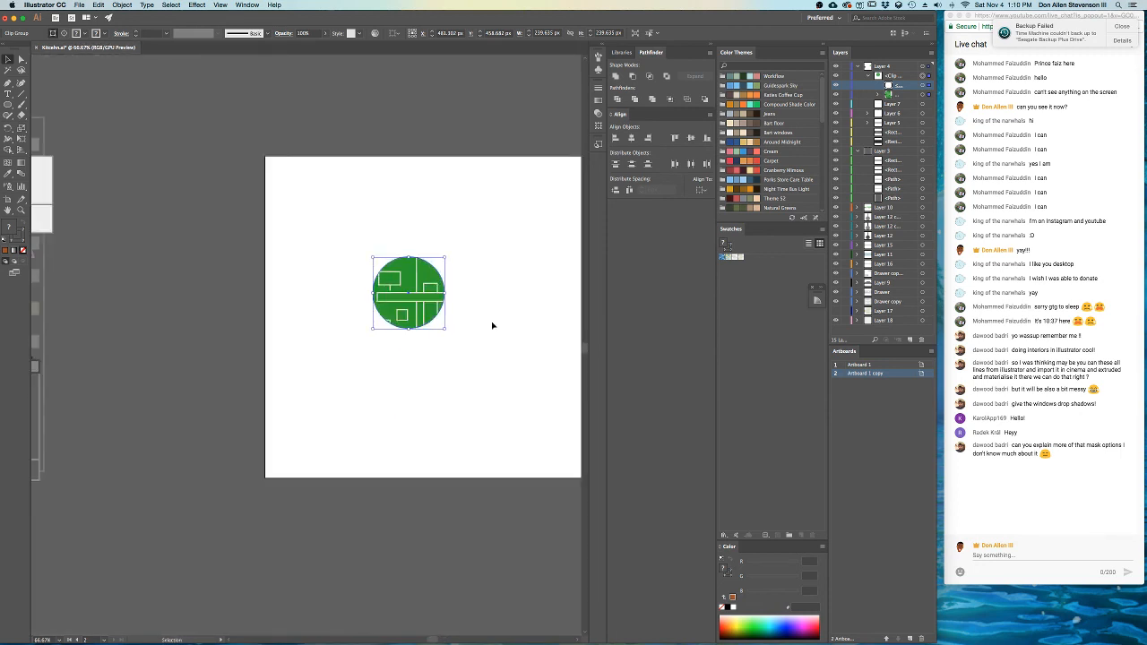
# - Delete the clipped green circle from the second artboard
pyautogui.hscroll(2, 425, 310)
pyautogui.scroll(1, 425, 289)
pyautogui.click(296, 164)
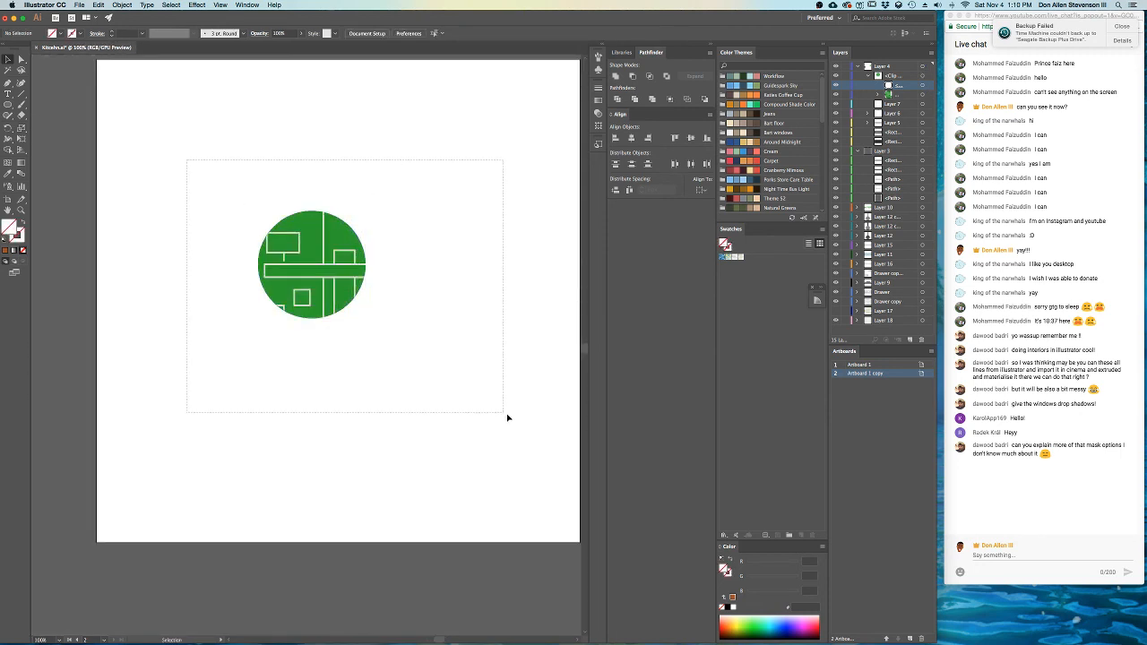
pyautogui.moveTo(507, 417); pyautogui.dragTo(513, 424)
pyautogui.press('Delete')
pyautogui.scroll(-1, 397, 328)
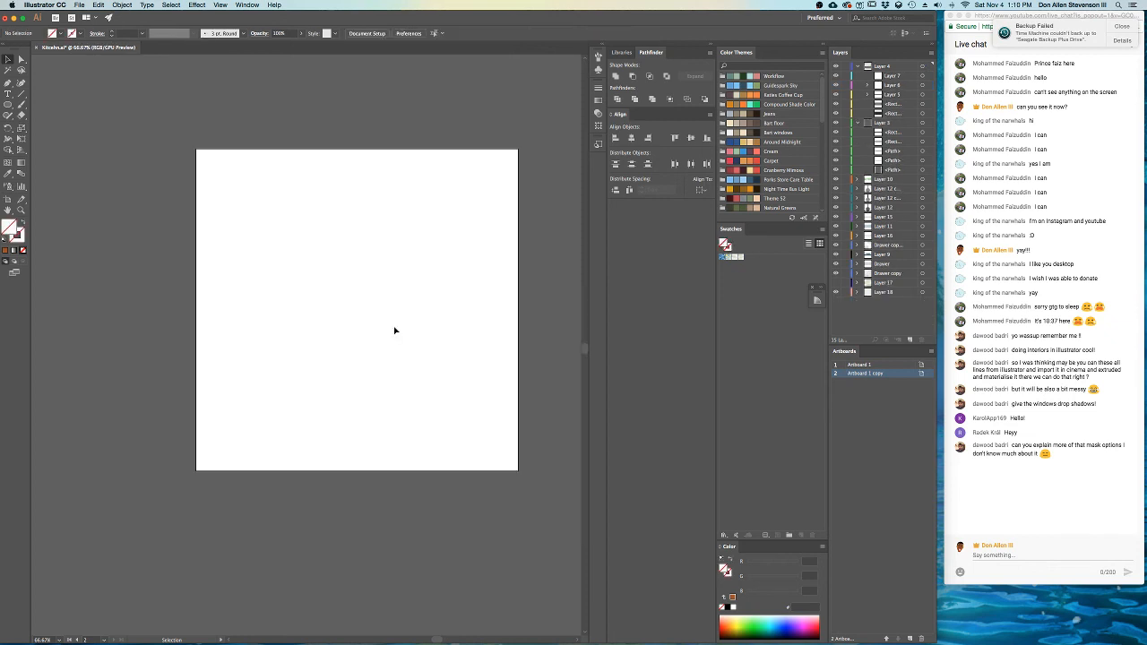
# - Delete the empty second artboard, Artboard 1 copy
pyautogui.scroll(1, 175, 298)
pyautogui.moveTo(146, 239); pyautogui.dragTo(110, 252)
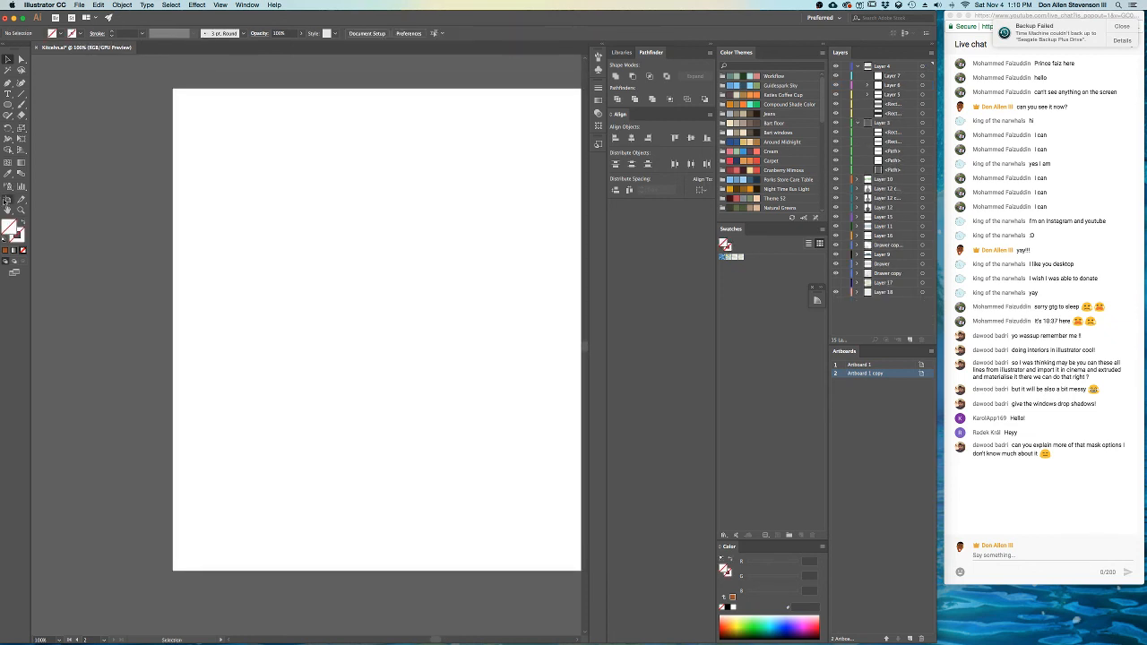
pyautogui.click(8, 200)
pyautogui.moveTo(380, 206); pyautogui.dragTo(216, 251)
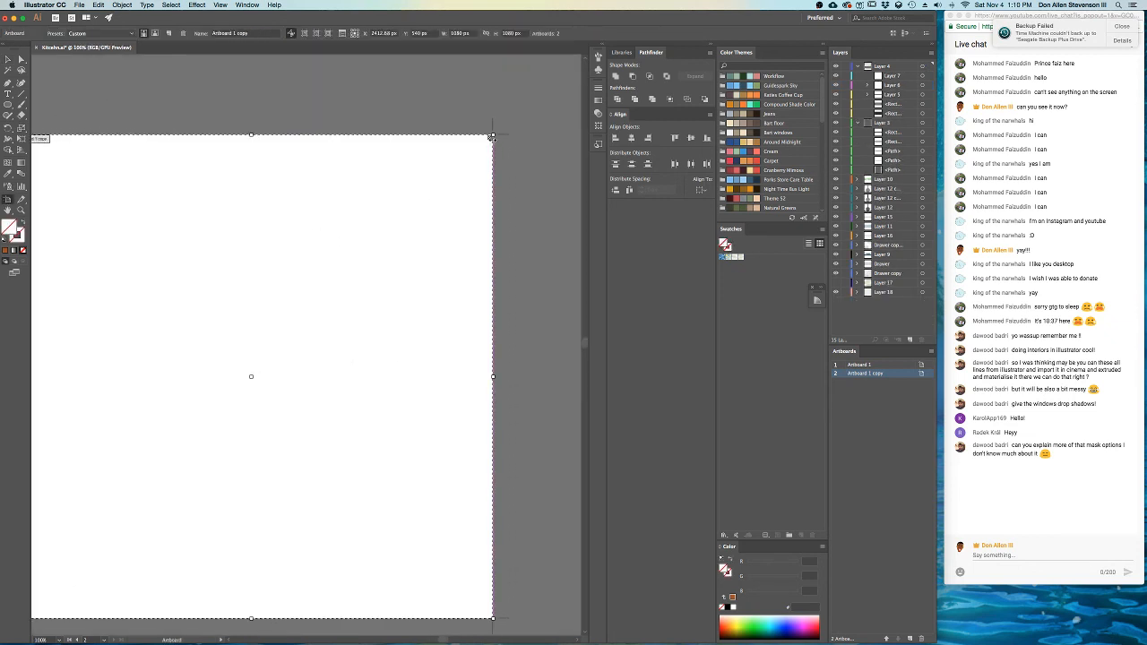
pyautogui.press('Delete')
# - Return to the kitchen illustration on Artboard 1, leave artboard editing for the Direct Selection tool, and look over the scene
pyautogui.scroll(-2, 410, 199)
pyautogui.moveTo(208, 263); pyautogui.dragTo(575, 282)
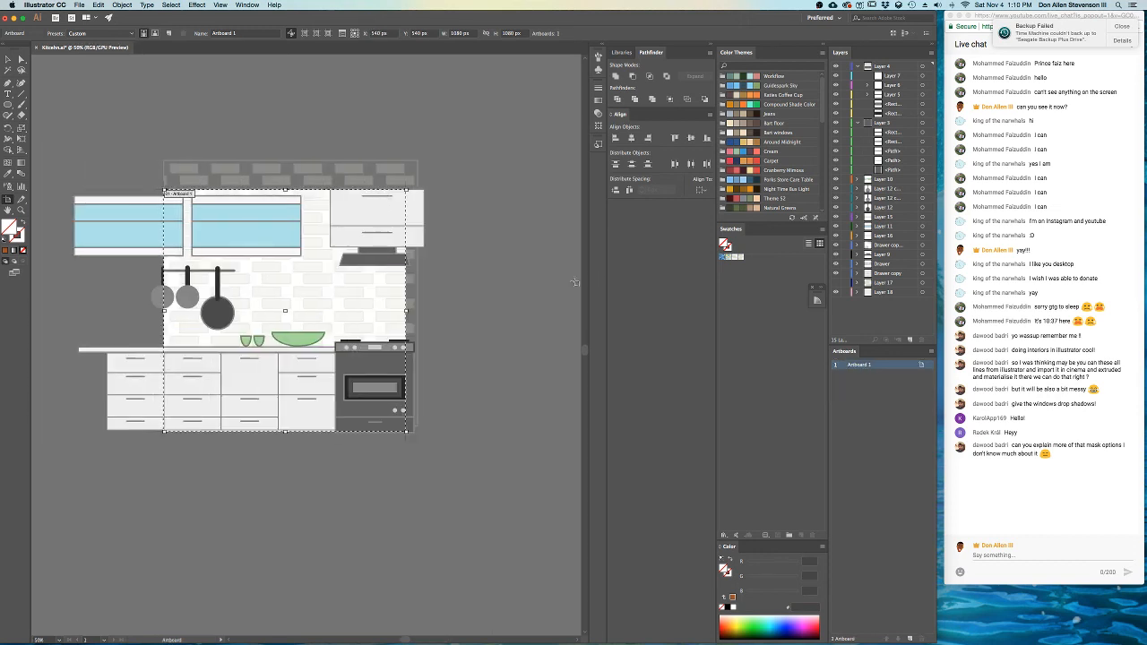
pyautogui.scroll(1, 289, 287)
pyautogui.moveTo(296, 270); pyautogui.dragTo(347, 273)
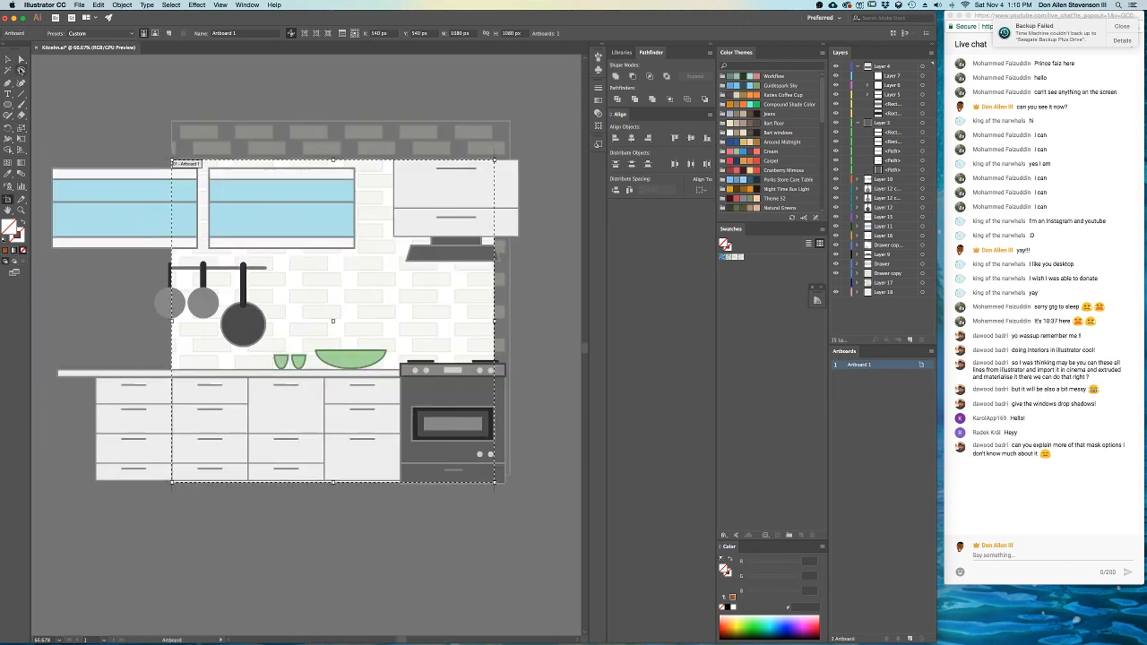
pyautogui.click(22, 60)
pyautogui.scroll(1, 346, 135)
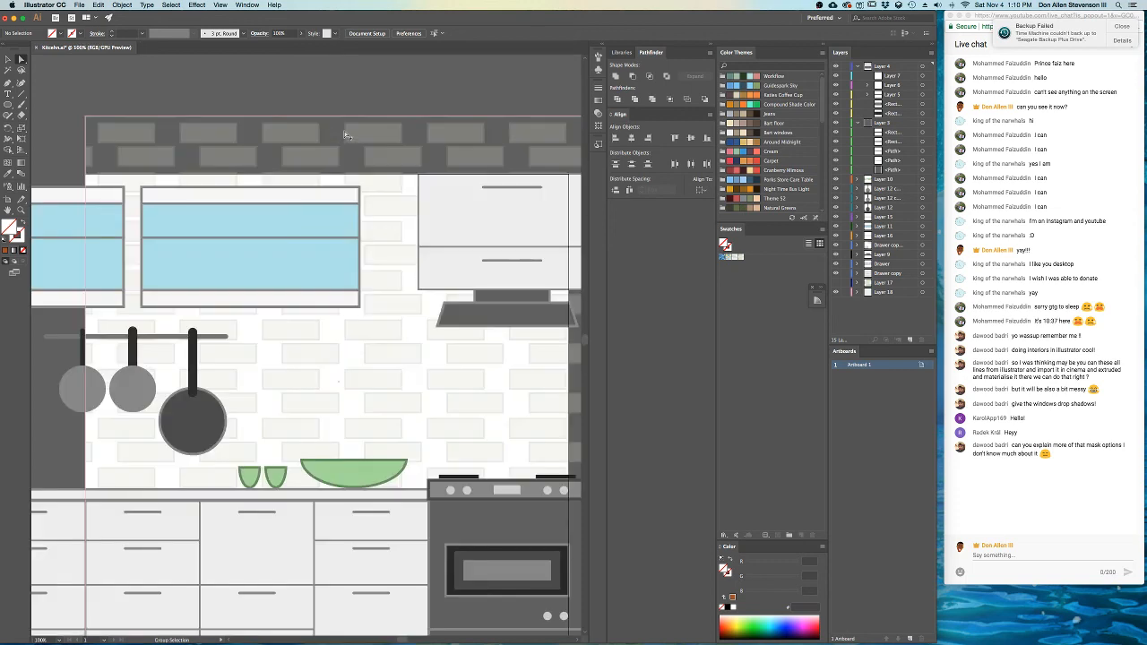
pyautogui.scroll(-1, 399, 179)
pyautogui.press('alt')
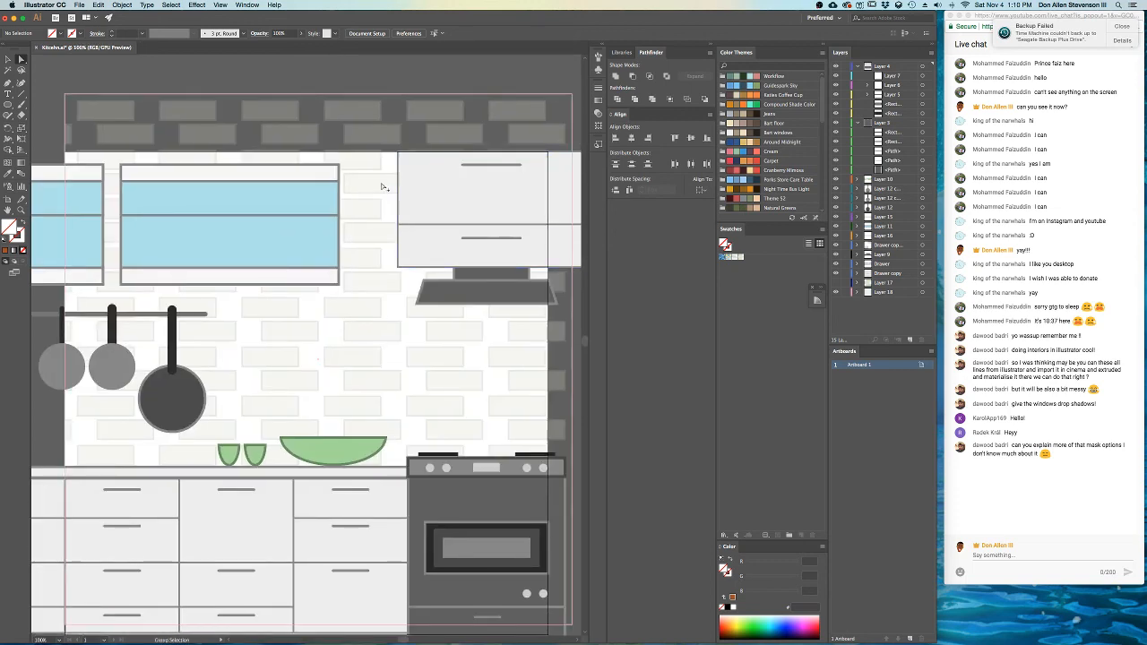
pyautogui.scroll(-1, 375, 235)
pyautogui.scroll(-1, 376, 278)
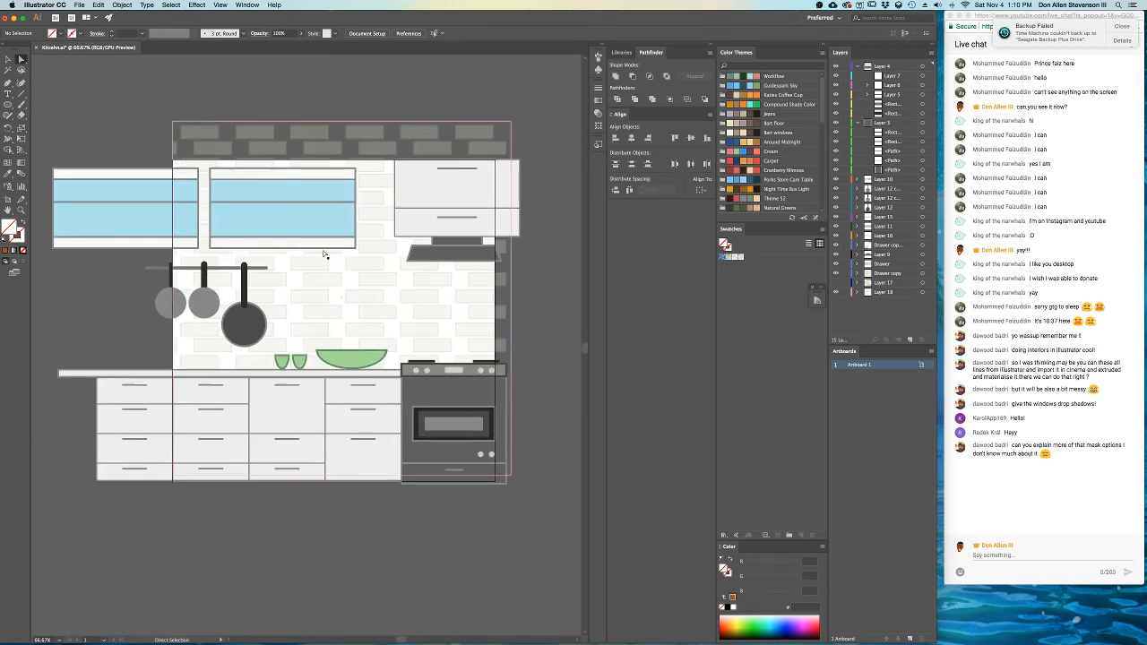
pyautogui.scroll(1, 337, 270)
pyautogui.moveTo(450, 316); pyautogui.dragTo(422, 317)
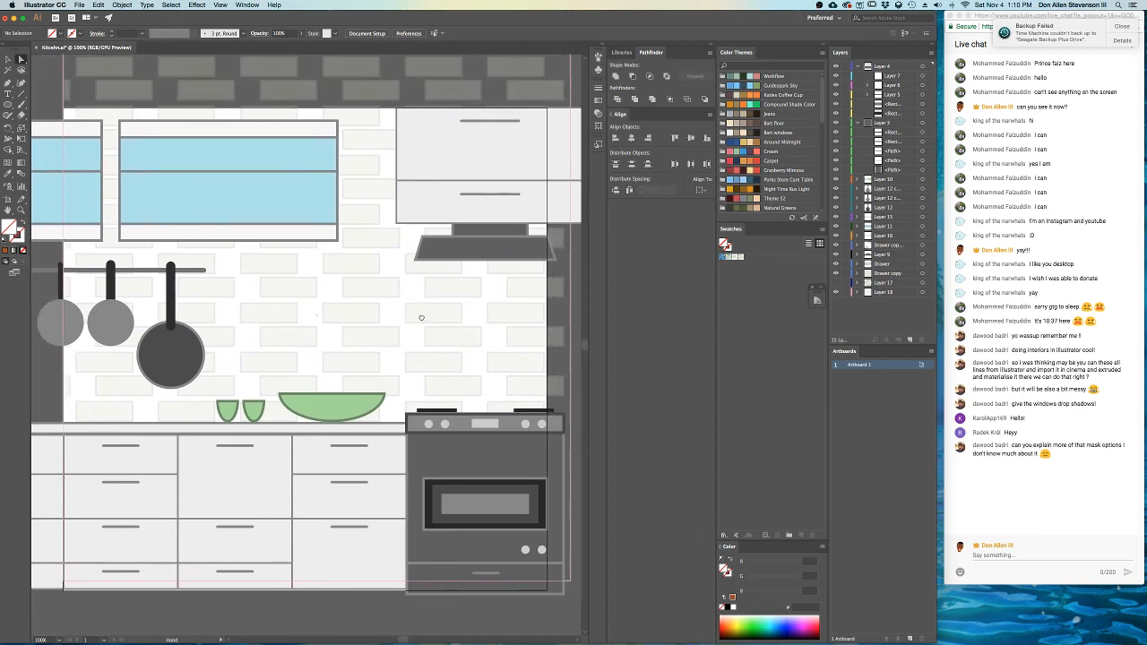
# - Select the leftmost green cup within its group, then select the outer rectangle of the blue-glass wall cabinet above the pans
pyautogui.click(234, 412)
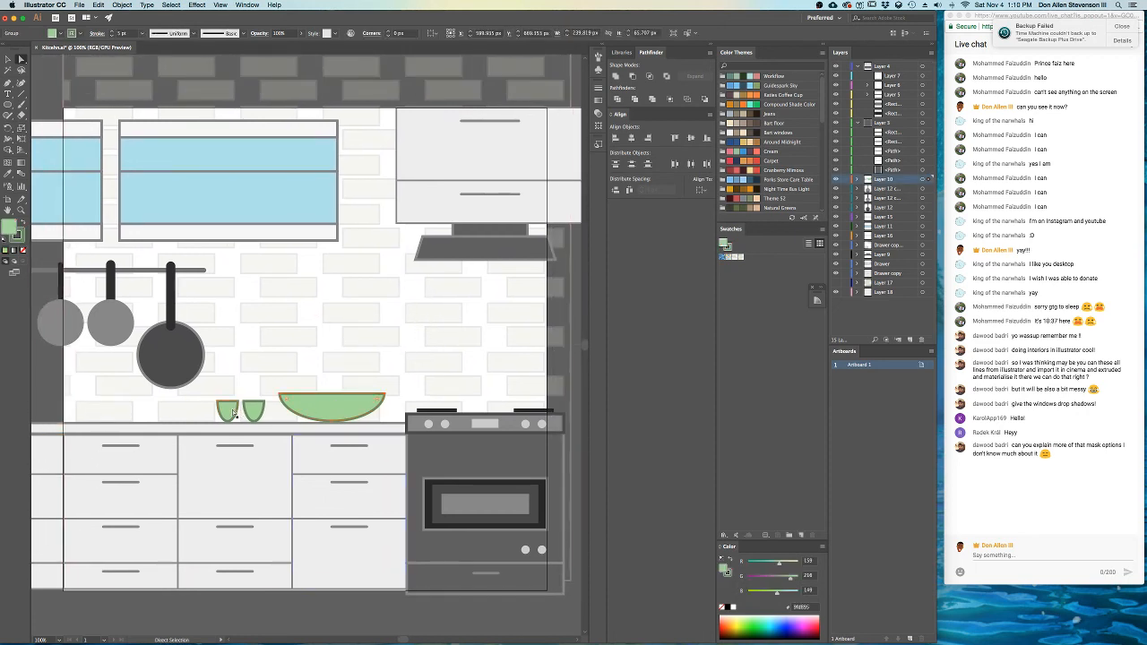
pyautogui.click(234, 411)
pyautogui.scroll(-1, 305, 358)
pyautogui.scroll(1, 305, 360)
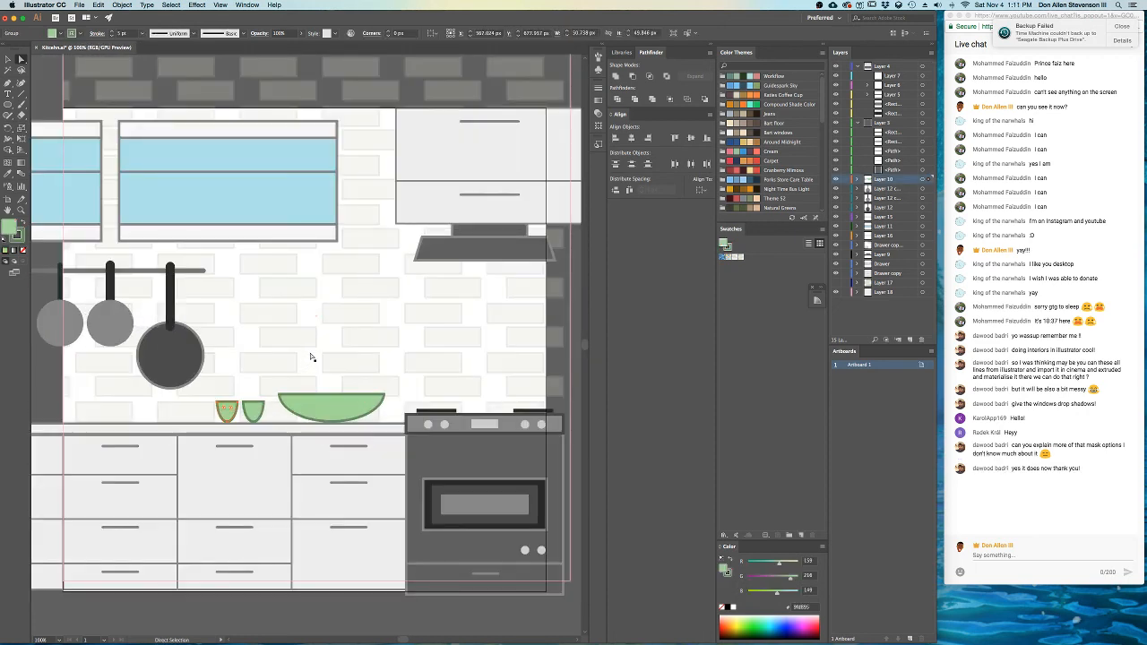
pyautogui.click(281, 227)
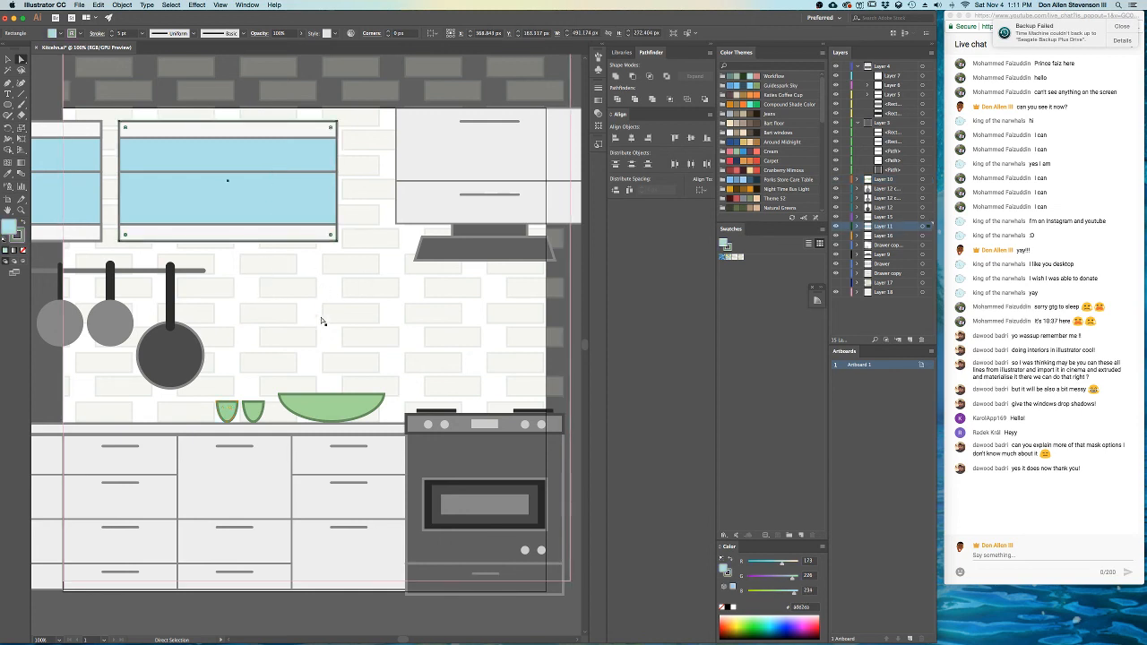
pyautogui.press('space')
pyautogui.moveTo(492, 363)
pyautogui.mouseDown()
pyautogui.moveTo(397, 422)
pyautogui.moveTo(520, 359)
pyautogui.moveTo(509, 361)
pyautogui.mouseUp()
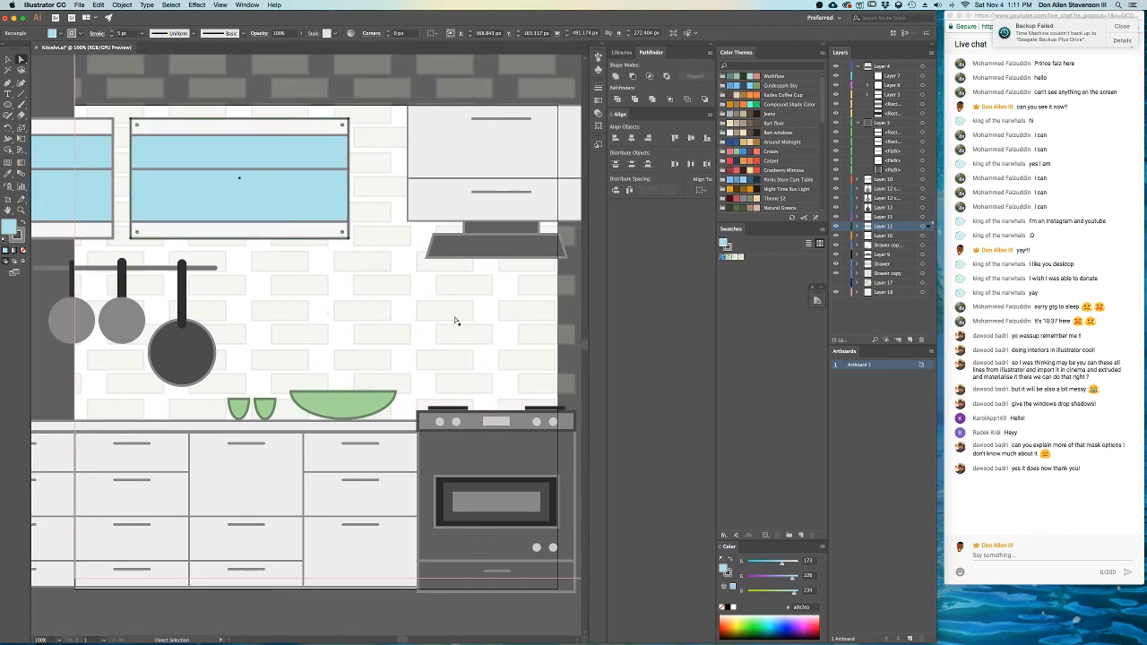
pyautogui.keyDown('alt'); pyautogui.scroll(-1, 454, 320); pyautogui.keyUp('alt')
pyautogui.keyDown('alt'); pyautogui.scroll(1, 419, 322); pyautogui.keyUp('alt')
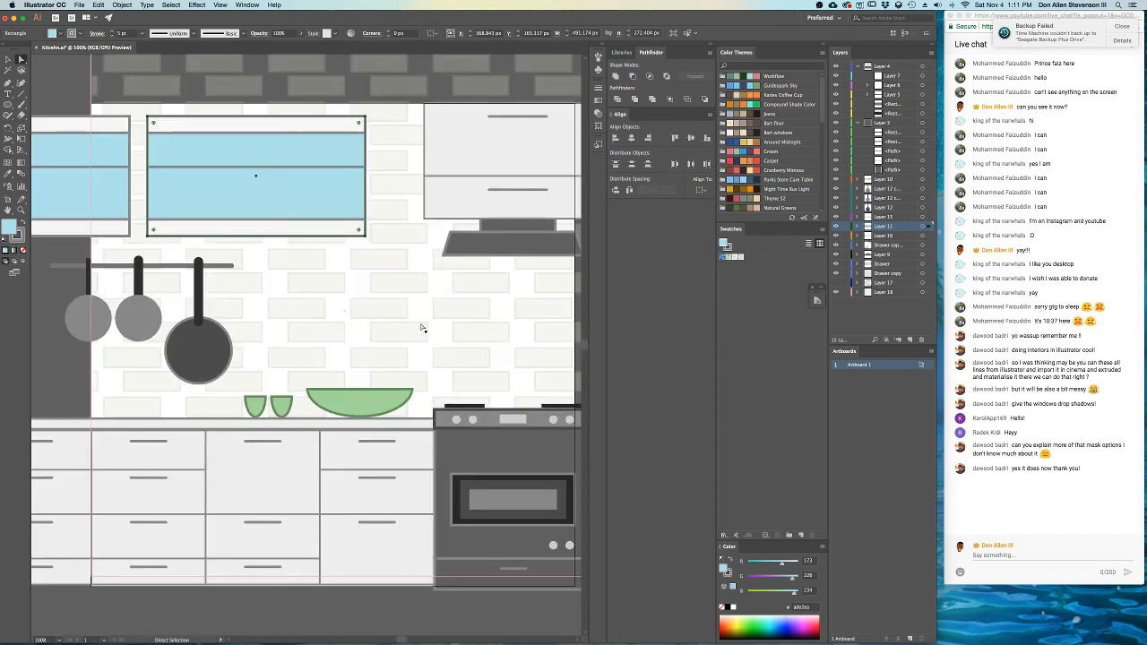
pyautogui.moveTo(419, 322); pyautogui.dragTo(392, 326)
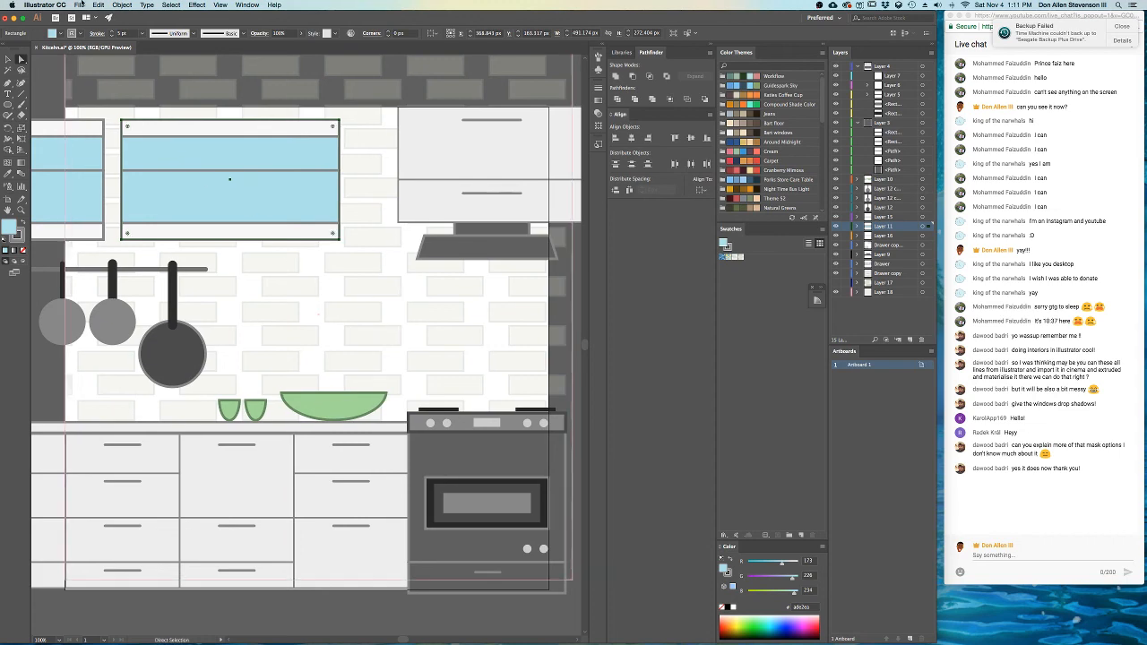
# - Save the kitchen illustration as Kitcehn.ai in the Hills_pets folder, replacing the existing file and keeping the default Illustrator CC options
pyautogui.click(79, 5)
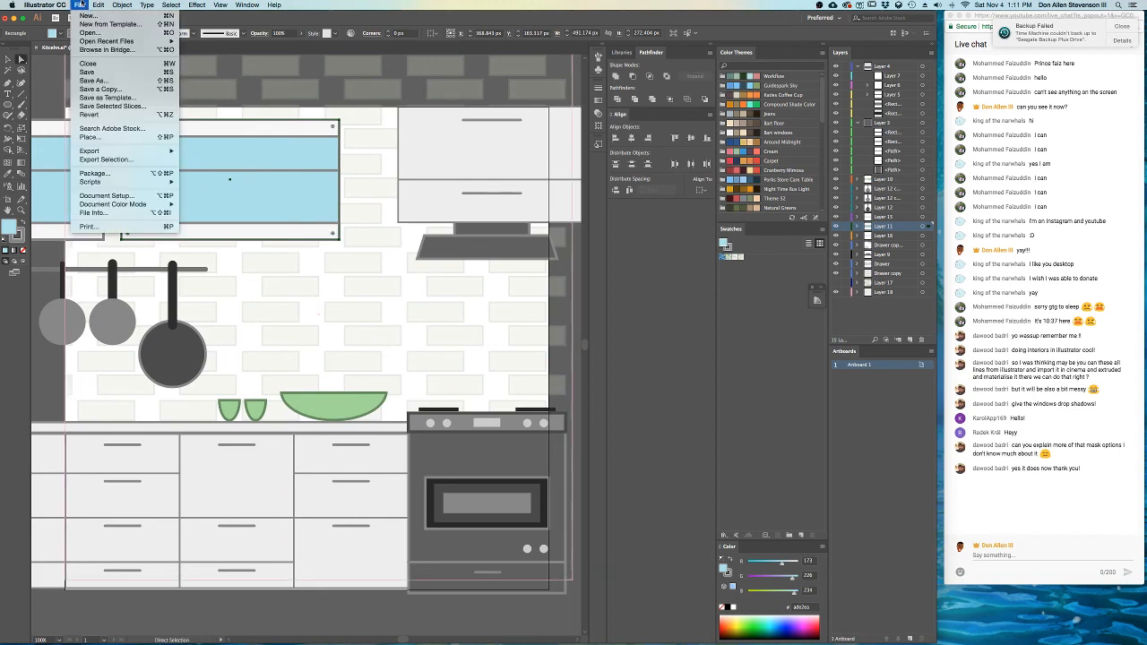
pyautogui.click(93, 80)
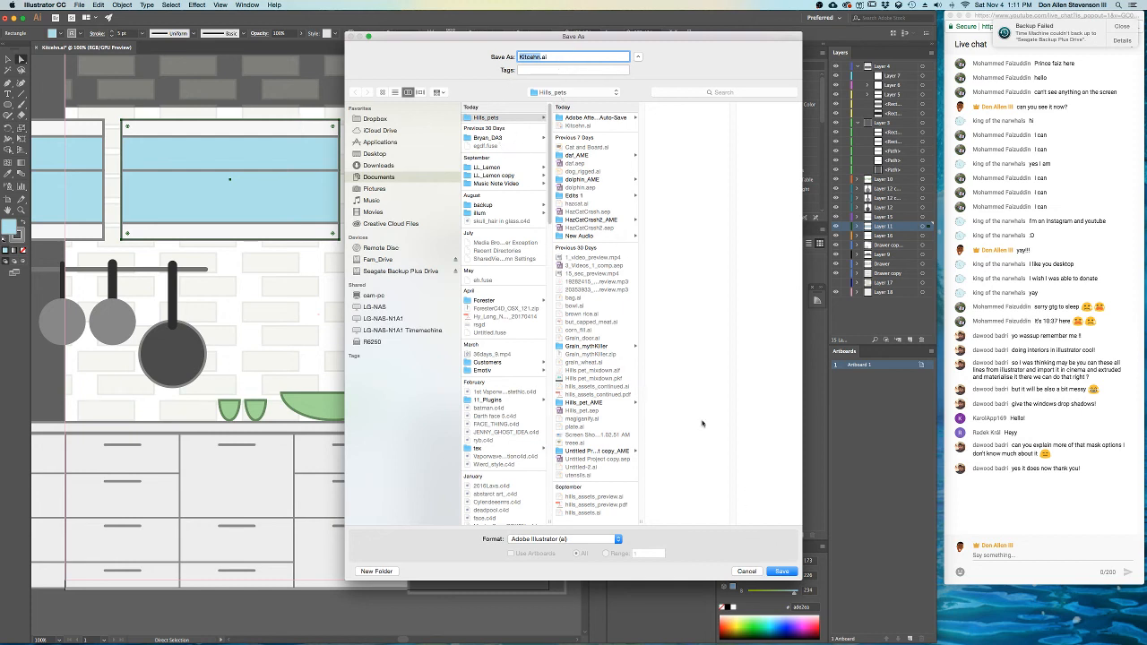
pyautogui.click(781, 572)
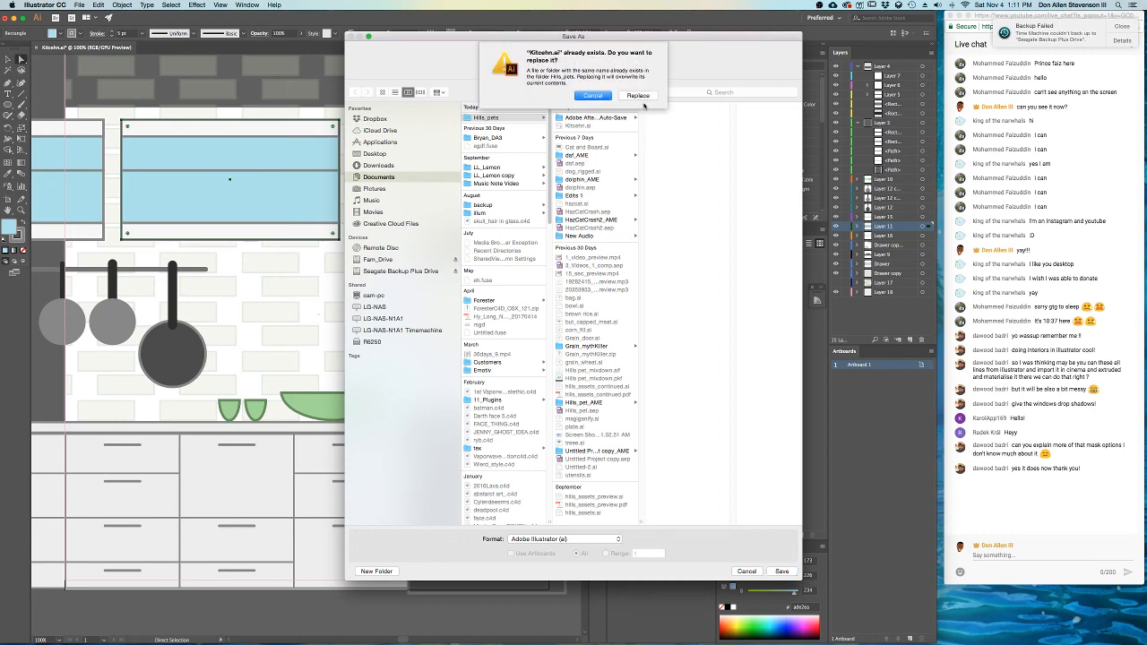
pyautogui.click(638, 96)
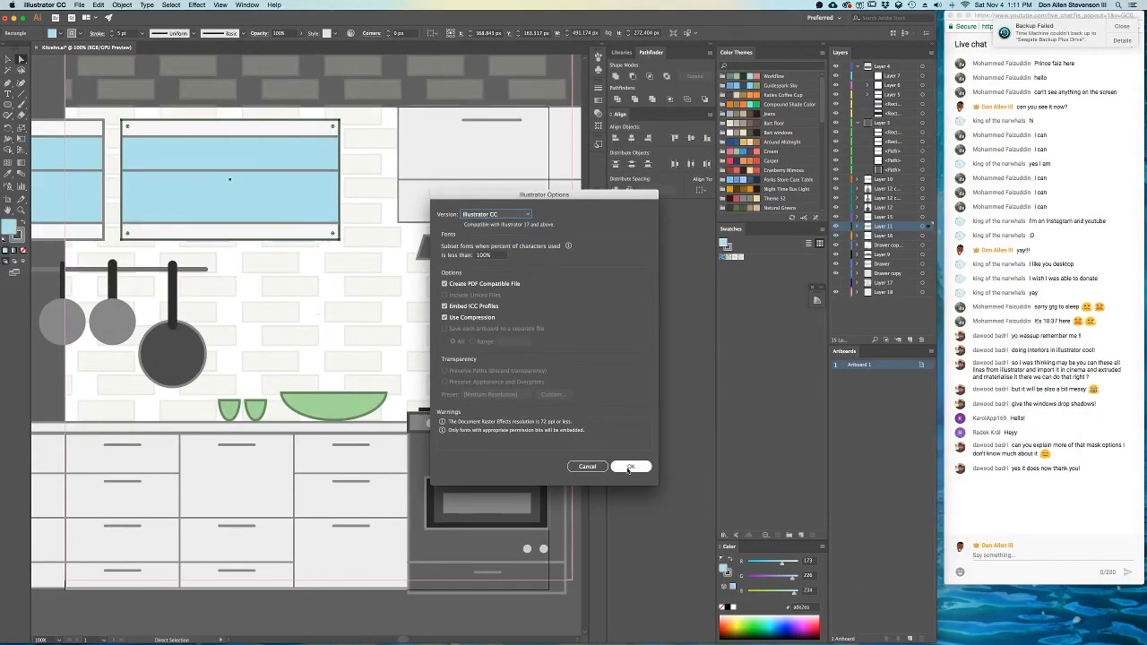
pyautogui.click(630, 467)
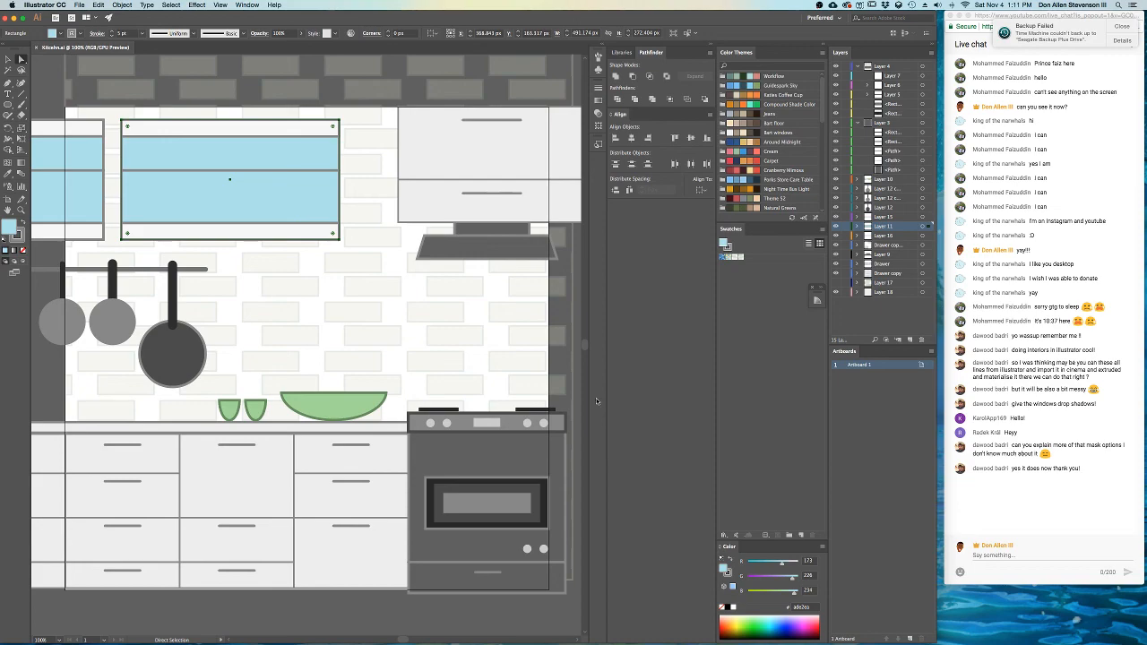
# - Switch to the After Effects project and scrub through the Raw_Meat composition
pyautogui.hotkey('ctrl', 'Up')
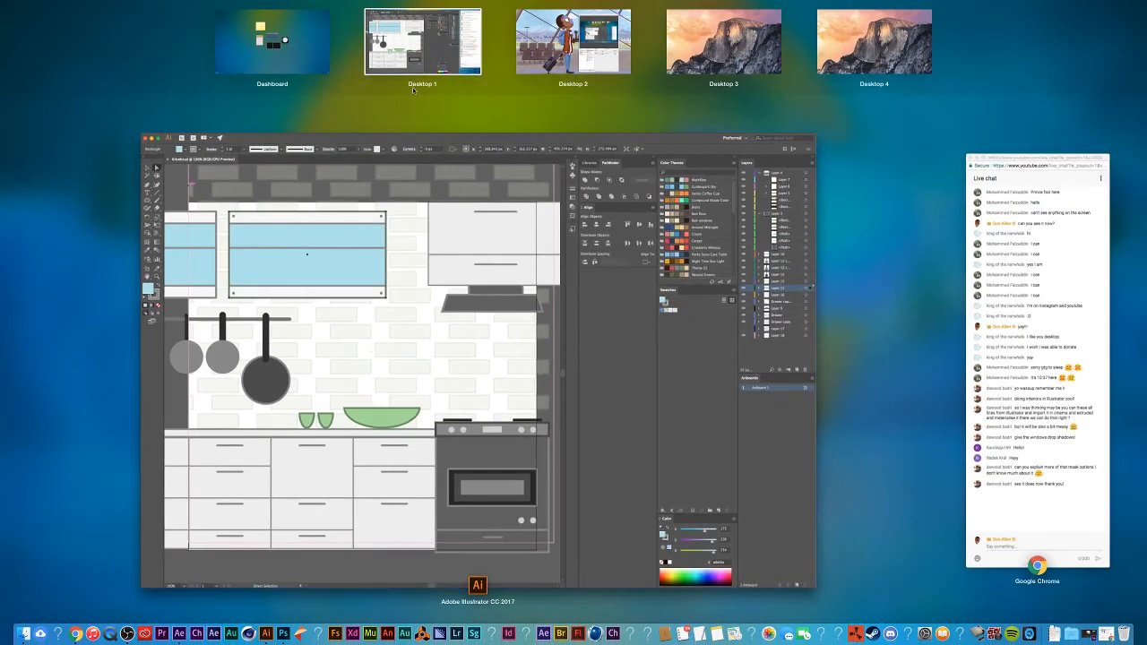
pyautogui.click(183, 626)
pyautogui.press('super+v')
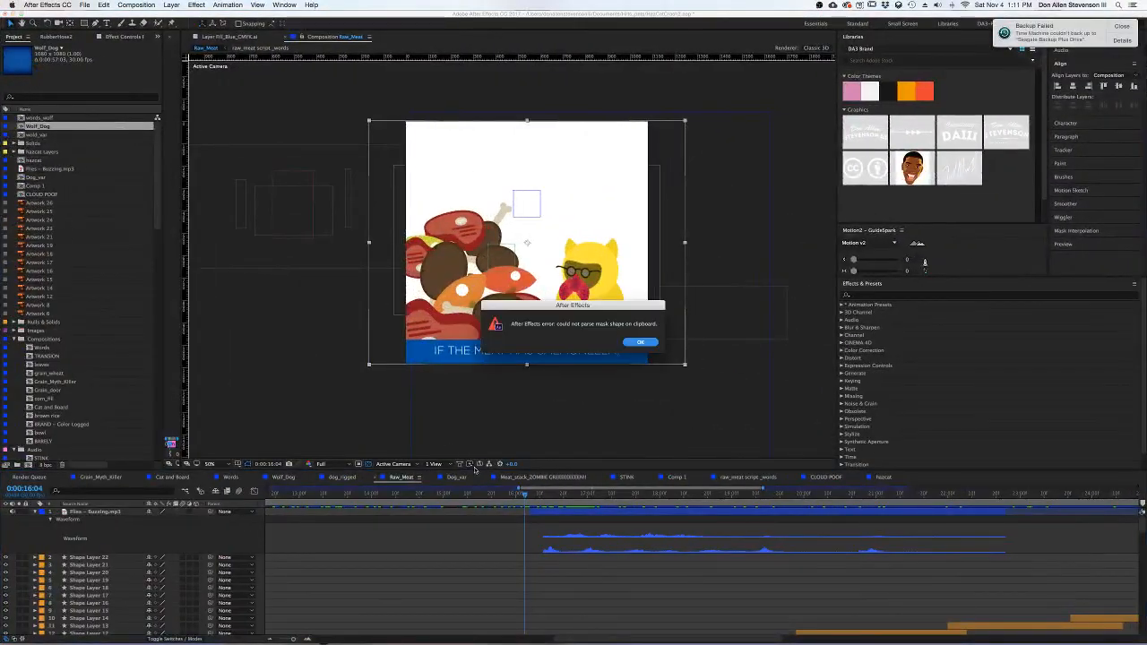
pyautogui.click(640, 343)
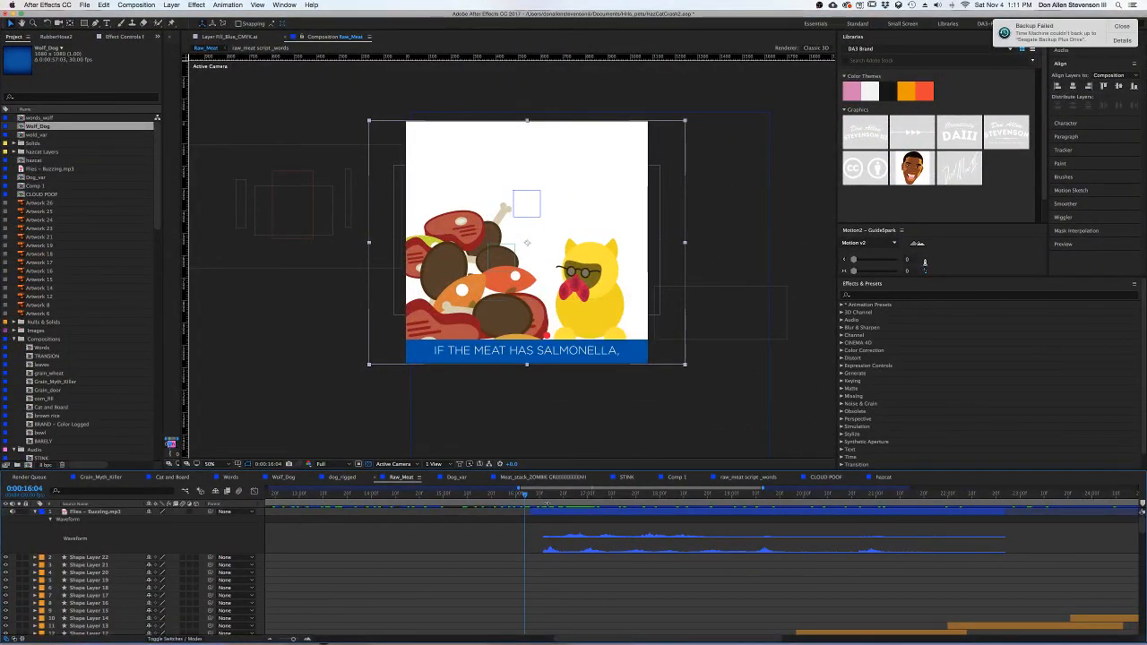
pyautogui.moveTo(525, 495); pyautogui.dragTo(594, 497)
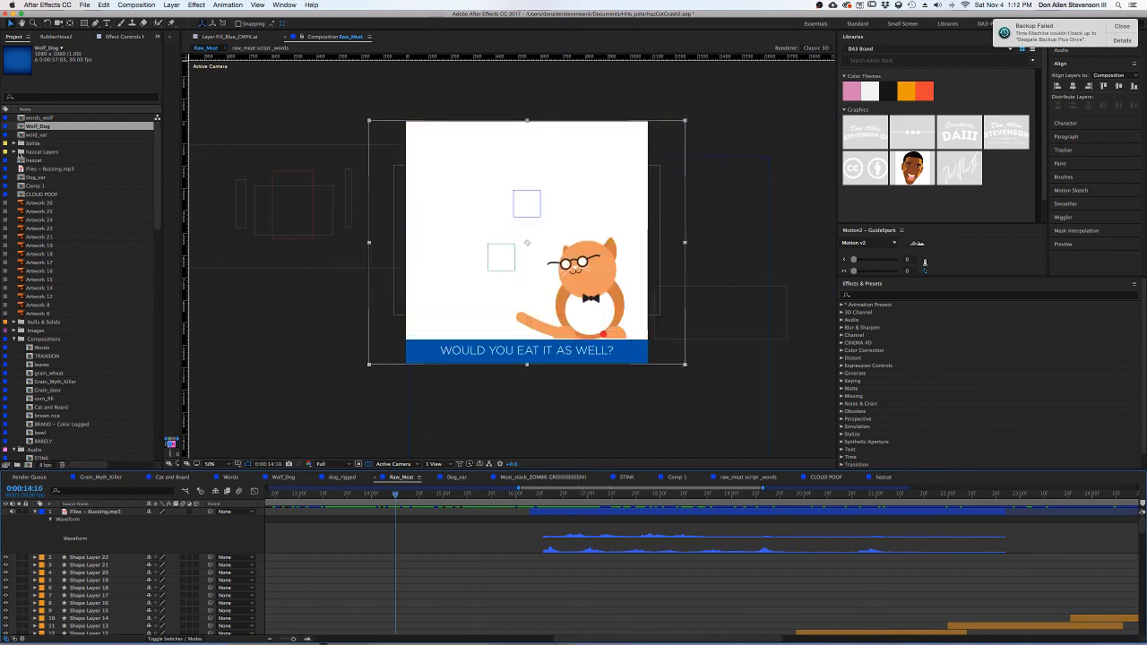
# - Collapse the Compositions, Audio and AI & PSD project folders, and move the Raw_Meat playhead to 0:00:17:21
pyautogui.scroll(-5, 20, 321)
pyautogui.scroll(5, 18, 247)
pyautogui.click(13, 338)
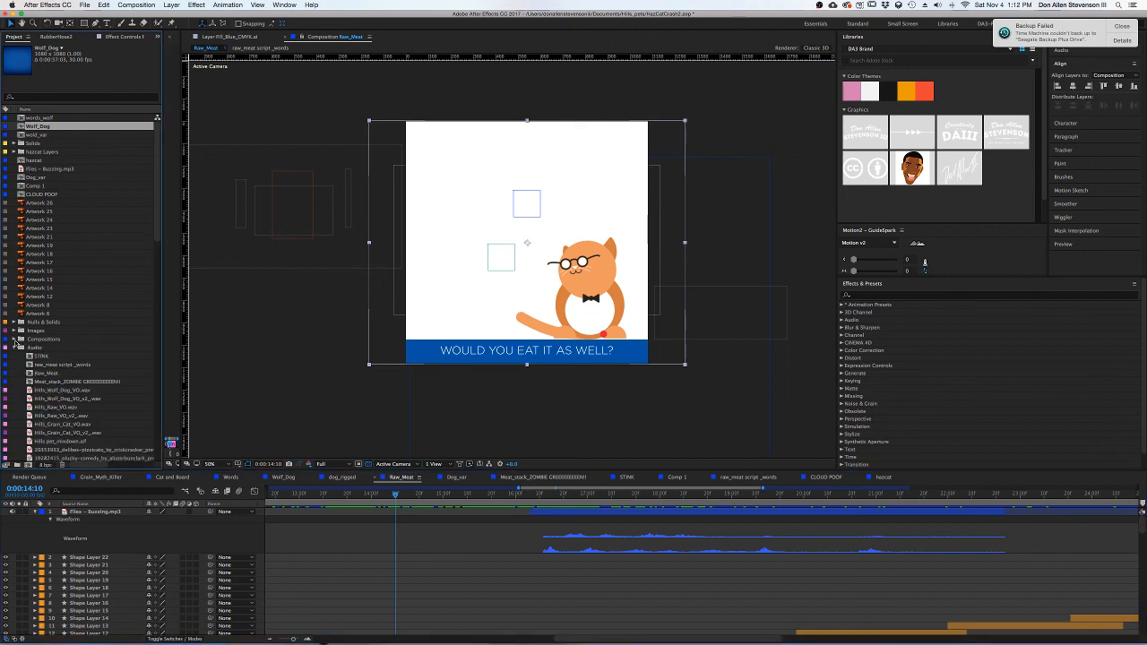
pyautogui.click(13, 349)
pyautogui.click(13, 357)
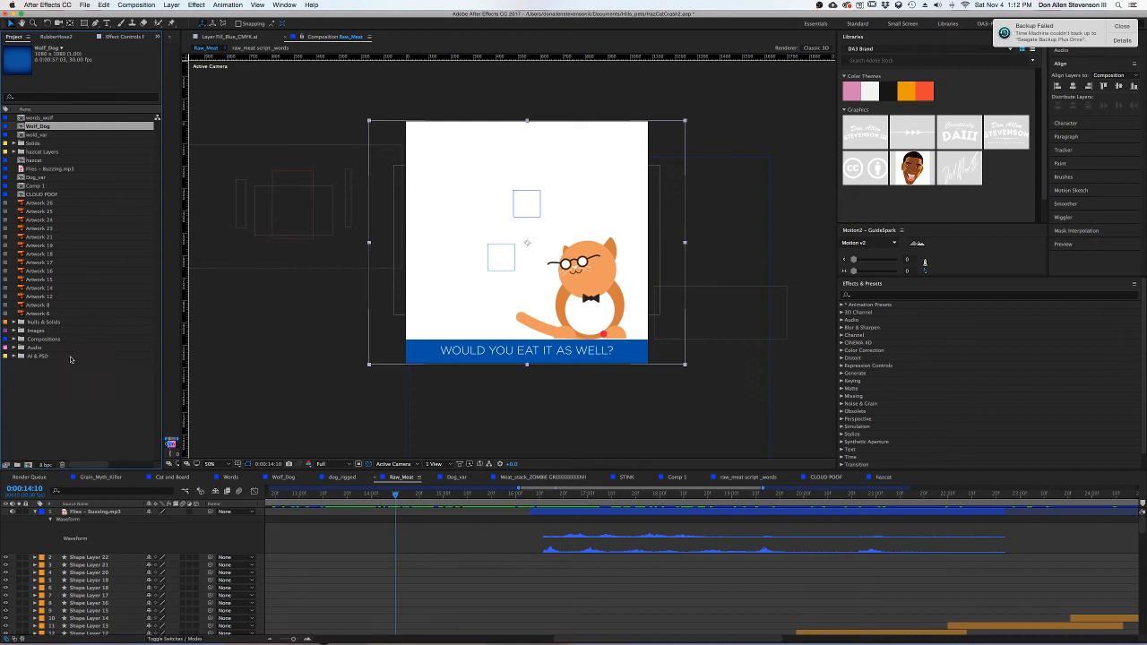
pyautogui.click(66, 405)
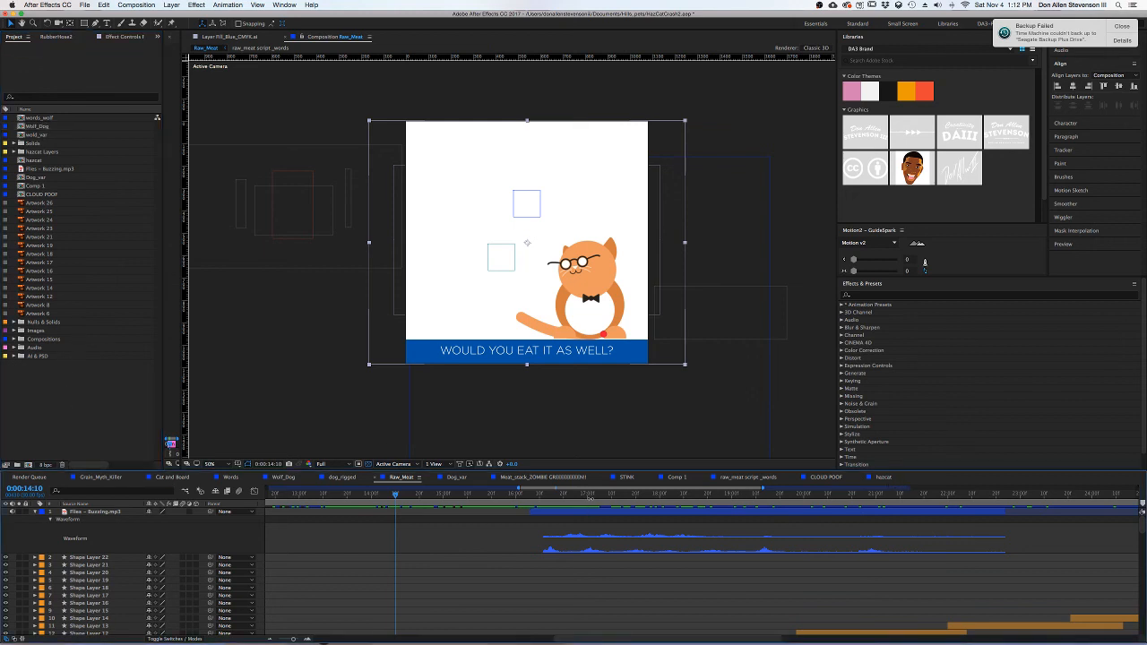
pyautogui.moveTo(562, 503); pyautogui.dragTo(637, 502)
# - Narrow the After Effects window and bring the Live chat window from the Illustrator desktop beside it
pyautogui.moveTo(1146, 287); pyautogui.dragTo(912, 285)
pyautogui.hotkey('ctrl', 'Up')
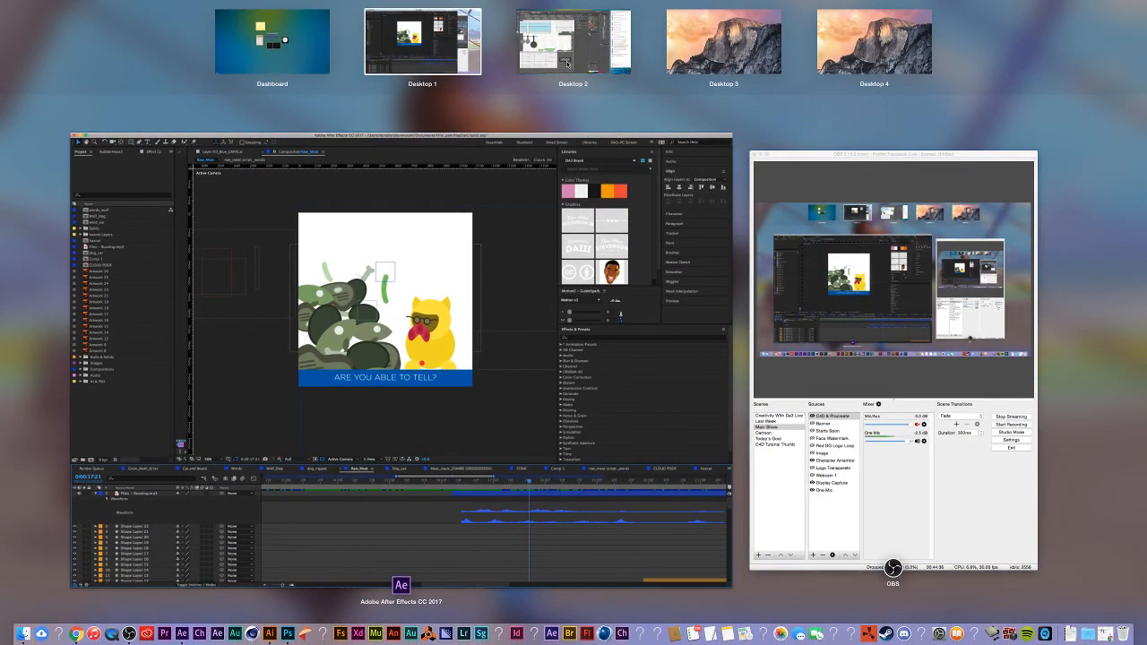
pyautogui.click(439, 66)
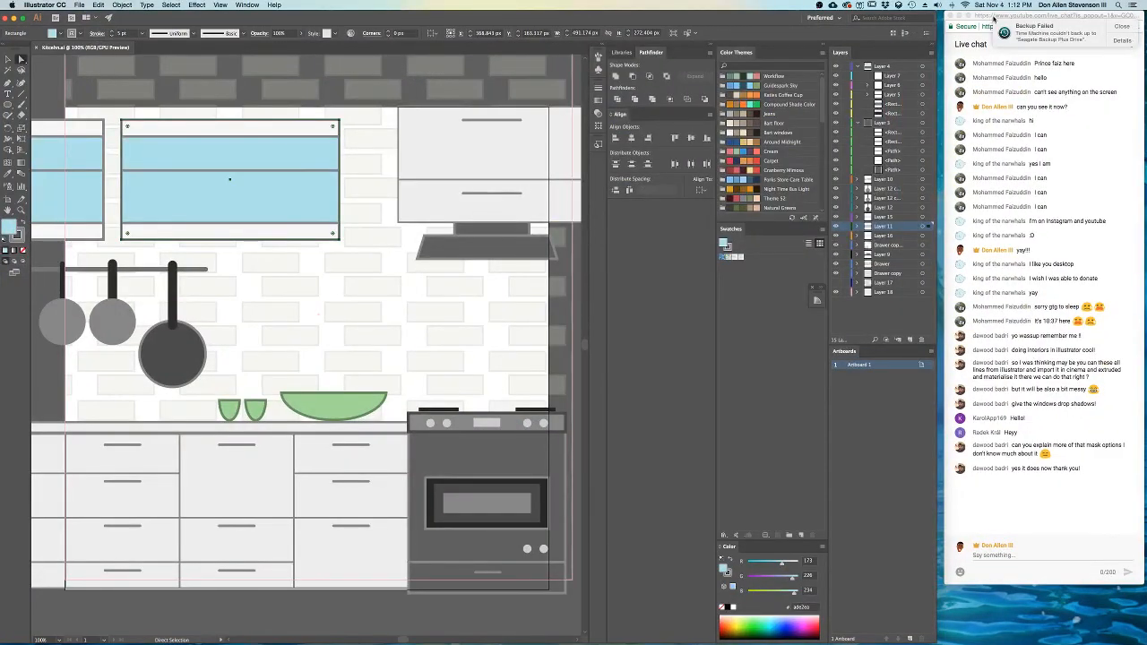
pyautogui.moveTo(970, 18); pyautogui.dragTo(983, 51)
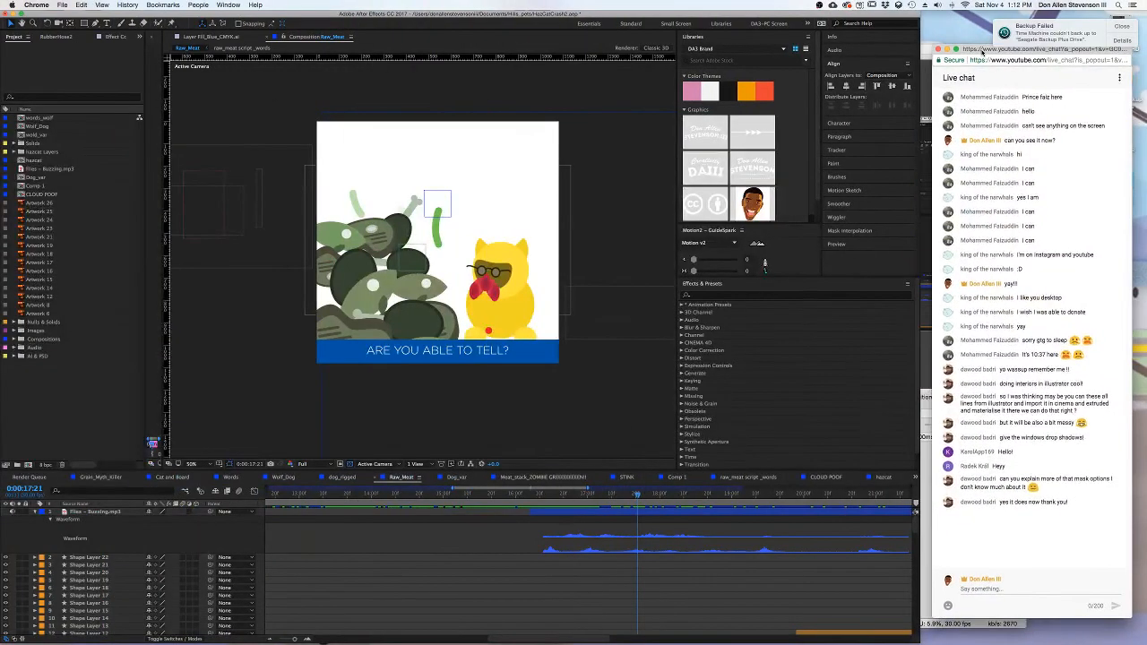
# - Try to paste the clipboard contents into the After Effects project
pyautogui.click(498, 571)
pyautogui.press('super+v')
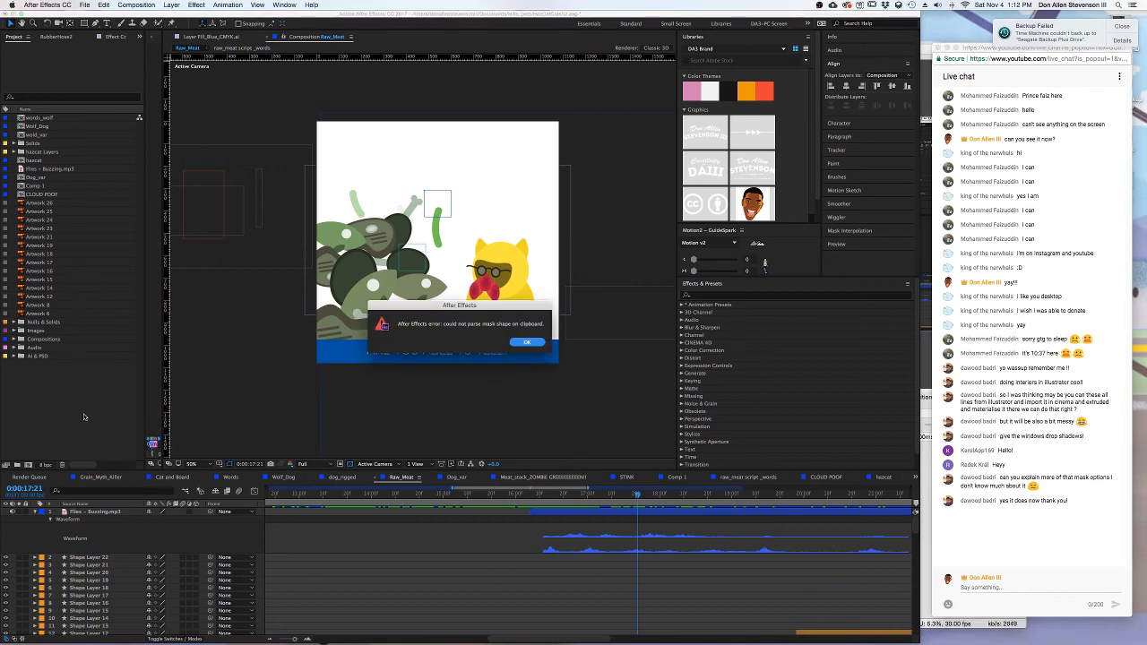
pyautogui.click(527, 342)
# - Import Kitcehn.ai from the Hills_pets folder into the project as Footage
pyautogui.rightClick(76, 406)
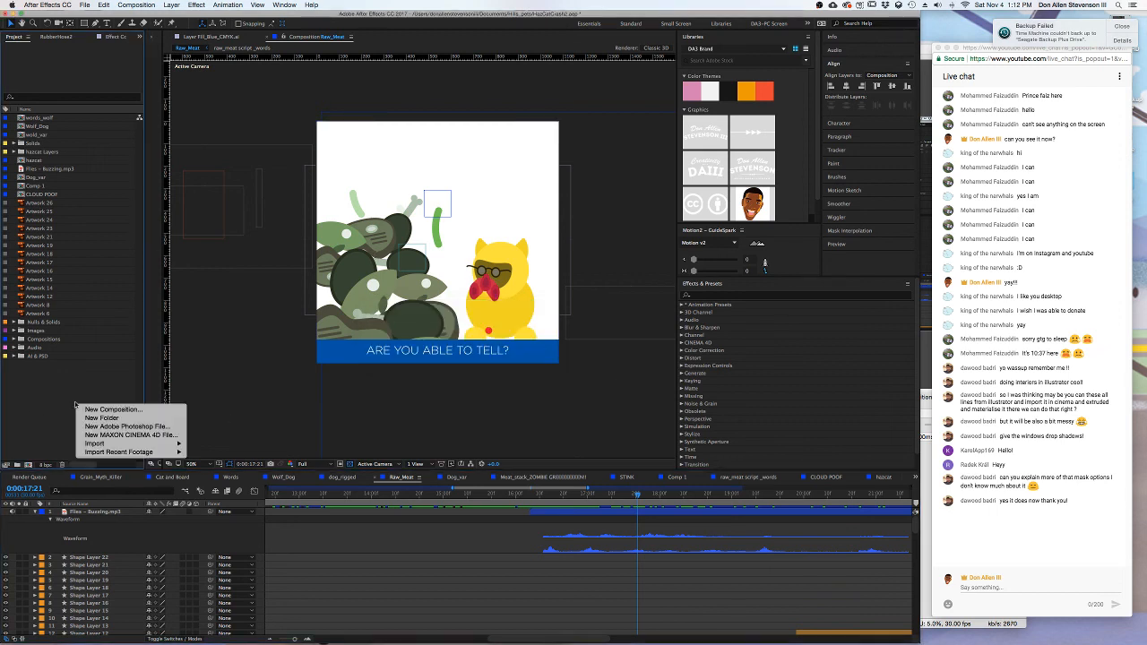
pyautogui.moveTo(144, 444)
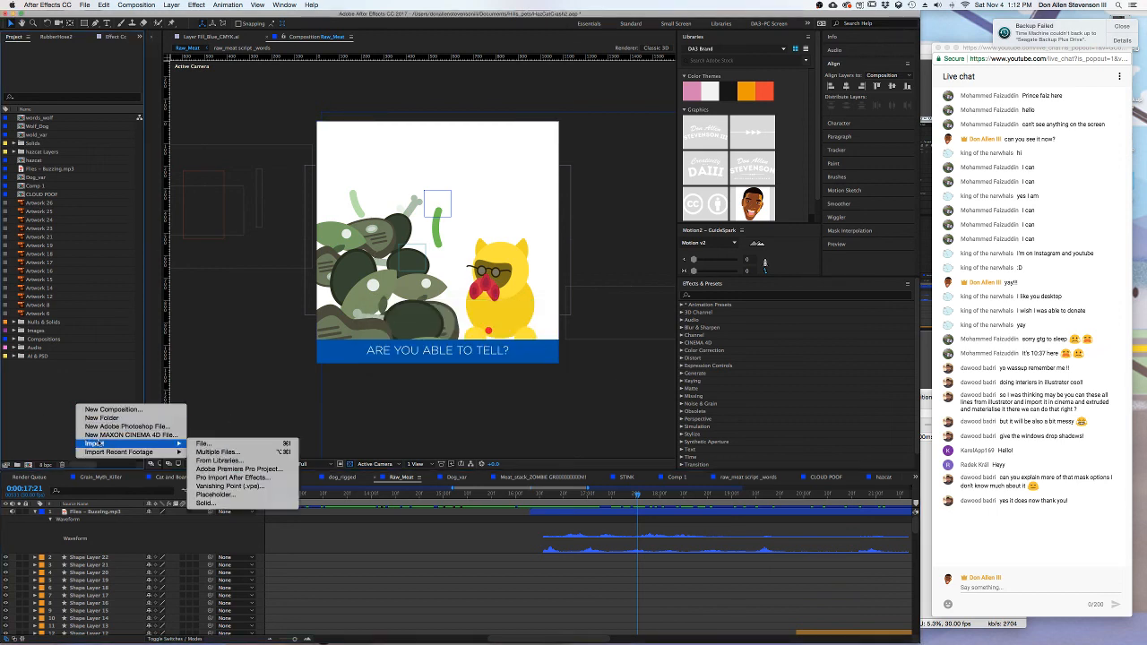
pyautogui.click(224, 444)
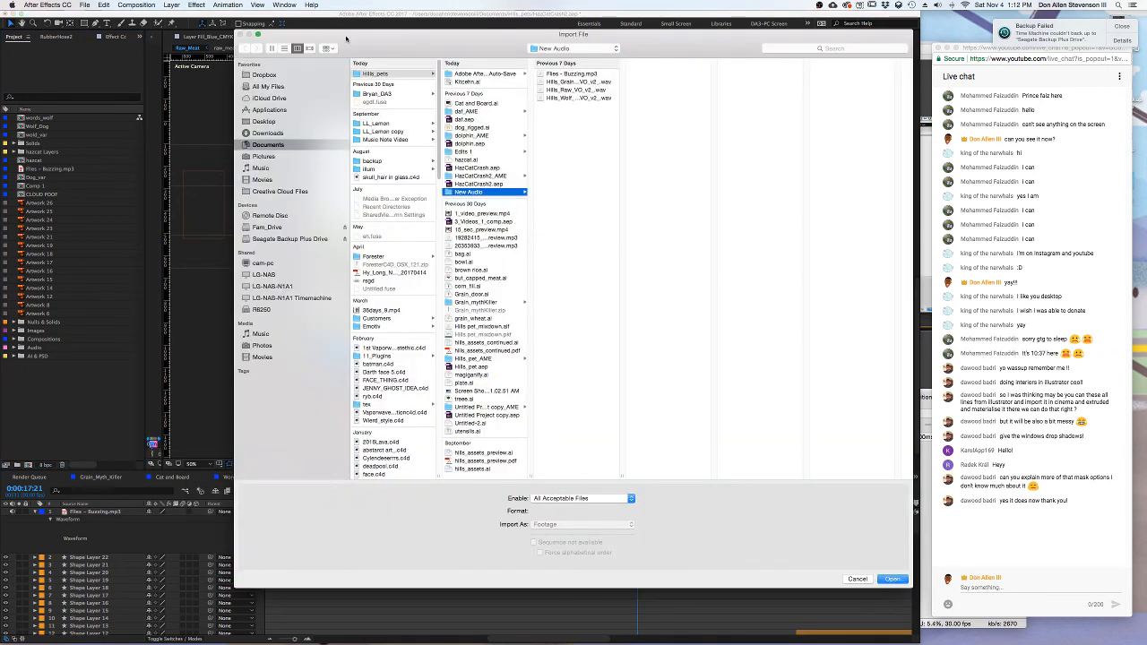
pyautogui.click(470, 82)
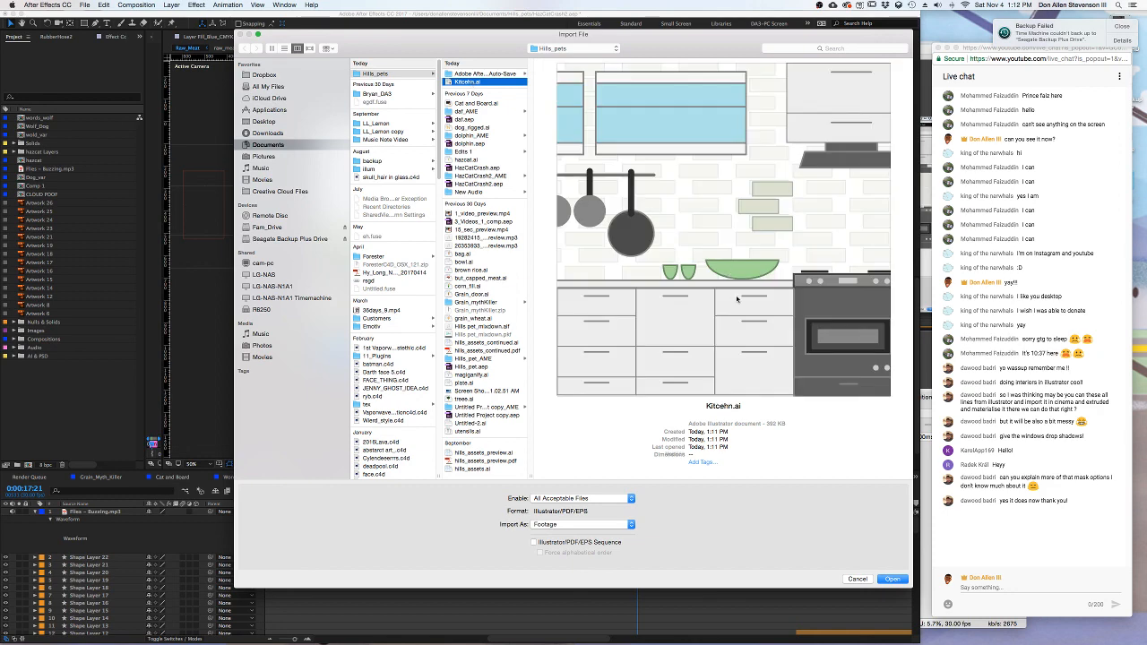
pyautogui.click(893, 580)
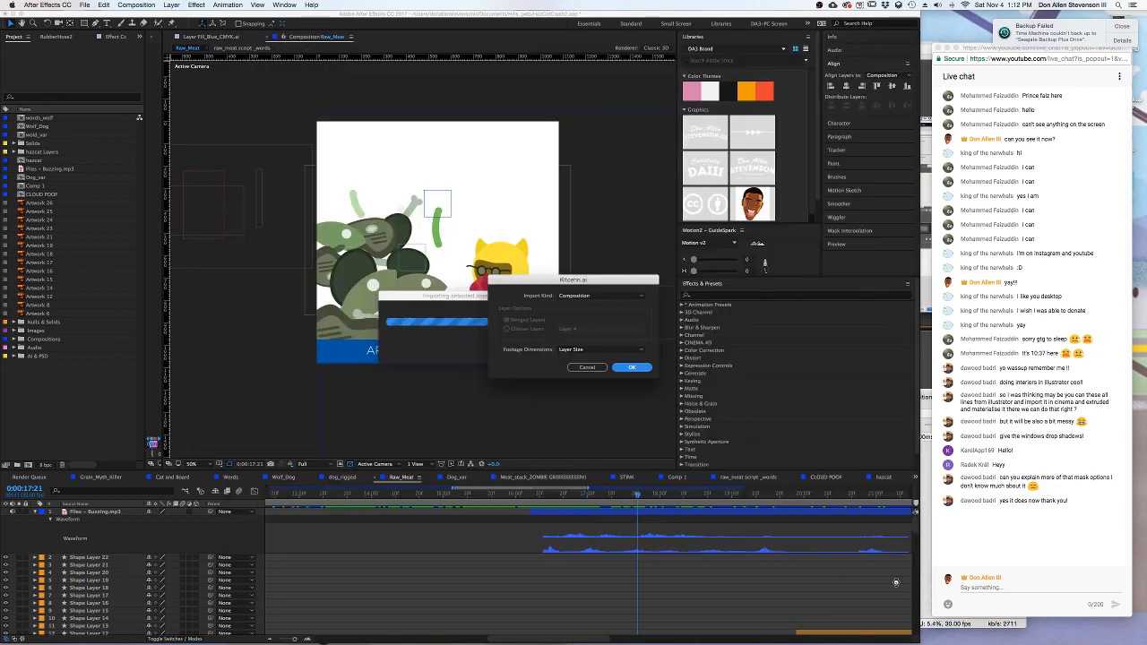
pyautogui.click(625, 298)
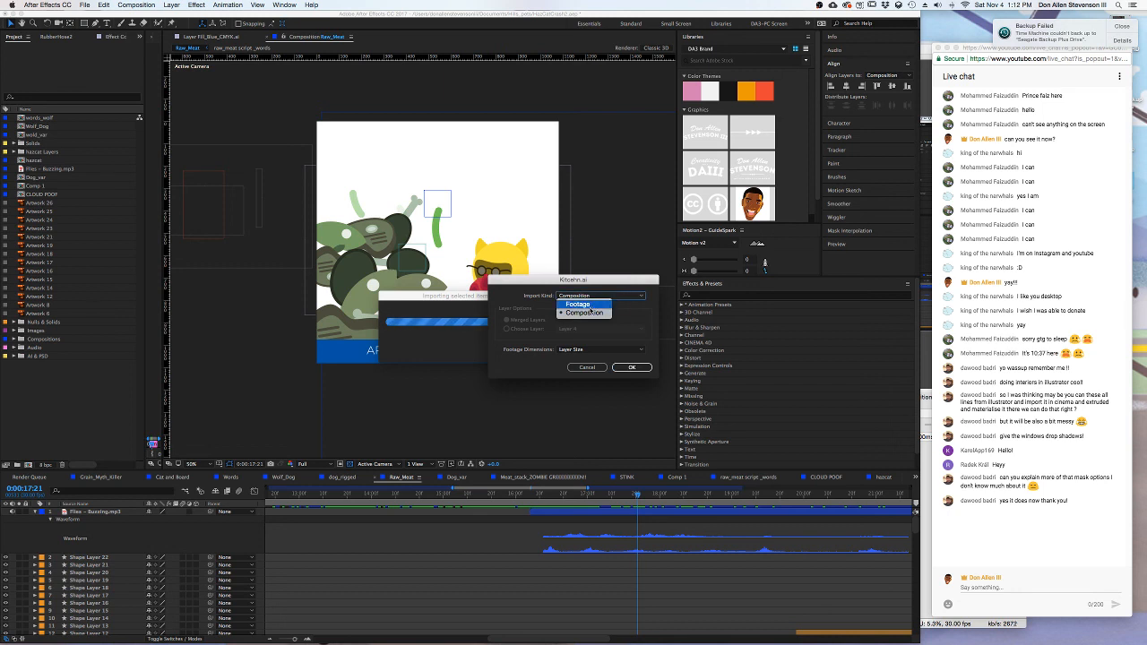
pyautogui.click(589, 306)
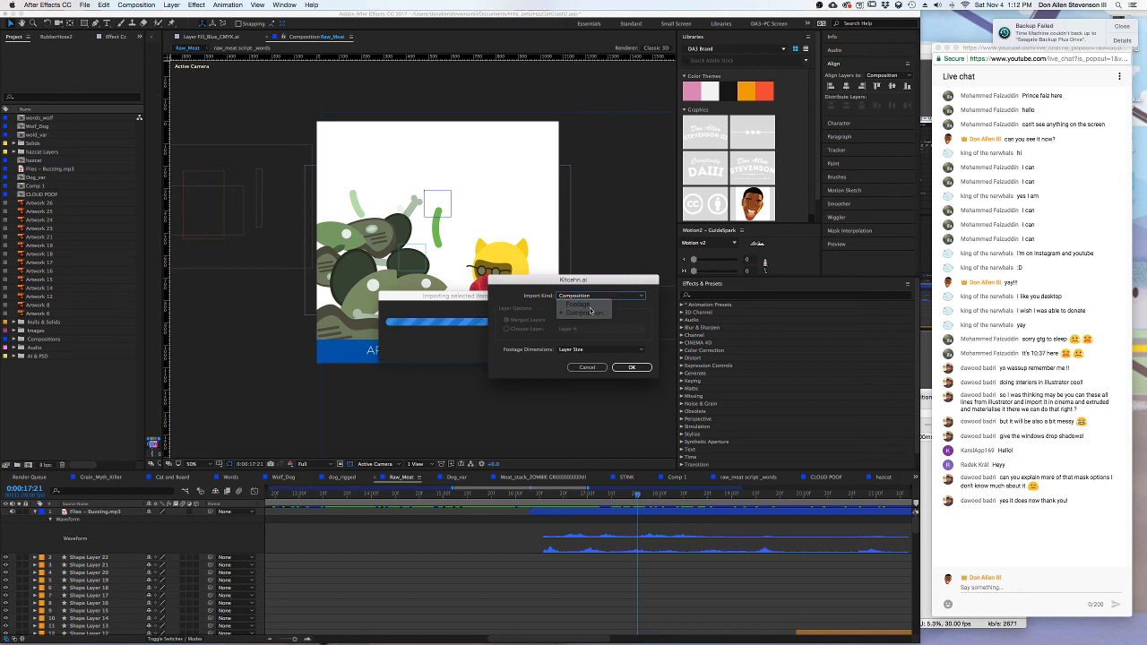
pyautogui.click(632, 369)
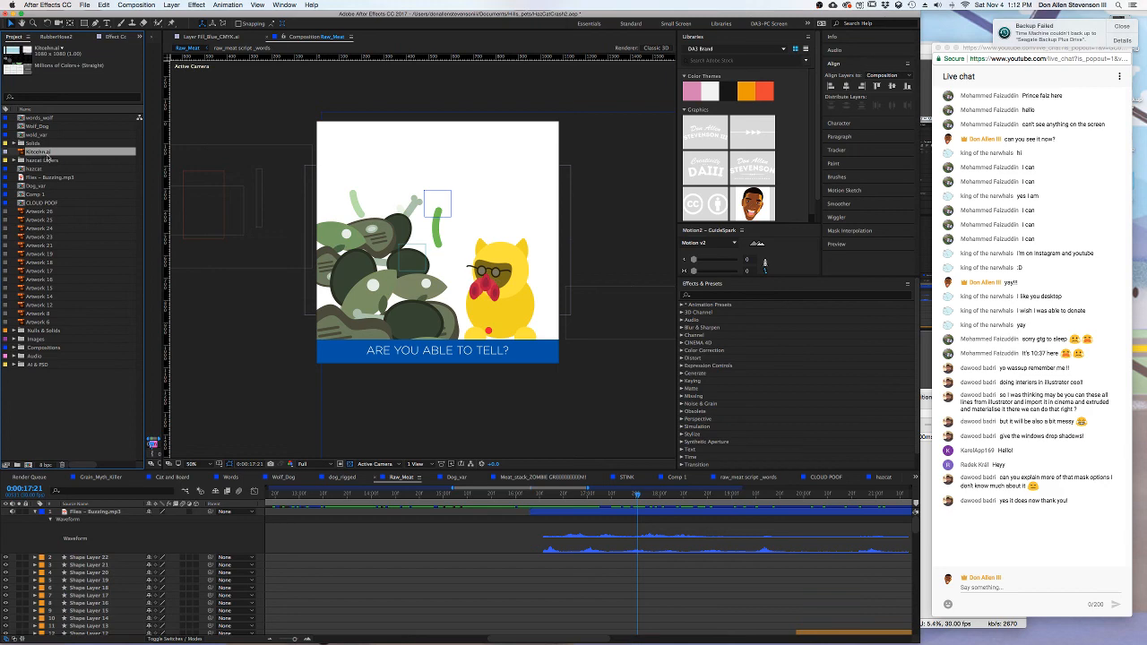
# - Enlarge the timeline area and select the White Solid 1 background layer of the Raw_Meat composition
pyautogui.scroll(-10, 631, 578)
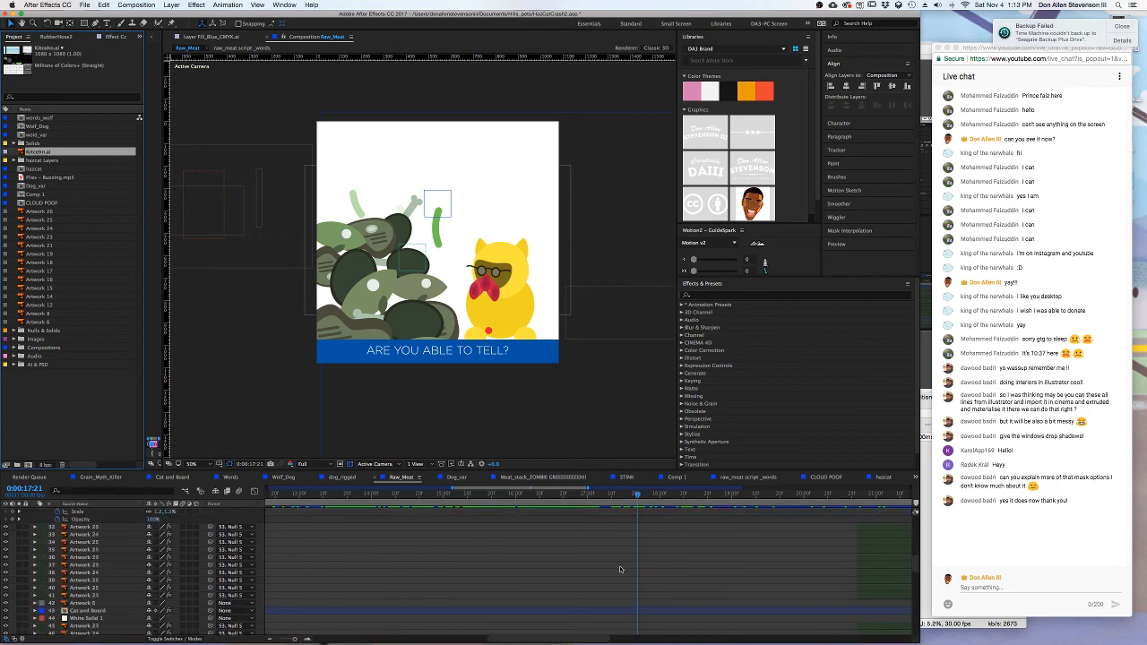
pyautogui.scroll(-1, 619, 570)
pyautogui.moveTo(576, 471); pyautogui.dragTo(575, 222)
pyautogui.scroll(-5, 616, 415)
pyautogui.scroll(-5, 611, 464)
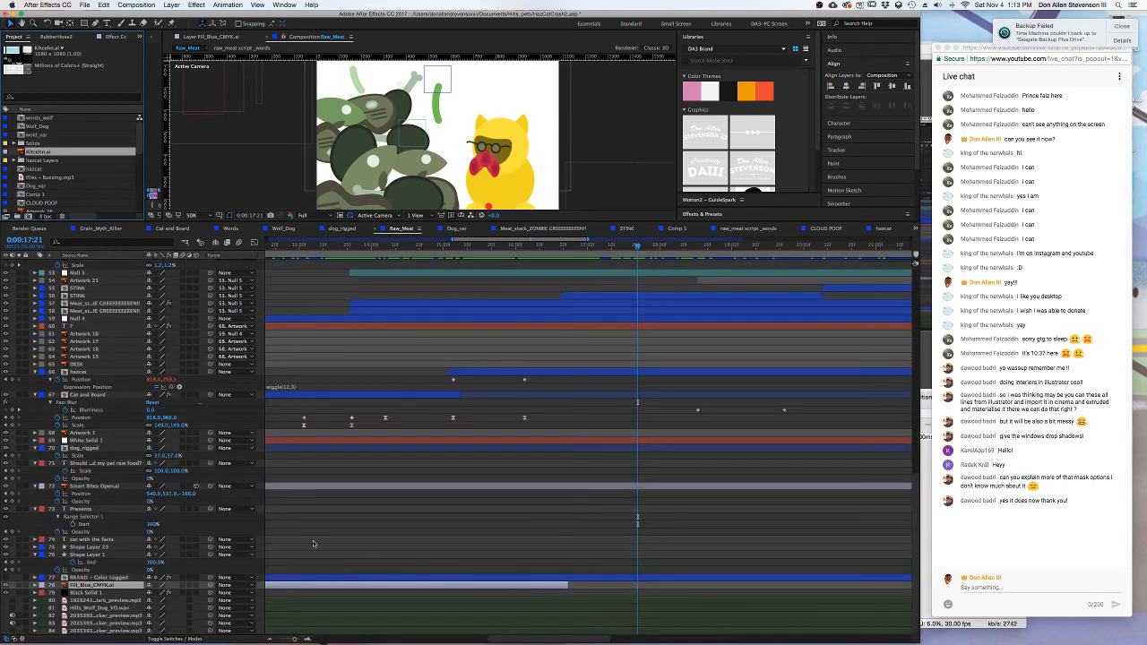
pyautogui.click(83, 441)
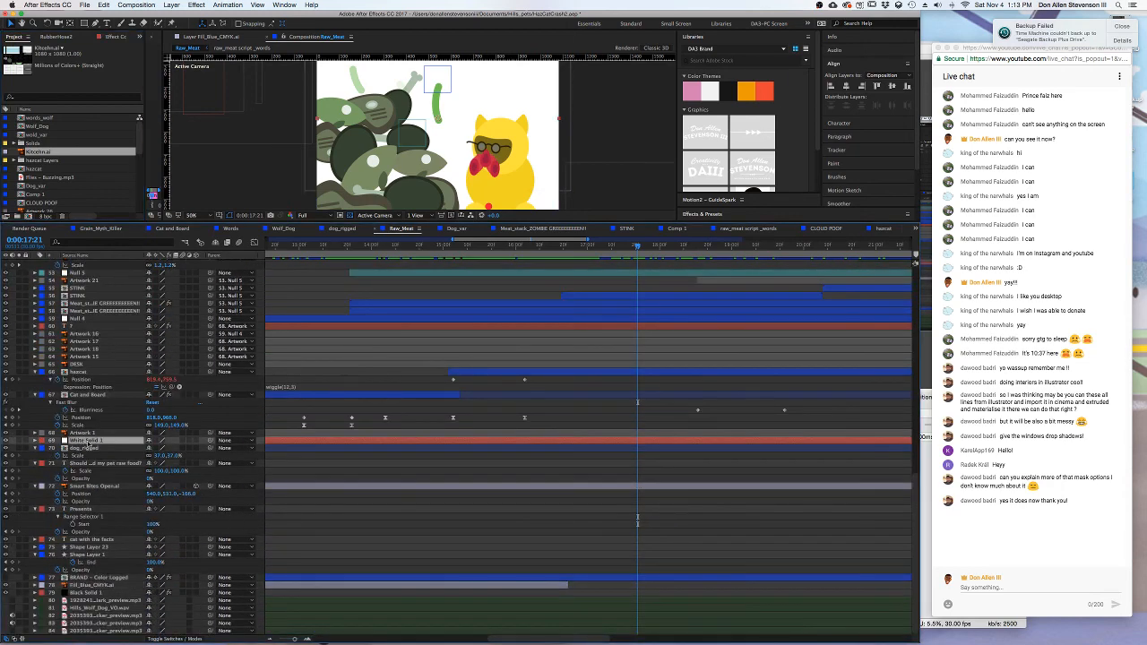
# - Toggle the visibility of the White Solid 1 layer off and on to check its role as the scene's background
pyautogui.click(6, 441)
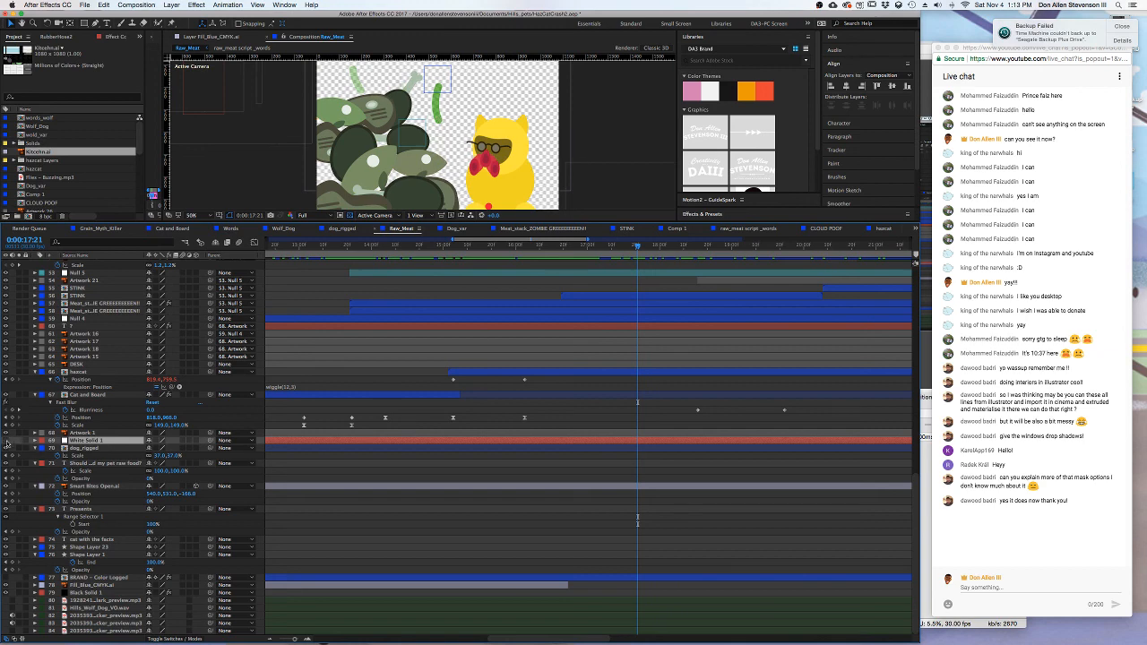
pyautogui.click(6, 441)
pyautogui.click(6, 441)
pyautogui.click(7, 441)
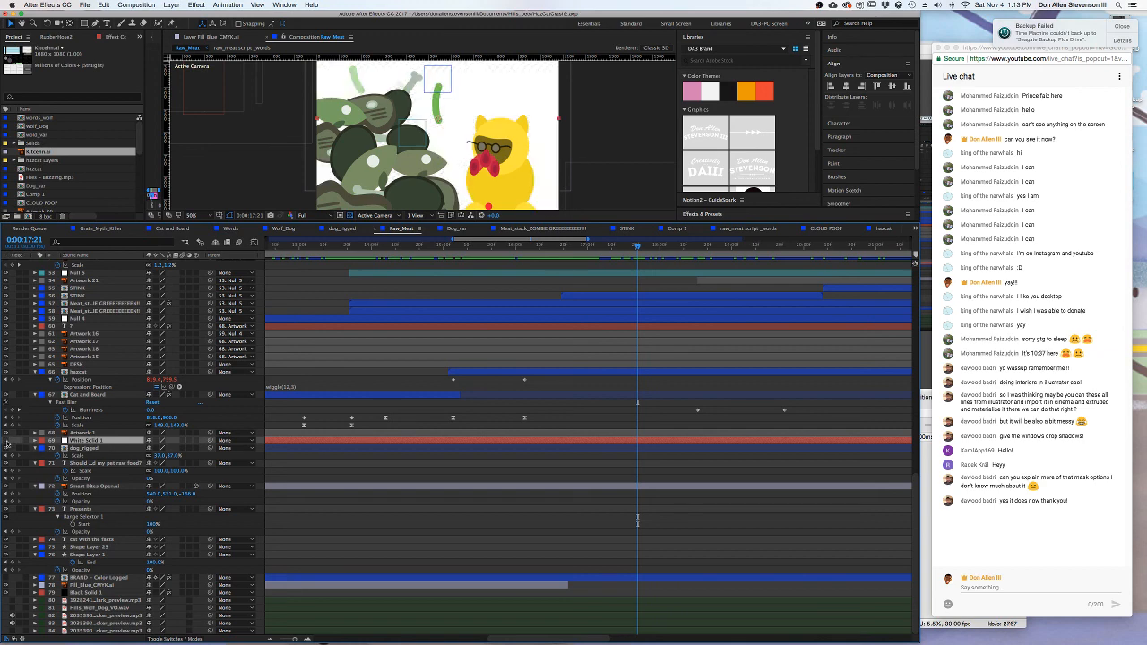
pyautogui.click(6, 441)
pyautogui.click(7, 441)
pyautogui.click(7, 441)
pyautogui.click(6, 441)
# - Add Kitcehn.ai to the Raw_Meat composition directly above the White Solid 1 layer, and enlarge the composition viewer
pyautogui.moveTo(32, 152); pyautogui.dragTo(100, 440)
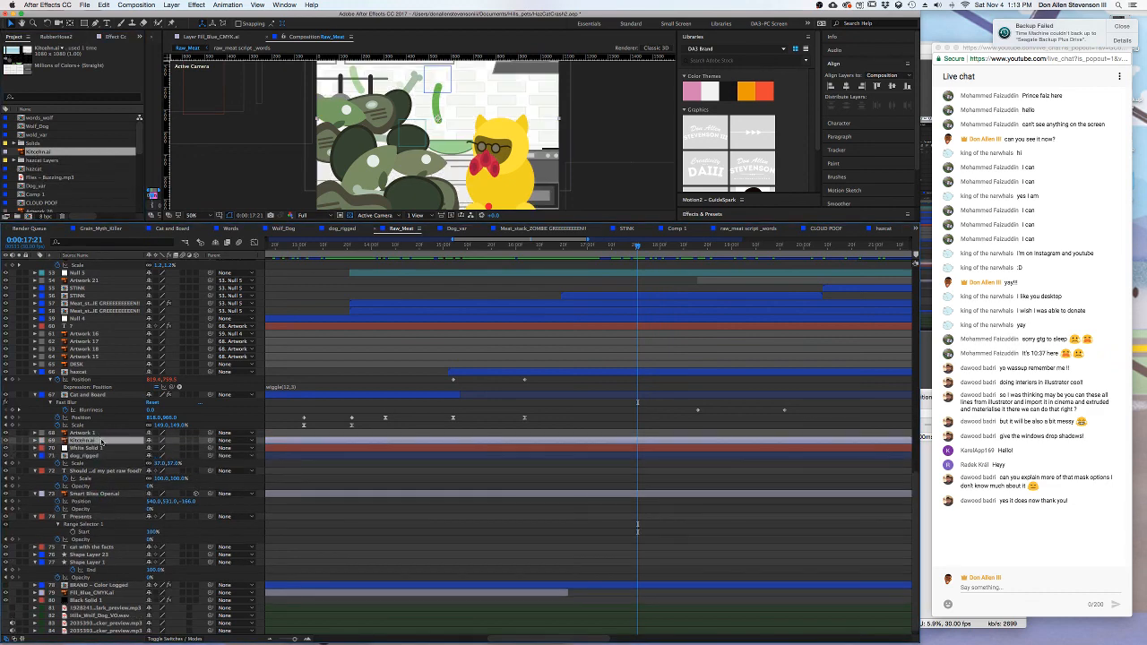
pyautogui.scroll(-2, 388, 136)
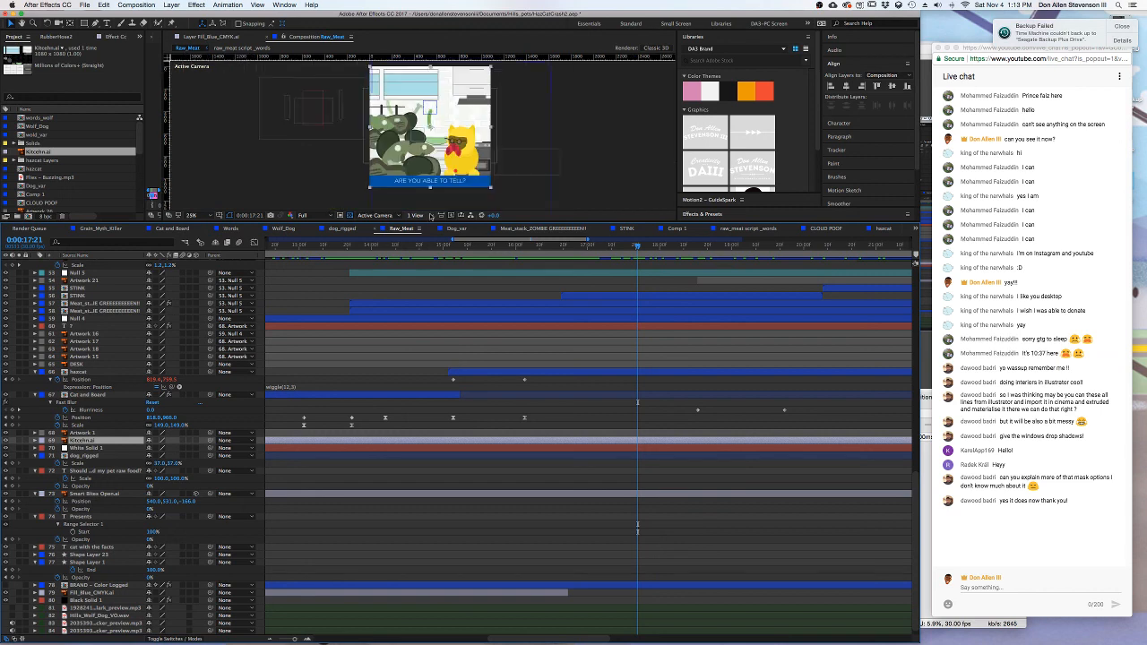
pyautogui.moveTo(473, 222); pyautogui.dragTo(466, 468)
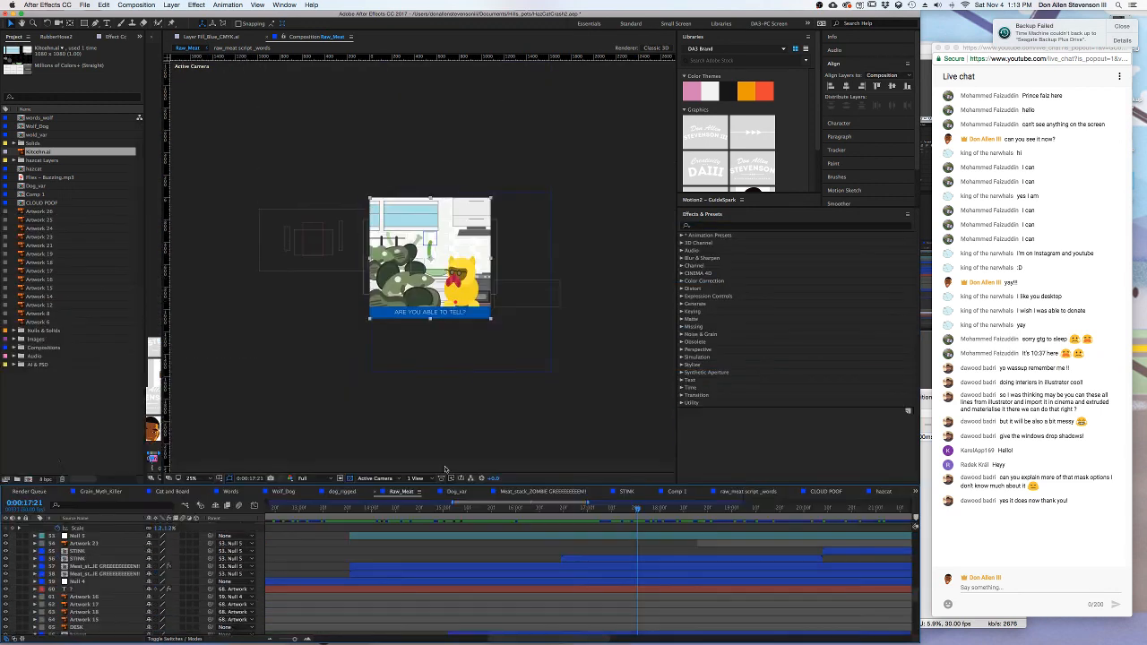
# - Examine the kitchen background behind the meat pile and cat at several magnifications, scrubbing to 0:00:17:19
pyautogui.scroll(2, 426, 342)
pyautogui.scroll(2, 427, 354)
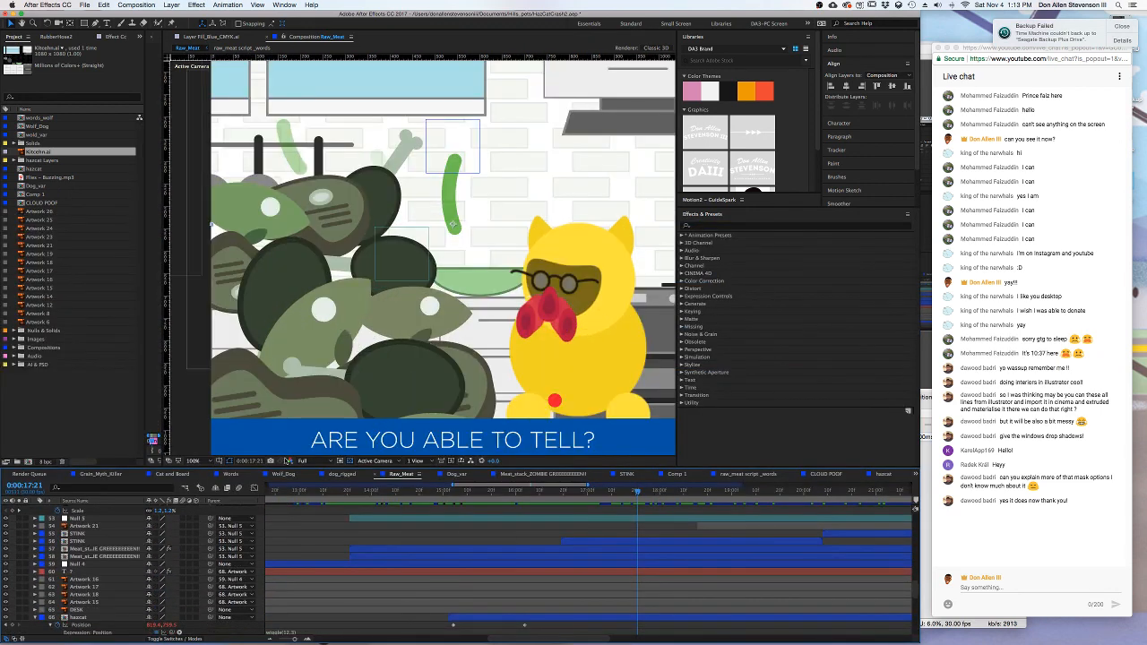
pyautogui.click(197, 462)
pyautogui.click(215, 476)
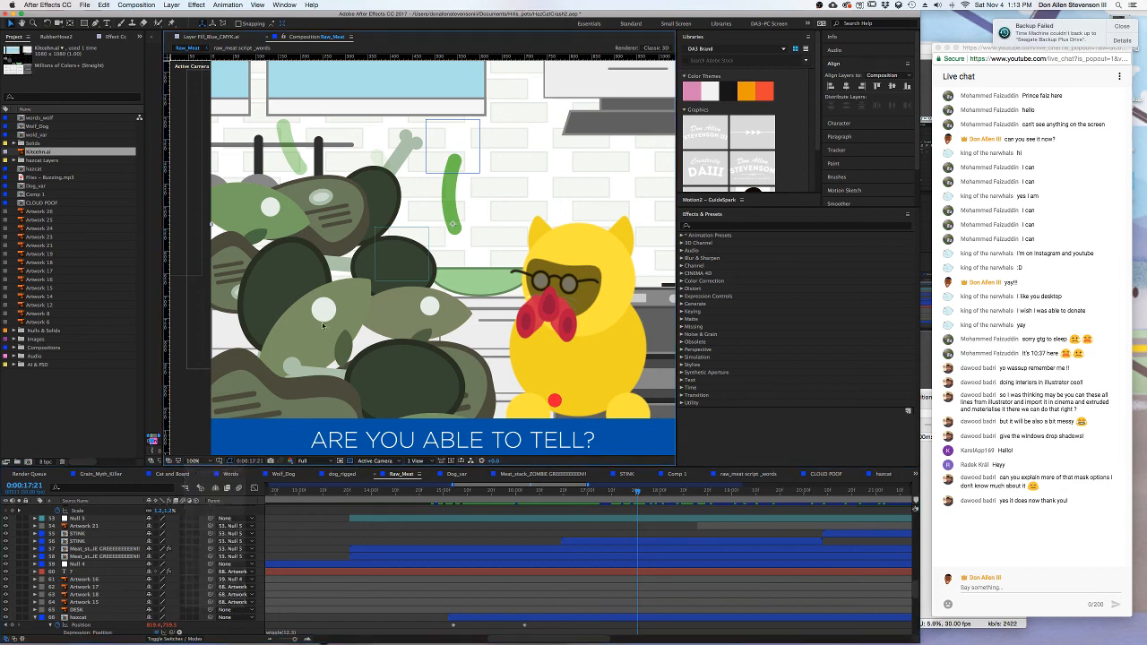
pyautogui.moveTo(594, 492); pyautogui.dragTo(743, 513)
pyautogui.press(',')
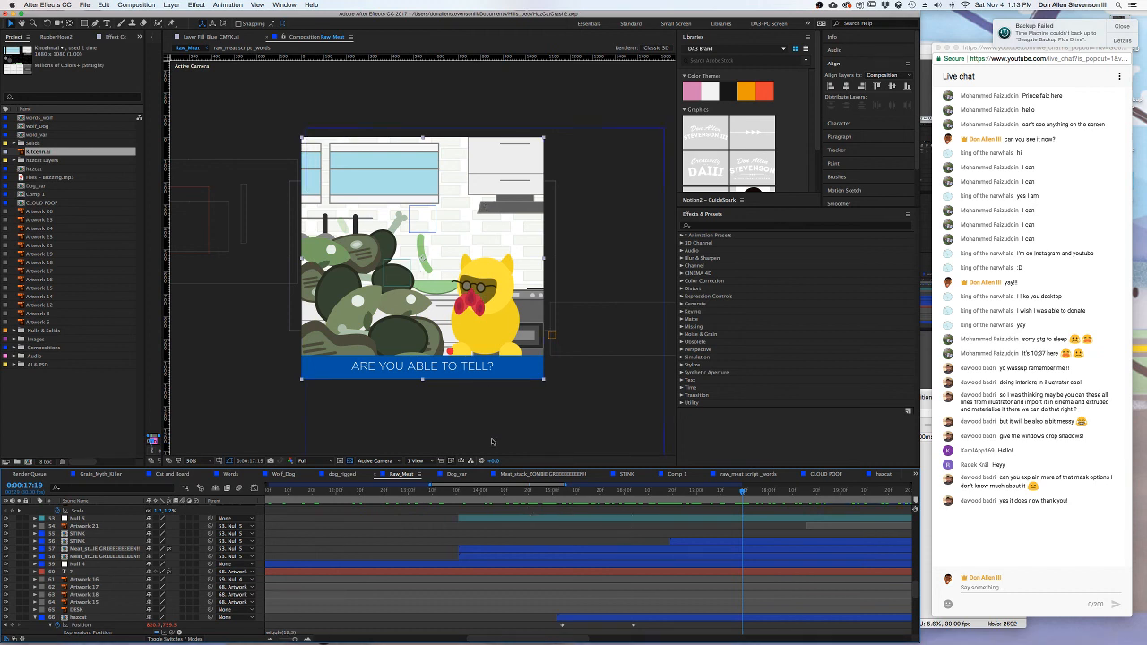
# - Examine the orange cat against the kitchen background at 0:00:13:29, briefly switching to the Illustrator artwork and back
pyautogui.moveTo(743, 495); pyautogui.dragTo(479, 488)
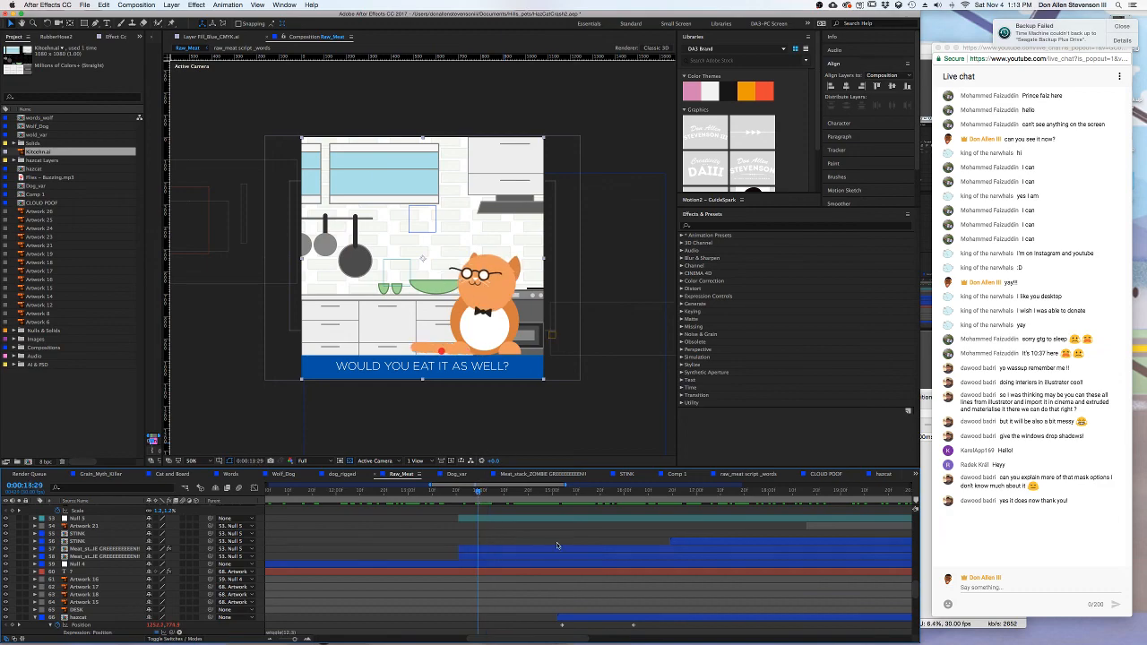
pyautogui.hotkey('ctrl', 'Up')
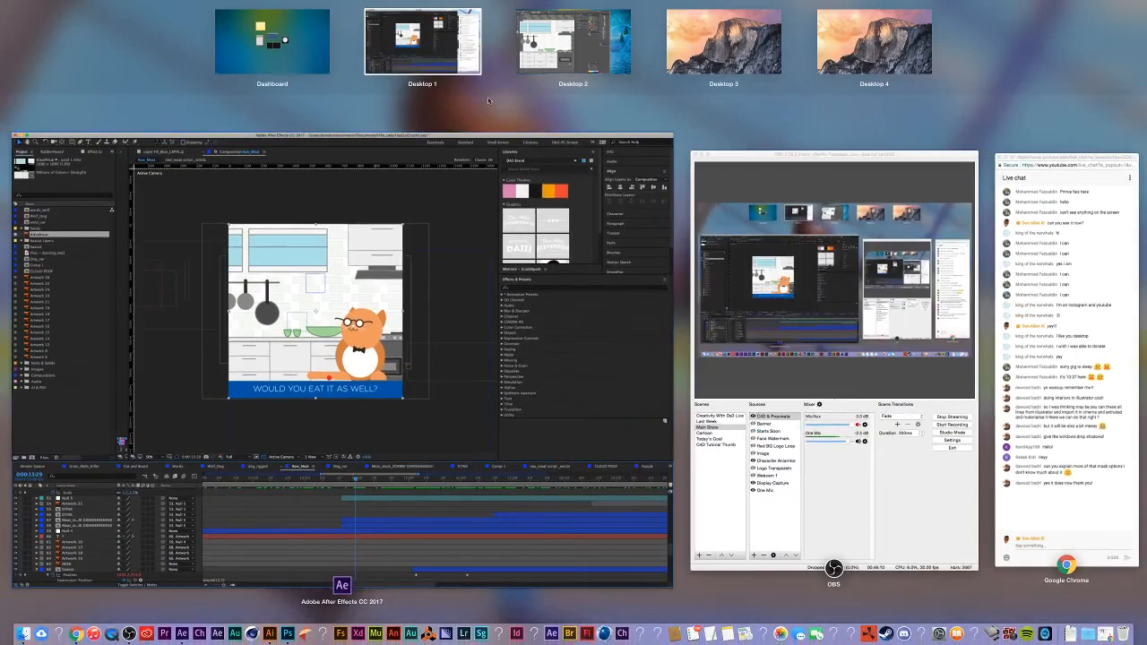
pyautogui.click(574, 61)
pyautogui.hotkey('ctrl', 'Up')
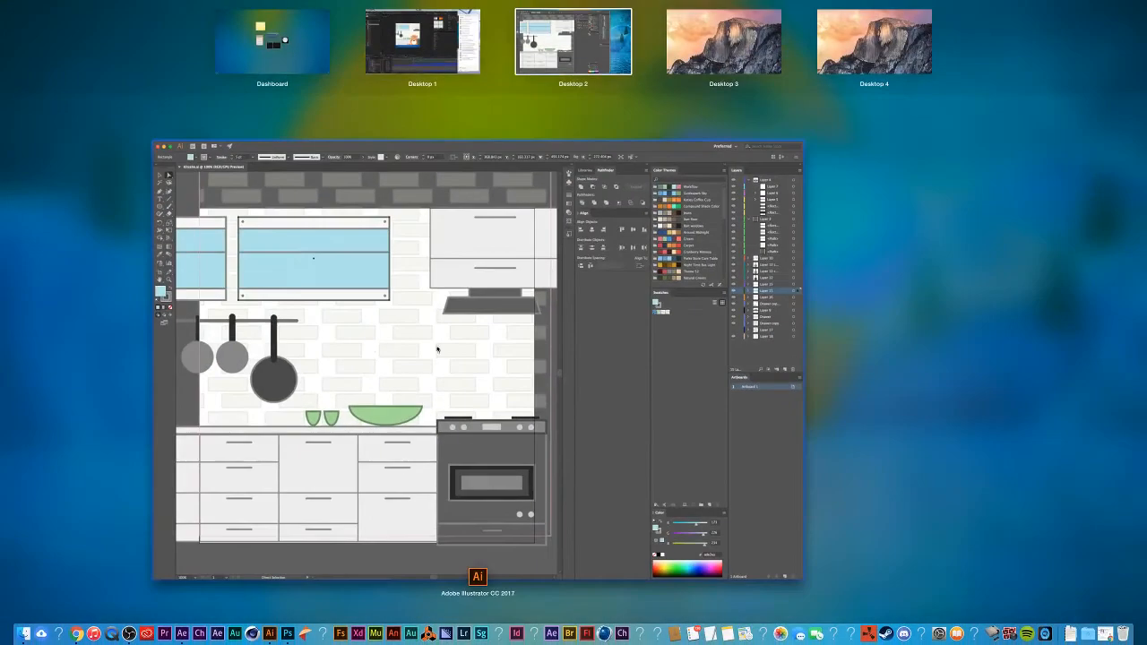
pyautogui.click(392, 42)
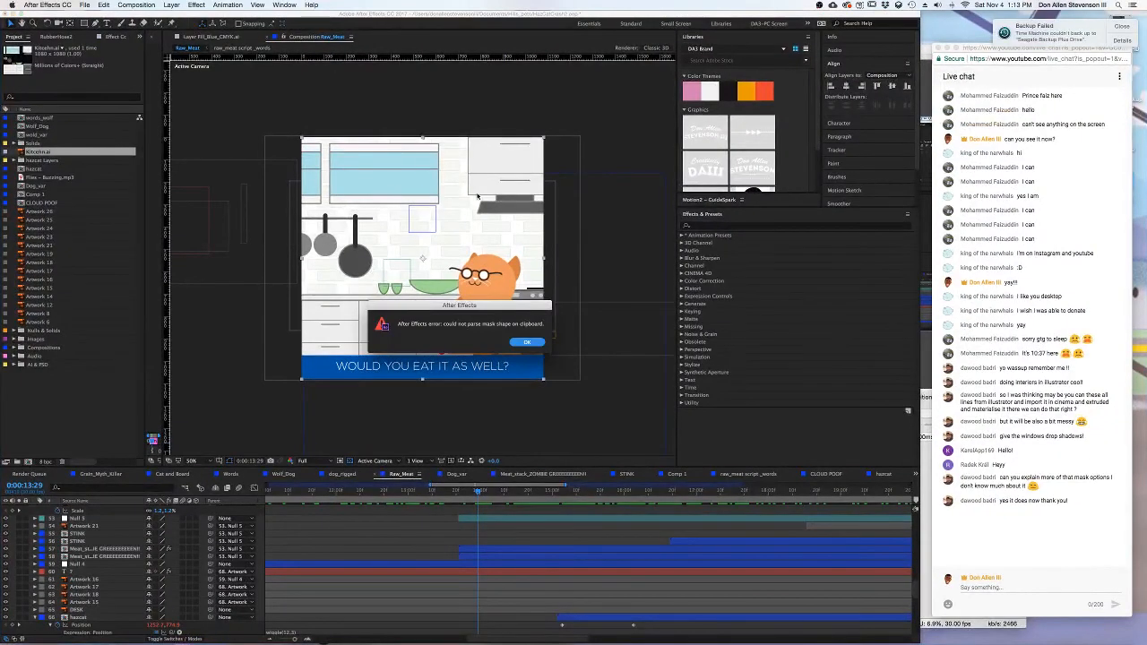
pyautogui.click(528, 342)
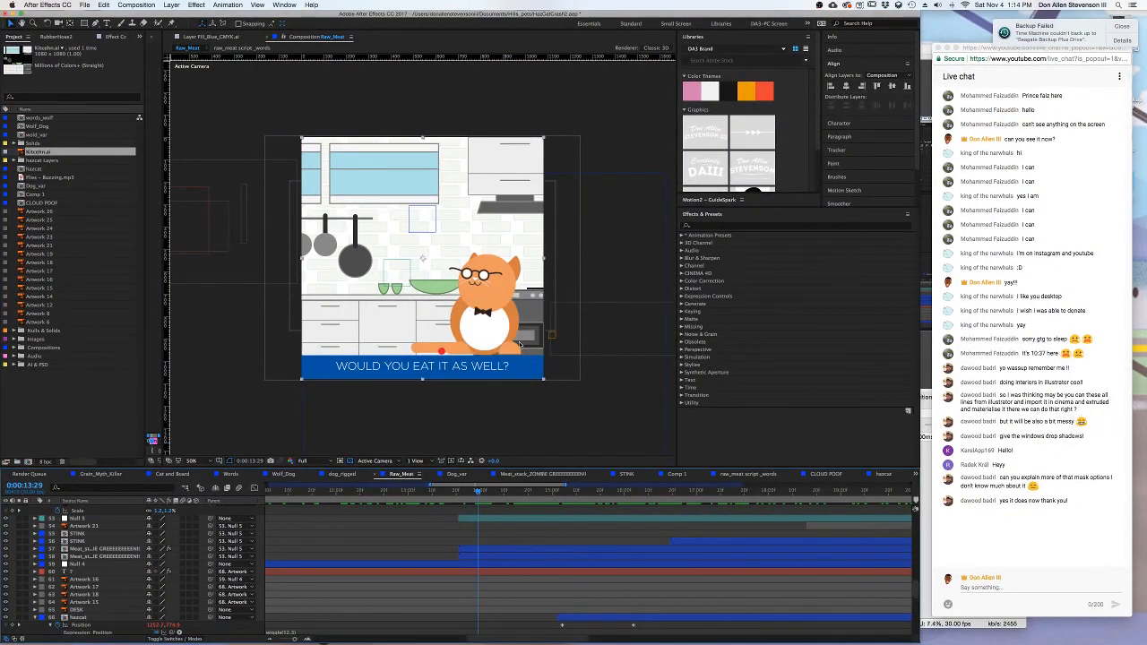
pyautogui.press('.')
pyautogui.press('.')
pyautogui.press(',')
pyautogui.press(',')
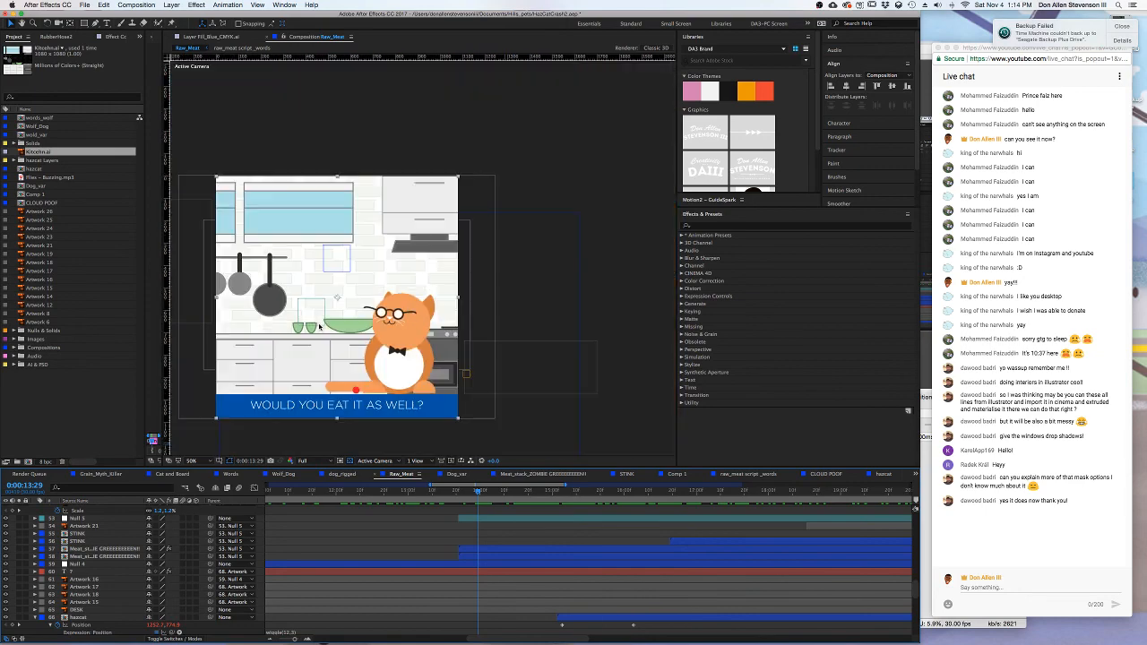
# - Switch to Illustrator and change the large green bowl's fill to light blue 96cad6
pyautogui.hotkey('ctrl', 'Up')
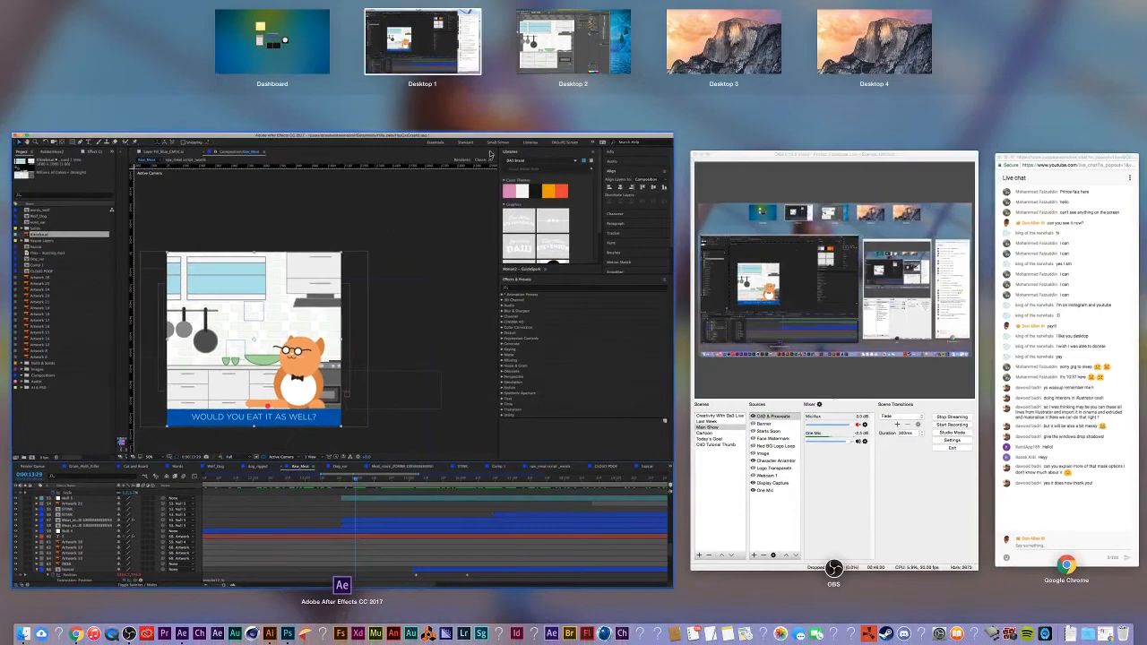
pyautogui.click(547, 39)
pyautogui.scroll(2, 335, 403)
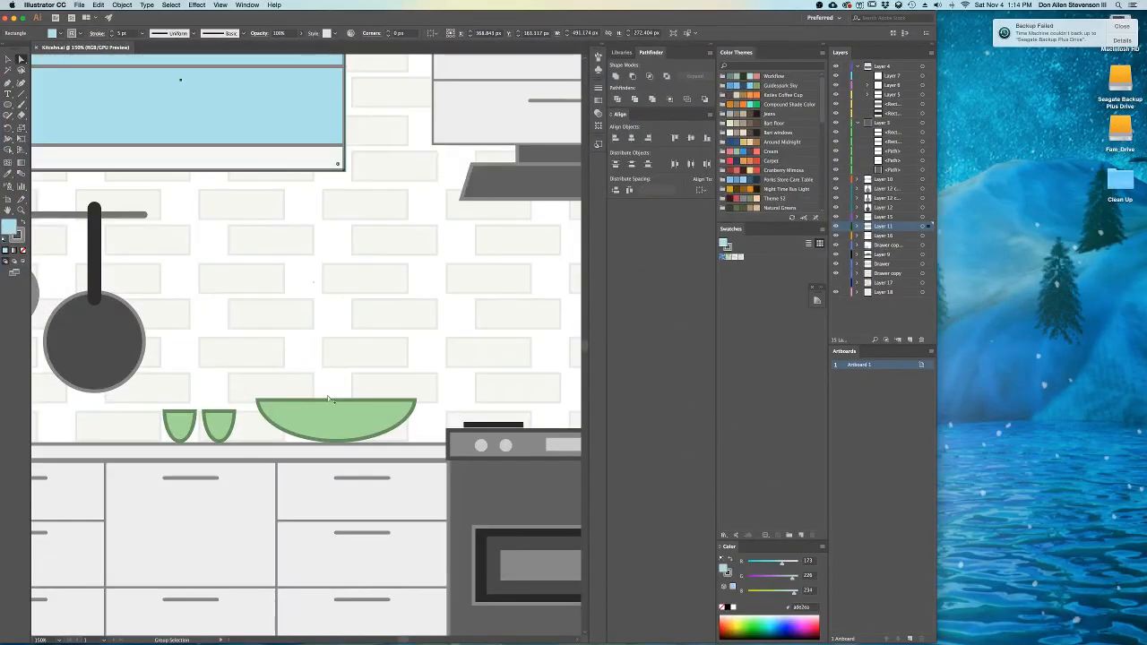
pyautogui.moveTo(335, 431); pyautogui.dragTo(441, 384)
pyautogui.click(443, 384)
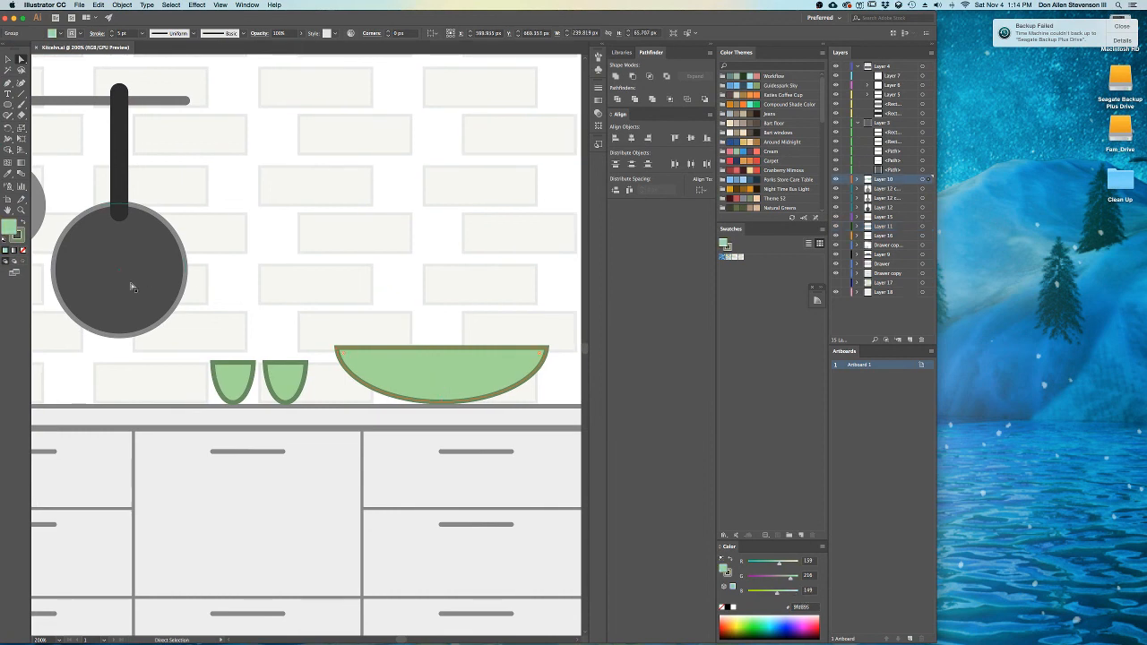
pyautogui.doubleClick(16, 230)
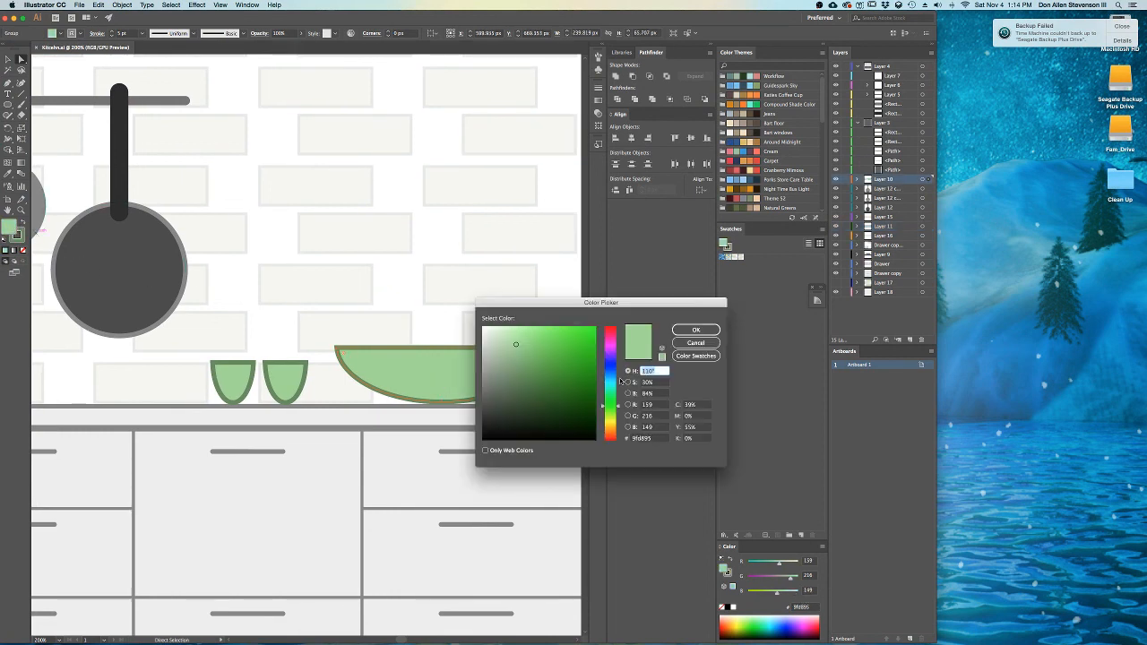
pyautogui.click(613, 381)
pyautogui.click(691, 331)
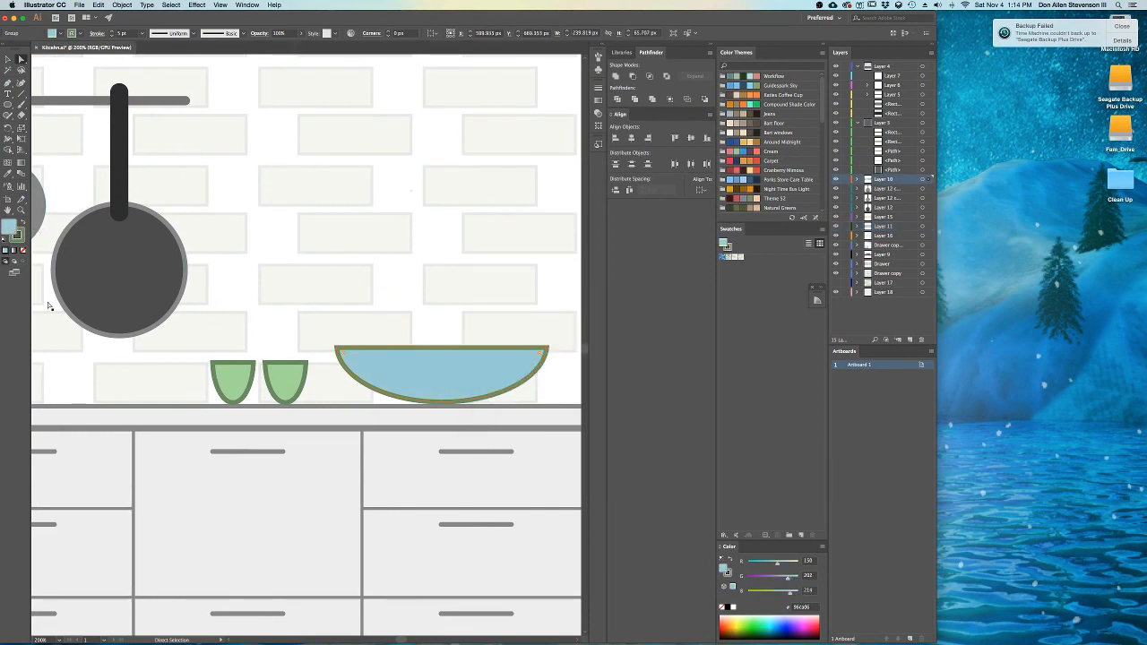
# - Change the large bowl's stroke to a muted blue with hue 194° (5e848e)
pyautogui.doubleClick(18, 237)
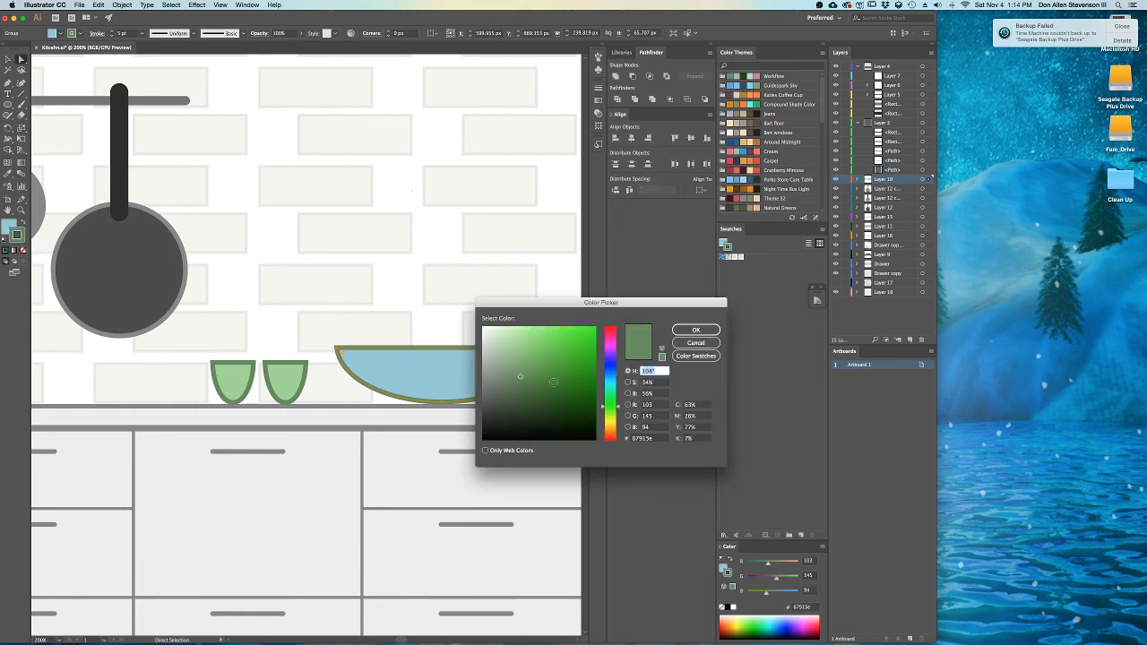
pyautogui.click(613, 377)
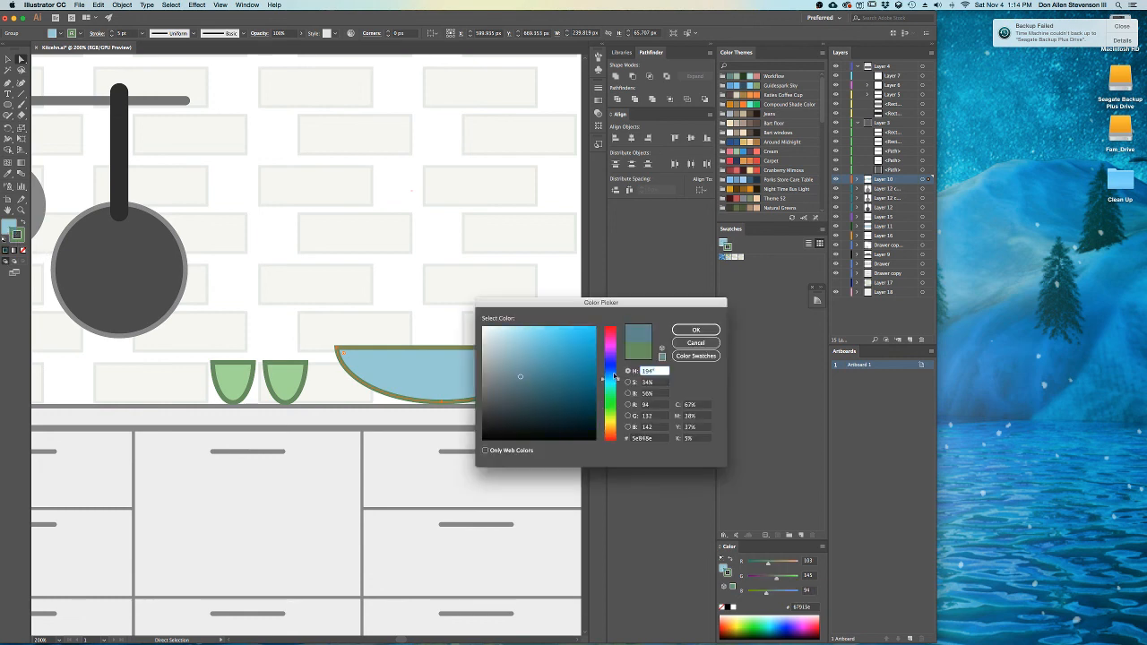
pyautogui.click(693, 329)
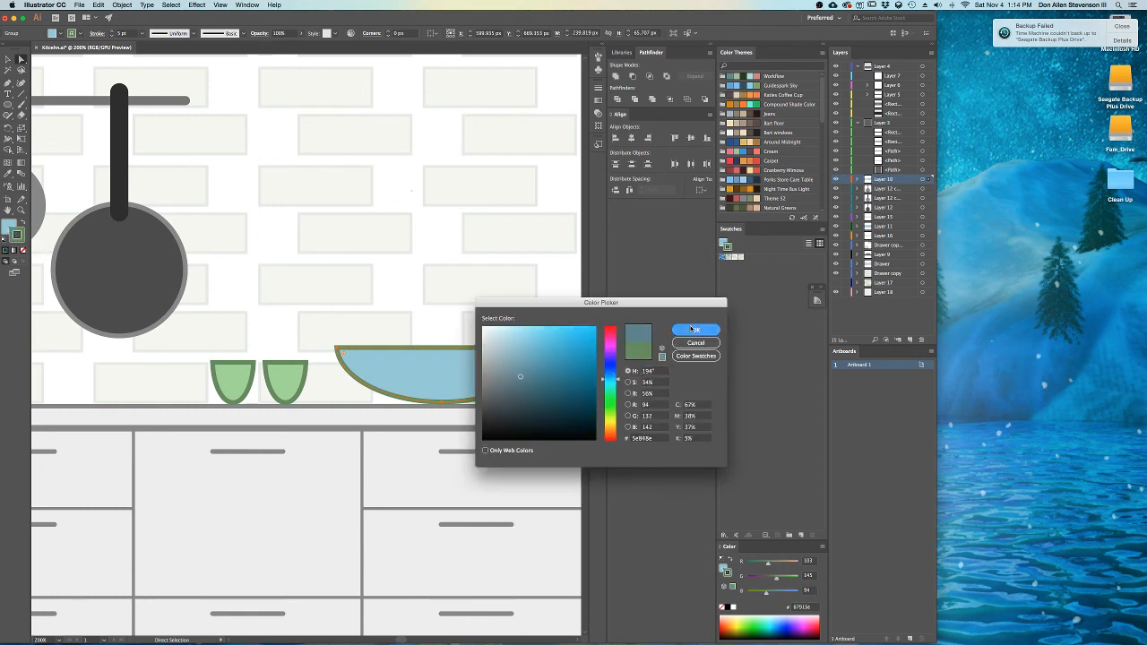
# - Recolor both small green cups with the large bowl's blue fill and stroke using the Eyedropper
pyautogui.click(303, 383)
pyautogui.keyDown('shift'); pyautogui.click(226, 382); pyautogui.keyUp('shift')
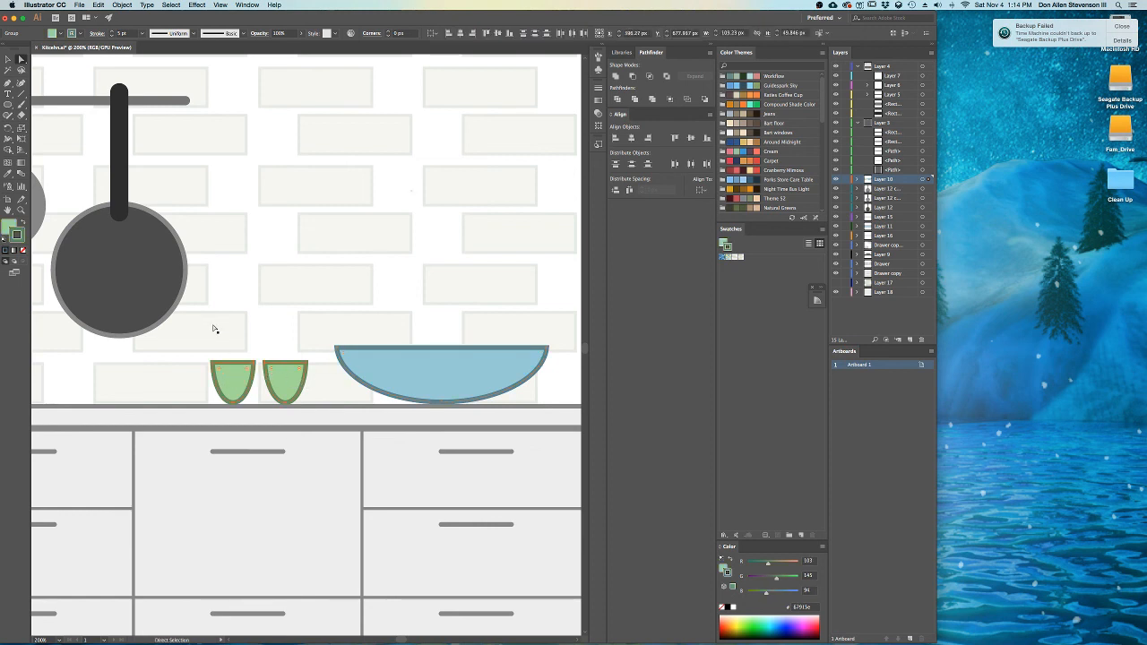
pyautogui.press('i')
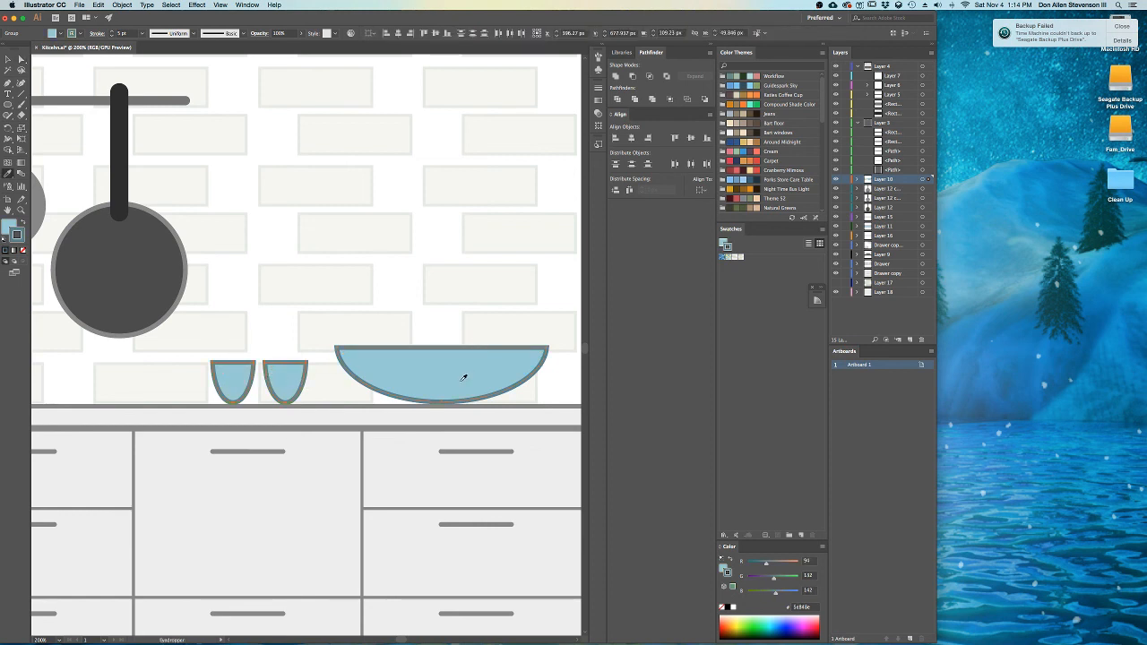
pyautogui.press('v')
pyautogui.click(182, 381)
pyautogui.scroll(-2, 364, 315)
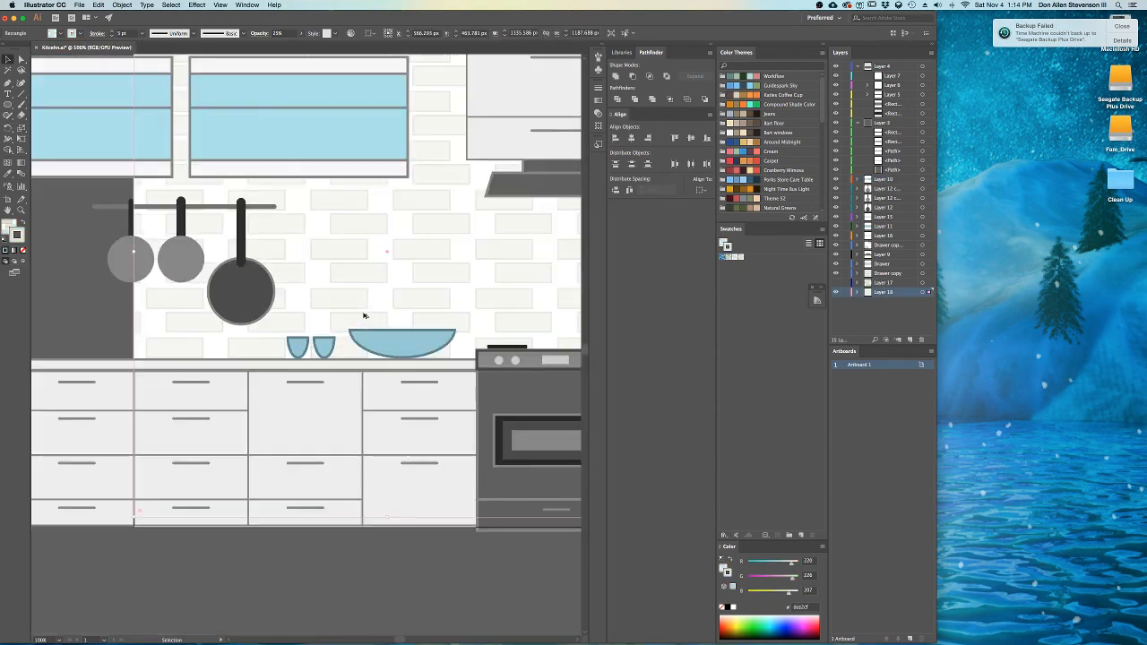
pyautogui.moveTo(397, 287); pyautogui.dragTo(377, 341)
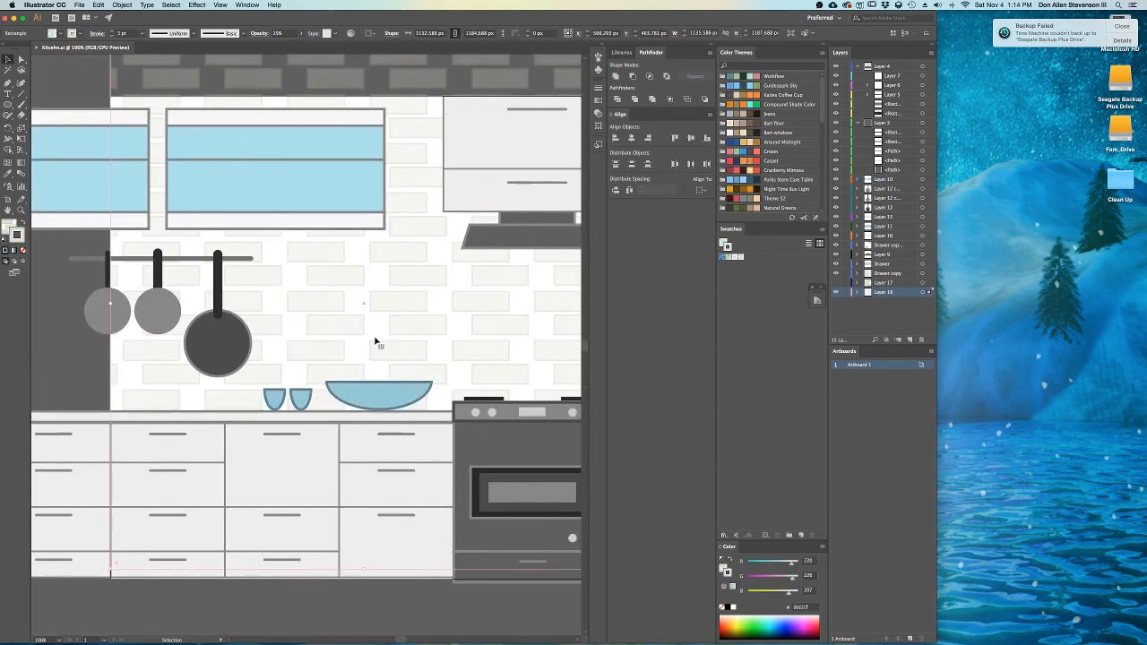
# - Switch to After Effects and examine the recolored dishes in the Raw_Meat composition, scrubbing back to 0:00:12:07
pyautogui.hotkey('ctrl', 'Up')
pyautogui.click(408, 40)
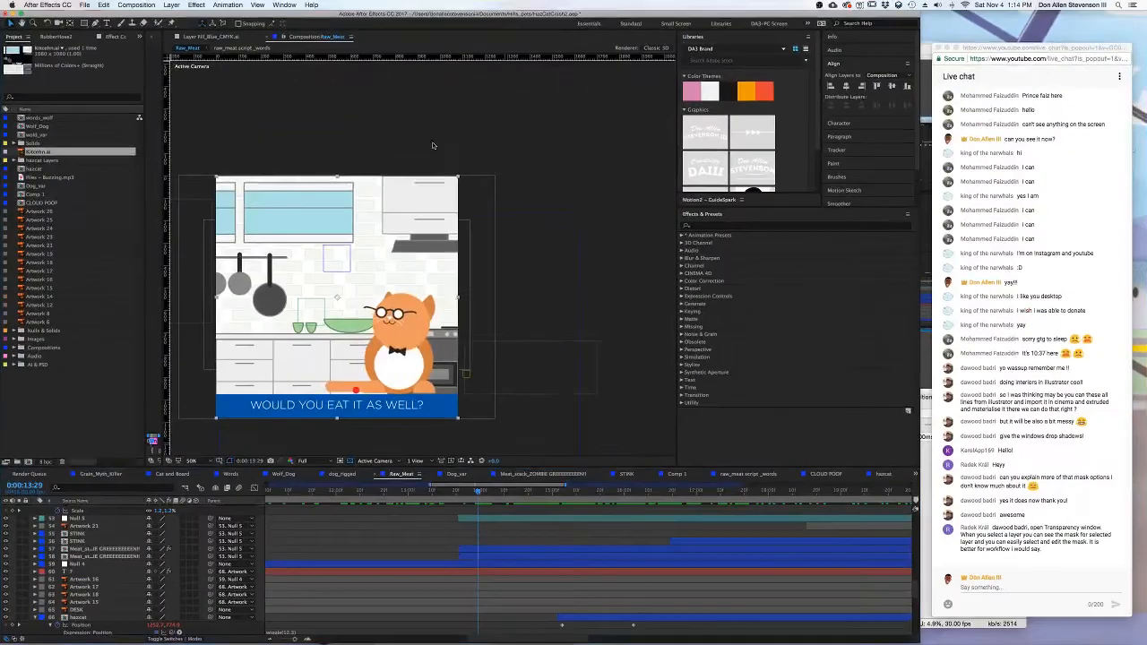
pyautogui.press('super+v')
pyautogui.click(516, 342)
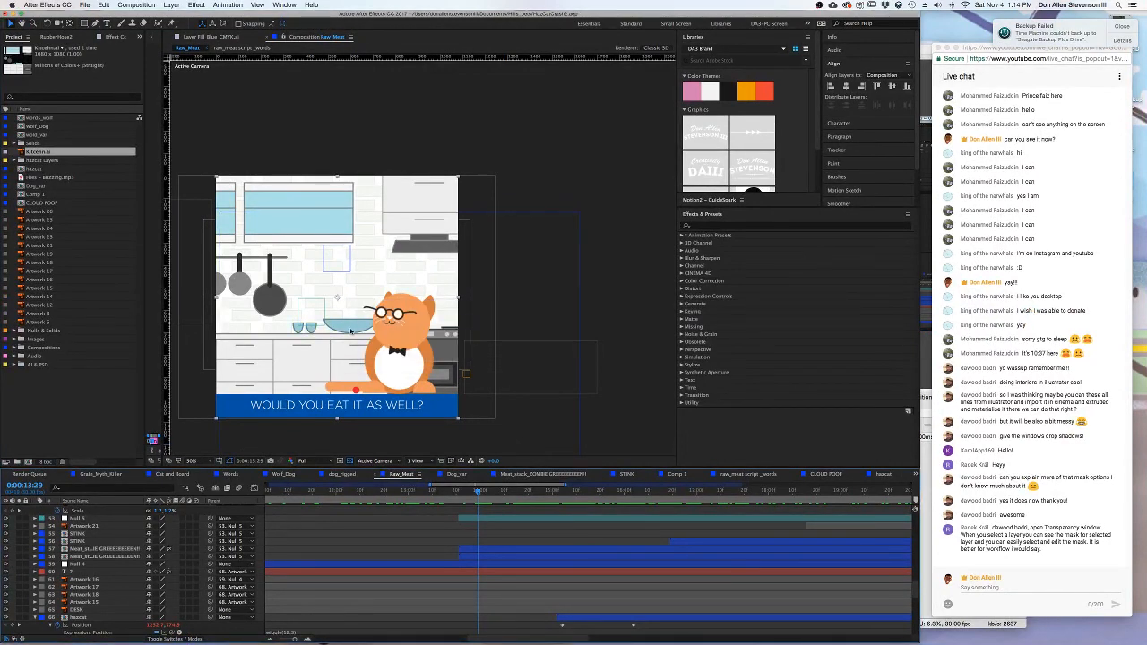
pyautogui.scroll(2, 313, 341)
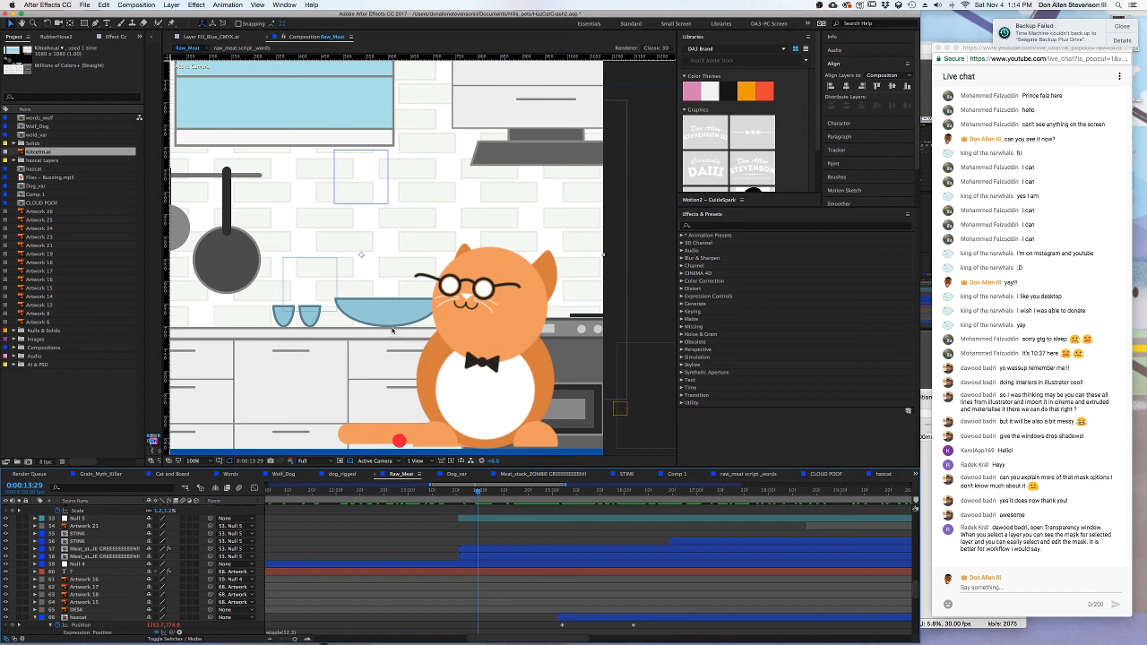
pyautogui.moveTo(481, 492); pyautogui.dragTo(355, 502)
pyautogui.press(',')
pyautogui.press('.')
pyautogui.press('.')
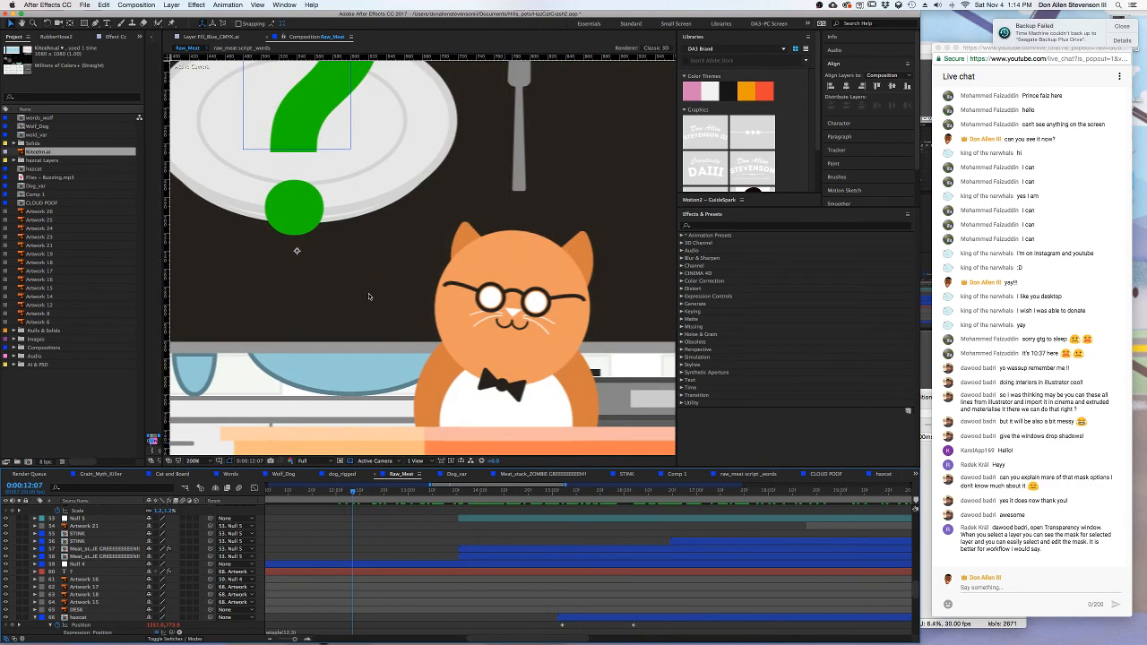
pyautogui.press(',')
pyautogui.press(',')
# - Keyframe the Kitcehn.ai layer's Position at 540,540 at 0:00:13:16 and off the frame's right side at 1650,540 at 0:00:13:08
pyautogui.scroll(-6, 450, 564)
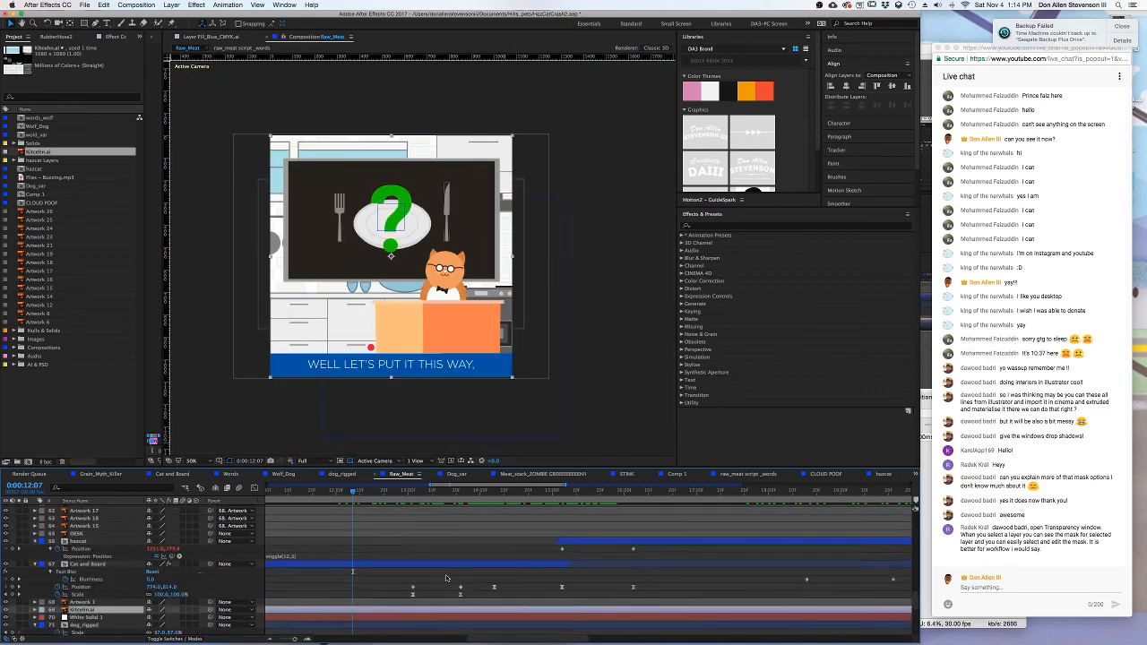
pyautogui.moveTo(373, 497); pyautogui.dragTo(448, 498)
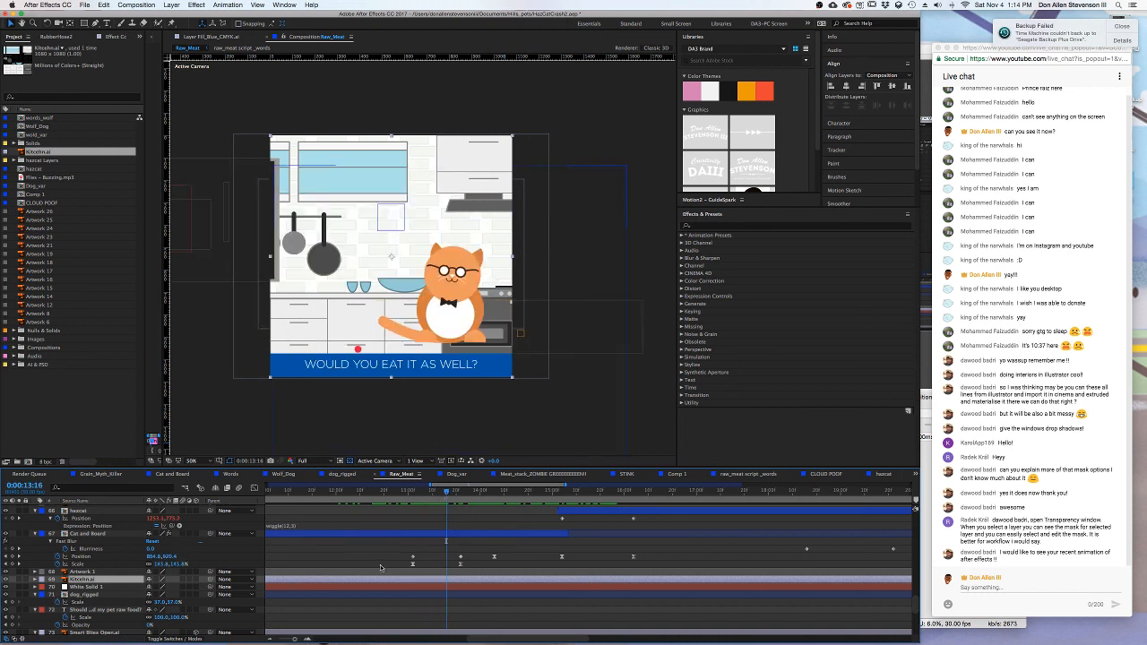
pyautogui.press('p')
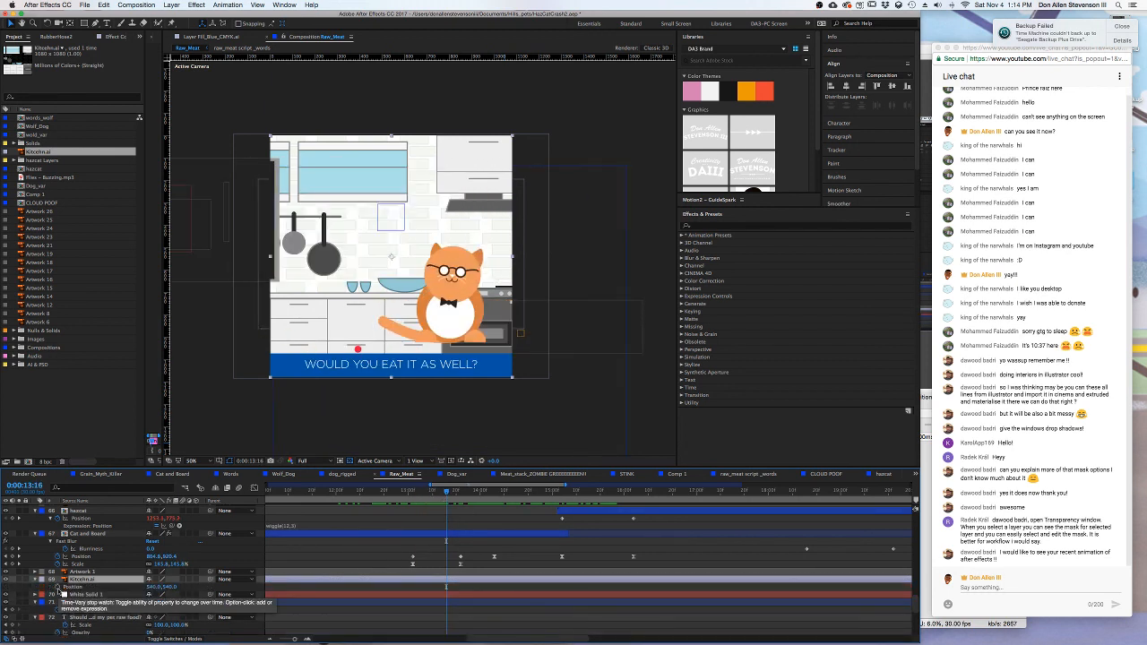
pyautogui.click(428, 494)
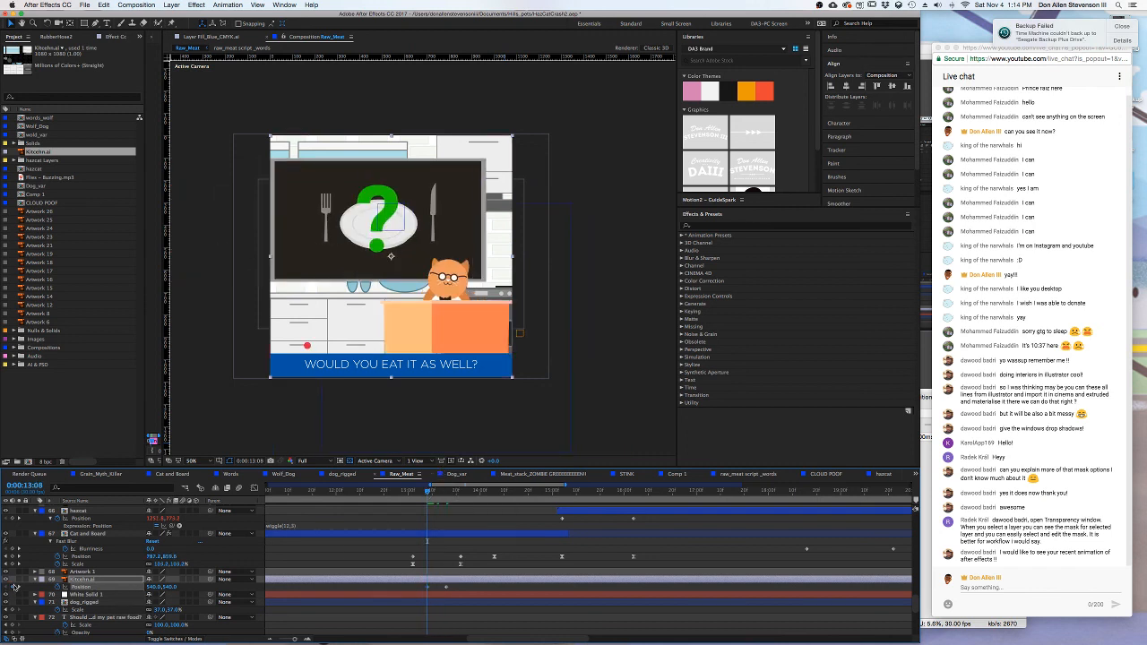
pyautogui.moveTo(359, 315); pyautogui.dragTo(609, 345)
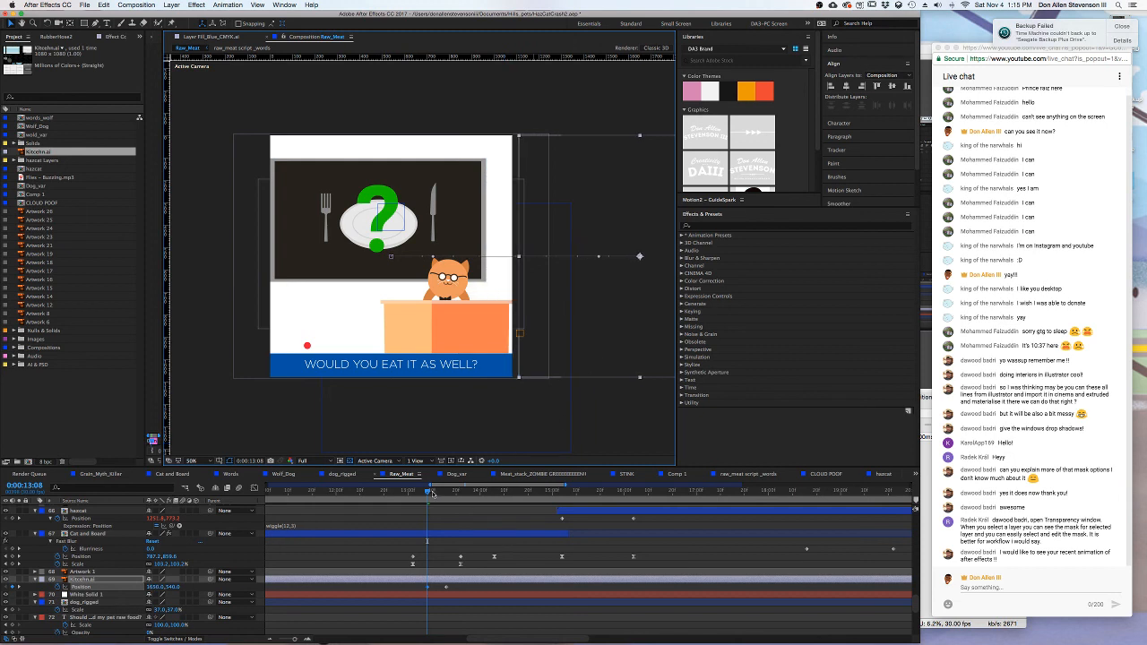
# - Ease both Position keyframes of the Kitcehn.ai layer with Motion v2, setting the ease amount to 81
pyautogui.moveTo(433, 493); pyautogui.dragTo(452, 500)
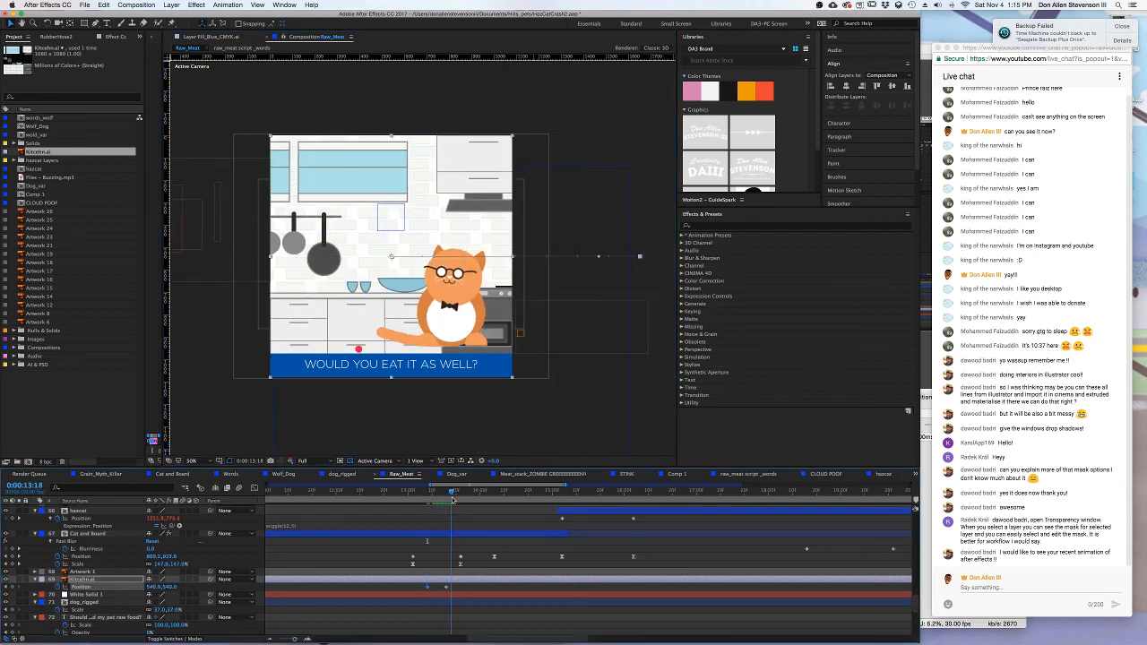
pyautogui.moveTo(427, 592); pyautogui.dragTo(427, 590)
pyautogui.moveTo(719, 208); pyautogui.dragTo(722, 298)
pyautogui.click(721, 241)
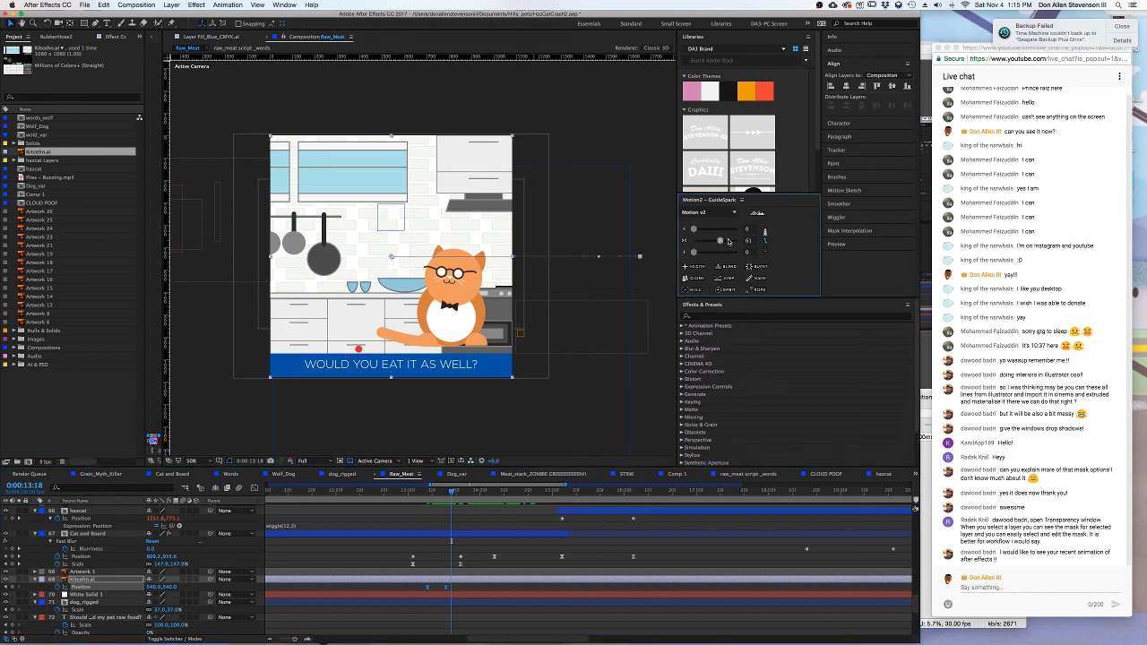
pyautogui.click(478, 538)
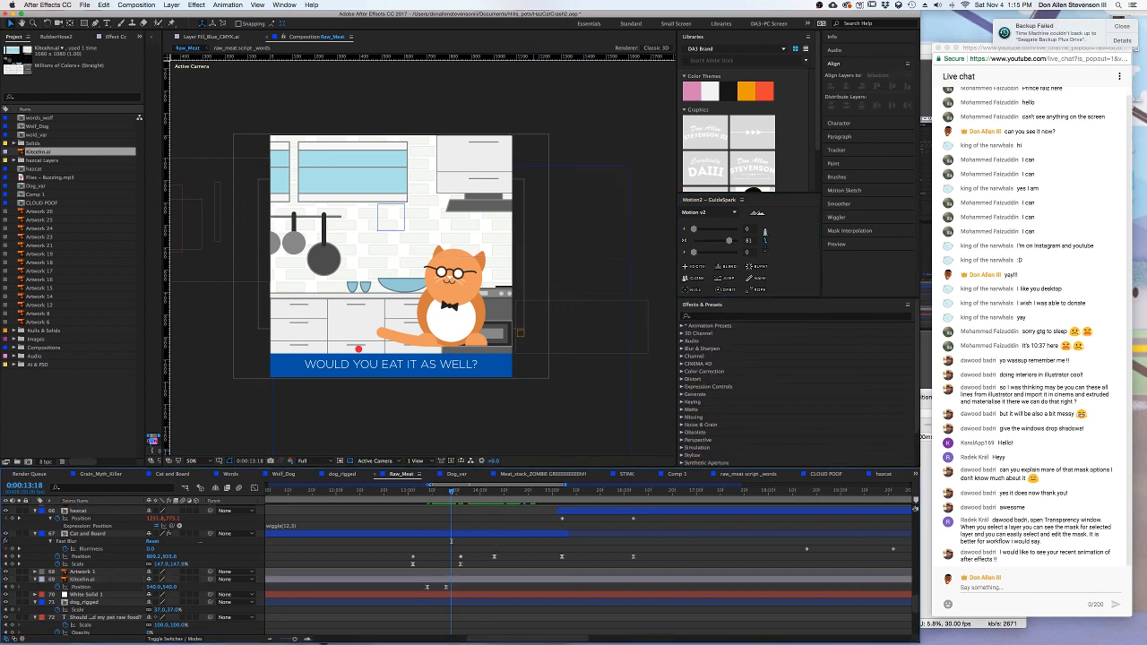
# - Preview the kitchen's slide-in from 0:00:13:08 and move its ending Position keyframe slightly later
pyautogui.click(428, 492)
pyautogui.press('space')
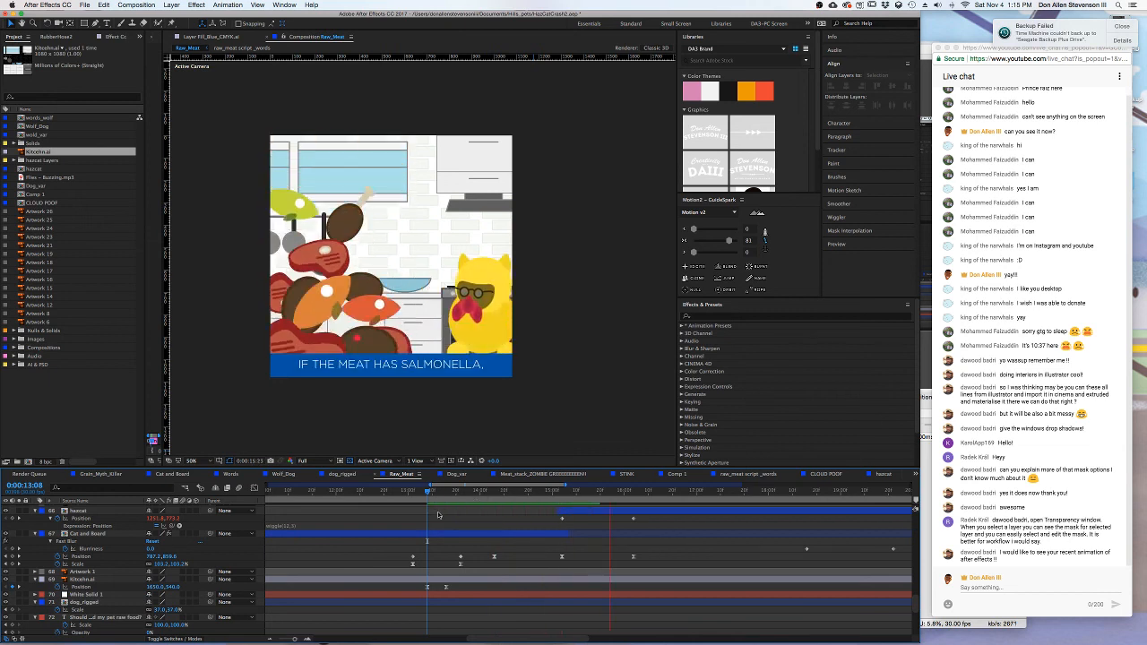
pyautogui.press('space')
pyautogui.moveTo(446, 588); pyautogui.dragTo(454, 588)
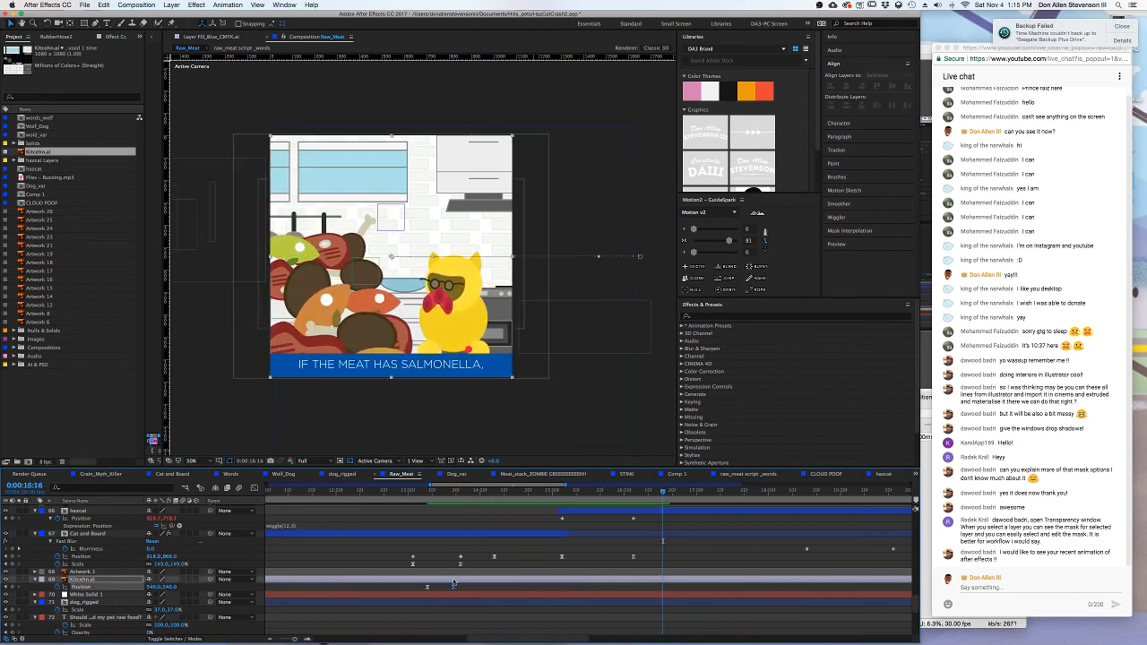
# - Inspect the cat and board scene up close at 0:00:13:06, just before the kitchen slides in
pyautogui.moveTo(437, 491); pyautogui.dragTo(423, 492)
pyautogui.press('.')
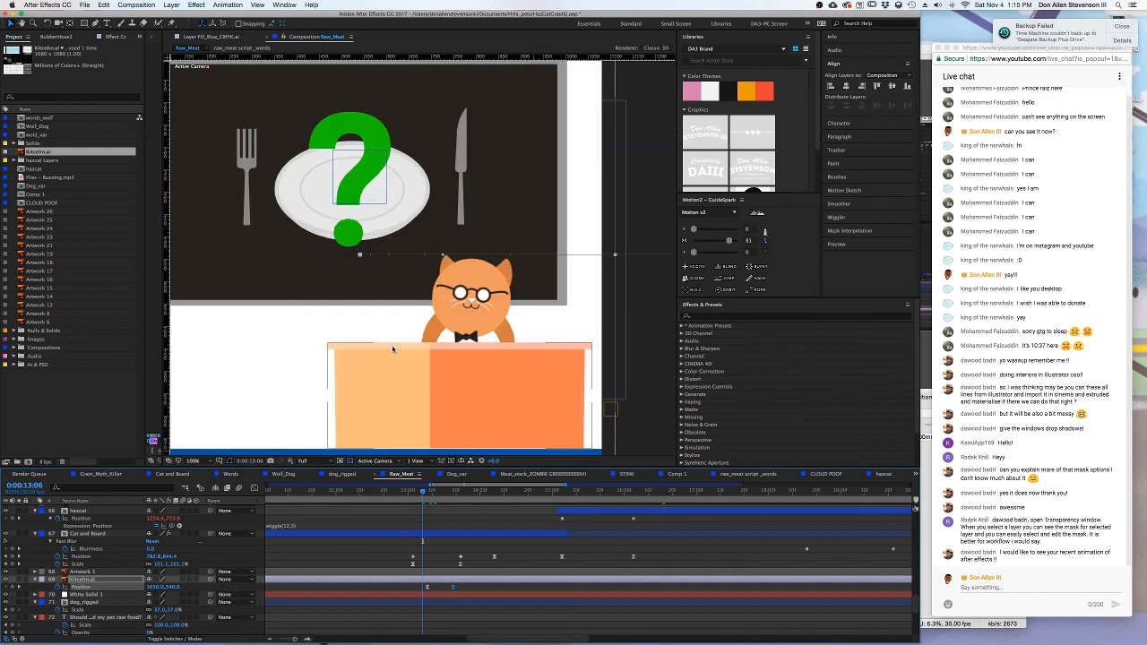
pyautogui.hotkey('ctrl', 'Up')
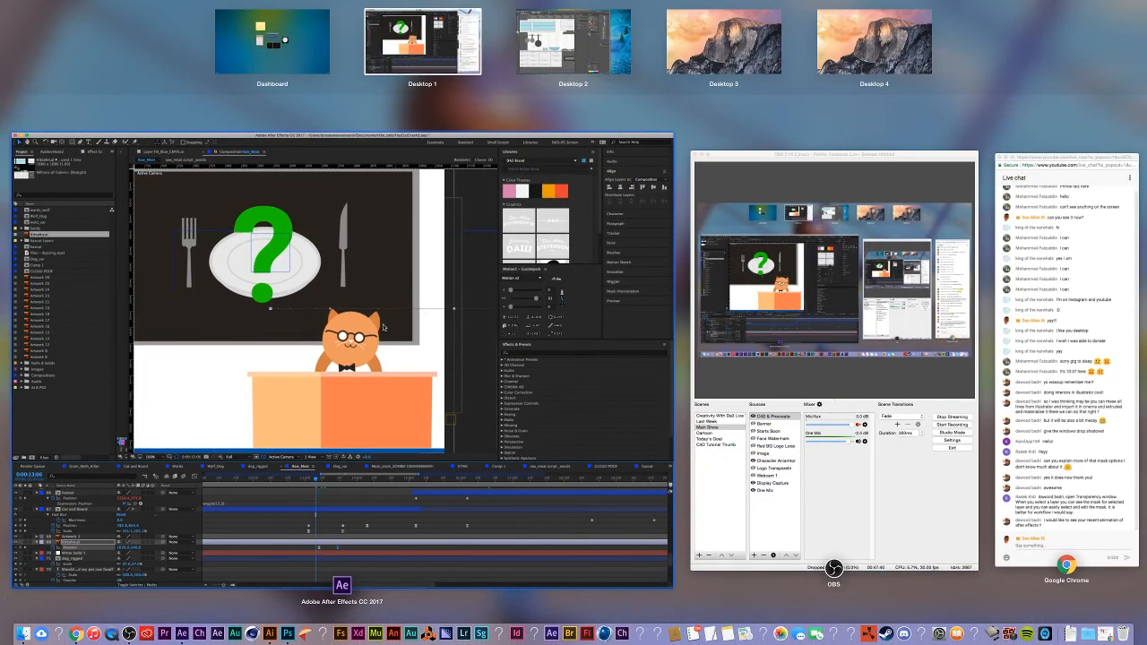
pyautogui.click(362, 536)
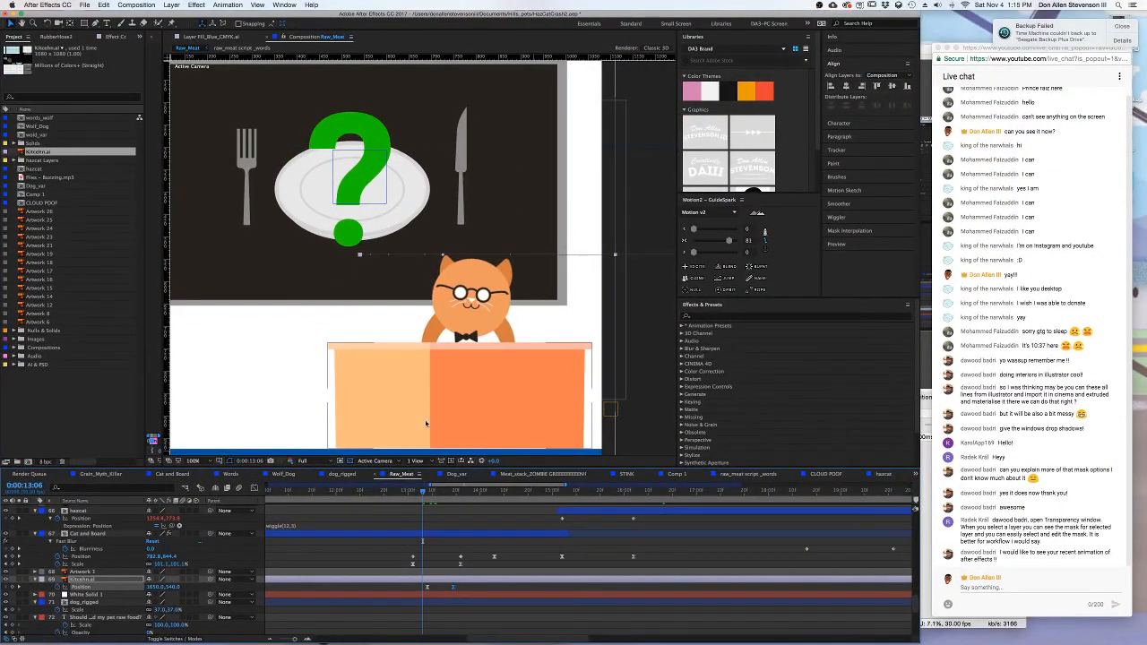
# - Find the Cat and Board layer in the Raw_Meat timeline, open its composition and preview the cat's animation
pyautogui.click(417, 536)
pyautogui.scroll(5, 417, 536)
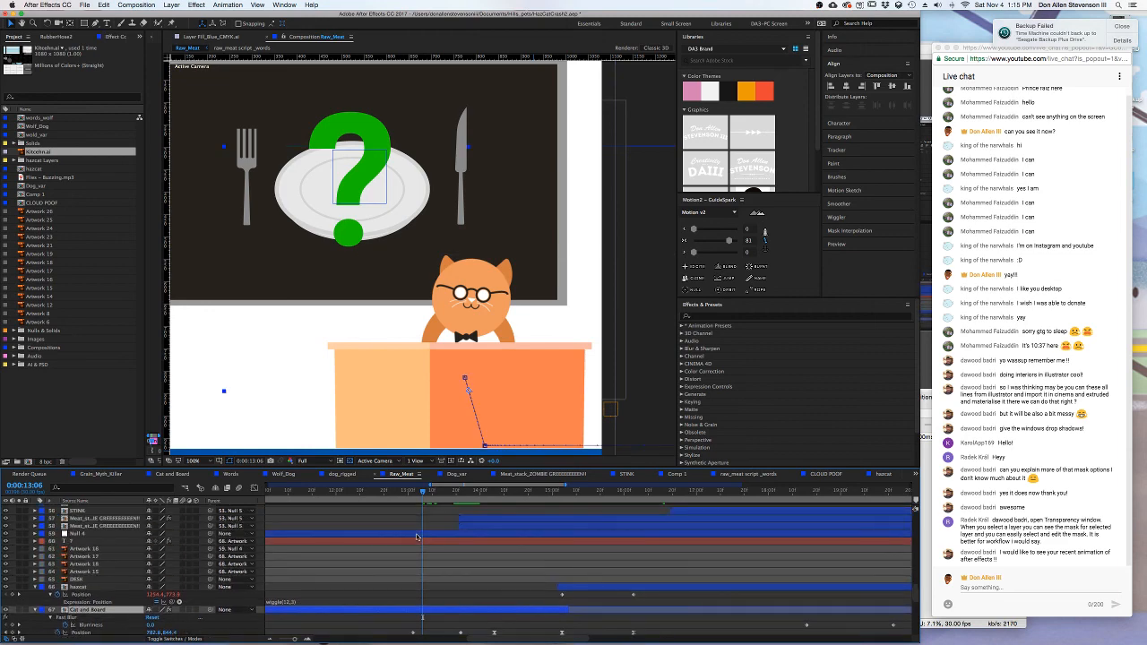
pyautogui.click(417, 536)
pyautogui.scroll(3, 417, 536)
pyautogui.scroll(10, 417, 536)
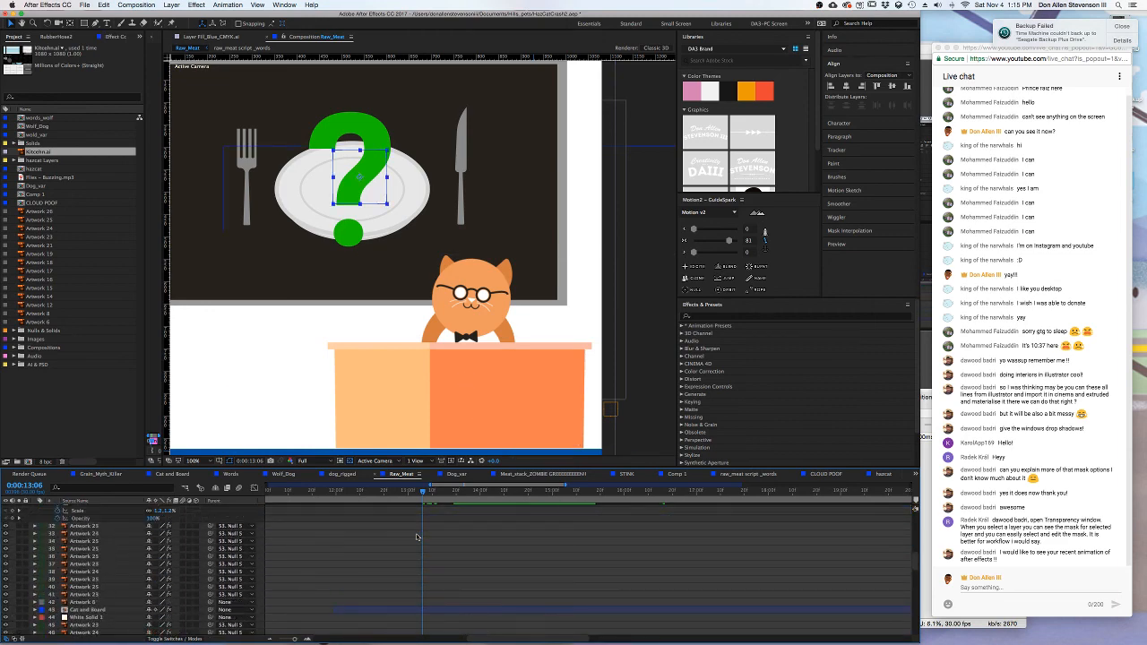
pyautogui.scroll(-3, 425, 556)
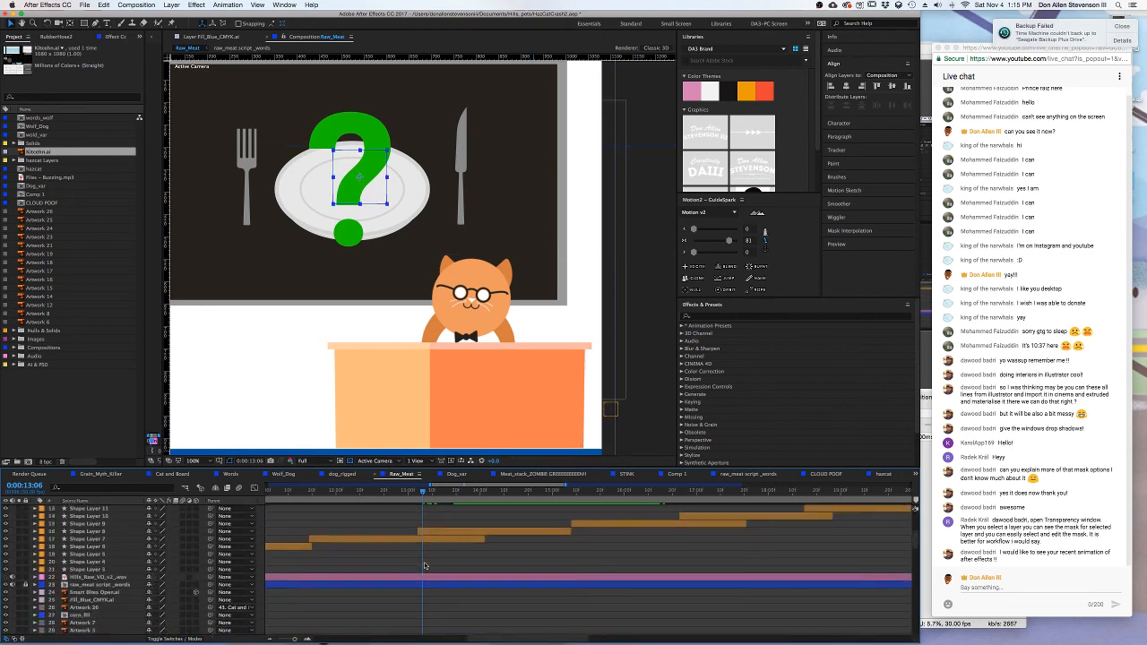
pyautogui.scroll(-1, 432, 553)
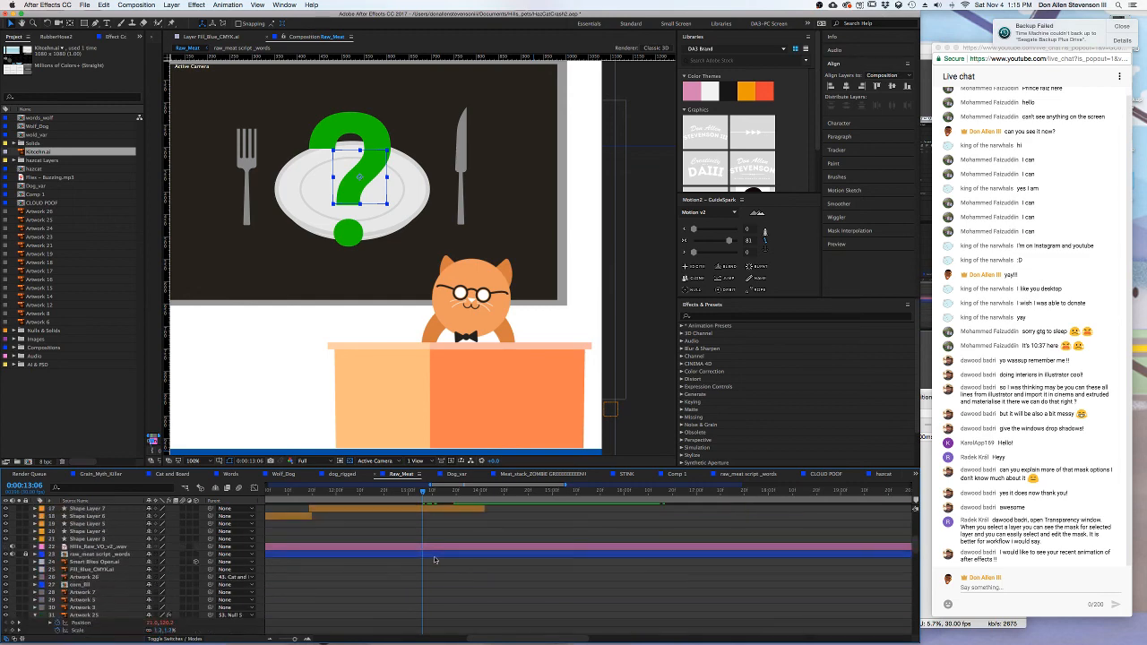
pyautogui.scroll(-4, 444, 557)
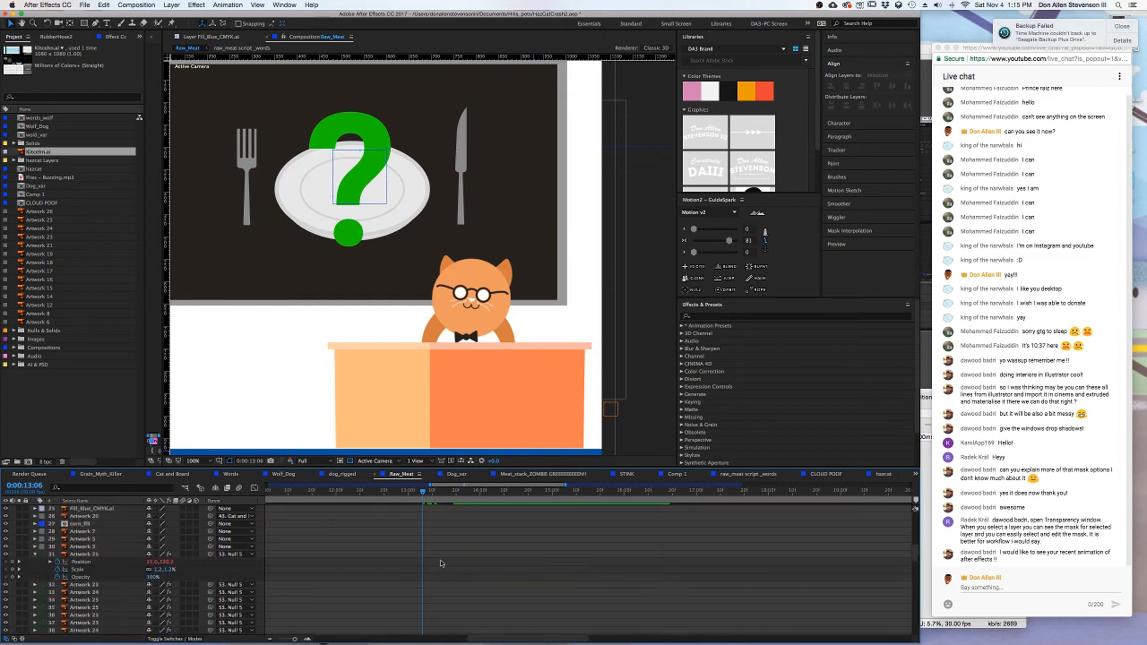
pyautogui.scroll(-10, 440, 563)
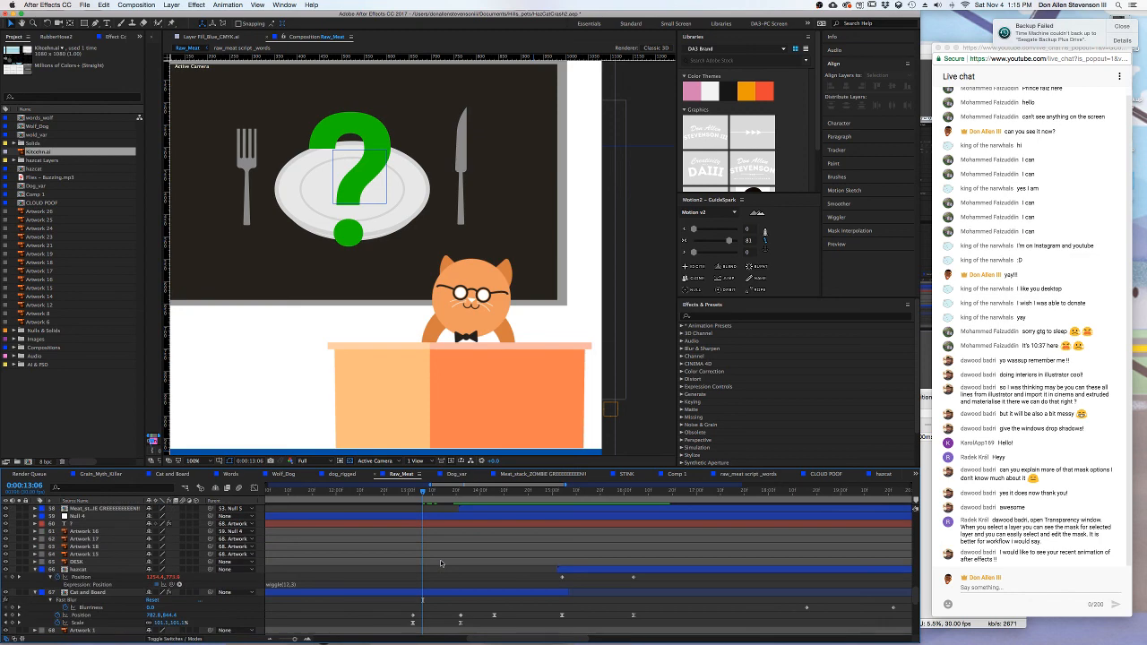
pyautogui.doubleClick(436, 593)
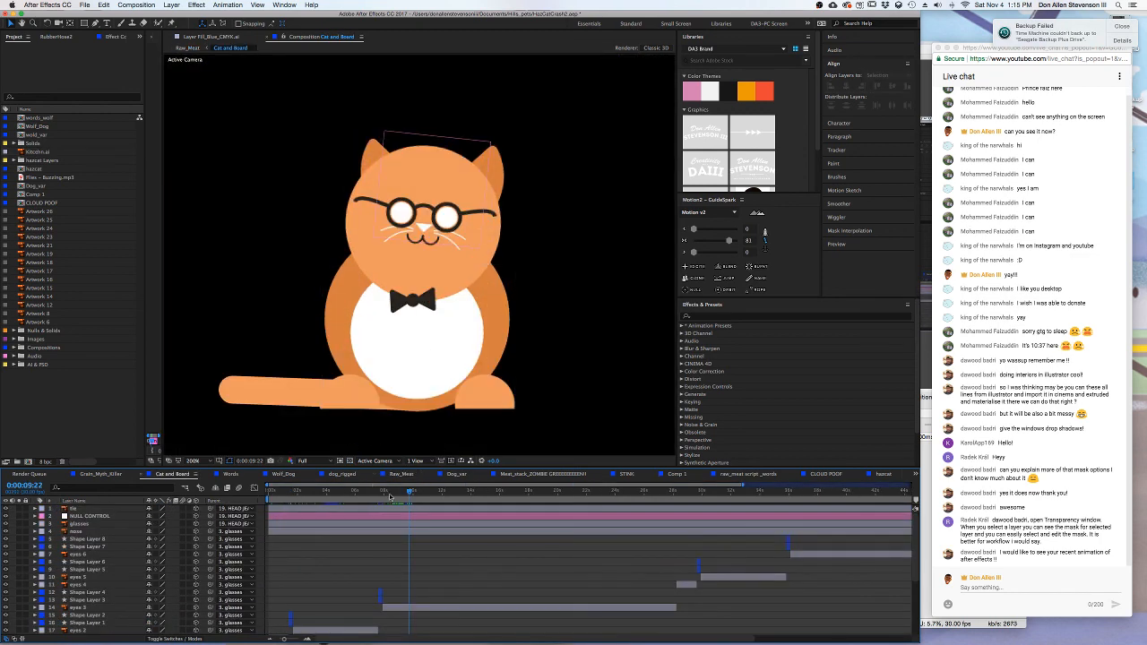
pyautogui.press('space')
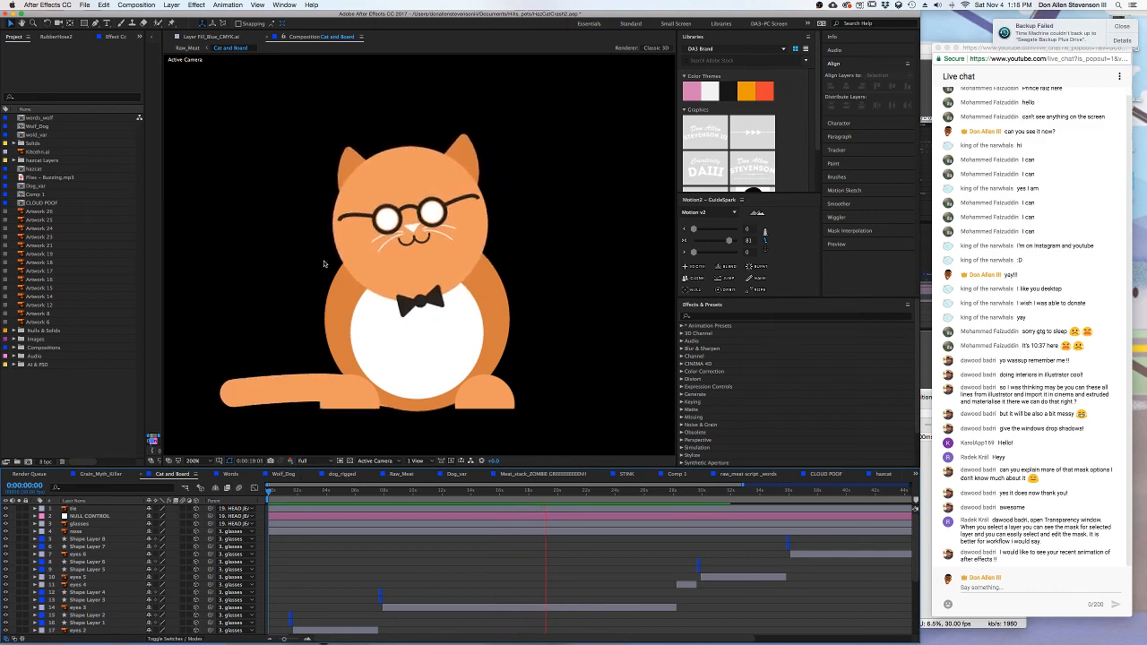
# - Switch to Illustrator and undo the last change to the brick tile background of the kitchen artwork
pyautogui.hotkey('ctrl', 'Up')
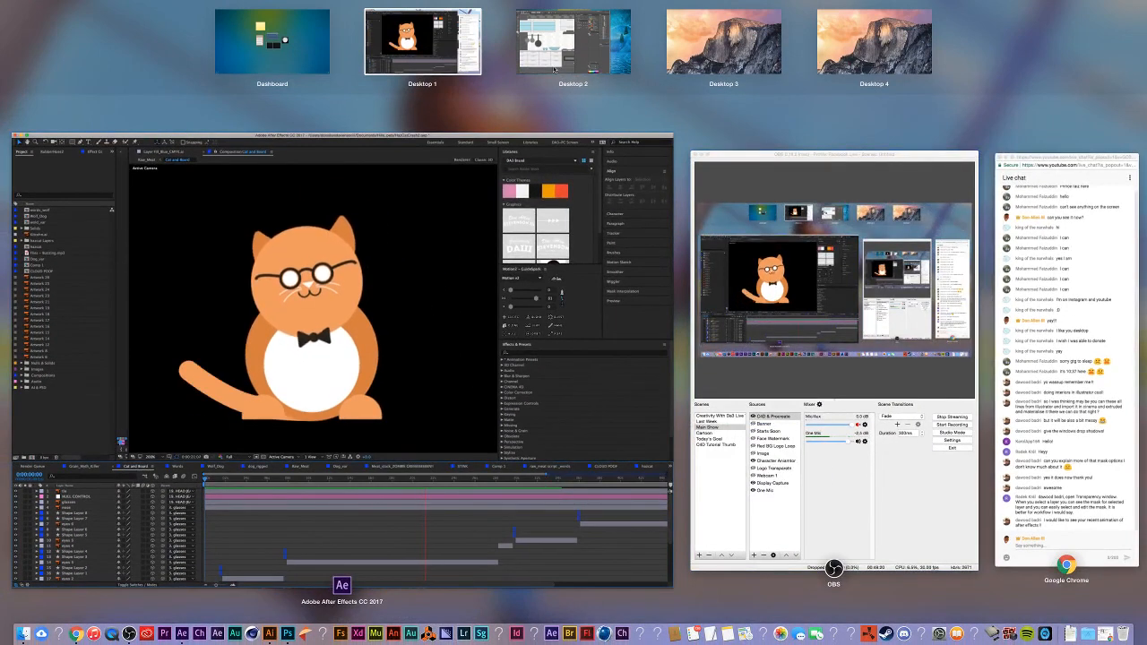
pyautogui.click(573, 42)
pyautogui.scroll(-1, 286, 284)
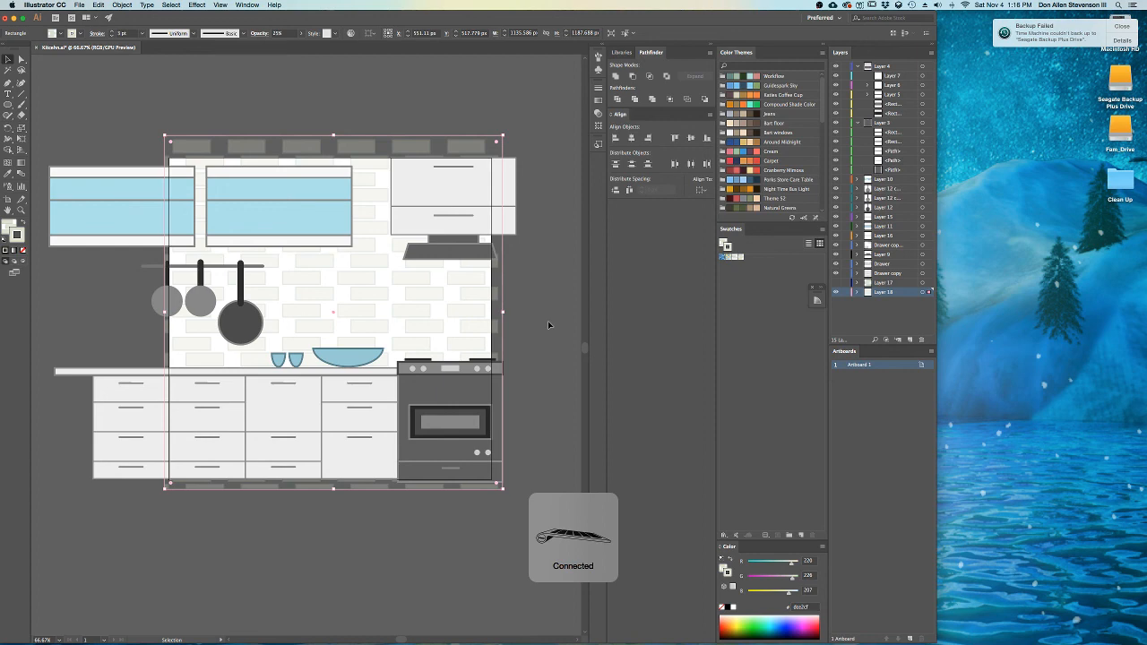
pyautogui.press('super+z')
# - Switch to OBS to bring its scene list and streaming controls into view
pyautogui.hotkey('ctrl', 'Up')
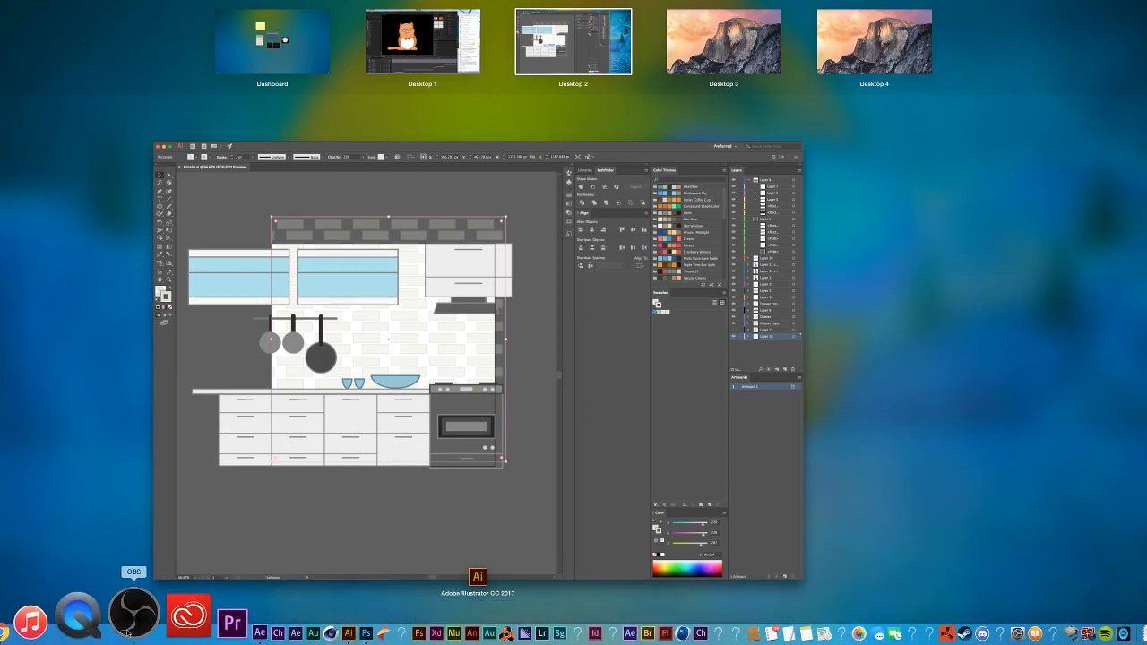
pyautogui.click(139, 617)
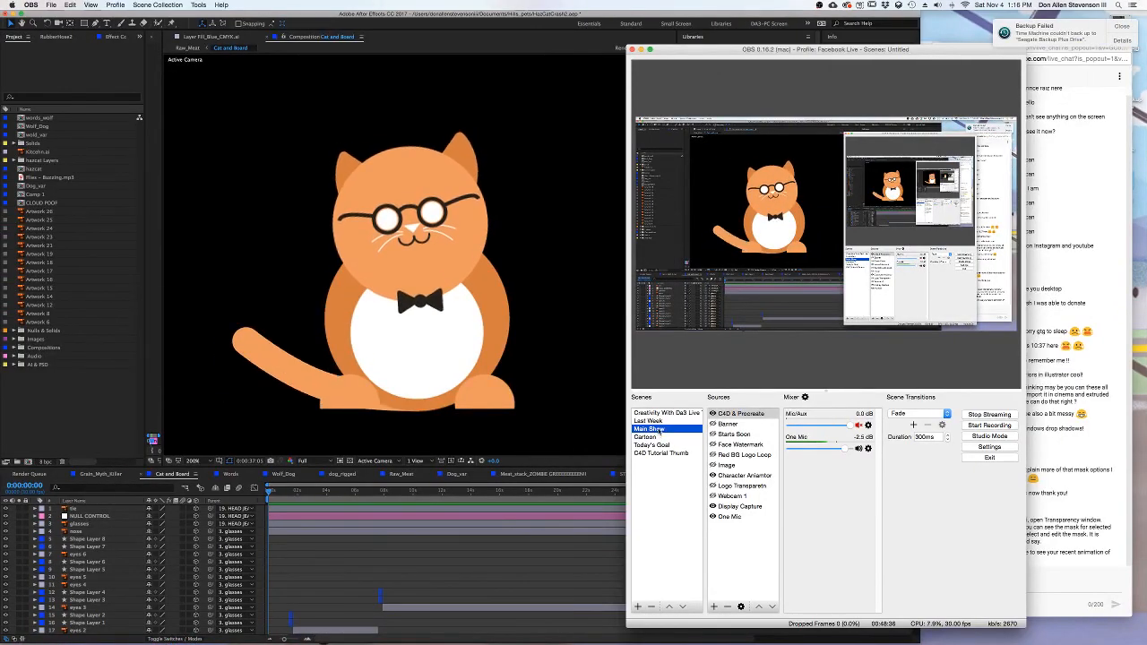